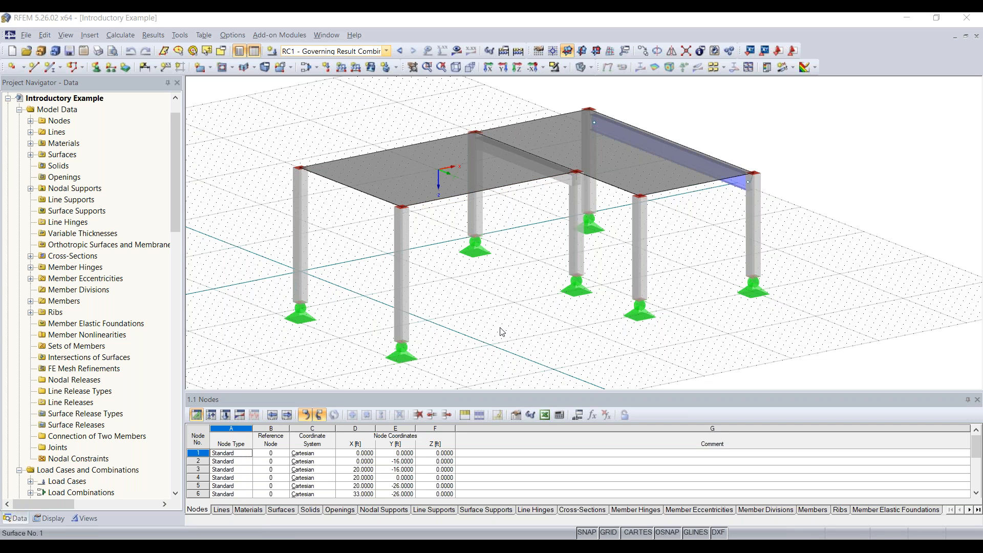
{"action": "middle_click_drag", "start_coordinate": [547, 291], "coordinate": [583, 292]}
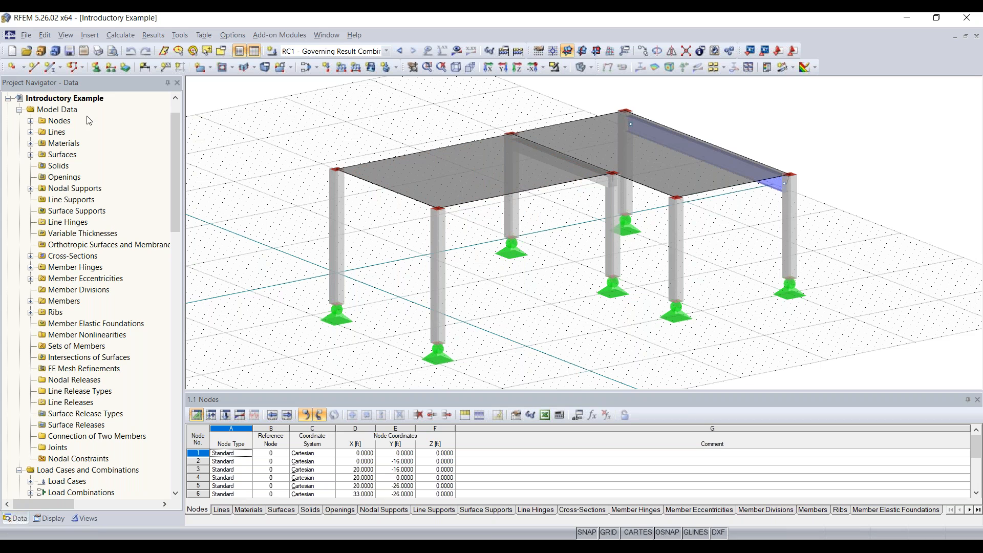
{"action": "left_click", "coordinate": [69, 99]}
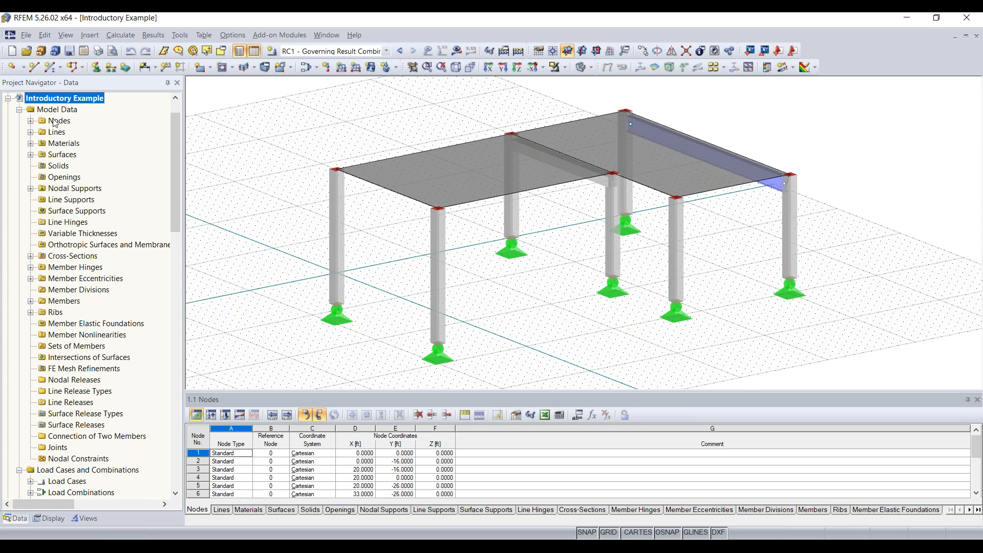
{"action": "left_click", "coordinate": [31, 121]}
{"action": "left_click", "coordinate": [31, 144]}
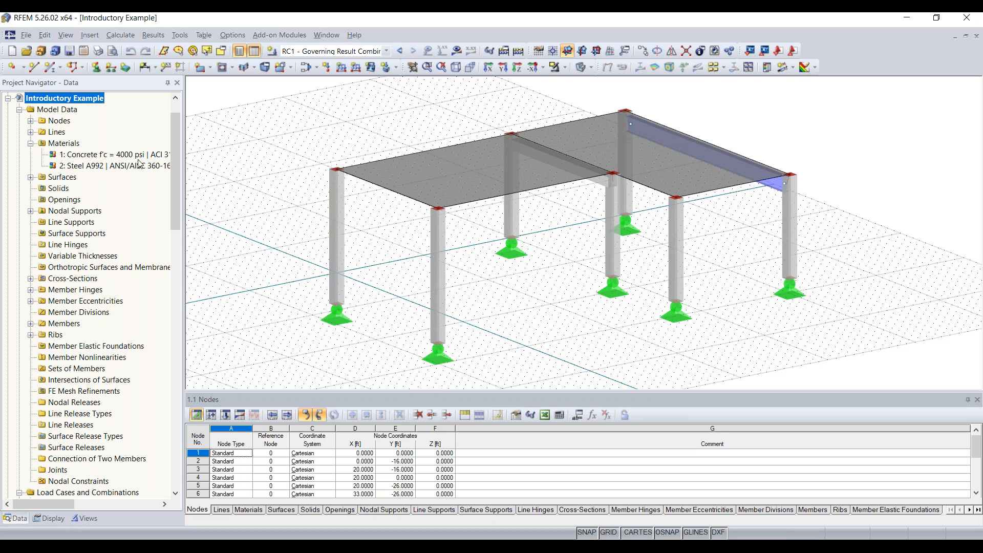
{"action": "left_click", "coordinate": [66, 154]}
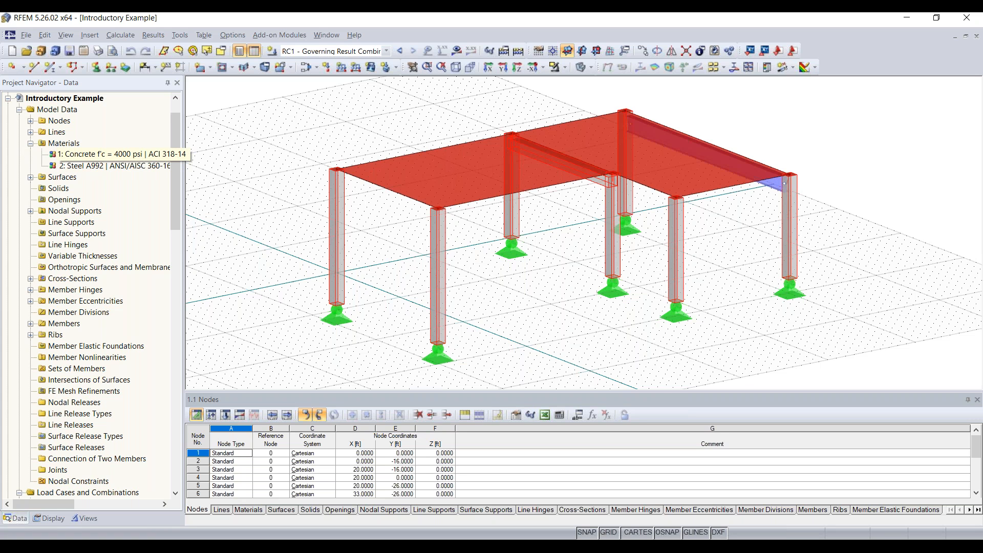
{"action": "left_click", "coordinate": [122, 166]}
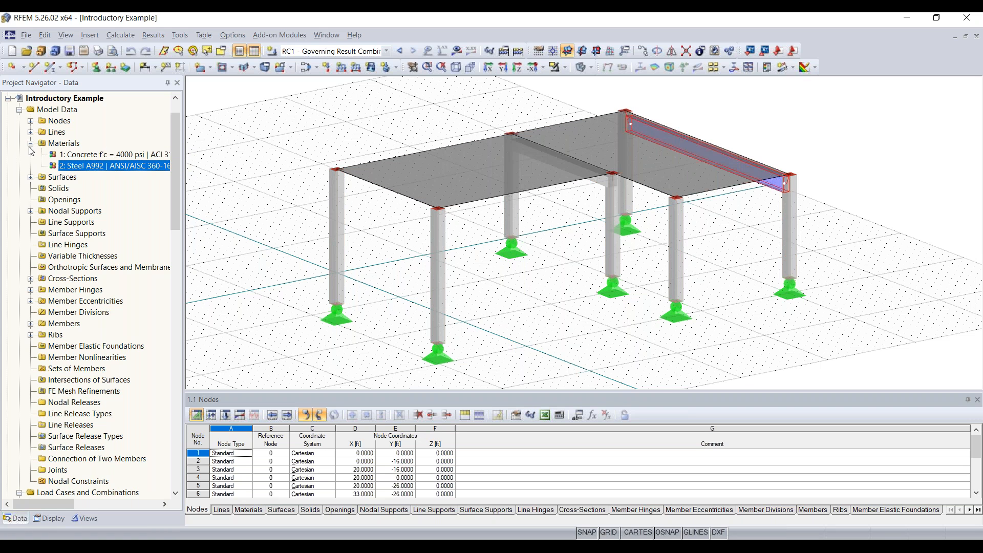
{"action": "left_click", "coordinate": [31, 143]}
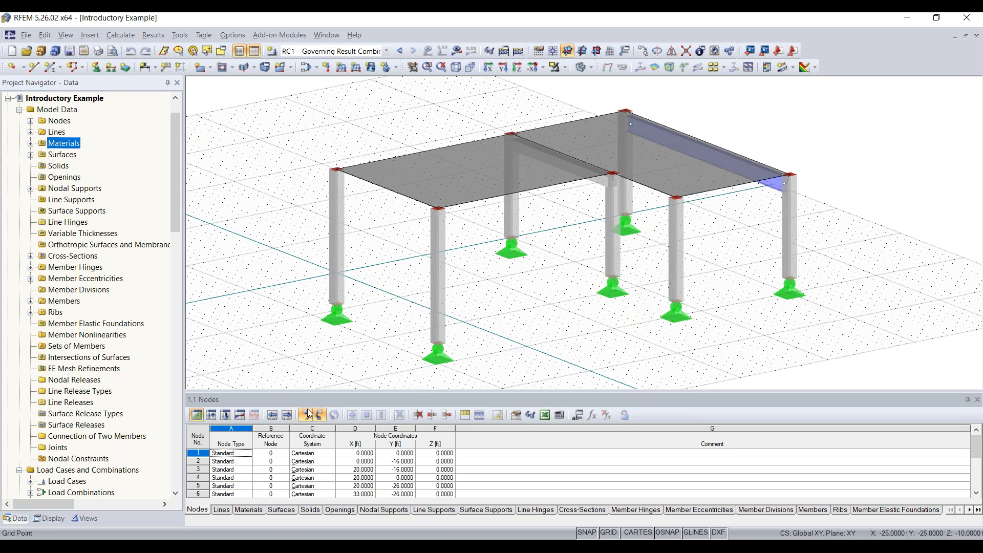
Enlarge the table area so the Nodes table lists all 14 nodes.
{"action": "left_click_drag", "start_coordinate": [338, 346], "coordinate": [336, 282]}
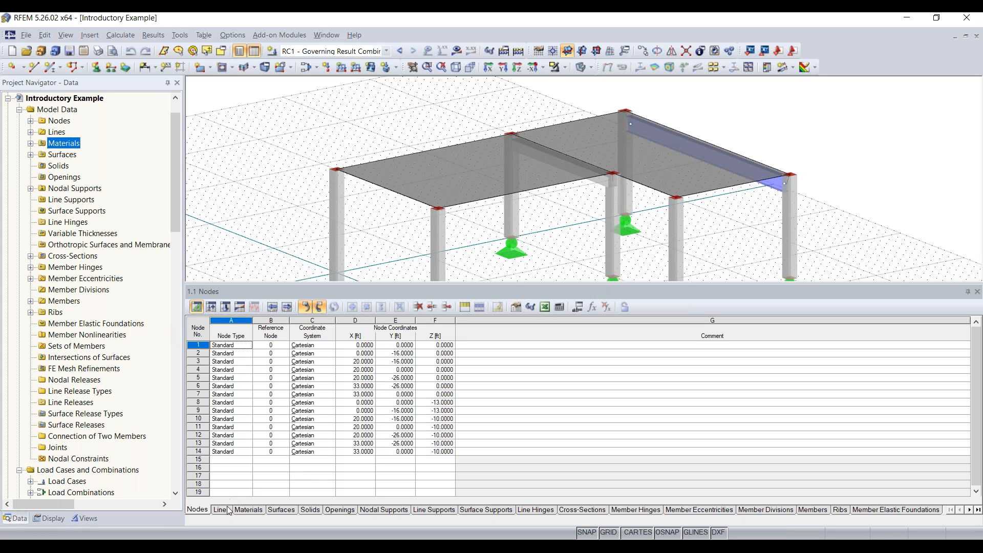
{"action": "left_click", "coordinate": [421, 510]}
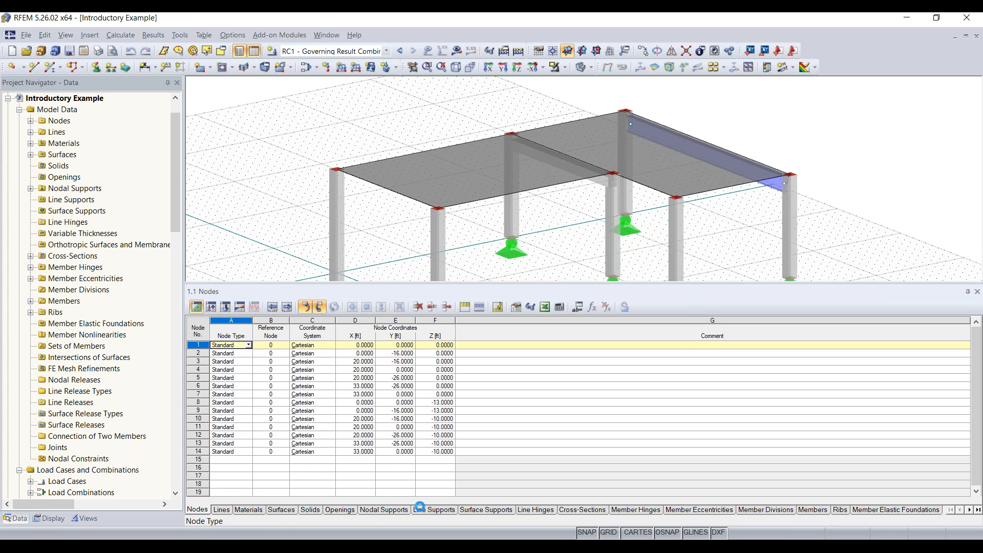
{"action": "left_click", "coordinate": [197, 510]}
Zoom out the smaller 3D view until the whole frame fits.
{"action": "scroll", "coordinate": [467, 233], "scroll_direction": "down", "scroll_amount": 3}
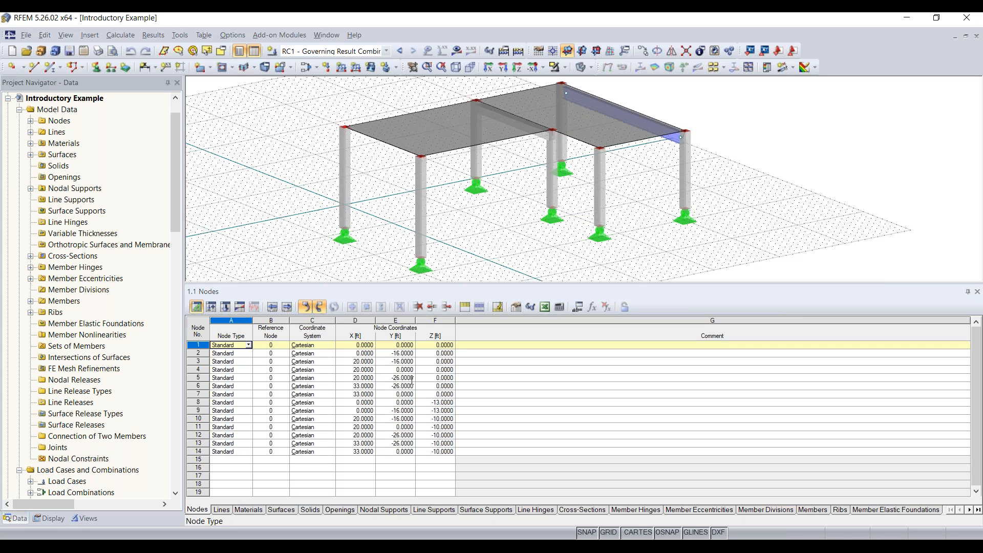
{"action": "scroll", "coordinate": [540, 222], "scroll_direction": "down", "scroll_amount": 1}
{"action": "middle_click_drag", "start_coordinate": [540, 223], "coordinate": [586, 231]}
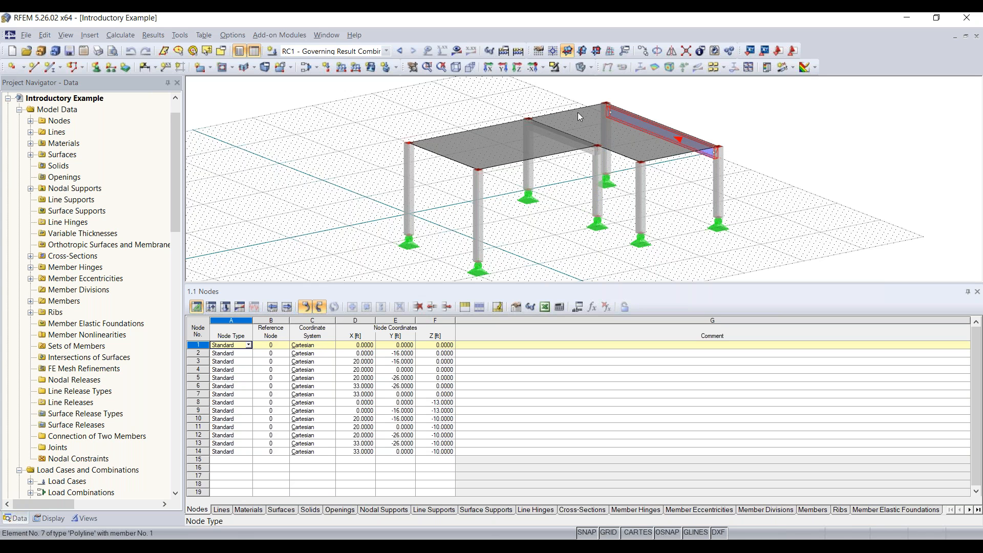
{"action": "left_click", "coordinate": [239, 36]}
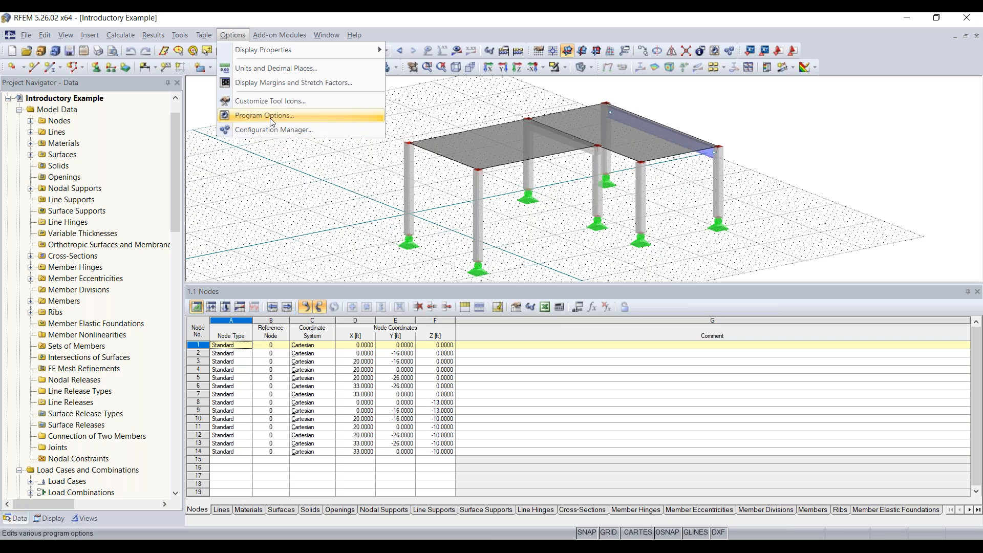
{"action": "left_click", "coordinate": [271, 131]}
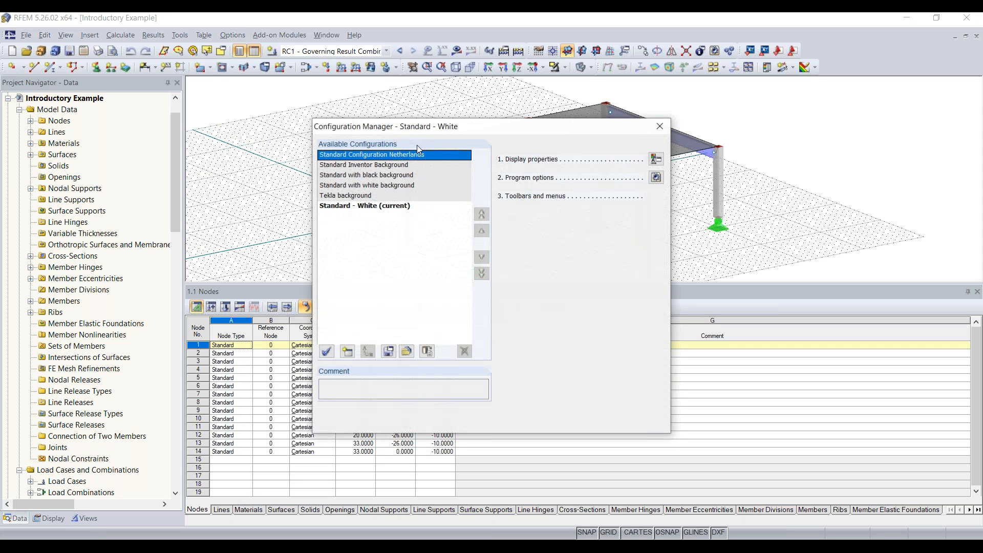
{"action": "left_click", "coordinate": [375, 177]}
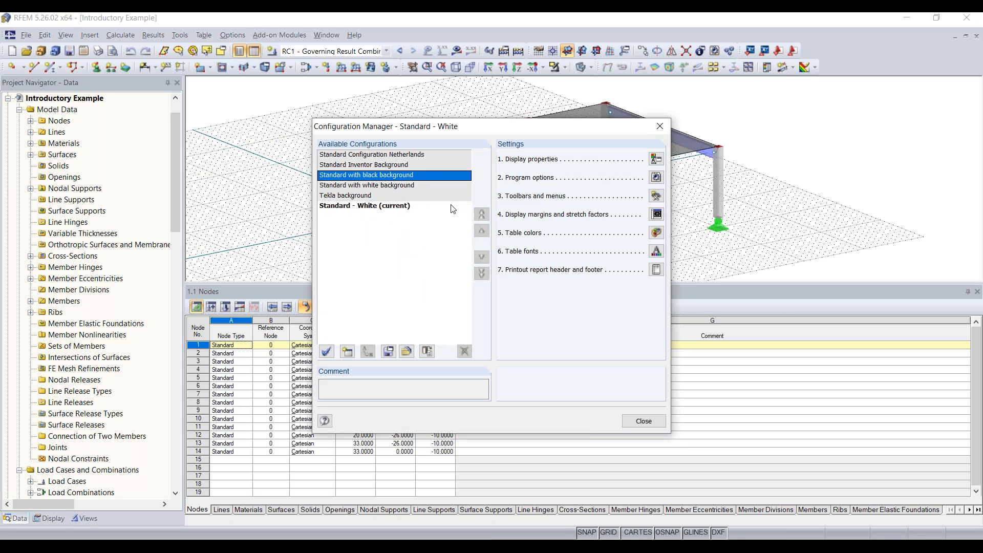
{"action": "left_click", "coordinate": [327, 352]}
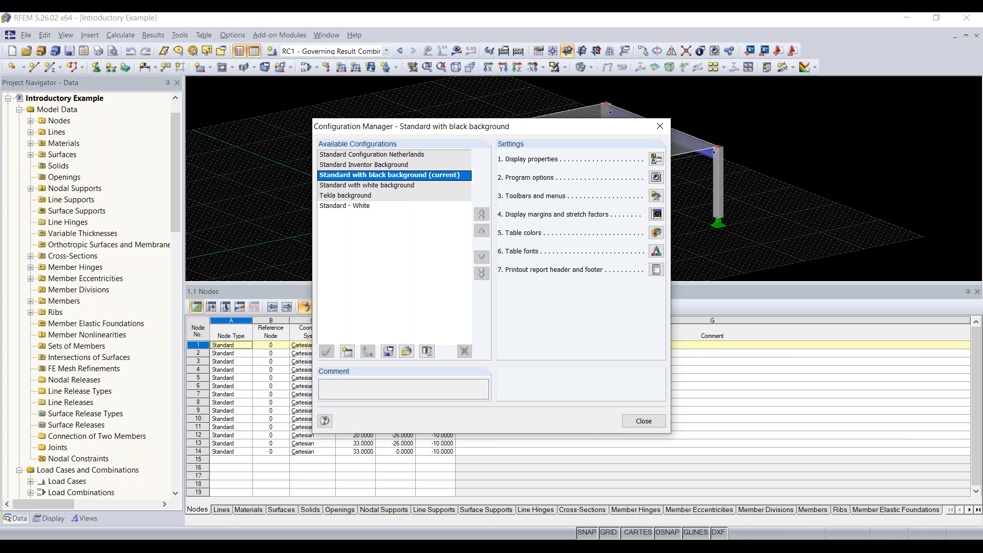
{"action": "left_click", "coordinate": [339, 206]}
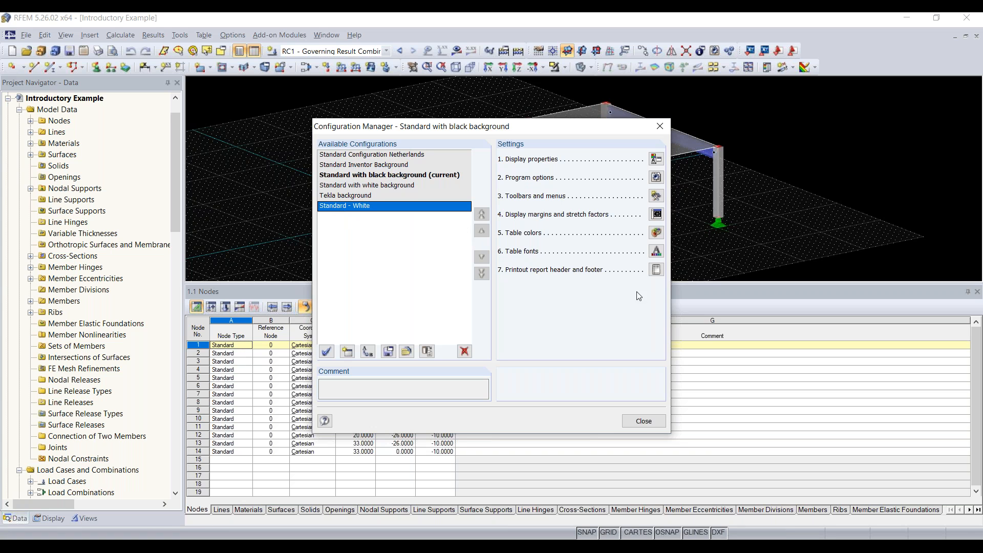
{"action": "left_click", "coordinate": [643, 421]}
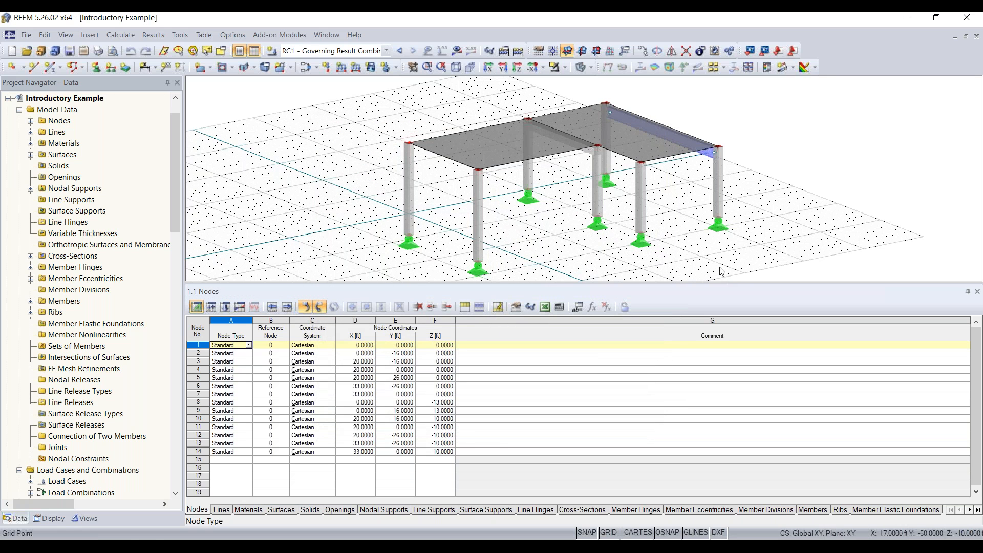
{"action": "left_click", "coordinate": [87, 35]}
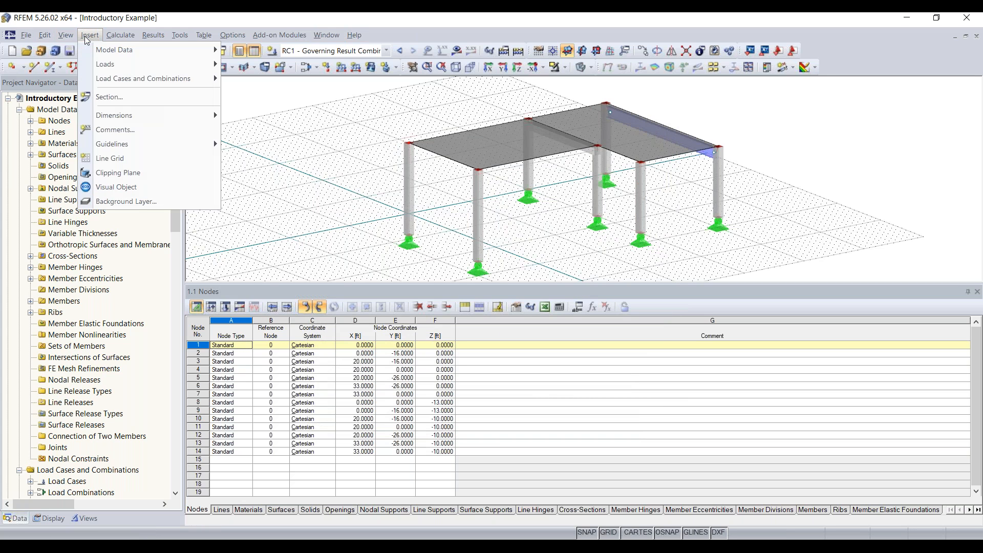
{"action": "mouse_move", "coordinate": [104, 49]}
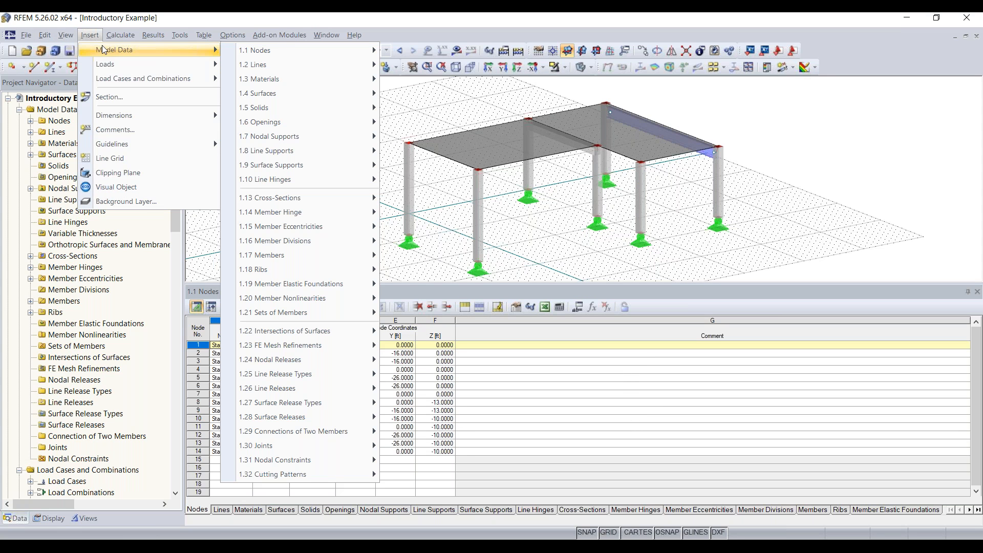
{"action": "mouse_move", "coordinate": [296, 53]}
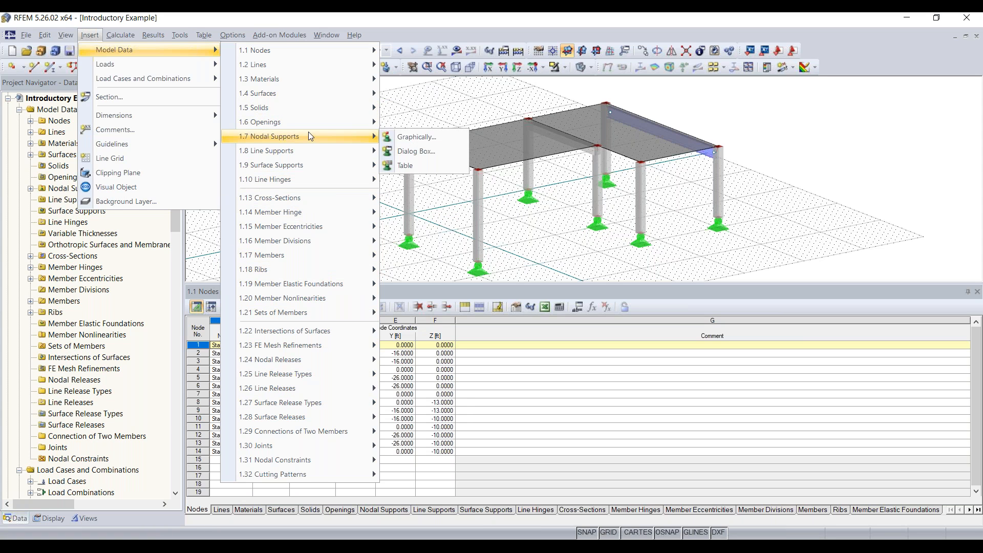
{"action": "mouse_move", "coordinate": [327, 105]}
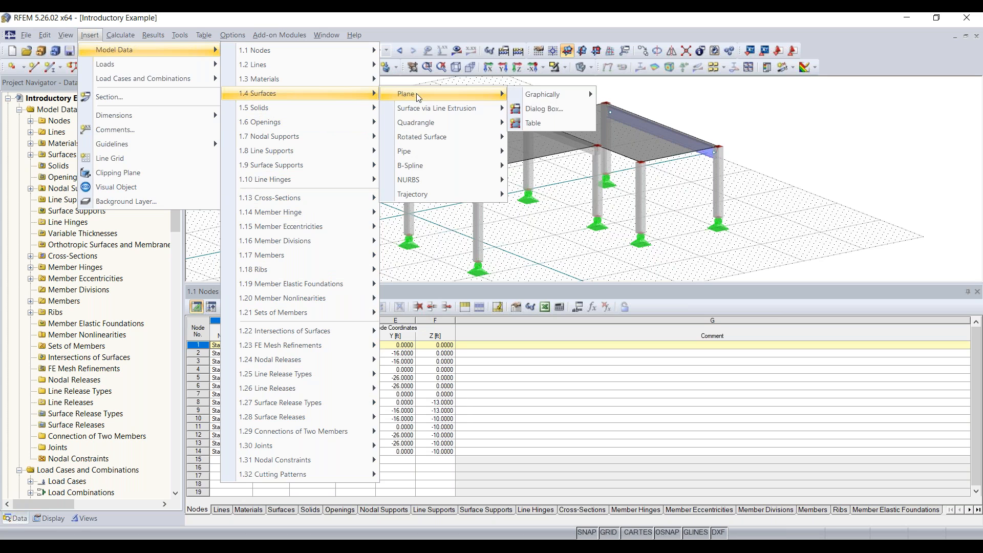
{"action": "left_click", "coordinate": [453, 252]}
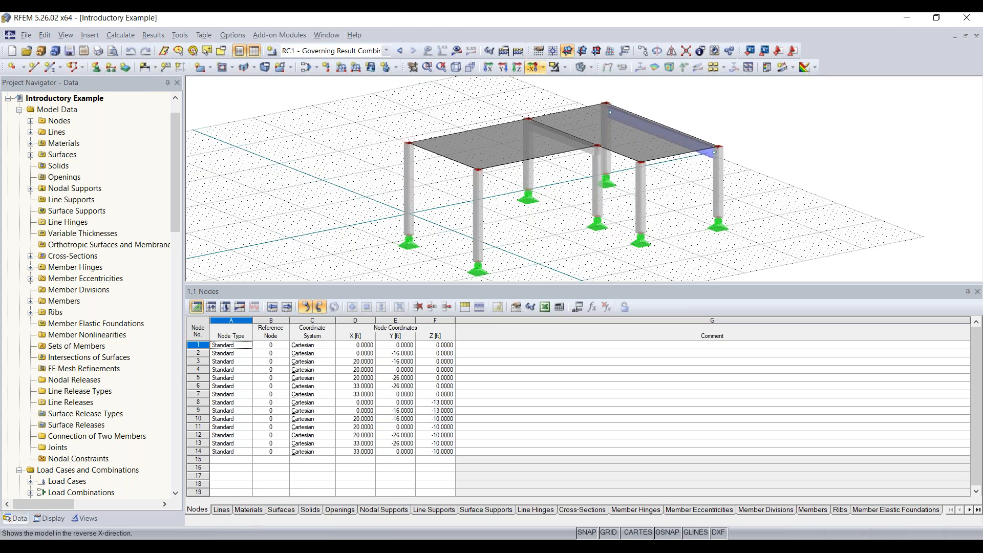
Open the work plane and grid settings, then reset all toolbars to their default layout.
{"action": "left_click", "coordinate": [538, 54]}
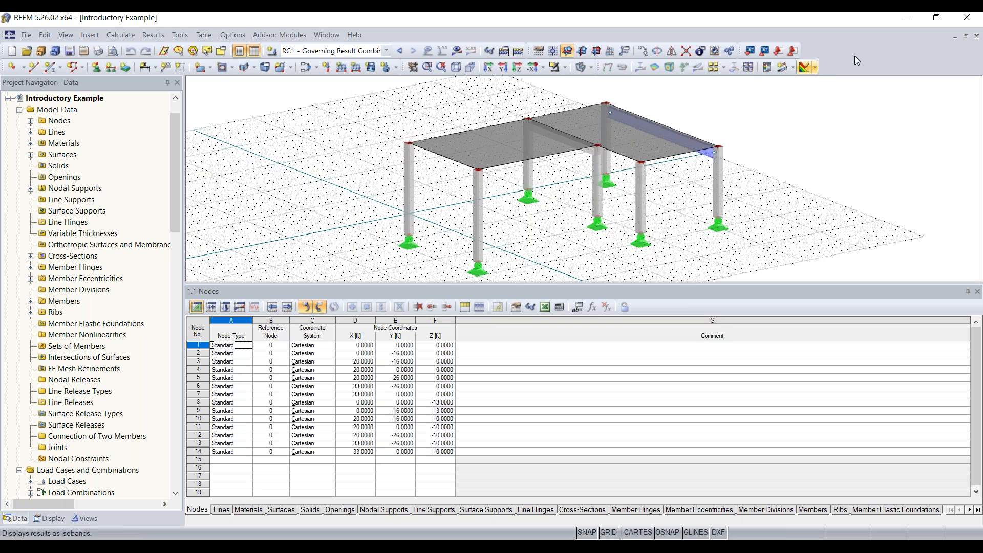
{"action": "right_click", "coordinate": [840, 54]}
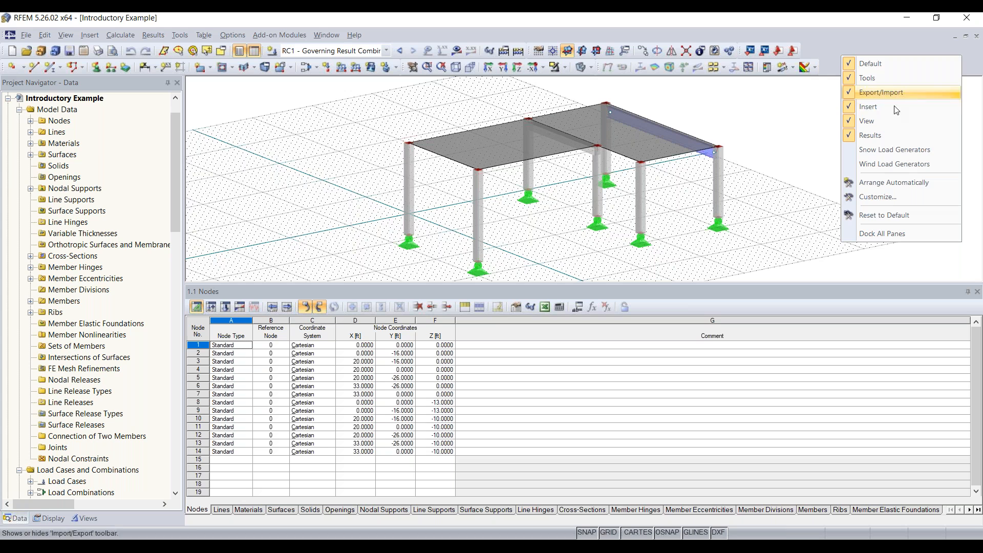
{"action": "left_click", "coordinate": [892, 214]}
{"action": "left_click", "coordinate": [472, 302]}
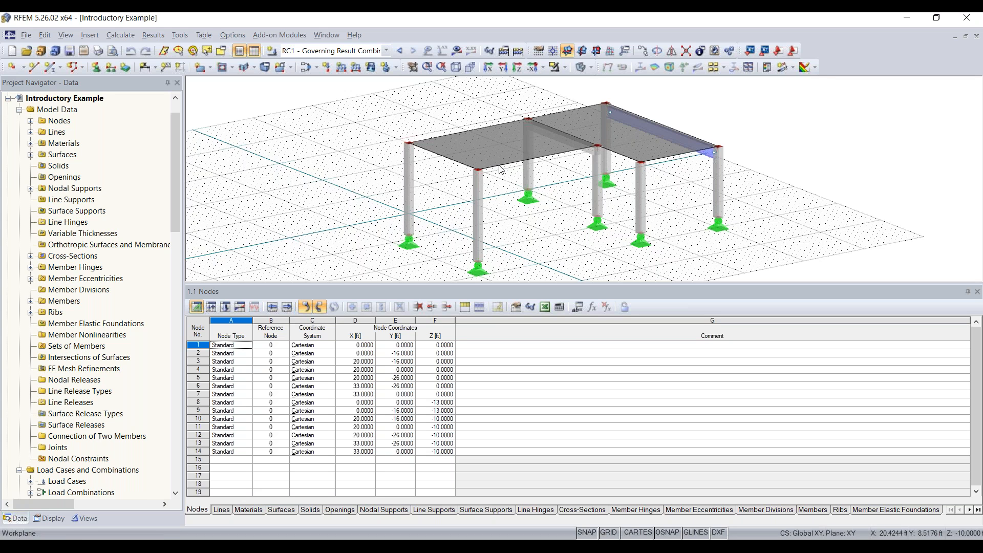
Shrink the table and cycle through X, Y and Z views before settling on Isometric view.
{"action": "left_click_drag", "start_coordinate": [452, 282], "coordinate": [457, 366]}
{"action": "middle_click_drag", "start_coordinate": [558, 183], "coordinate": [530, 221]}
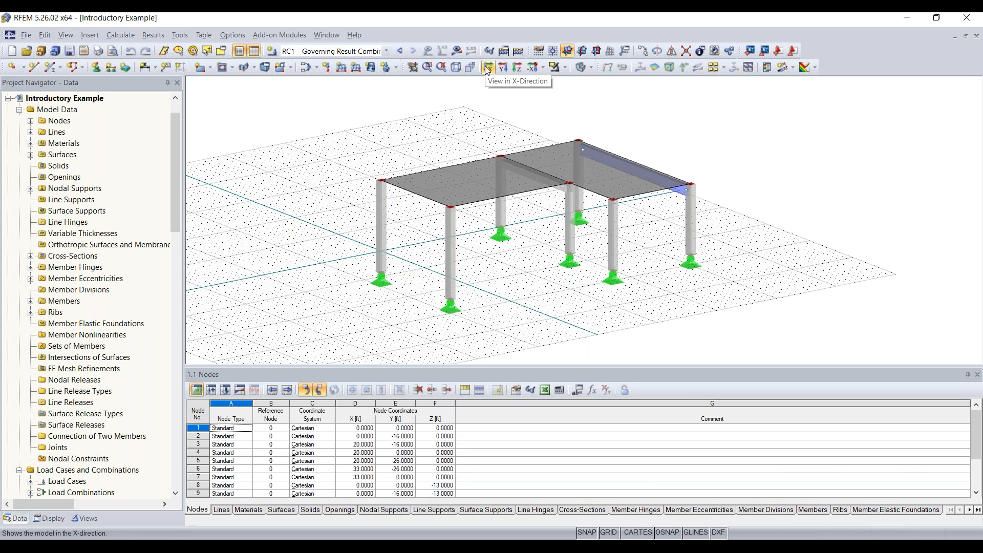
{"action": "left_click", "coordinate": [487, 68]}
{"action": "left_click", "coordinate": [504, 67]}
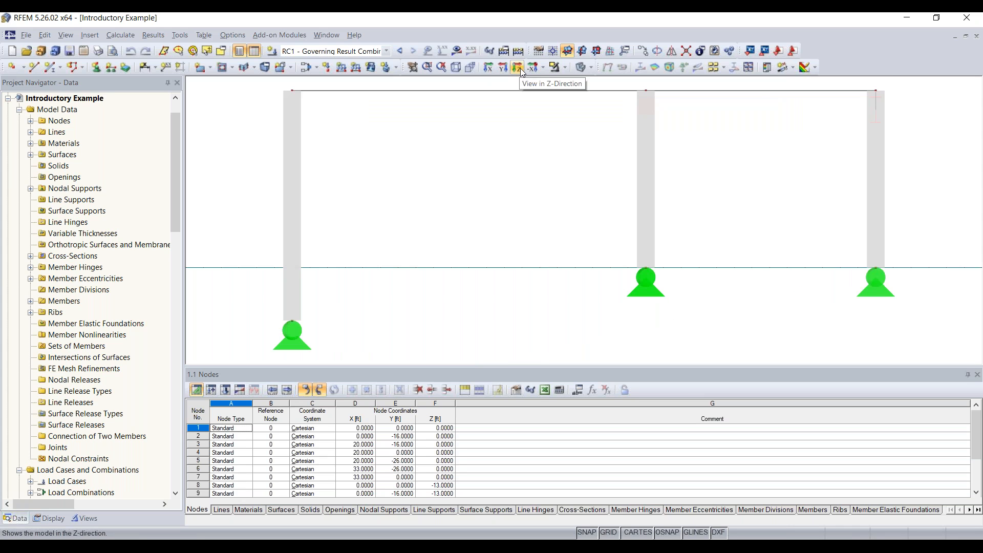
{"action": "left_click", "coordinate": [520, 69]}
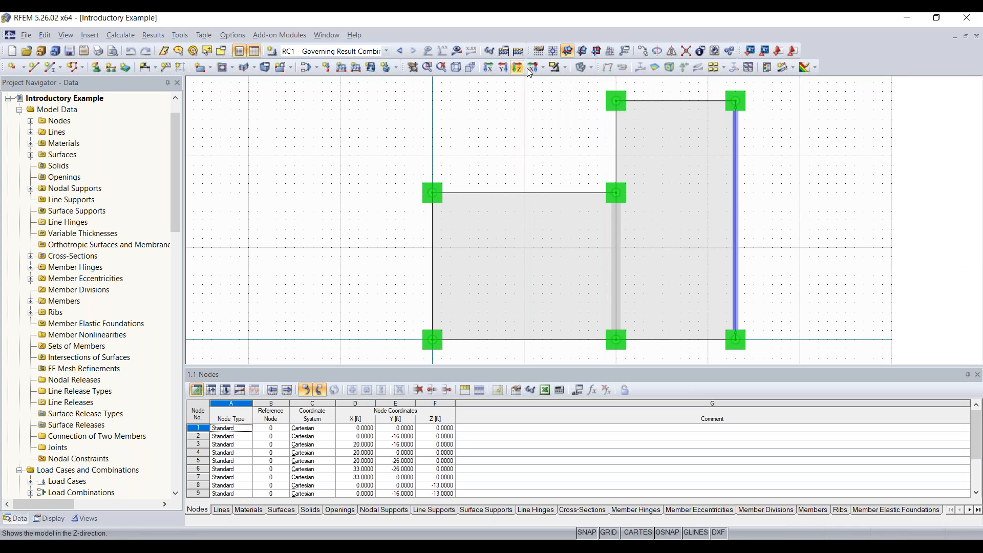
{"action": "left_click", "coordinate": [545, 71]}
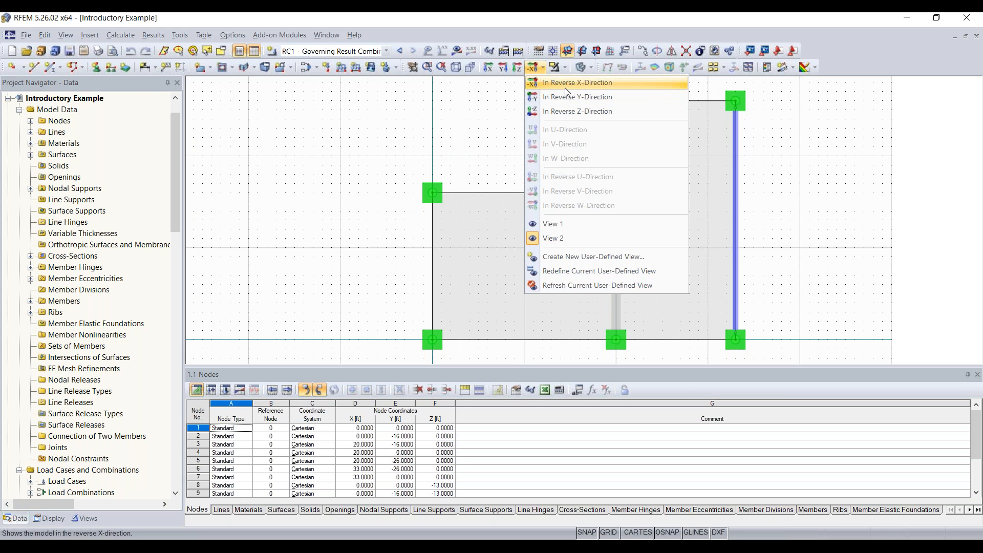
{"action": "left_click", "coordinate": [500, 88]}
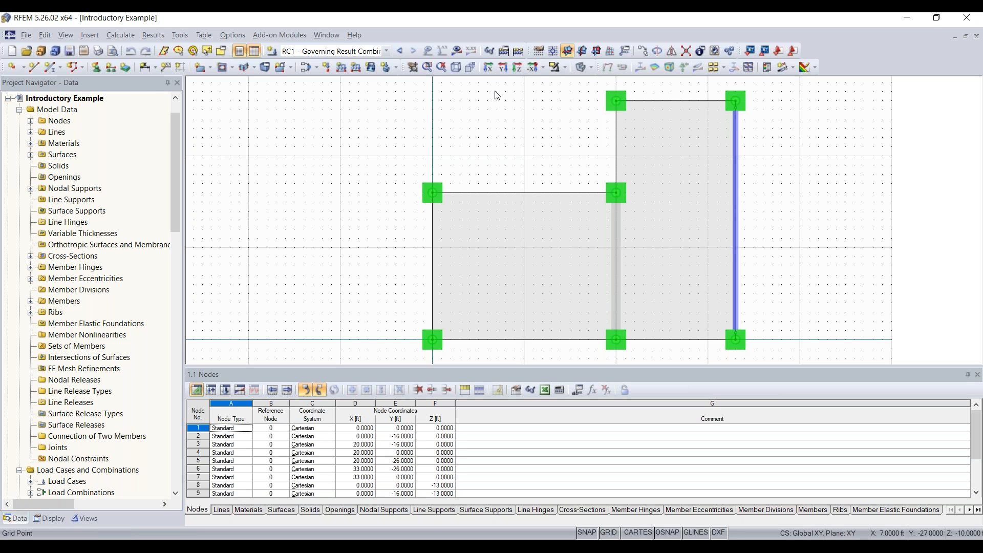
{"action": "left_click", "coordinate": [456, 72]}
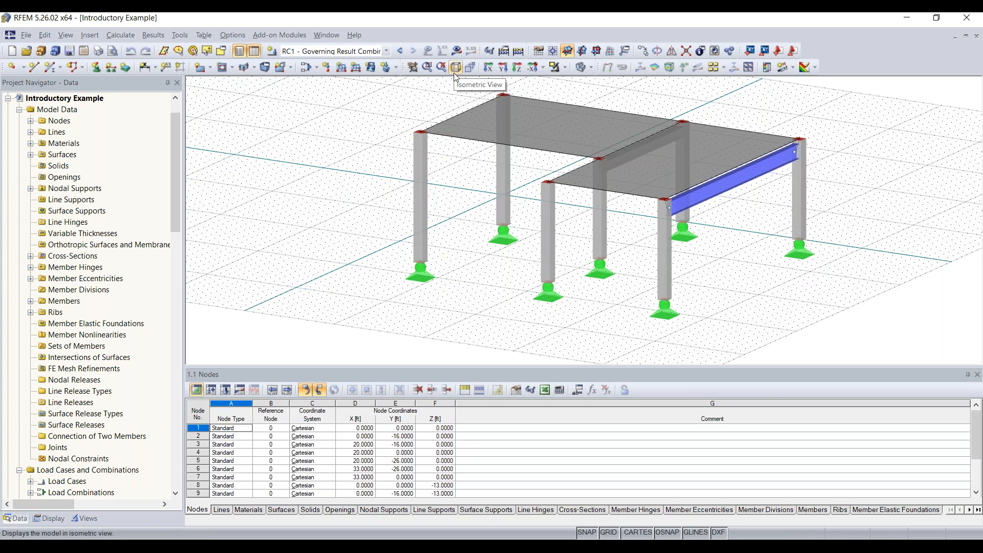
{"action": "scroll", "coordinate": [104, 199], "scroll_direction": "down", "scroll_amount": 11}
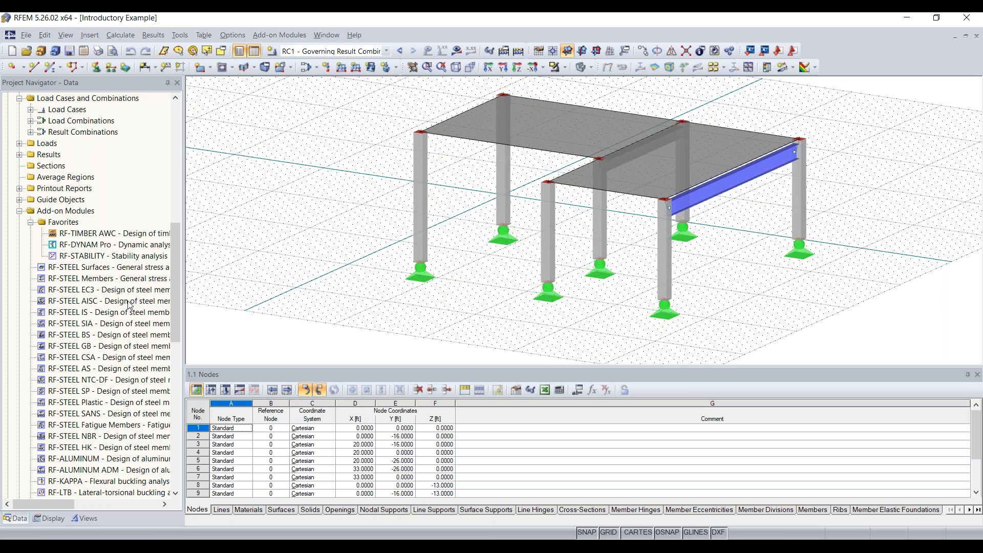
{"action": "scroll", "coordinate": [123, 302], "scroll_direction": "down", "scroll_amount": 3}
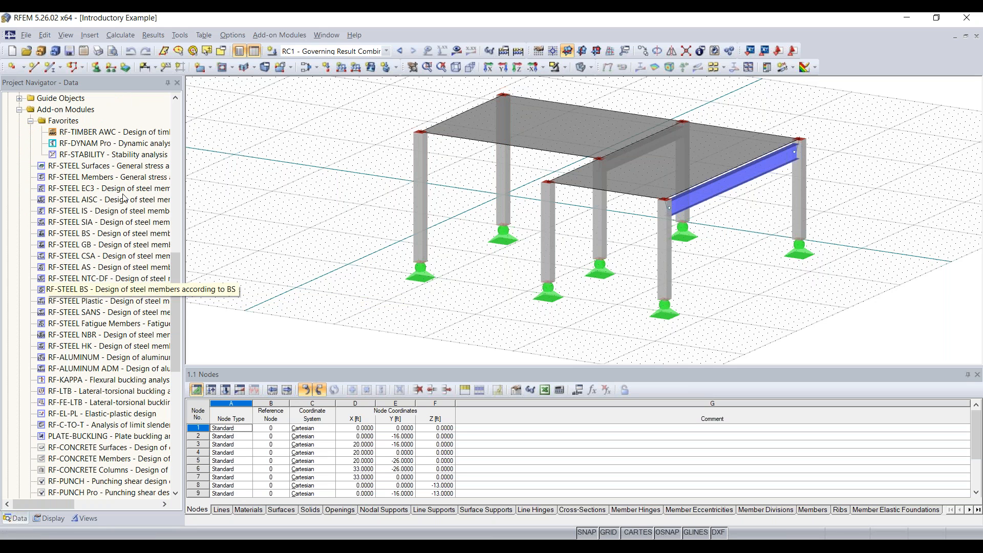
{"action": "scroll", "coordinate": [120, 174], "scroll_direction": "down", "scroll_amount": 1}
{"action": "scroll", "coordinate": [121, 173], "scroll_direction": "down", "scroll_amount": 2}
{"action": "scroll", "coordinate": [115, 381], "scroll_direction": "down", "scroll_amount": 2}
{"action": "scroll", "coordinate": [106, 276], "scroll_direction": "up", "scroll_amount": 2}
{"action": "scroll", "coordinate": [105, 278], "scroll_direction": "up", "scroll_amount": 2}
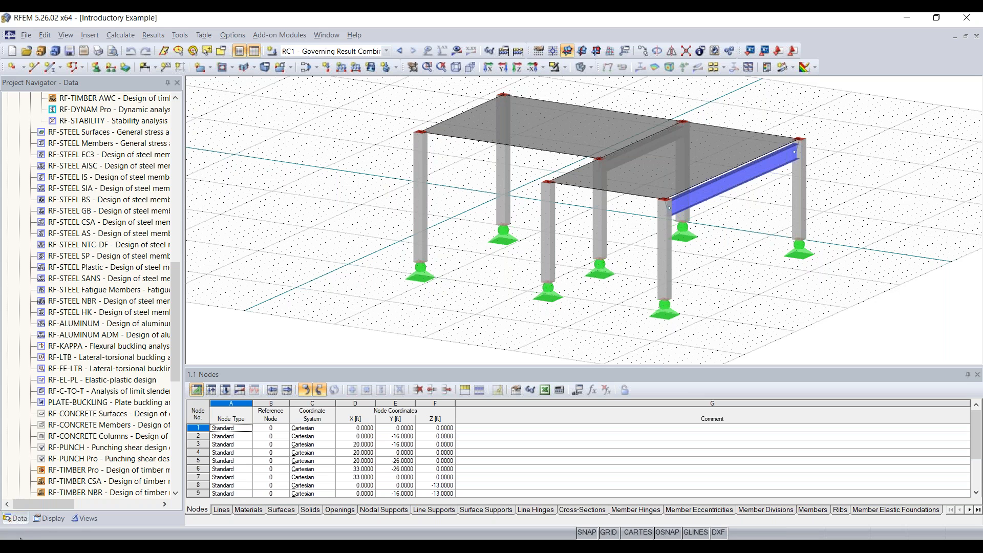
In the navigator's Display tab, turn Surfaces off and back on, panning the frame left.
{"action": "left_click", "coordinate": [49, 517]}
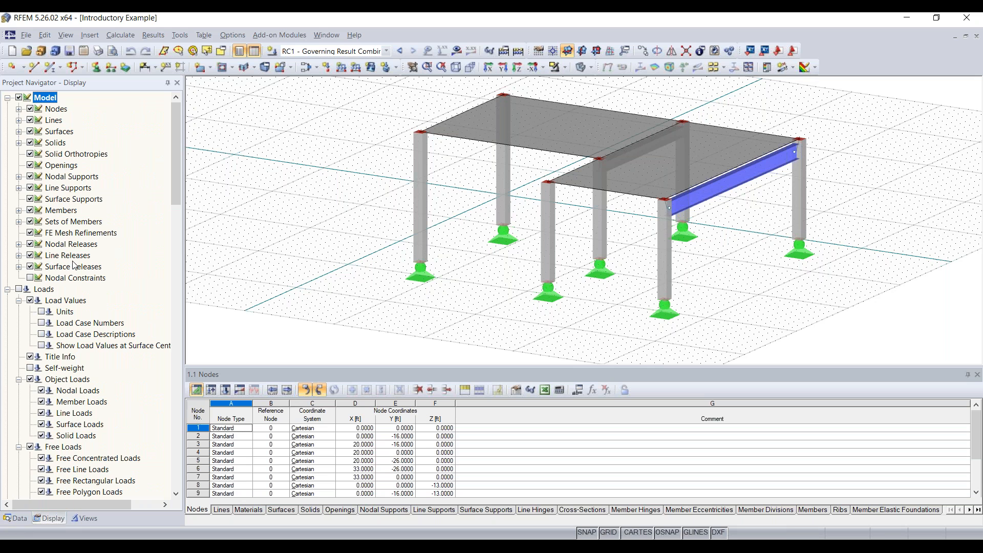
{"action": "scroll", "coordinate": [100, 219], "scroll_direction": "down", "scroll_amount": 5}
{"action": "scroll", "coordinate": [64, 430], "scroll_direction": "down", "scroll_amount": 3}
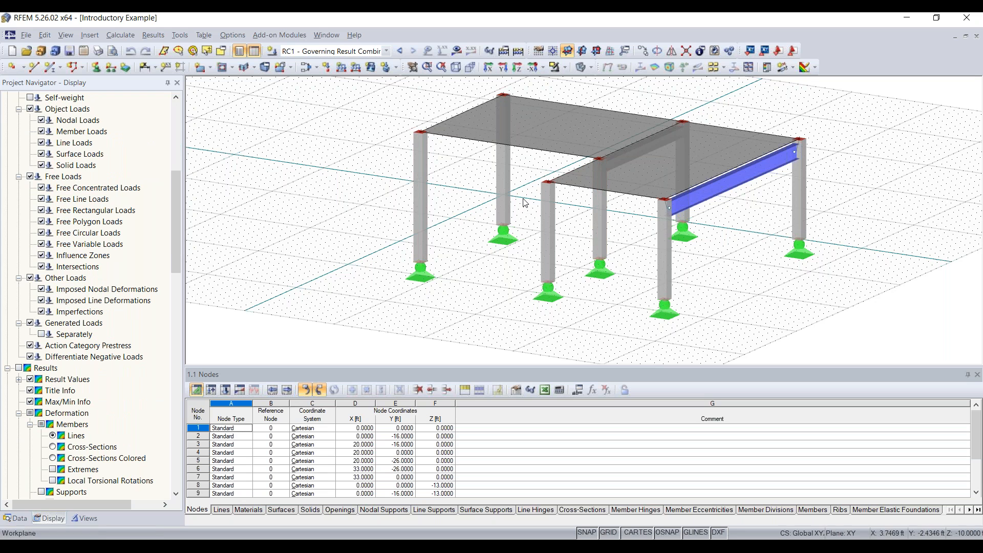
{"action": "scroll", "coordinate": [67, 314], "scroll_direction": "down", "scroll_amount": 2}
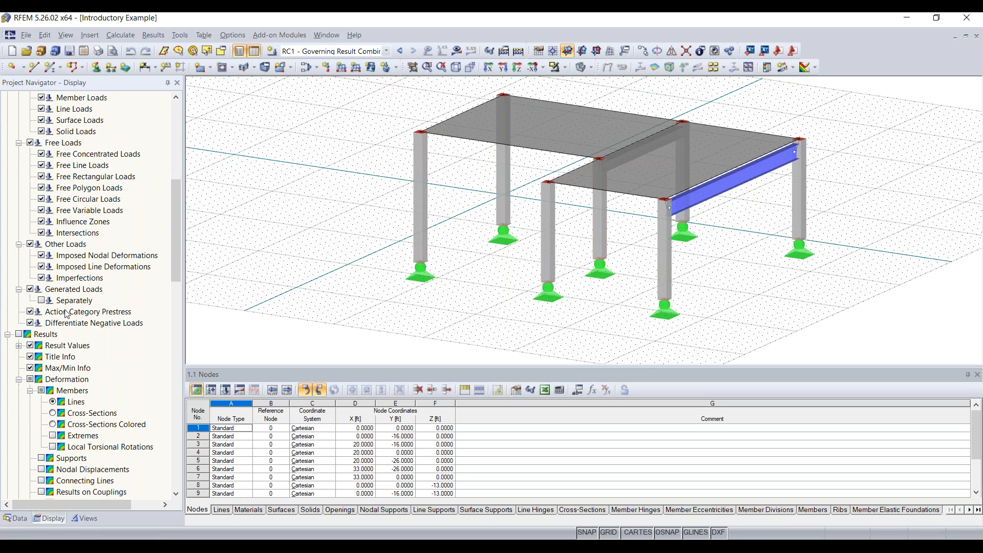
{"action": "scroll", "coordinate": [77, 309], "scroll_direction": "up", "scroll_amount": 10}
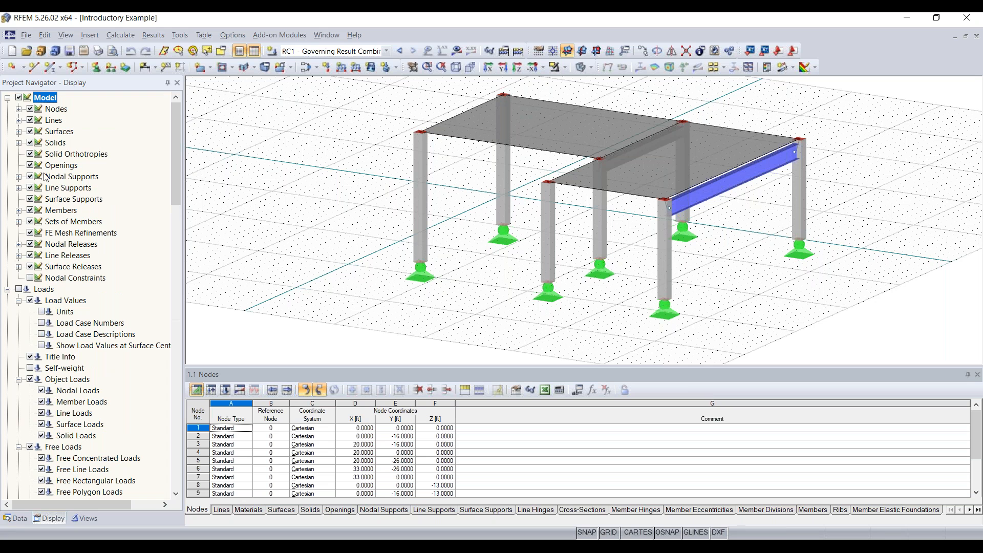
{"action": "left_click", "coordinate": [30, 131]}
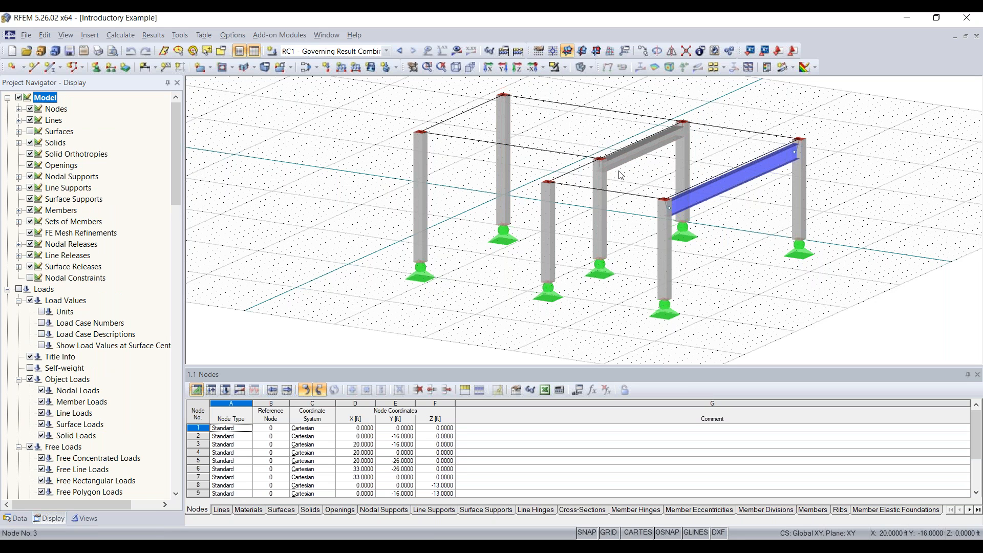
{"action": "middle_click_drag", "start_coordinate": [557, 156], "coordinate": [492, 152]}
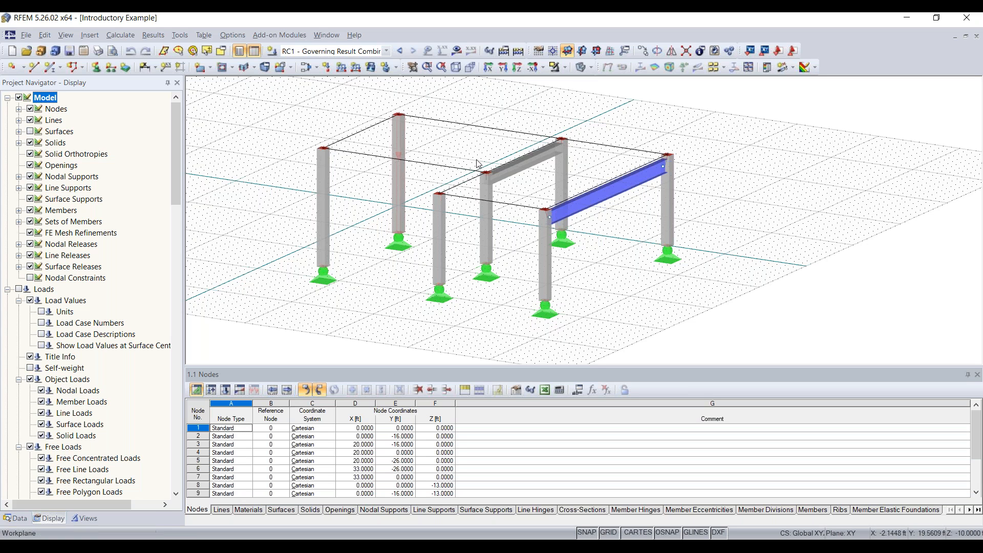
{"action": "left_click", "coordinate": [30, 131]}
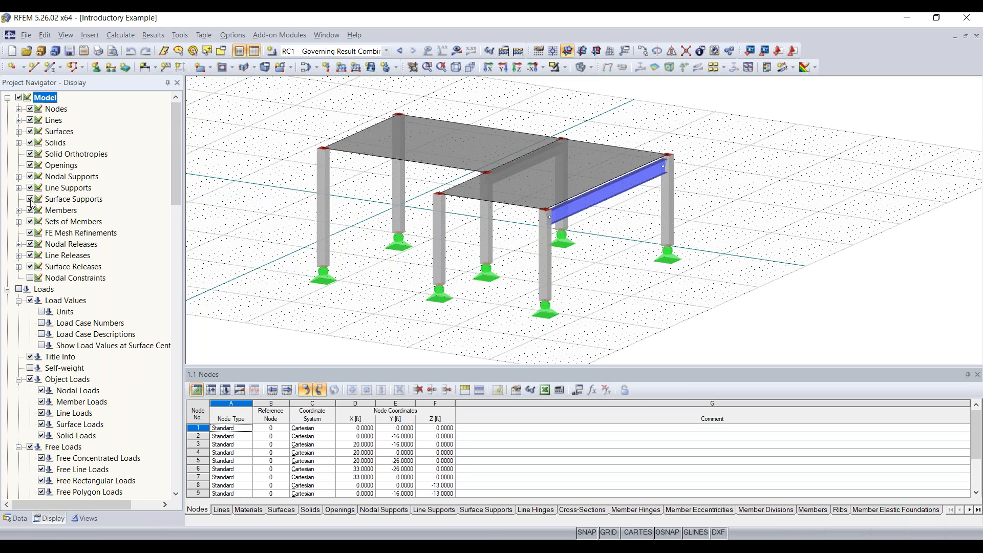
Switch the navigator to the Views page listing View 1, View 2 and visibility groups.
{"action": "scroll", "coordinate": [78, 199], "scroll_direction": "down", "scroll_amount": 6}
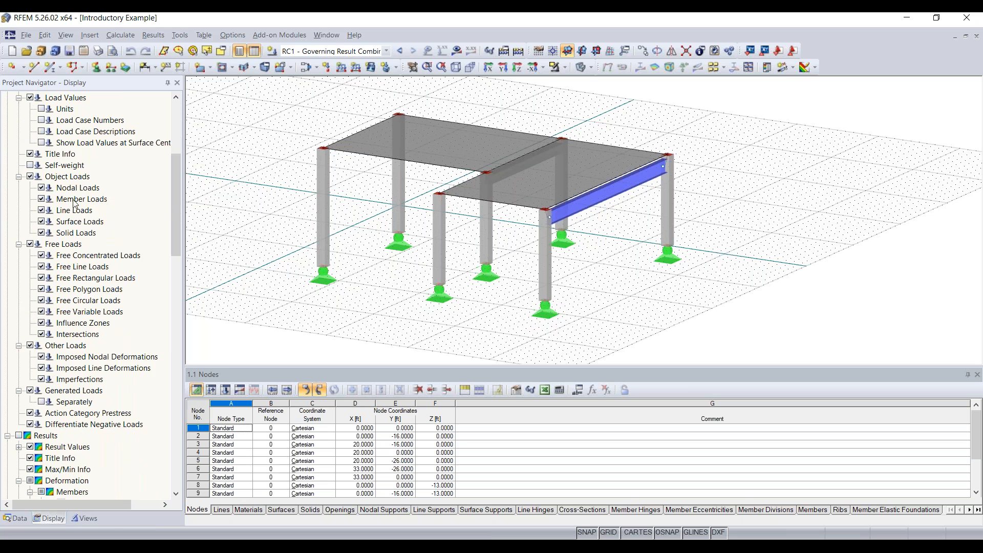
{"action": "scroll", "coordinate": [67, 271], "scroll_direction": "down", "scroll_amount": 3}
{"action": "scroll", "coordinate": [67, 271], "scroll_direction": "down", "scroll_amount": 3}
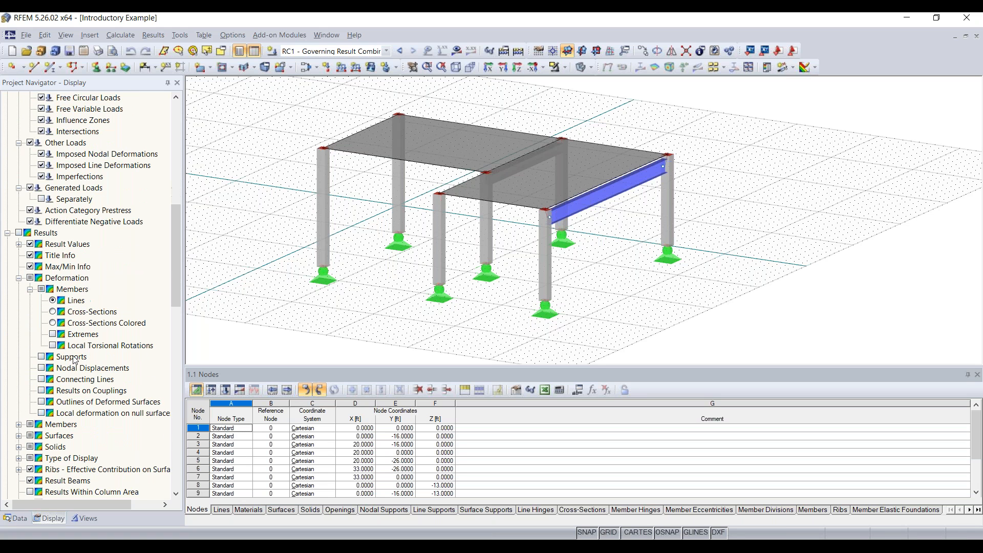
{"action": "scroll", "coordinate": [81, 303], "scroll_direction": "down", "scroll_amount": 4}
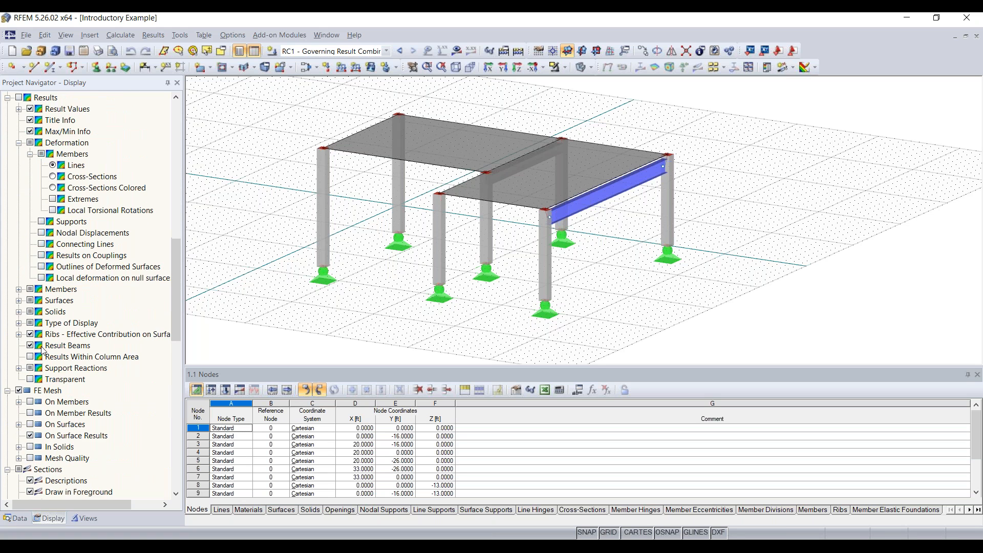
{"action": "scroll", "coordinate": [113, 230], "scroll_direction": "up", "scroll_amount": 17}
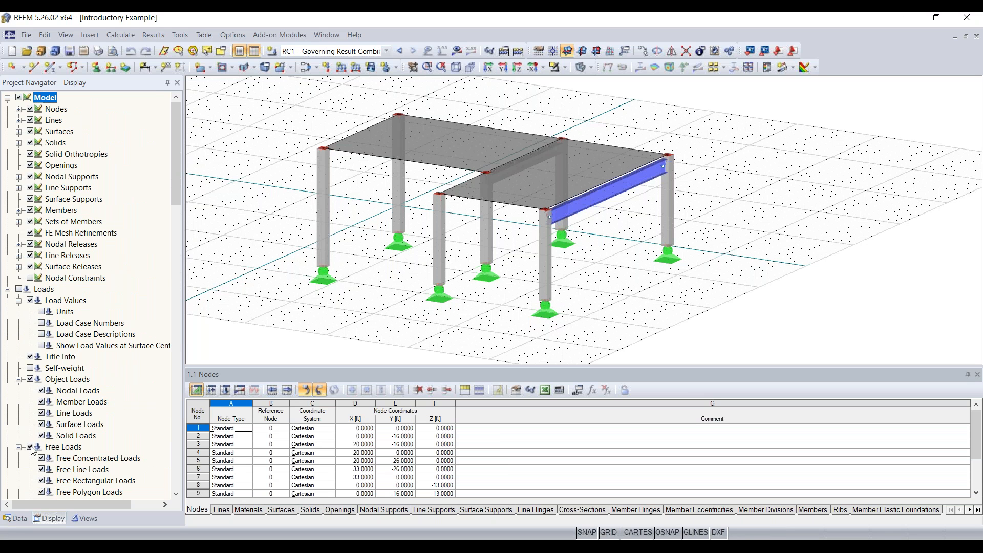
{"action": "left_click", "coordinate": [85, 518]}
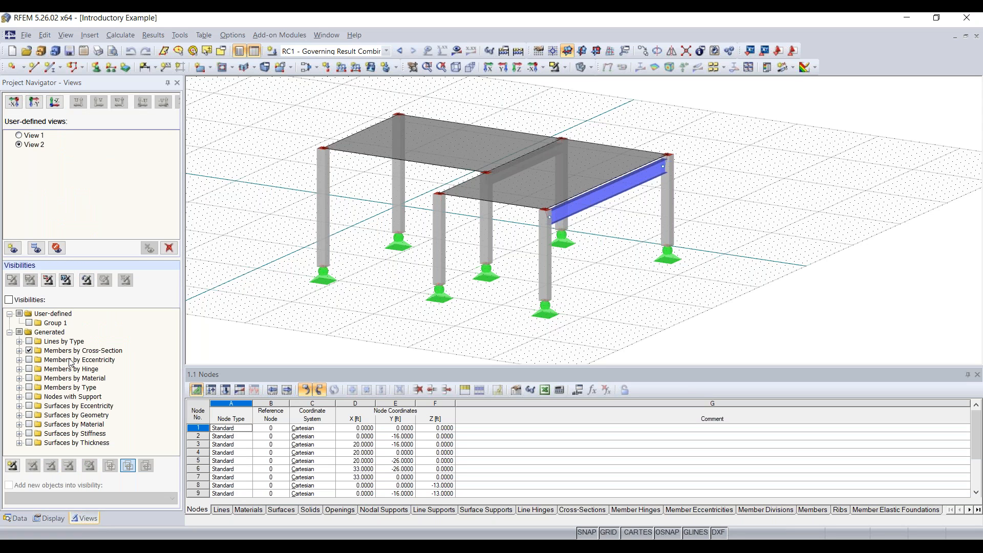
Activate the W 18x50 | AISC 15 cross-section visibility to isolate the steel beam.
{"action": "left_click", "coordinate": [26, 300]}
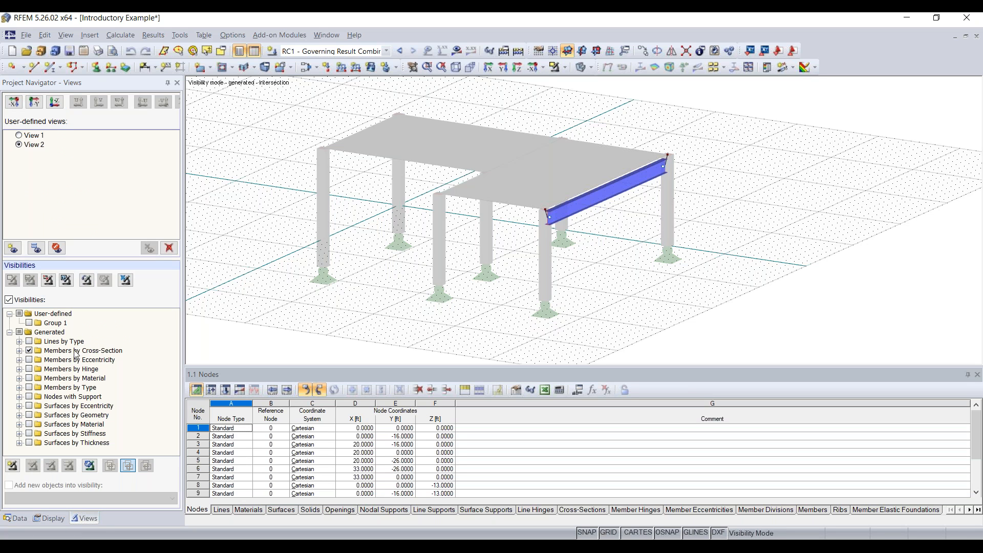
{"action": "left_click", "coordinate": [19, 351]}
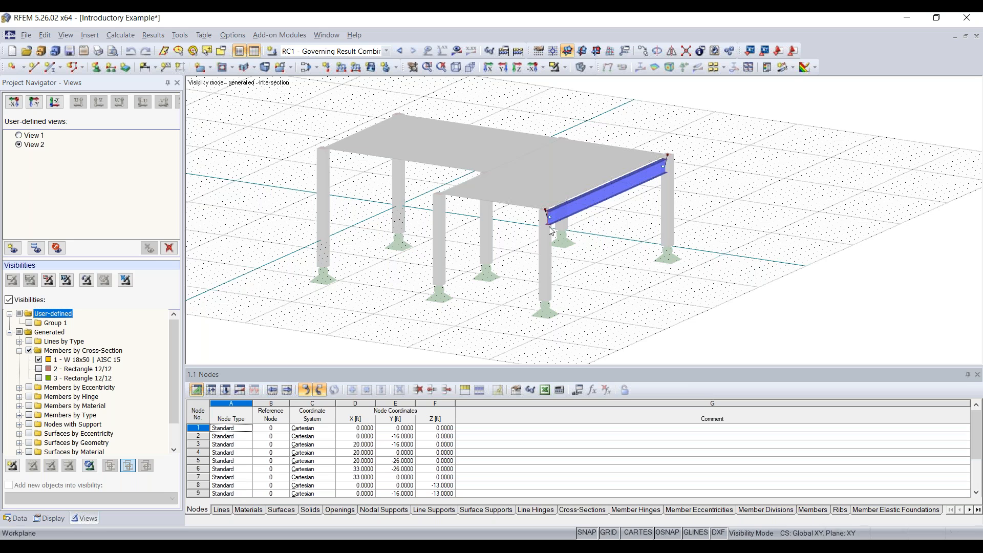
{"action": "middle_click_drag", "start_coordinate": [637, 228], "coordinate": [666, 233], "text": "ctrl"}
{"action": "left_click_drag", "start_coordinate": [715, 103], "coordinate": [433, 319]}
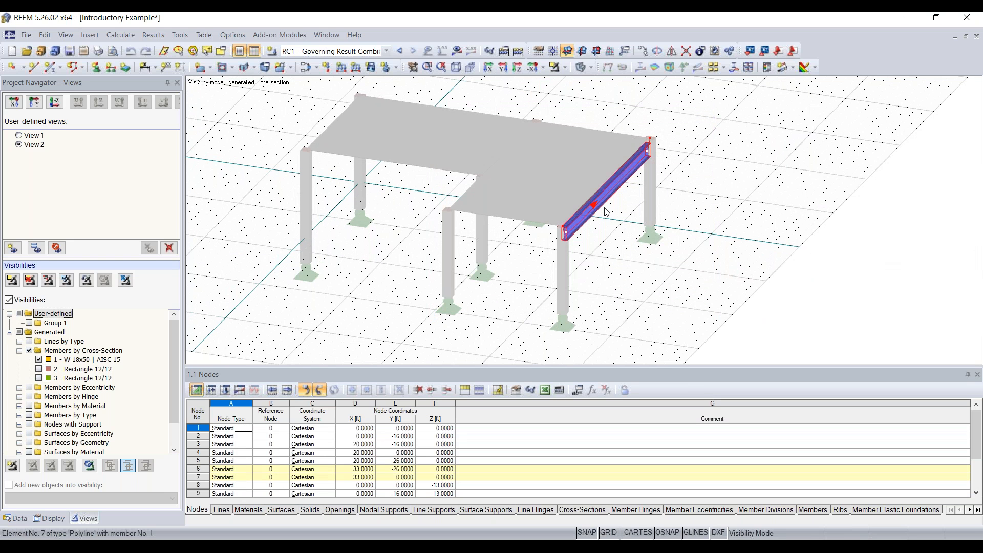
Orbit to a lower, more frontal view and deselect the beam.
{"action": "middle_click_drag", "start_coordinate": [693, 215], "coordinate": [665, 201], "text": "ctrl"}
{"action": "right_click", "coordinate": [665, 201]}
{"action": "left_click", "coordinate": [629, 129]}
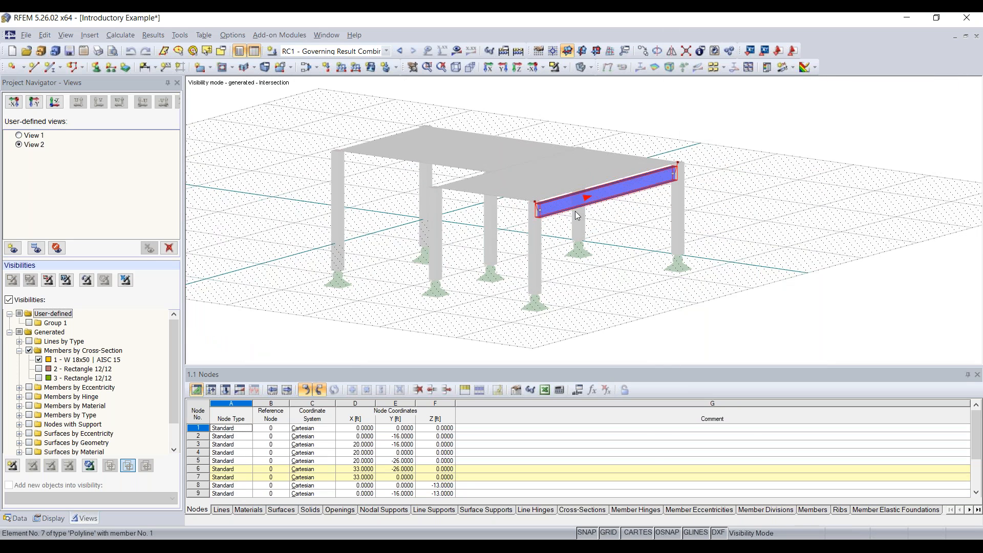
{"action": "mouse_move", "coordinate": [576, 211]}
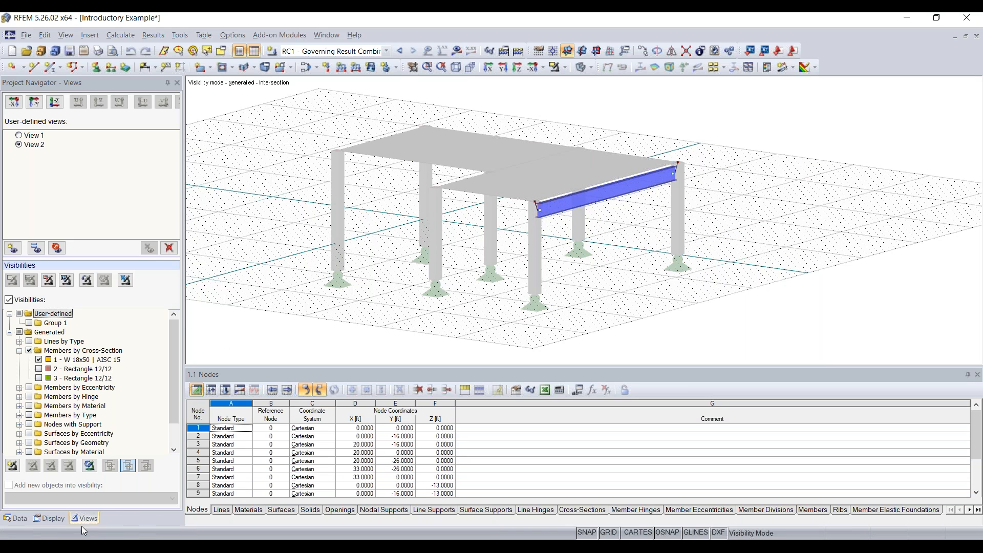
Display calculation results across the frame: slab m-xy contours, axial forces and support reactions.
{"action": "left_click", "coordinate": [457, 51]}
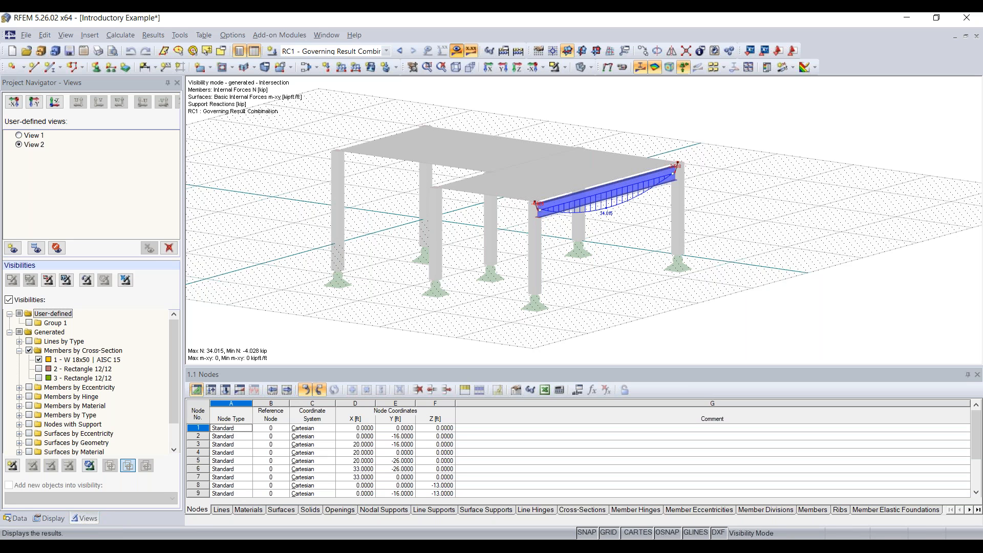
{"action": "scroll", "coordinate": [98, 457], "scroll_direction": "down", "scroll_amount": 5}
{"action": "left_click", "coordinate": [84, 518]}
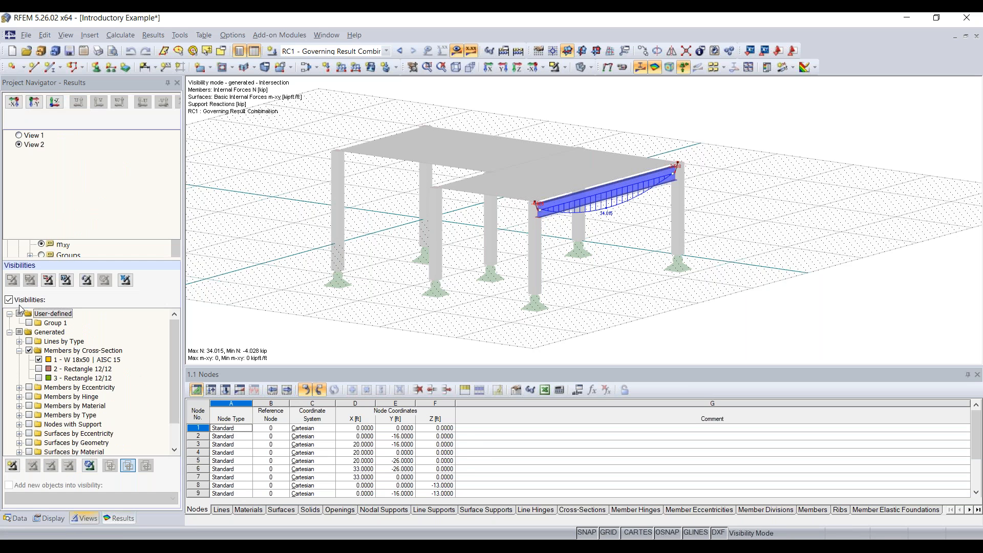
Expand the Members result types in the Results navigator and tilt the view from above.
{"action": "left_click", "coordinate": [119, 518]}
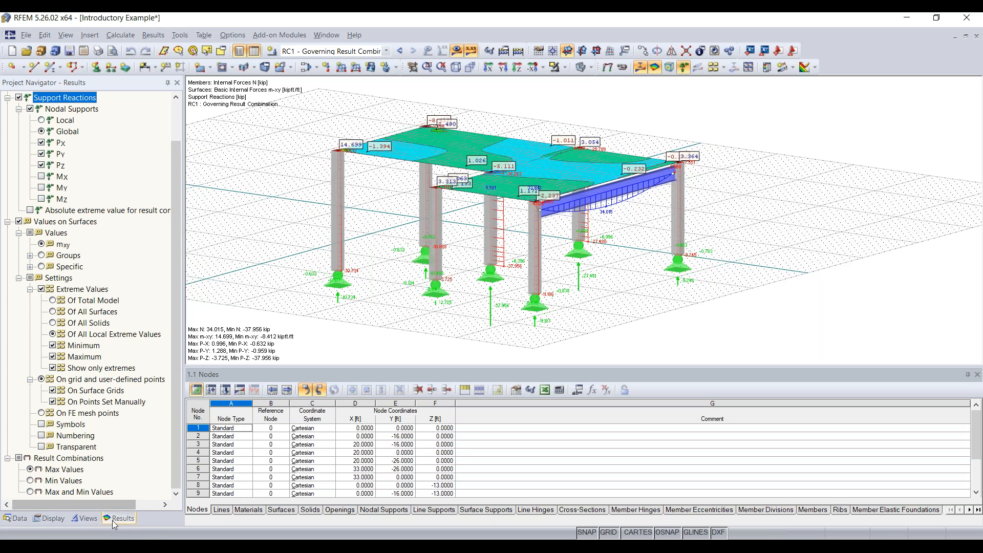
{"action": "scroll", "coordinate": [74, 305], "scroll_direction": "up", "scroll_amount": 2}
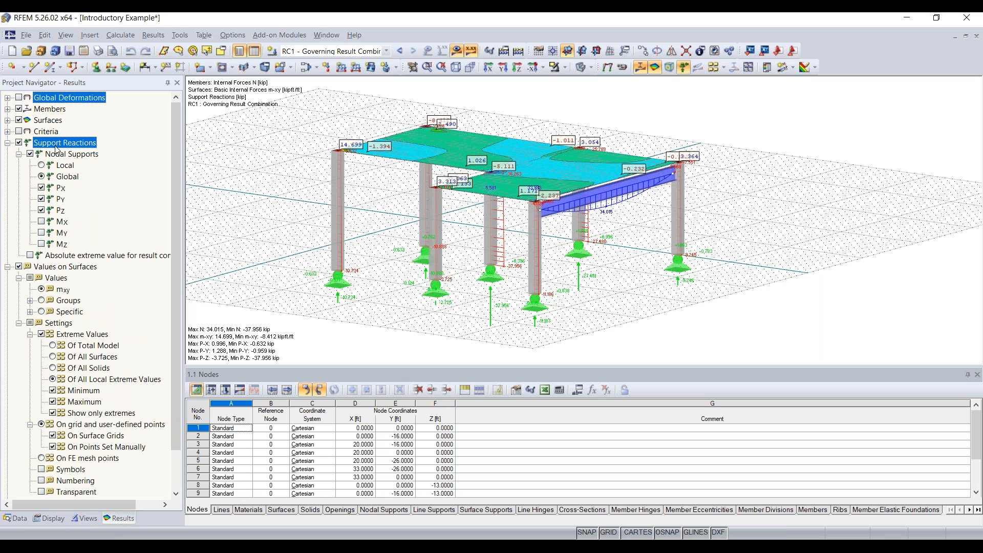
{"action": "left_click", "coordinate": [7, 109]}
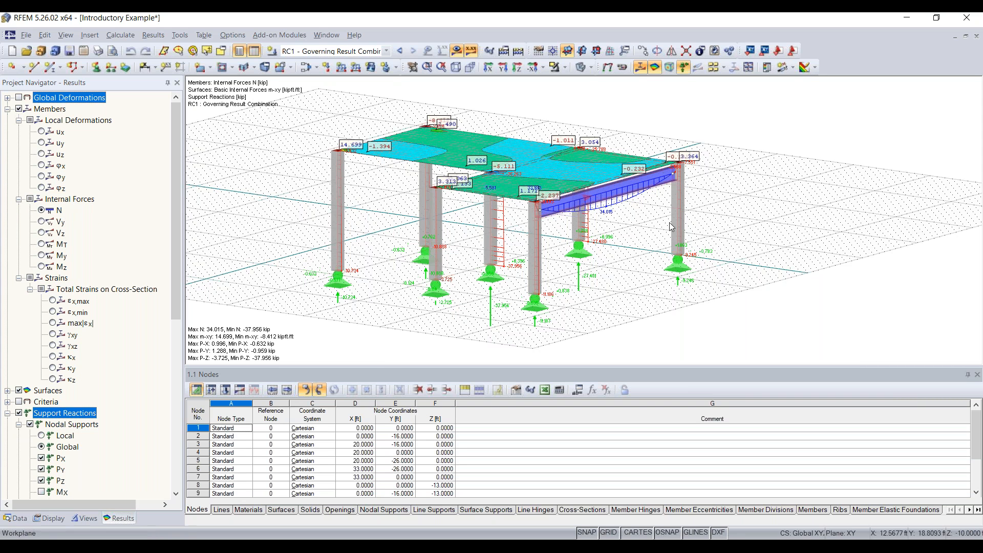
{"action": "middle_click_drag", "start_coordinate": [649, 225], "coordinate": [607, 243], "text": "ctrl"}
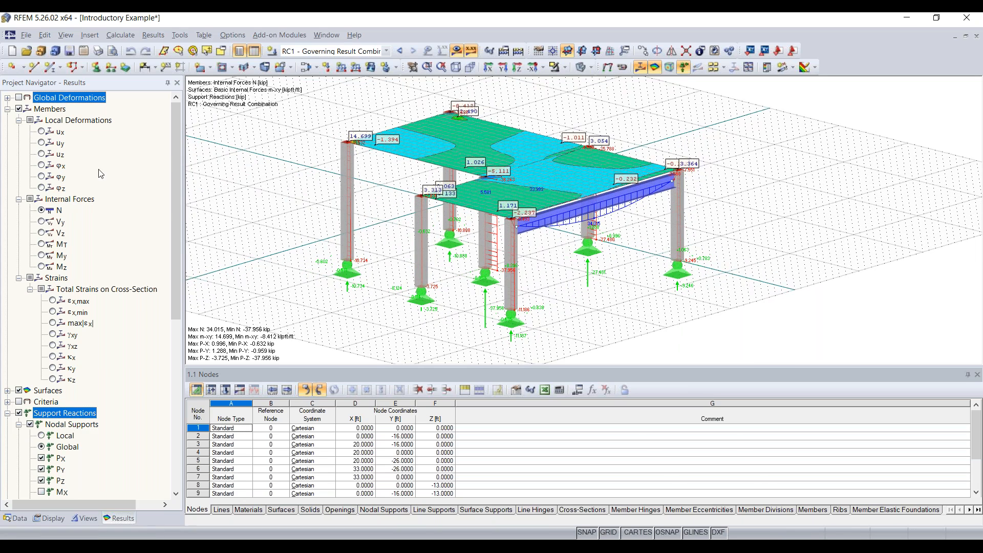
Show global deformation u contours on the slabs, peaking at 0.152 in, and orbit the view.
{"action": "left_click", "coordinate": [19, 97]}
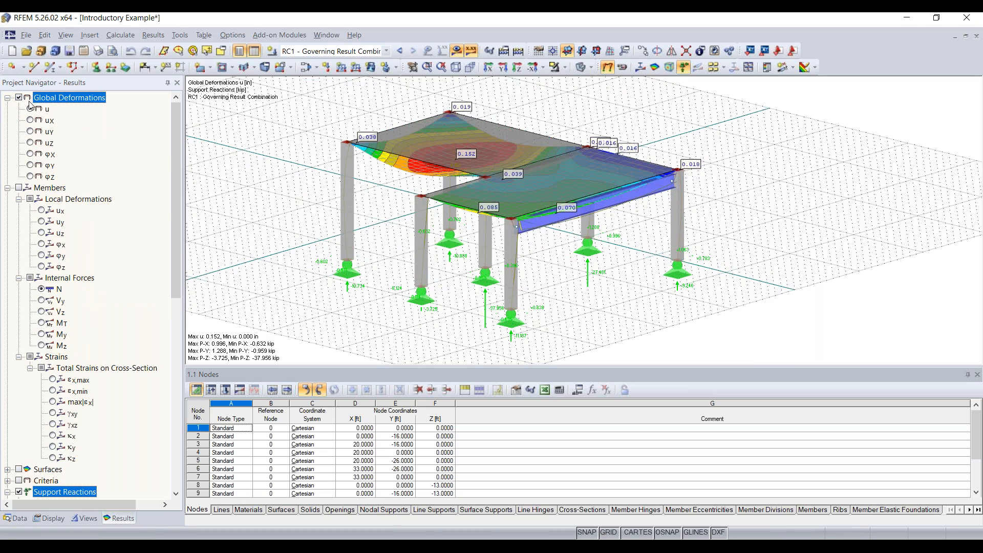
{"action": "mouse_move", "coordinate": [608, 311]}
{"action": "middle_mouse_down", "text": "ctrl"}
{"action": "mouse_move", "coordinate": [767, 279]}
{"action": "mouse_move", "coordinate": [610, 292]}
{"action": "mouse_move", "coordinate": [625, 310]}
{"action": "middle_mouse_up", "text": "ctrl"}
{"action": "right_click", "coordinate": [625, 310]}
{"action": "left_click", "coordinate": [299, 118]}
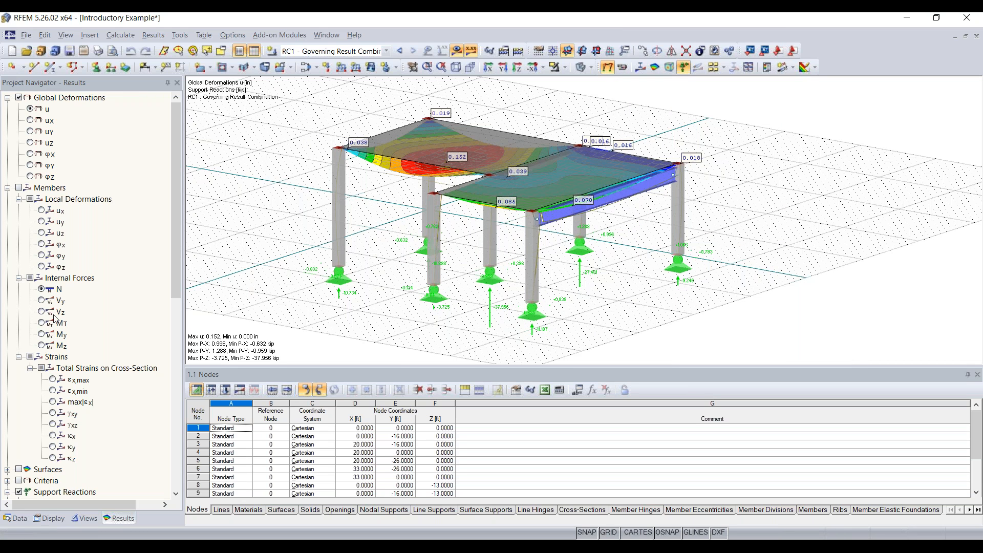
{"action": "scroll", "coordinate": [65, 333], "scroll_direction": "down", "scroll_amount": 3}
{"action": "scroll", "coordinate": [65, 334], "scroll_direction": "up", "scroll_amount": 3}
Pan and zoom the deformed frame to the right, then orbit to a higher angle.
{"action": "middle_click_drag", "start_coordinate": [531, 296], "coordinate": [584, 288]}
{"action": "scroll", "coordinate": [584, 288], "scroll_direction": "down", "scroll_amount": 1}
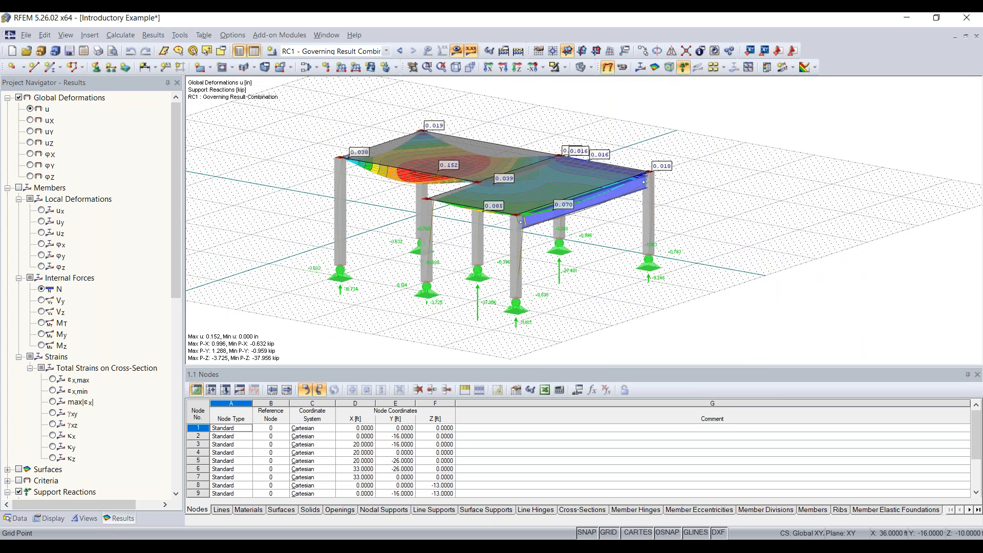
{"action": "scroll", "coordinate": [586, 289], "scroll_direction": "up", "scroll_amount": 1}
{"action": "middle_click_drag", "start_coordinate": [586, 289], "coordinate": [623, 265]}
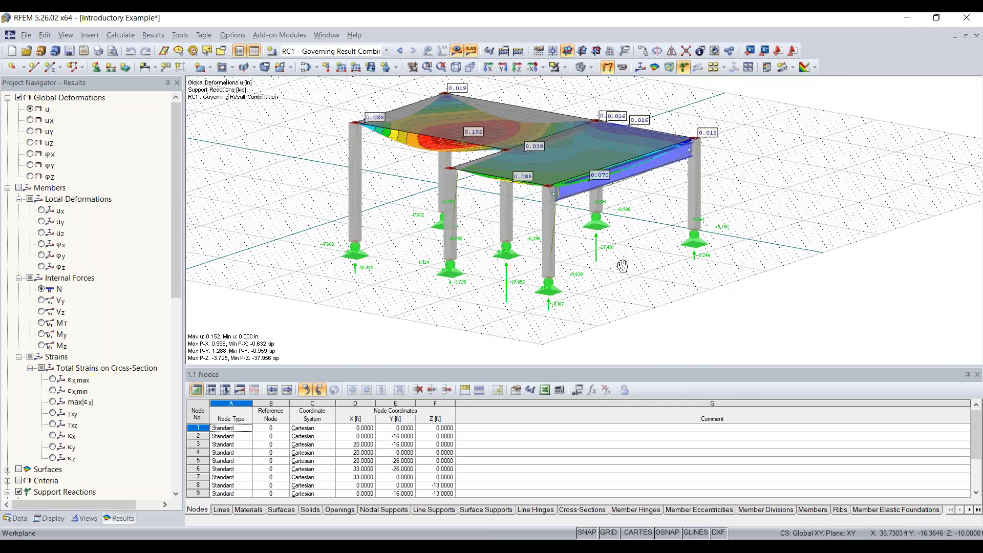
{"action": "scroll", "coordinate": [655, 271], "scroll_direction": "down", "scroll_amount": 5}
{"action": "scroll", "coordinate": [654, 270], "scroll_direction": "up", "scroll_amount": 6}
{"action": "scroll", "coordinate": [638, 256], "scroll_direction": "down", "scroll_amount": 5}
{"action": "scroll", "coordinate": [637, 256], "scroll_direction": "up", "scroll_amount": 6}
{"action": "scroll", "coordinate": [638, 255], "scroll_direction": "down", "scroll_amount": 3}
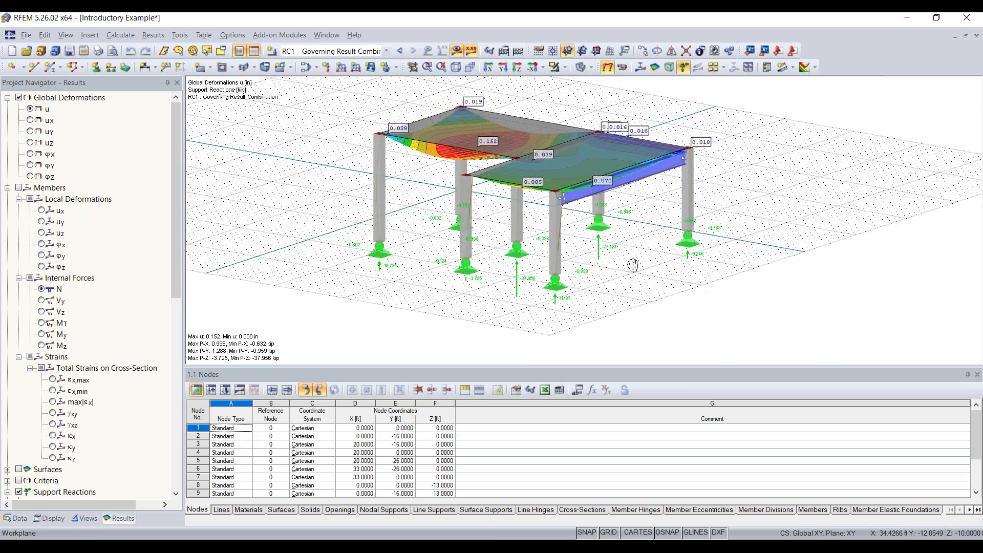
{"action": "middle_click_drag", "start_coordinate": [633, 265], "coordinate": [629, 290]}
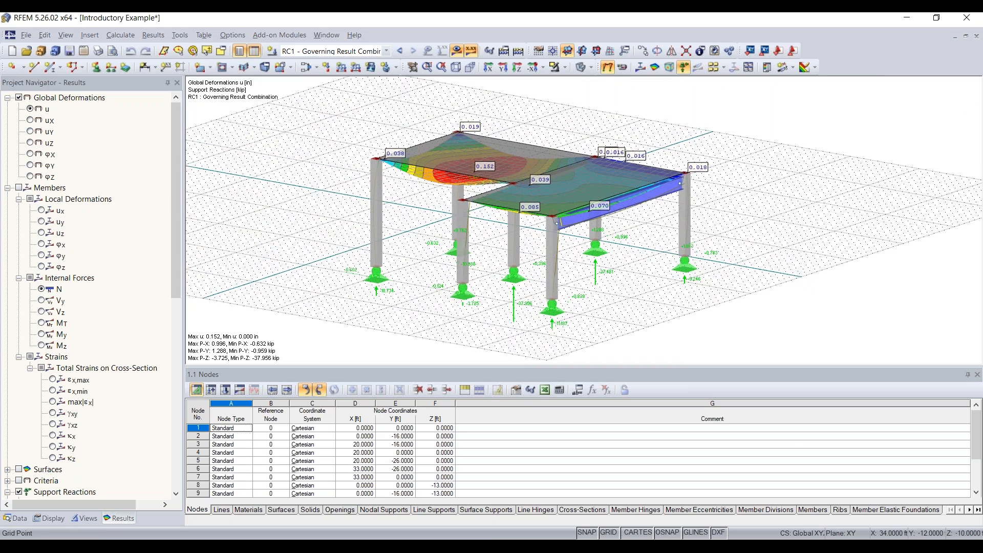
{"action": "middle_click_drag", "start_coordinate": [703, 228], "coordinate": [627, 280], "text": "ctrl"}
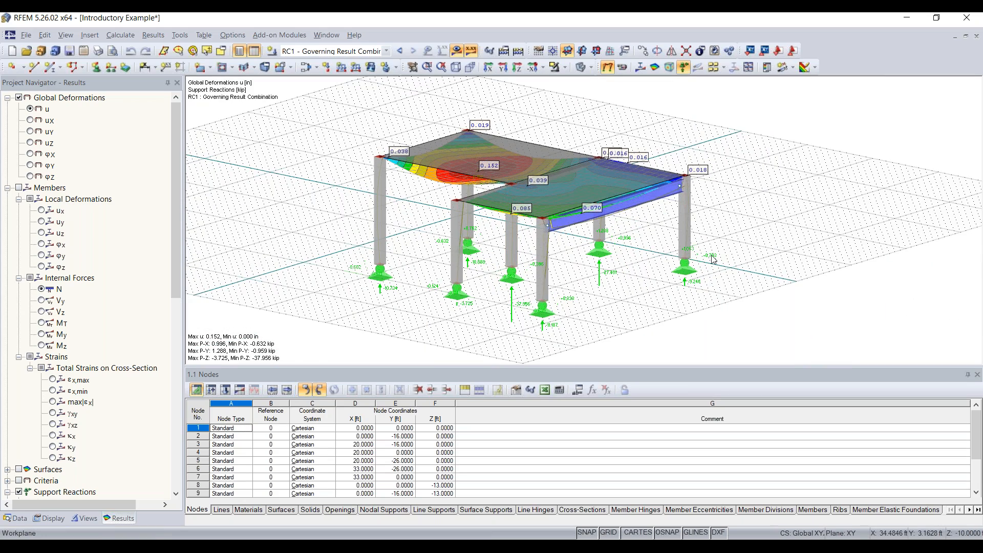
Shift the view with arrow keys and rotate the model with Ctrl+arrow keys.
{"action": "key", "text": "Left"}
{"action": "key", "text": "Right"}
{"action": "key", "text": "Right"}
{"action": "key", "text": "Right"}
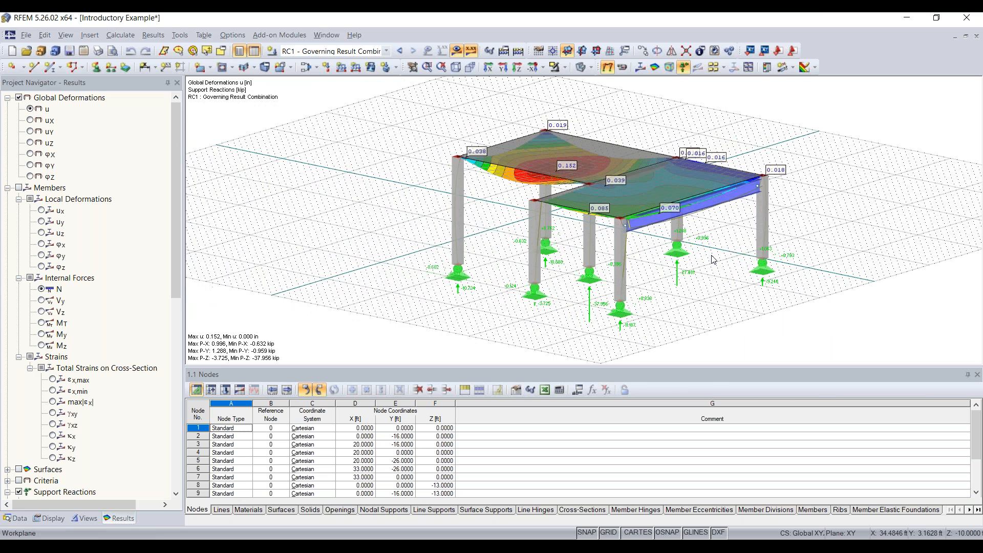
{"action": "key", "text": "Left"}
{"action": "key", "text": "Left"}
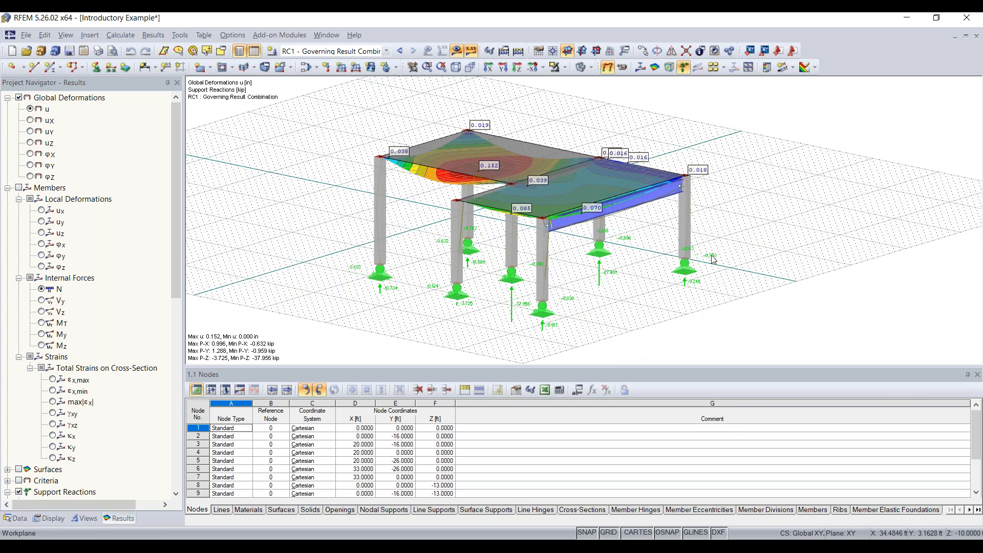
{"action": "key", "text": "Up"}
{"action": "key", "text": "Right"}
{"action": "key", "text": "ctrl+Right"}
{"action": "key", "text": "ctrl+Right"}
{"action": "key", "text": "ctrl+Right"}
{"action": "key", "text": "ctrl+Right"}
{"action": "key", "text": "ctrl+Right"}
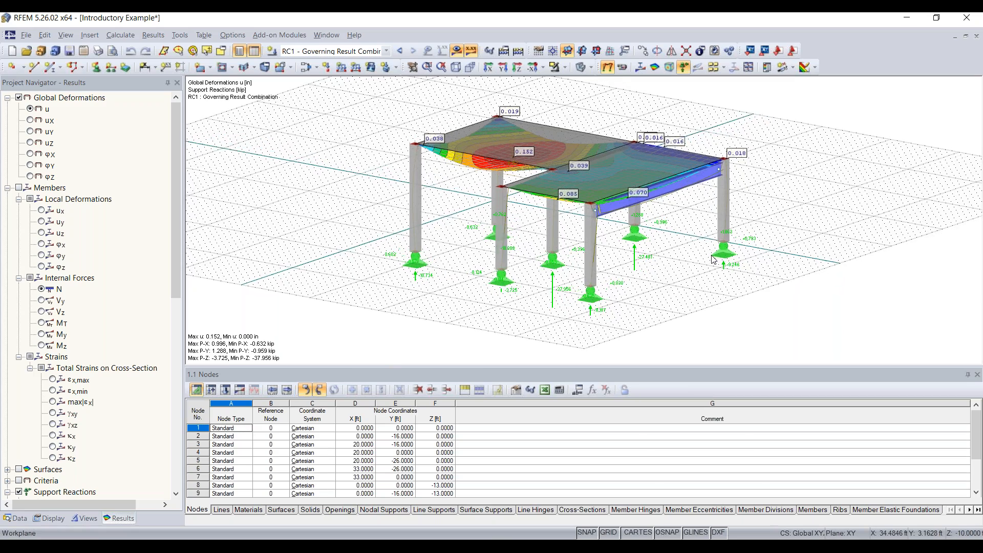
{"action": "key", "text": "ctrl+Up"}
{"action": "key", "text": "ctrl+Down"}
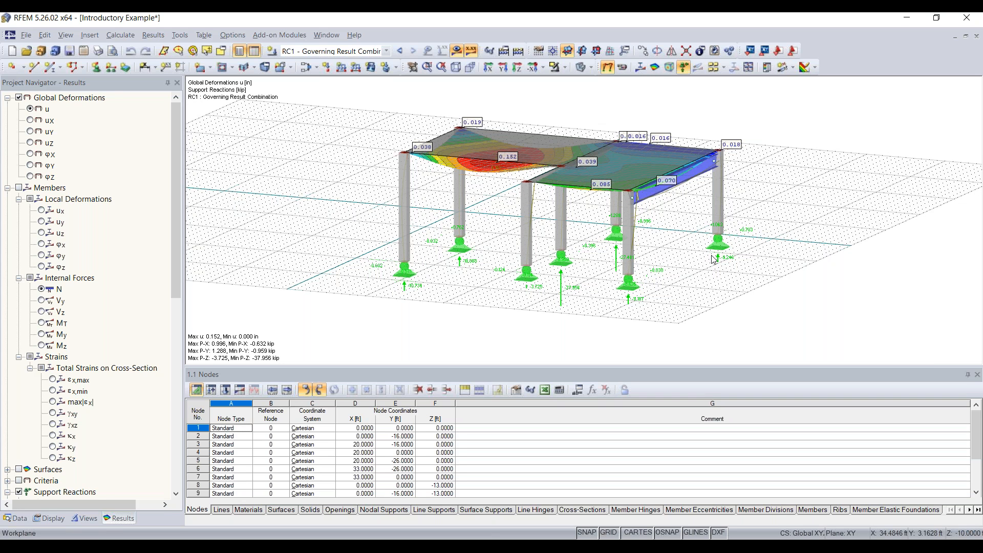
{"action": "key", "text": "ctrl+Up"}
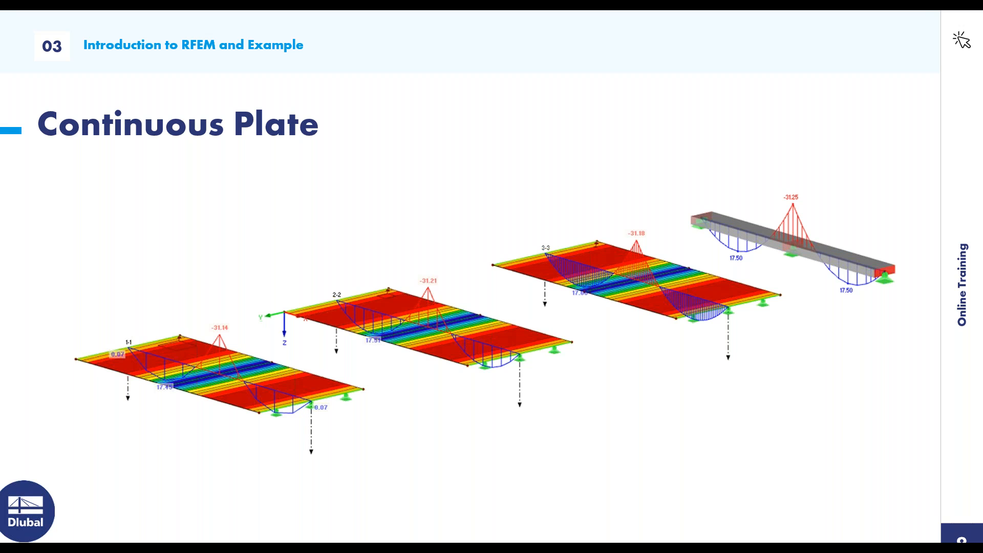
Advance past the Continuous Plate slide to the 'What is RFEM?' question with three answers.
{"action": "key", "text": "Right"}
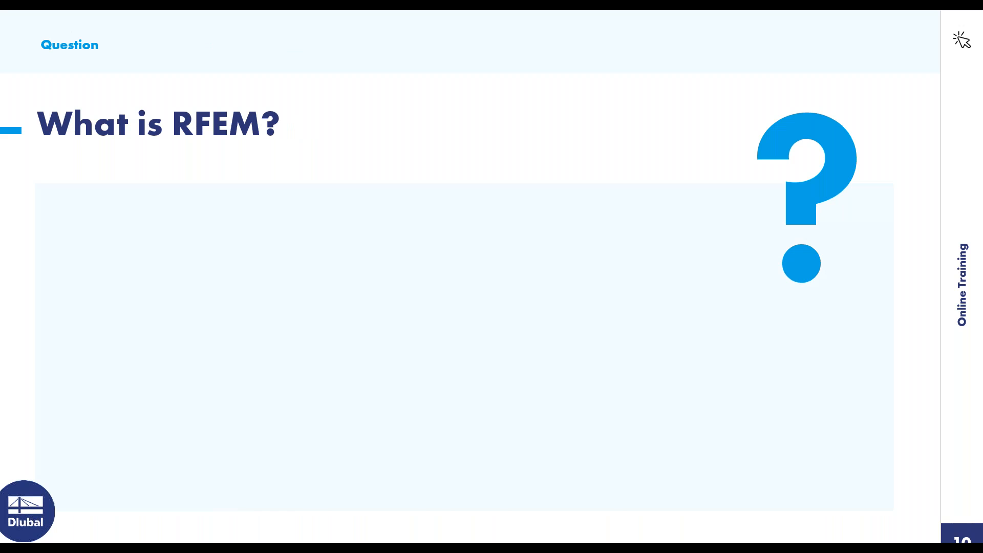
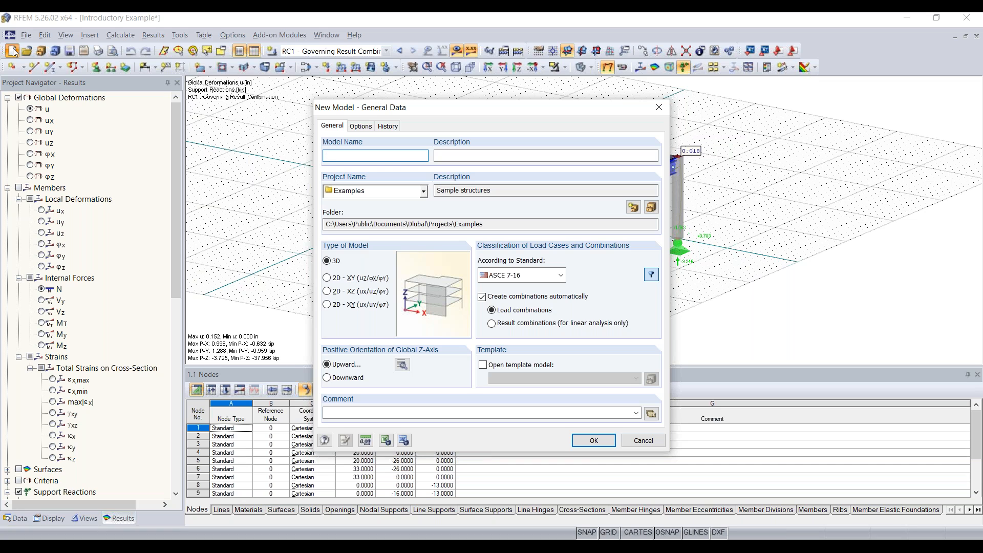
Enter 'Continous Plate 20' as the model name, correcting a typo, then move to Description.
{"action": "type", "text": "Contin"}
{"action": "key", "text": "BackSpace"}
{"action": "key", "text": "BackSpace"}
{"action": "key", "text": "BackSpace"}
{"action": "type", "text": "late 20"}
{"action": "left_click", "coordinate": [493, 152]}
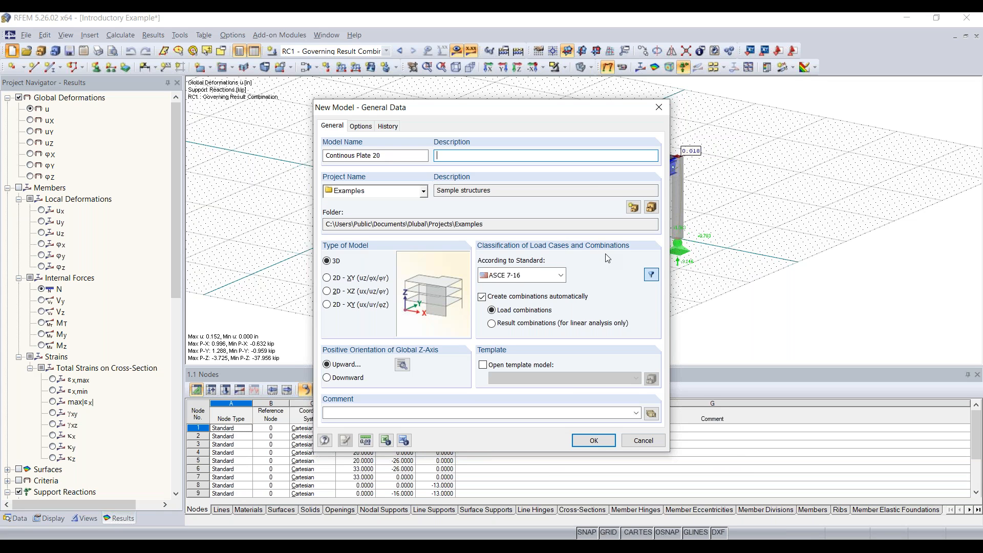
{"action": "left_click", "coordinate": [562, 277]}
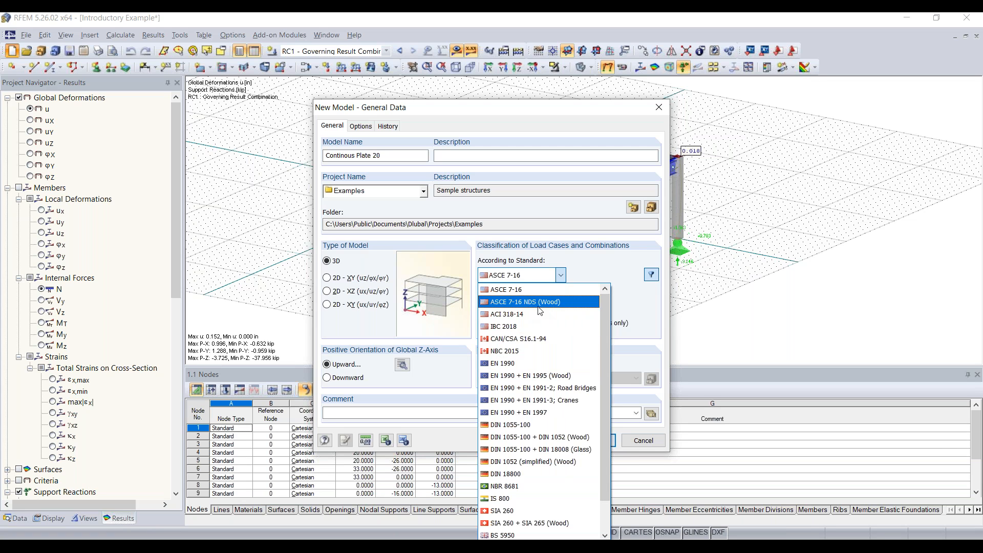
{"action": "scroll", "coordinate": [538, 311], "scroll_direction": "down", "scroll_amount": 1}
{"action": "scroll", "coordinate": [569, 351], "scroll_direction": "up", "scroll_amount": 1}
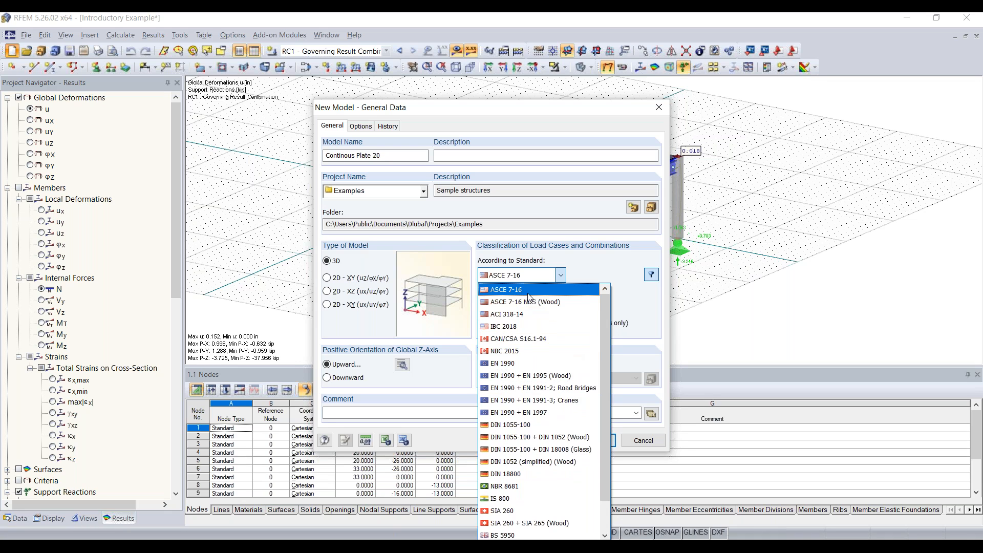
{"action": "left_click", "coordinate": [529, 293]}
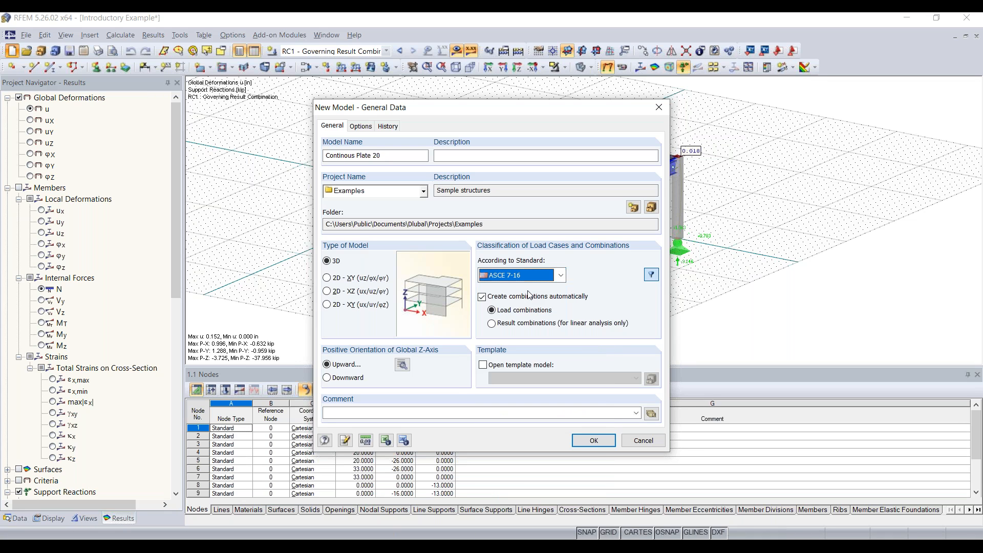
{"action": "left_click", "coordinate": [560, 276]}
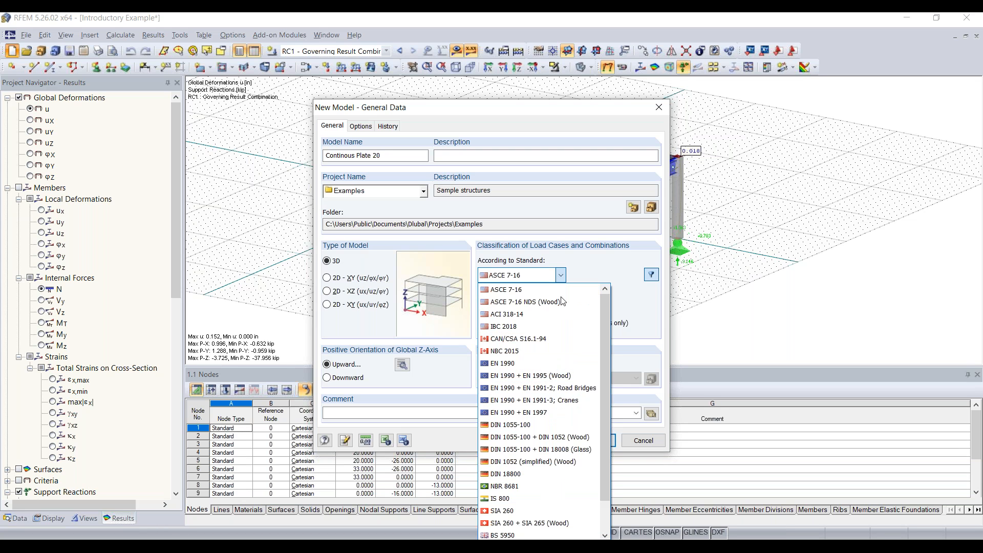
{"action": "left_click", "coordinate": [562, 275]}
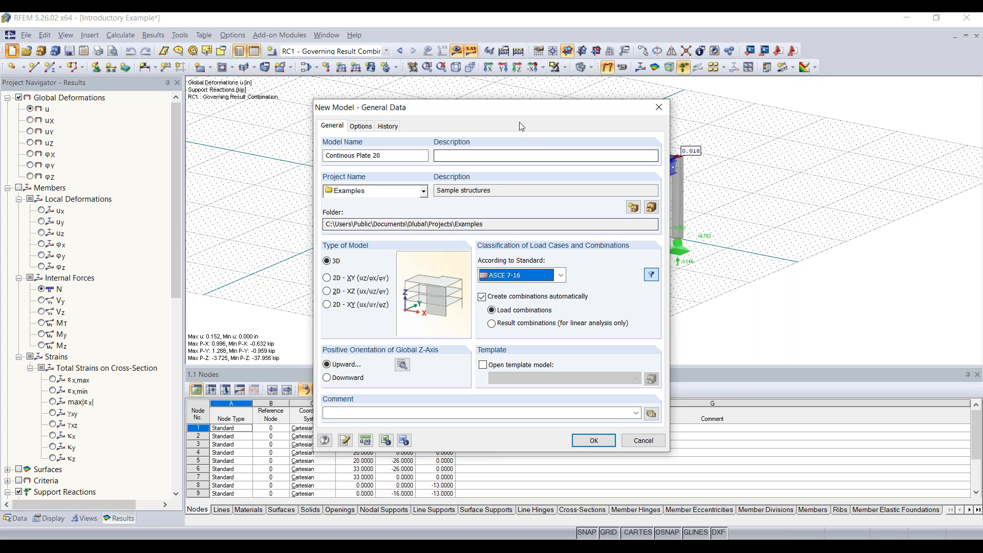
{"action": "left_click_drag", "start_coordinate": [510, 119], "coordinate": [484, 87]}
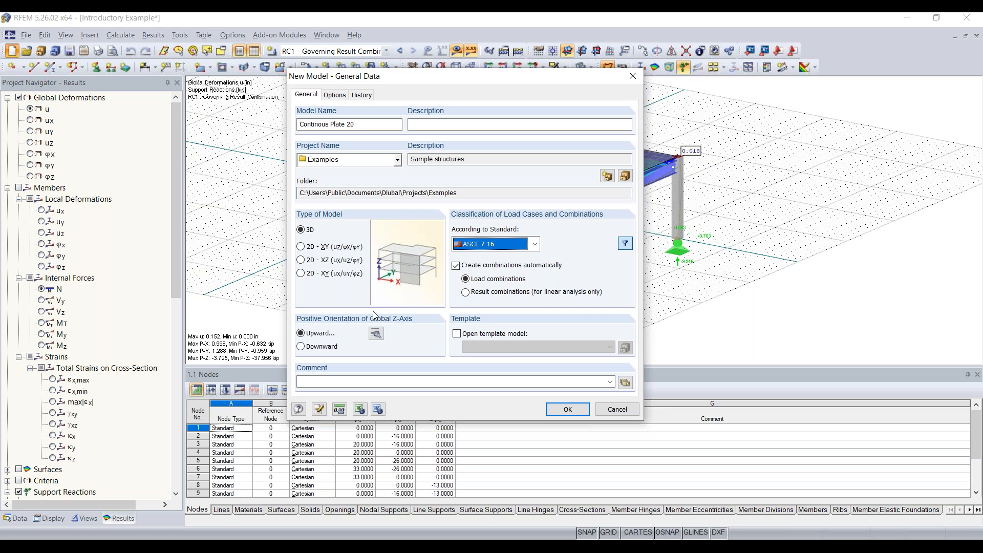
{"action": "left_click", "coordinate": [376, 334]}
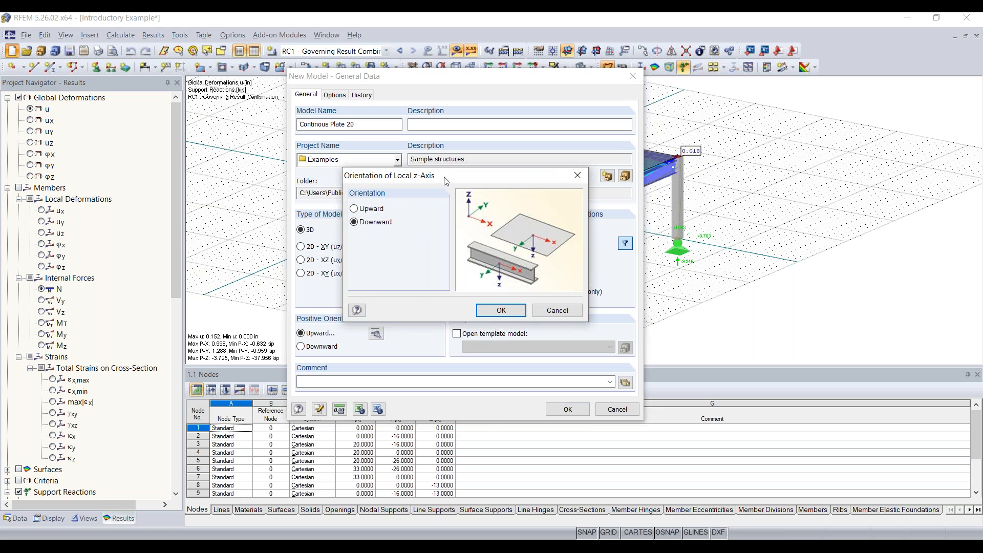
{"action": "left_click_drag", "start_coordinate": [446, 179], "coordinate": [430, 185]}
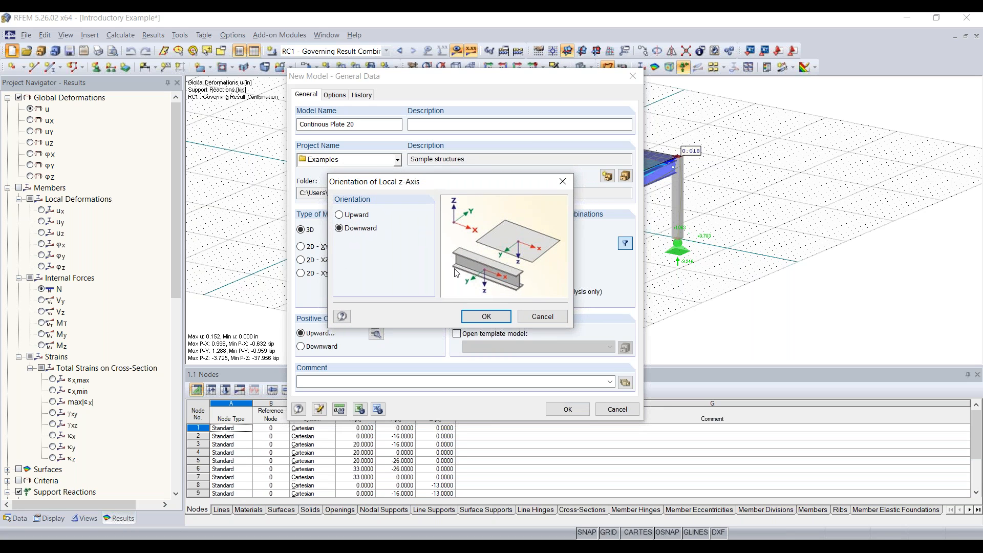
{"action": "left_click", "coordinate": [496, 316]}
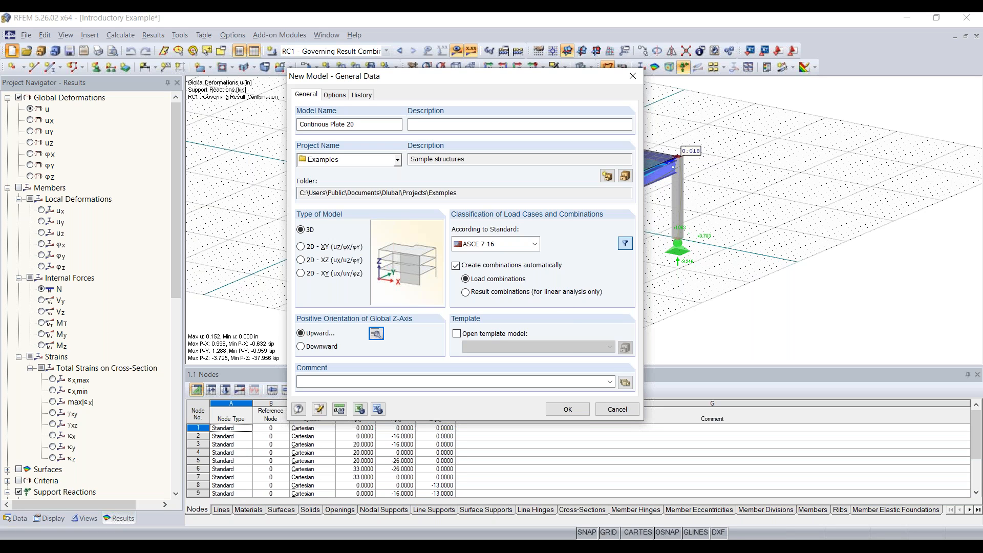
Create the empty Continous Plate 20 model and adjust the view of its grid.
{"action": "left_click", "coordinate": [567, 409]}
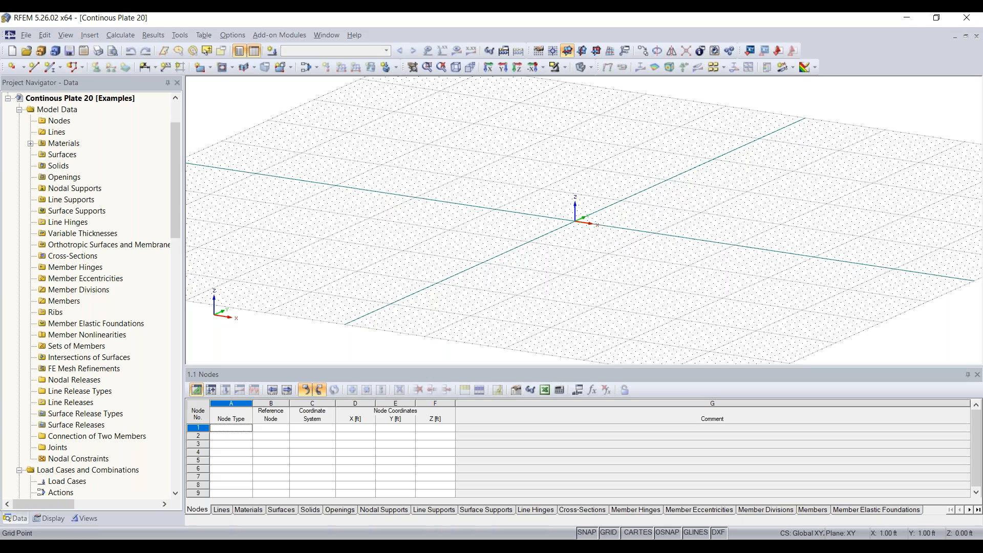
{"action": "middle_click_drag", "start_coordinate": [537, 218], "coordinate": [502, 217]}
{"action": "middle_click_drag", "start_coordinate": [502, 217], "coordinate": [555, 230], "text": "ctrl"}
{"action": "scroll", "coordinate": [555, 230], "scroll_direction": "down", "scroll_amount": 1}
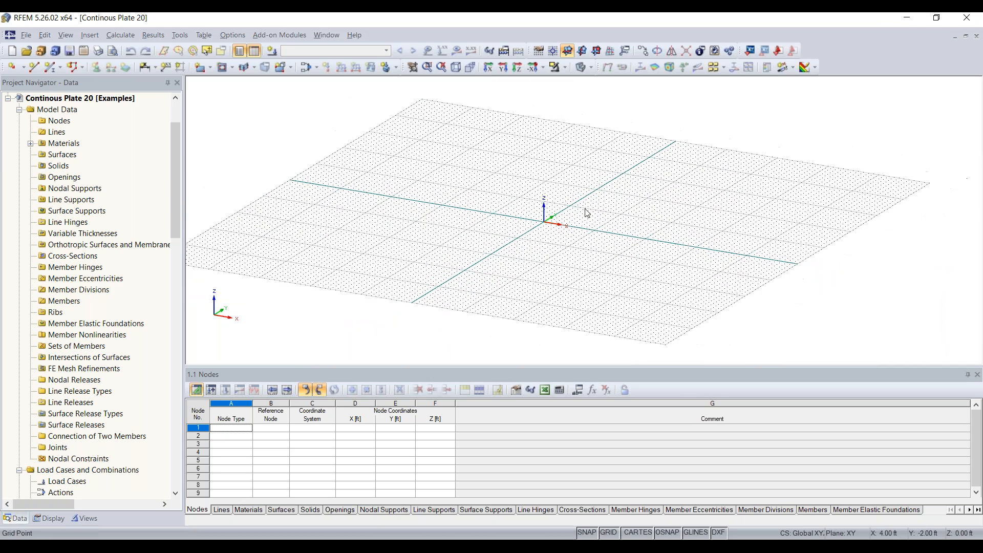
Load the Imperial units profile (ft, in, kip) in Units and Decimal Places and apply it.
{"action": "left_click", "coordinate": [234, 34]}
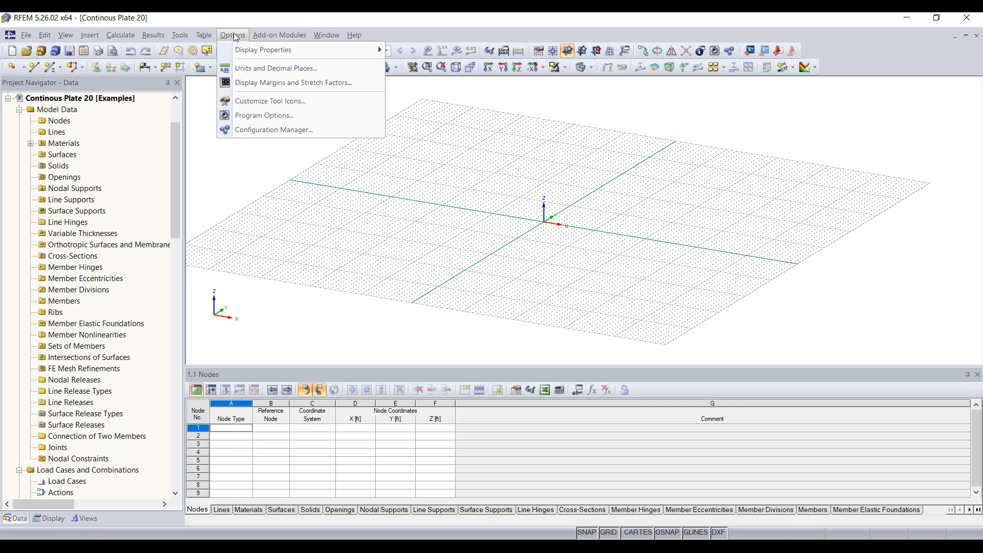
{"action": "left_click", "coordinate": [271, 72]}
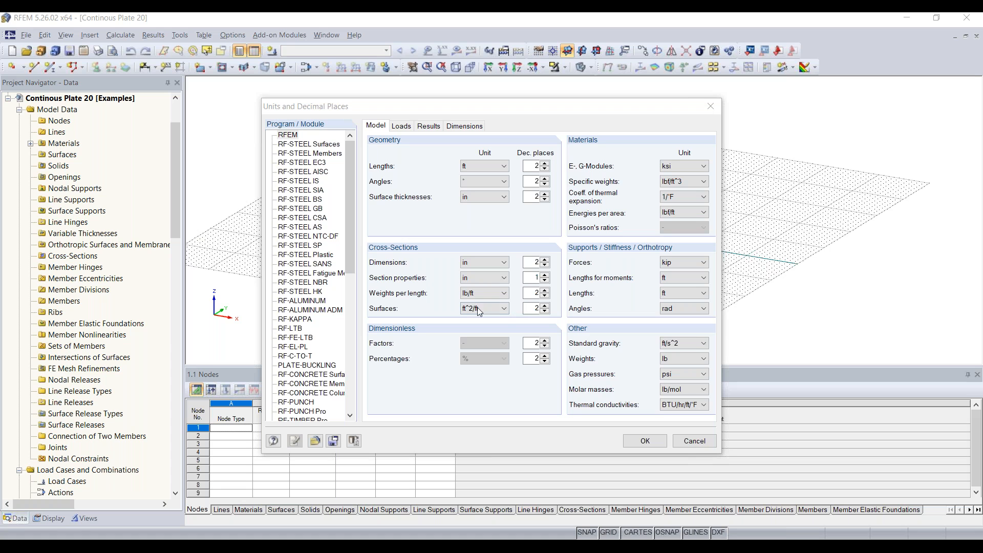
{"action": "left_click", "coordinate": [316, 441]}
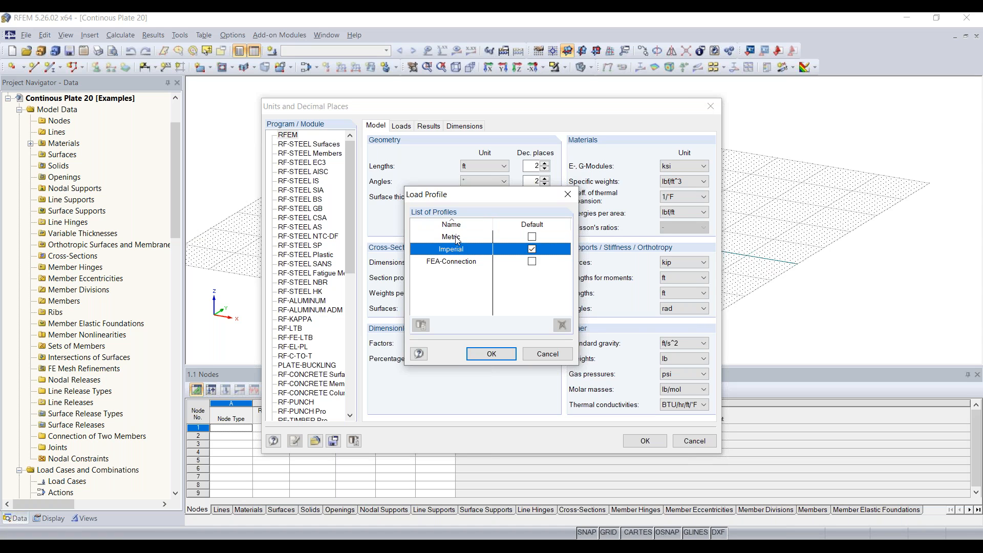
{"action": "double_click", "coordinate": [460, 238]}
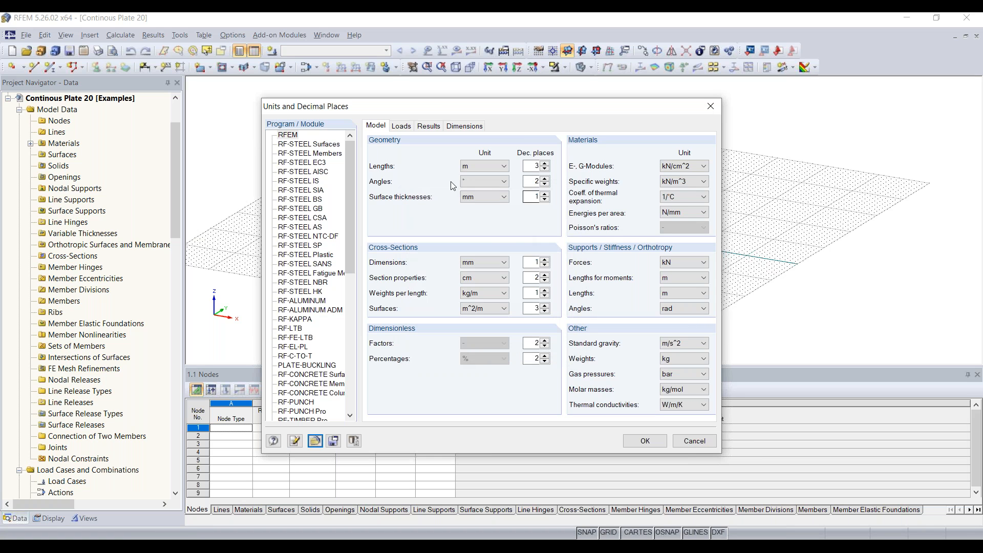
{"action": "left_click", "coordinate": [316, 440]}
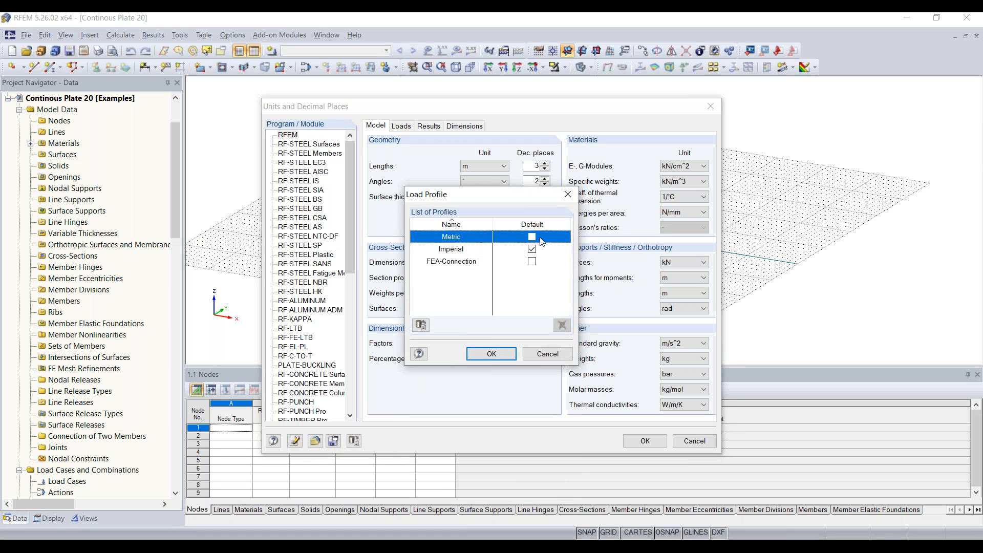
{"action": "left_click", "coordinate": [456, 250]}
{"action": "double_click", "coordinate": [457, 250]}
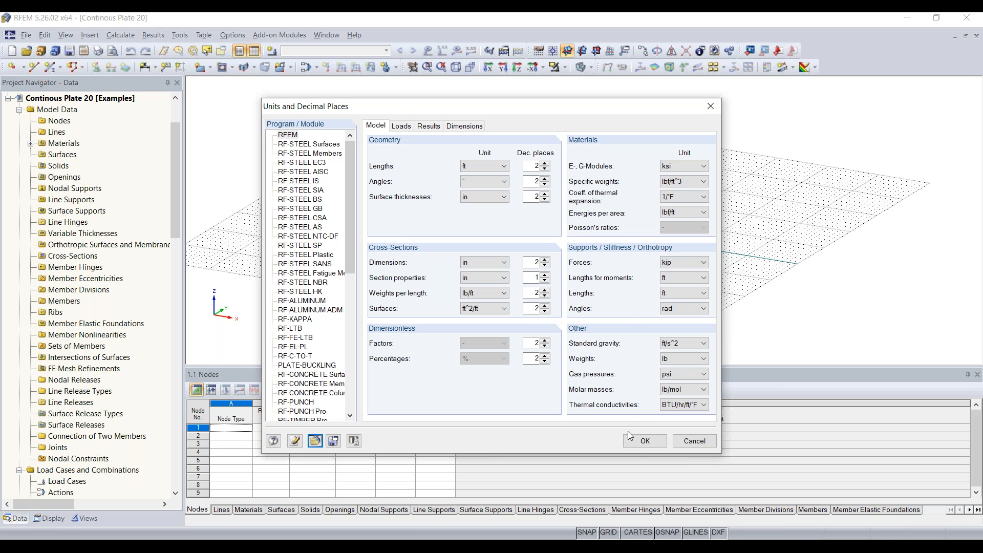
{"action": "left_click", "coordinate": [645, 440]}
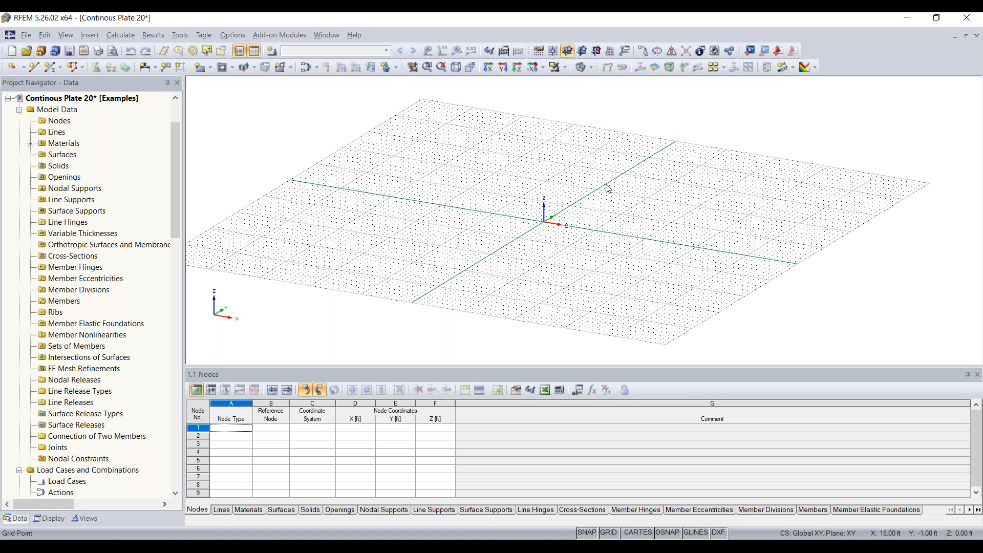
{"action": "scroll", "coordinate": [563, 243], "scroll_direction": "down", "scroll_amount": 5}
{"action": "scroll", "coordinate": [586, 221], "scroll_direction": "up", "scroll_amount": 6}
{"action": "scroll", "coordinate": [587, 221], "scroll_direction": "up", "scroll_amount": 5}
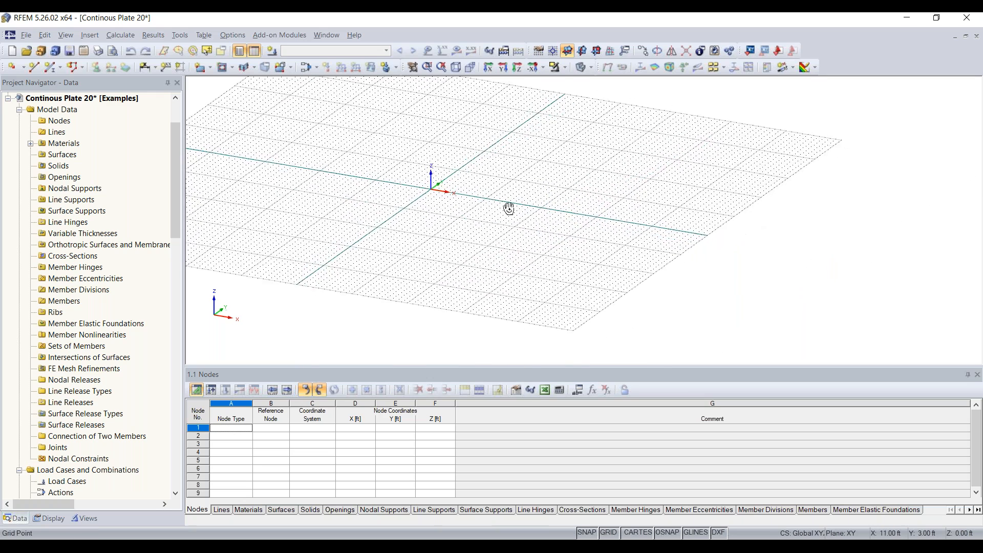
{"action": "middle_click_drag", "start_coordinate": [555, 191], "coordinate": [530, 260]}
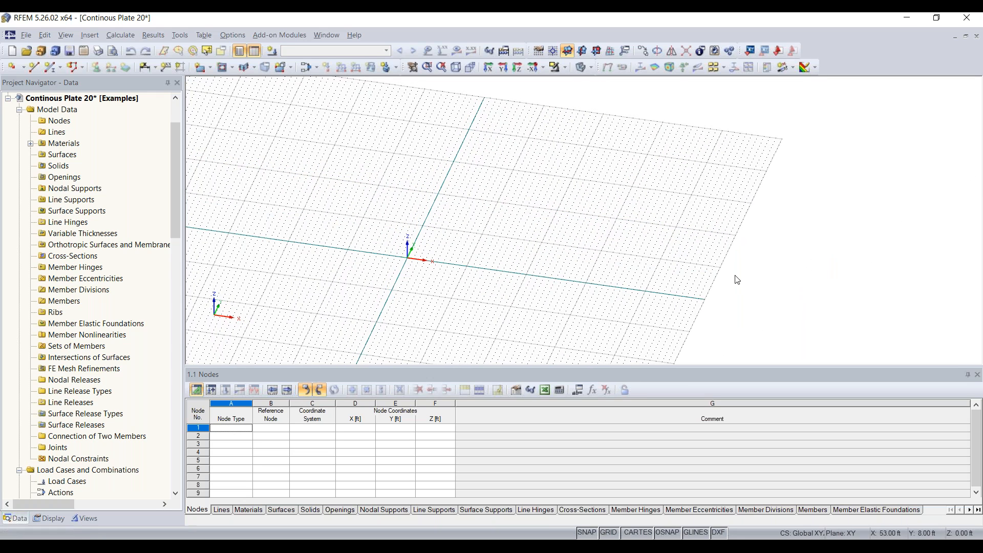
{"action": "scroll", "coordinate": [443, 270], "scroll_direction": "up", "scroll_amount": 3}
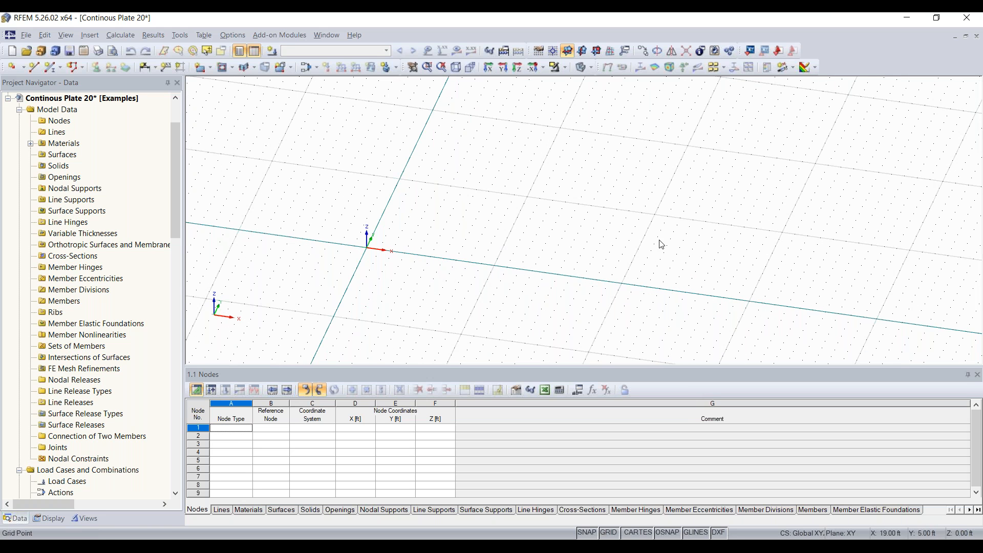
{"action": "left_click", "coordinate": [539, 54]}
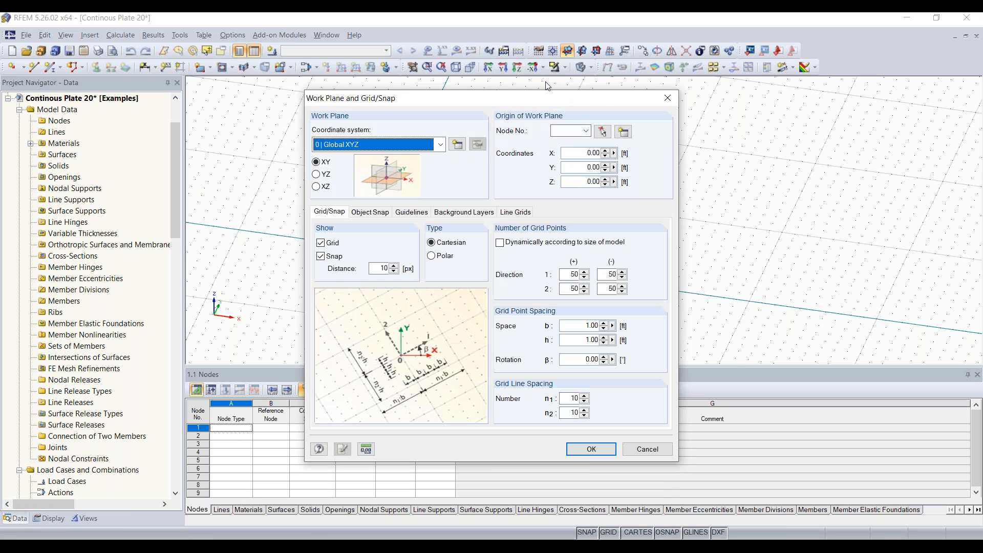
{"action": "left_click_drag", "start_coordinate": [552, 98], "coordinate": [515, 92]}
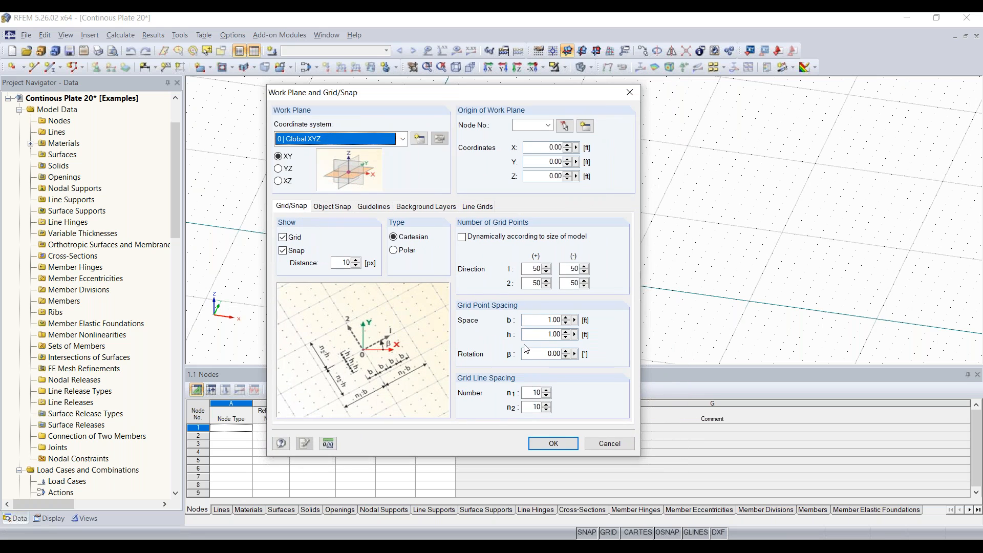
{"action": "double_click", "coordinate": [551, 320]}
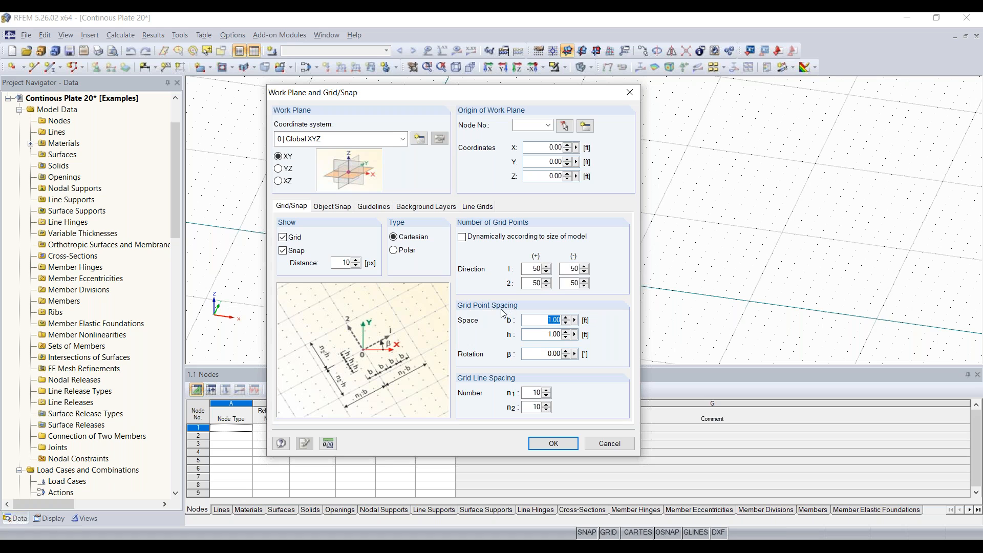
{"action": "key", "text": "Tab"}
{"action": "left_click_drag", "start_coordinate": [531, 269], "coordinate": [598, 272]}
{"action": "left_click", "coordinate": [633, 94]}
{"action": "scroll", "coordinate": [602, 220], "scroll_direction": "down", "scroll_amount": 3}
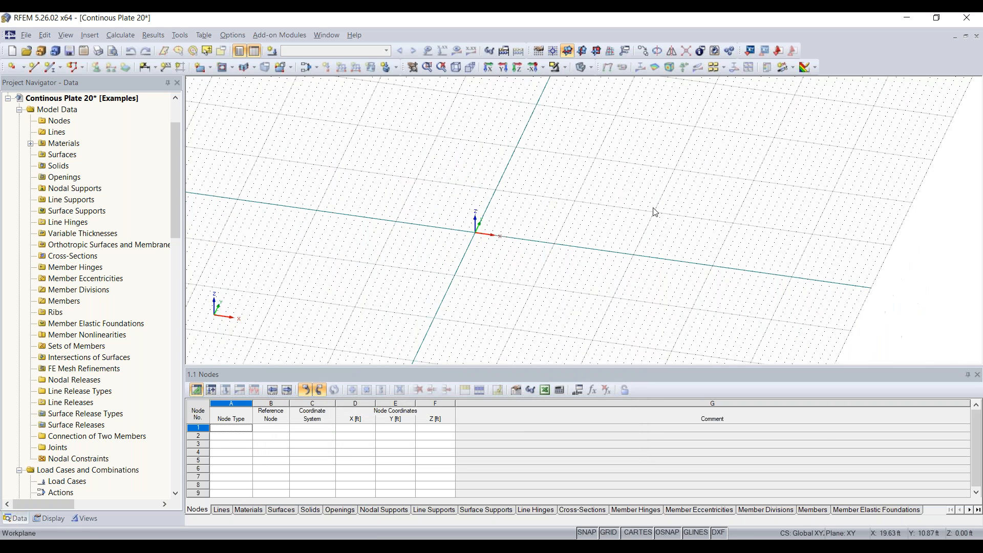
{"action": "middle_click_drag", "start_coordinate": [602, 220], "coordinate": [609, 241]}
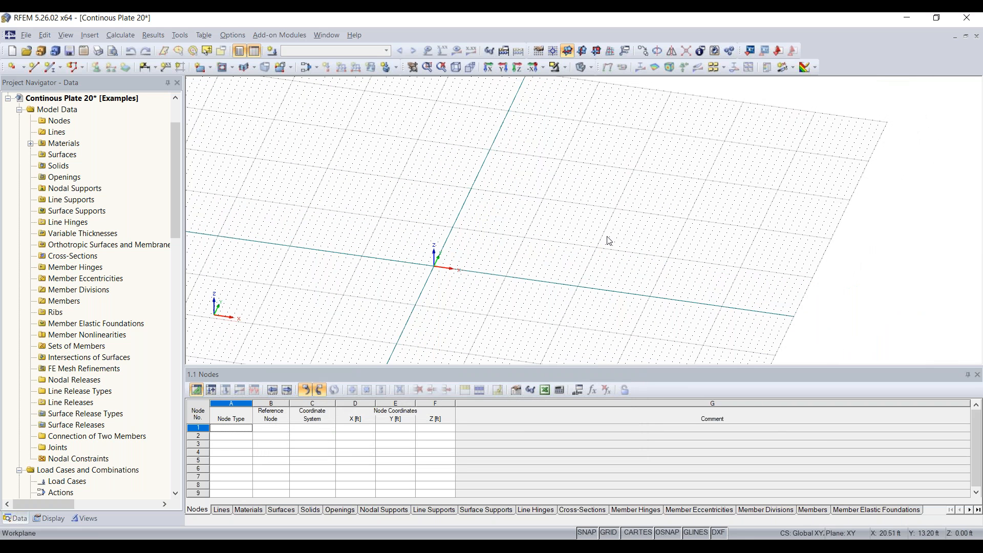
{"action": "scroll", "coordinate": [496, 258], "scroll_direction": "down", "scroll_amount": 1}
{"action": "middle_click_drag", "start_coordinate": [492, 258], "coordinate": [379, 239]}
{"action": "scroll", "coordinate": [410, 279], "scroll_direction": "up", "scroll_amount": 2}
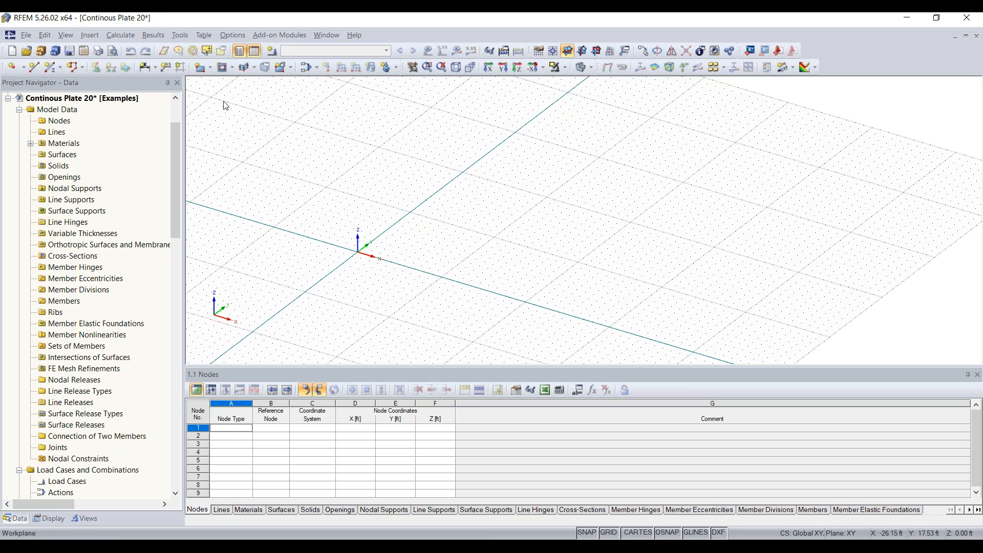
Start a new rectangular surface with Concrete f'c = 4000 psi, then begin defining material 2.
{"action": "left_click", "coordinate": [202, 73]}
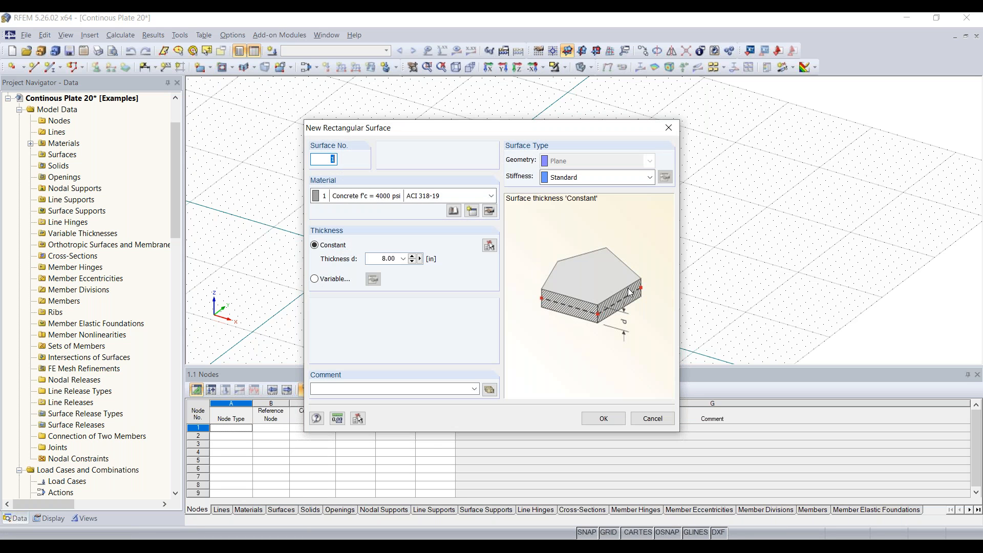
{"action": "left_click_drag", "start_coordinate": [477, 132], "coordinate": [459, 109]}
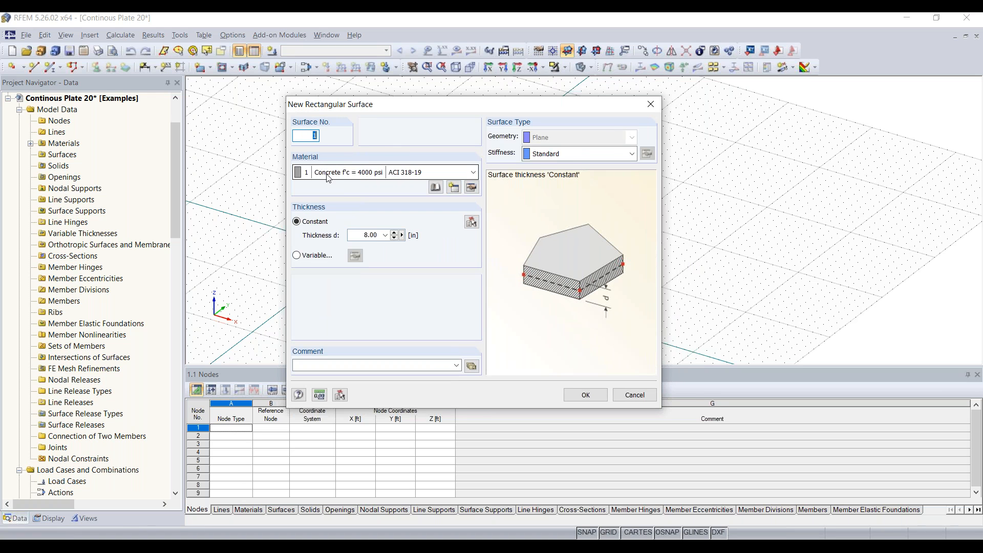
{"action": "left_click", "coordinate": [404, 173]}
{"action": "left_click", "coordinate": [402, 186]}
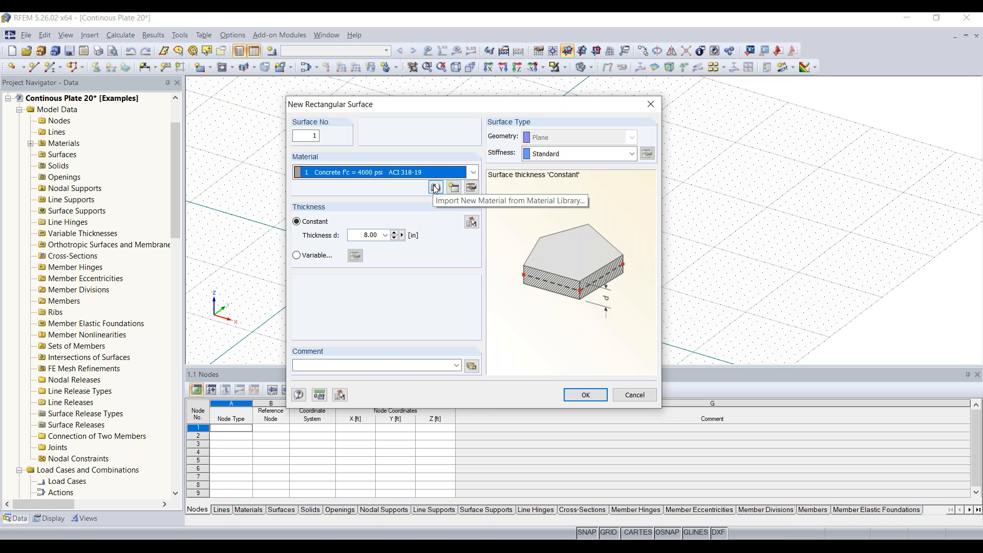
{"action": "left_click", "coordinate": [453, 188]}
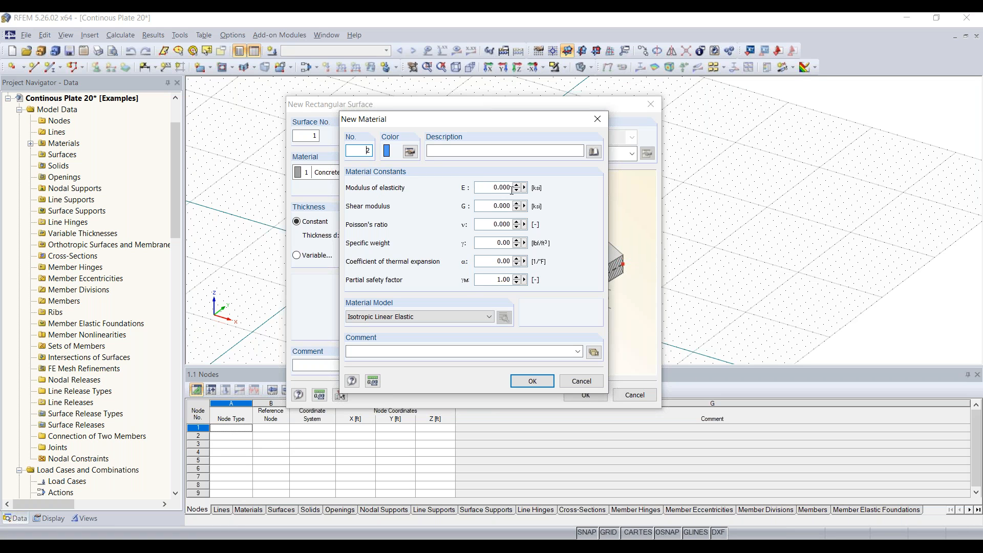
Filter the material library to Concrete materials of the ACI 318-19 standard.
{"action": "left_click", "coordinate": [594, 152]}
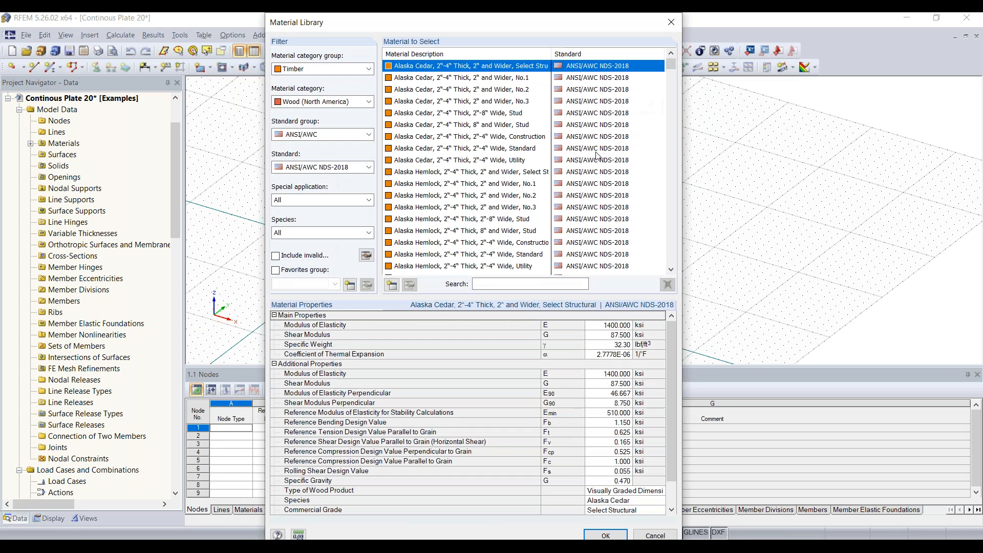
{"action": "left_click", "coordinate": [368, 69]}
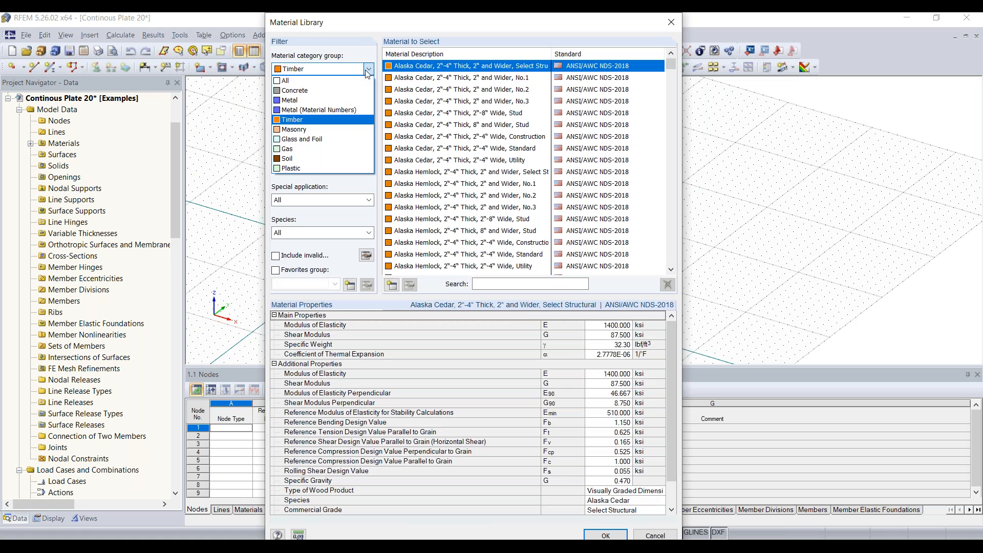
{"action": "left_click", "coordinate": [368, 70]}
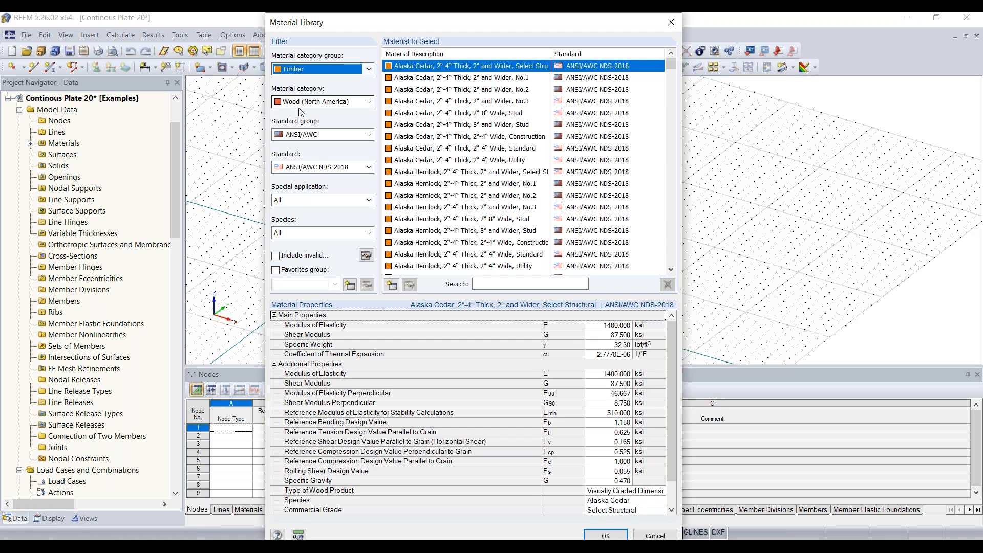
{"action": "left_click", "coordinate": [368, 69]}
{"action": "left_click", "coordinate": [343, 90]}
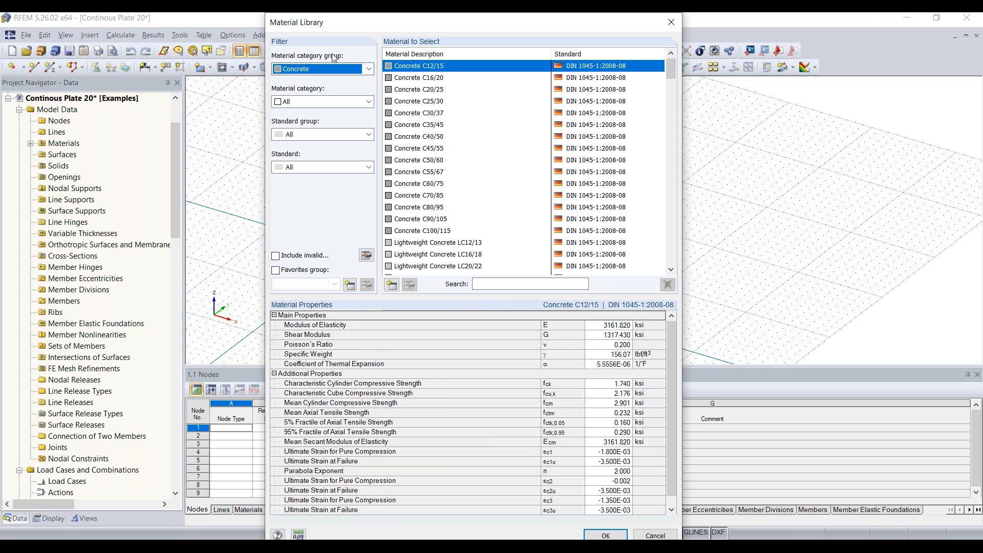
{"action": "left_click", "coordinate": [342, 102]}
{"action": "left_click", "coordinate": [334, 123]}
{"action": "left_click", "coordinate": [329, 134]}
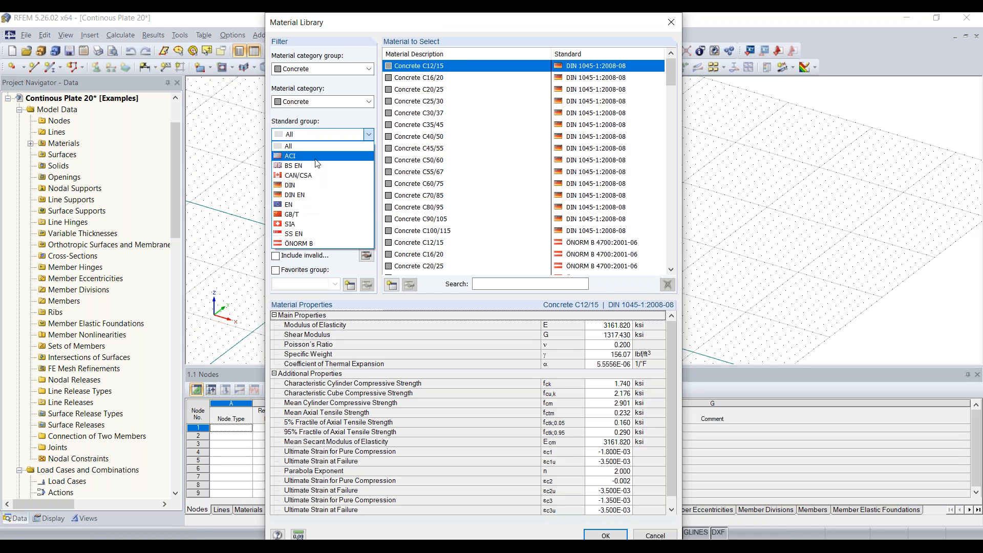
{"action": "left_click", "coordinate": [290, 155]}
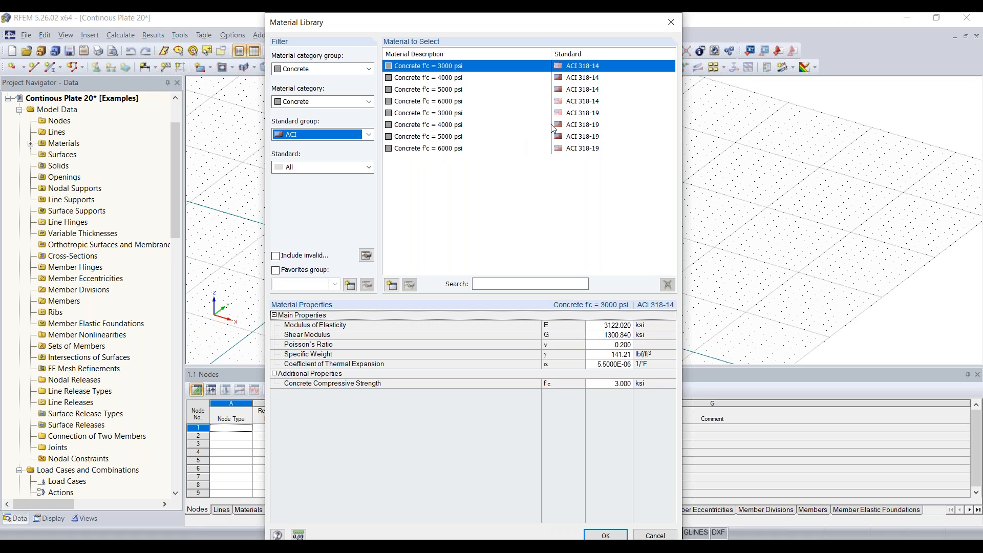
{"action": "left_click", "coordinate": [368, 167]}
{"action": "left_click", "coordinate": [342, 200]}
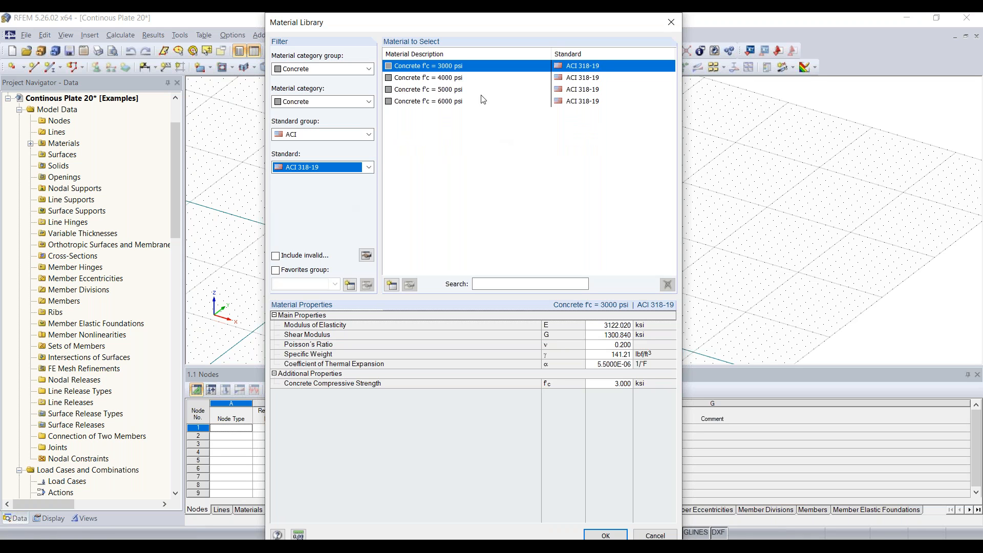
Use Concrete f'c = 4000 psi as material 2 and set the surface thickness to 12 in.
{"action": "left_click", "coordinate": [455, 80]}
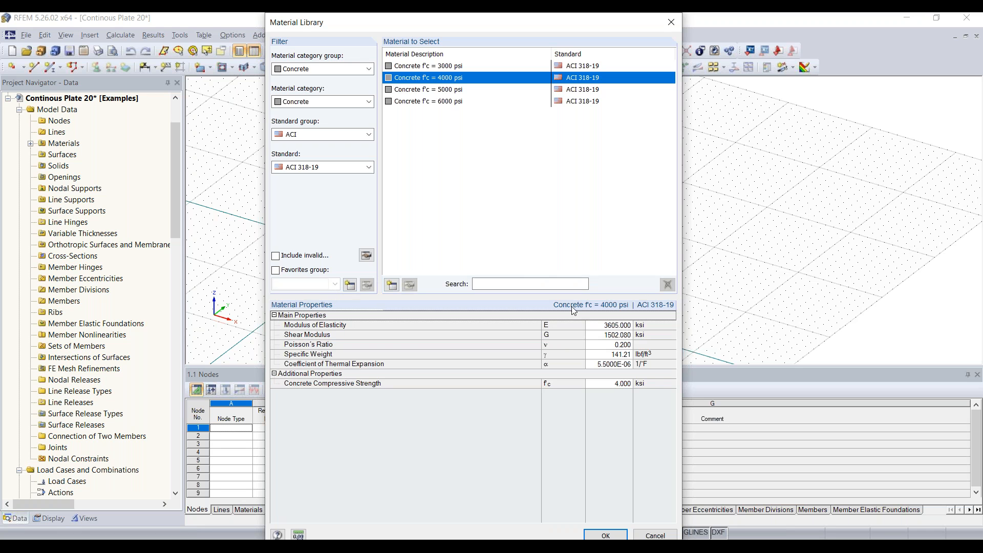
{"action": "left_click", "coordinate": [607, 535]}
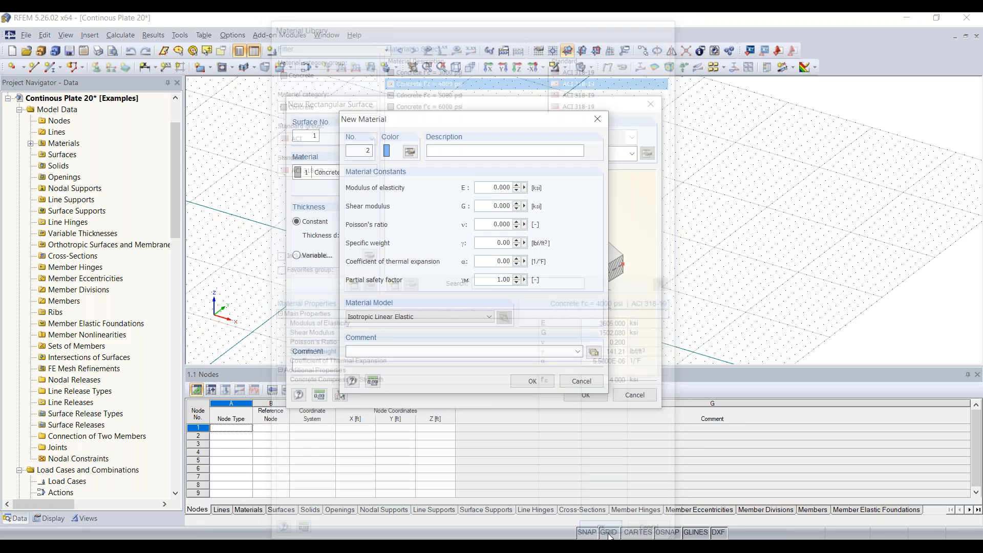
{"action": "left_click", "coordinate": [538, 381]}
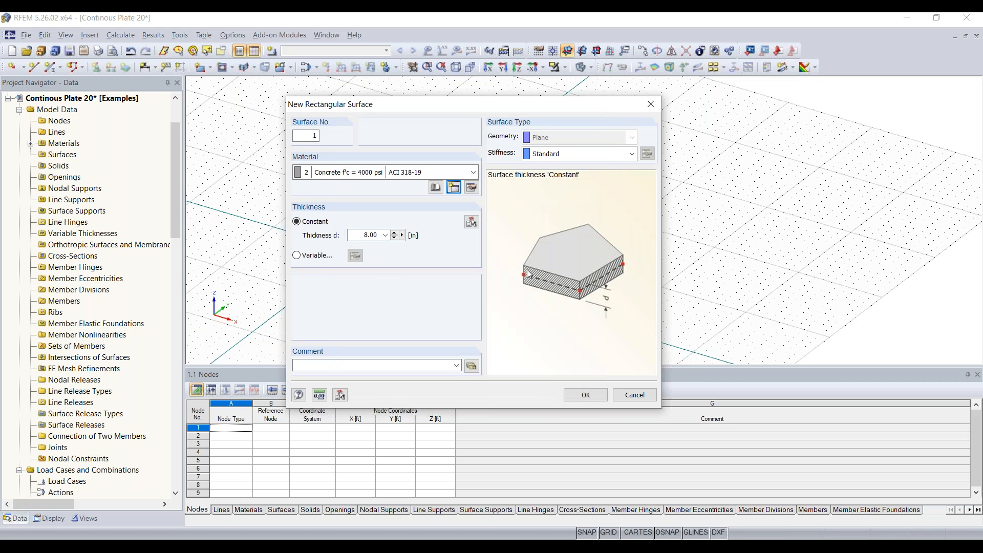
{"action": "double_click", "coordinate": [360, 235]}
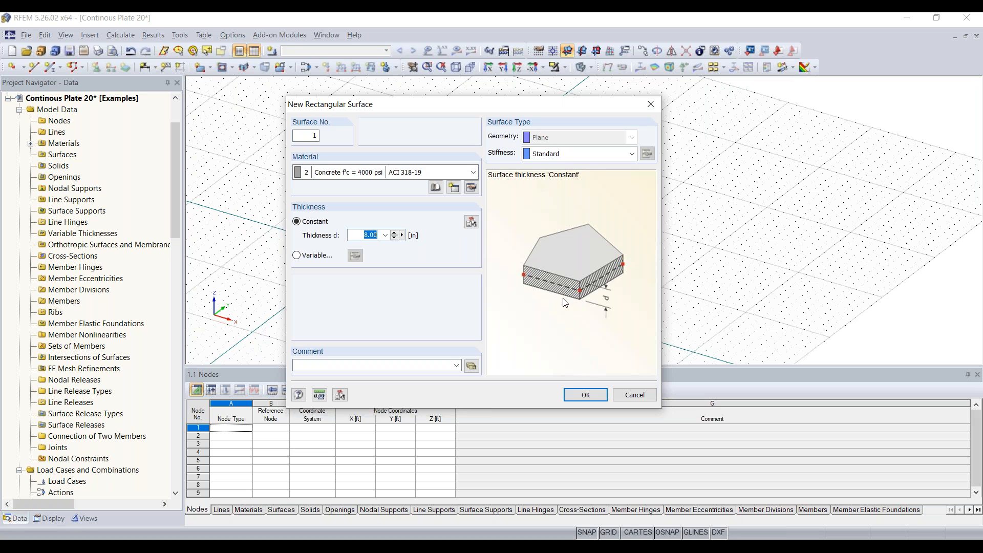
{"action": "type", "text": "12"}
{"action": "left_click", "coordinate": [587, 395]}
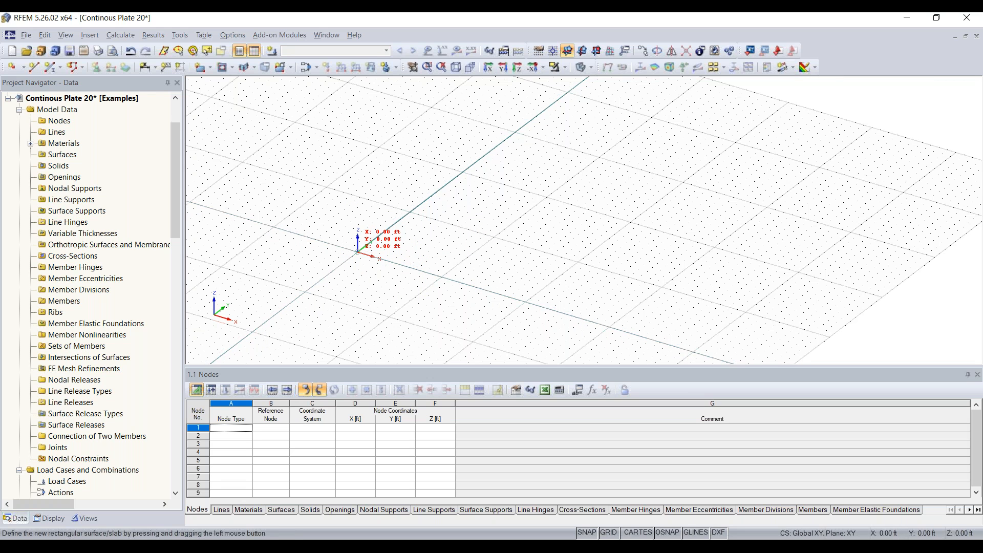
Draw the plate from the origin to X 32, Y 16 ft, then end surface drawing.
{"action": "left_click", "coordinate": [357, 251]}
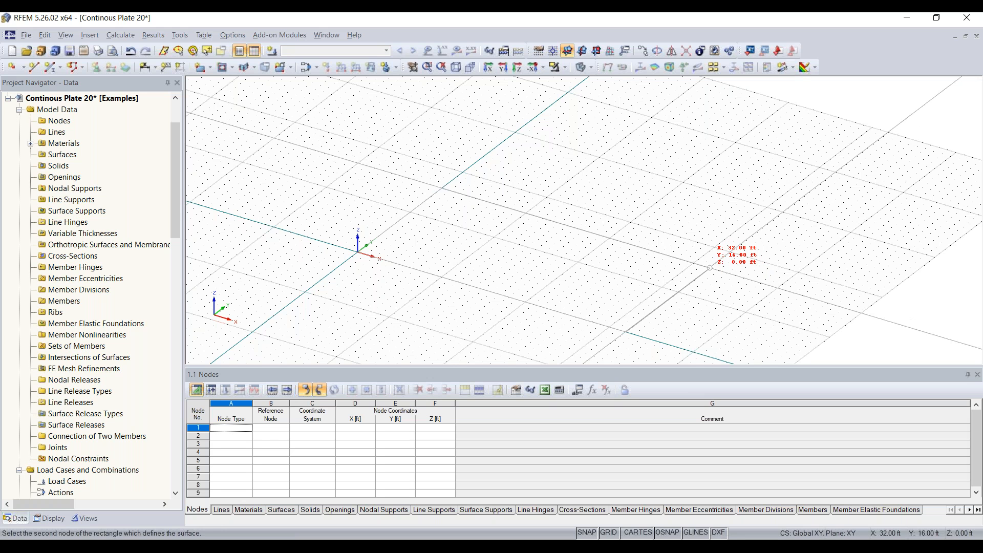
{"action": "left_click", "coordinate": [709, 267]}
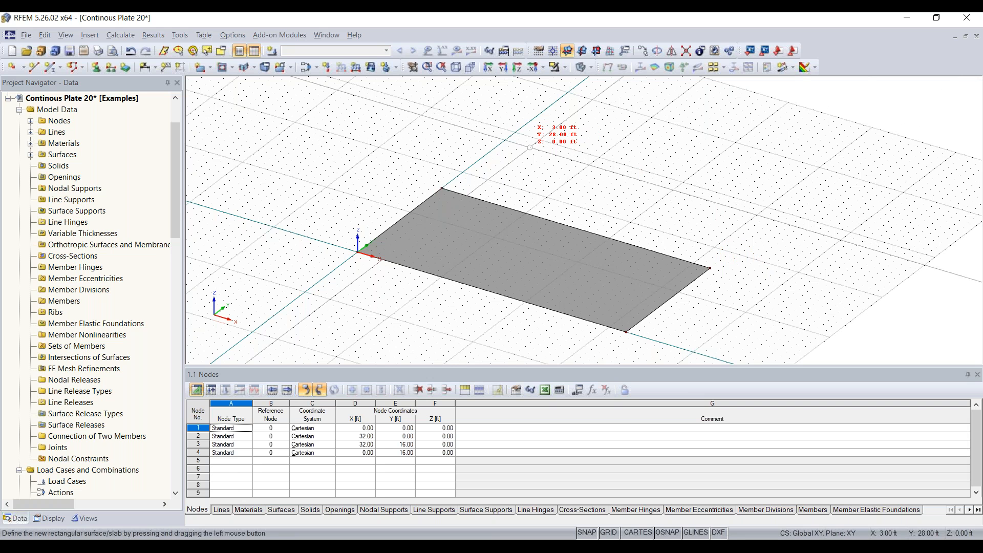
{"action": "scroll", "coordinate": [621, 203], "scroll_direction": "down", "scroll_amount": 2}
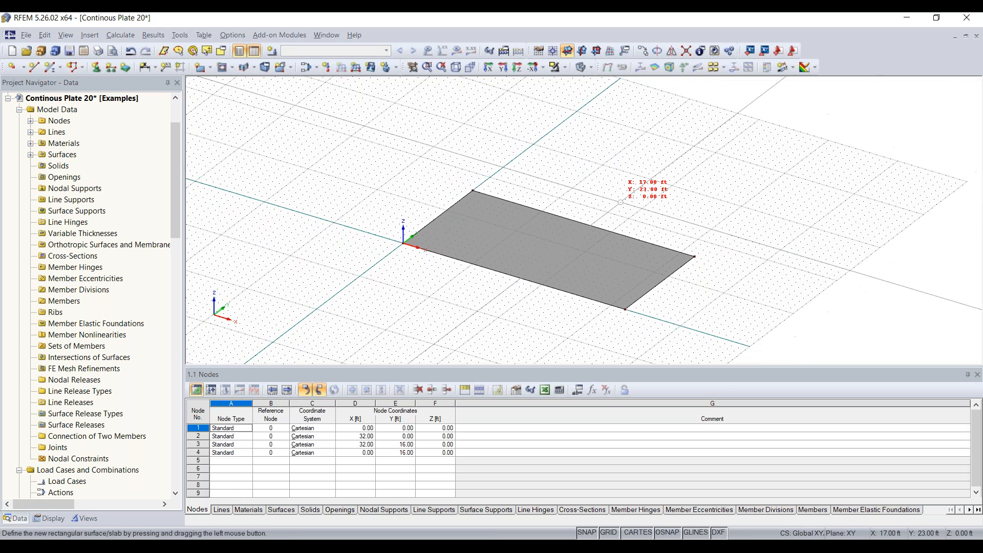
{"action": "middle_click_drag", "start_coordinate": [614, 200], "coordinate": [521, 204]}
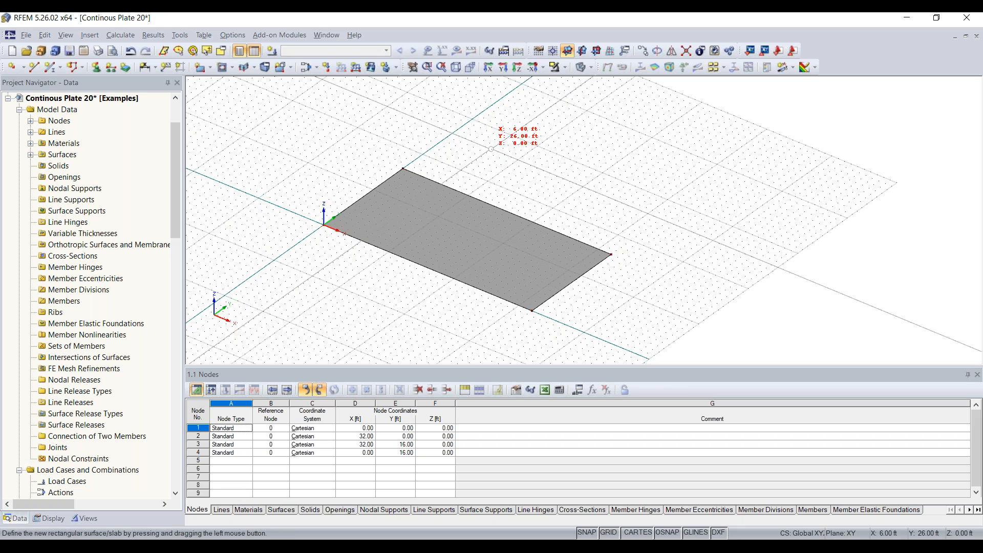
{"action": "key", "text": "Escape"}
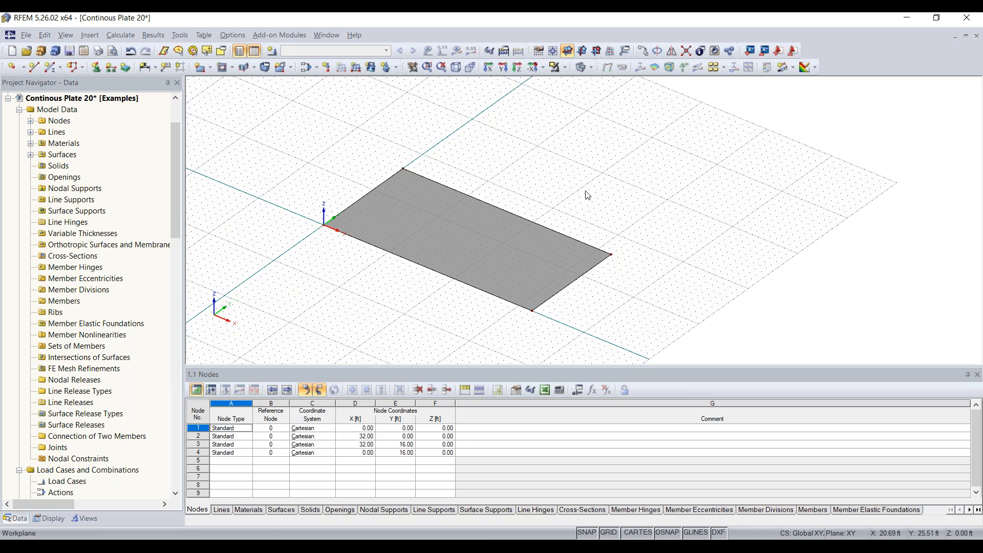
Copy the plate from node 1 to Y 21 ft, creating Surface 2.
{"action": "scroll", "coordinate": [589, 191], "scroll_direction": "down", "scroll_amount": 1}
{"action": "left_click_drag", "start_coordinate": [661, 152], "coordinate": [289, 324]}
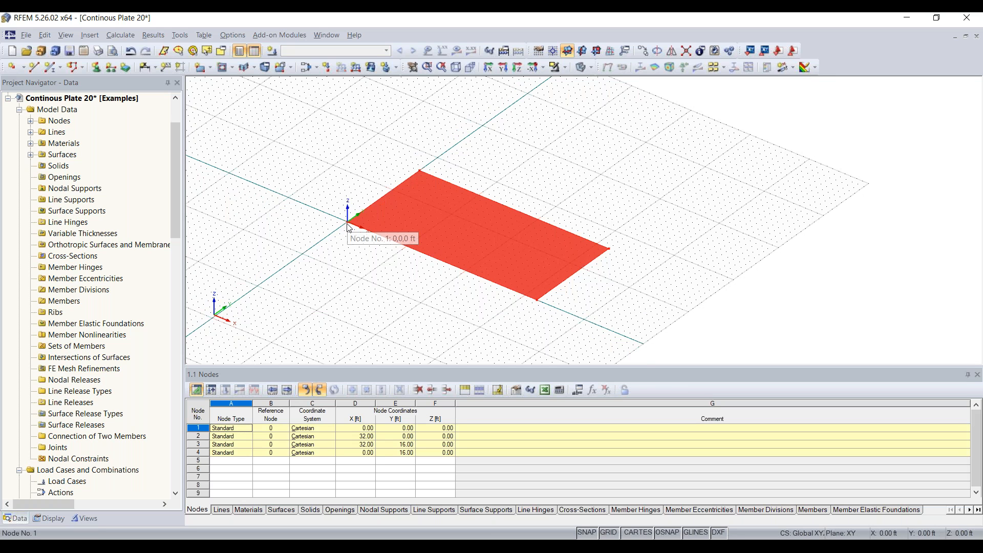
{"action": "left_click_drag", "start_coordinate": [347, 225], "coordinate": [443, 158], "text": "ctrl"}
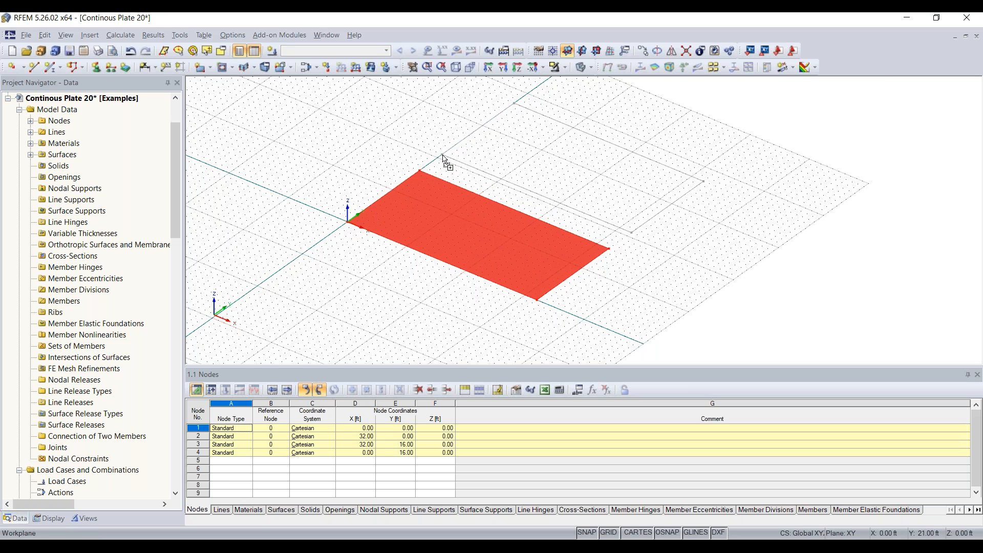
{"action": "left_click_drag", "start_coordinate": [443, 158], "coordinate": [443, 158], "text": "ctrl"}
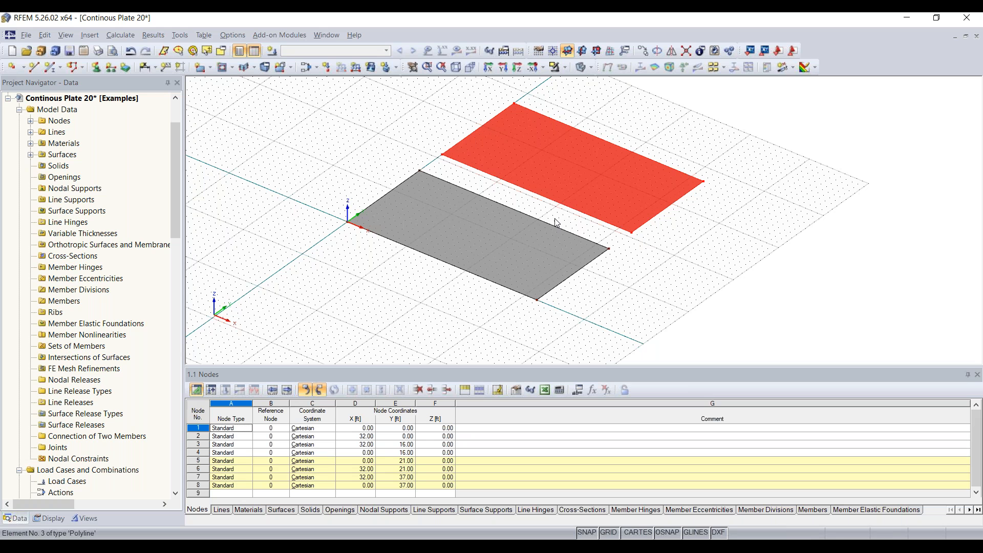
{"action": "left_click", "coordinate": [664, 235]}
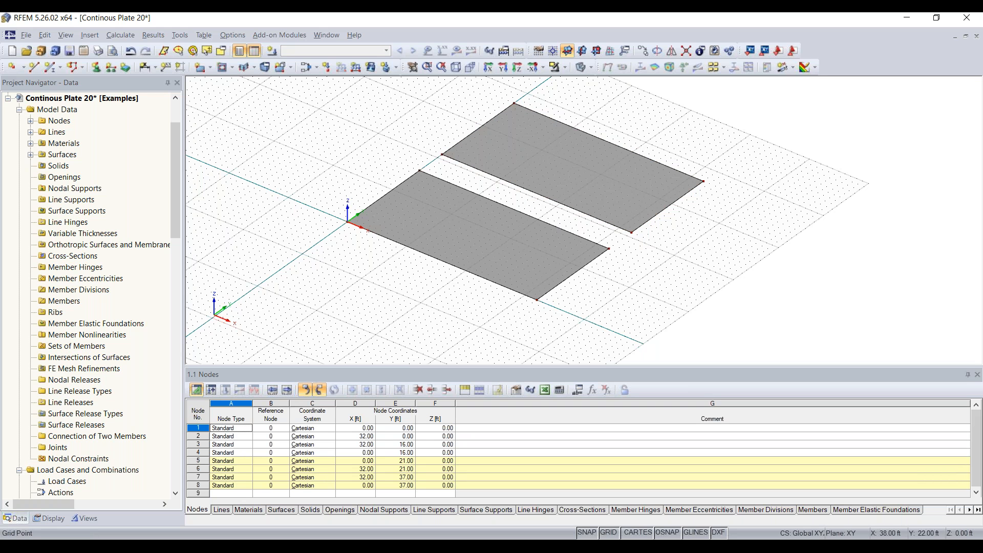
Rotate to a top-down view and select the upper plate.
{"action": "middle_click_drag", "start_coordinate": [713, 255], "coordinate": [603, 299]}
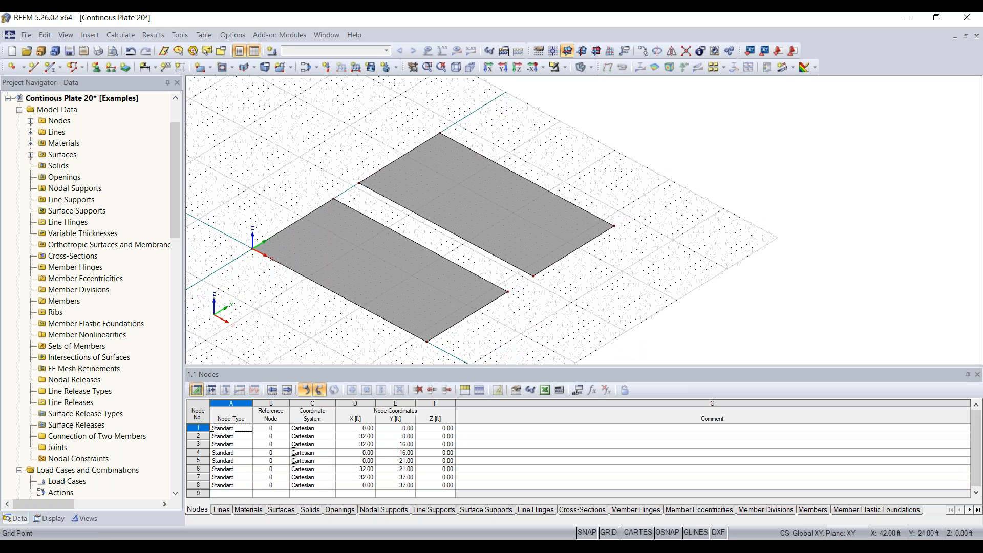
{"action": "middle_click_drag", "start_coordinate": [413, 252], "coordinate": [582, 245], "text": "ctrl"}
{"action": "middle_click_drag", "start_coordinate": [583, 209], "coordinate": [628, 215], "text": "ctrl"}
{"action": "left_click_drag", "start_coordinate": [612, 114], "coordinate": [252, 225]}
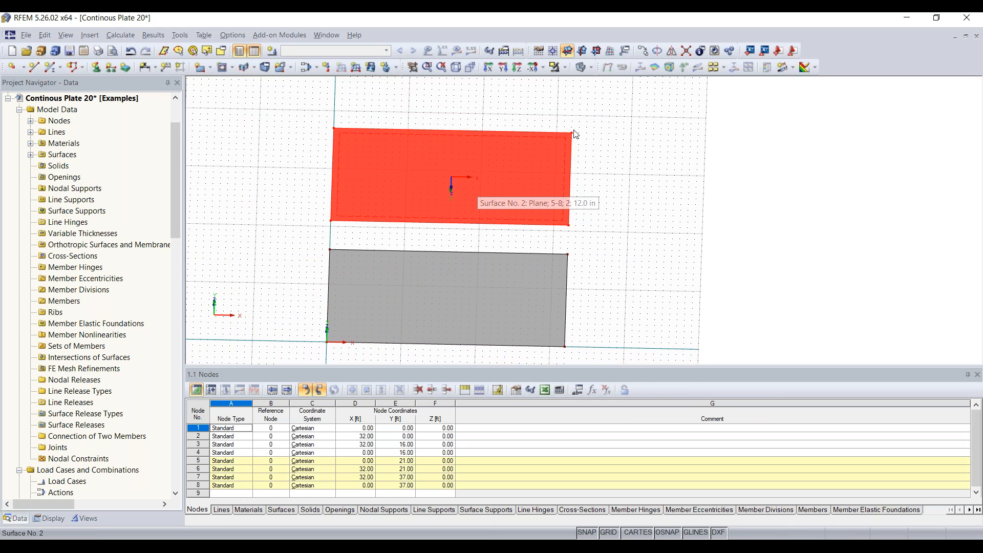
Copy the selected plate 21 ft along Y to create Surface 3, then deselect it.
{"action": "left_click", "coordinate": [644, 54]}
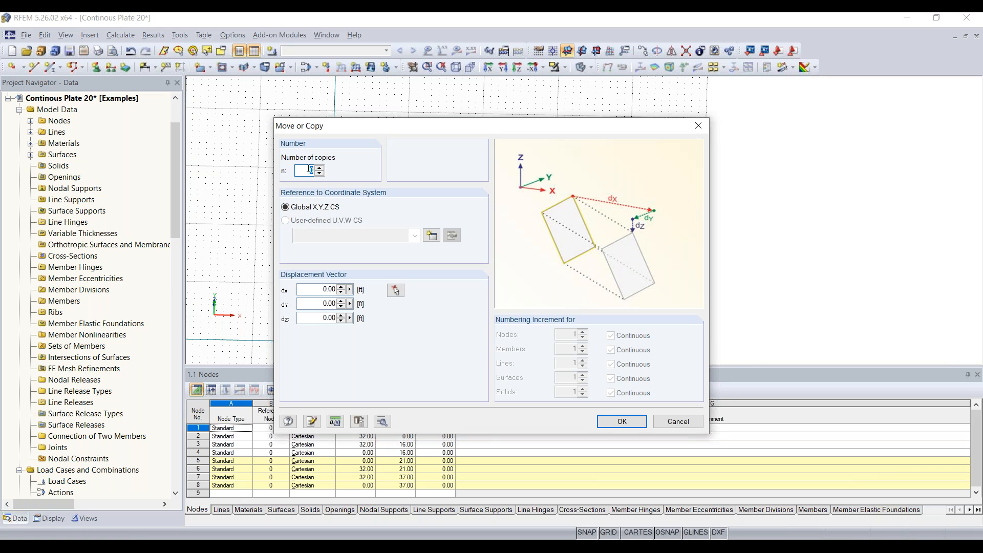
{"action": "type", "text": "1"}
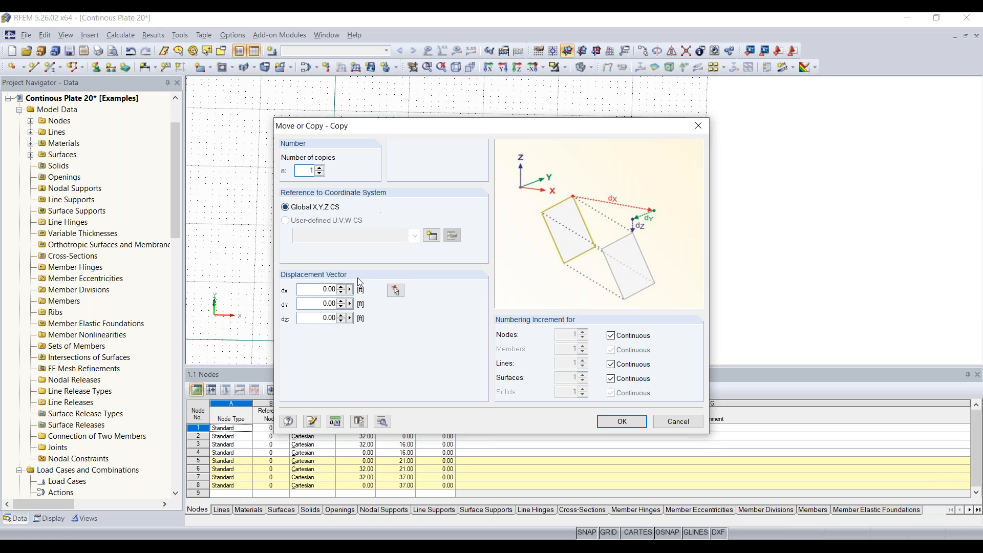
{"action": "double_click", "coordinate": [314, 305]}
{"action": "type", "text": "21"}
{"action": "left_click", "coordinate": [622, 422]}
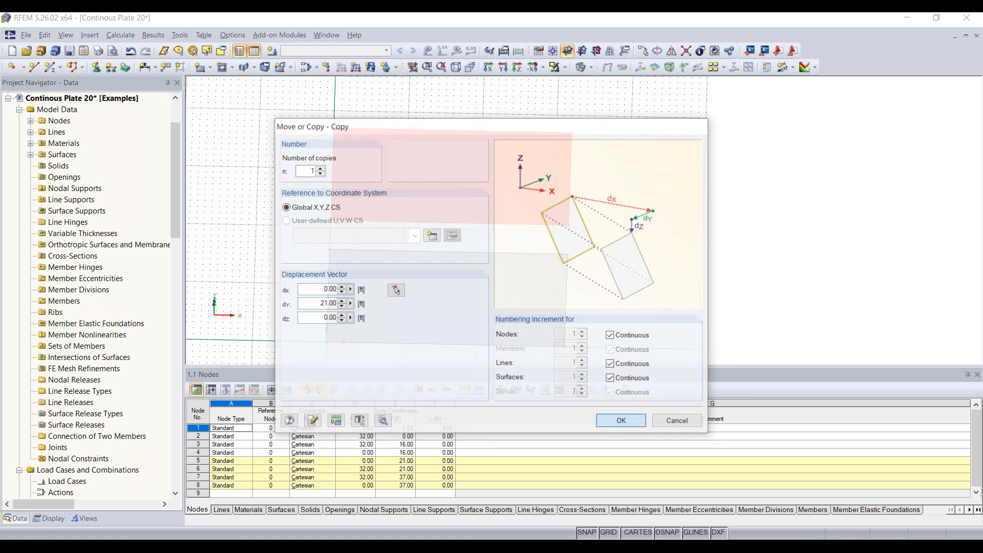
{"action": "middle_click_drag", "start_coordinate": [604, 256], "coordinate": [498, 182], "text": "ctrl"}
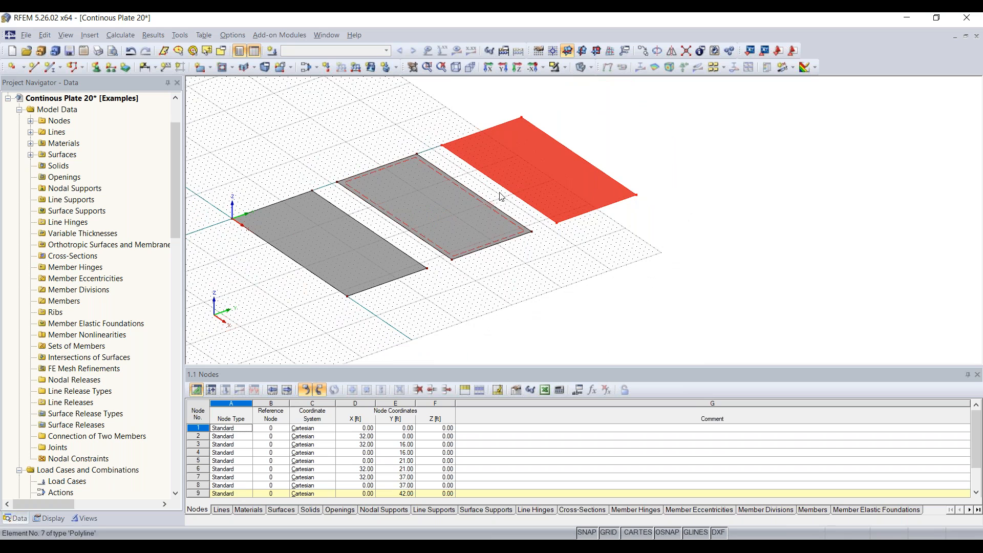
{"action": "left_click", "coordinate": [601, 213]}
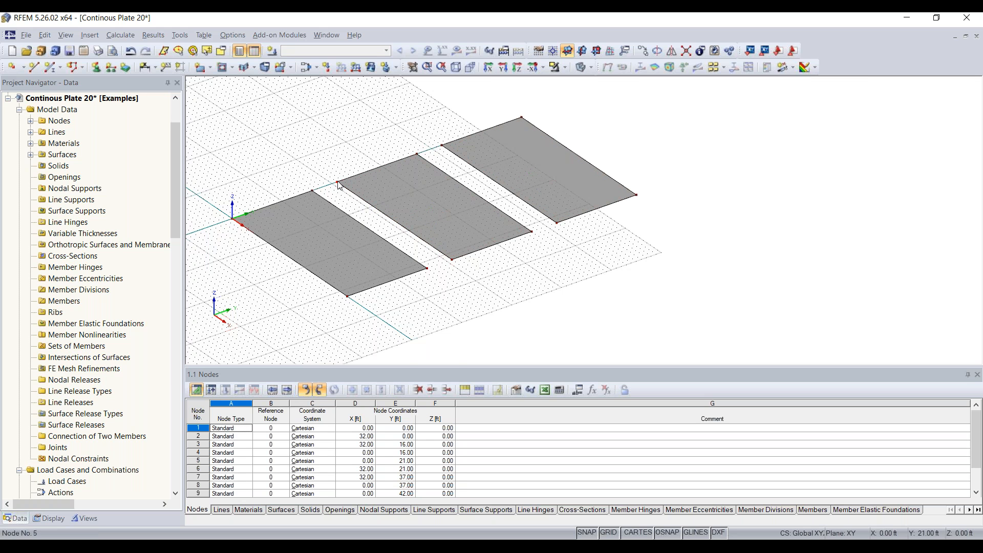
Window-select all three plates, drag them by node 5 onto the origin, then deselect.
{"action": "scroll", "coordinate": [338, 185], "scroll_direction": "up", "scroll_amount": 1}
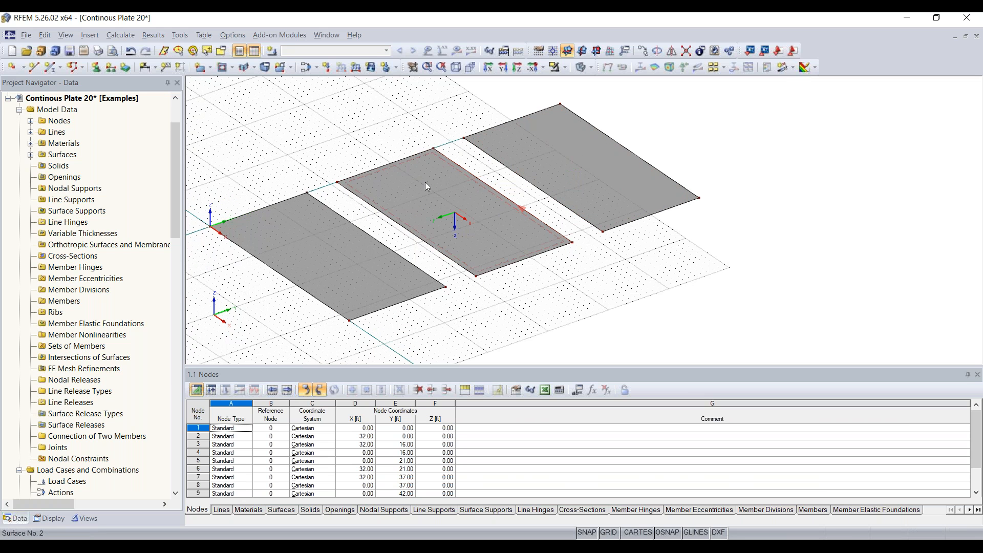
{"action": "middle_click_drag", "start_coordinate": [563, 234], "coordinate": [650, 275], "text": "ctrl"}
{"action": "middle_click_drag", "start_coordinate": [586, 280], "coordinate": [633, 284]}
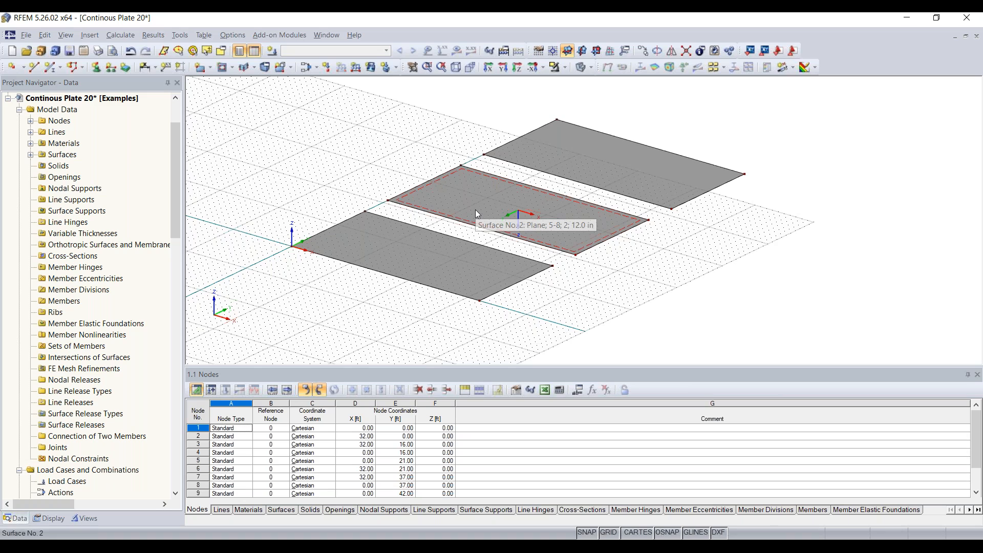
{"action": "middle_click_drag", "start_coordinate": [476, 210], "coordinate": [519, 234], "text": "ctrl"}
{"action": "scroll", "coordinate": [520, 233], "scroll_direction": "down", "scroll_amount": 2}
{"action": "left_click_drag", "start_coordinate": [733, 124], "coordinate": [319, 347]}
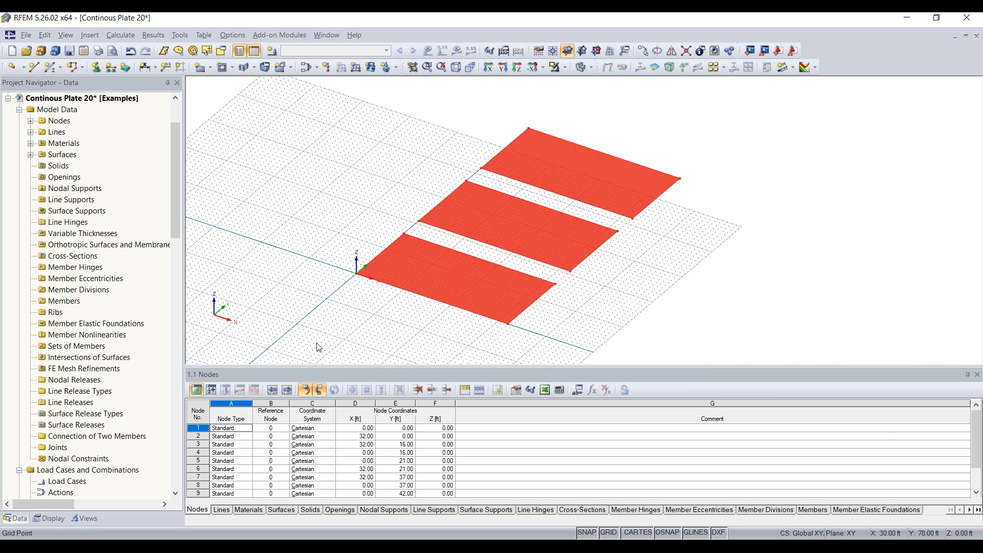
{"action": "left_click", "coordinate": [419, 223]}
{"action": "left_click_drag", "start_coordinate": [410, 232], "coordinate": [358, 275]}
{"action": "middle_click_drag", "start_coordinate": [308, 242], "coordinate": [368, 194]}
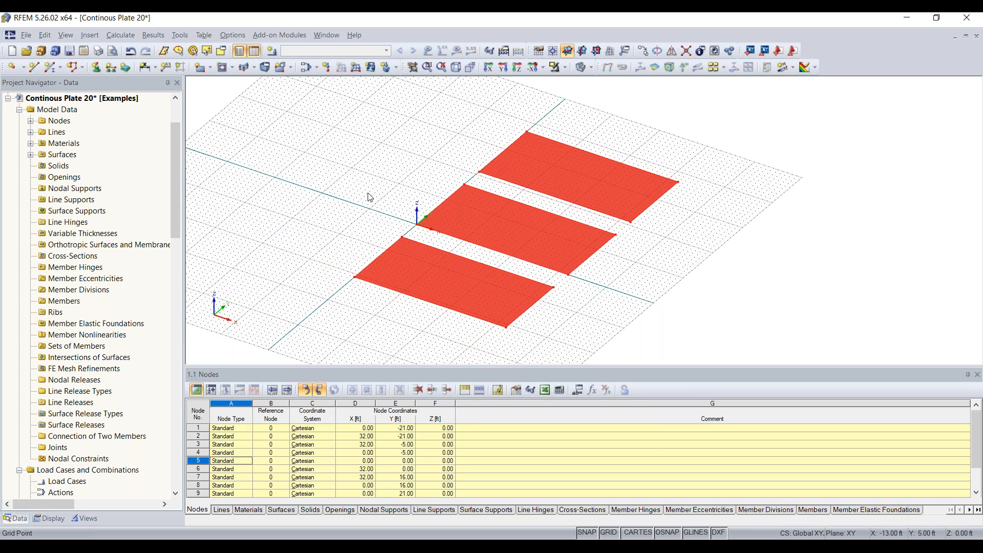
{"action": "scroll", "coordinate": [369, 194], "scroll_direction": "down", "scroll_amount": 1}
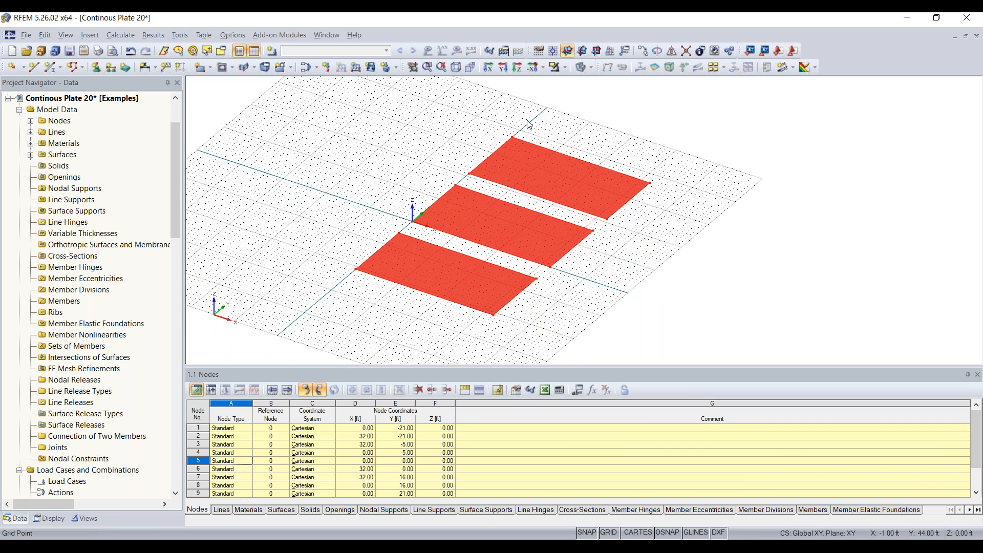
{"action": "left_click", "coordinate": [700, 205]}
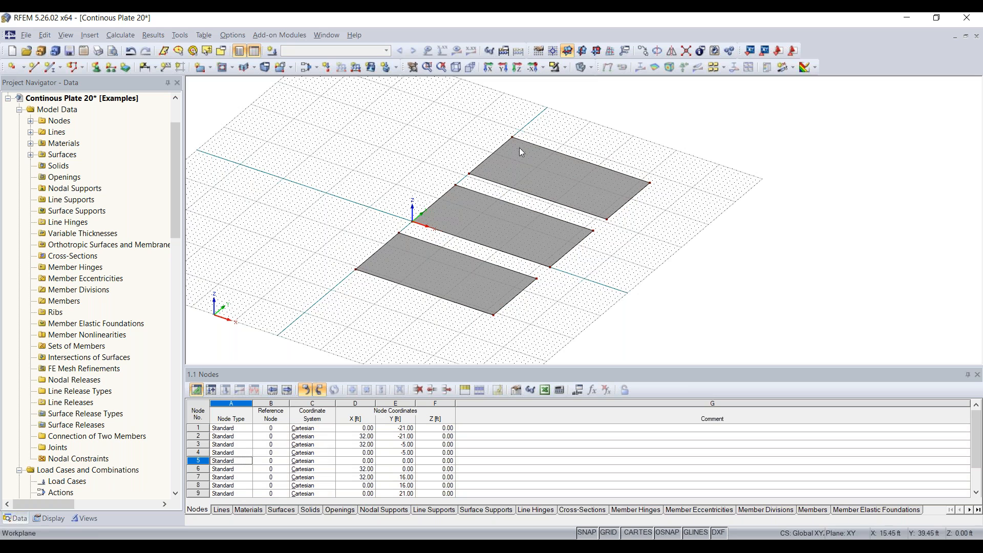
Start a new single member and create a new cross-section for its start.
{"action": "left_click", "coordinate": [54, 68]}
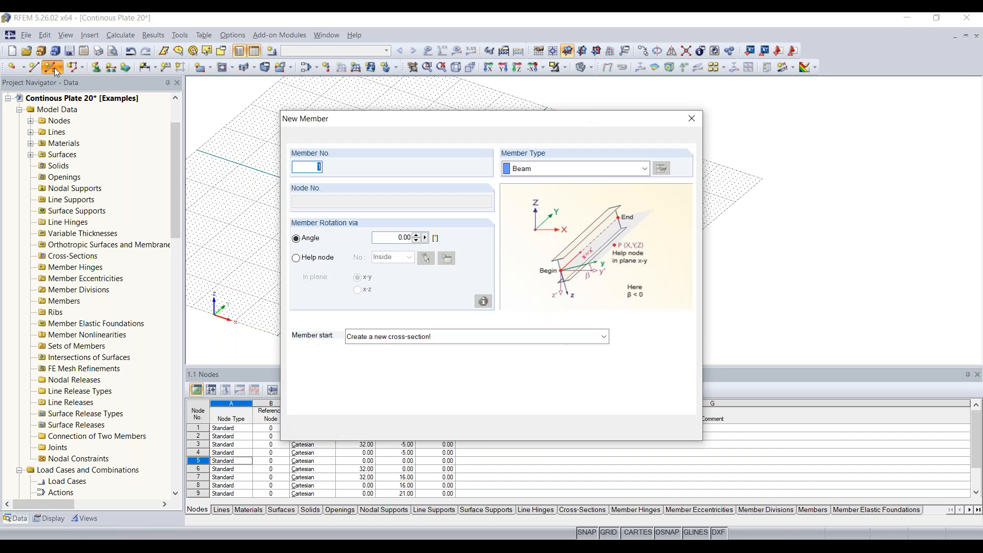
{"action": "mouse_move", "coordinate": [427, 119]}
{"action": "left_mouse_down"}
{"action": "mouse_move", "coordinate": [452, 124]}
{"action": "mouse_move", "coordinate": [433, 121]}
{"action": "left_mouse_up"}
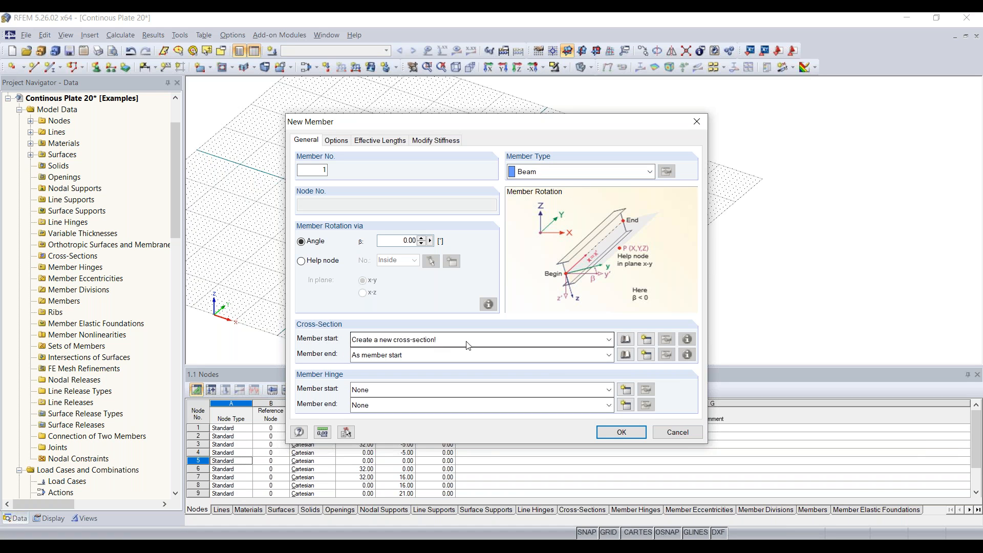
{"action": "left_click", "coordinate": [647, 340]}
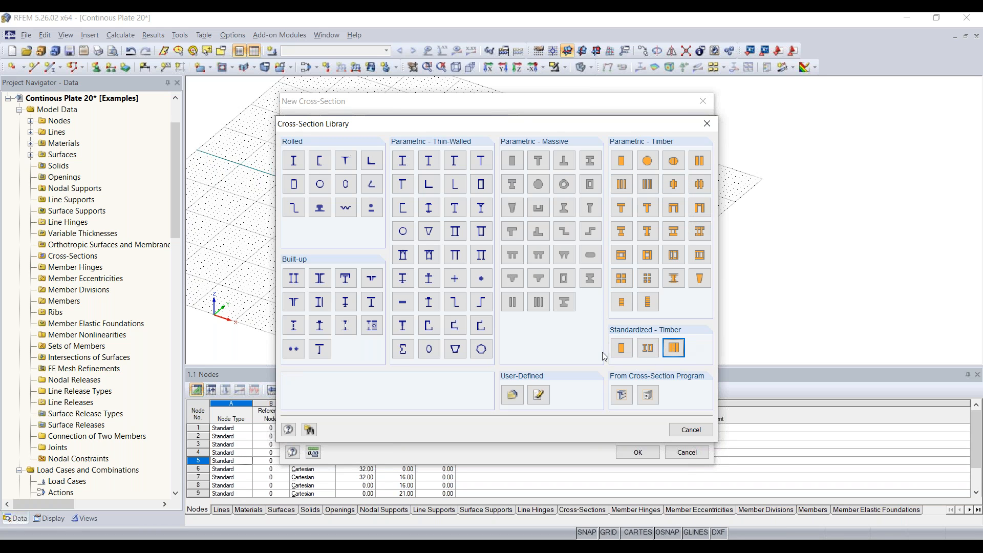
Define a massive Rectangle 40/12 section, assign it to member 1, and confirm the member.
{"action": "left_click", "coordinate": [513, 161]}
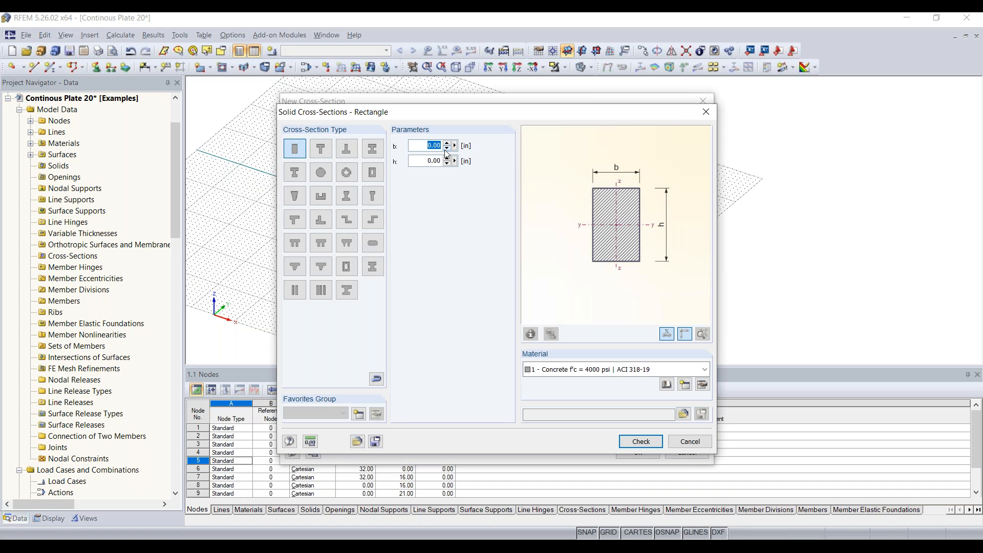
{"action": "type", "text": "40"}
{"action": "key", "text": "Tab"}
{"action": "type", "text": "16"}
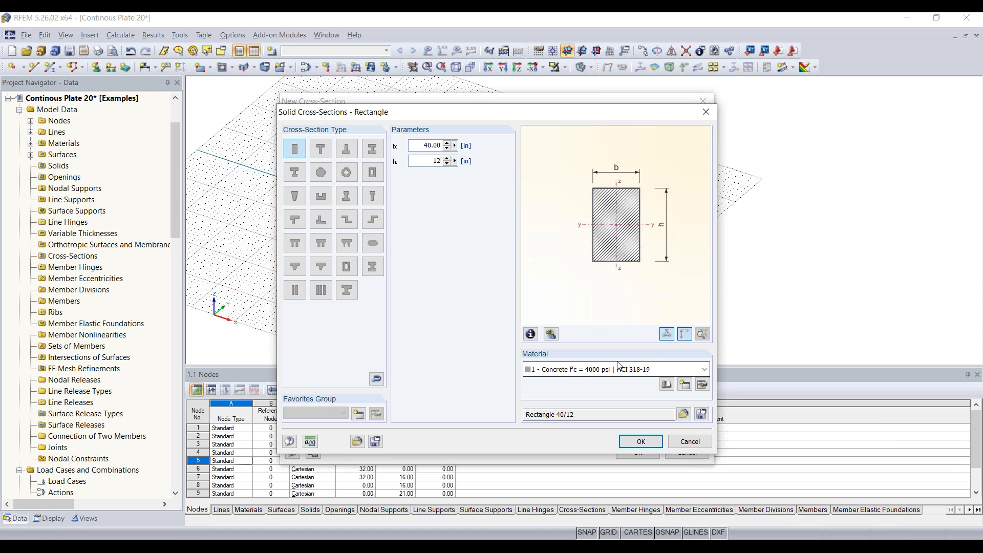
{"action": "left_click", "coordinate": [641, 441]}
{"action": "left_click", "coordinate": [639, 452]}
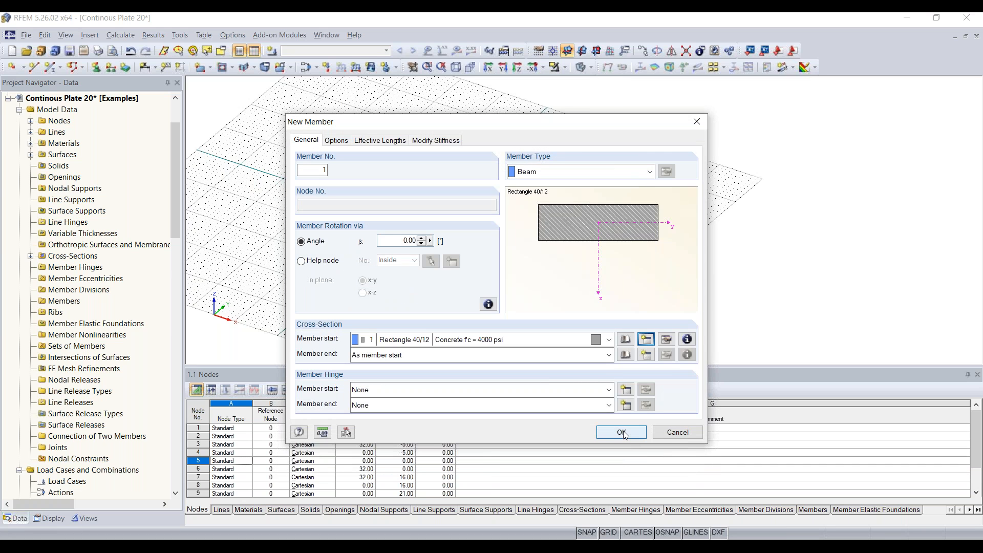
{"action": "left_click", "coordinate": [622, 433]}
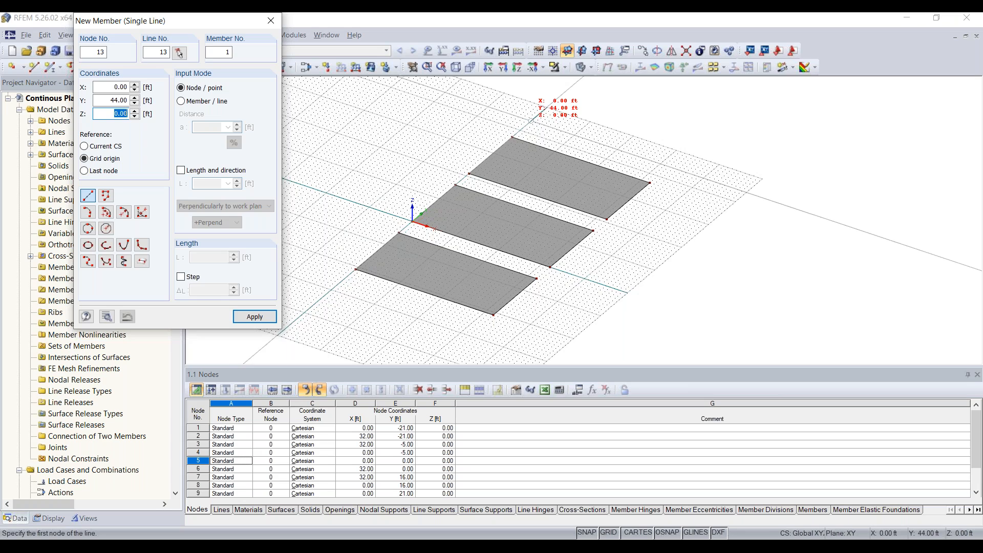
Draw the Rectangle 40/12 beam member from (0, 42) ft to (32, 42) ft.
{"action": "middle_click_drag", "start_coordinate": [532, 131], "coordinate": [488, 195]}
{"action": "scroll", "coordinate": [488, 195], "scroll_direction": "up", "scroll_amount": 5}
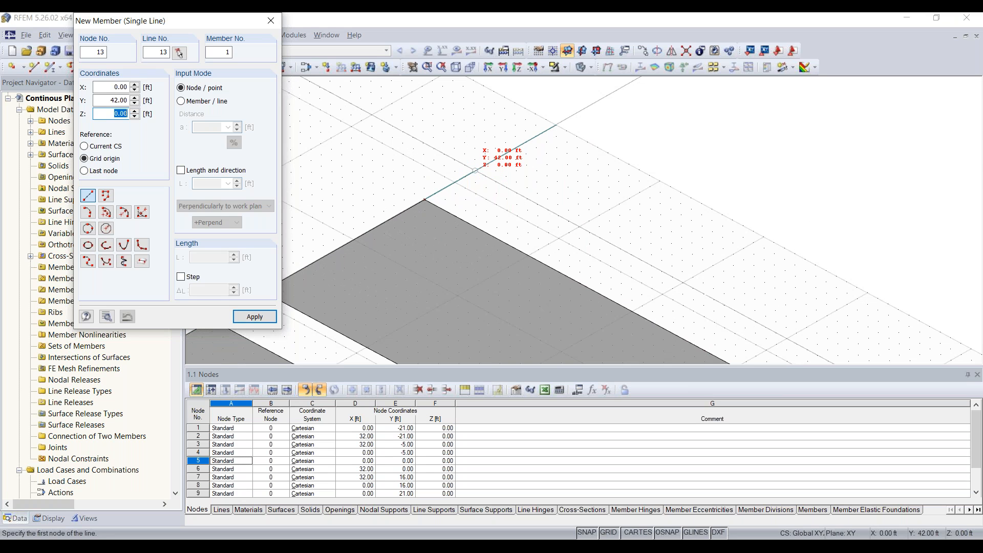
{"action": "left_click", "coordinate": [476, 170]}
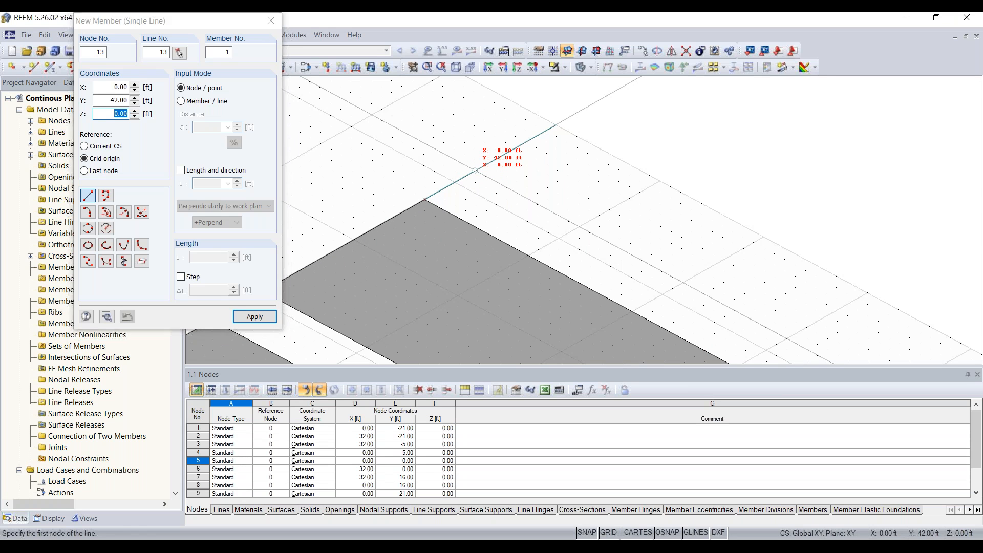
{"action": "scroll", "coordinate": [589, 241], "scroll_direction": "down", "scroll_amount": 1}
{"action": "middle_click_drag", "start_coordinate": [593, 246], "coordinate": [431, 188]}
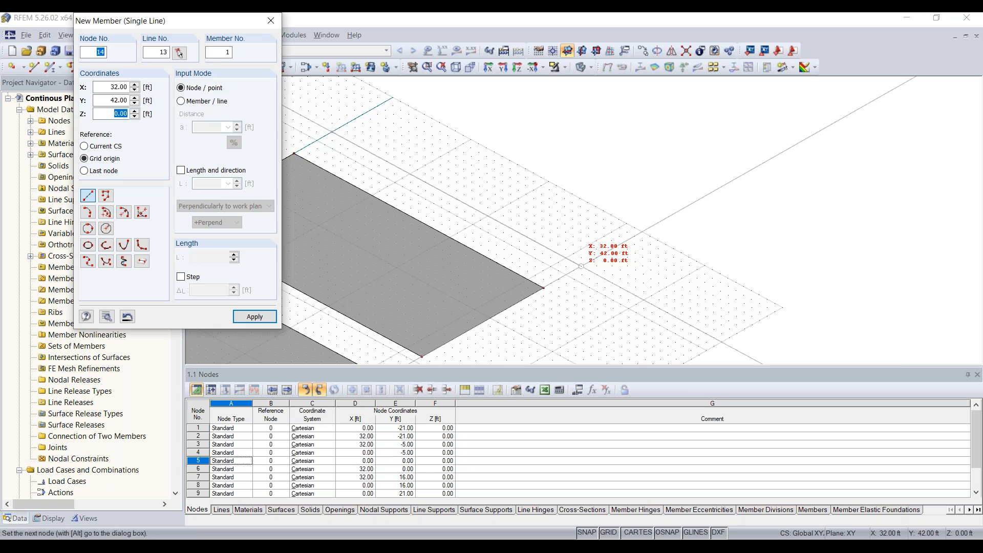
{"action": "left_click", "coordinate": [580, 265]}
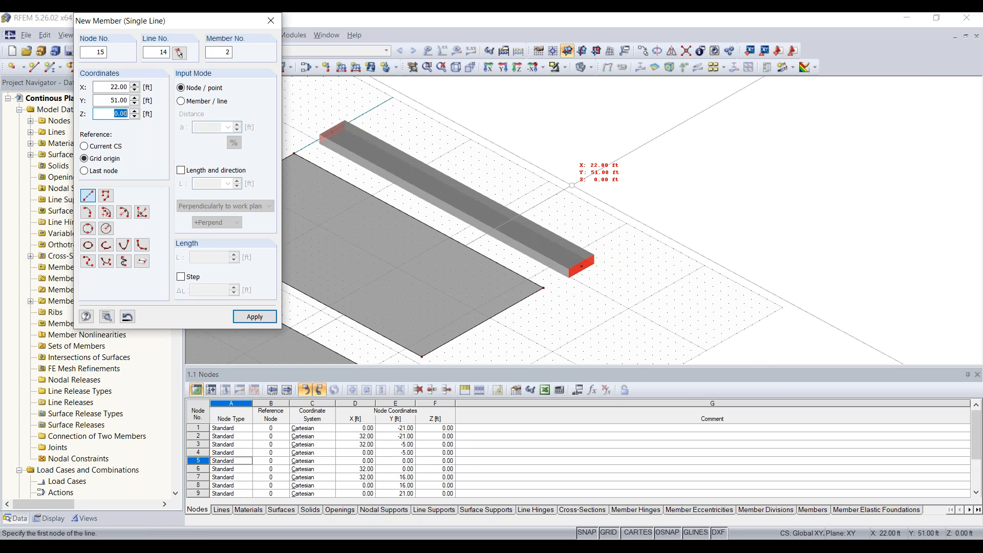
{"action": "key", "text": "Escape"}
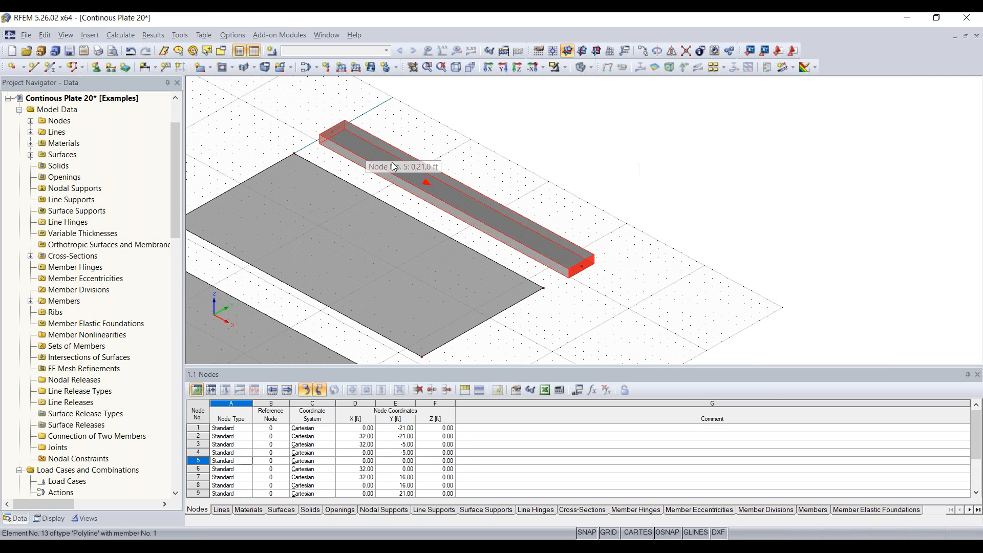
Rotate the model to a flatter view and bring up the editing options for line 1.
{"action": "middle_click_drag", "start_coordinate": [643, 232], "coordinate": [594, 256], "text": "ctrl"}
{"action": "scroll", "coordinate": [511, 219], "scroll_direction": "down", "scroll_amount": 3}
{"action": "middle_click_drag", "start_coordinate": [550, 305], "coordinate": [614, 265]}
{"action": "middle_click_drag", "start_coordinate": [613, 265], "coordinate": [581, 198], "text": "ctrl"}
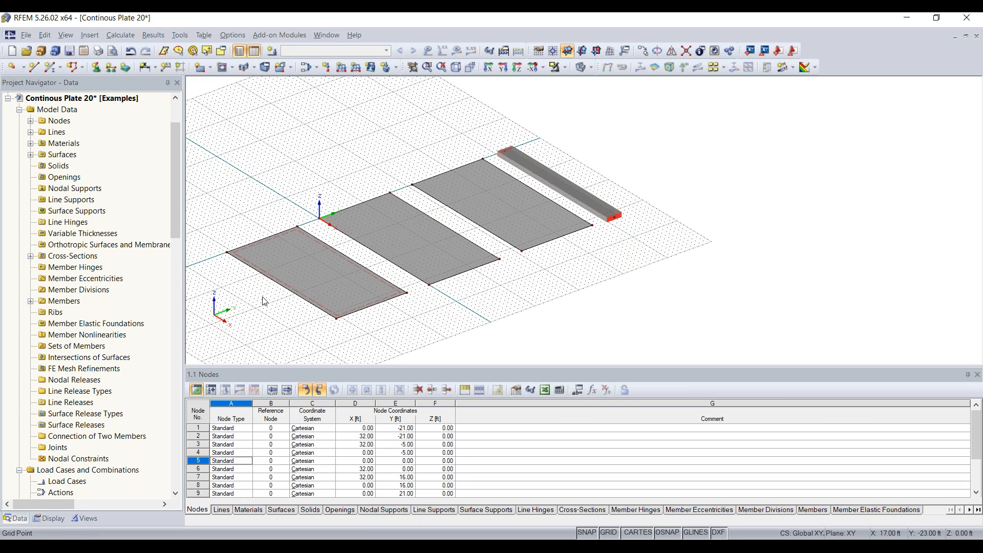
{"action": "middle_click_drag", "start_coordinate": [516, 308], "coordinate": [644, 276], "text": "ctrl"}
{"action": "scroll", "coordinate": [403, 261], "scroll_direction": "up", "scroll_amount": 3}
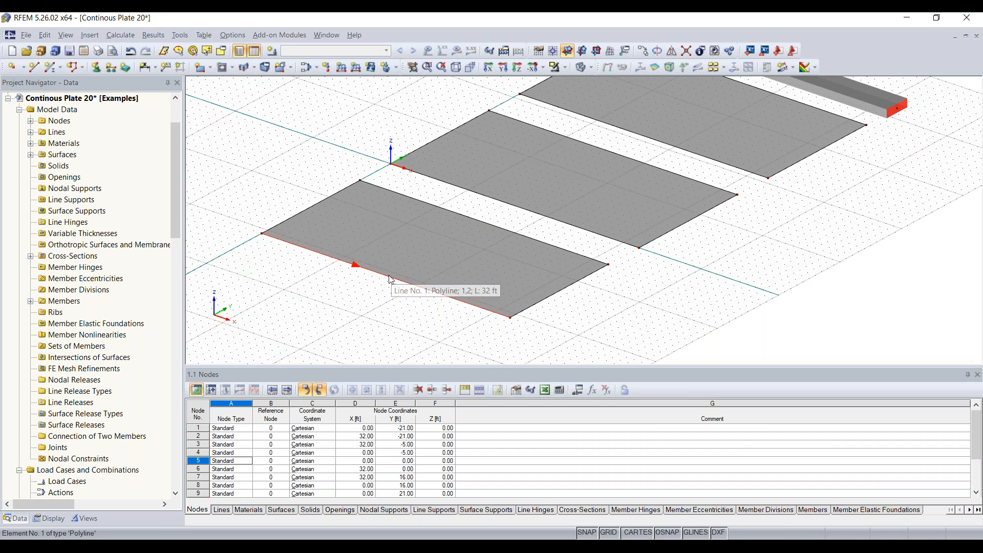
{"action": "right_click", "coordinate": [390, 279]}
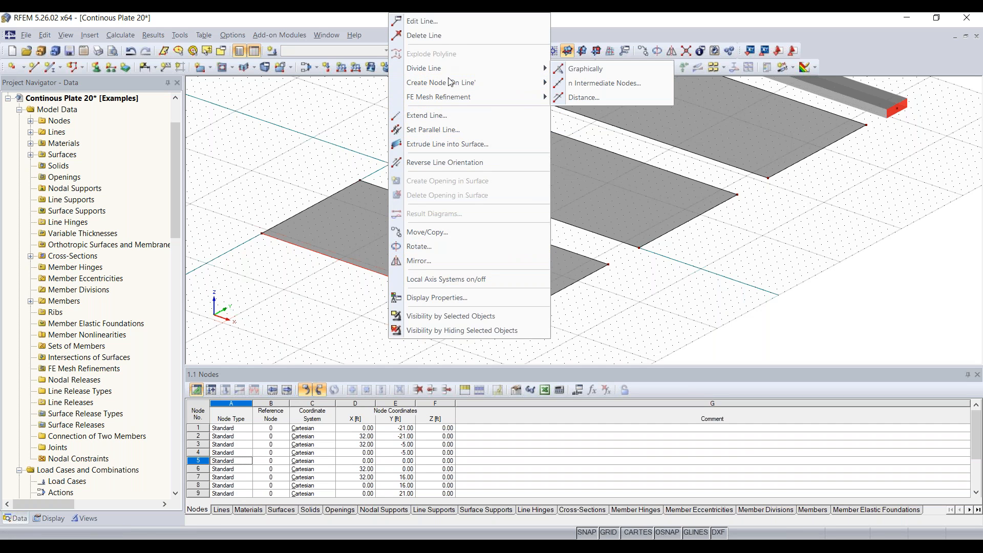
Divide lines 1 and 3 graphically, adding a node at 16 ft on each.
{"action": "mouse_move", "coordinate": [462, 68]}
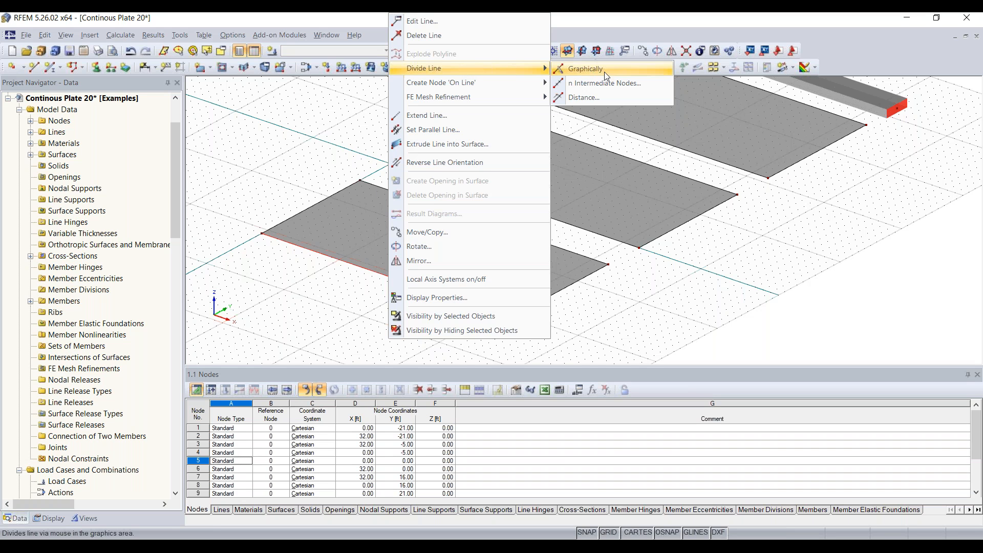
{"action": "left_click", "coordinate": [630, 70]}
{"action": "left_click", "coordinate": [372, 271]}
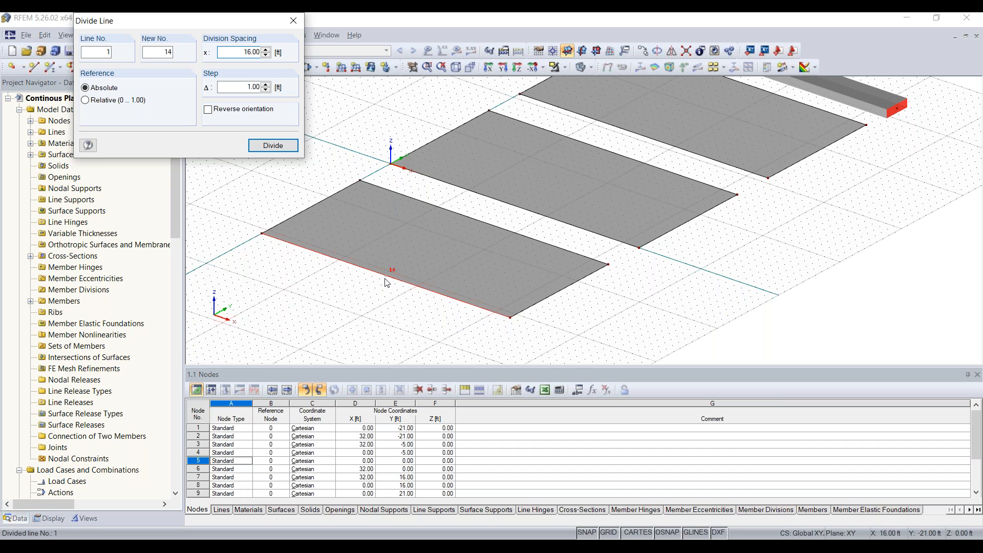
{"action": "left_click", "coordinate": [387, 281]}
{"action": "left_click", "coordinate": [480, 220]}
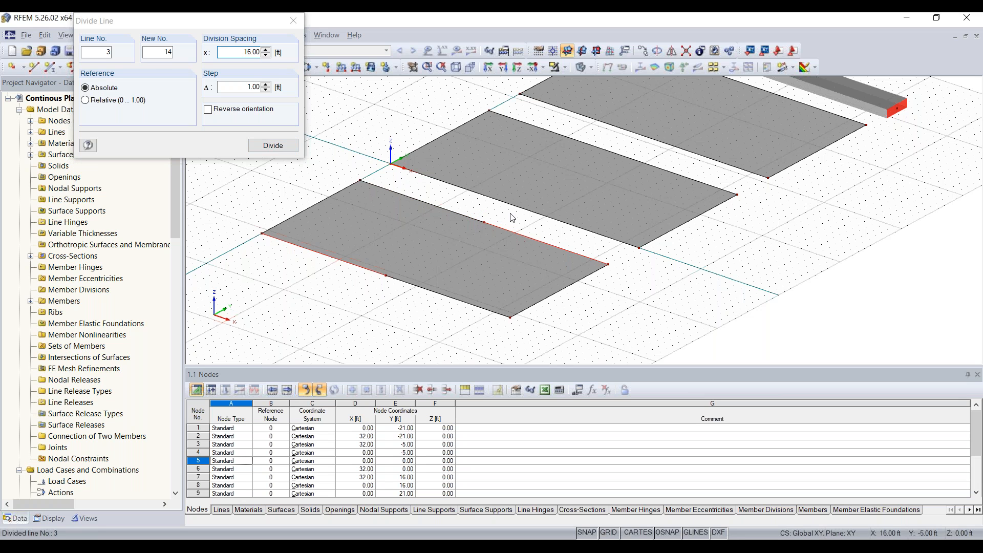
{"action": "key", "text": "Escape"}
{"action": "middle_click_drag", "start_coordinate": [523, 223], "coordinate": [504, 209], "text": "ctrl"}
Divide line 5 with a new intermediate node.
{"action": "right_click", "coordinate": [503, 206]}
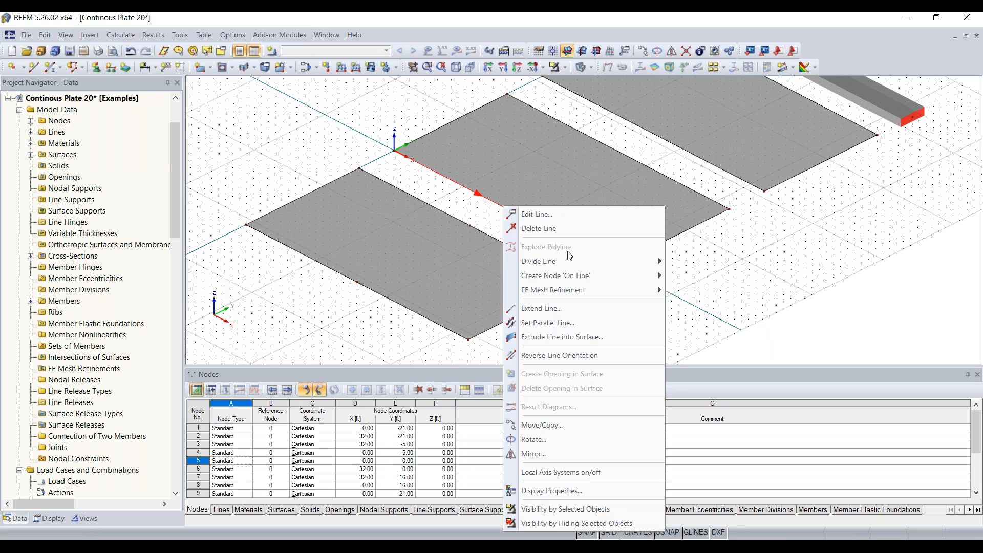
{"action": "mouse_move", "coordinate": [571, 262]}
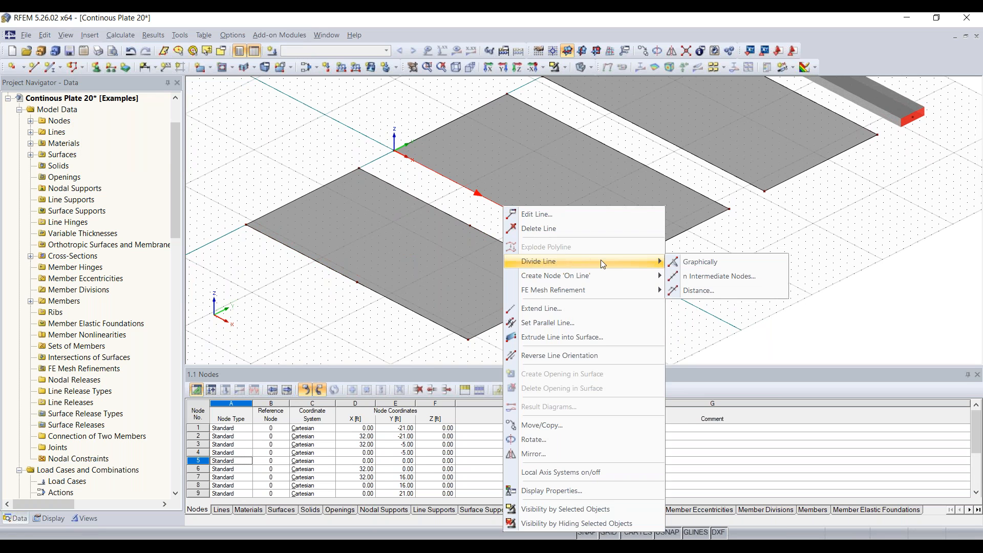
{"action": "left_click", "coordinate": [709, 276]}
{"action": "left_click_drag", "start_coordinate": [510, 160], "coordinate": [248, 111]}
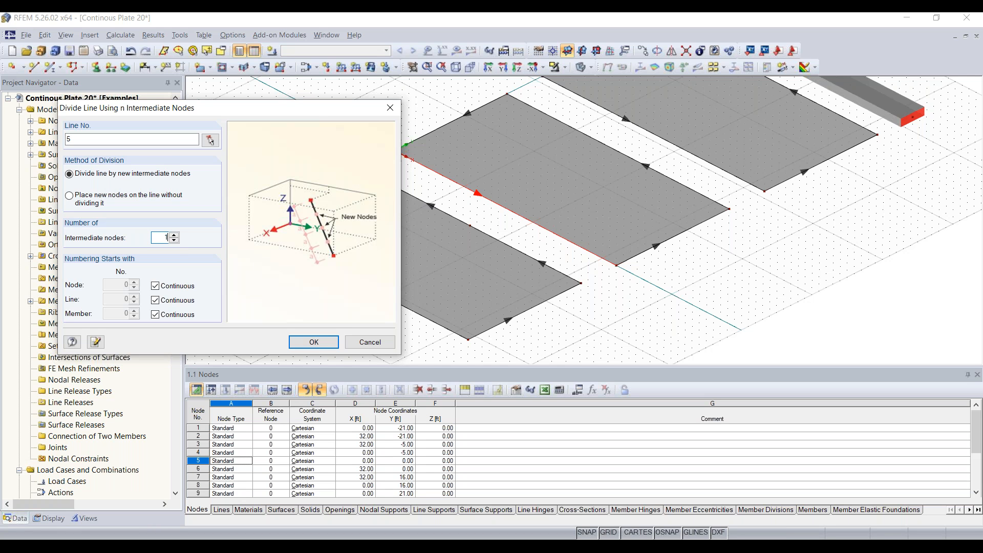
{"action": "left_click", "coordinate": [313, 342]}
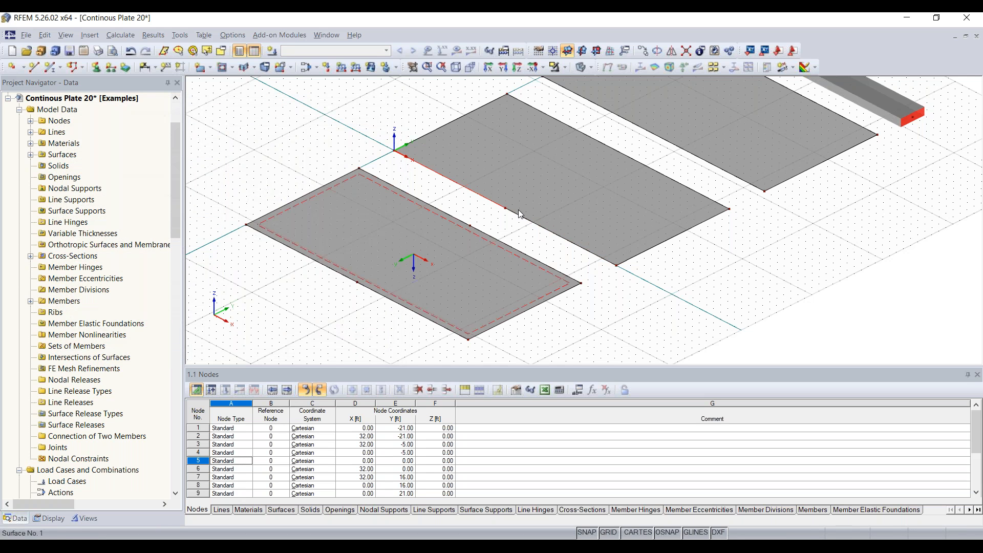
{"action": "middle_click_drag", "start_coordinate": [609, 212], "coordinate": [496, 269]}
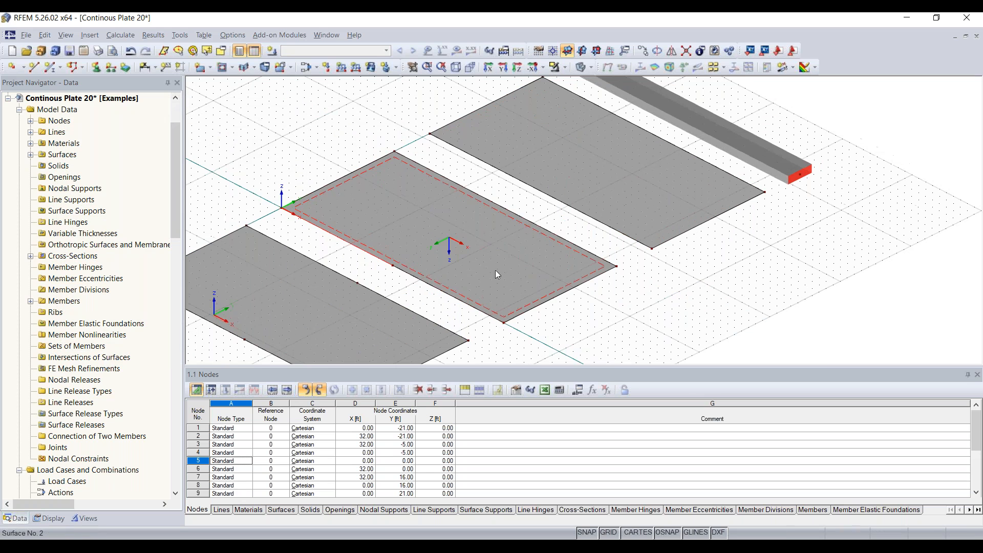
Divide line 7 by distance at 16.00 ft (50 %) from its start.
{"action": "right_click", "coordinate": [508, 207]}
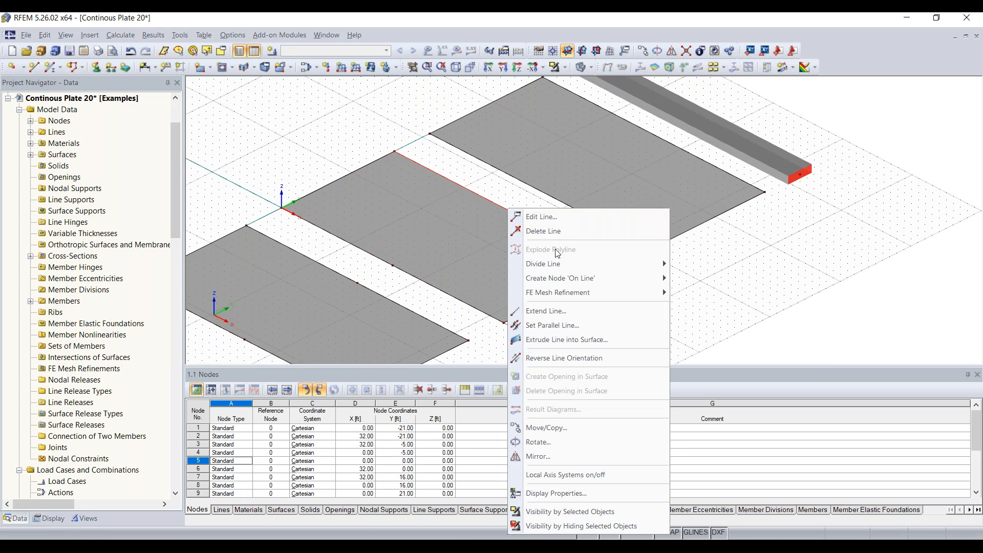
{"action": "mouse_move", "coordinate": [560, 260]}
{"action": "left_click", "coordinate": [713, 295]}
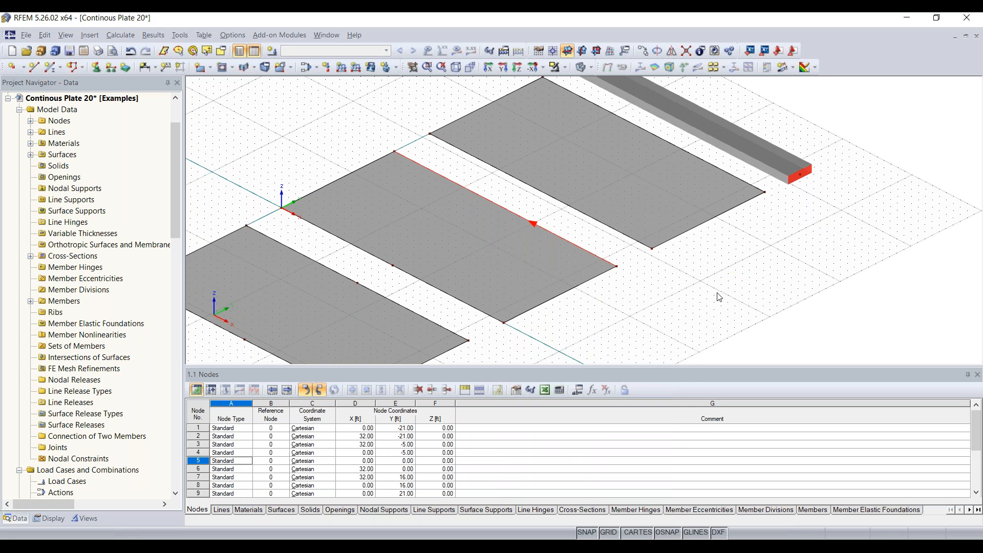
{"action": "left_click_drag", "start_coordinate": [328, 211], "coordinate": [202, 105]}
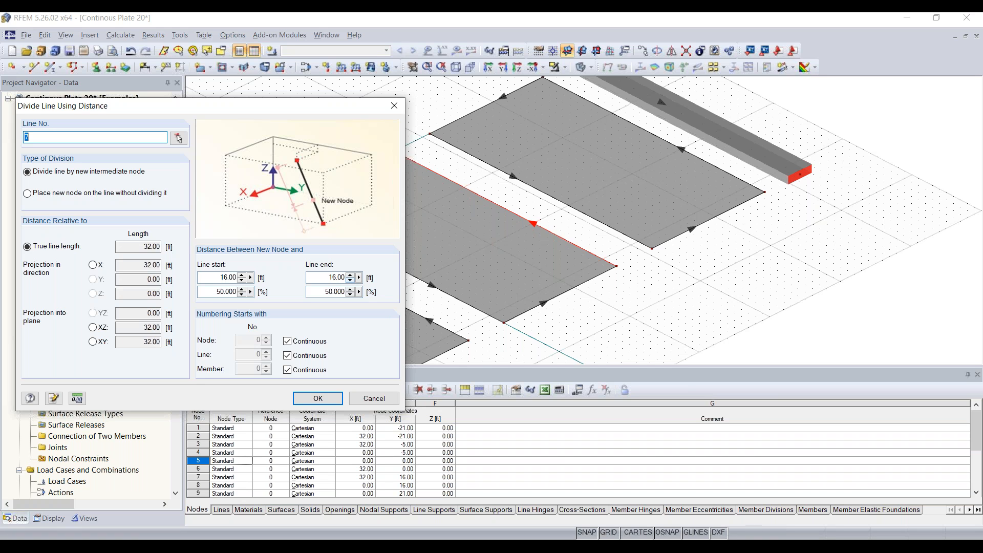
{"action": "left_click", "coordinate": [210, 290]}
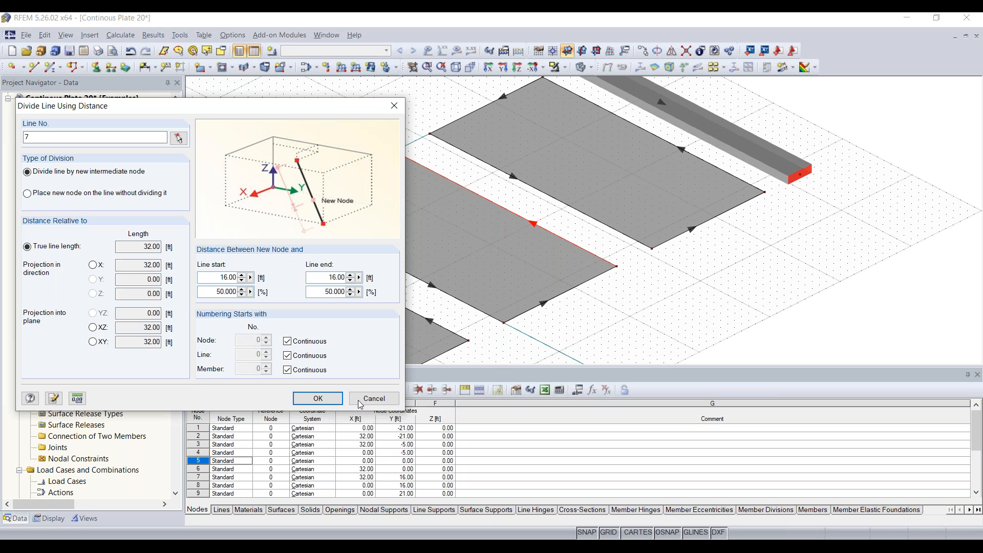
{"action": "left_click", "coordinate": [318, 398]}
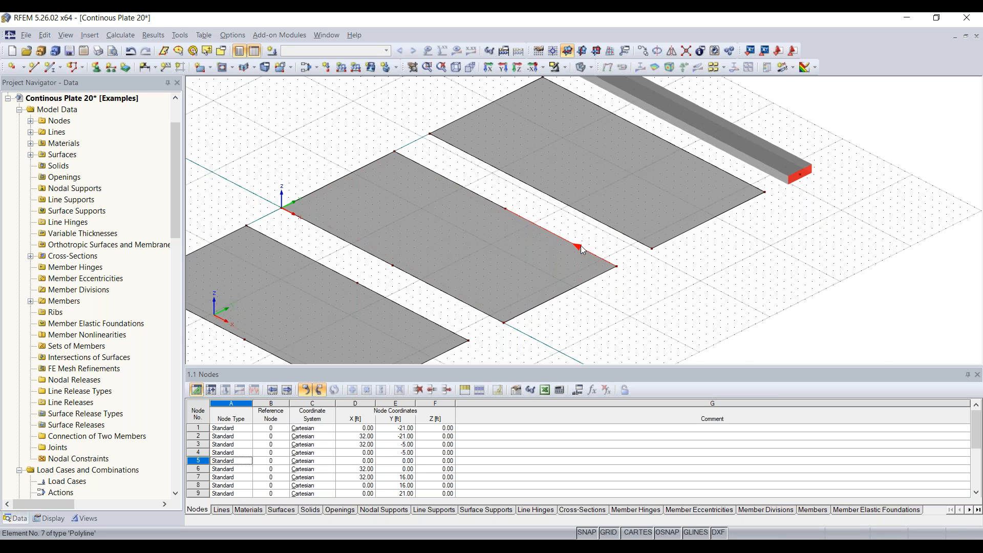
Divide line 11 on the far plate graphically with a new node at 16 ft.
{"action": "scroll", "coordinate": [580, 251], "scroll_direction": "up", "scroll_amount": 2}
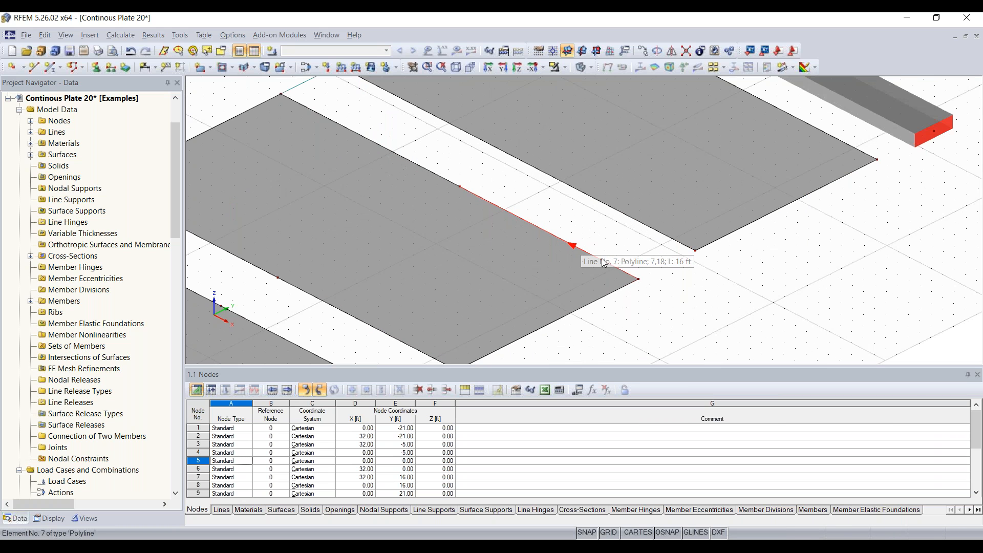
{"action": "scroll", "coordinate": [572, 240], "scroll_direction": "down", "scroll_amount": 3}
{"action": "scroll", "coordinate": [699, 140], "scroll_direction": "down", "scroll_amount": 2}
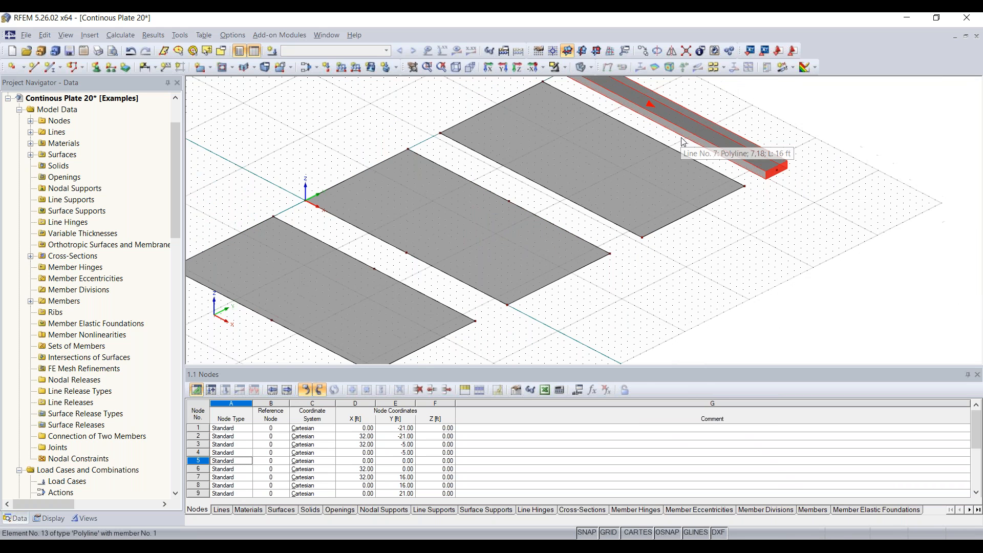
{"action": "scroll", "coordinate": [519, 237], "scroll_direction": "up", "scroll_amount": 2}
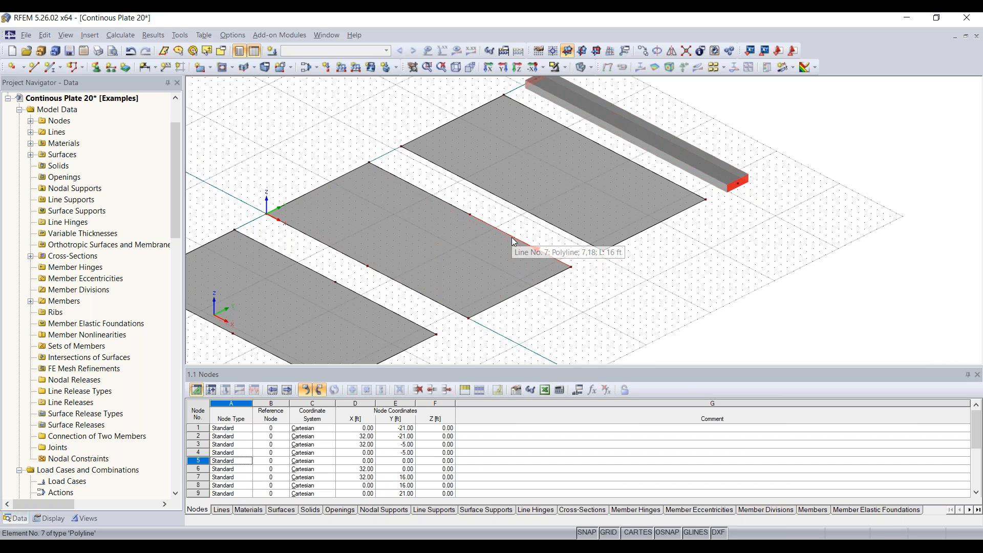
{"action": "right_click", "coordinate": [528, 212]}
{"action": "mouse_move", "coordinate": [573, 265]}
{"action": "left_click", "coordinate": [727, 269]}
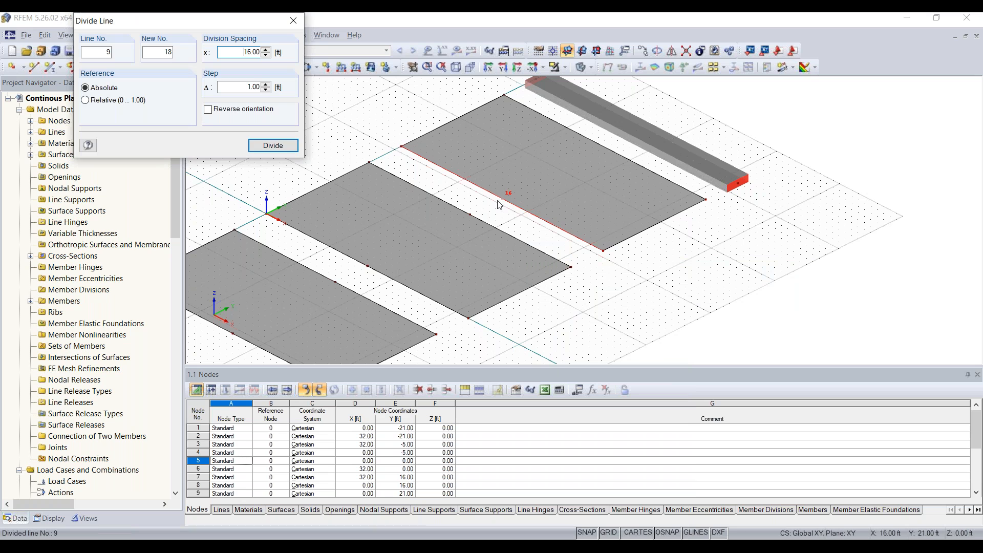
{"action": "left_click", "coordinate": [604, 149]}
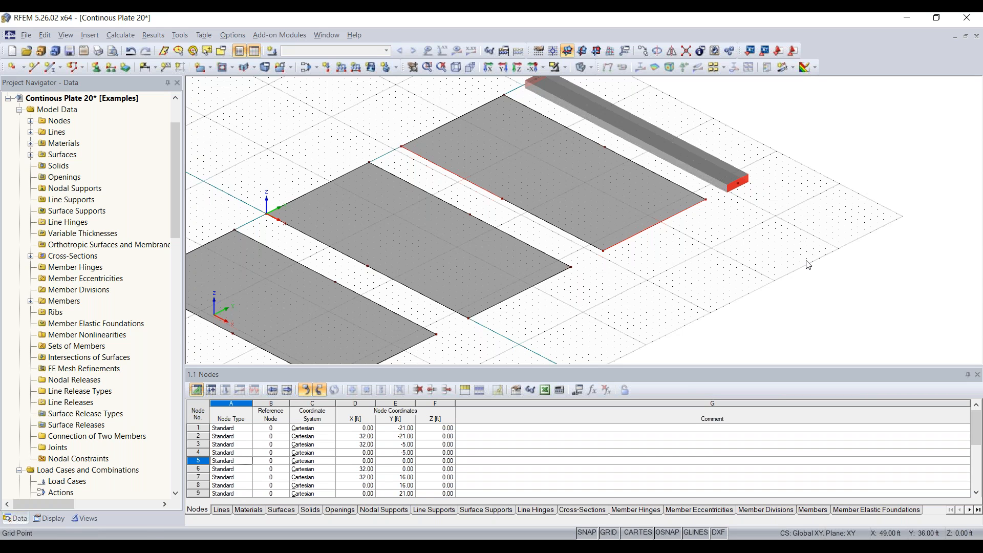
Split the Rectangle 40/12 beam into two parts with one intermediate node.
{"action": "right_click", "coordinate": [624, 135]}
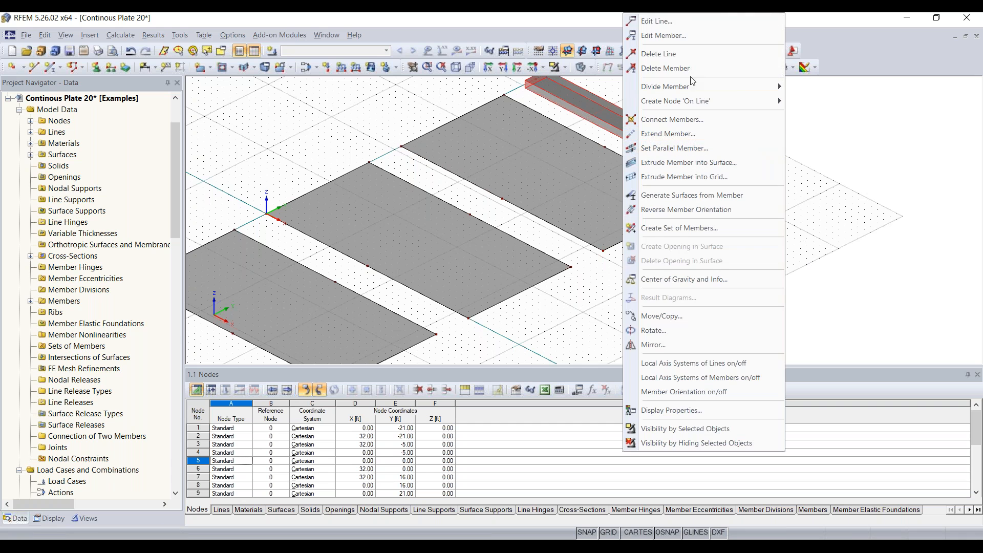
{"action": "mouse_move", "coordinate": [715, 86]}
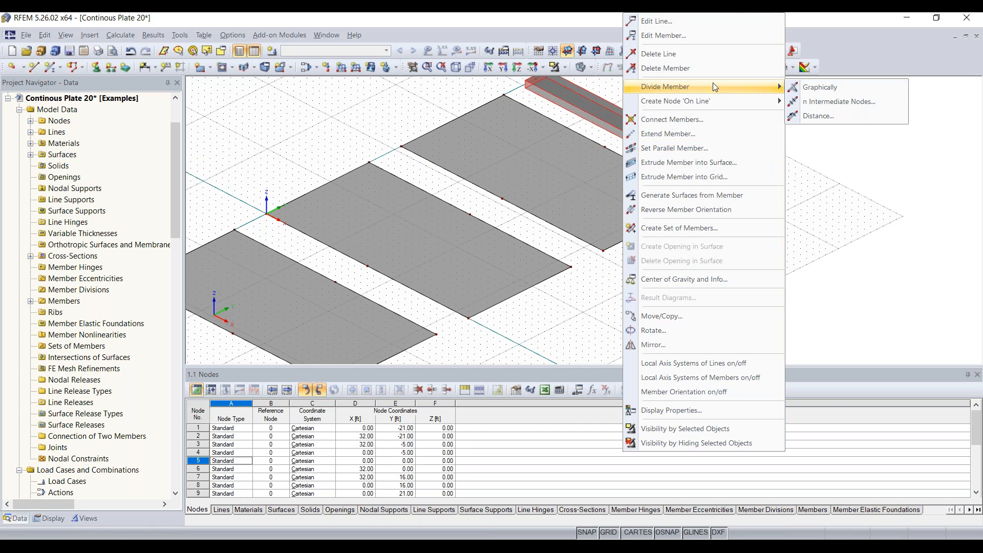
{"action": "left_click", "coordinate": [827, 102]}
{"action": "left_click", "coordinate": [561, 392]}
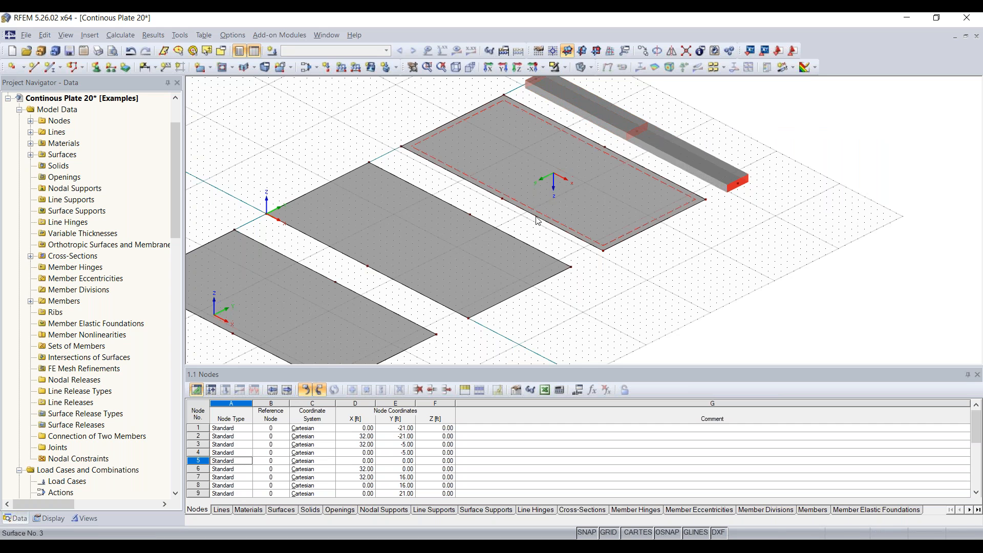
{"action": "scroll", "coordinate": [518, 305], "scroll_direction": "down", "scroll_amount": 2}
{"action": "middle_click_drag", "start_coordinate": [518, 314], "coordinate": [562, 289], "text": "ctrl"}
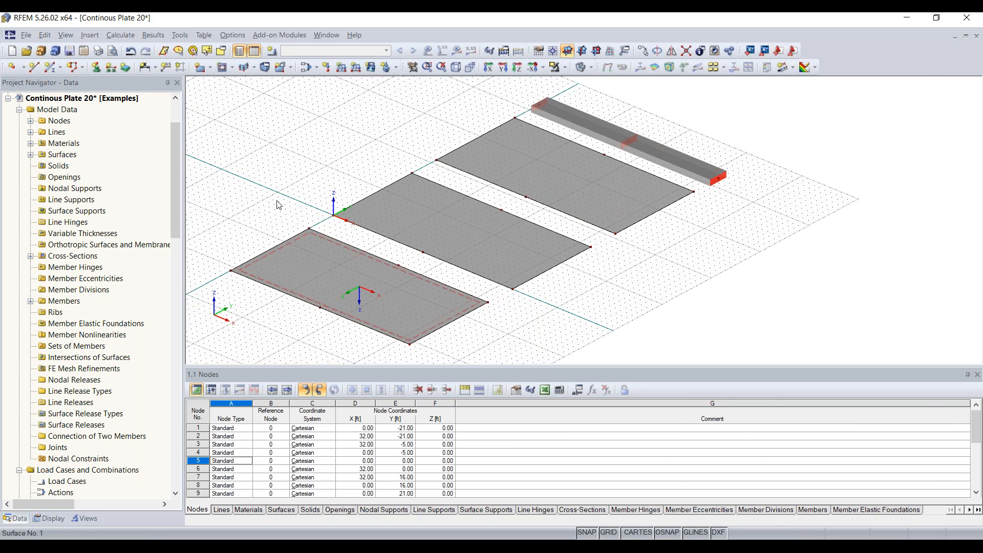
Draw lines joining the 16 ft mid-edge nodes across the first, middle and far plates.
{"action": "left_click", "coordinate": [34, 67]}
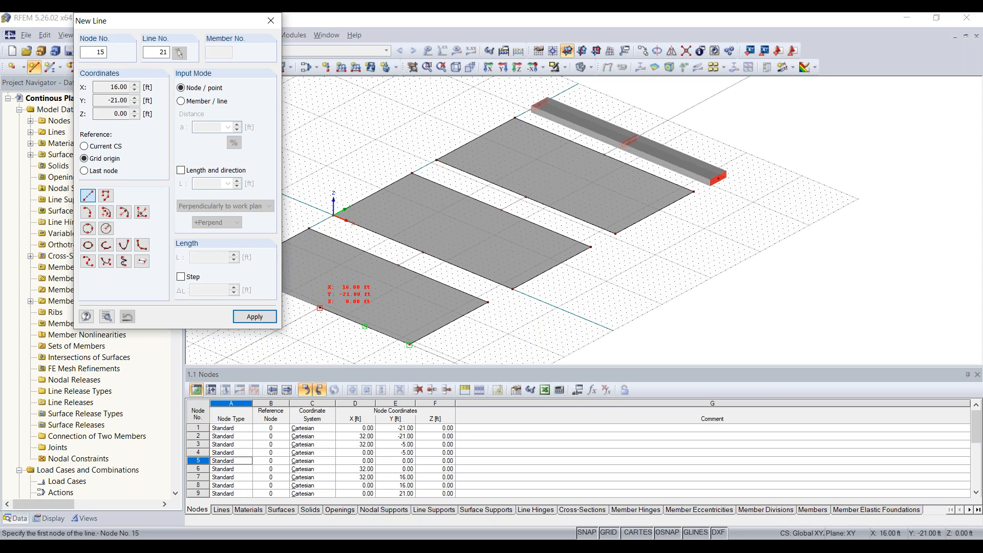
{"action": "left_click", "coordinate": [320, 308]}
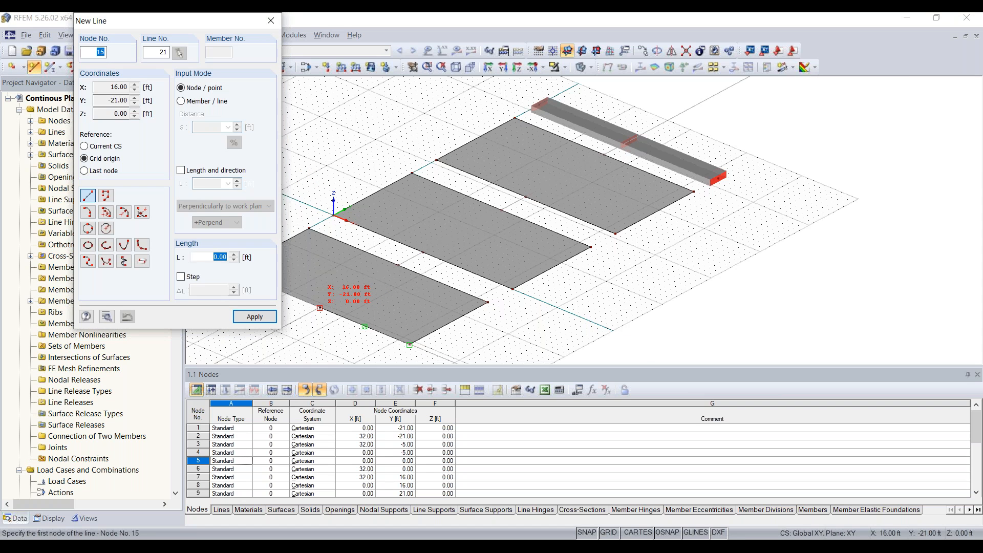
{"action": "left_click", "coordinate": [398, 265]}
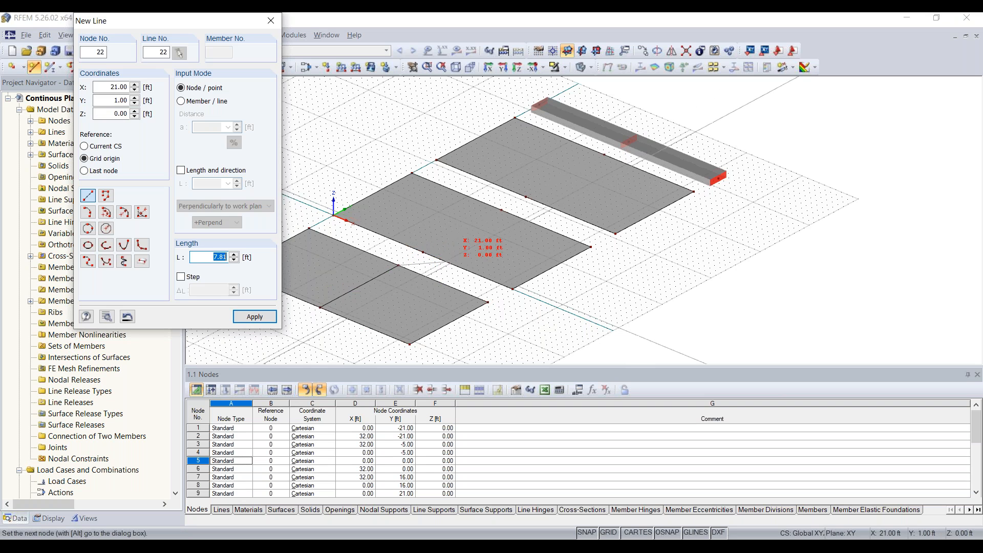
{"action": "left_click", "coordinate": [423, 253]}
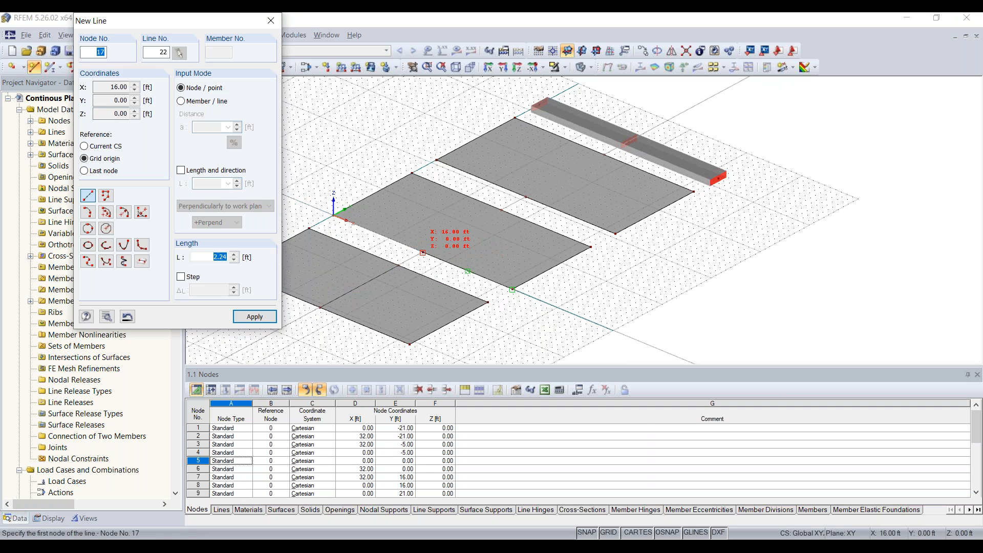
{"action": "left_click", "coordinate": [501, 210]}
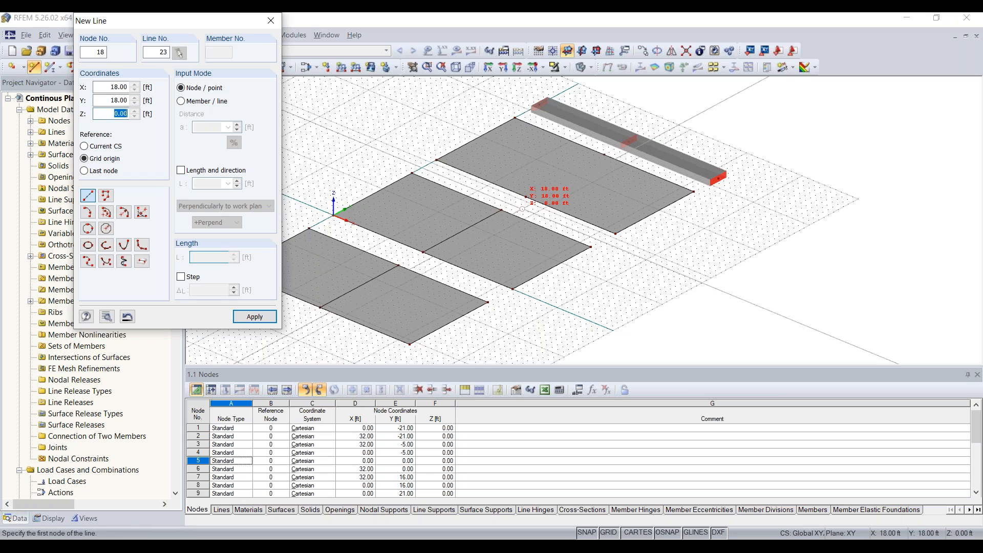
{"action": "left_click", "coordinate": [588, 157]}
{"action": "key", "text": "Escape"}
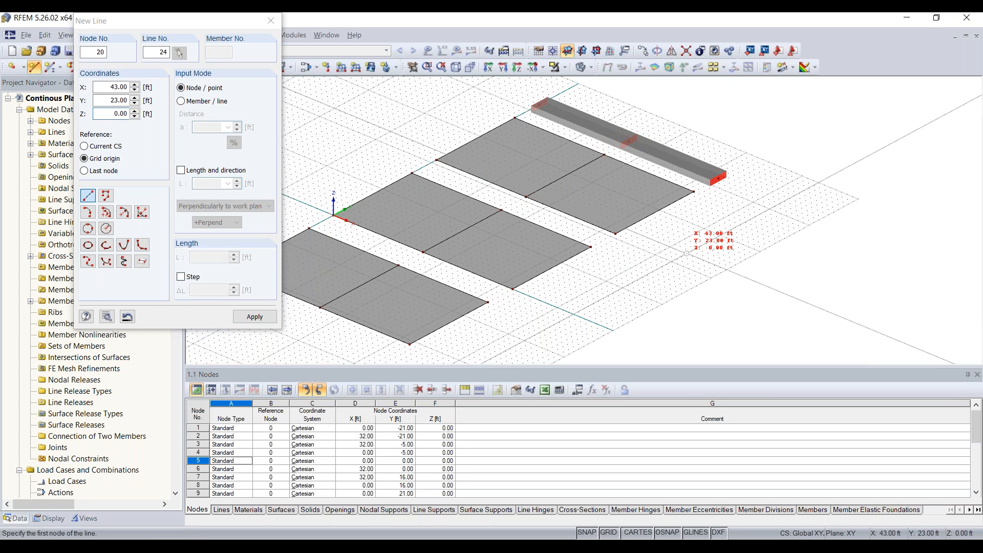
{"action": "middle_click_drag", "start_coordinate": [264, 186], "coordinate": [285, 165]}
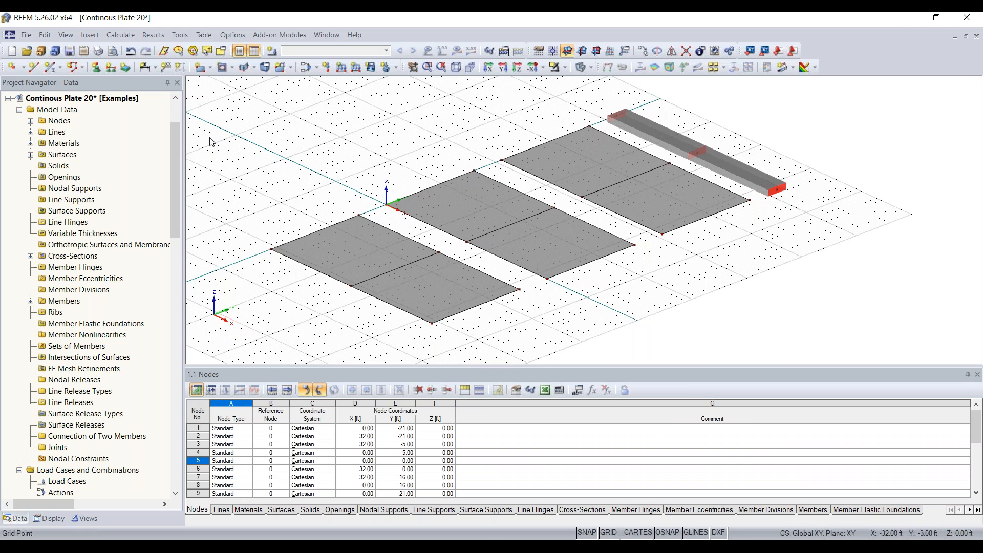
Create a new hinged line support type fixing ux, uy and uz with rotations free.
{"action": "left_click", "coordinate": [112, 68]}
{"action": "left_click", "coordinate": [110, 68]}
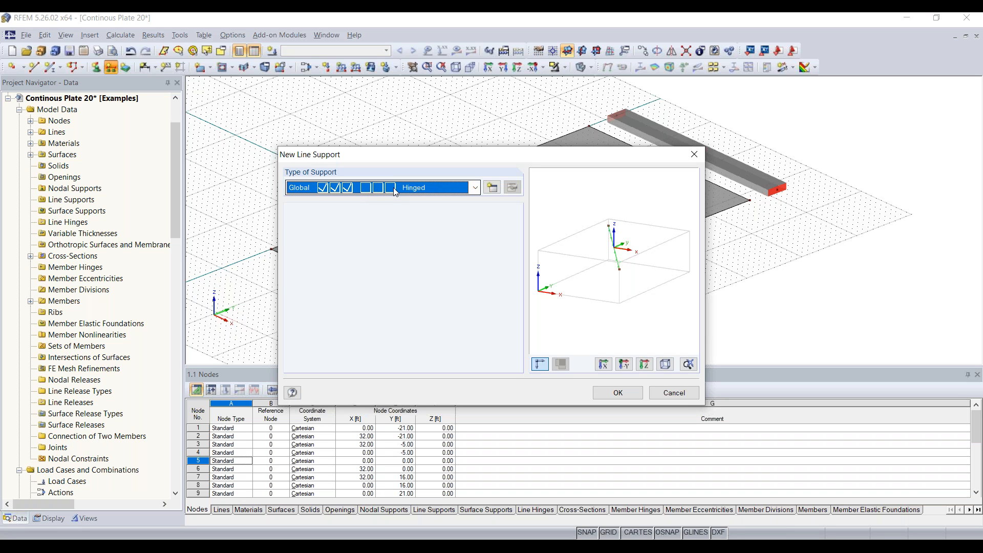
{"action": "left_click", "coordinate": [475, 188]}
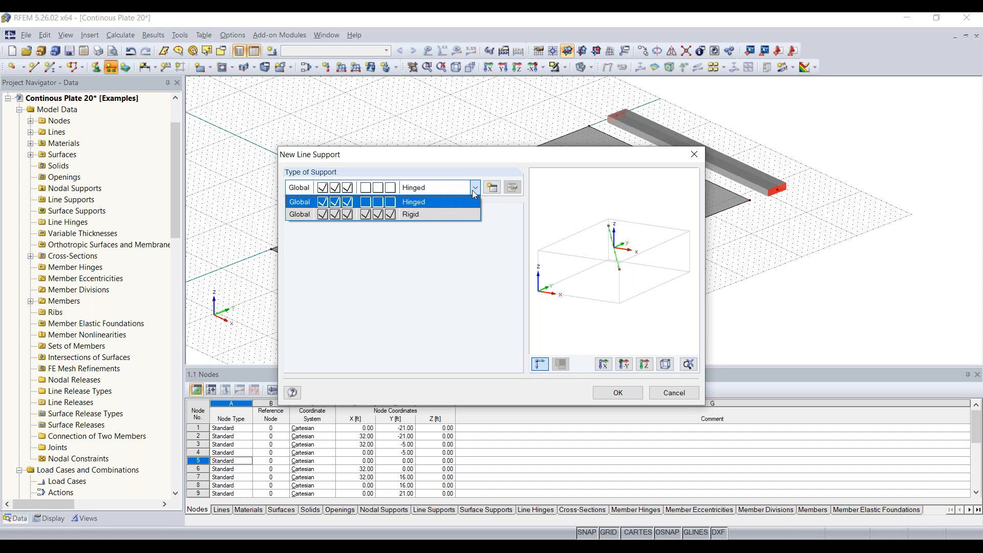
{"action": "left_click", "coordinate": [475, 188]}
{"action": "left_click", "coordinate": [474, 188]}
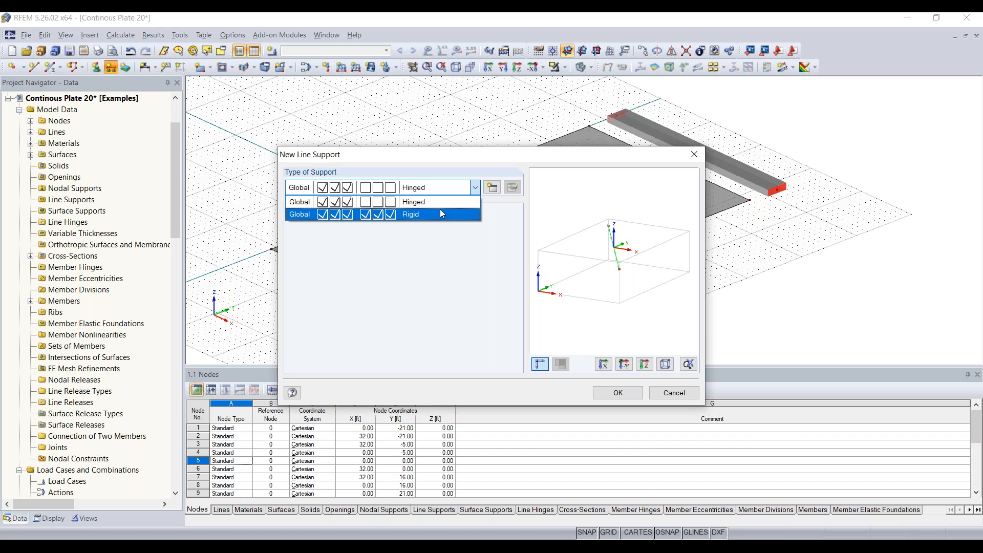
{"action": "left_click", "coordinate": [509, 211]}
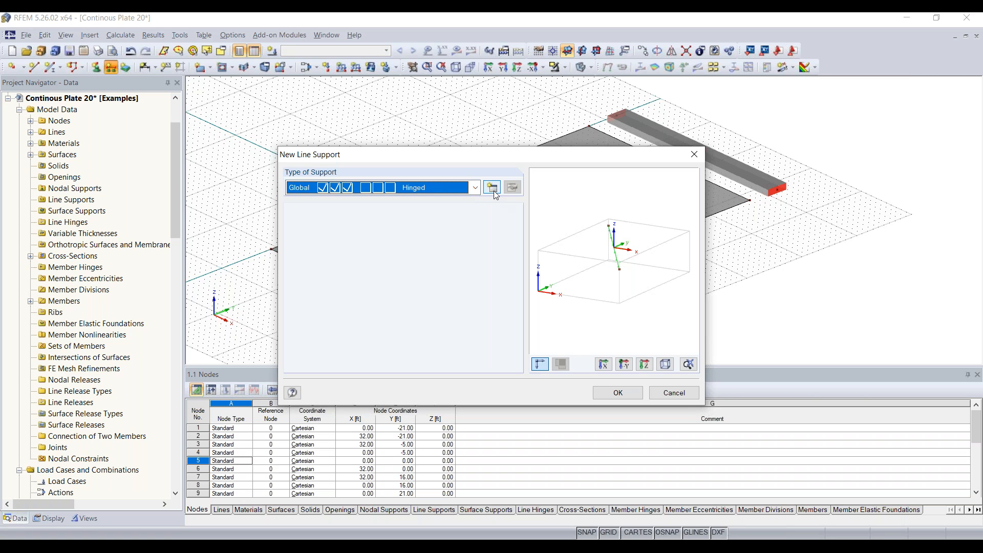
{"action": "left_click", "coordinate": [492, 188]}
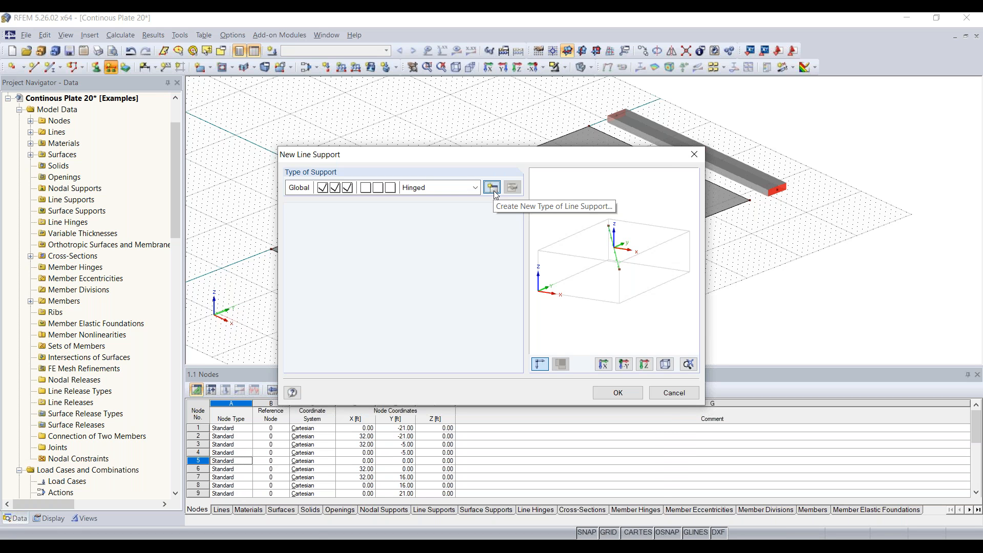
{"action": "left_click", "coordinate": [493, 189]}
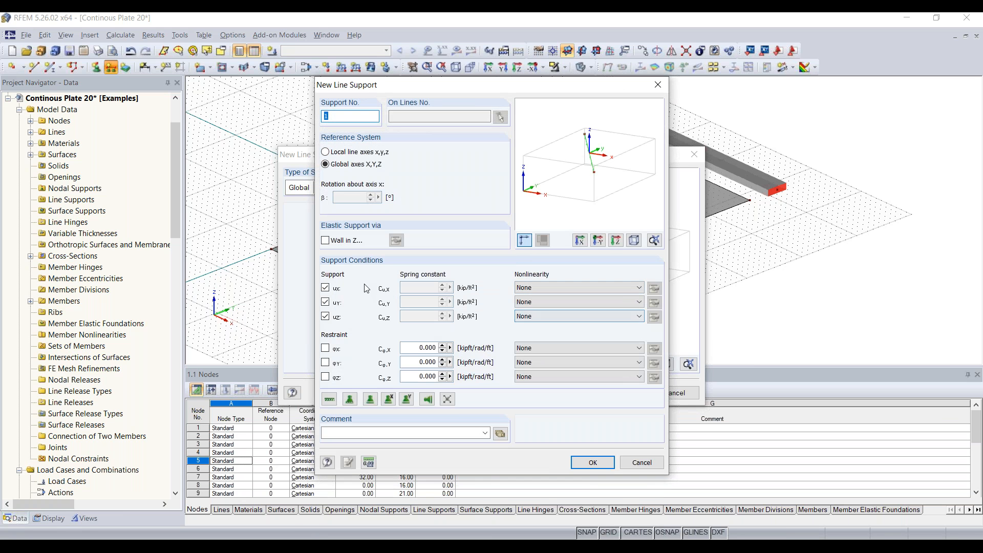
{"action": "left_click", "coordinate": [325, 288]}
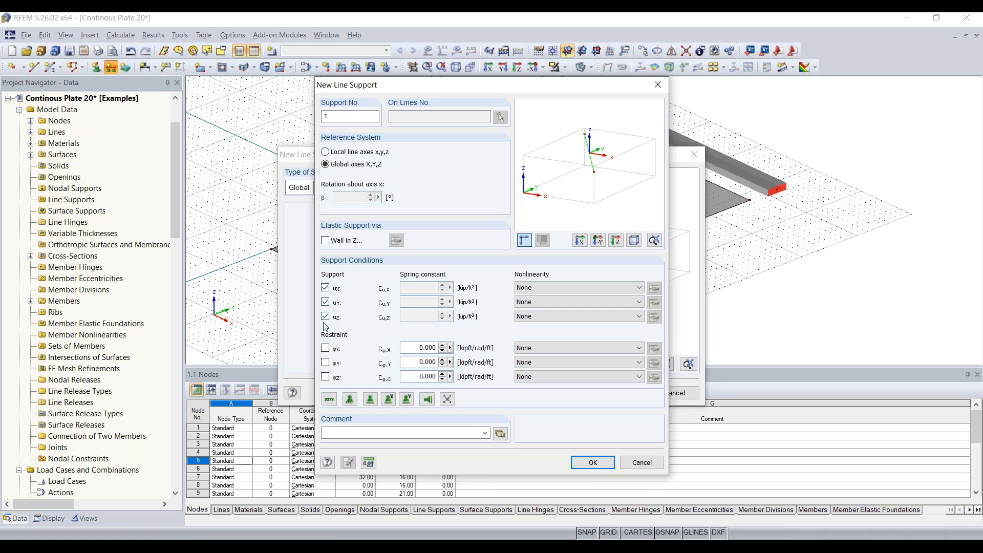
{"action": "left_click", "coordinate": [325, 288]}
{"action": "left_click", "coordinate": [591, 461]}
{"action": "left_click", "coordinate": [619, 396]}
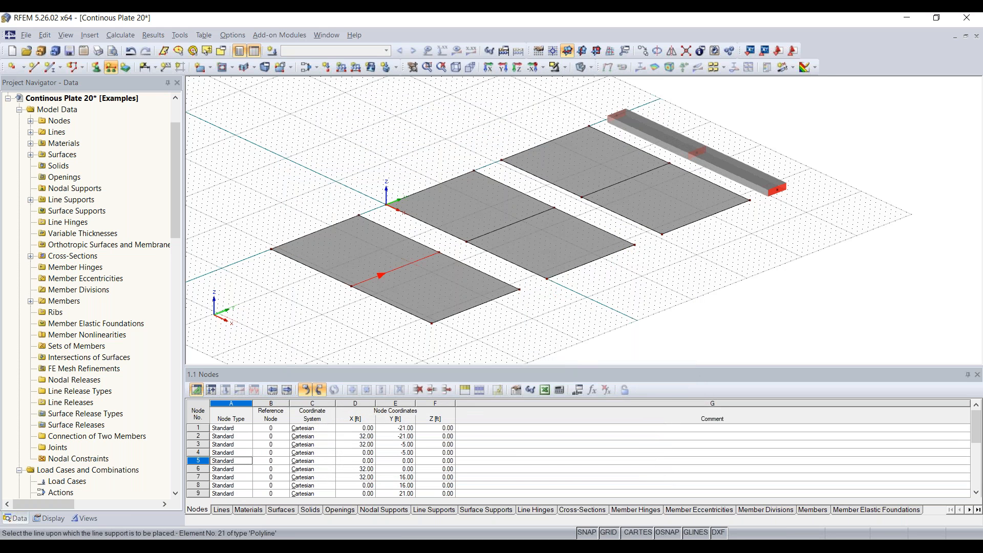
Assign the line support to each plate's middle line and its outer long edges.
{"action": "left_click", "coordinate": [382, 275]}
{"action": "left_click", "coordinate": [514, 223]}
{"action": "left_click", "coordinate": [628, 180]}
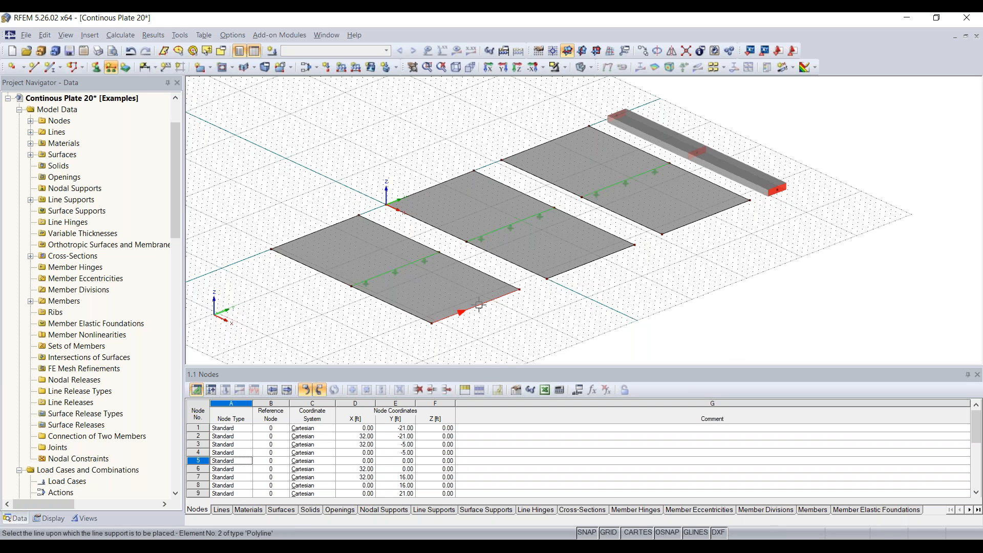
{"action": "left_click", "coordinate": [323, 228]}
{"action": "left_click", "coordinate": [420, 192]}
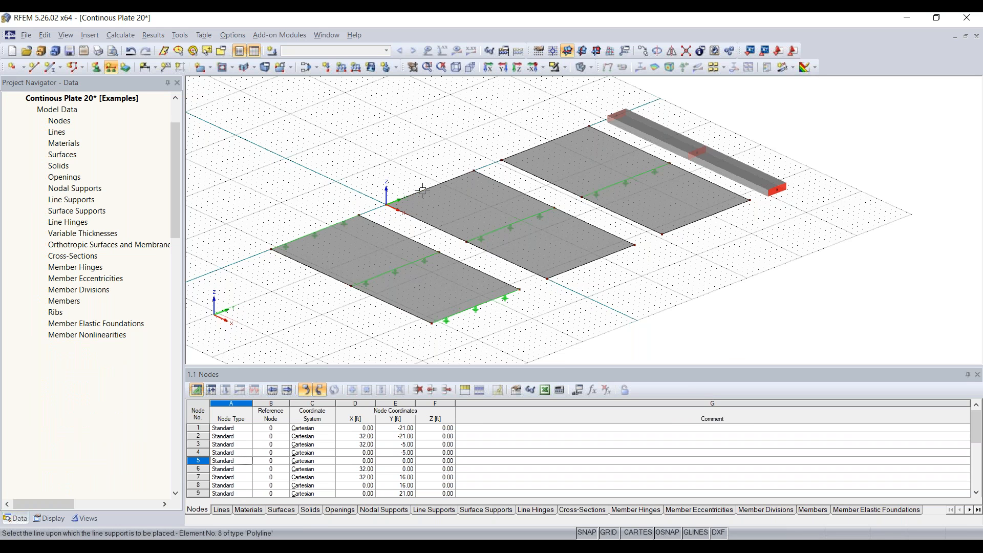
{"action": "left_click", "coordinate": [587, 261]}
{"action": "left_click", "coordinate": [708, 216]}
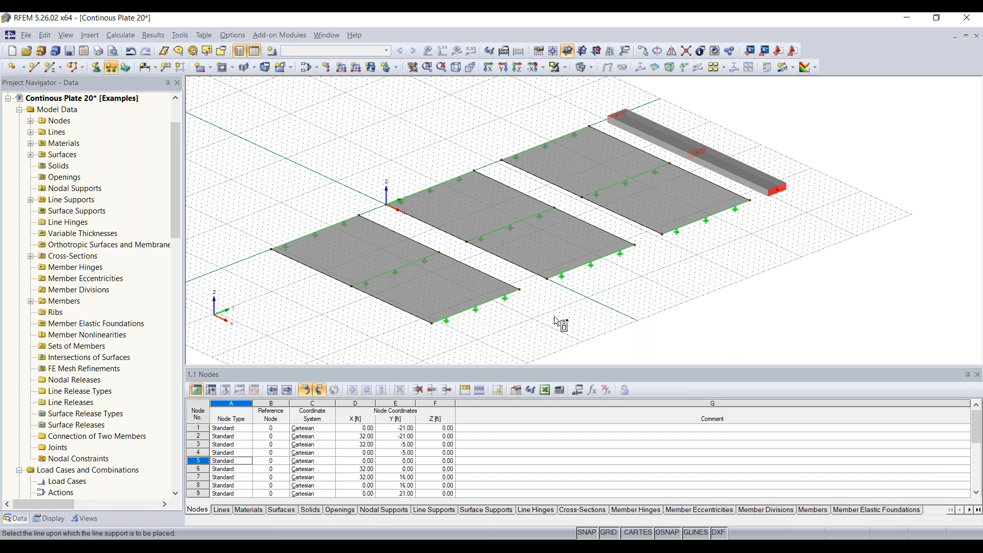
{"action": "key", "text": "Escape"}
{"action": "middle_click_drag", "start_coordinate": [732, 269], "coordinate": [682, 288]}
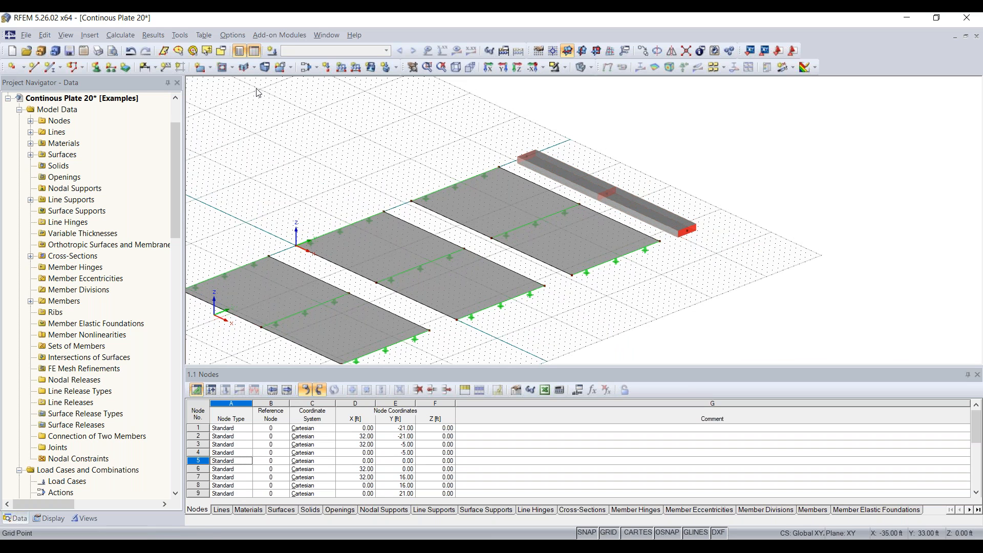
Place hinged nodal supports at beam end node 13 and the middle node 21.
{"action": "left_click", "coordinate": [97, 68]}
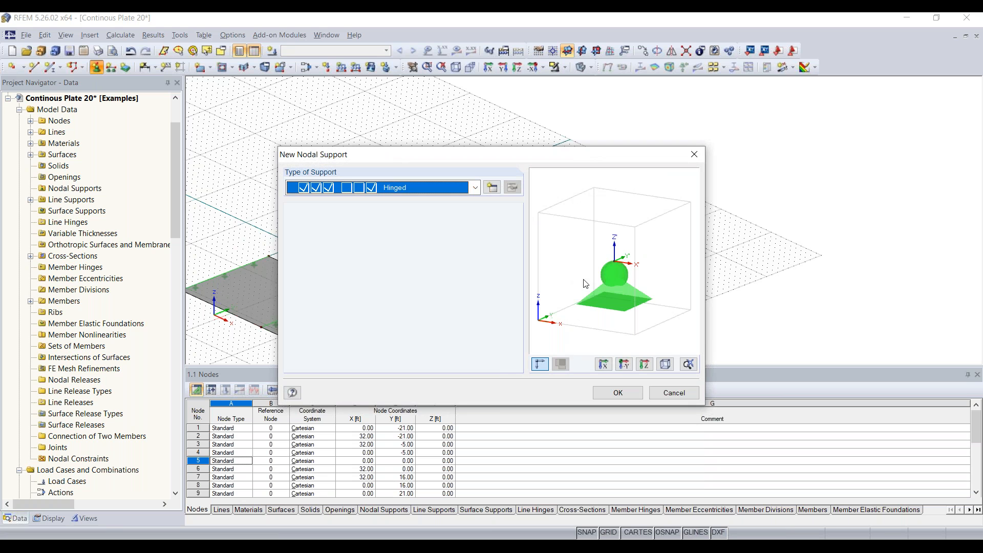
{"action": "left_click", "coordinate": [615, 392]}
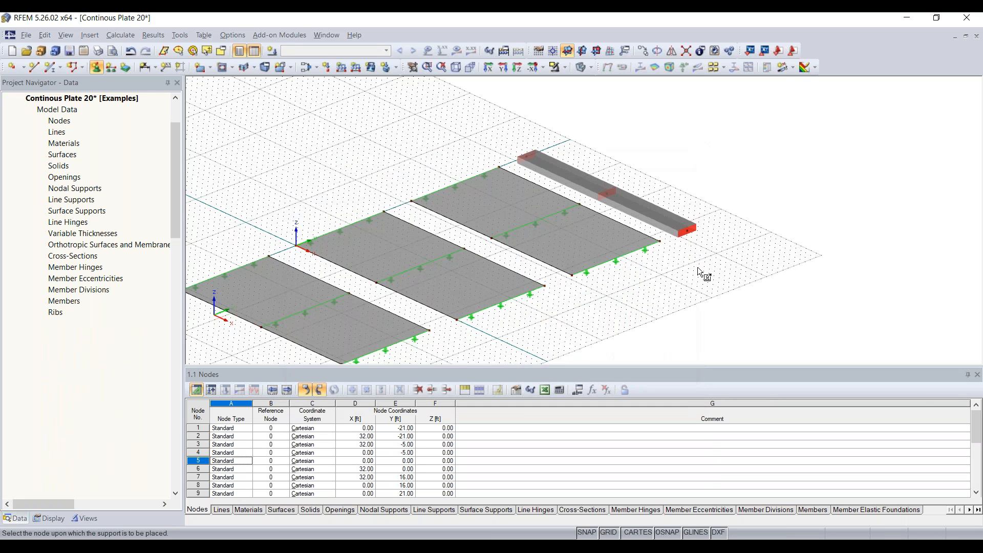
{"action": "left_click", "coordinate": [525, 156]}
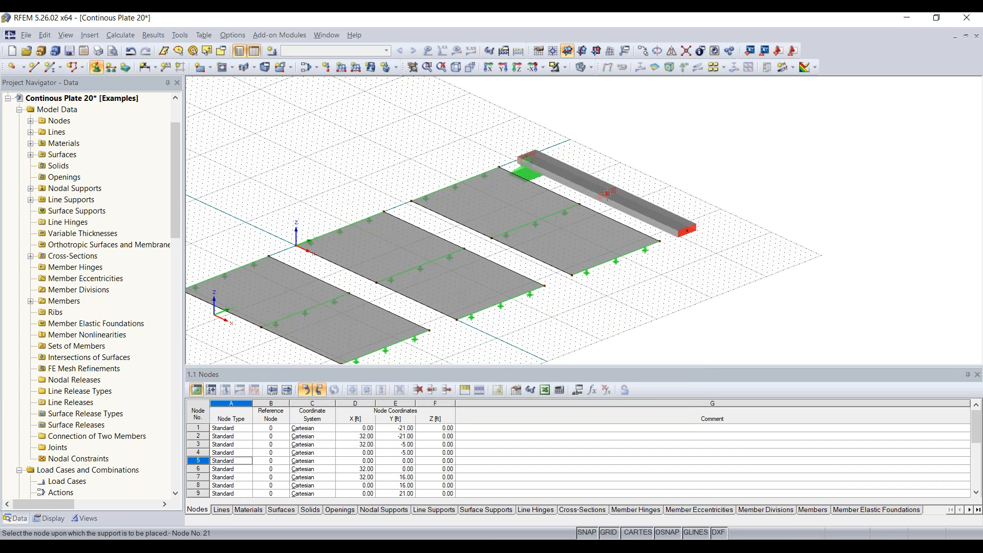
{"action": "left_click", "coordinate": [606, 194]}
{"action": "key", "text": "Escape"}
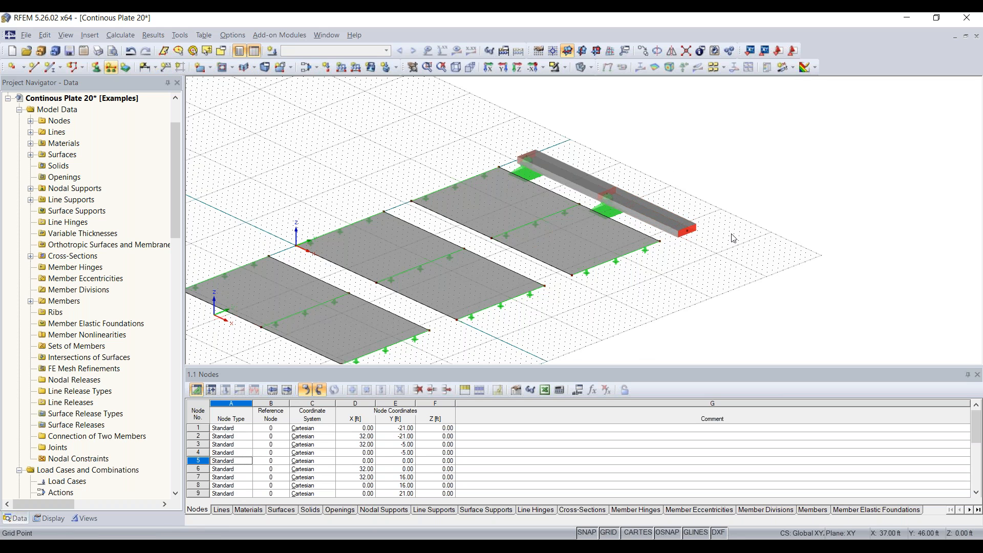
{"action": "scroll", "coordinate": [654, 272], "scroll_direction": "up", "scroll_amount": 3}
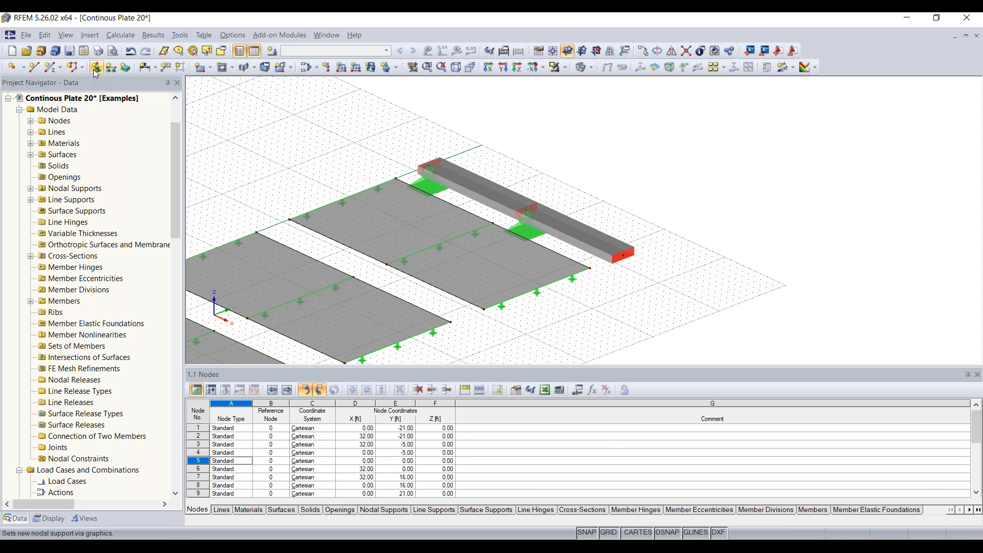
Display the members' local axis systems while leaving the lines' local axes hidden.
{"action": "right_click", "coordinate": [598, 236]}
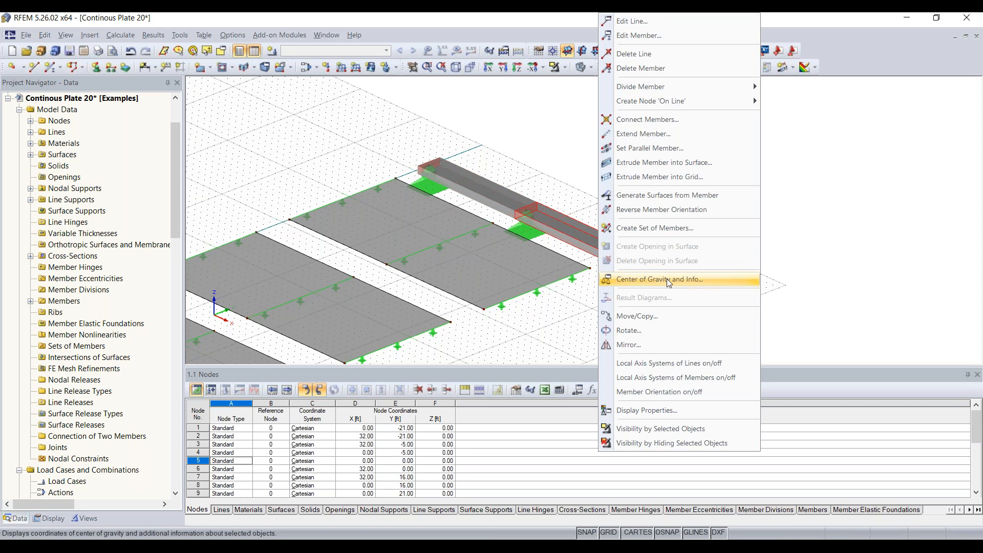
{"action": "left_click", "coordinate": [670, 364]}
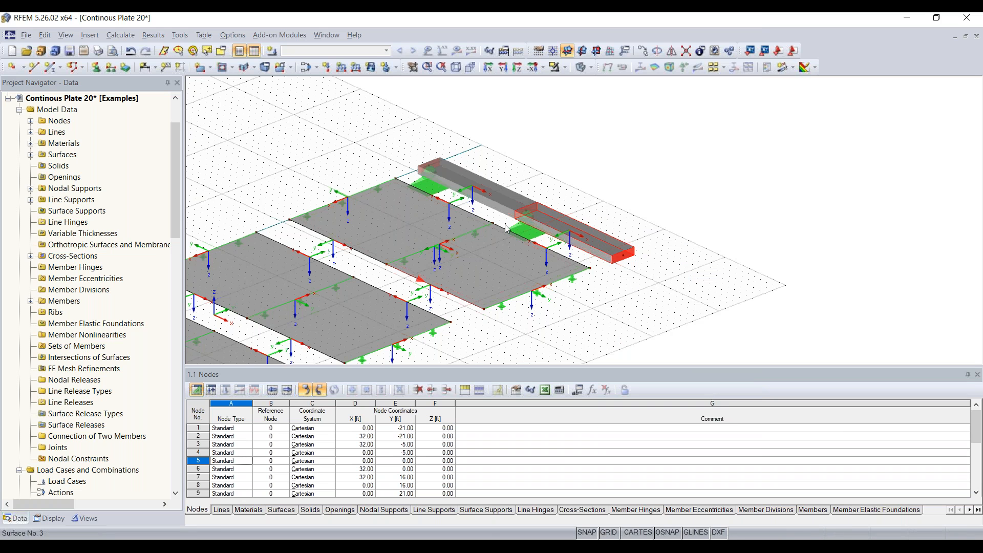
{"action": "right_click", "coordinate": [587, 241]}
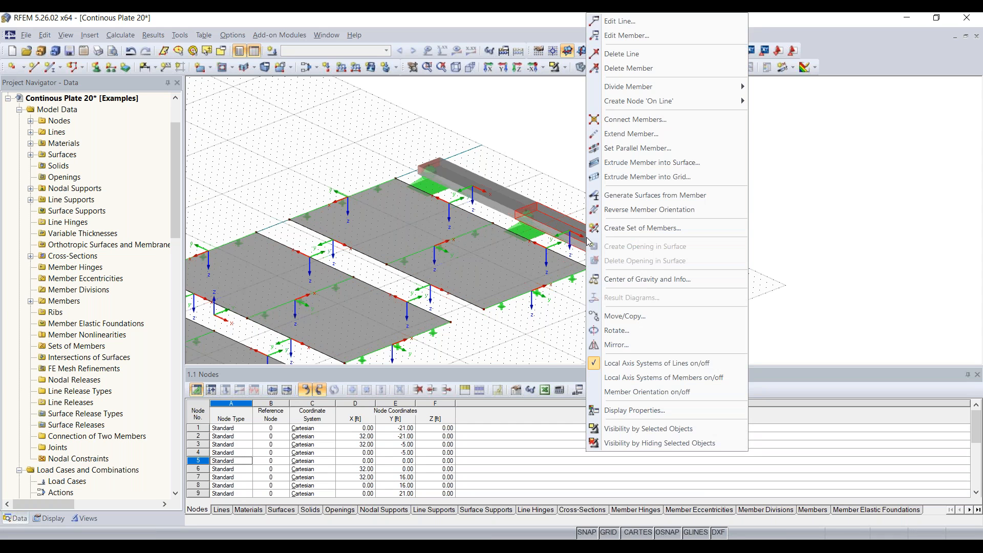
{"action": "left_click", "coordinate": [666, 377]}
{"action": "right_click", "coordinate": [600, 264]}
{"action": "left_click", "coordinate": [680, 424]}
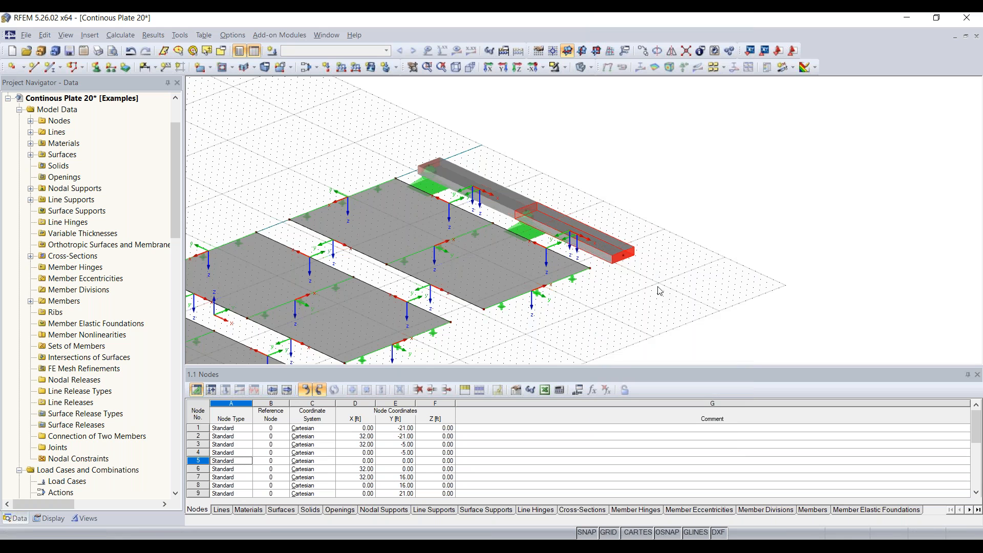
{"action": "scroll", "coordinate": [577, 232], "scroll_direction": "up", "scroll_amount": 1}
{"action": "scroll", "coordinate": [577, 232], "scroll_direction": "up", "scroll_amount": 3}
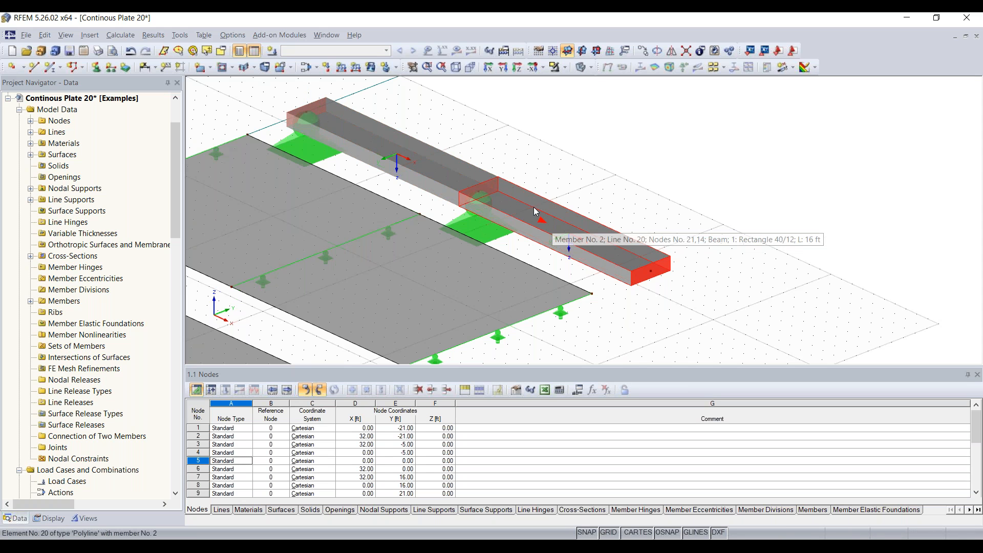
{"action": "scroll", "coordinate": [481, 180], "scroll_direction": "down", "scroll_amount": 2}
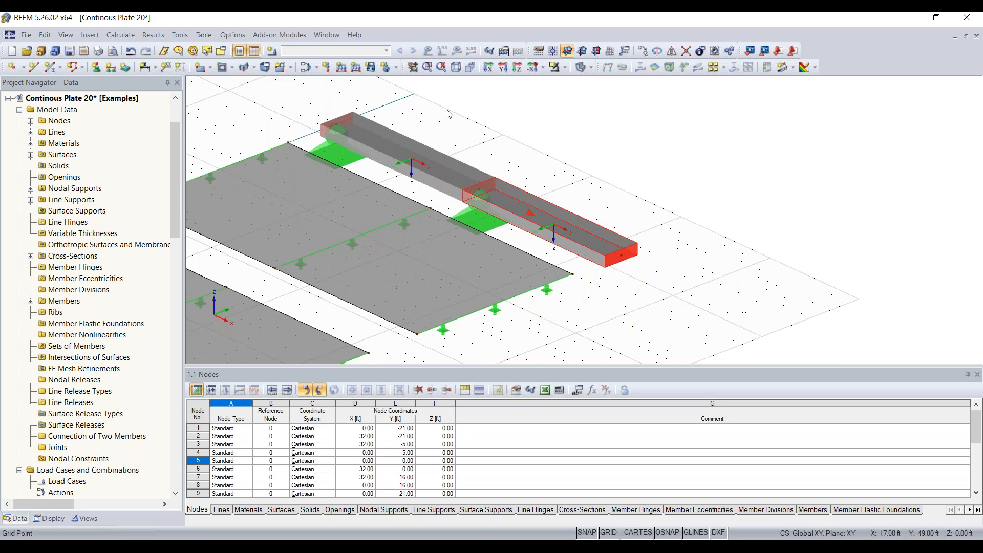
Support beam node 14 with new nodal support type 2, which also restrains rotation about X.
{"action": "left_click", "coordinate": [95, 72]}
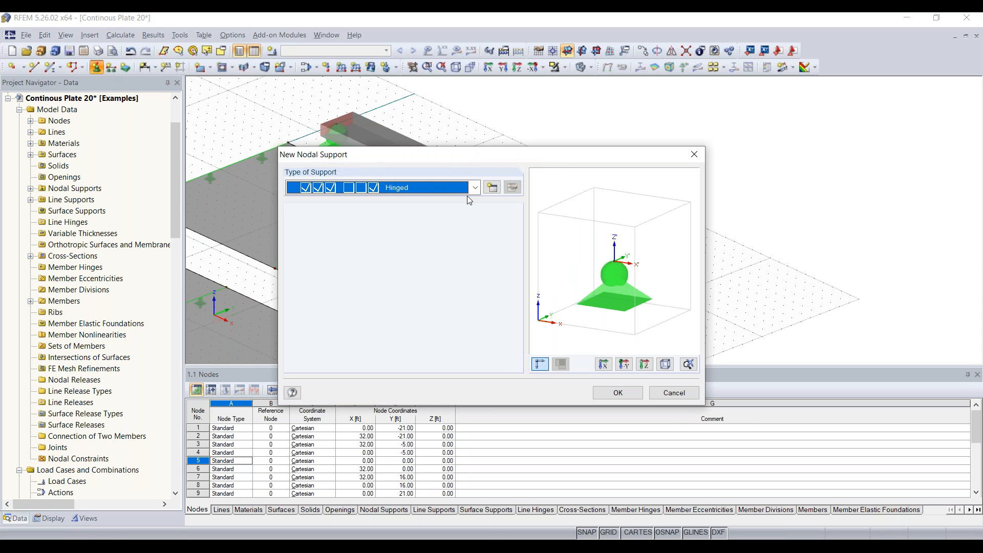
{"action": "left_click", "coordinate": [492, 188]}
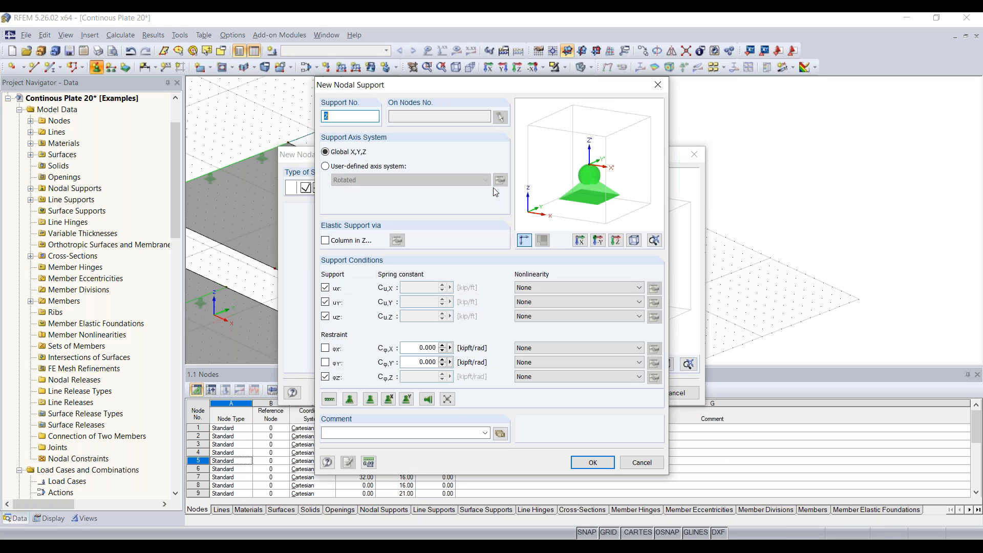
{"action": "left_click", "coordinate": [325, 350]}
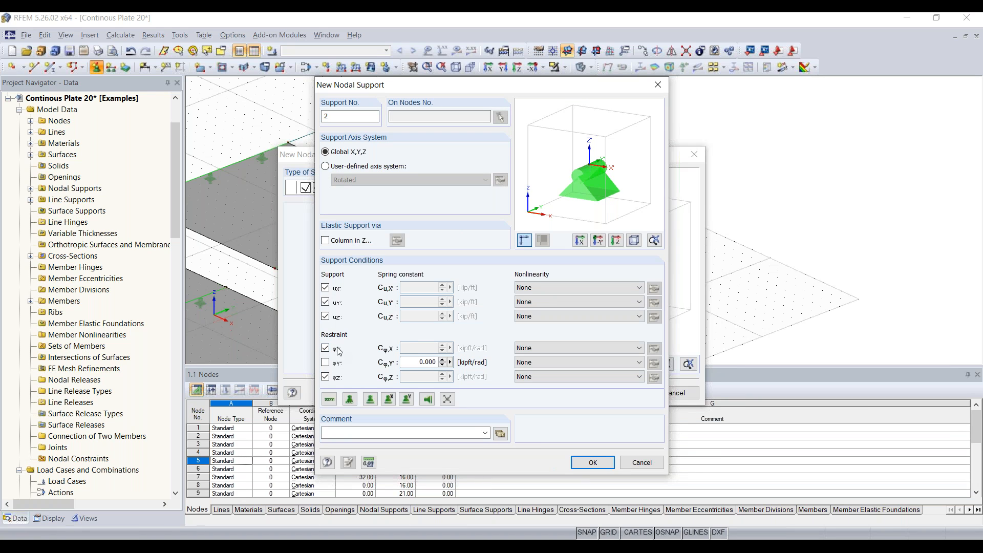
{"action": "left_click", "coordinate": [592, 462]}
{"action": "left_click", "coordinate": [618, 393]}
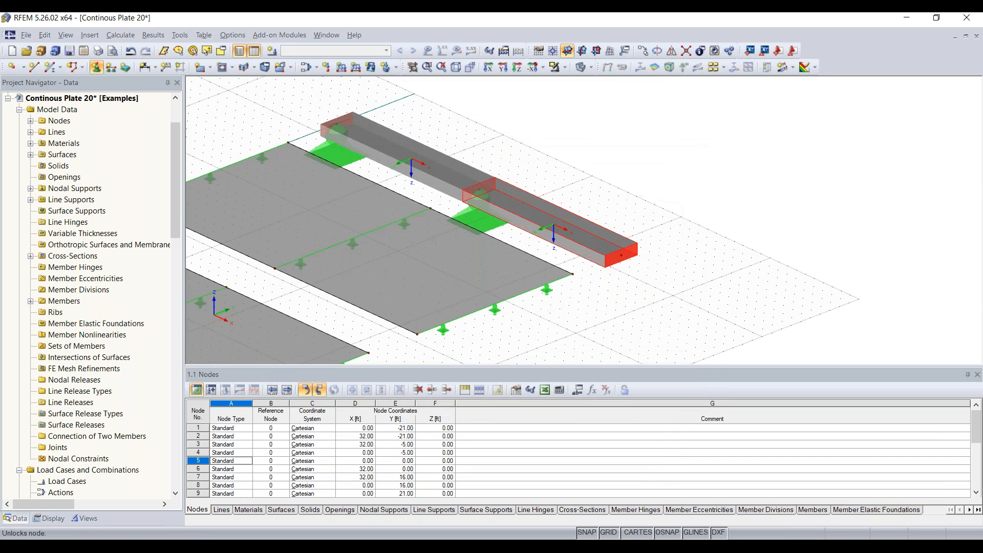
{"action": "left_click", "coordinate": [621, 254]}
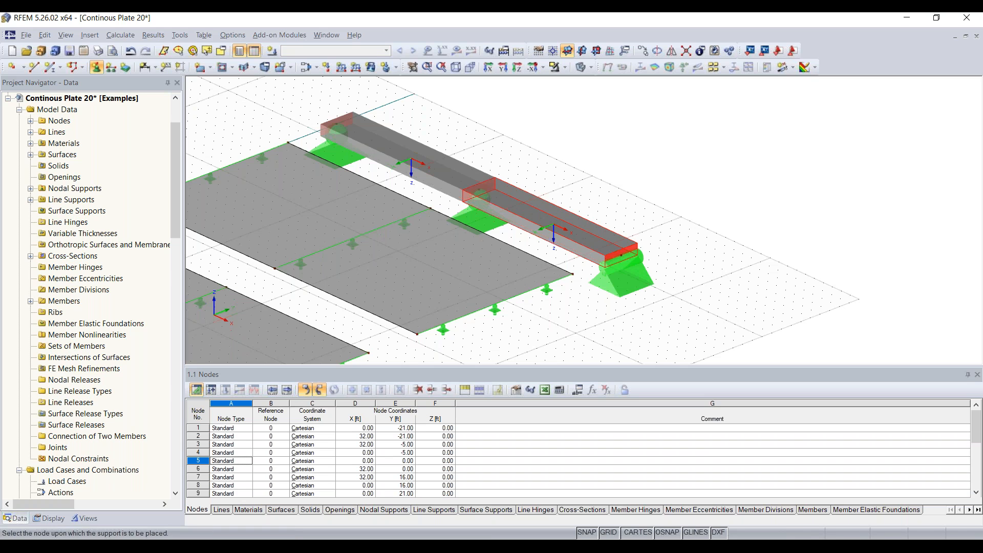
{"action": "key", "text": "Escape"}
{"action": "middle_click_drag", "start_coordinate": [722, 272], "coordinate": [496, 114], "text": "ctrl"}
{"action": "scroll", "coordinate": [509, 274], "scroll_direction": "up", "scroll_amount": 5}
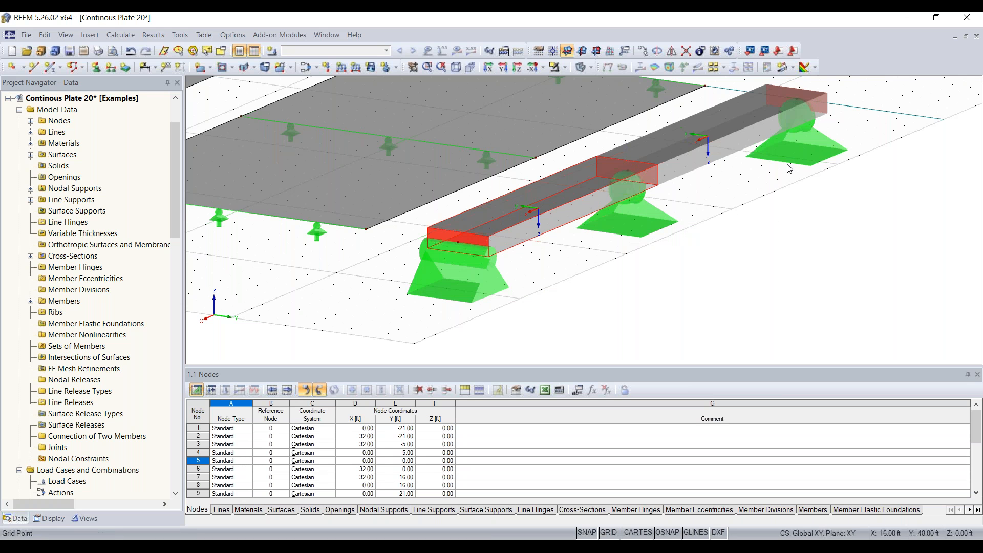
{"action": "scroll", "coordinate": [629, 238], "scroll_direction": "down", "scroll_amount": 8}
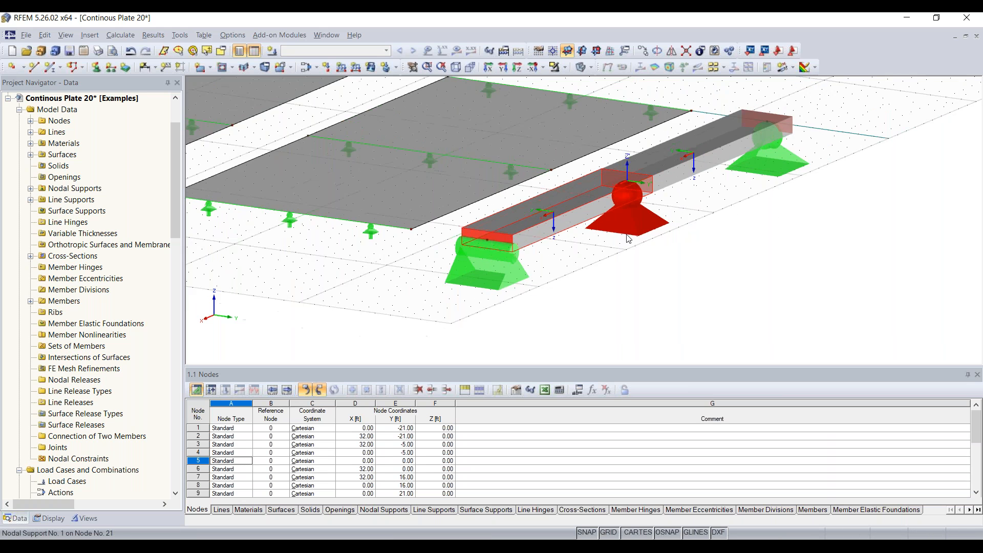
{"action": "middle_click_drag", "start_coordinate": [477, 290], "coordinate": [894, 328]}
{"action": "scroll", "coordinate": [516, 263], "scroll_direction": "down", "scroll_amount": 1}
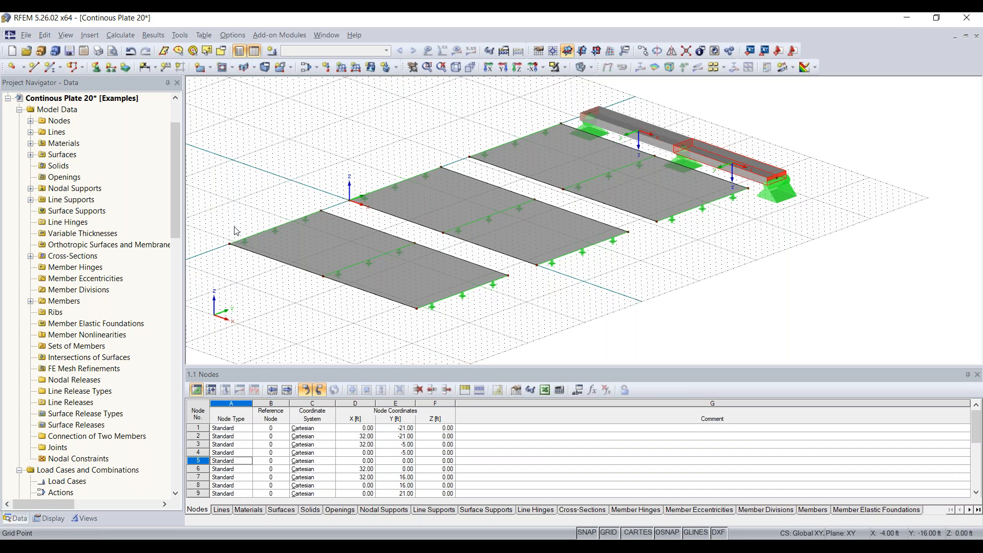
Create load case LC1 'Test' with self-weight off and keep it as the current load case.
{"action": "left_click", "coordinate": [271, 52]}
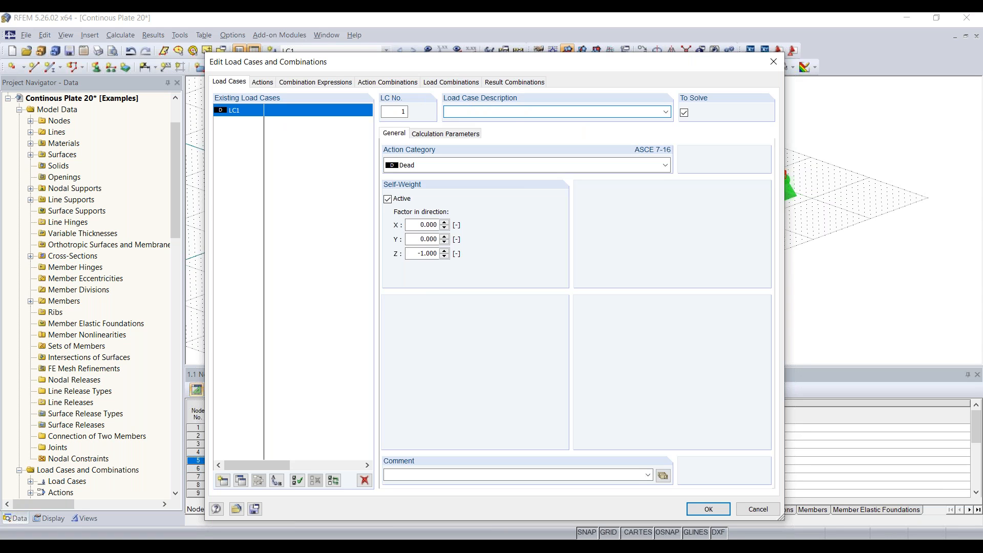
{"action": "type", "text": "Test"}
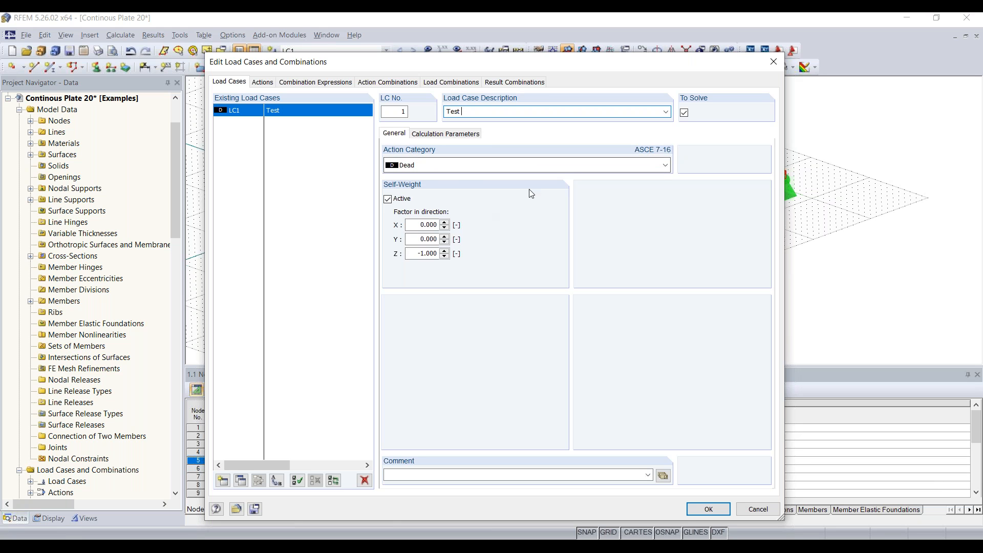
{"action": "mouse_move", "coordinate": [426, 67]}
{"action": "left_mouse_down"}
{"action": "mouse_move", "coordinate": [428, 234]}
{"action": "mouse_move", "coordinate": [435, 105]}
{"action": "mouse_move", "coordinate": [416, 56]}
{"action": "mouse_move", "coordinate": [426, 57]}
{"action": "left_mouse_up"}
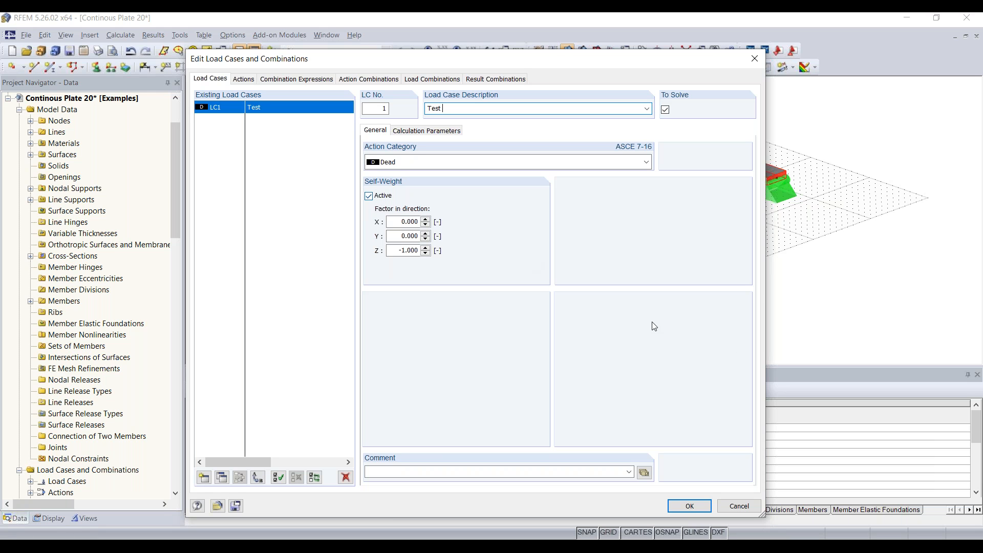
{"action": "left_click_drag", "start_coordinate": [557, 59], "coordinate": [510, 64]}
{"action": "left_click", "coordinate": [358, 200]}
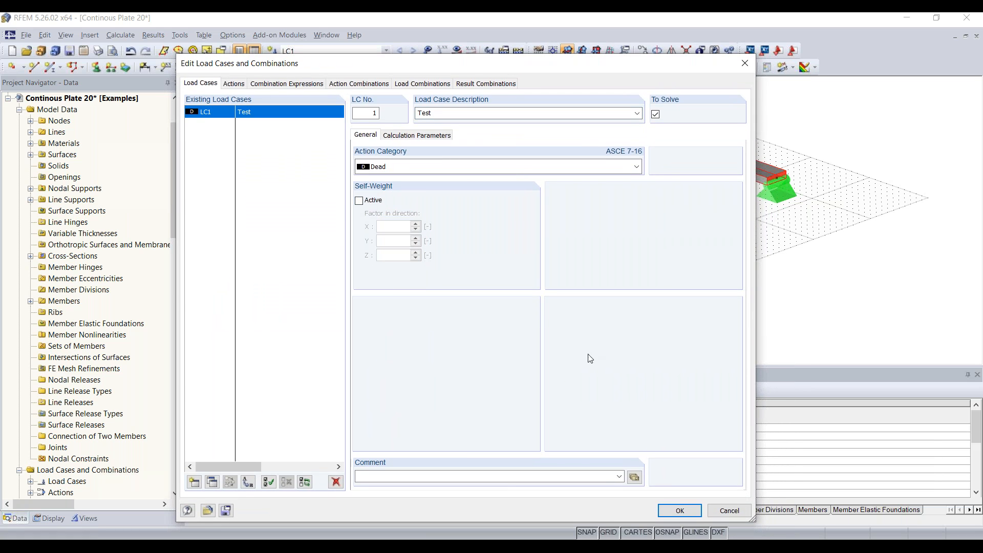
{"action": "left_click", "coordinate": [681, 511]}
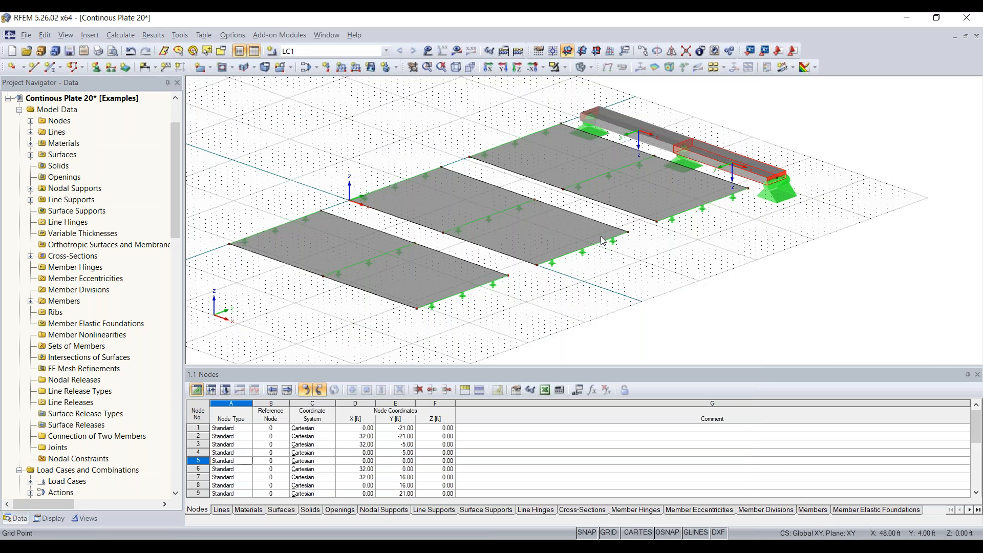
{"action": "left_click", "coordinate": [335, 52]}
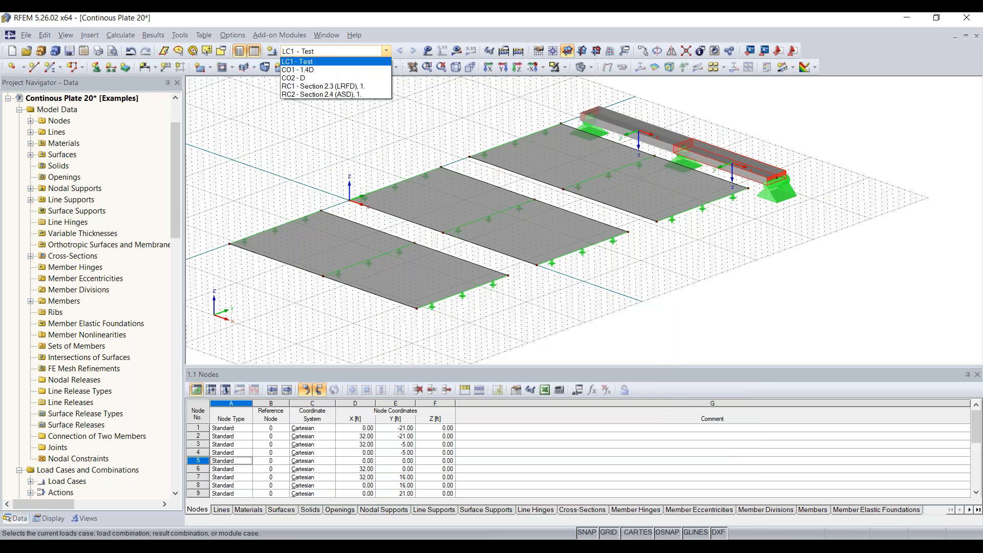
{"action": "left_click", "coordinate": [306, 62]}
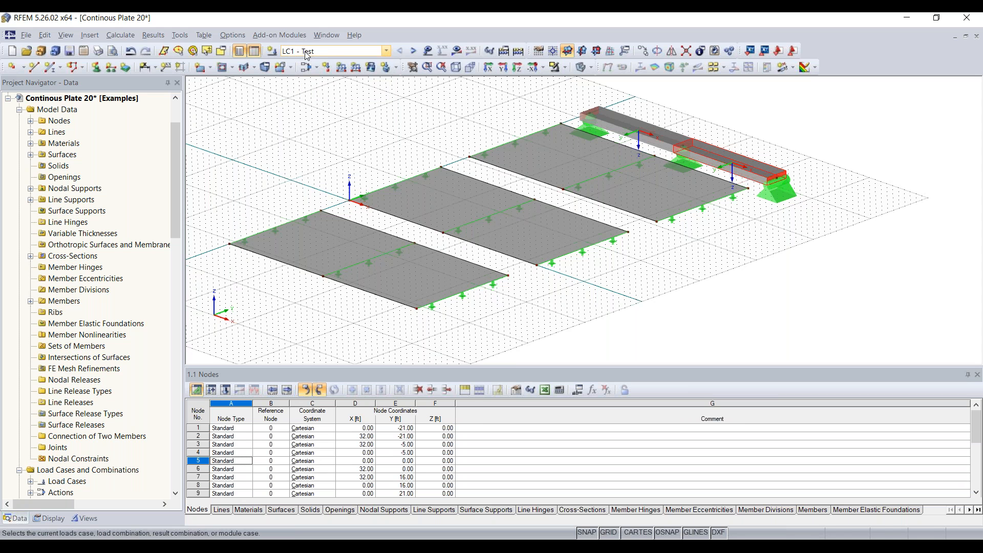
{"action": "scroll", "coordinate": [371, 149], "scroll_direction": "down", "scroll_amount": 1}
{"action": "mouse_move", "coordinate": [372, 149]}
{"action": "middle_mouse_down"}
{"action": "mouse_move", "coordinate": [391, 161]}
{"action": "mouse_move", "coordinate": [379, 159]}
{"action": "middle_mouse_up"}
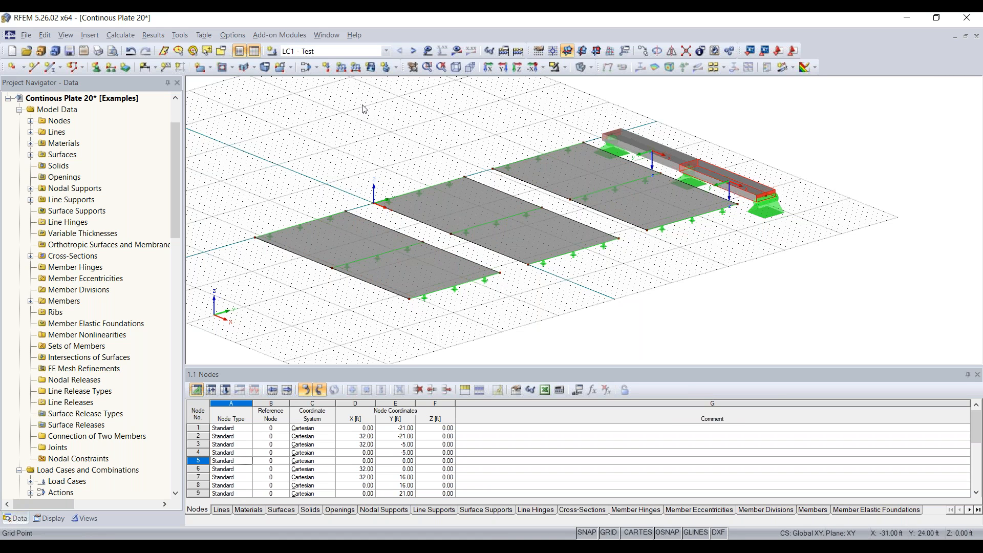
Define a uniform surface load of -0.210 ksf in direction ZL.
{"action": "left_click", "coordinate": [371, 68]}
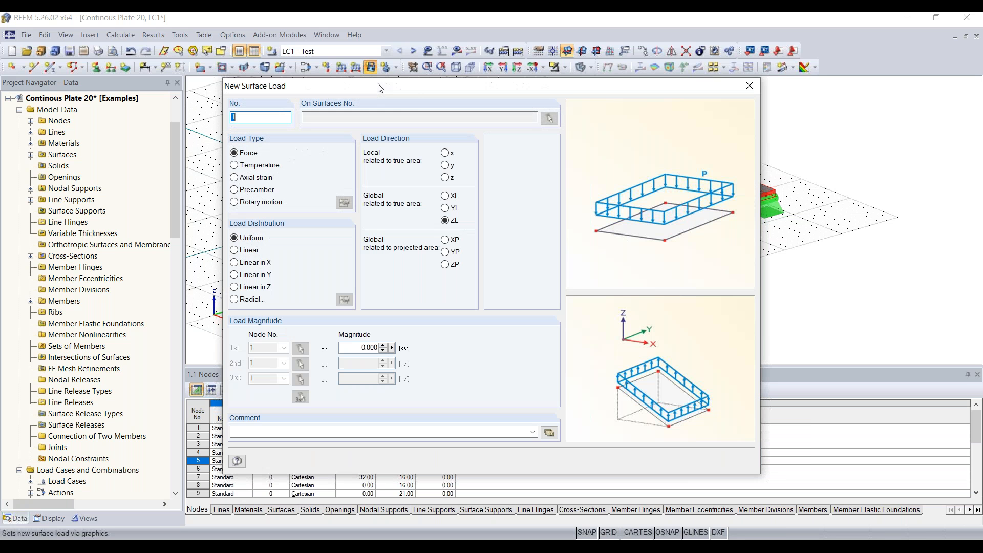
{"action": "mouse_move", "coordinate": [360, 94]}
{"action": "left_mouse_down"}
{"action": "mouse_move", "coordinate": [384, 103]}
{"action": "mouse_move", "coordinate": [363, 101]}
{"action": "left_mouse_up"}
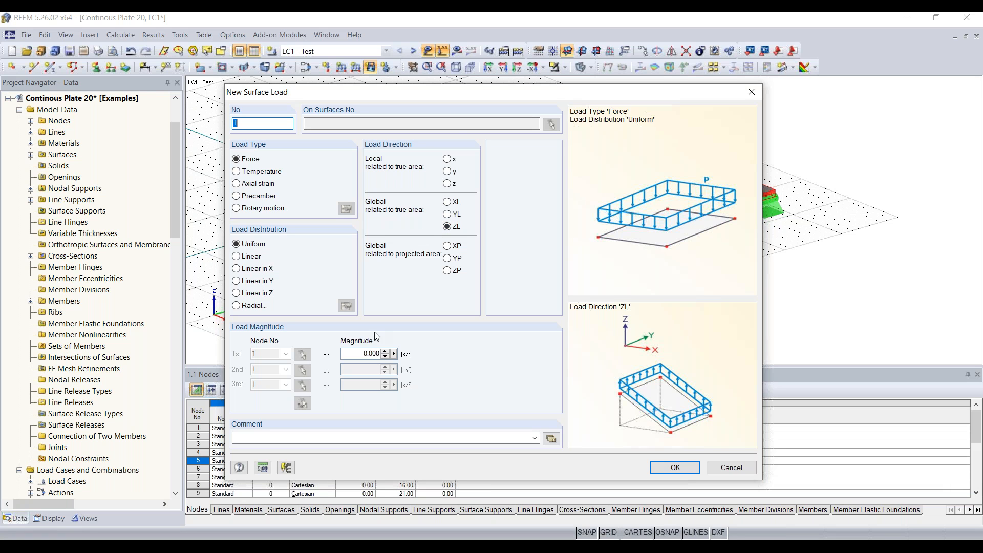
{"action": "left_click", "coordinate": [367, 353]}
{"action": "type", "text": "-0"}
{"action": "key", "text": "BackSpace"}
{"action": "key", "text": "BackSpace"}
{"action": "type", "text": "0.210"}
{"action": "left_click", "coordinate": [674, 468]}
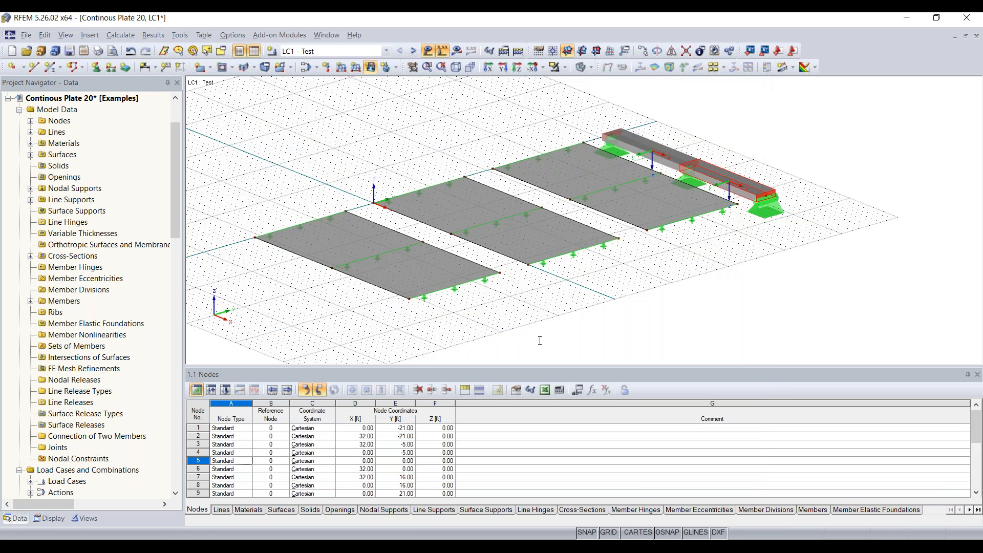
Apply the -0.210 ksf surface load to all three plates.
{"action": "left_click", "coordinate": [425, 267]}
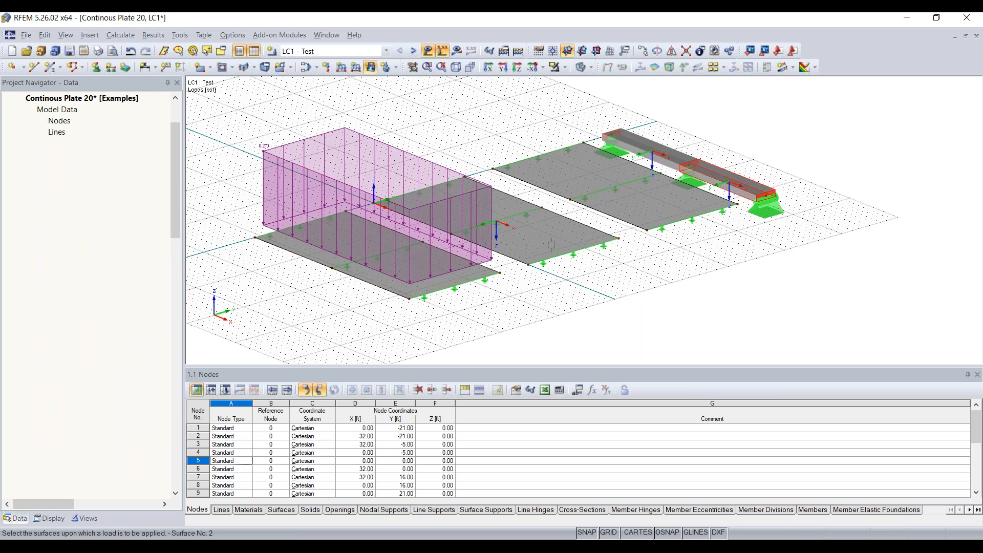
{"action": "left_click", "coordinate": [551, 245]}
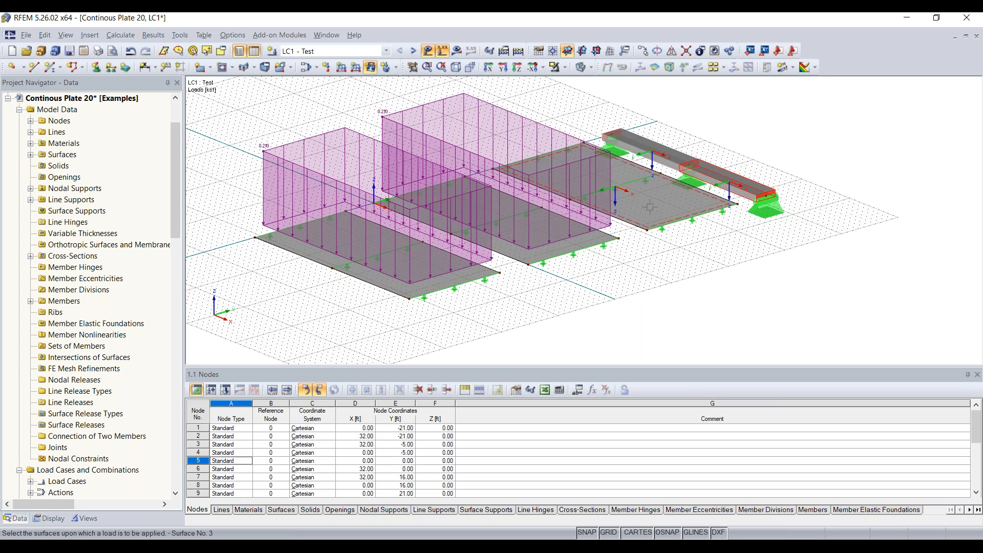
{"action": "left_click", "coordinate": [620, 197]}
{"action": "key", "text": "Escape"}
{"action": "middle_click_drag", "start_coordinate": [816, 247], "coordinate": [396, 277], "text": "ctrl"}
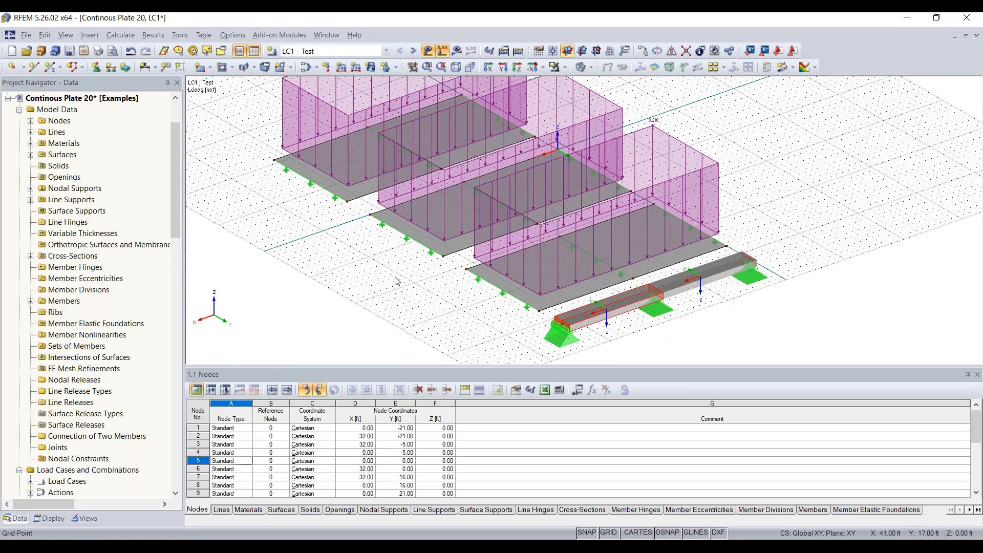
{"action": "right_click", "coordinate": [396, 277]}
{"action": "left_click", "coordinate": [706, 341]}
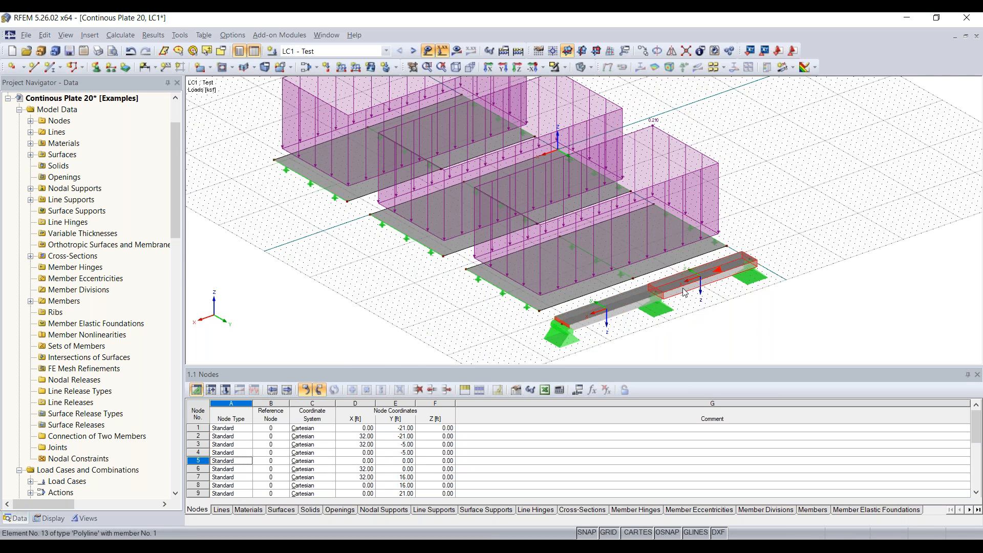
{"action": "scroll", "coordinate": [646, 299], "scroll_direction": "up", "scroll_amount": 3}
{"action": "mouse_move", "coordinate": [629, 268]}
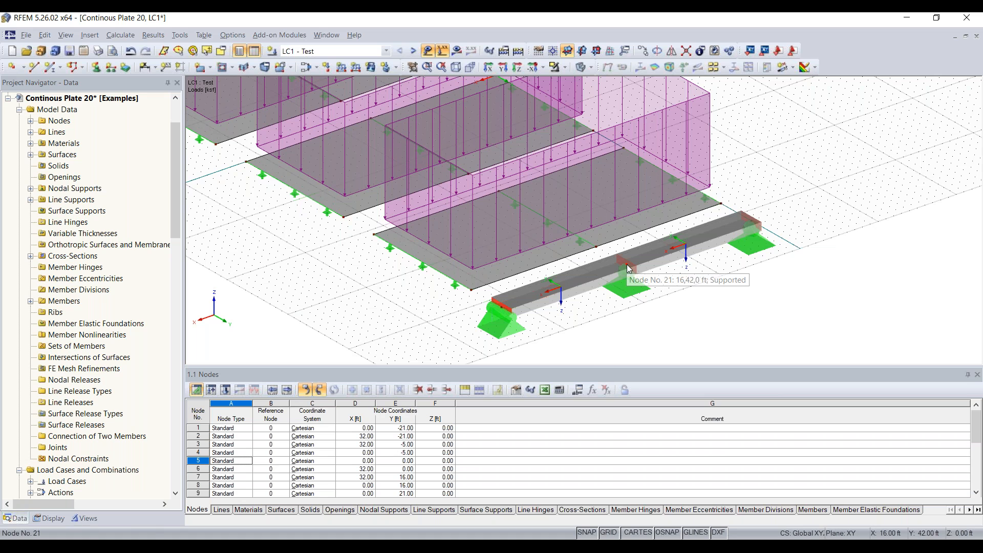
Define a uniform member load p of -0.210 kip/ft in Global ZL.
{"action": "left_click", "coordinate": [341, 67]}
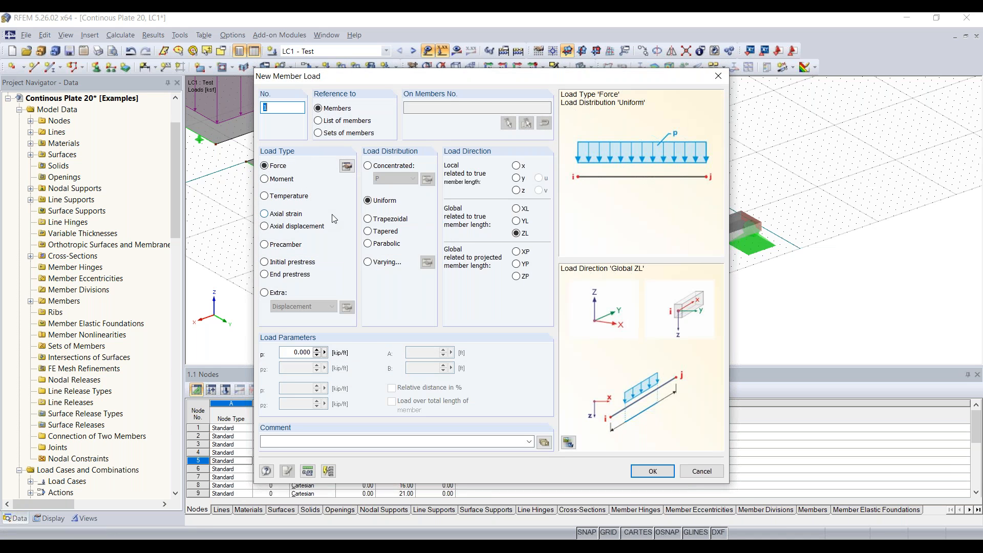
{"action": "mouse_move", "coordinate": [417, 77]}
{"action": "left_mouse_down"}
{"action": "mouse_move", "coordinate": [405, 112]}
{"action": "mouse_move", "coordinate": [406, 75]}
{"action": "left_mouse_up"}
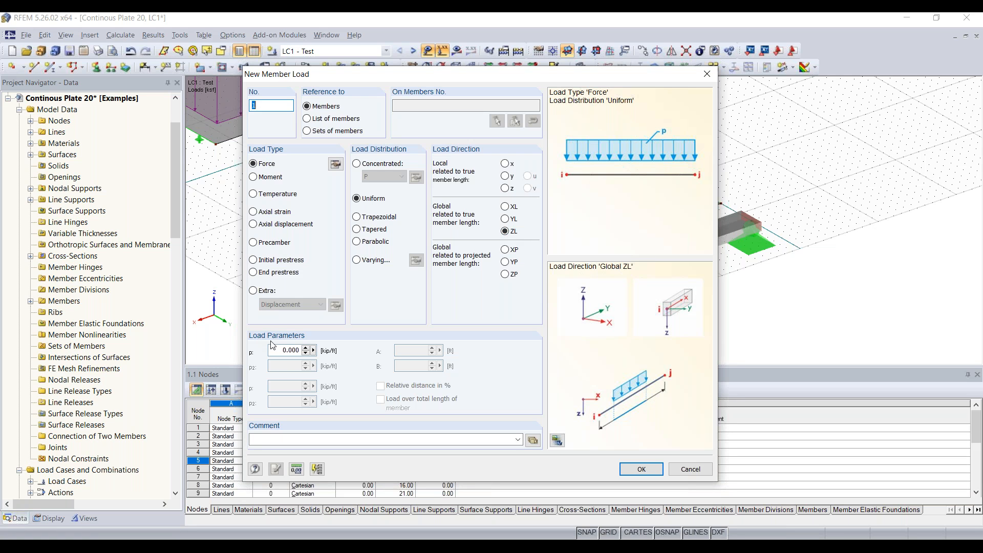
{"action": "left_click", "coordinate": [289, 350]}
{"action": "type", "text": "-"}
{"action": "type", "text": "0.210"}
{"action": "left_click", "coordinate": [641, 469]}
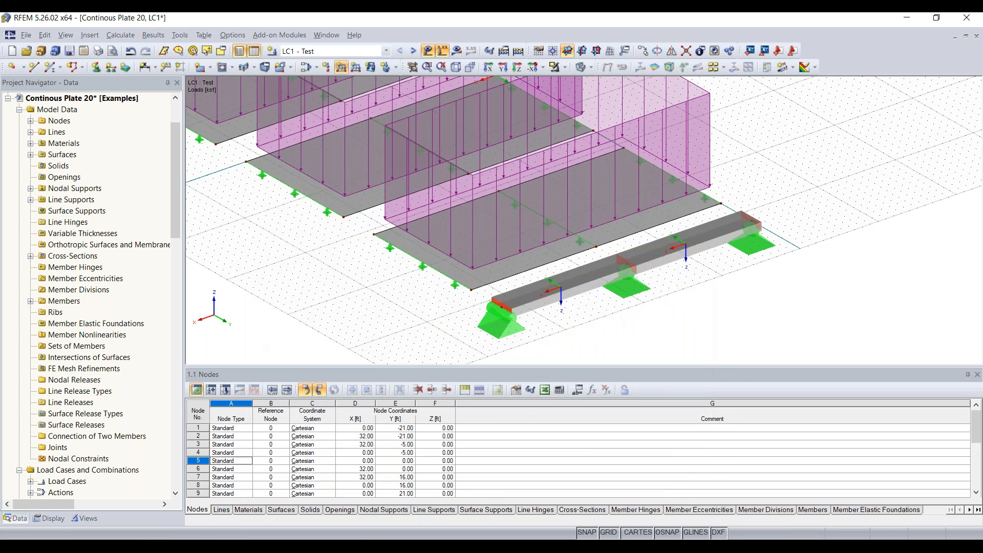
Apply the -0.210 kip/ft member load to both beam members.
{"action": "left_click", "coordinate": [657, 254]}
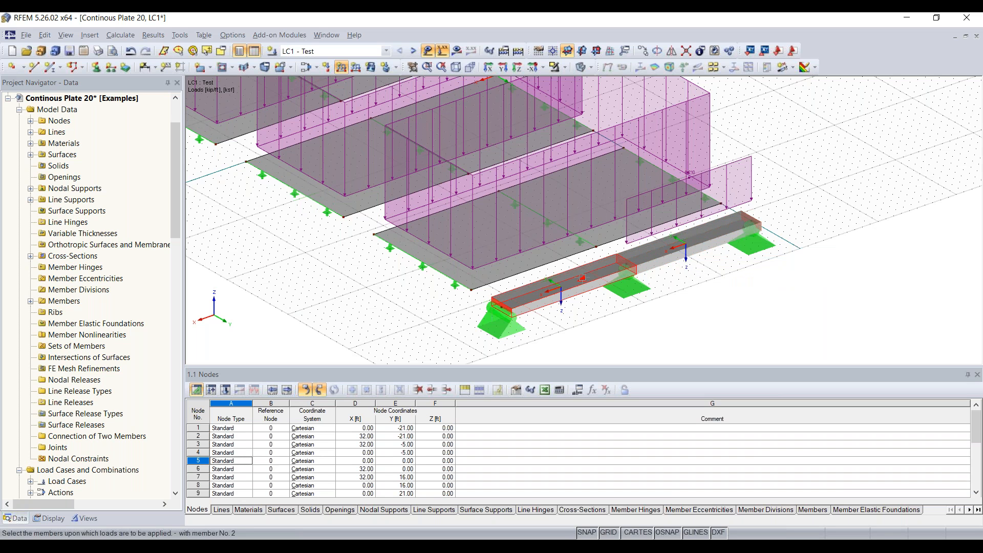
{"action": "left_click", "coordinate": [582, 278]}
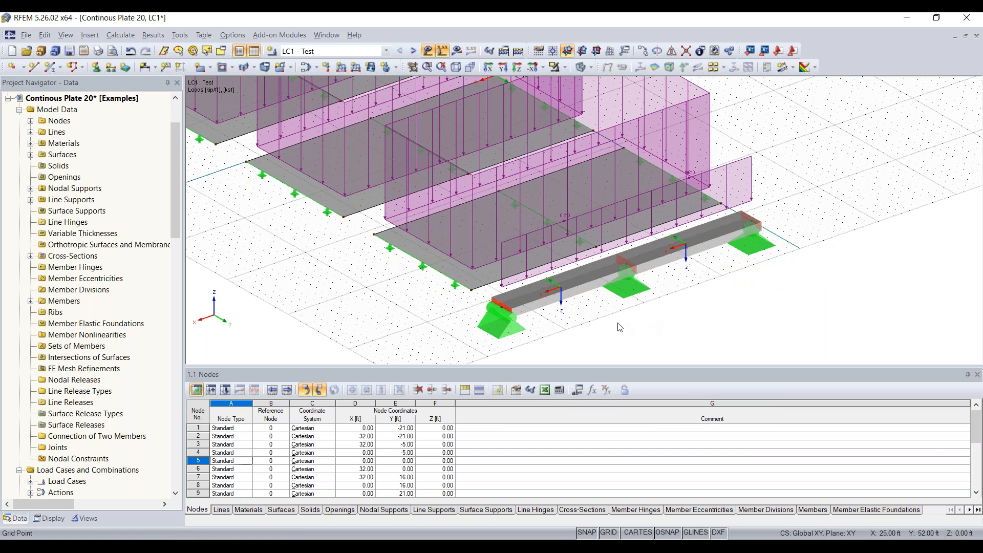
{"action": "middle_click_drag", "start_coordinate": [605, 333], "coordinate": [730, 310], "text": "ctrl"}
{"action": "scroll", "coordinate": [637, 240], "scroll_direction": "up", "scroll_amount": 3}
{"action": "scroll", "coordinate": [802, 281], "scroll_direction": "down", "scroll_amount": 2}
{"action": "middle_click_drag", "start_coordinate": [803, 289], "coordinate": [732, 261], "text": "ctrl"}
{"action": "scroll", "coordinate": [744, 279], "scroll_direction": "down", "scroll_amount": 5}
{"action": "middle_click_drag", "start_coordinate": [652, 287], "coordinate": [656, 310], "text": "ctrl"}
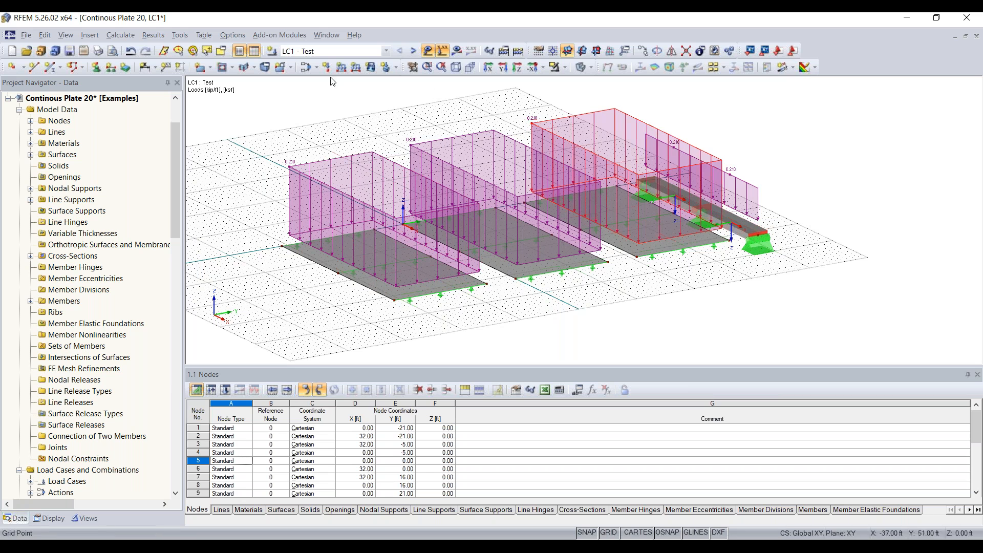
Hide the load diagrams and reframe the view on the plates.
{"action": "left_click", "coordinate": [428, 52]}
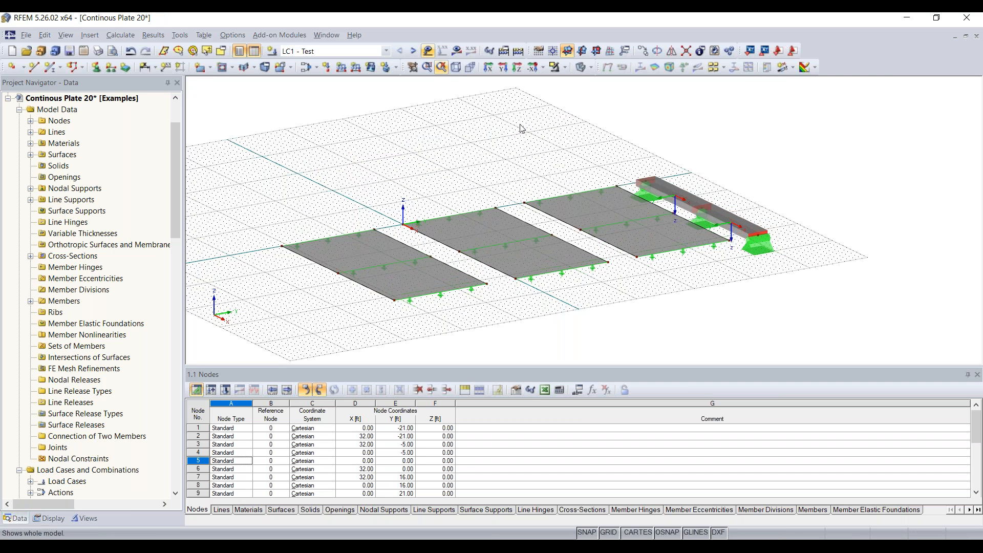
{"action": "middle_click_drag", "start_coordinate": [630, 303], "coordinate": [674, 312], "text": "ctrl"}
{"action": "scroll", "coordinate": [436, 280], "scroll_direction": "up", "scroll_amount": 3}
{"action": "middle_click_drag", "start_coordinate": [428, 283], "coordinate": [322, 182]}
{"action": "scroll", "coordinate": [322, 183], "scroll_direction": "down", "scroll_amount": 2}
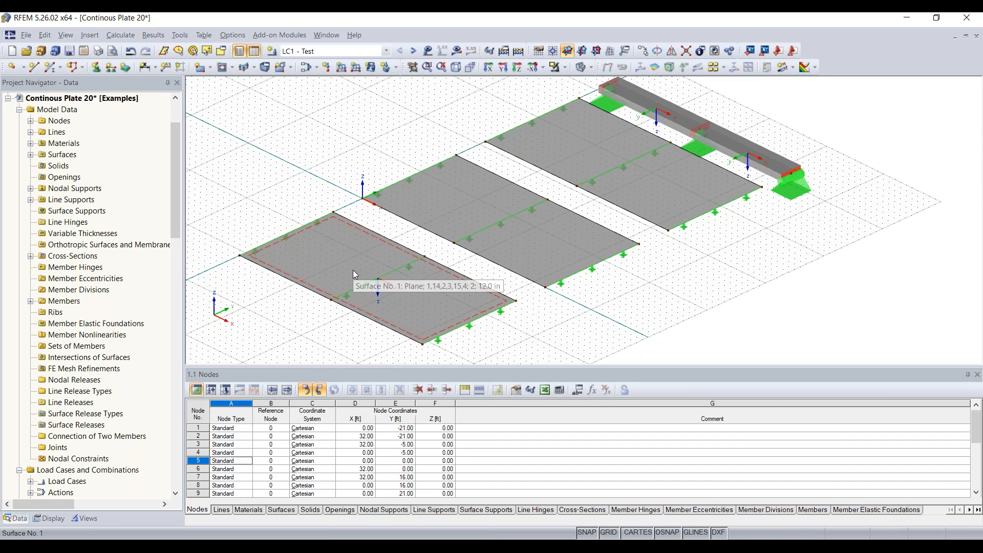
Assign surface 1 a new FE mesh refinement with a 0.20 target FE length.
{"action": "left_click", "coordinate": [329, 255]}
{"action": "right_click", "coordinate": [329, 254]}
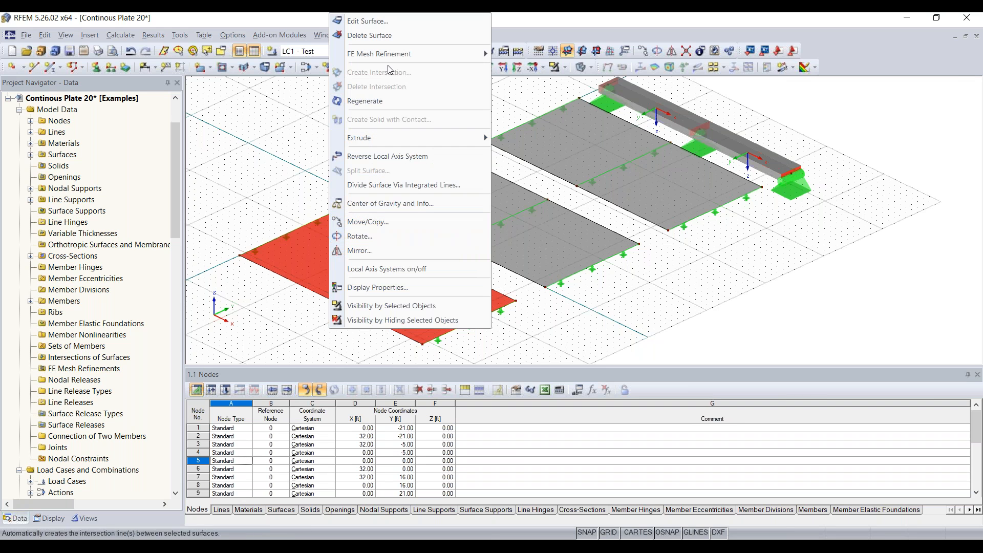
{"action": "mouse_move", "coordinate": [384, 53]}
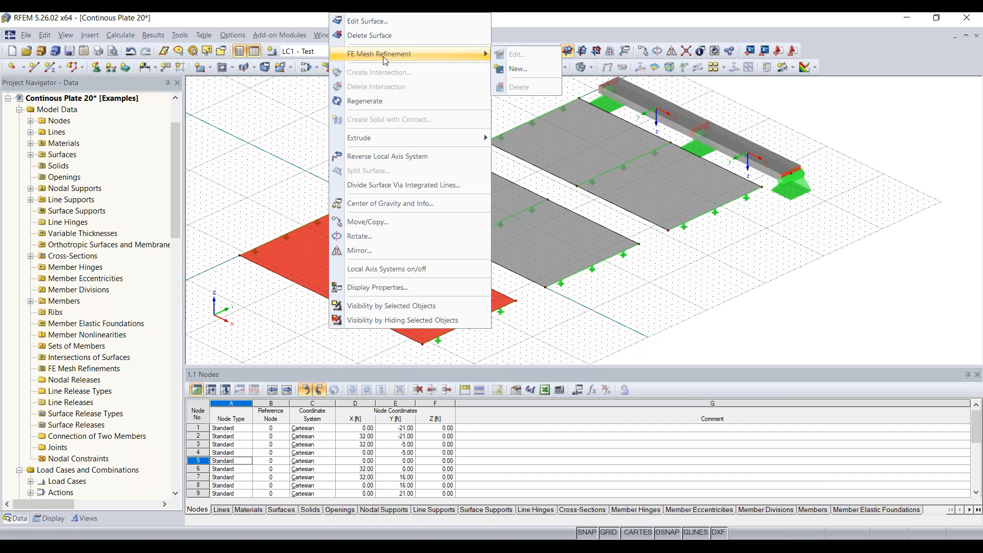
{"action": "left_click", "coordinate": [534, 67]}
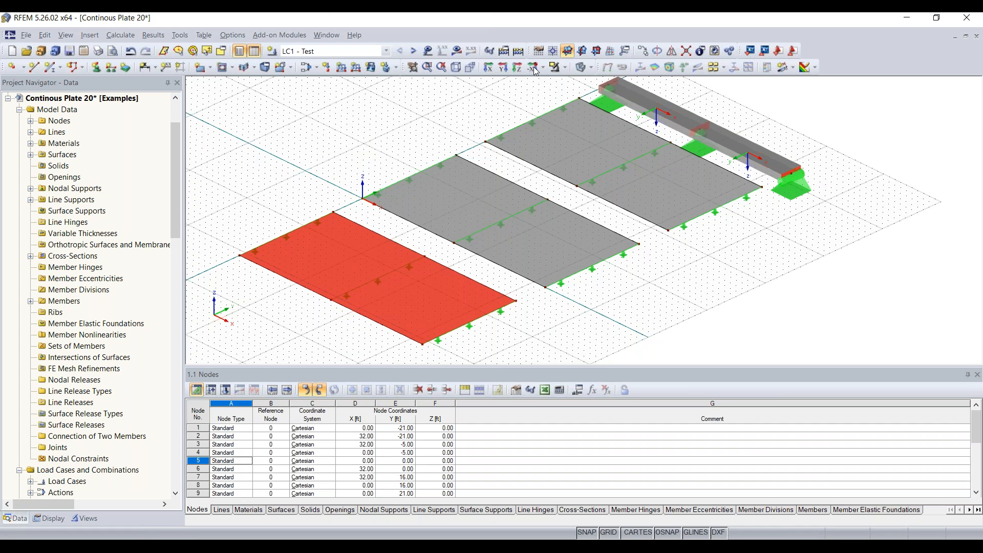
{"action": "left_click_drag", "start_coordinate": [481, 225], "coordinate": [495, 203]}
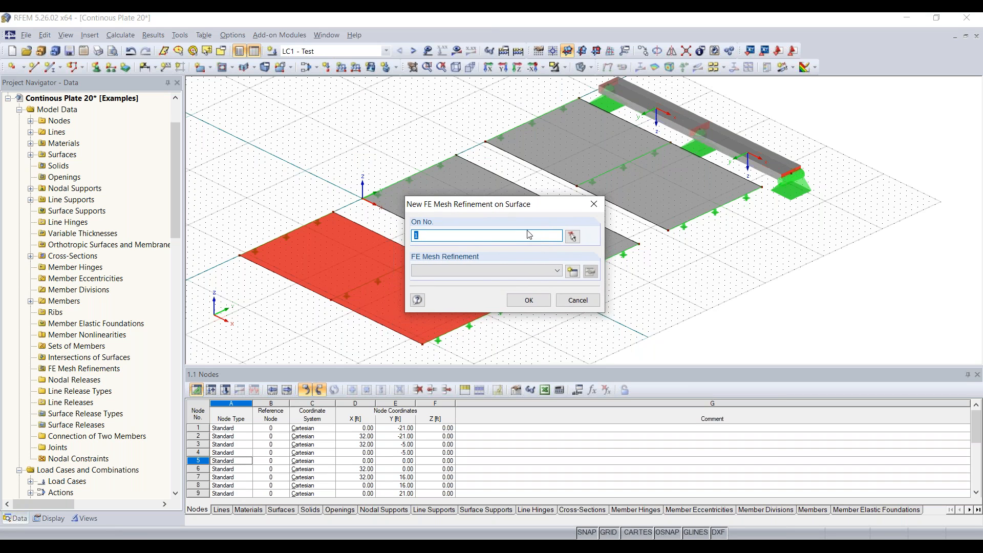
{"action": "left_click", "coordinate": [572, 271]}
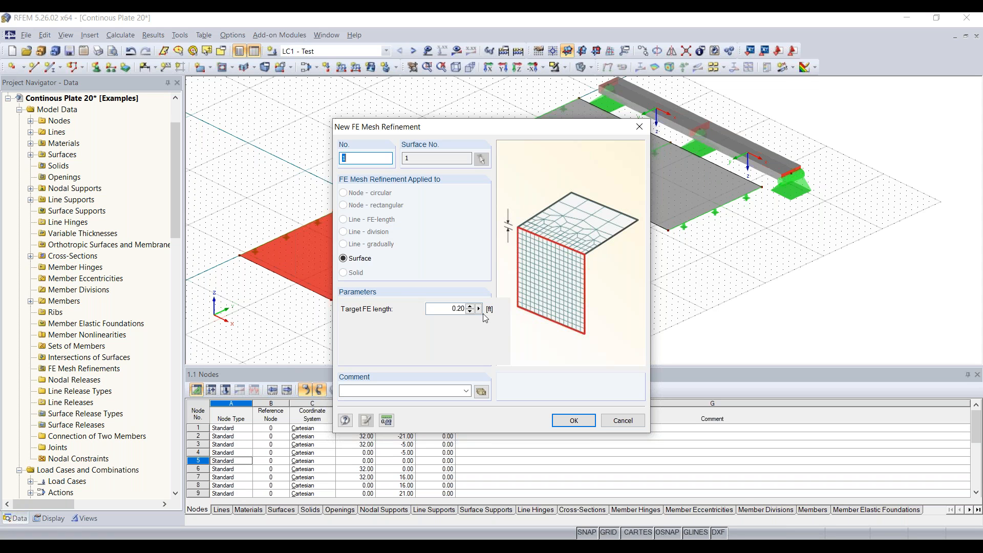
{"action": "left_click_drag", "start_coordinate": [453, 308], "coordinate": [520, 310]}
{"action": "left_click", "coordinate": [574, 420]}
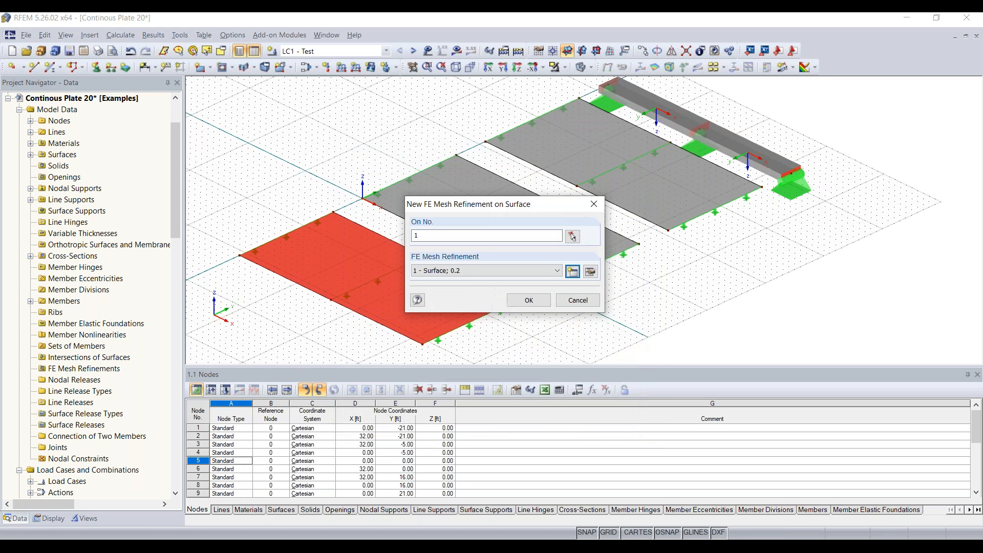
{"action": "left_click", "coordinate": [530, 301]}
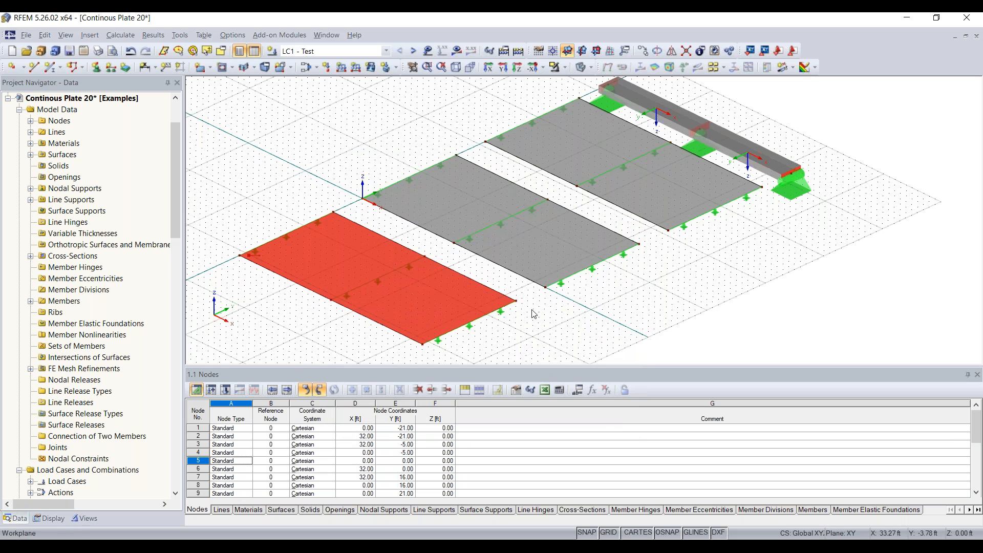
{"action": "scroll", "coordinate": [256, 231], "scroll_direction": "up", "scroll_amount": 6}
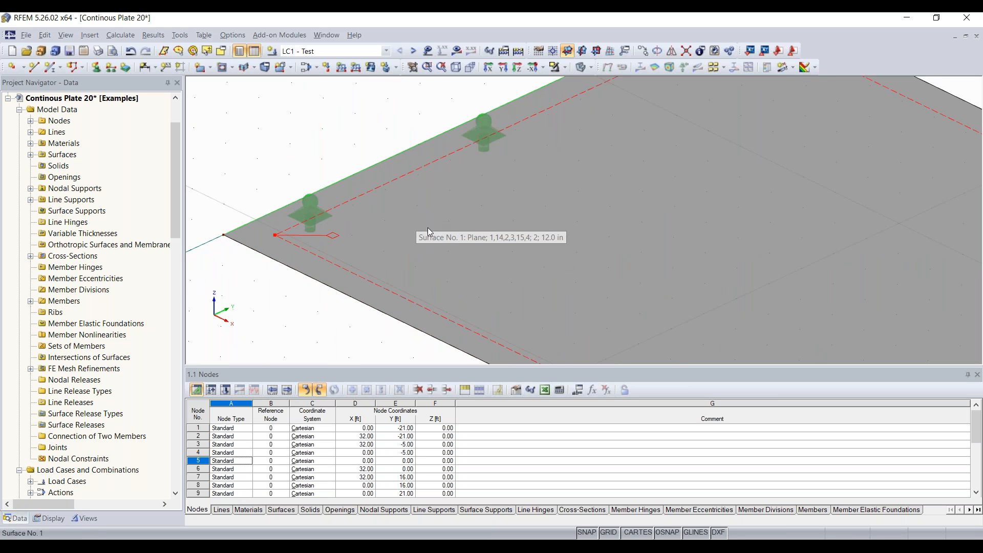
{"action": "scroll", "coordinate": [452, 241], "scroll_direction": "down", "scroll_amount": 8}
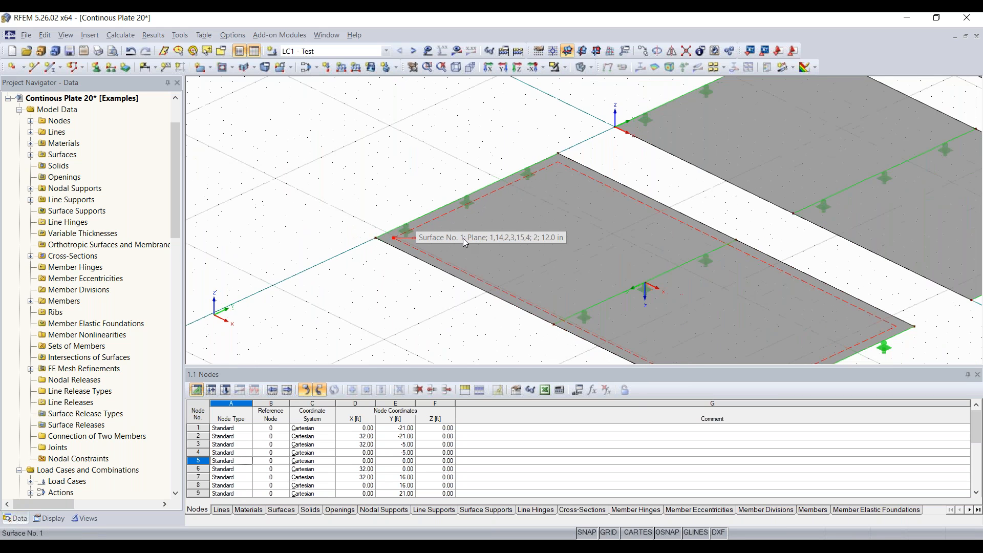
{"action": "scroll", "coordinate": [589, 254], "scroll_direction": "down", "scroll_amount": 1}
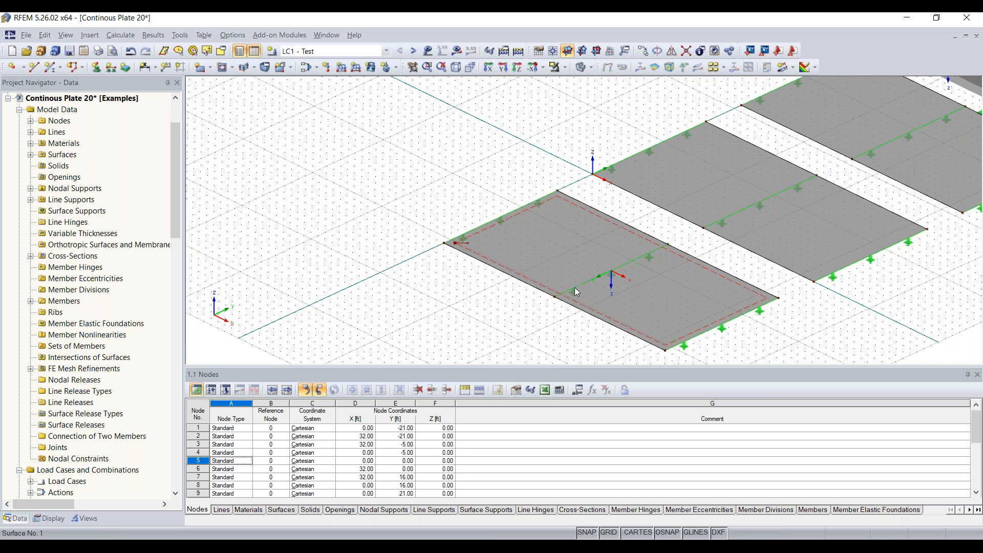
{"action": "middle_click_drag", "start_coordinate": [785, 280], "coordinate": [551, 280]}
{"action": "middle_click_drag", "start_coordinate": [718, 281], "coordinate": [564, 253]}
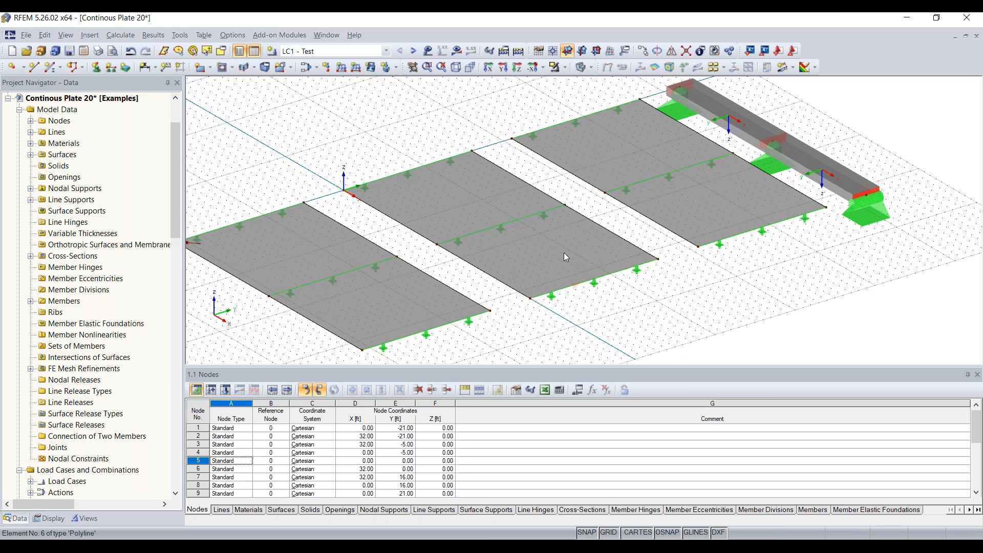
Assign surface 2 a new FE mesh refinement 2 with a 0.4 target FE length.
{"action": "left_click", "coordinate": [539, 243]}
{"action": "right_click", "coordinate": [540, 243]}
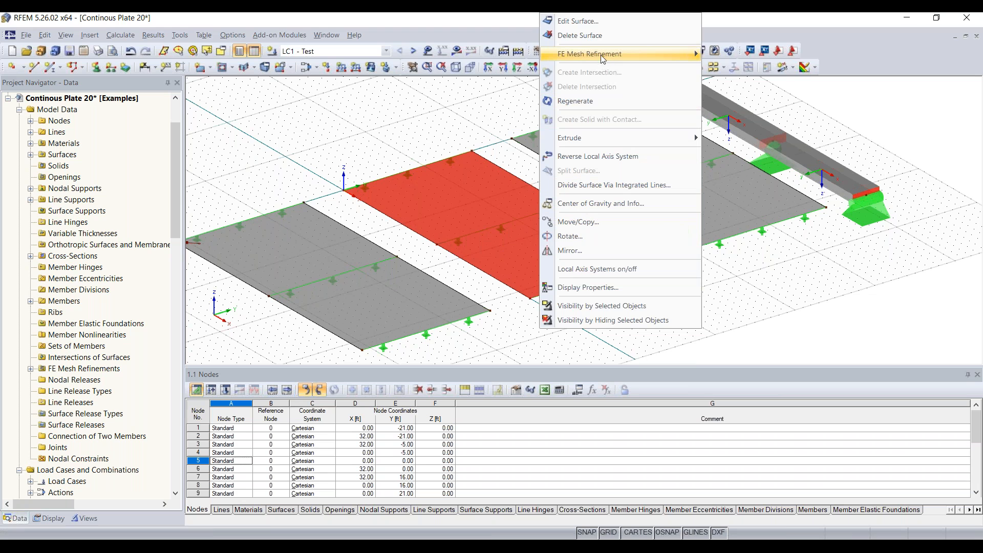
{"action": "mouse_move", "coordinate": [600, 54]}
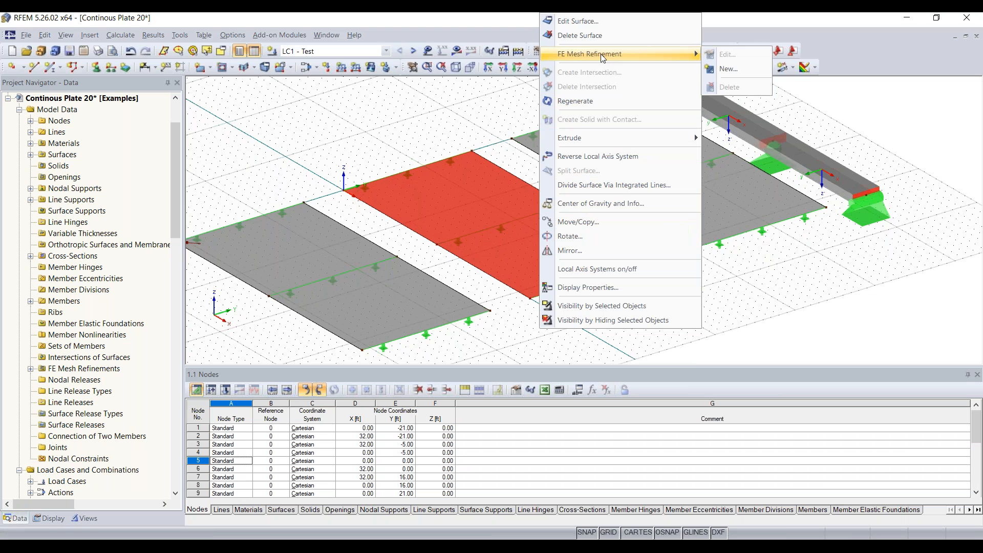
{"action": "left_click", "coordinate": [748, 69]}
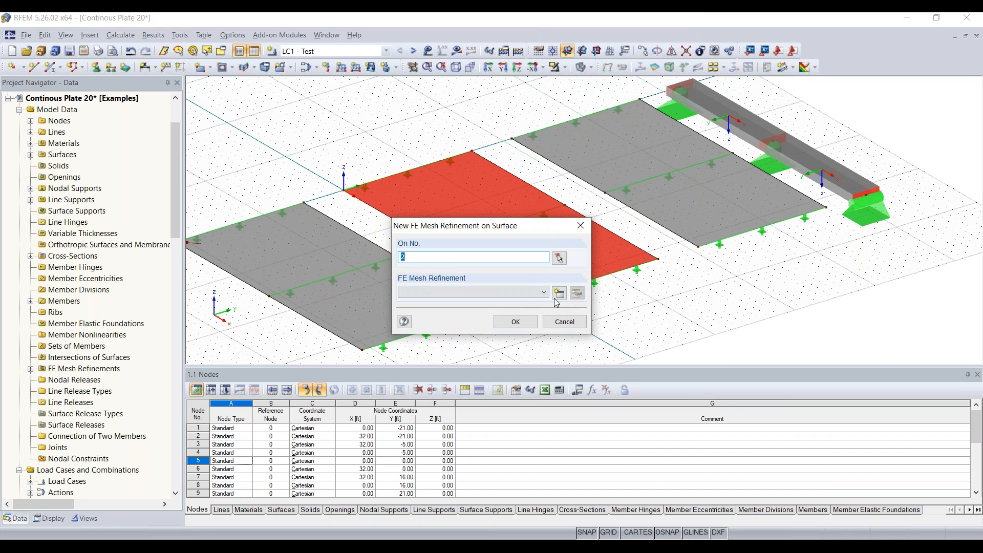
{"action": "left_click", "coordinate": [543, 291]}
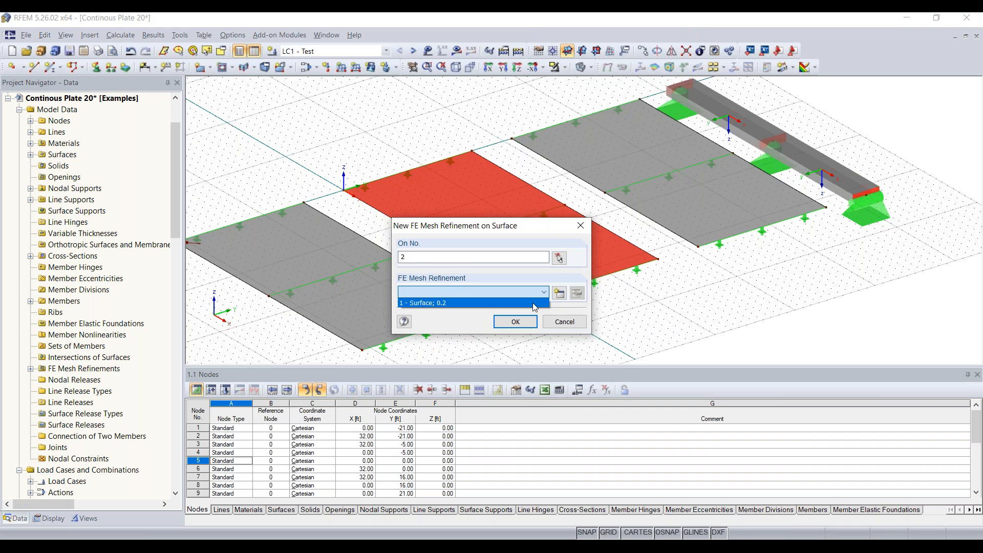
{"action": "left_click", "coordinate": [542, 293]}
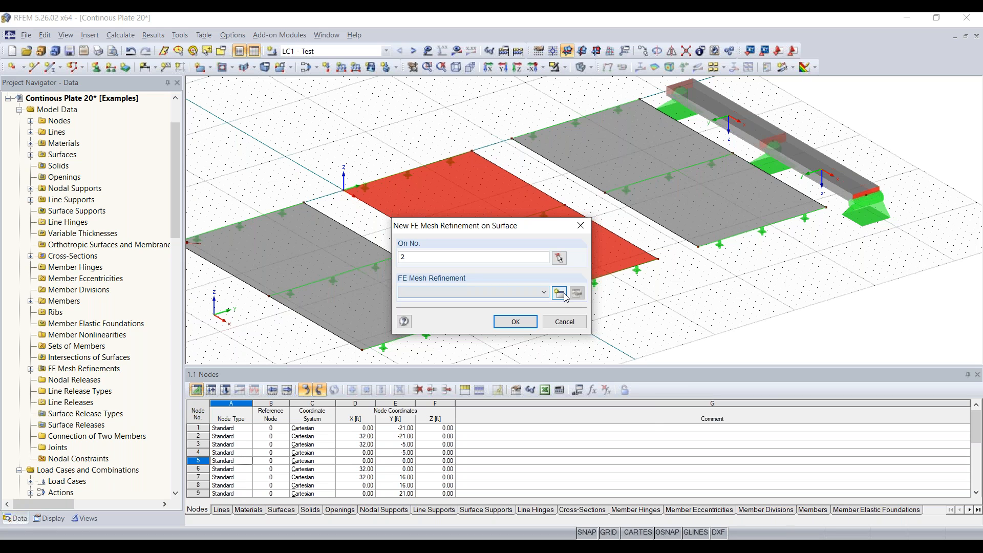
{"action": "left_click", "coordinate": [564, 293]}
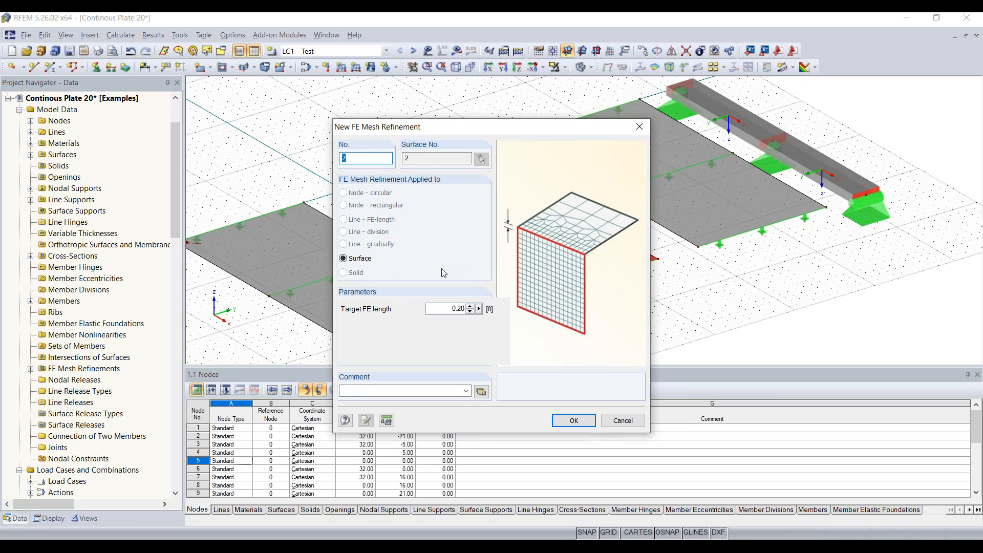
{"action": "left_click_drag", "start_coordinate": [449, 308], "coordinate": [521, 308]}
{"action": "type", "text": "0.4"}
{"action": "left_click", "coordinate": [573, 420]}
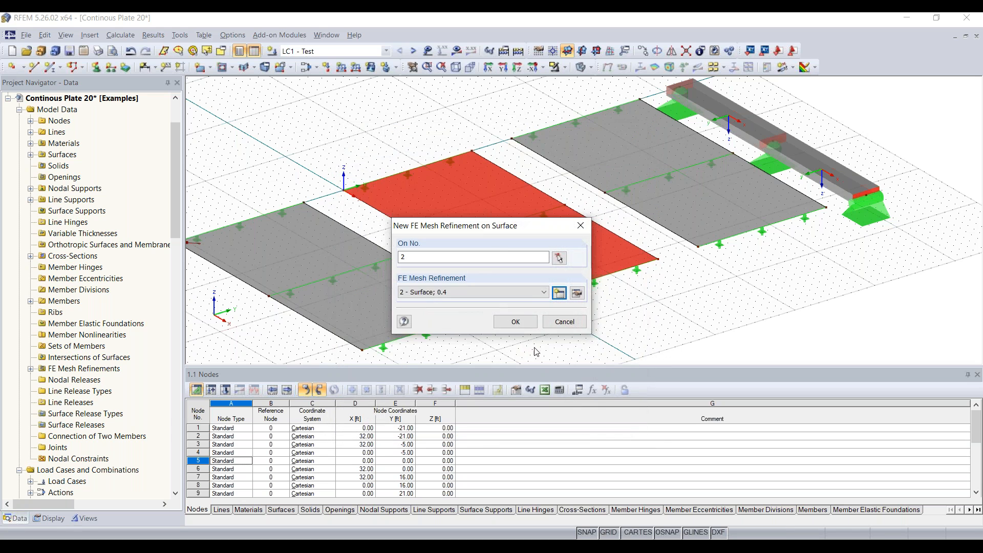
{"action": "left_click", "coordinate": [516, 321]}
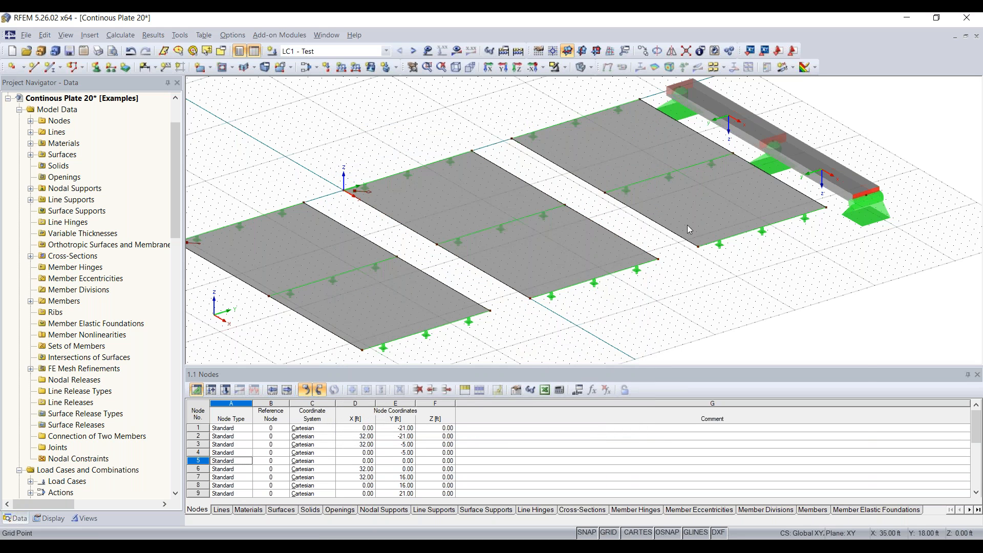
Start a new FE mesh refinement from the Navigator's FE Mesh Refinements group.
{"action": "right_click", "coordinate": [706, 205]}
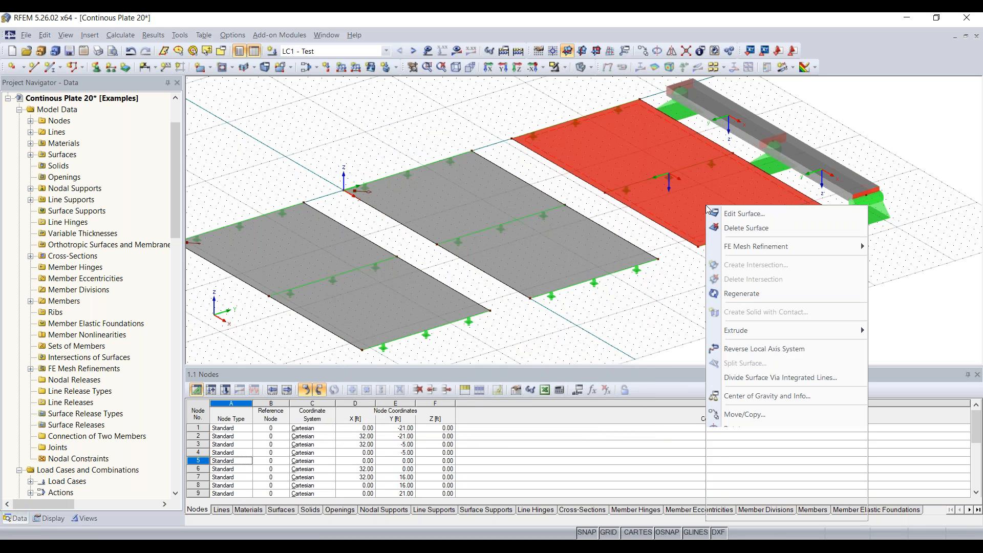
{"action": "left_click", "coordinate": [694, 274]}
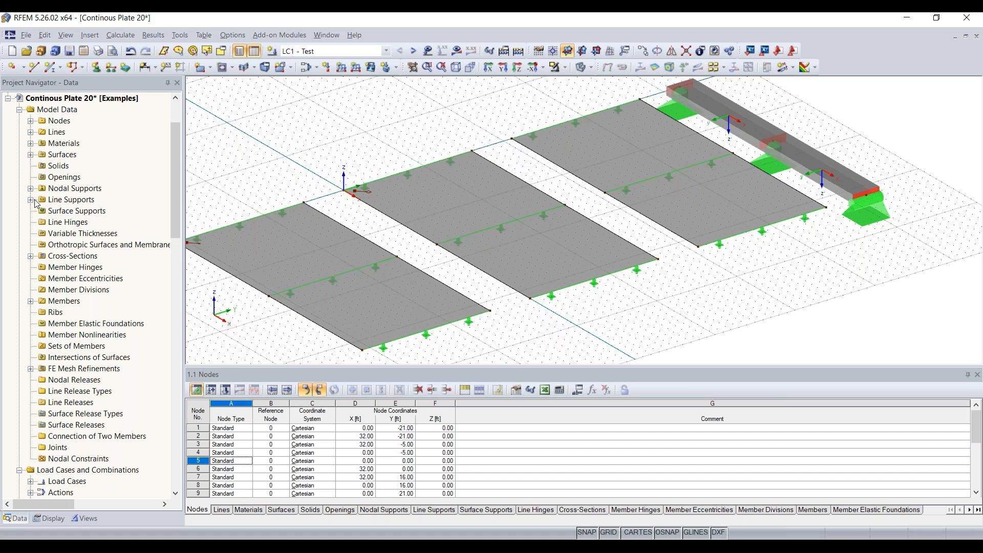
{"action": "scroll", "coordinate": [71, 282], "scroll_direction": "down", "scroll_amount": 1}
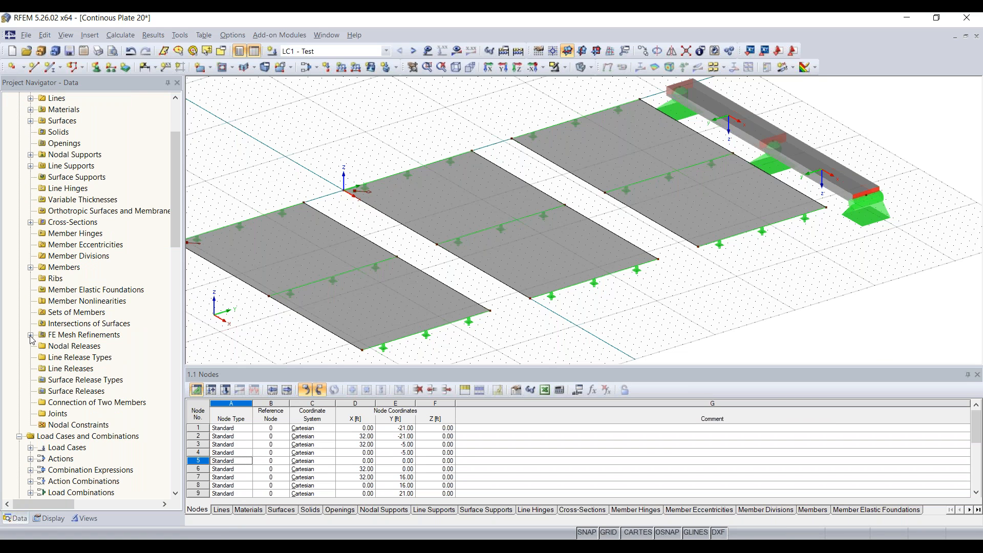
{"action": "left_click", "coordinate": [71, 337]}
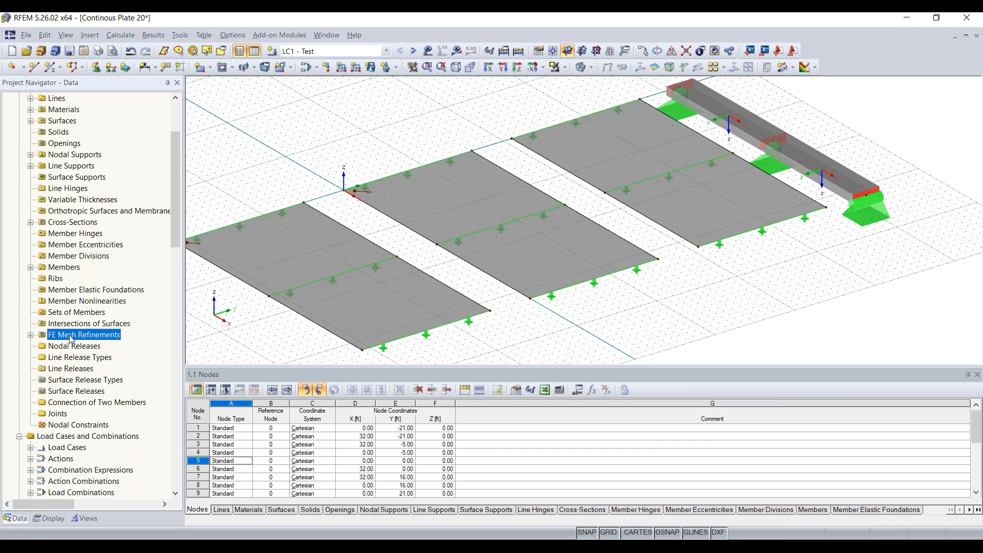
{"action": "left_click", "coordinate": [30, 336]}
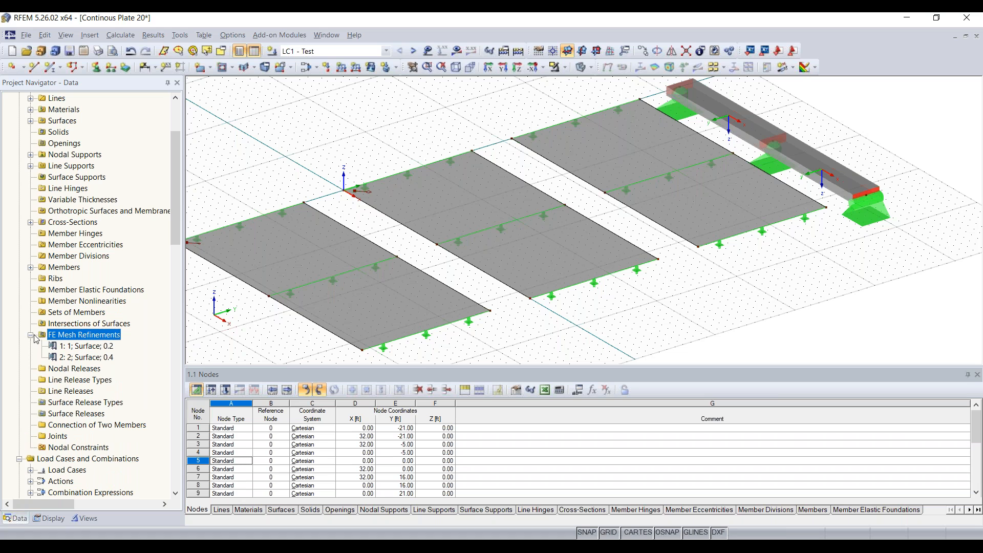
{"action": "right_click", "coordinate": [92, 339]}
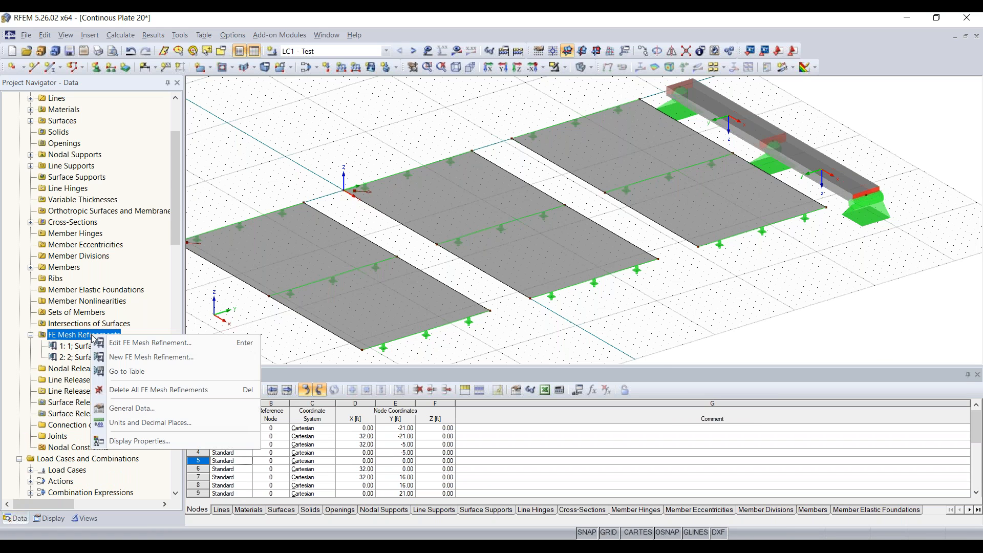
{"action": "left_click", "coordinate": [149, 358]}
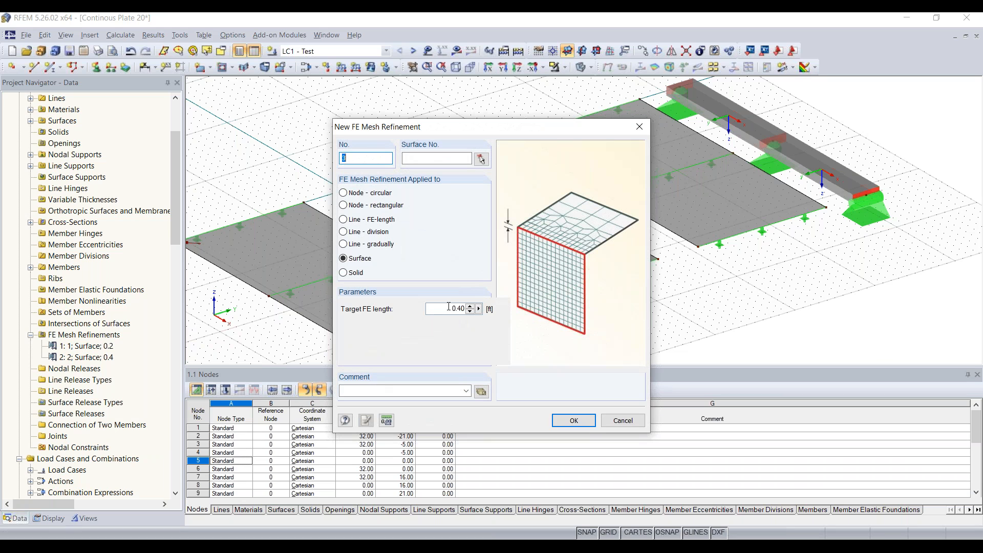
Set the refinement's target FE length to 0.6 and assign it to surface 3.
{"action": "double_click", "coordinate": [448, 306]}
{"action": "type", "text": "0.6"}
{"action": "left_click", "coordinate": [574, 421]}
{"action": "left_click", "coordinate": [488, 301]}
{"action": "left_click", "coordinate": [481, 163]}
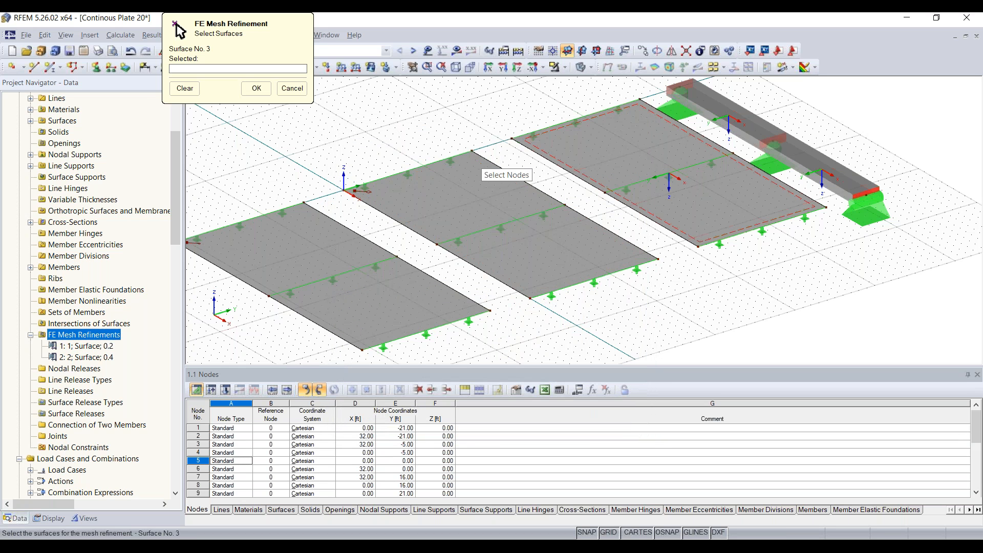
{"action": "left_click", "coordinate": [257, 88]}
{"action": "left_click", "coordinate": [573, 420]}
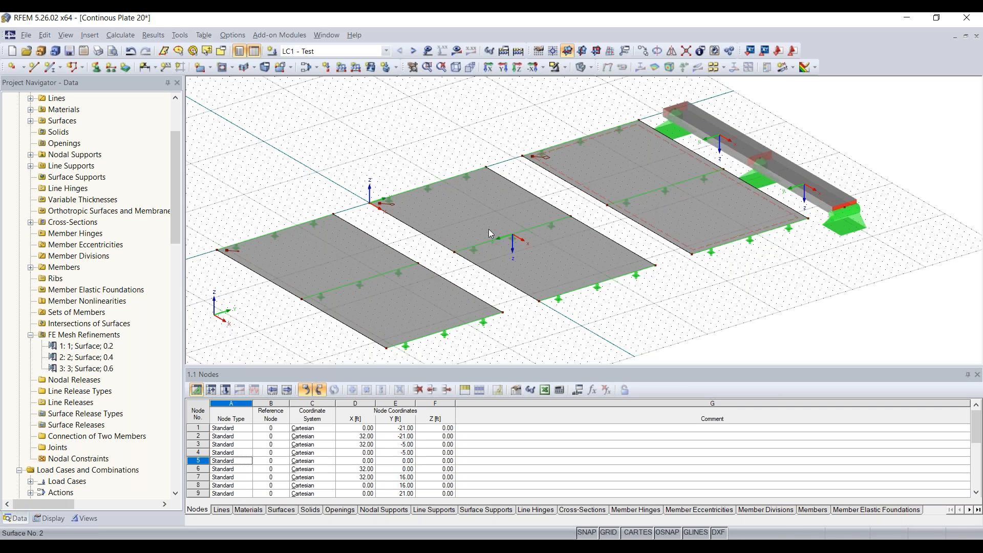
Tilt and shift the 3D view so all three plates and the beam are framed.
{"action": "middle_click_drag", "start_coordinate": [651, 319], "coordinate": [669, 301], "text": "ctrl"}
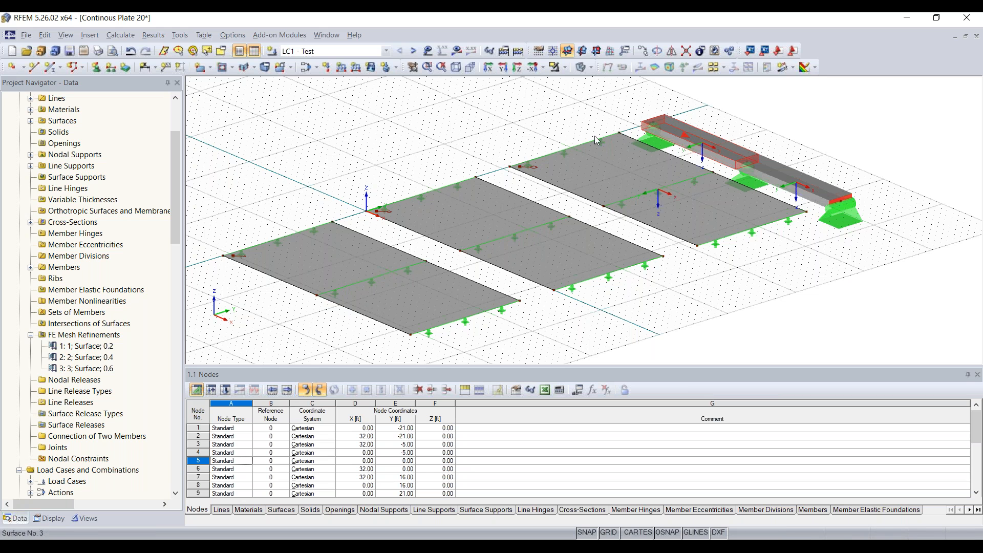
{"action": "mouse_move", "coordinate": [466, 129]}
{"action": "middle_mouse_down"}
{"action": "mouse_move", "coordinate": [504, 122]}
{"action": "mouse_move", "coordinate": [462, 127]}
{"action": "middle_mouse_up"}
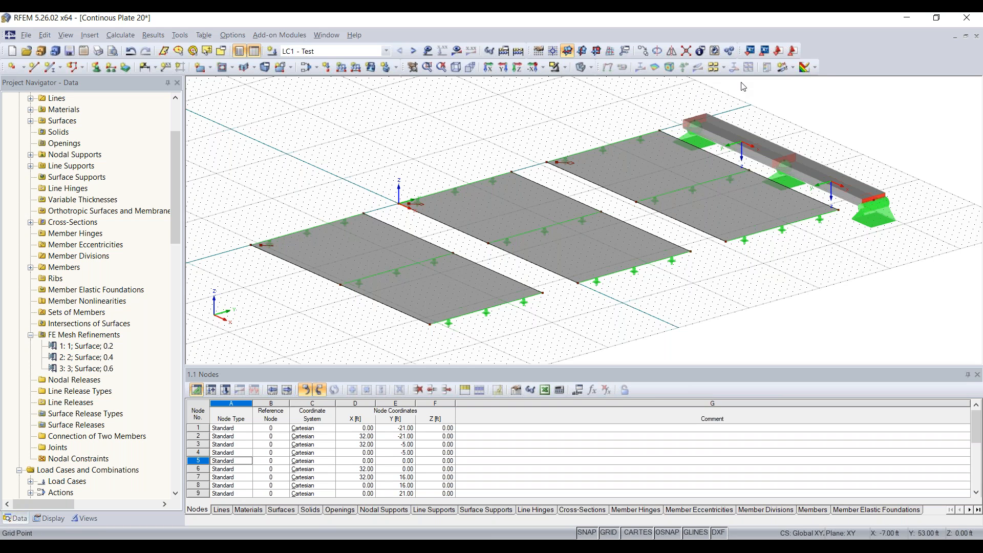
Create section AA numerically from point (0, -13) to (32, -13) ft.
{"action": "left_click", "coordinate": [793, 67]}
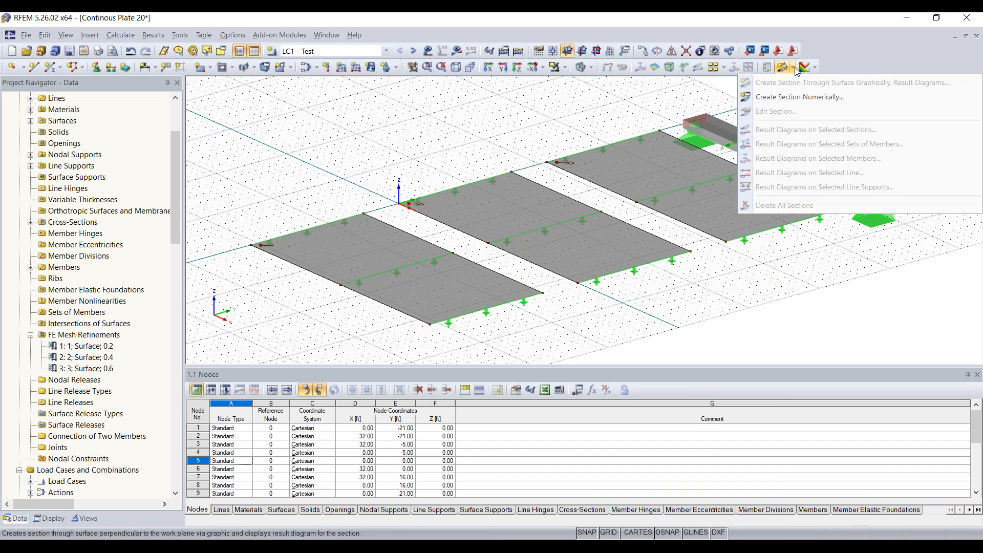
{"action": "left_click", "coordinate": [797, 97]}
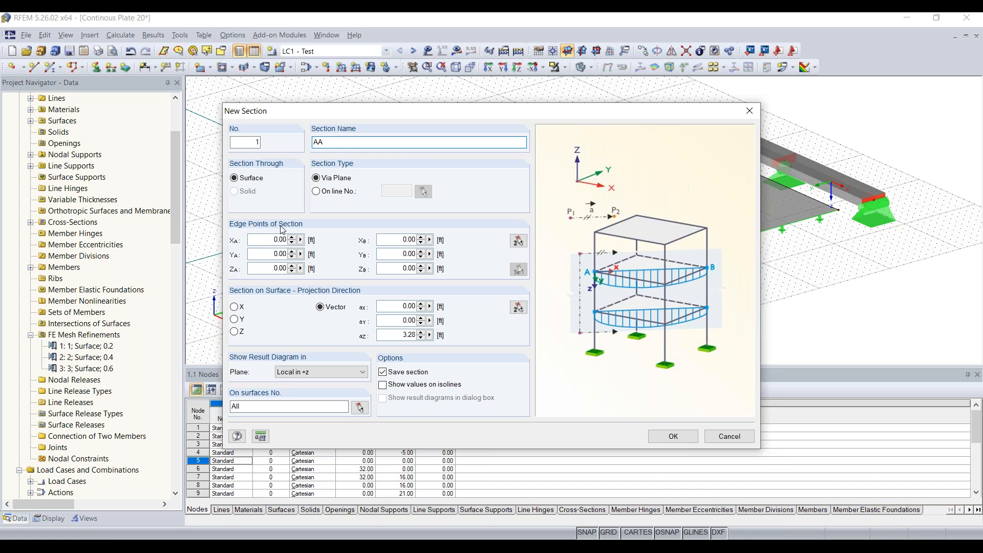
{"action": "left_click", "coordinate": [518, 241]}
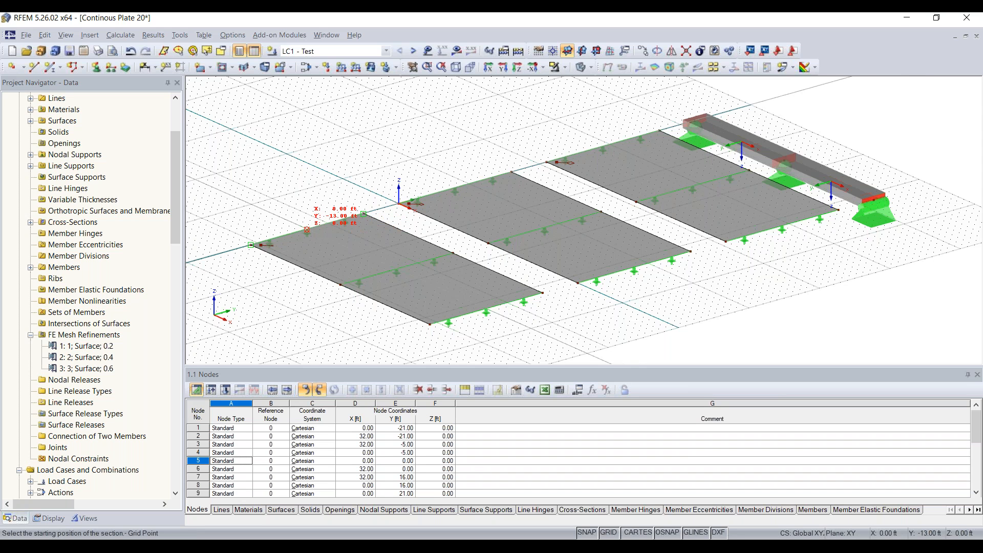
{"action": "left_click", "coordinate": [307, 230]}
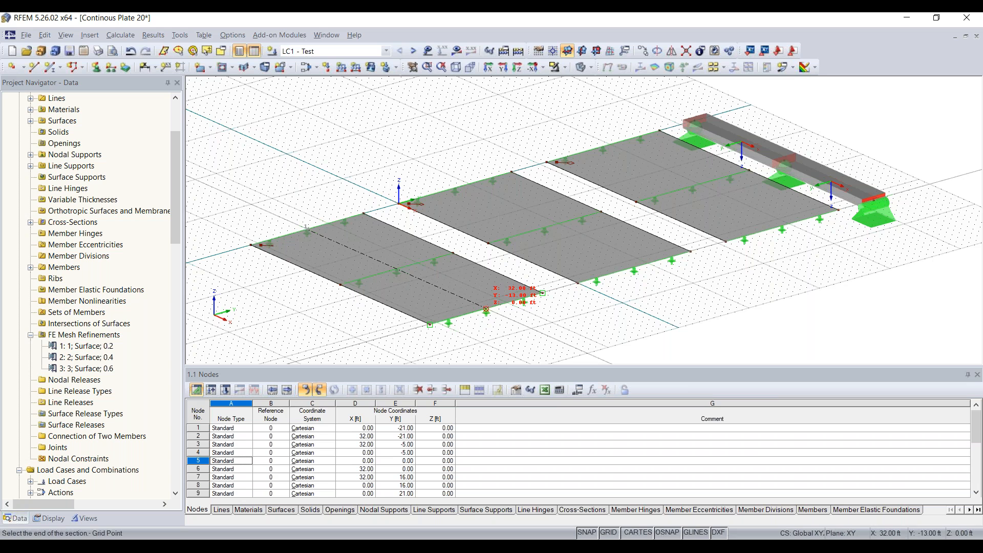
{"action": "left_click", "coordinate": [486, 309]}
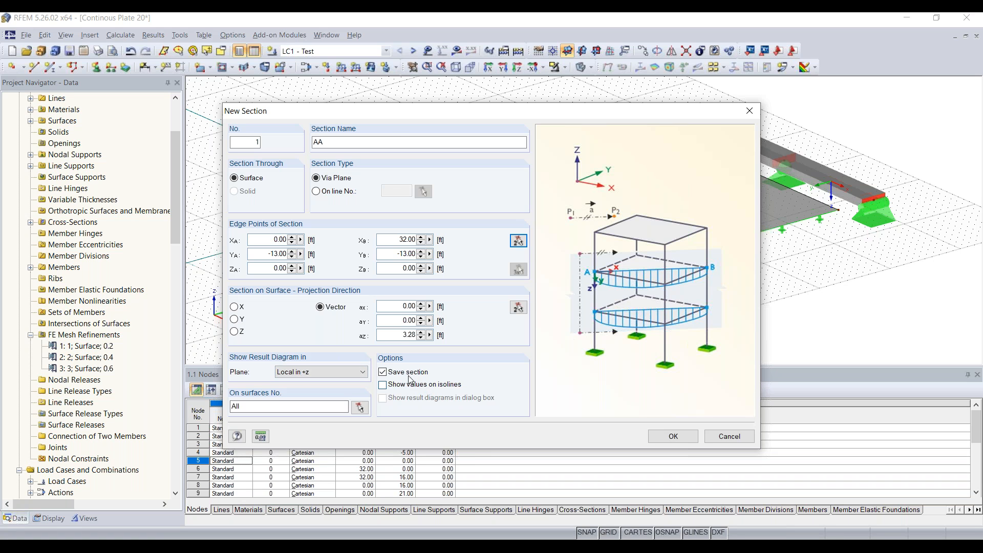
{"action": "left_click", "coordinate": [672, 436]}
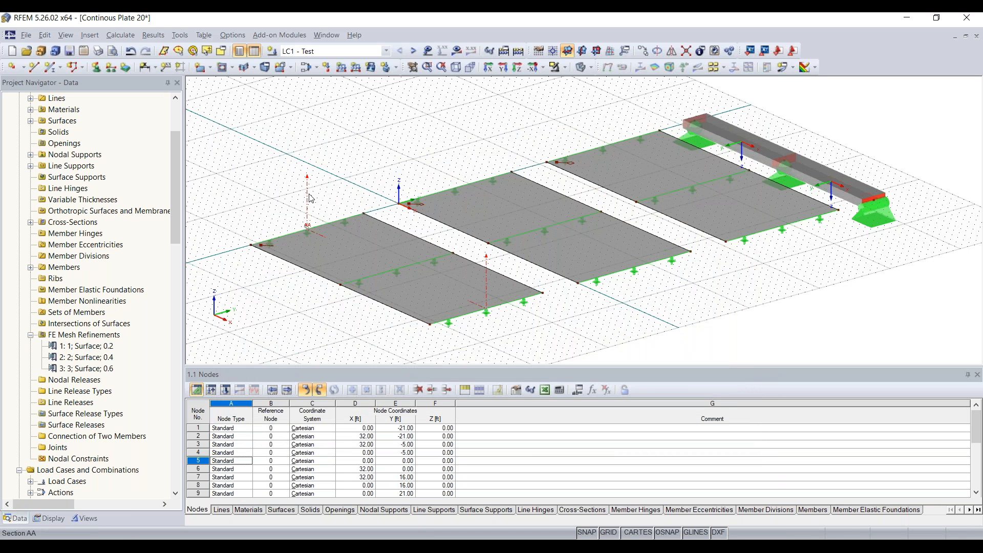
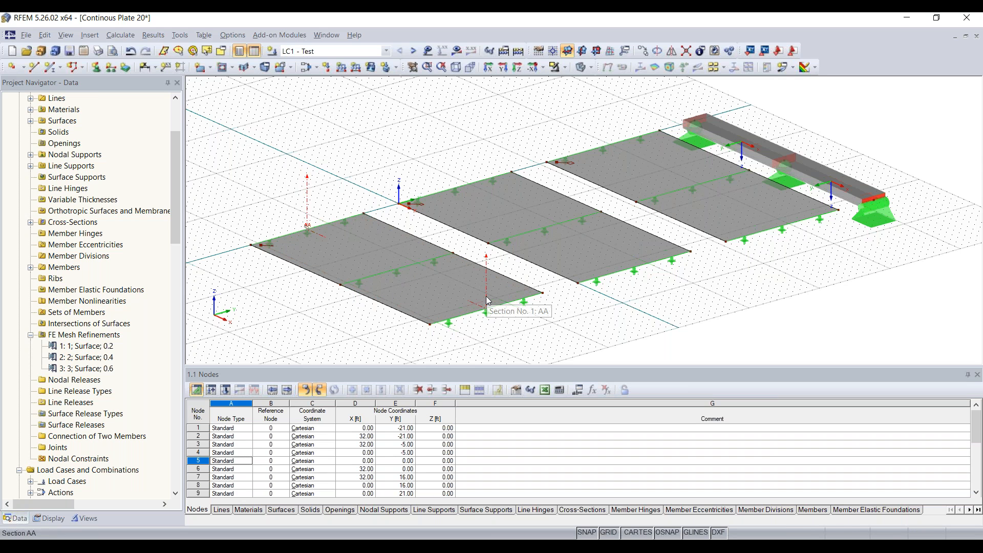
Ctrl-copy section AA onto the middle plate, then copy that section onto the third plate.
{"action": "left_click_drag", "start_coordinate": [634, 269], "coordinate": [635, 269], "text": "ctrl"}
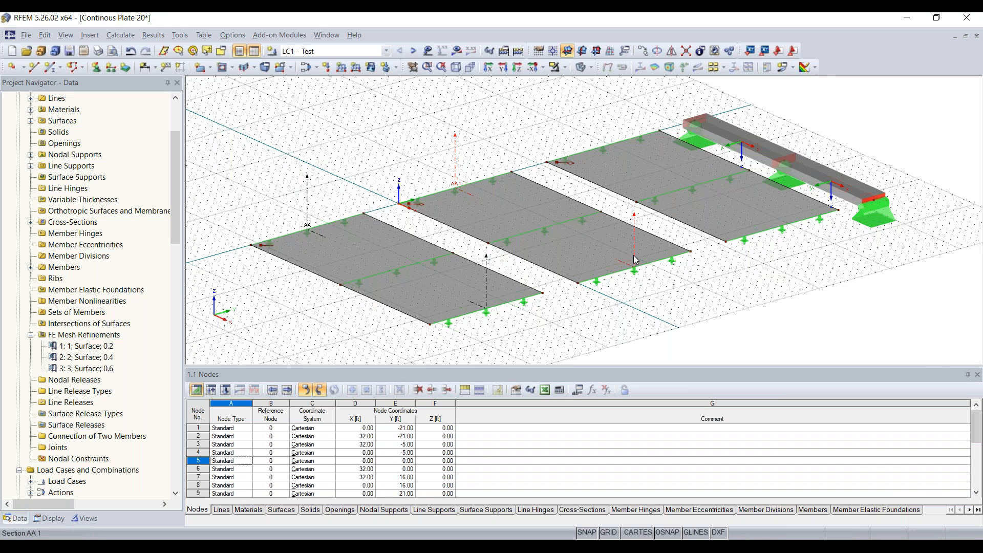
{"action": "left_click_drag", "start_coordinate": [635, 257], "coordinate": [782, 229], "text": "ctrl"}
{"action": "scroll", "coordinate": [468, 192], "scroll_direction": "up", "scroll_amount": 3}
{"action": "scroll", "coordinate": [468, 190], "scroll_direction": "down", "scroll_amount": 3}
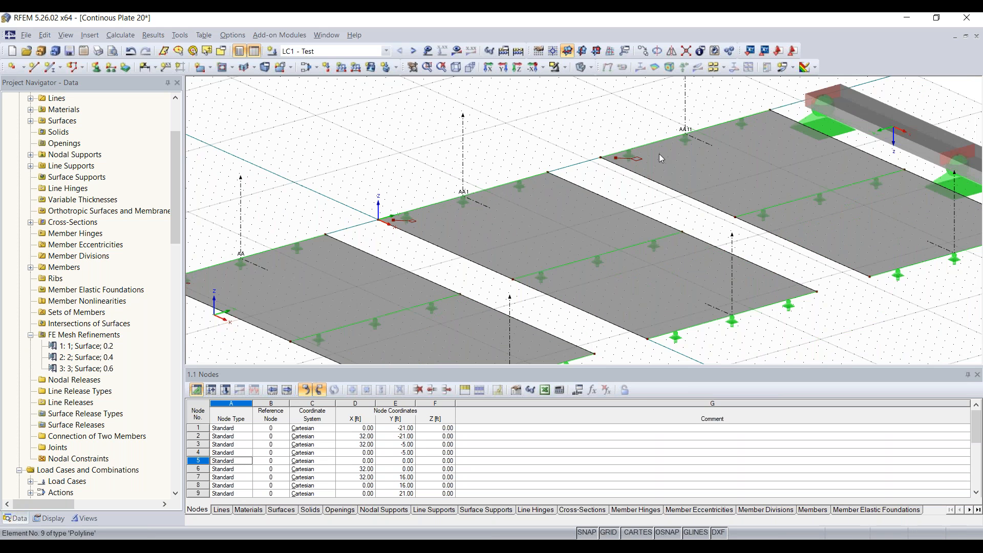
{"action": "scroll", "coordinate": [524, 165], "scroll_direction": "down", "scroll_amount": 2}
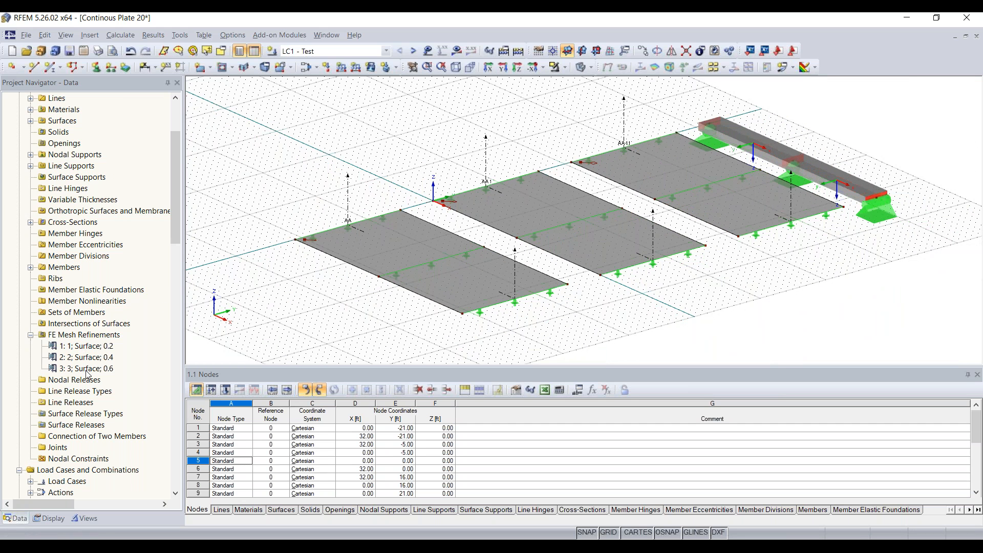
{"action": "scroll", "coordinate": [87, 373], "scroll_direction": "down", "scroll_amount": 4}
{"action": "scroll", "coordinate": [83, 353], "scroll_direction": "up", "scroll_amount": 3}
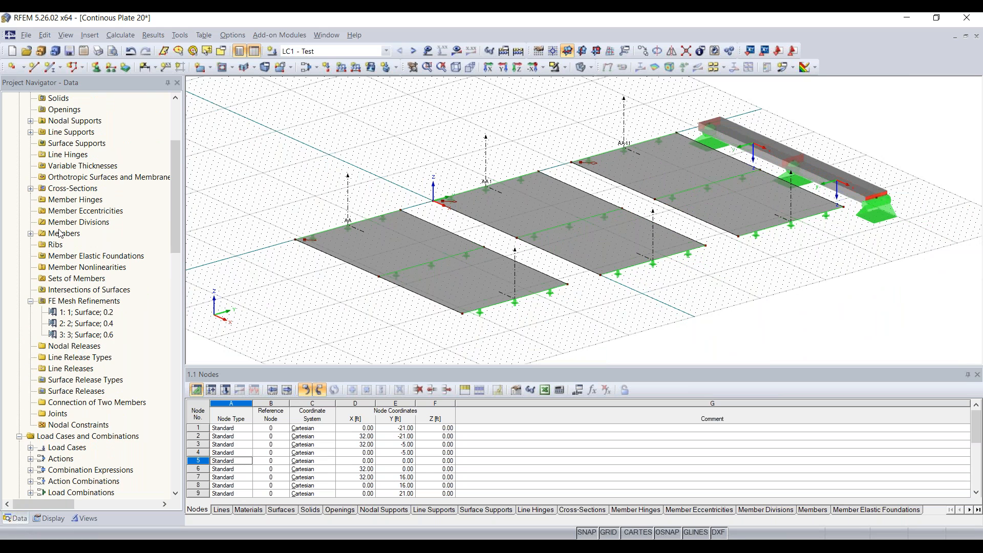
{"action": "scroll", "coordinate": [61, 233], "scroll_direction": "up", "scroll_amount": 2}
{"action": "scroll", "coordinate": [59, 256], "scroll_direction": "down", "scroll_amount": 9}
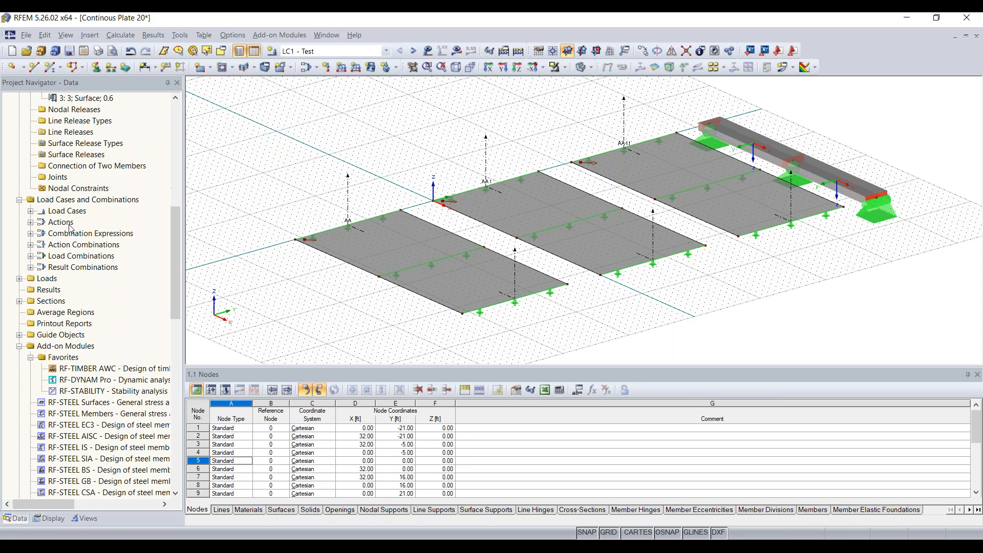
Rename the first copied section to AB in its section settings.
{"action": "left_click", "coordinate": [20, 301]}
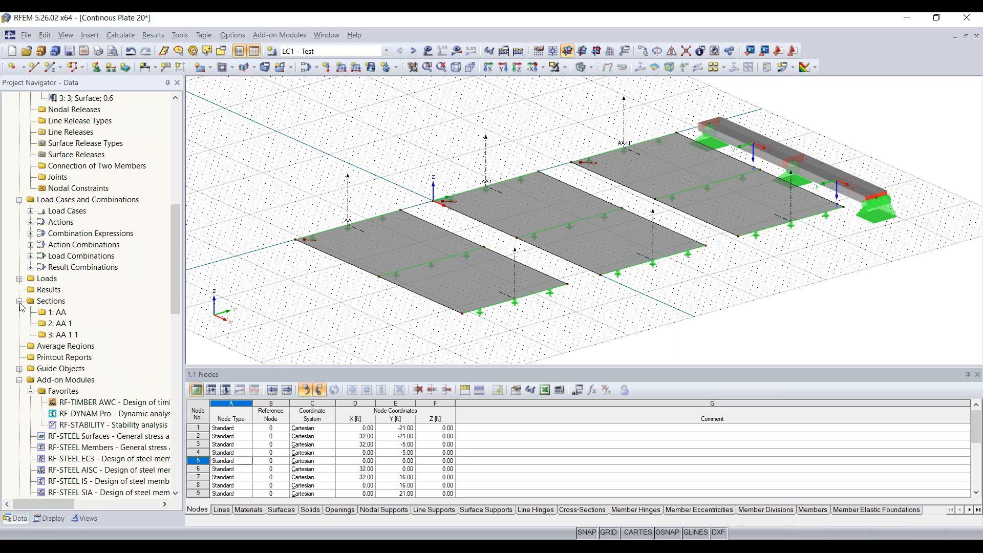
{"action": "double_click", "coordinate": [77, 325]}
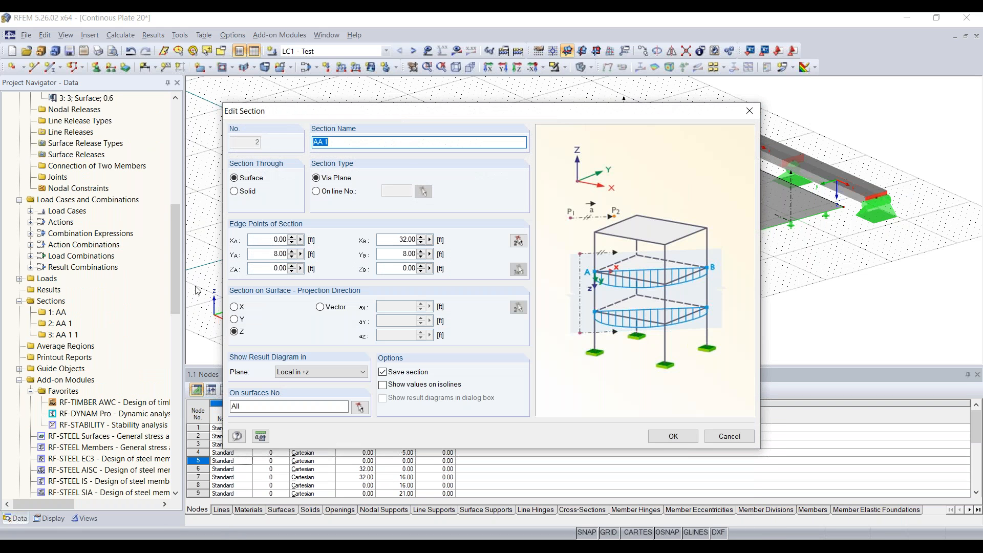
{"action": "left_click", "coordinate": [380, 143]}
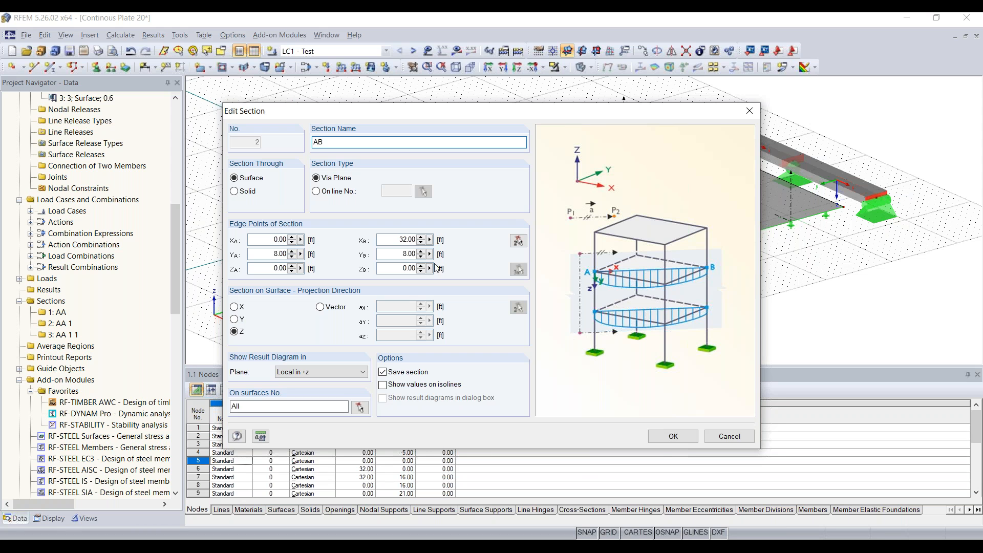
{"action": "left_click", "coordinate": [665, 438]}
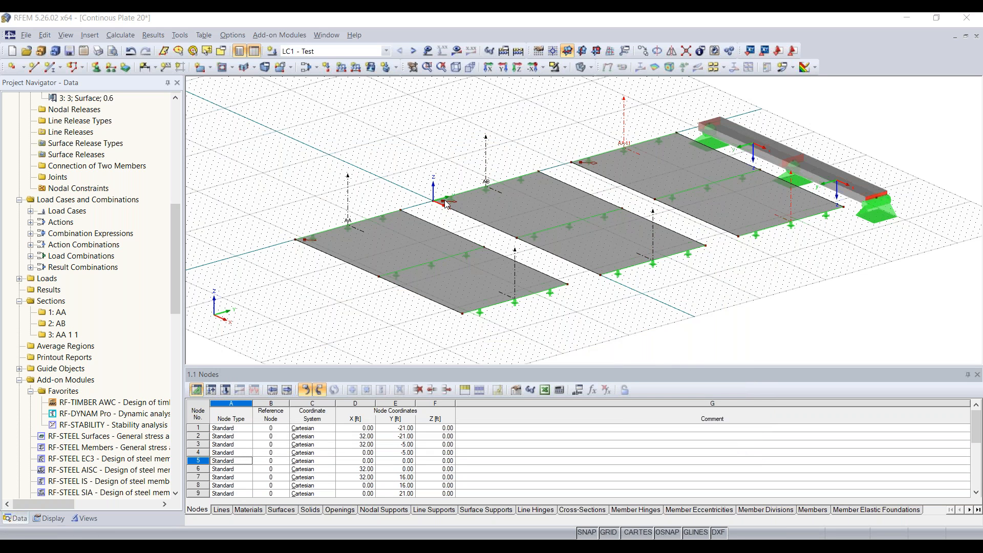
Rename the second copied section to AC.
{"action": "double_click", "coordinate": [475, 205]}
{"action": "left_click", "coordinate": [378, 146]}
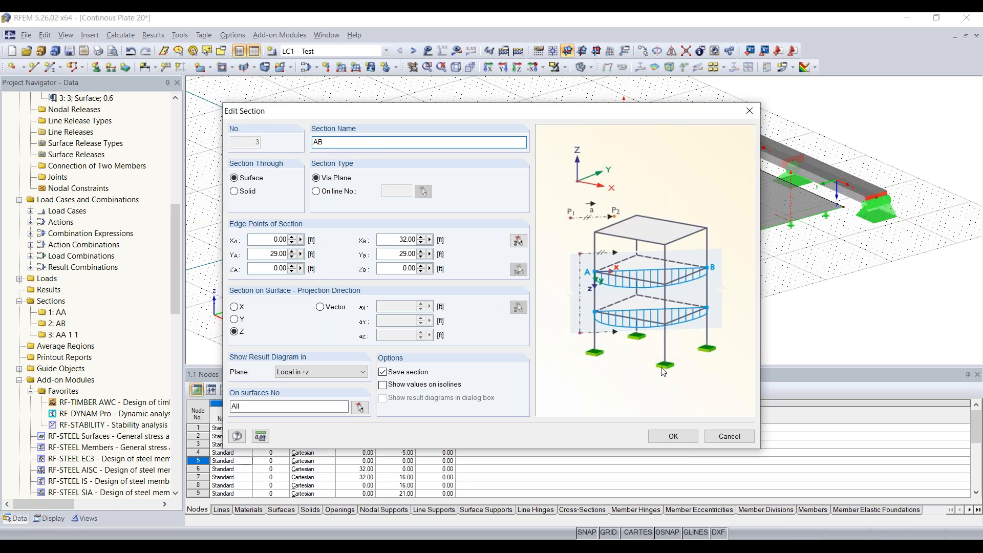
{"action": "key", "text": "BackSpace"}
{"action": "type", "text": "C"}
{"action": "left_click", "coordinate": [673, 436]}
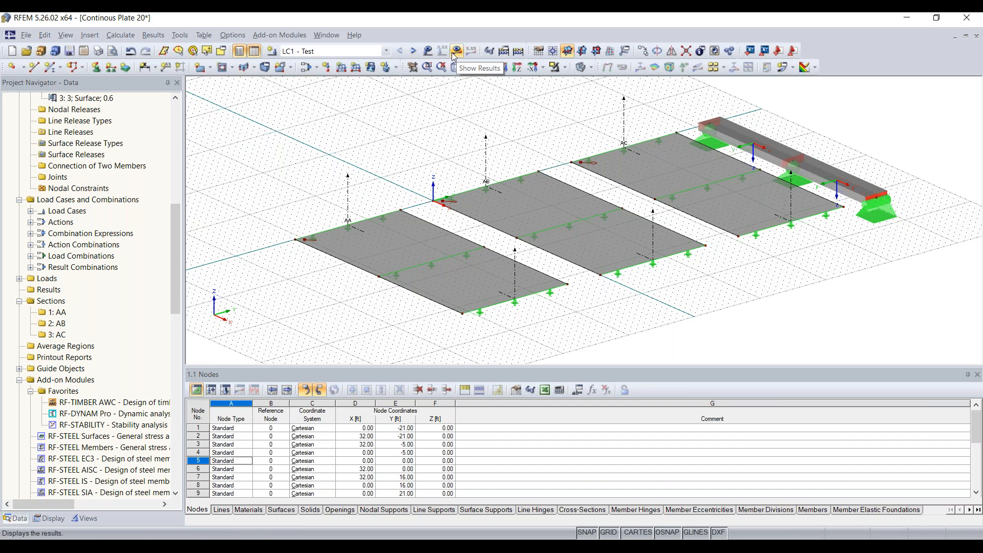
Keep LC1 - Test as the shown load case and run Calculate All.
{"action": "left_click", "coordinate": [333, 51]}
{"action": "left_click", "coordinate": [333, 51]}
{"action": "left_click", "coordinate": [333, 51]}
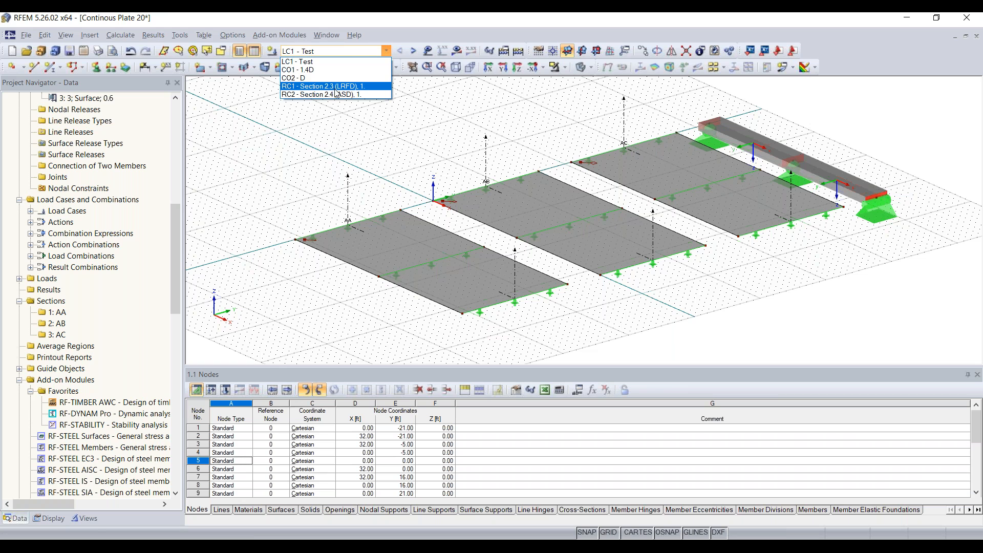
{"action": "left_click", "coordinate": [306, 62]}
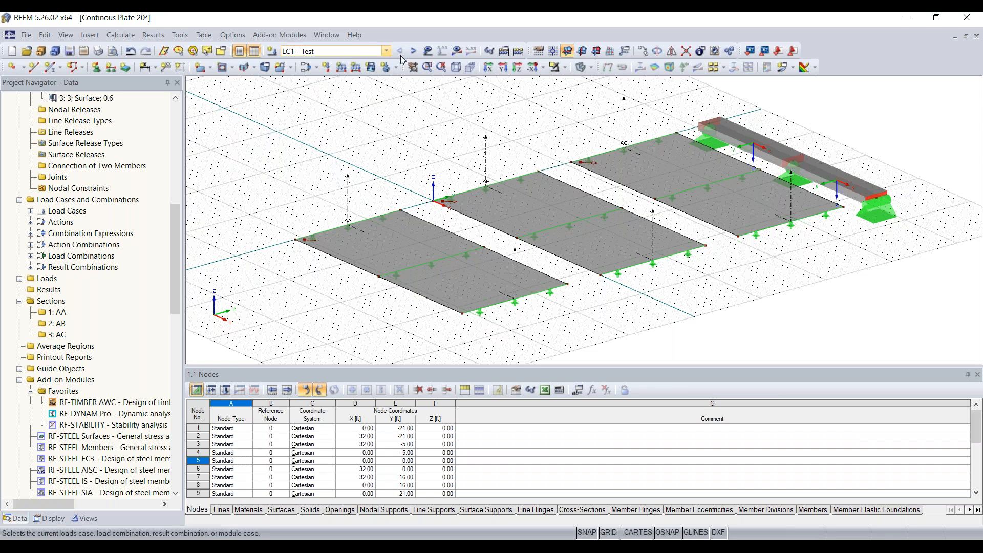
{"action": "left_click", "coordinate": [519, 51]}
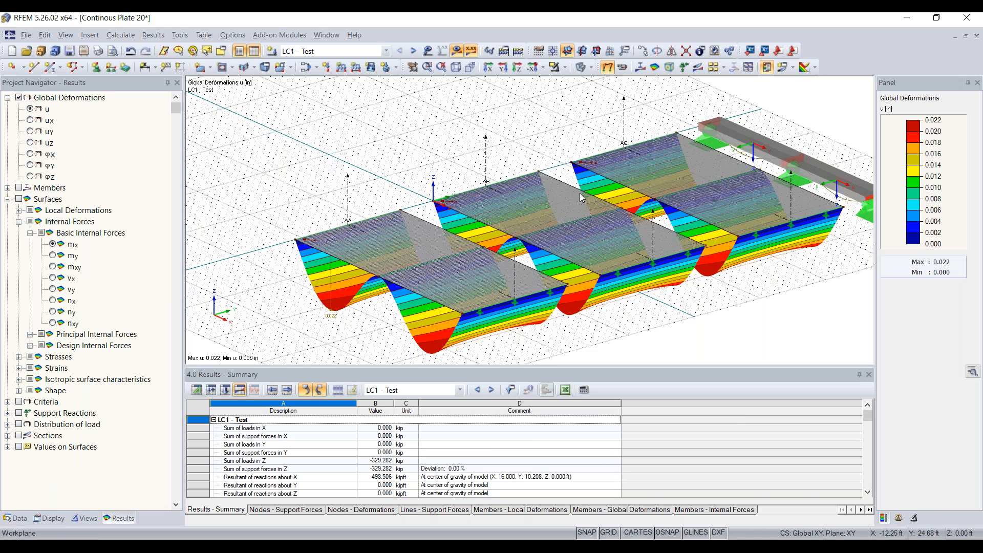
{"action": "scroll", "coordinate": [600, 197], "scroll_direction": "down", "scroll_amount": 1}
{"action": "middle_click_drag", "start_coordinate": [733, 289], "coordinate": [456, 268]}
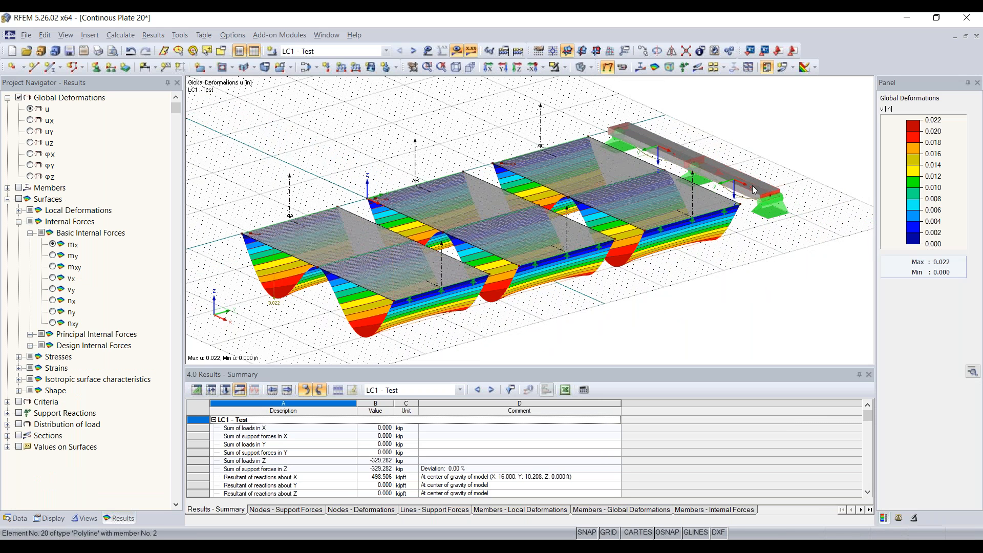
{"action": "scroll", "coordinate": [632, 125], "scroll_direction": "up", "scroll_amount": 3}
{"action": "scroll", "coordinate": [631, 125], "scroll_direction": "down", "scroll_amount": 1}
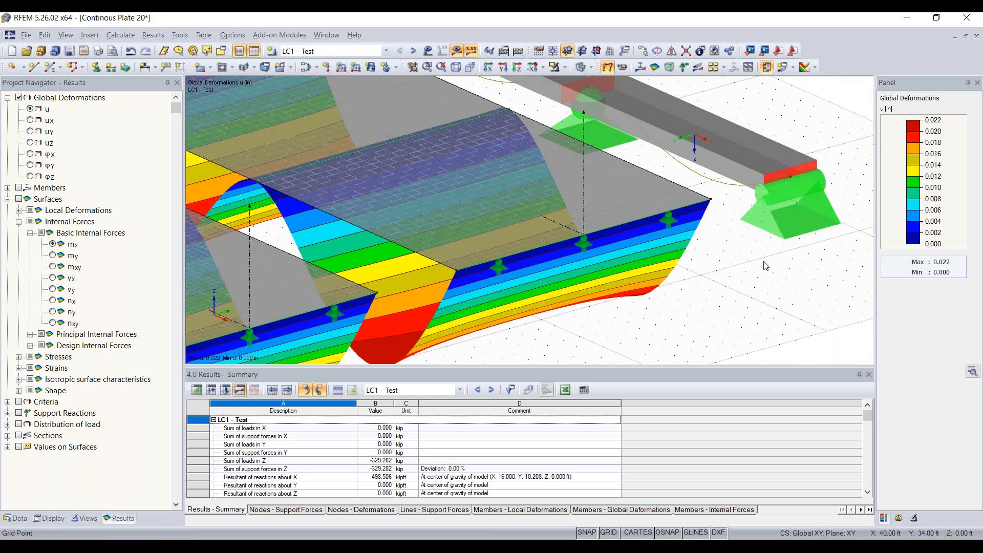
{"action": "middle_click_drag", "start_coordinate": [763, 263], "coordinate": [769, 353]}
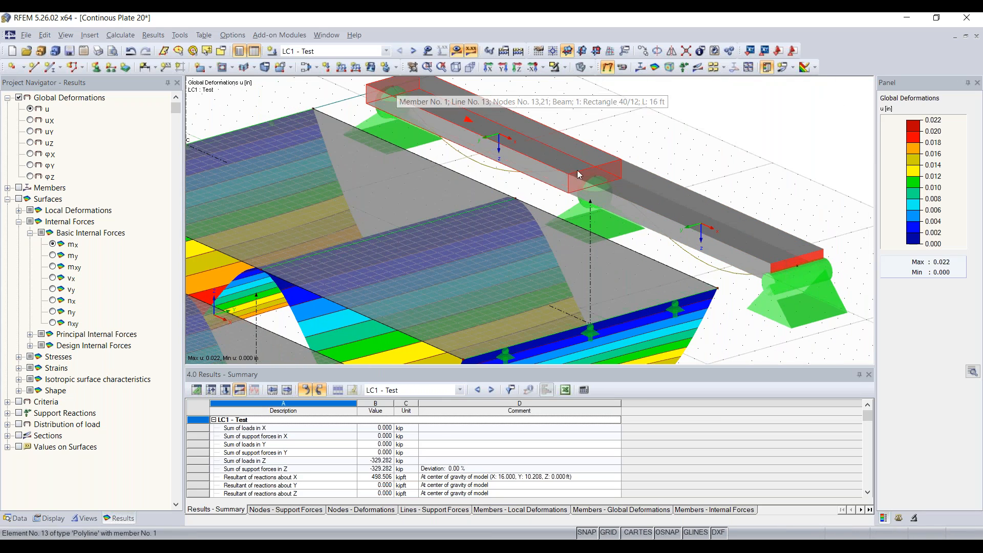
{"action": "scroll", "coordinate": [740, 271], "scroll_direction": "down", "scroll_amount": 2}
{"action": "scroll", "coordinate": [739, 285], "scroll_direction": "down", "scroll_amount": 2}
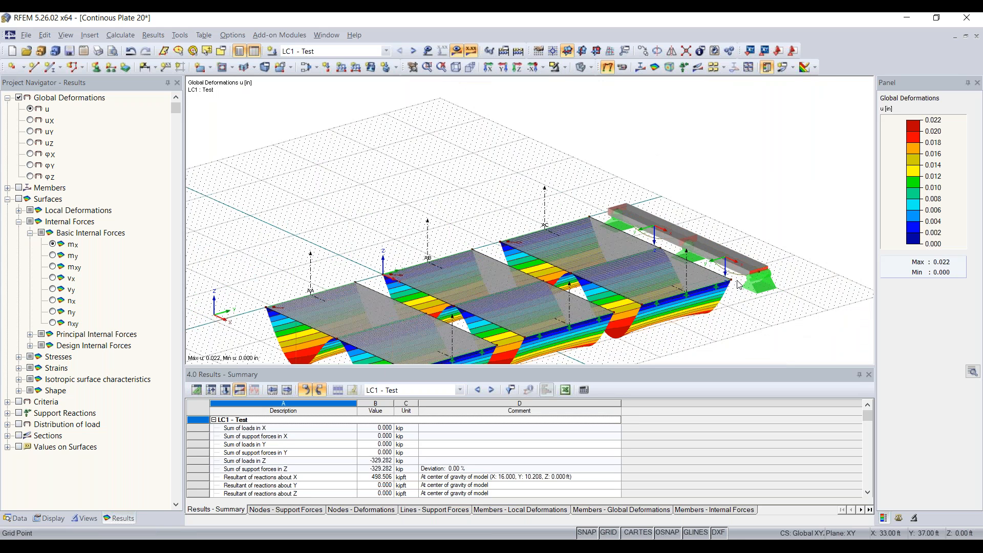
{"action": "scroll", "coordinate": [530, 297], "scroll_direction": "down", "scroll_amount": 1}
{"action": "middle_click_drag", "start_coordinate": [530, 297], "coordinate": [515, 238]}
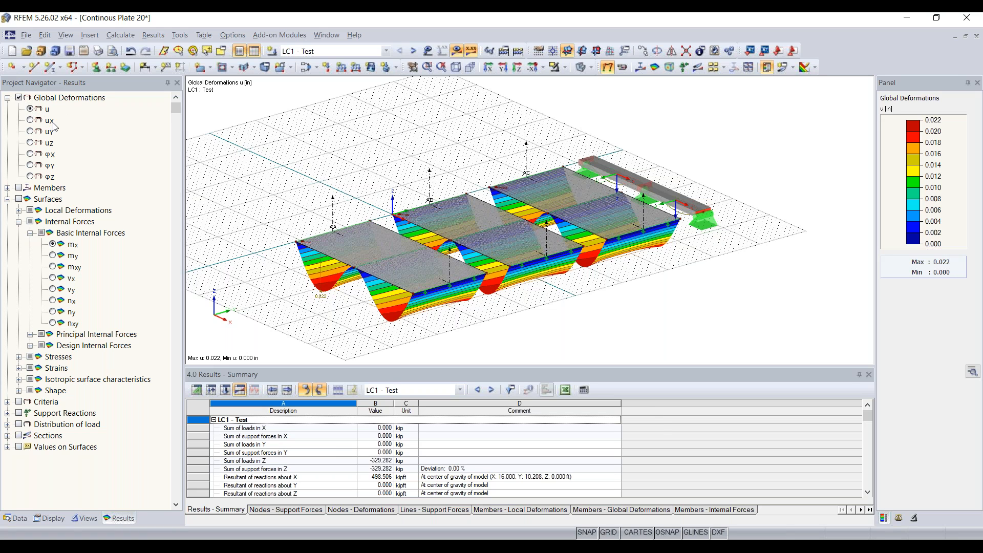
{"action": "left_click", "coordinate": [30, 121]}
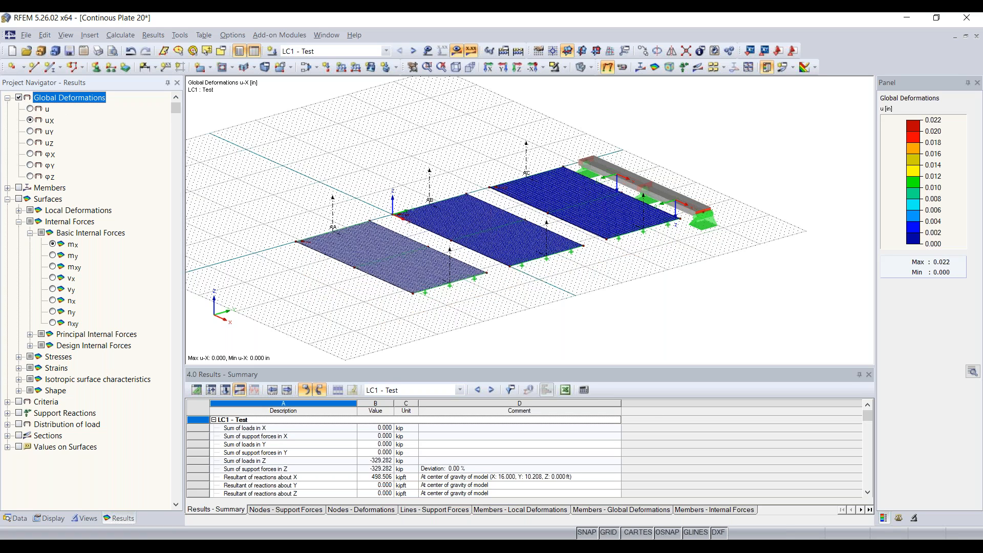
{"action": "left_click", "coordinate": [30, 132]}
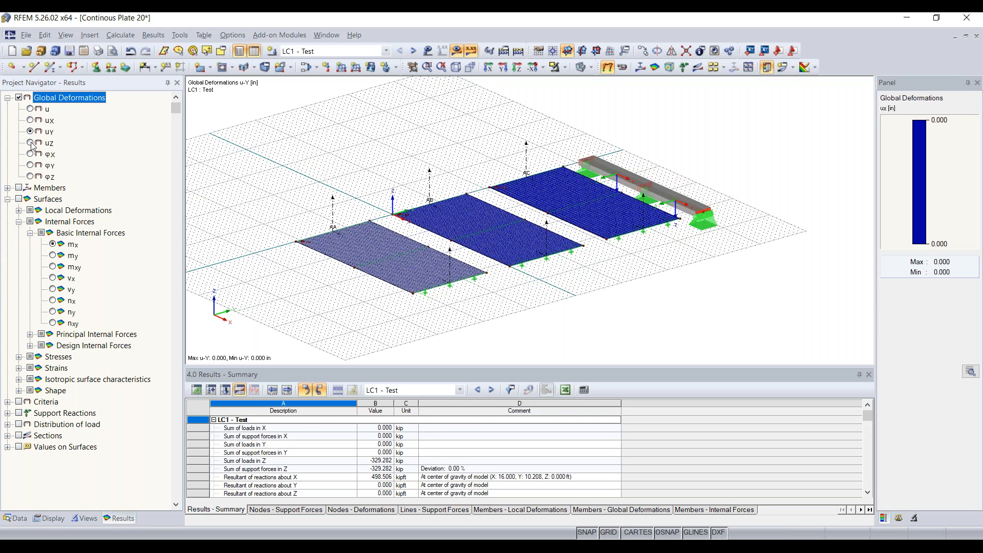
{"action": "left_click", "coordinate": [30, 109]}
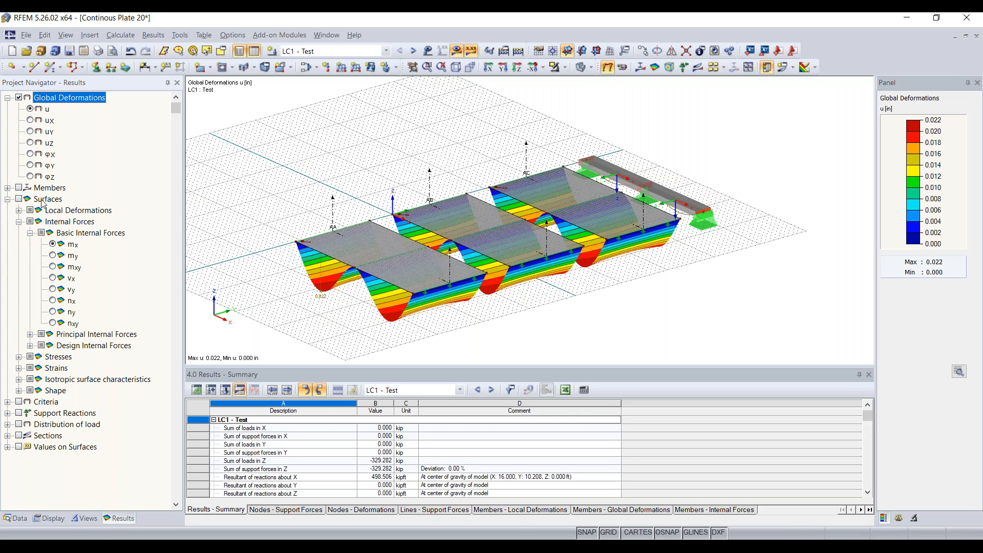
Turn on the member result diagrams to show the beam's My moment, viewed at a flatter angle.
{"action": "left_click", "coordinate": [7, 187]}
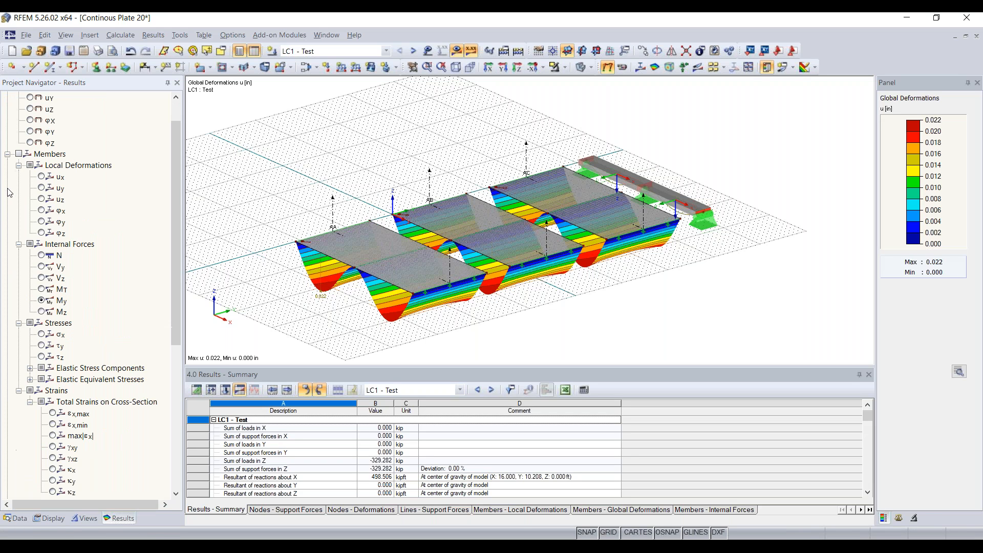
{"action": "left_click", "coordinate": [19, 153]}
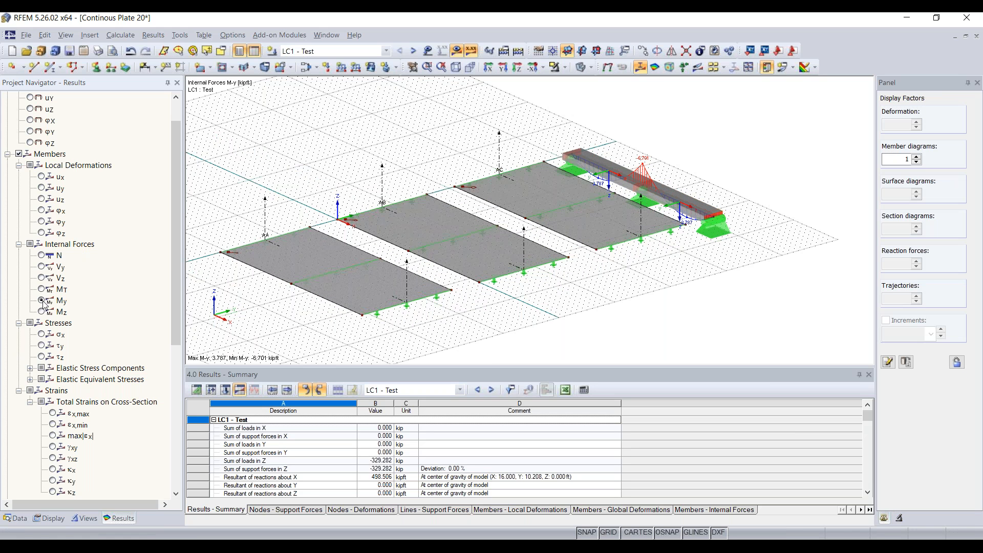
{"action": "scroll", "coordinate": [653, 197], "scroll_direction": "up", "scroll_amount": 3}
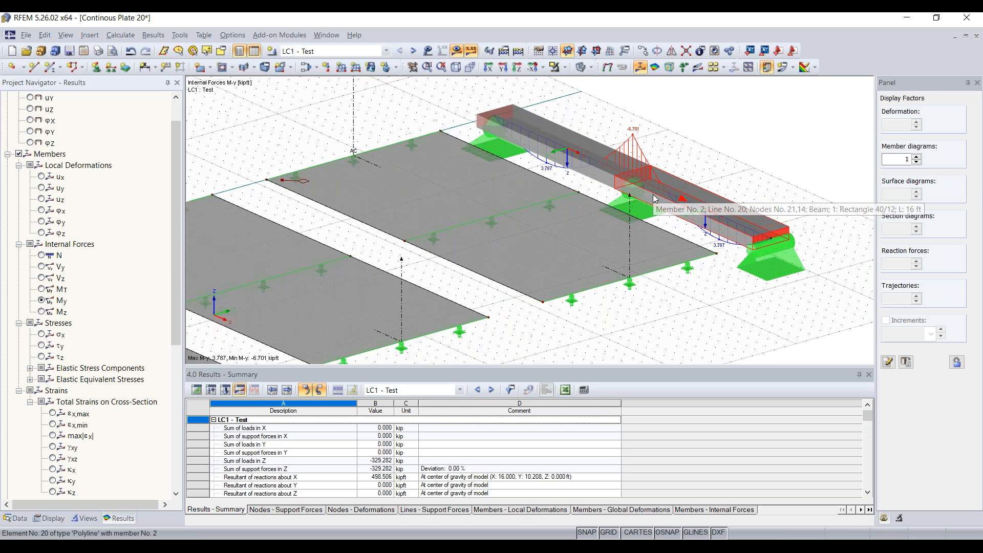
{"action": "middle_click_drag", "start_coordinate": [568, 156], "coordinate": [545, 191], "text": "ctrl"}
{"action": "scroll", "coordinate": [405, 171], "scroll_direction": "up", "scroll_amount": 4}
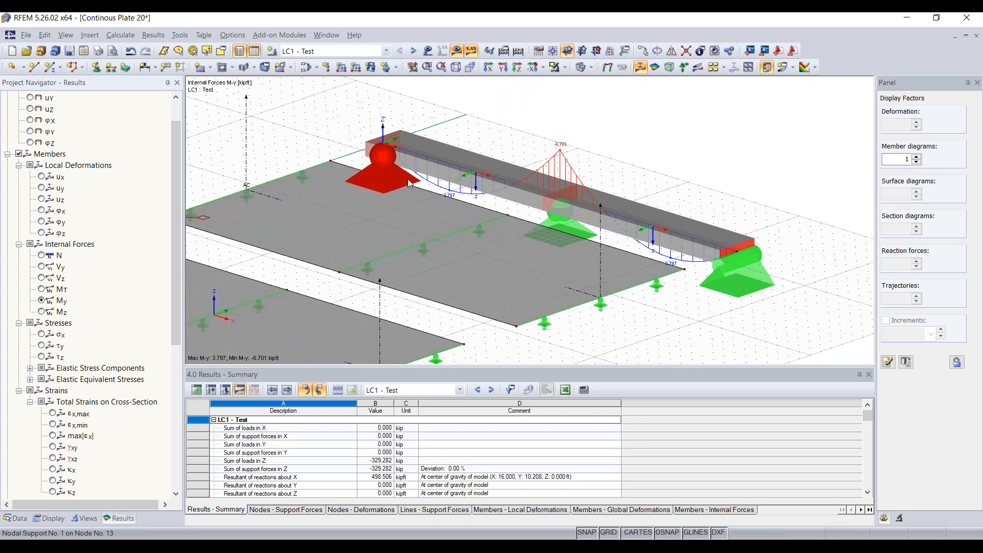
{"action": "scroll", "coordinate": [463, 169], "scroll_direction": "down", "scroll_amount": 3}
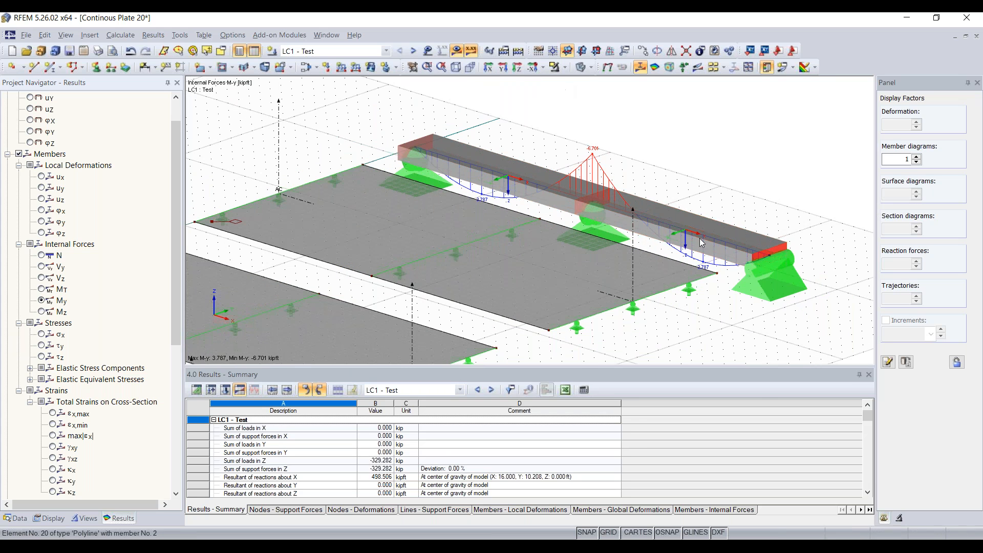
Switch the model display to wireframe so the My diagram stands clear of the beam.
{"action": "left_click", "coordinate": [580, 69]}
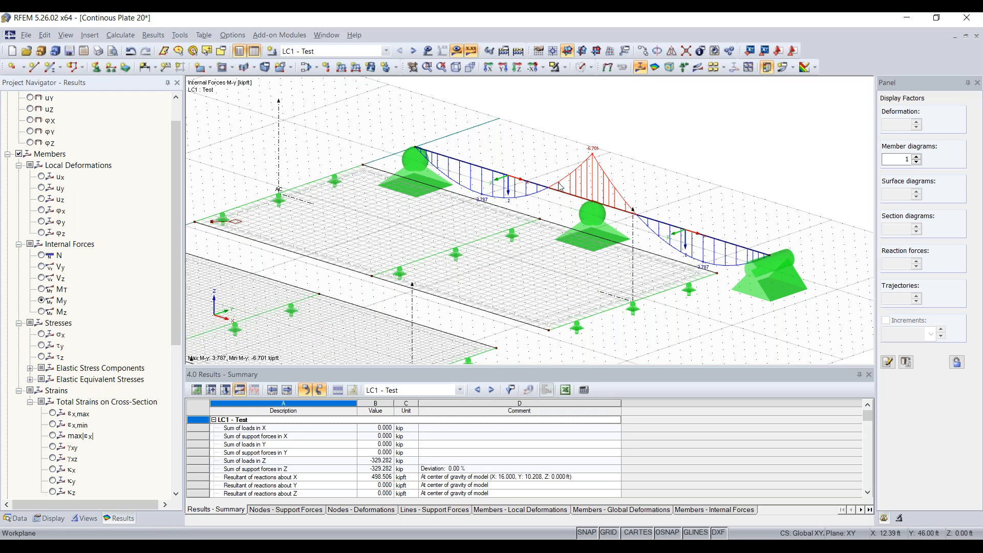
{"action": "middle_click_drag", "start_coordinate": [538, 208], "coordinate": [463, 253], "text": "ctrl"}
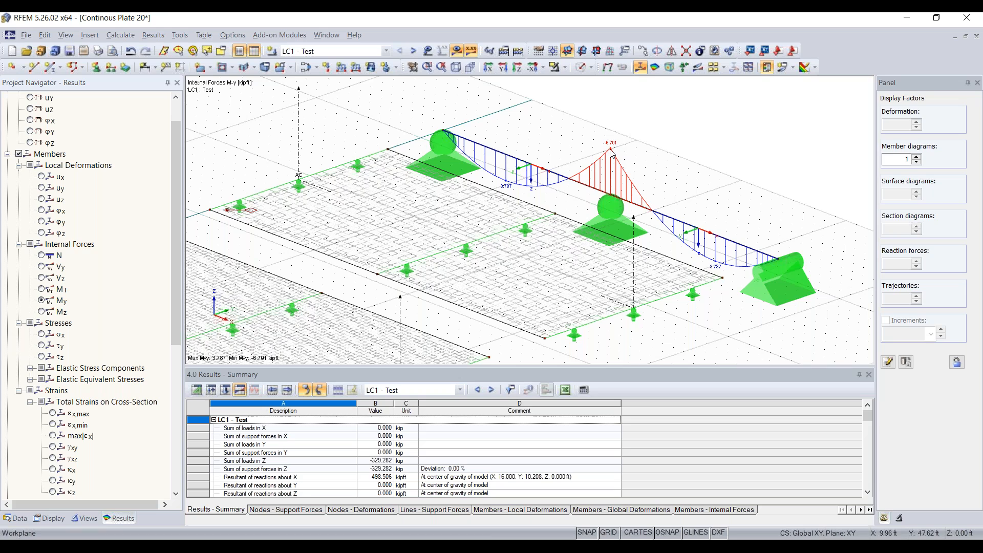
{"action": "scroll", "coordinate": [611, 152], "scroll_direction": "up", "scroll_amount": 2}
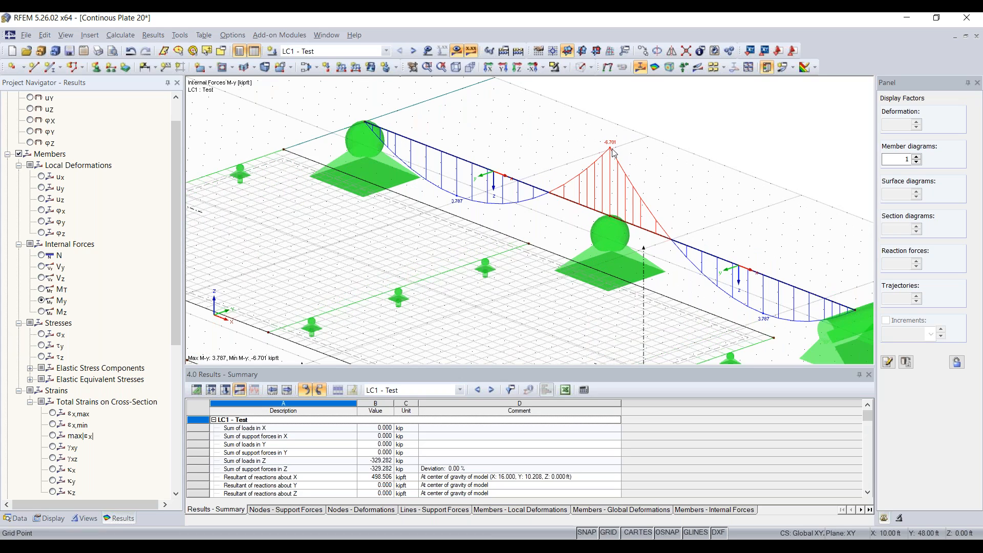
{"action": "scroll", "coordinate": [613, 152], "scroll_direction": "down", "scroll_amount": 2}
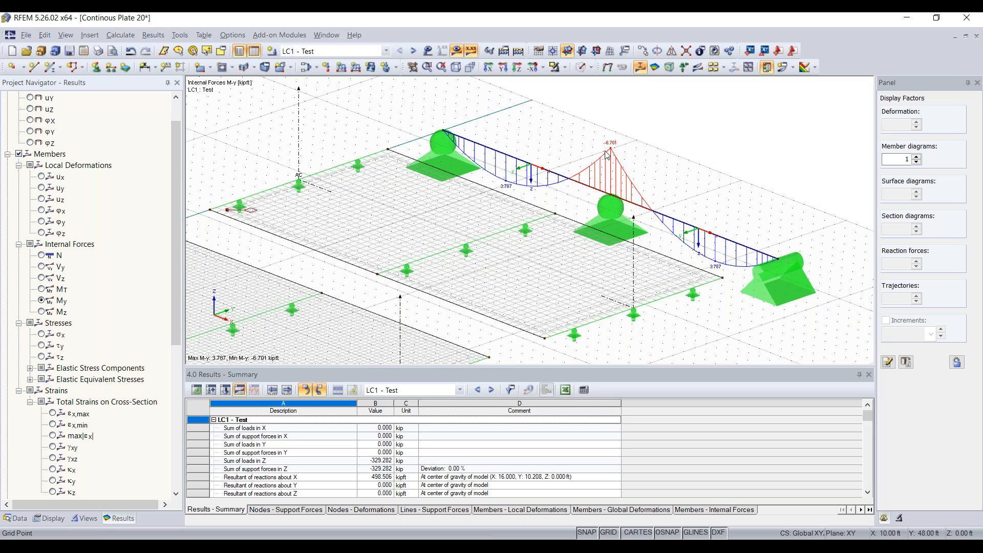
{"action": "scroll", "coordinate": [393, 202], "scroll_direction": "down", "scroll_amount": 2}
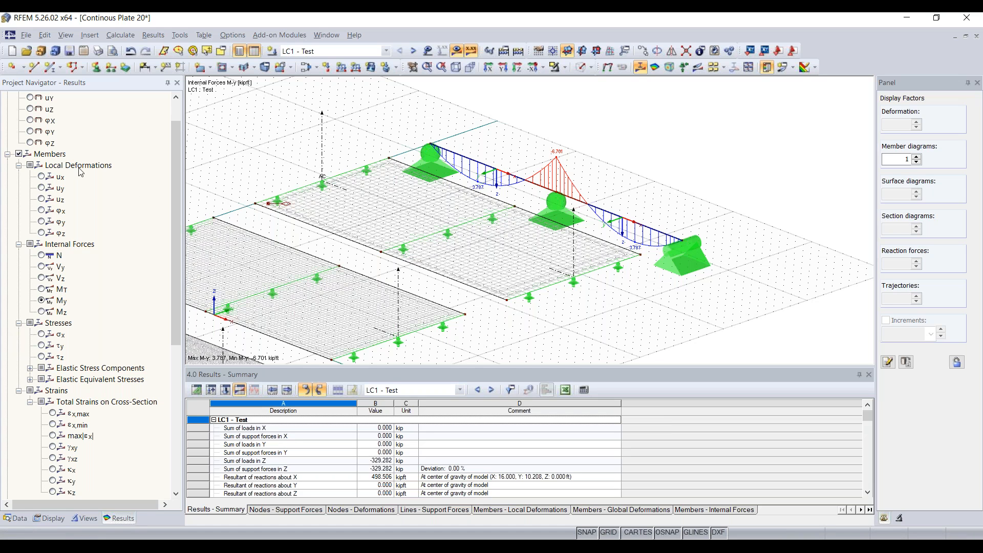
{"action": "scroll", "coordinate": [61, 192], "scroll_direction": "down", "scroll_amount": 8}
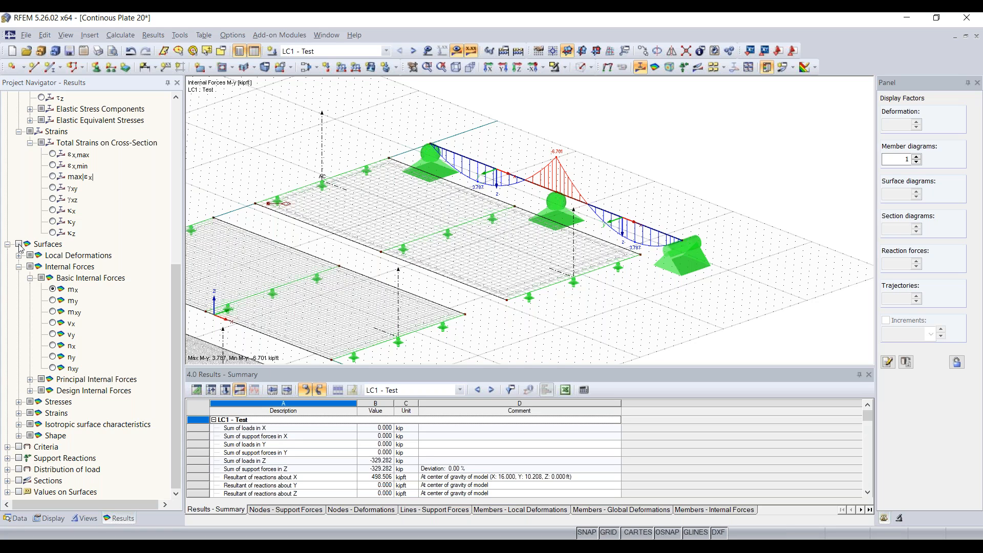
Turn on the surface mx internal-force contours on all three plates.
{"action": "left_click", "coordinate": [18, 246]}
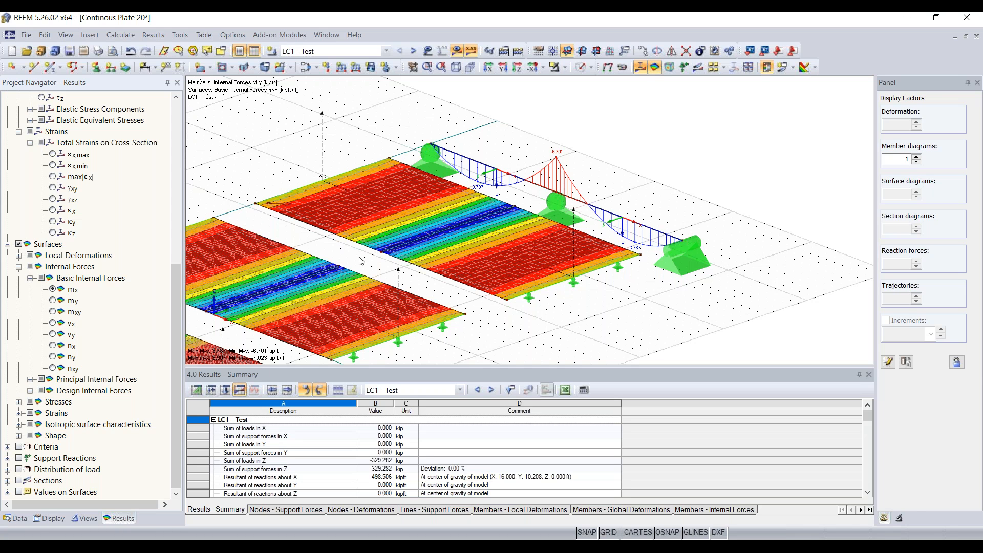
{"action": "scroll", "coordinate": [361, 261], "scroll_direction": "down", "scroll_amount": 3}
{"action": "scroll", "coordinate": [361, 261], "scroll_direction": "up", "scroll_amount": 6}
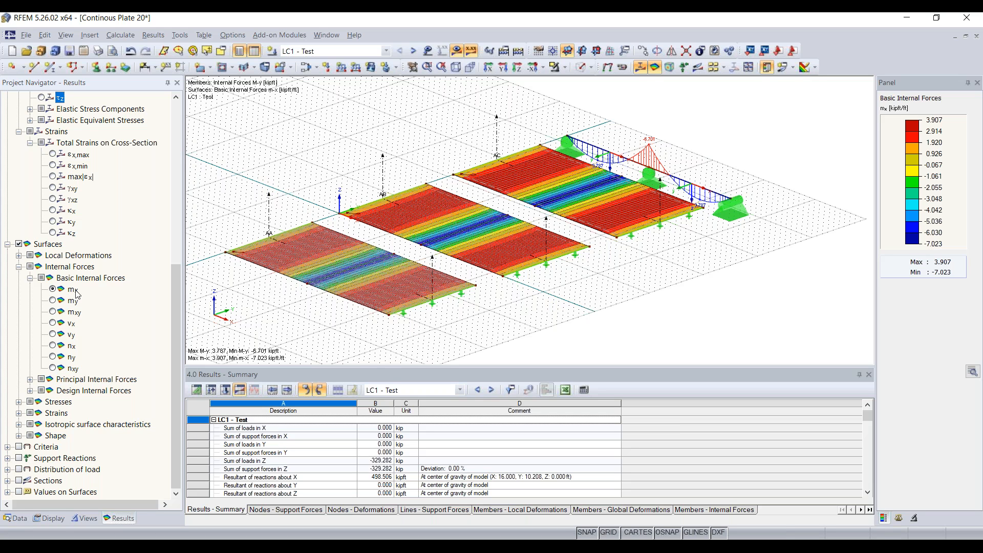
{"action": "scroll", "coordinate": [77, 294], "scroll_direction": "up", "scroll_amount": 4}
{"action": "scroll", "coordinate": [77, 294], "scroll_direction": "down", "scroll_amount": 4}
{"action": "scroll", "coordinate": [65, 210], "scroll_direction": "up", "scroll_amount": 5}
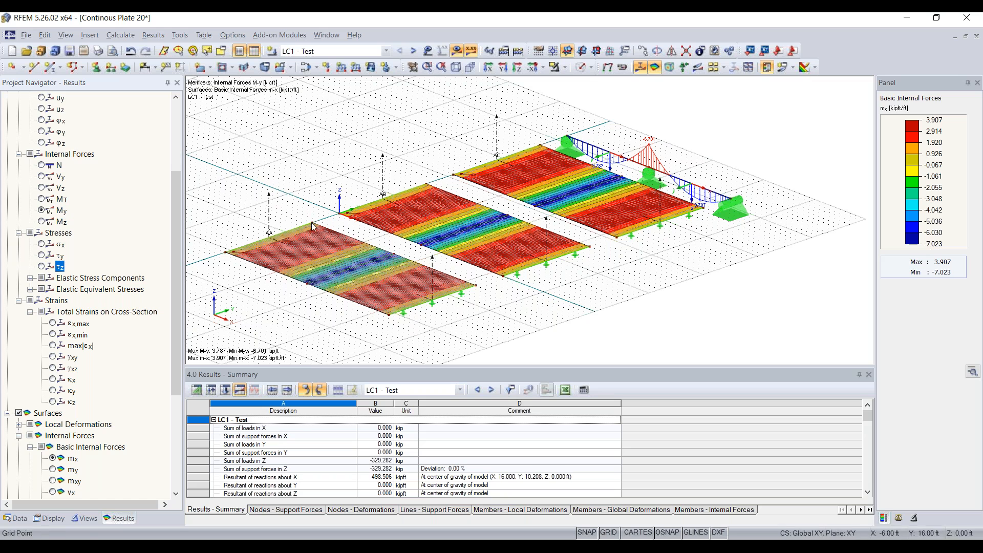
{"action": "scroll", "coordinate": [367, 275], "scroll_direction": "up", "scroll_amount": 1}
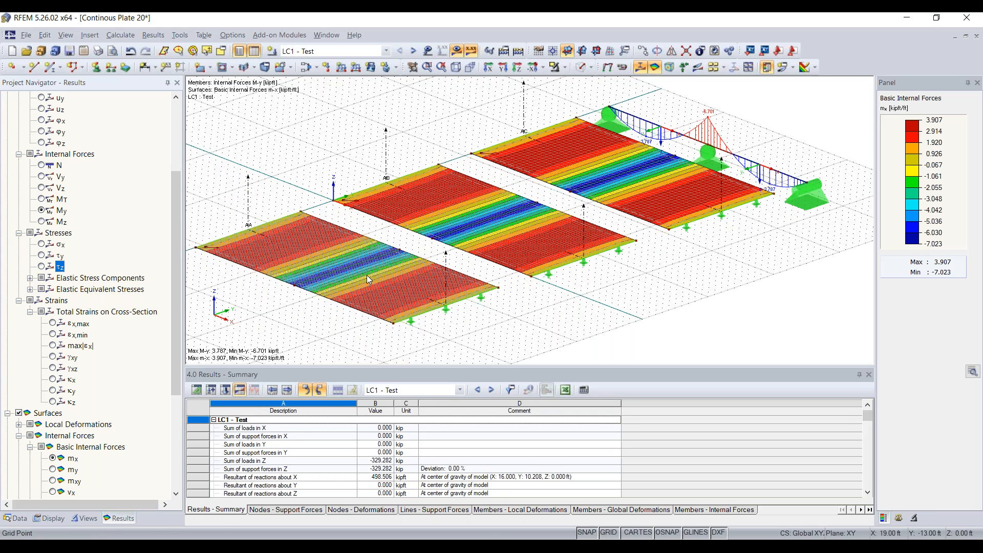
Bring up the view and plate edge line context options, then close them unchanged.
{"action": "right_click", "coordinate": [370, 275]}
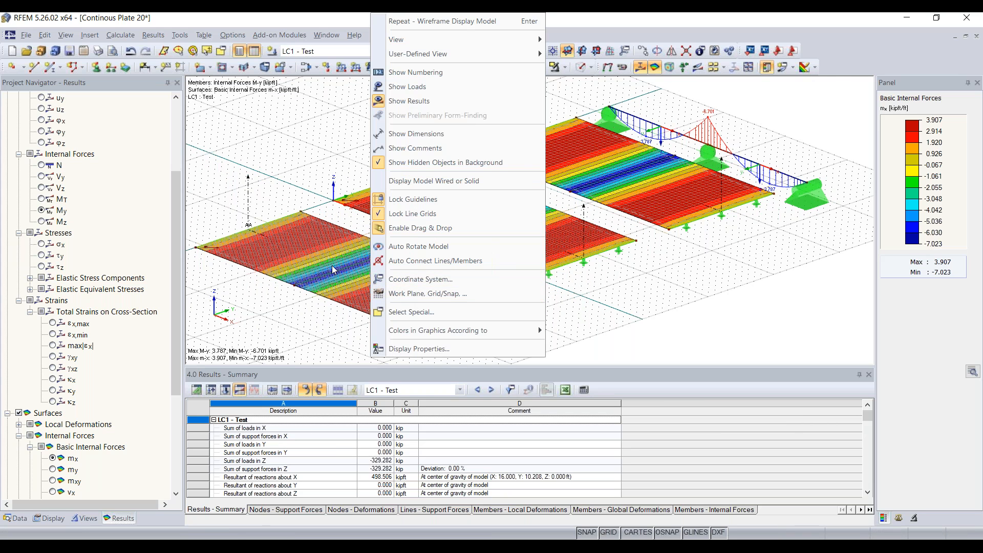
{"action": "left_click", "coordinate": [314, 291]}
{"action": "right_click", "coordinate": [313, 289]}
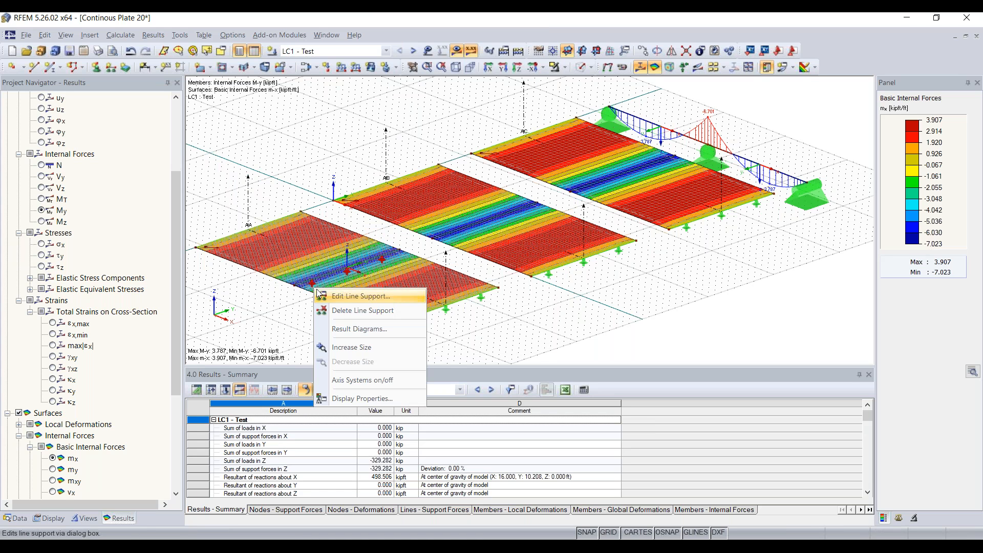
{"action": "right_click", "coordinate": [312, 290]}
{"action": "left_click", "coordinate": [279, 311]}
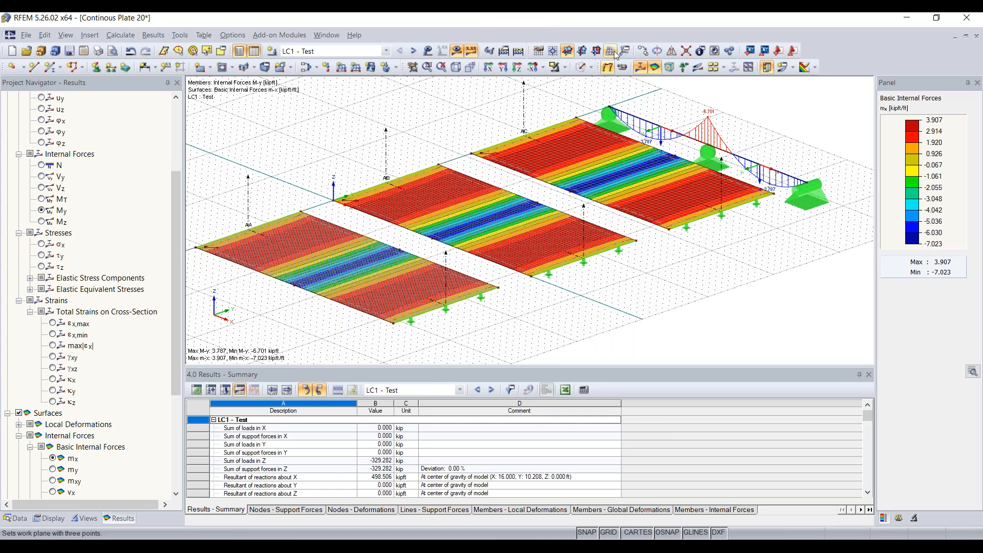
Set the display to Solid Transparent and turn on local axis systems for the plate surfaces.
{"action": "left_click", "coordinate": [581, 67]}
{"action": "left_click", "coordinate": [581, 67]}
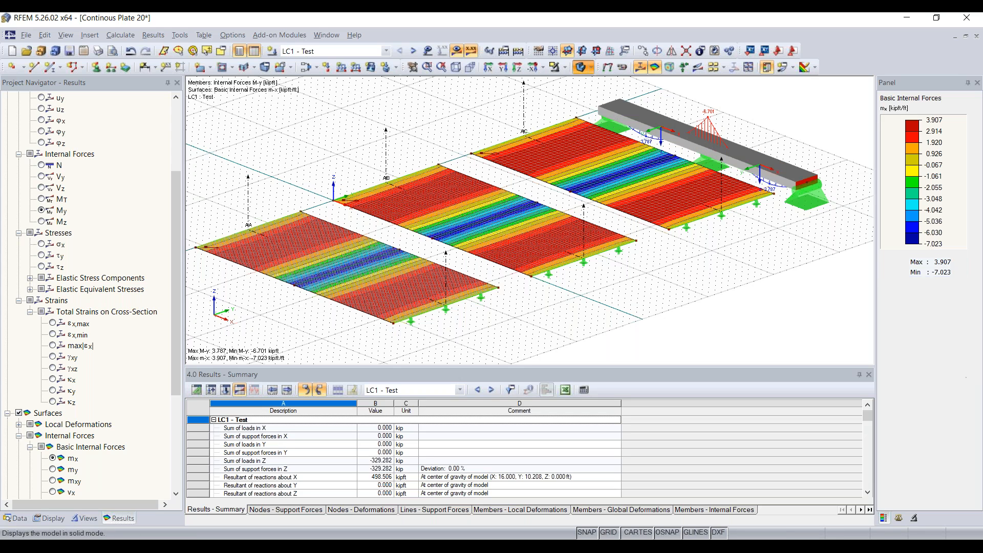
{"action": "right_click", "coordinate": [382, 287]}
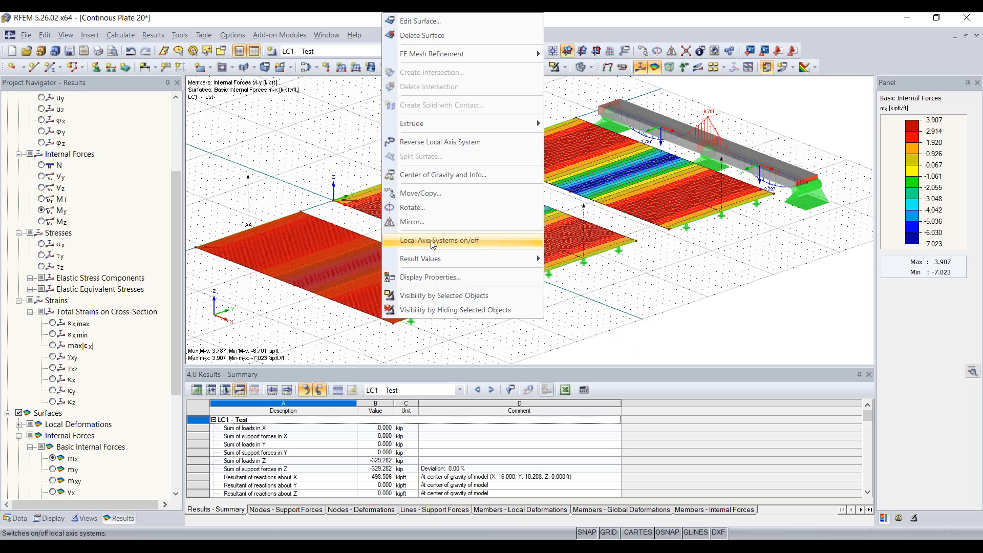
{"action": "left_click", "coordinate": [431, 241]}
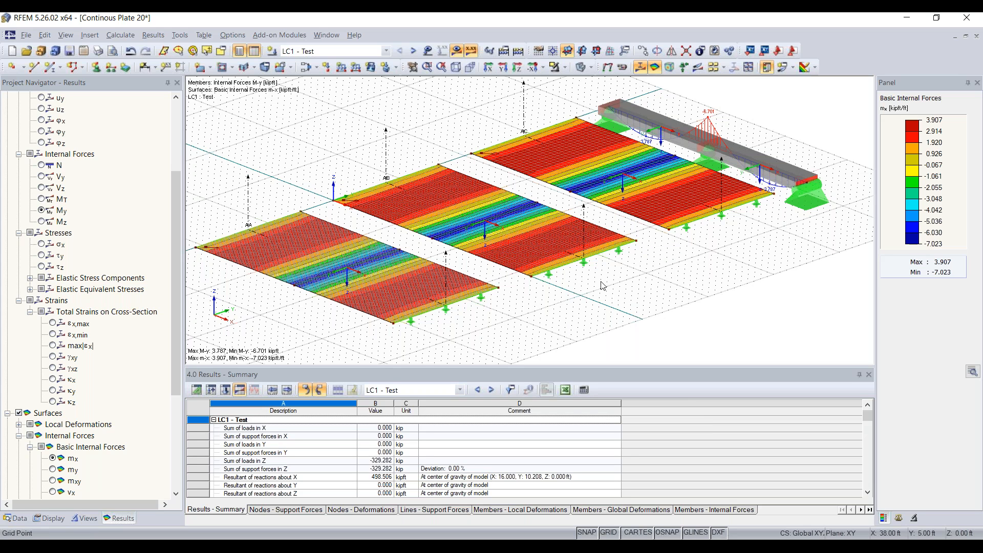
{"action": "scroll", "coordinate": [123, 264], "scroll_direction": "down", "scroll_amount": 5}
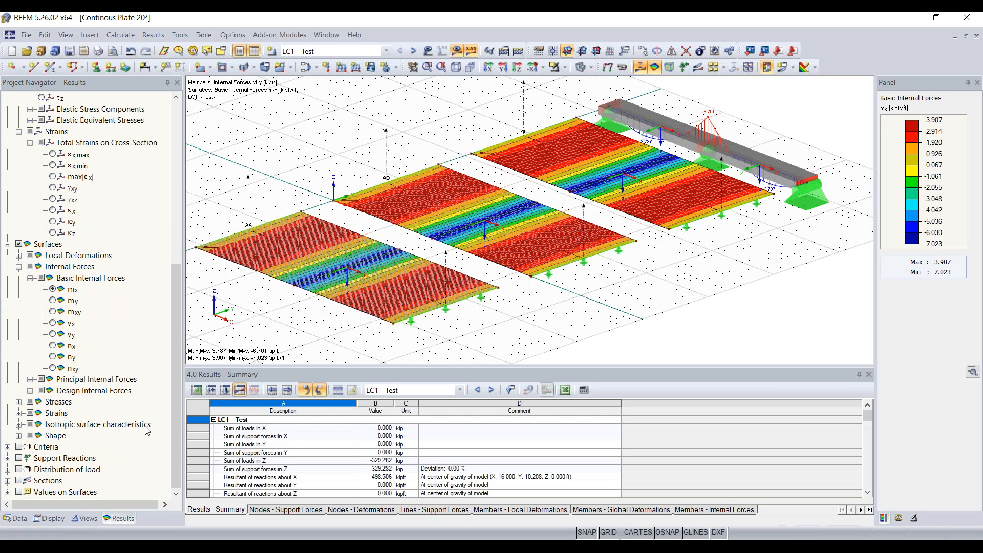
Turn on Sections results and orbit the view to inspect the mx diagrams along AA, AB and AC.
{"action": "left_click", "coordinate": [19, 481]}
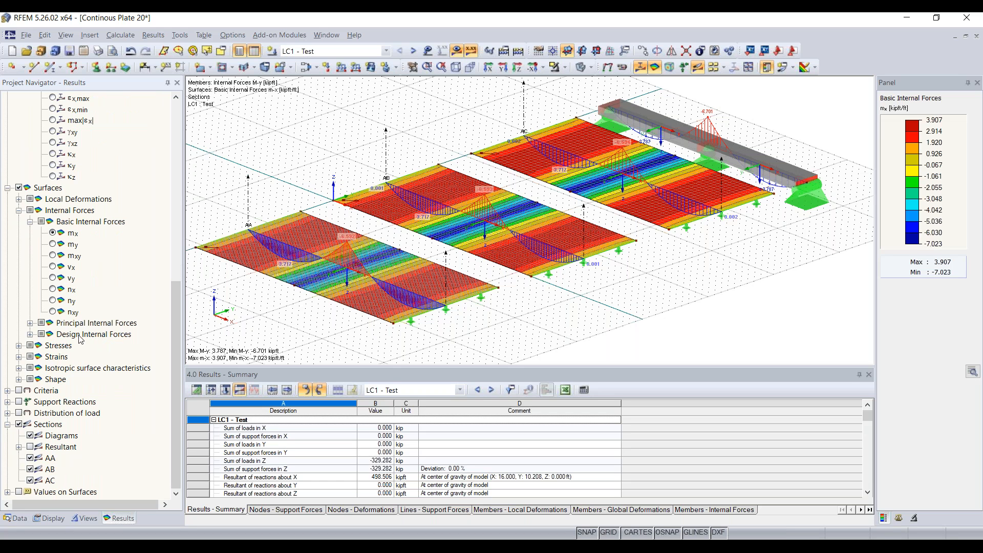
{"action": "scroll", "coordinate": [78, 335], "scroll_direction": "up", "scroll_amount": 10}
{"action": "scroll", "coordinate": [77, 328], "scroll_direction": "down", "scroll_amount": 10}
{"action": "left_click", "coordinate": [34, 426]}
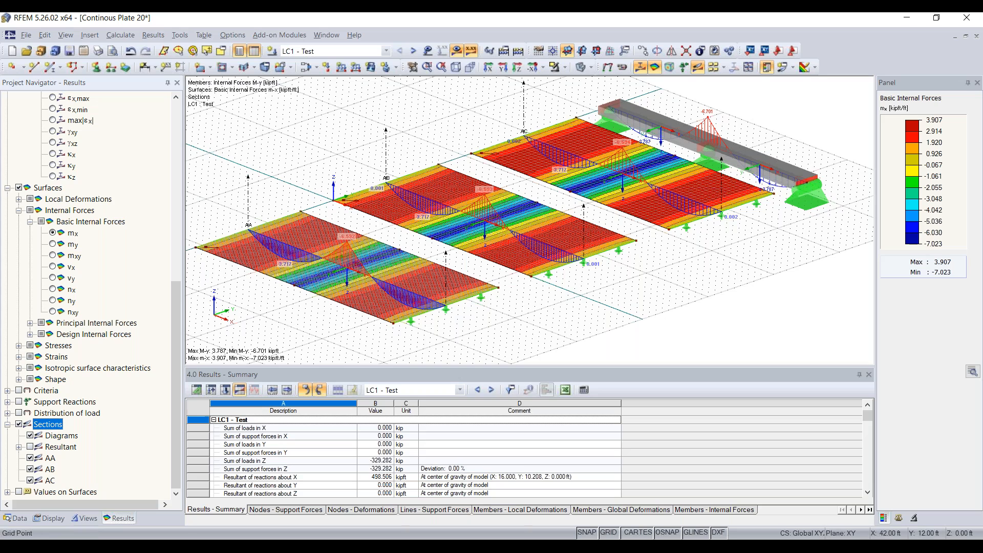
{"action": "middle_click_drag", "start_coordinate": [671, 273], "coordinate": [616, 213], "text": "ctrl"}
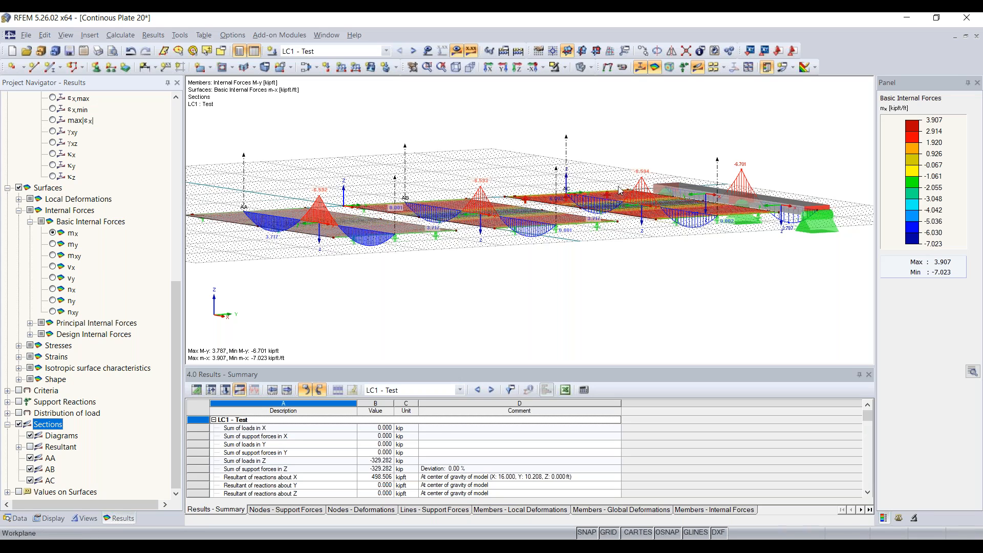
{"action": "middle_click_drag", "start_coordinate": [481, 141], "coordinate": [489, 205], "text": "ctrl"}
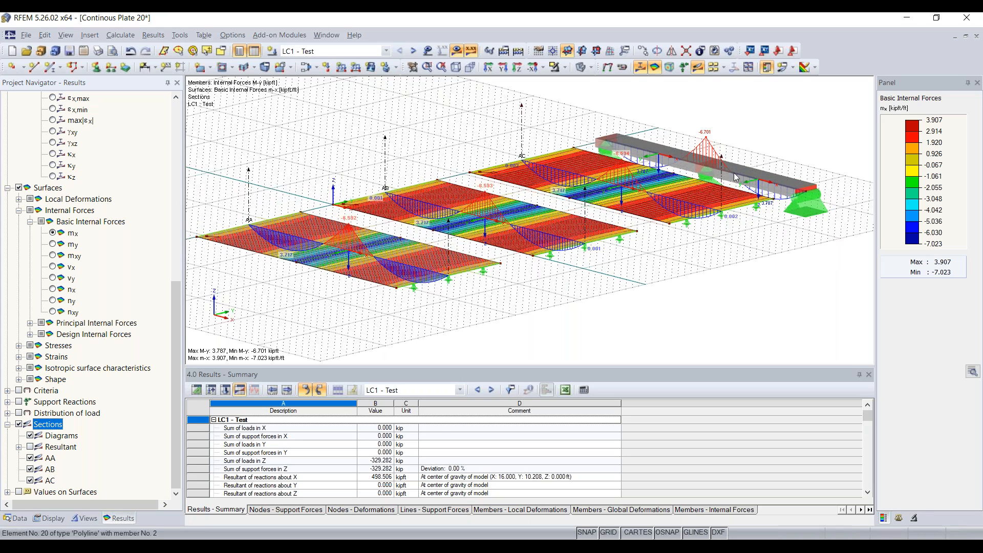
{"action": "left_click", "coordinate": [124, 41]}
{"action": "left_click", "coordinate": [171, 210]}
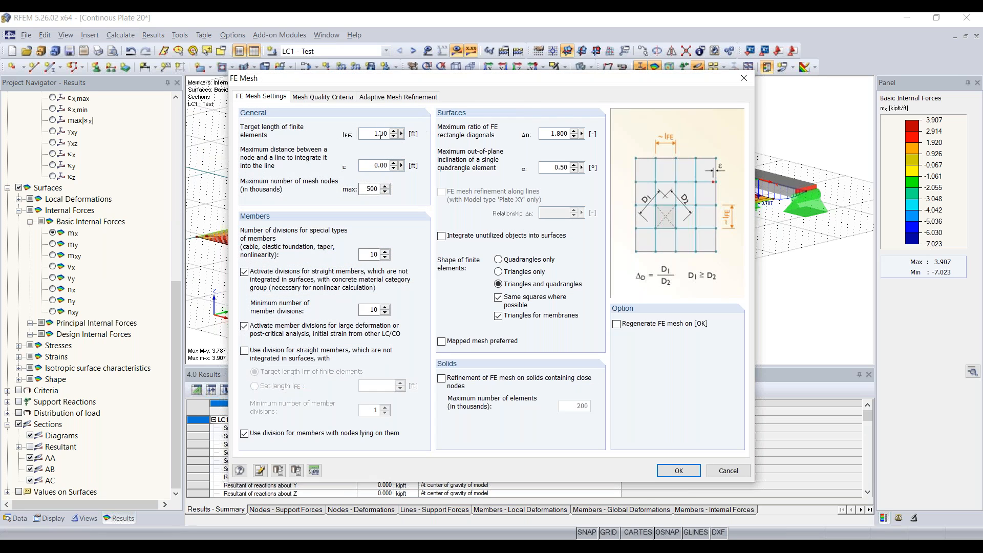
{"action": "left_click_drag", "start_coordinate": [369, 135], "coordinate": [390, 135]}
{"action": "left_click_drag", "start_coordinate": [436, 78], "coordinate": [429, 292]}
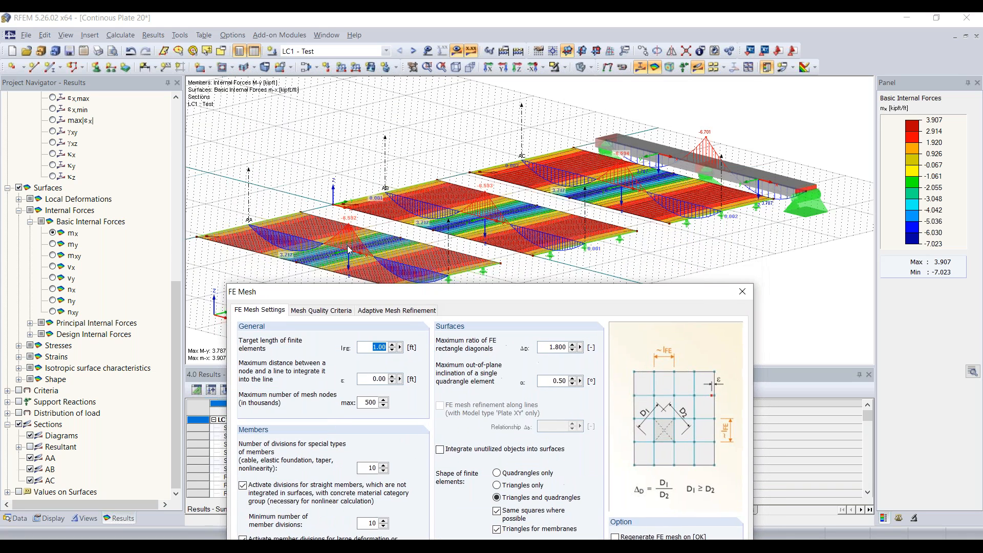
{"action": "left_click_drag", "start_coordinate": [496, 297], "coordinate": [491, 170]}
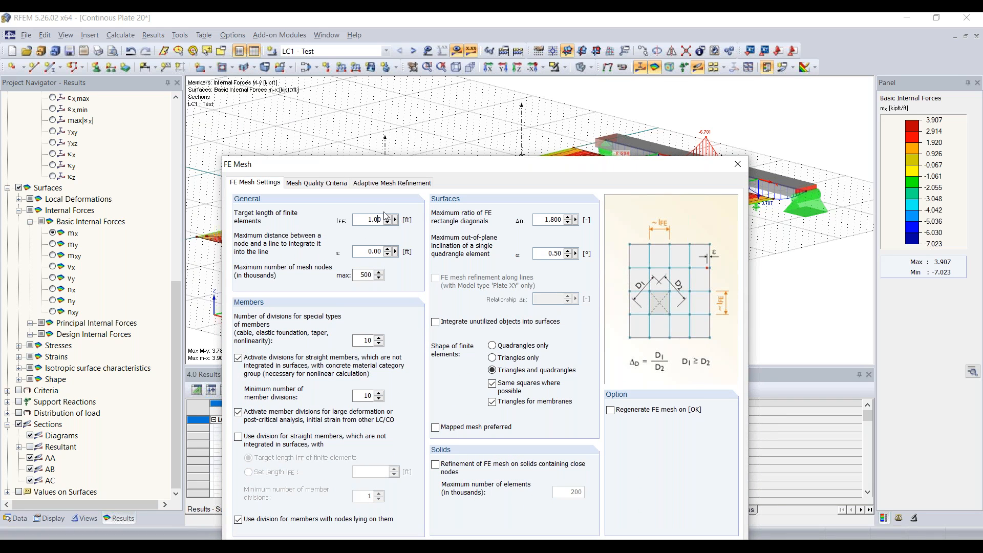
{"action": "left_click_drag", "start_coordinate": [476, 159], "coordinate": [440, 74]}
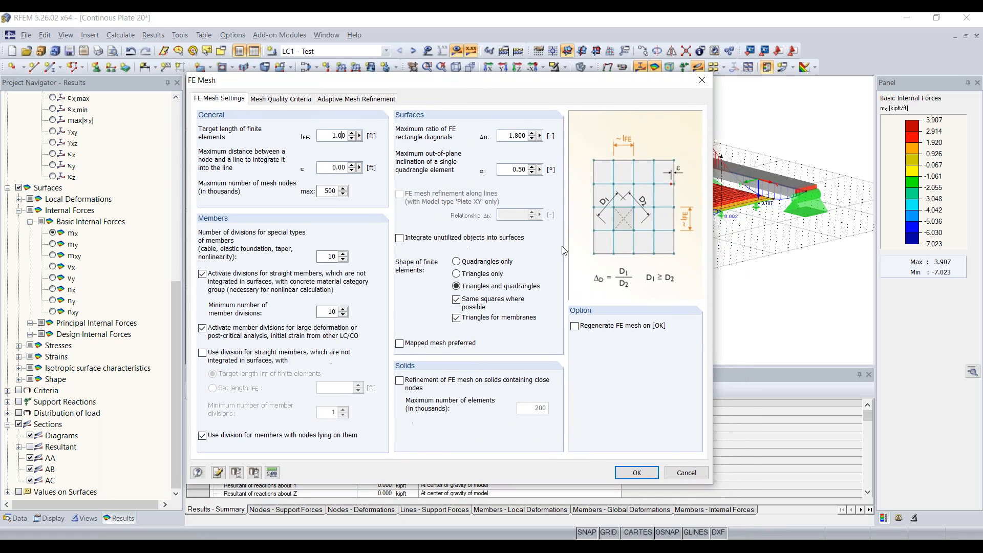
{"action": "left_click", "coordinate": [638, 473]}
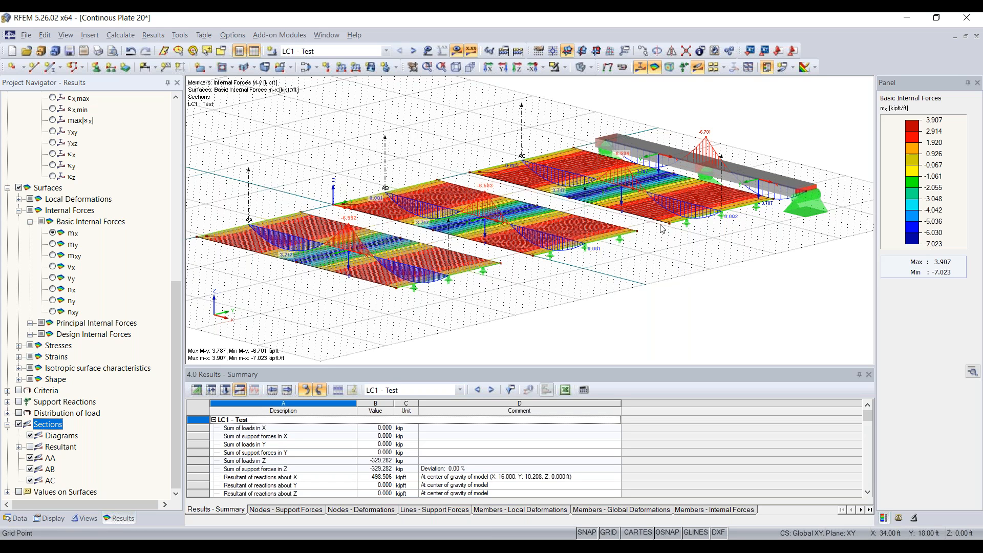
In Calculation Parameters, uncheck Activate shear stiffness of members.
{"action": "left_click", "coordinate": [121, 35]}
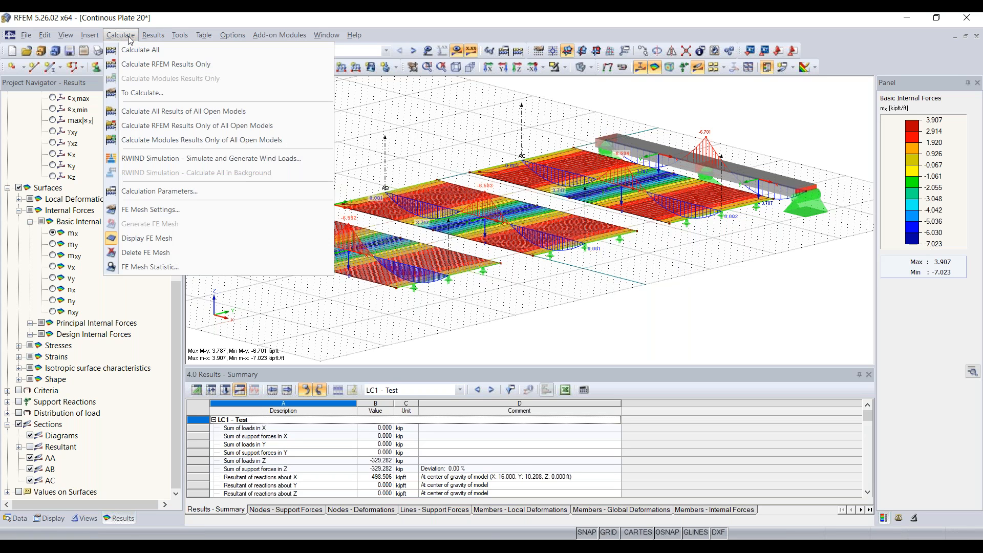
{"action": "left_click", "coordinate": [170, 191]}
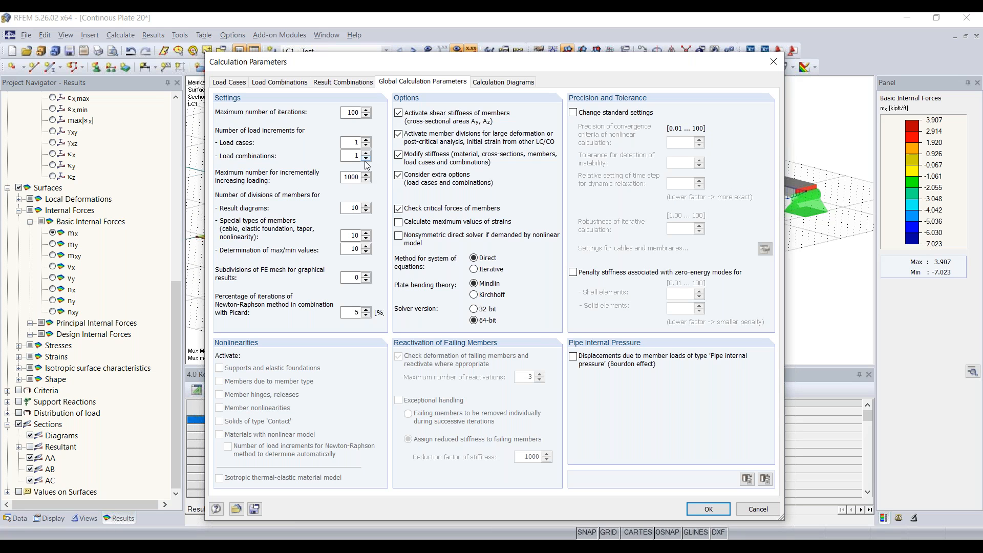
{"action": "left_click_drag", "start_coordinate": [449, 71], "coordinate": [428, 112]}
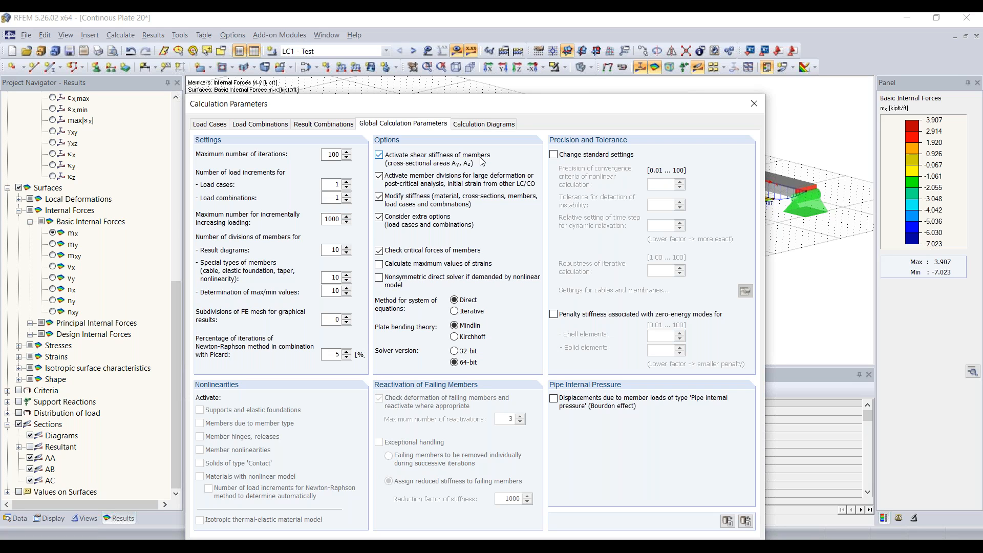
{"action": "left_click", "coordinate": [379, 157]}
{"action": "mouse_move", "coordinate": [456, 107]}
{"action": "left_mouse_down"}
{"action": "mouse_move", "coordinate": [458, 117]}
{"action": "mouse_move", "coordinate": [460, 102]}
{"action": "left_mouse_up"}
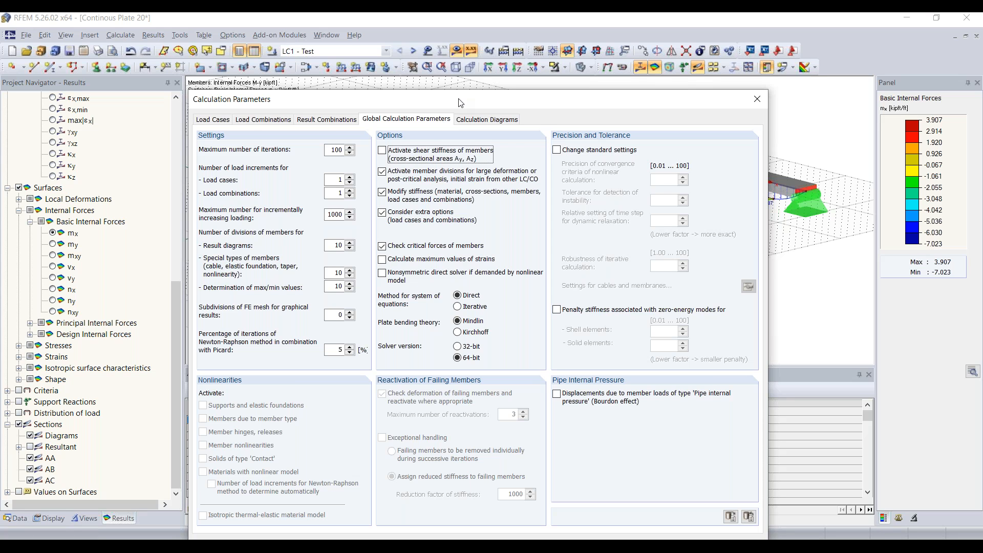
{"action": "left_click_drag", "start_coordinate": [460, 103], "coordinate": [460, 61]}
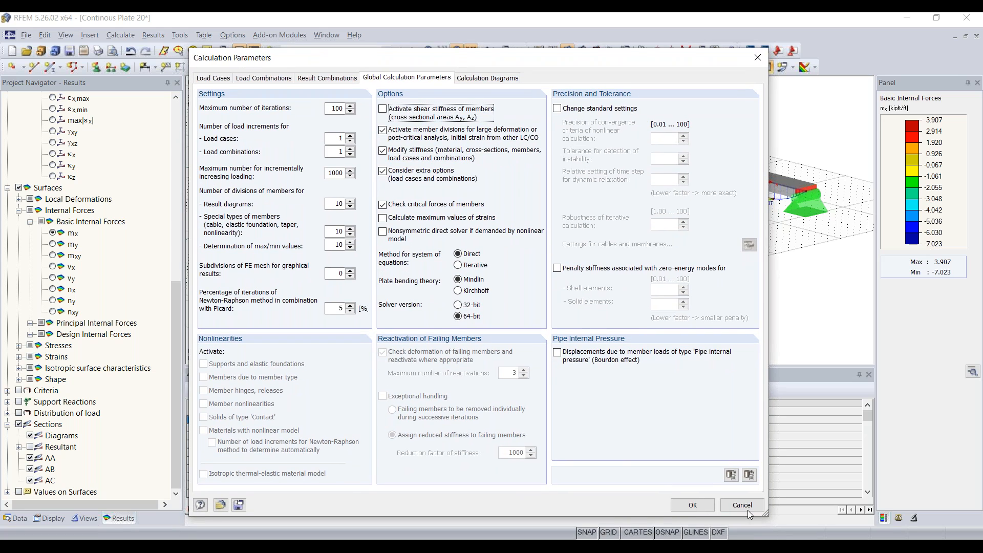
Apply the changed parameters and confirm deleting the existing results.
{"action": "left_click", "coordinate": [693, 505]}
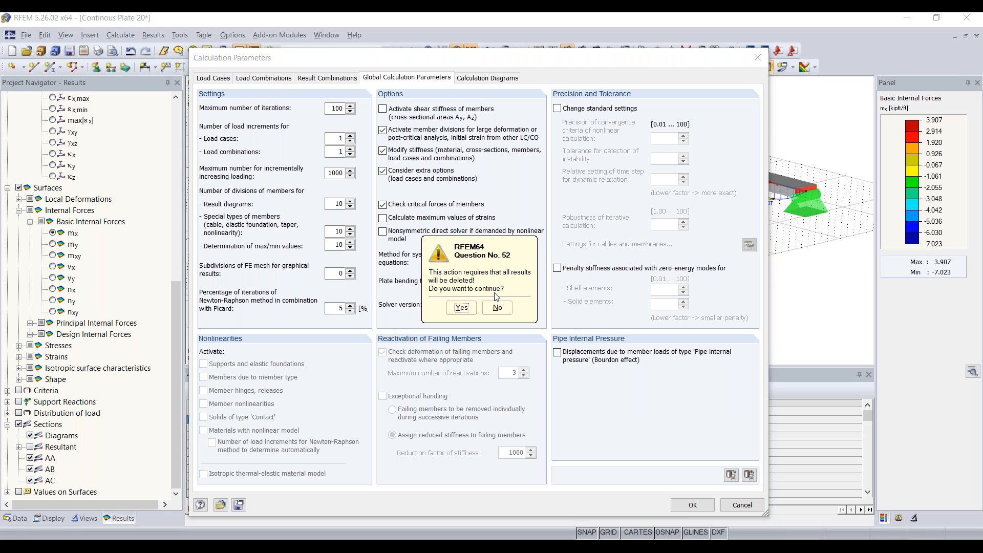
{"action": "left_click", "coordinate": [462, 308]}
{"action": "left_click_drag", "start_coordinate": [549, 67], "coordinate": [642, 232]}
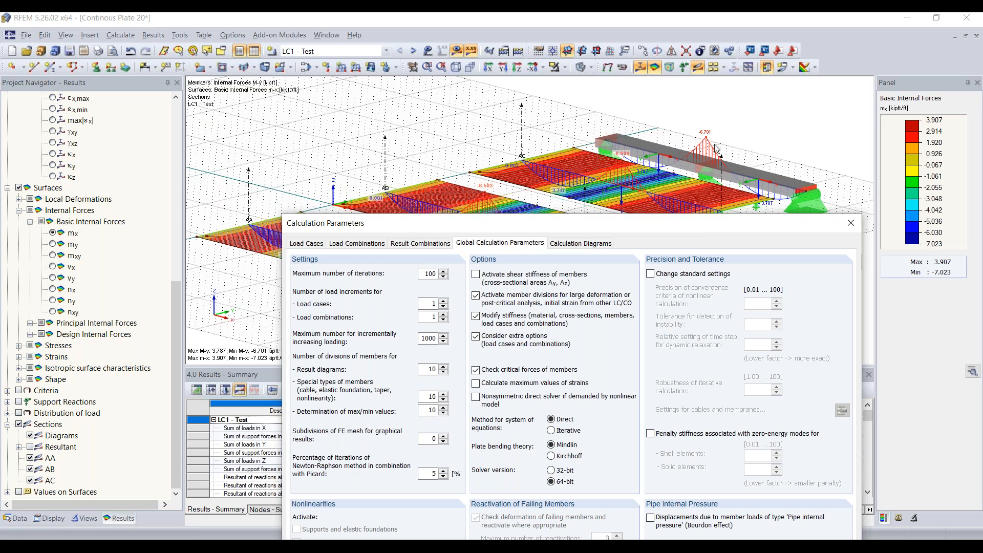
{"action": "left_click_drag", "start_coordinate": [695, 225], "coordinate": [594, 97]}
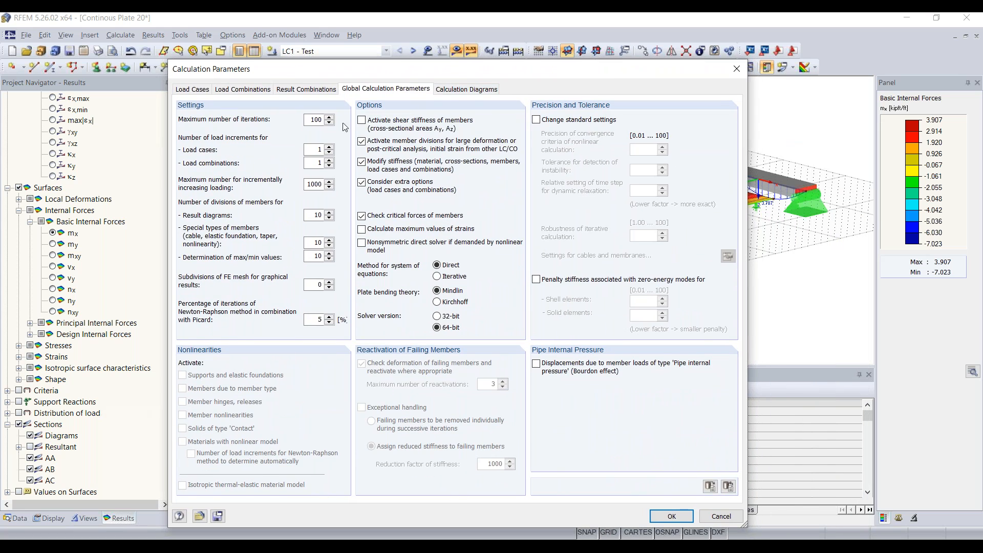
{"action": "left_click", "coordinate": [671, 516]}
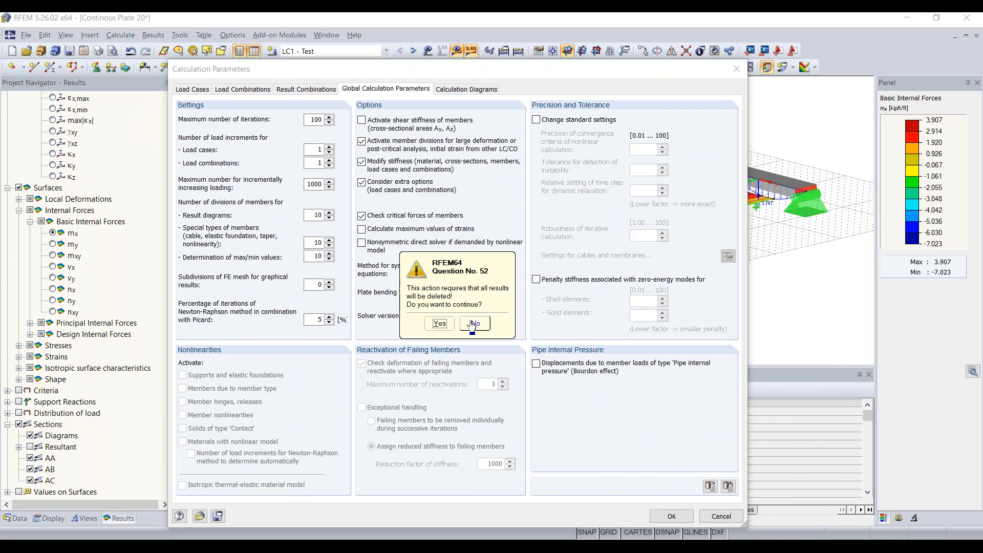
{"action": "left_click", "coordinate": [439, 326]}
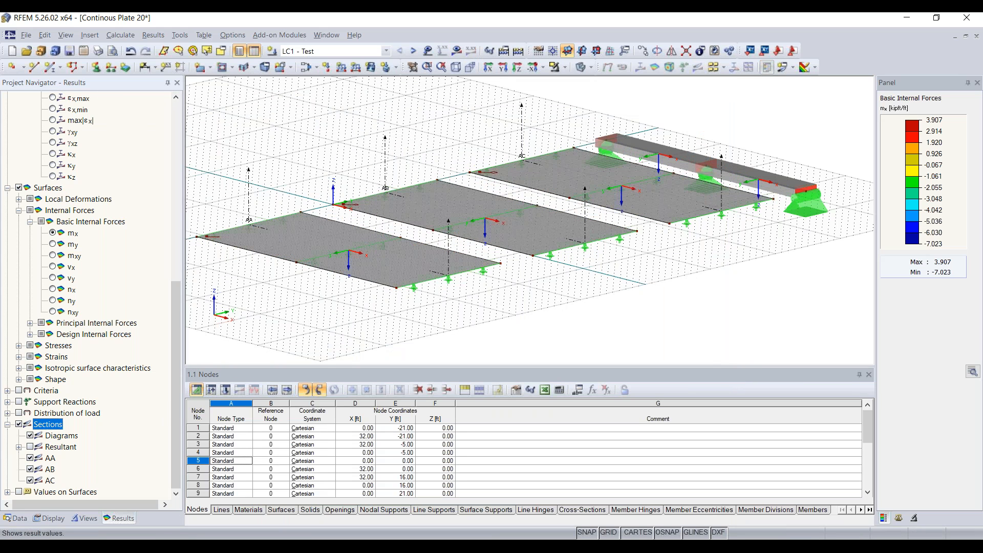
Run Show Results to recalculate LC1 without member shear stiffness.
{"action": "left_click", "coordinate": [458, 51]}
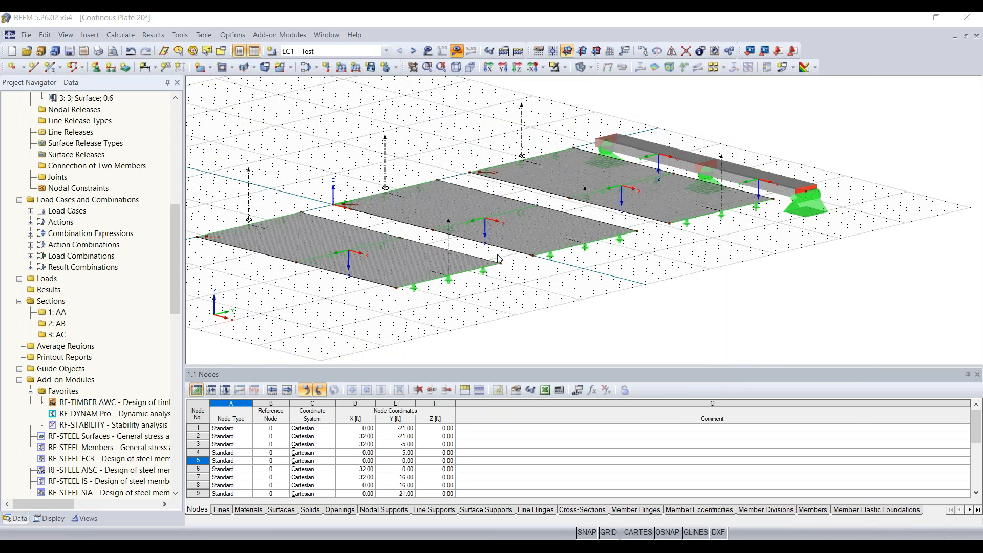
{"action": "left_click", "coordinate": [467, 301]}
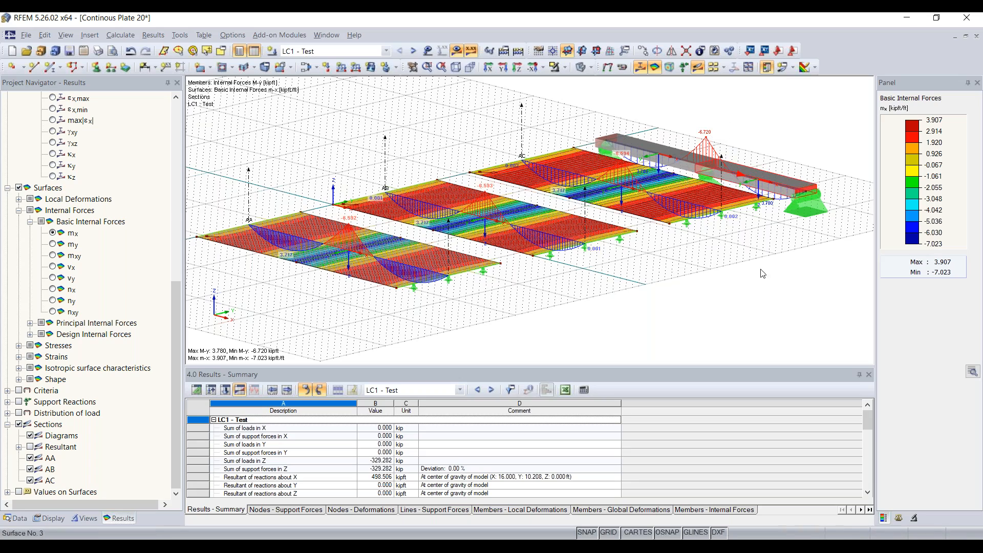
{"action": "scroll", "coordinate": [791, 273], "scroll_direction": "down", "scroll_amount": 1}
{"action": "middle_click_drag", "start_coordinate": [791, 274], "coordinate": [770, 278], "text": "ctrl"}
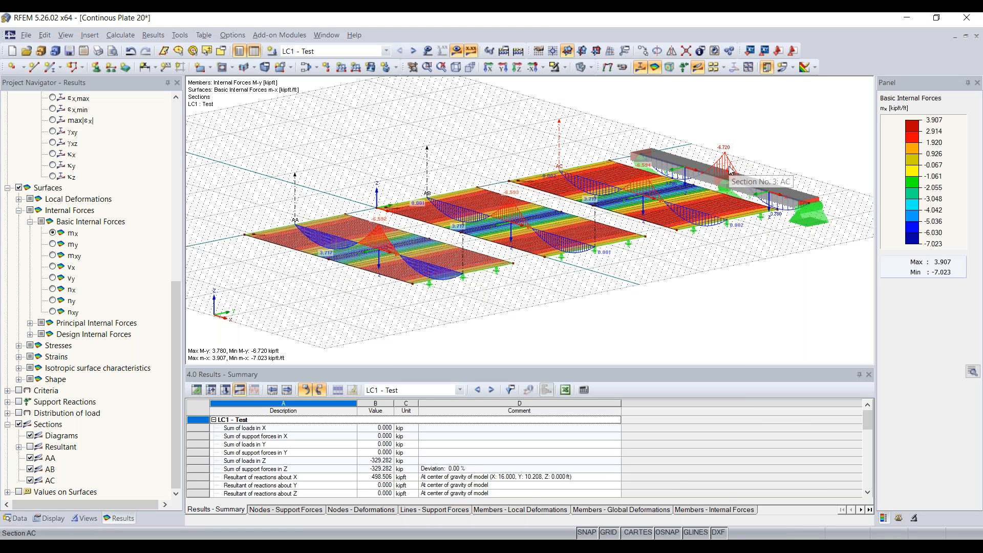
{"action": "left_click", "coordinate": [720, 175]}
{"action": "mouse_move", "coordinate": [720, 176]}
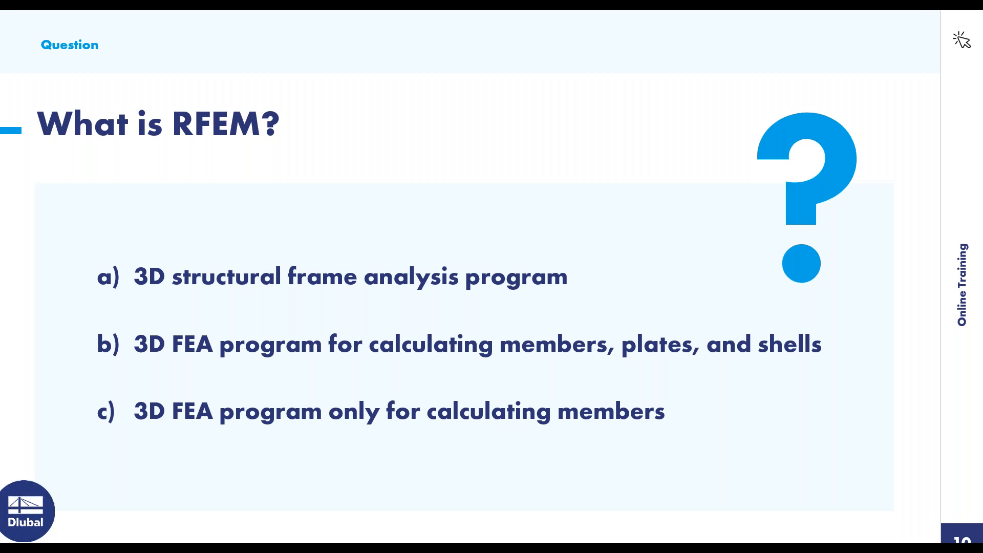
Advance to the Plate Theory 1/5 slide and reveal the beam-element analogy and Bernoulli box.
{"action": "key", "text": "Right"}
{"action": "key", "text": "Right"}
{"action": "key", "text": "Right"}
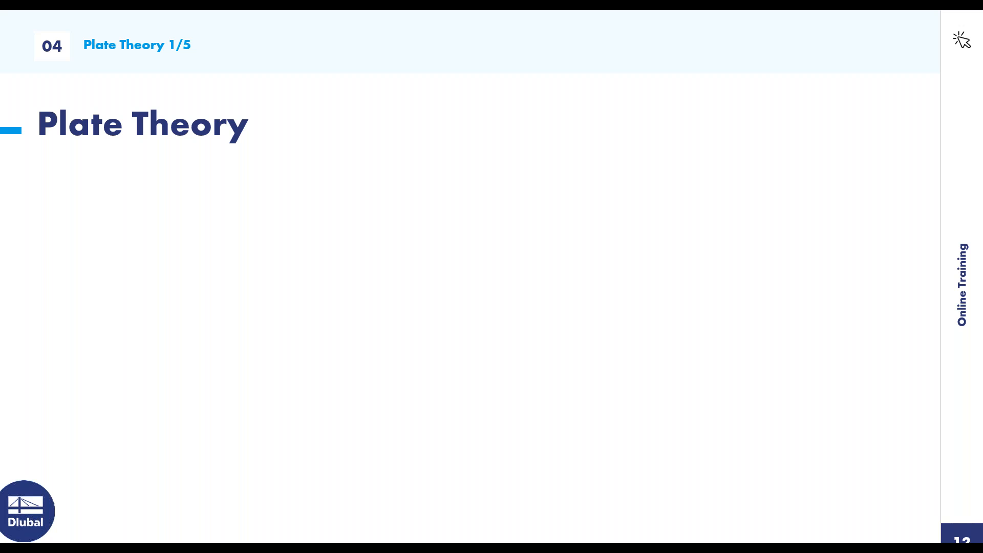
{"action": "key", "text": "Right"}
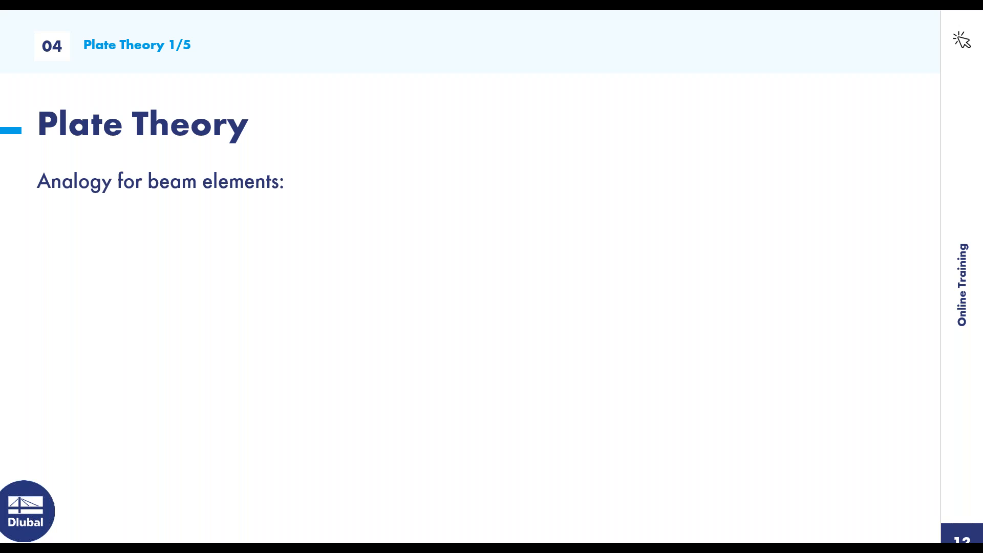
{"action": "key", "text": "Right"}
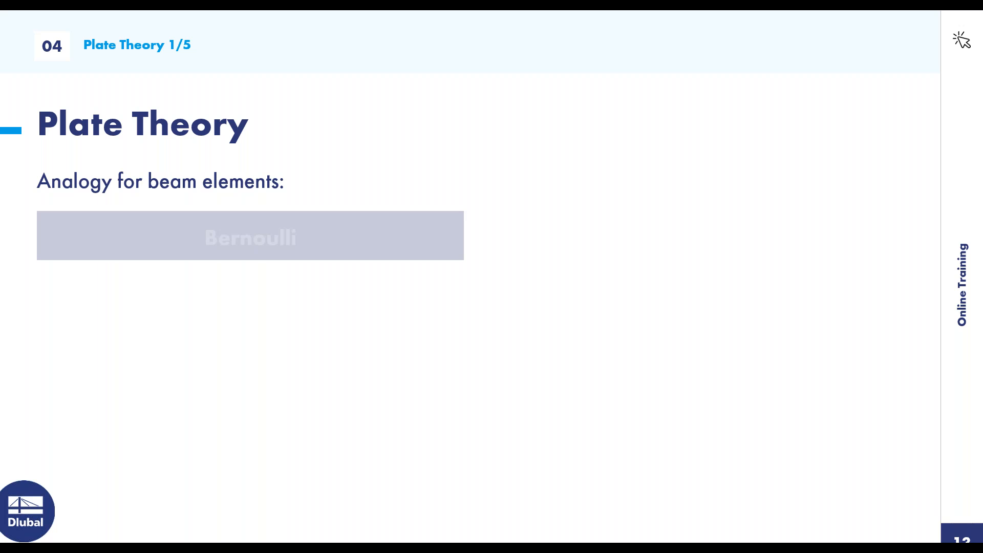
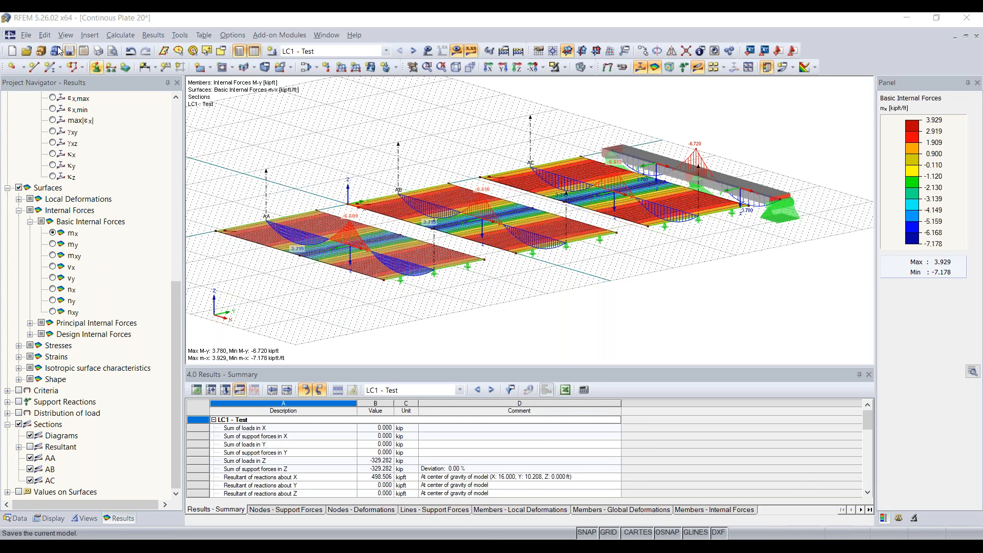
{"action": "left_click", "coordinate": [26, 34]}
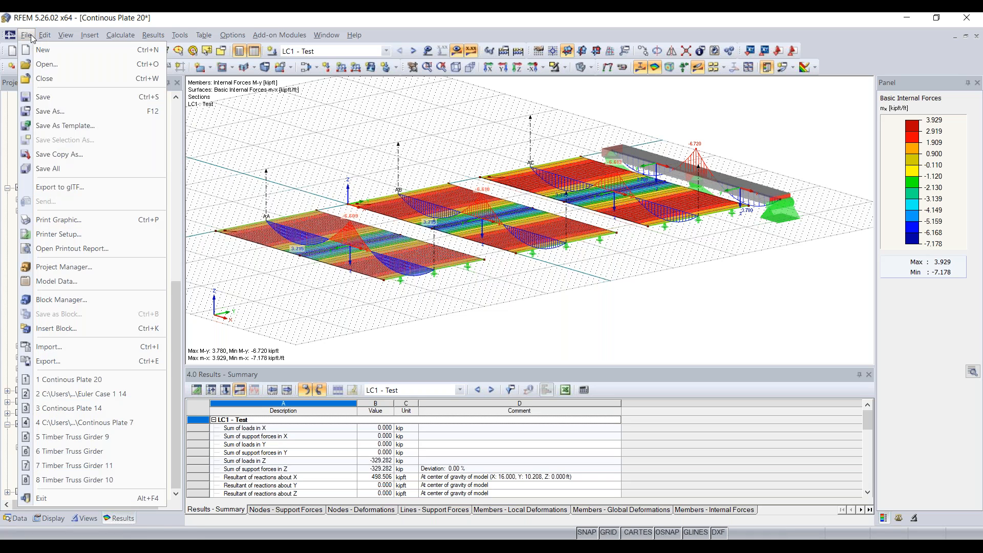
{"action": "left_click", "coordinate": [79, 349]}
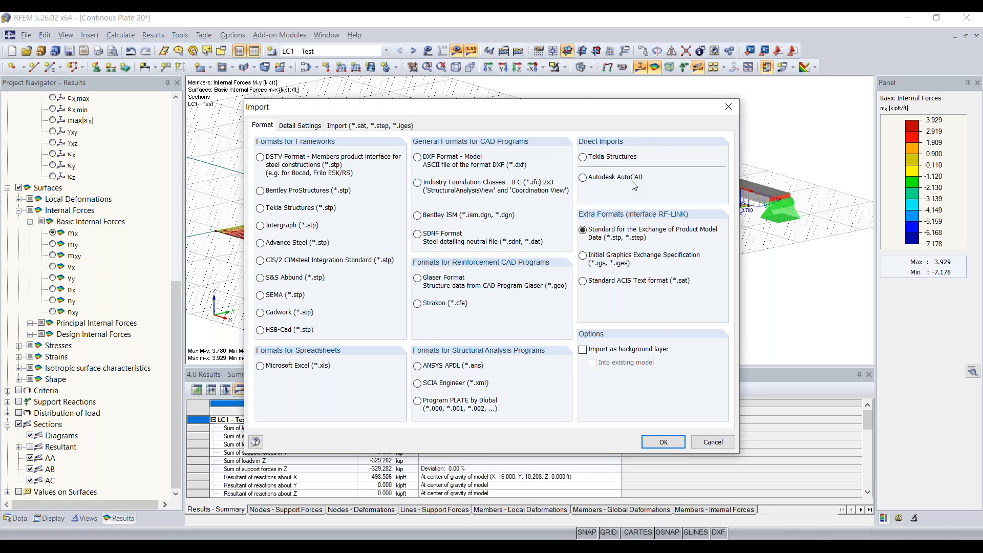
{"action": "left_click", "coordinate": [728, 109]}
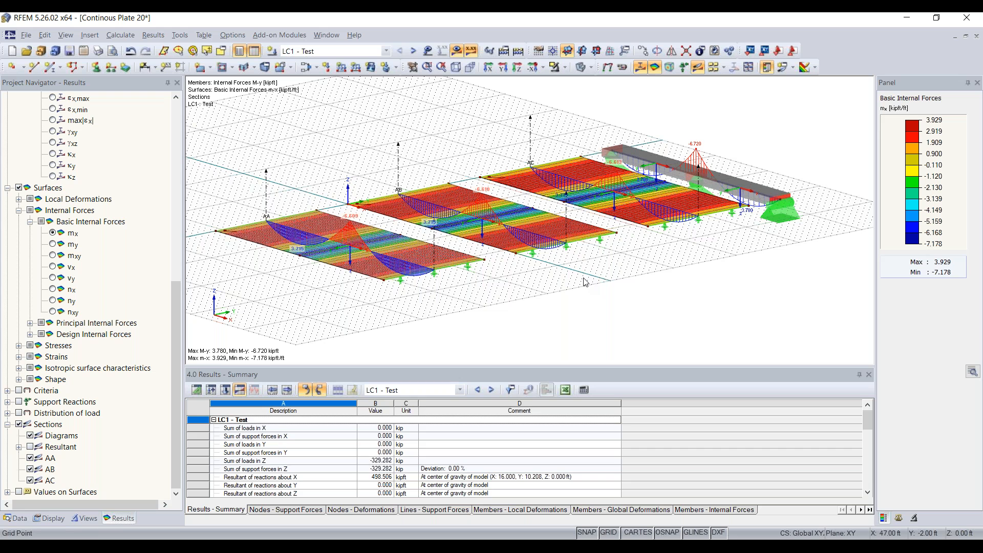
{"action": "left_click", "coordinate": [27, 36]}
{"action": "left_click", "coordinate": [64, 347]}
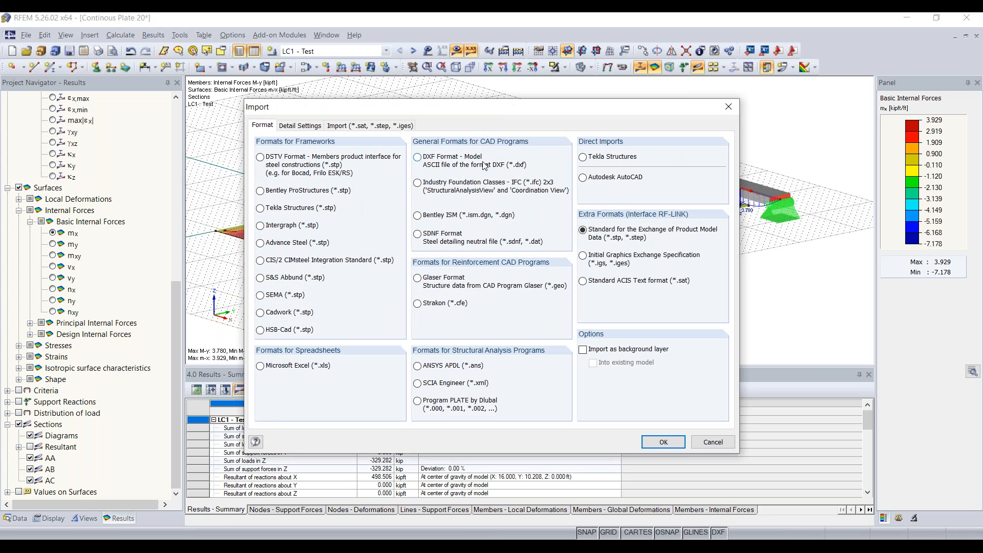
{"action": "left_click", "coordinate": [728, 107]}
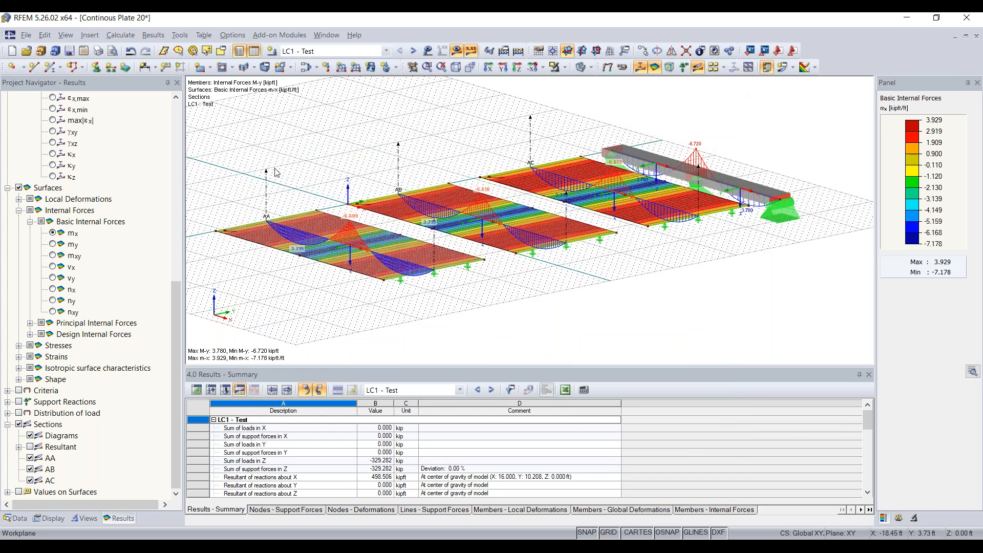
Show the Data navigator tree and open General Data for the Continous Plate 20 model.
{"action": "left_click", "coordinate": [16, 518]}
{"action": "left_click_drag", "start_coordinate": [176, 277], "coordinate": [176, 169]}
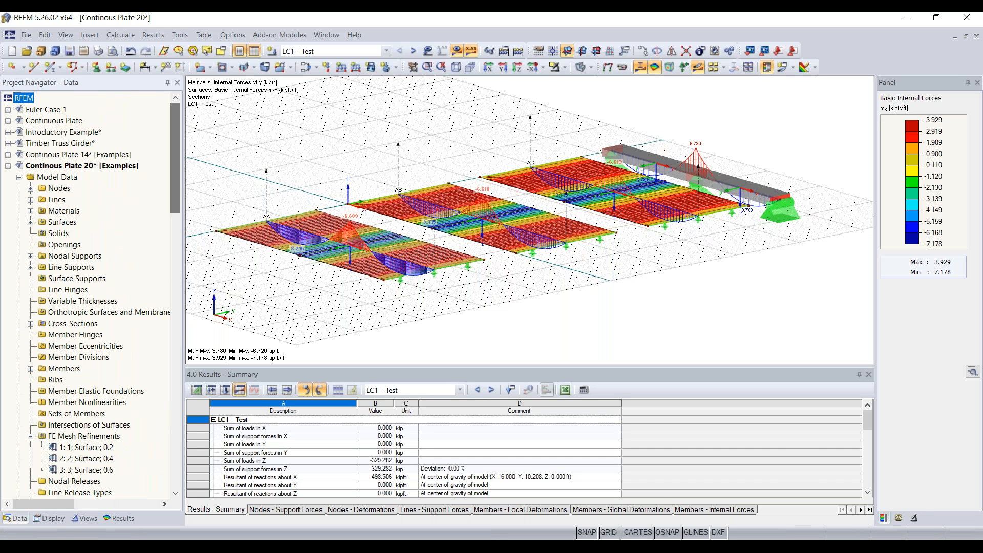
{"action": "right_click", "coordinate": [131, 168]}
{"action": "left_click", "coordinate": [299, 154]}
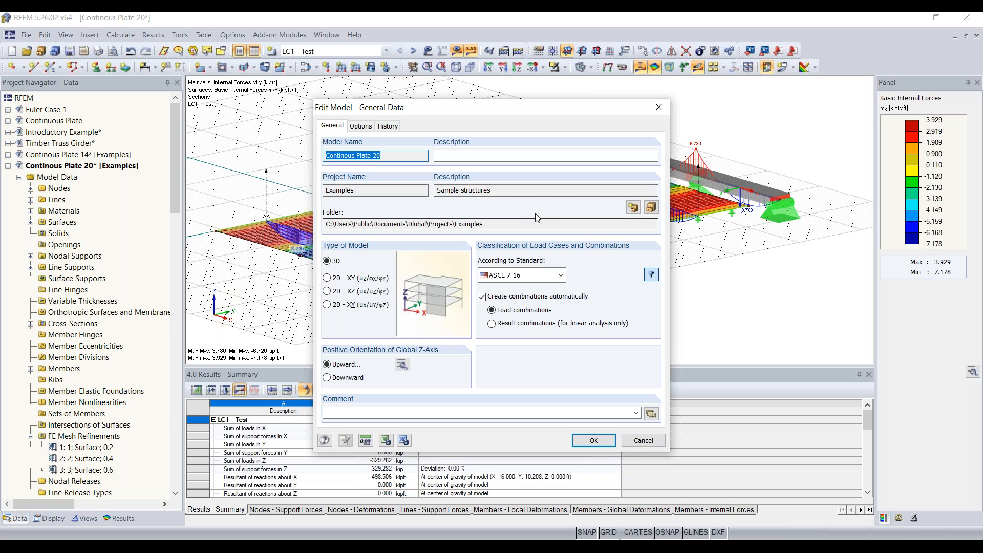
Check the local z-axis orientation, keep it downward, and close both dialogs unchanged.
{"action": "left_click", "coordinate": [403, 364]}
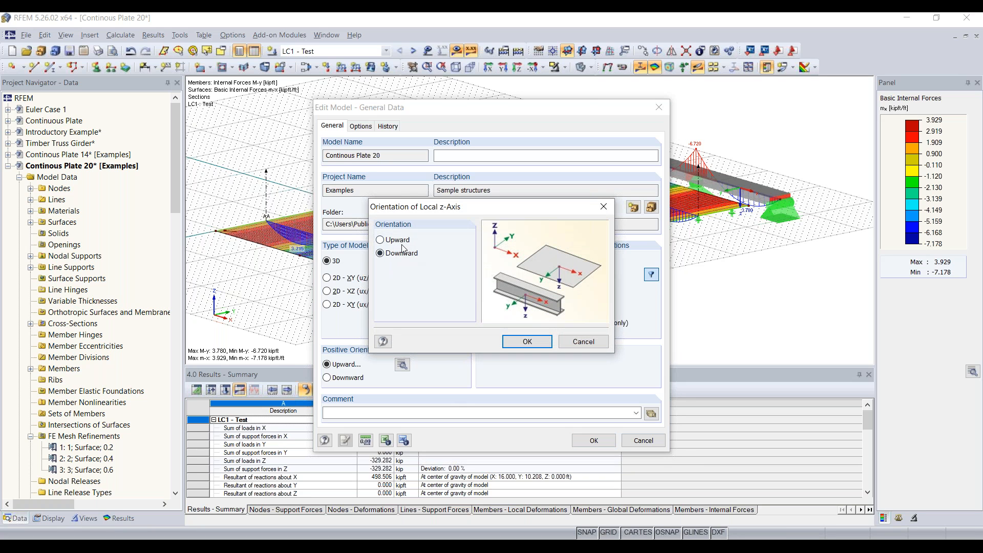
{"action": "left_click", "coordinate": [407, 240]}
{"action": "left_click", "coordinate": [403, 254]}
{"action": "left_click", "coordinate": [603, 207]}
{"action": "left_click", "coordinate": [658, 107]}
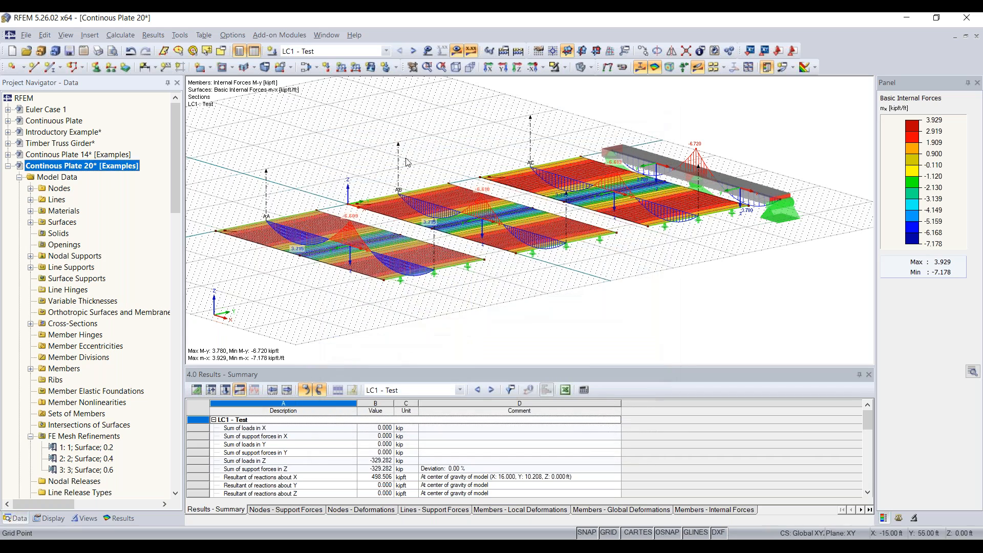
Switch from RFEM to the PowerPoint slide show and advance to the Coffee Break slide (12 of 31).
{"action": "scroll", "coordinate": [176, 362], "scroll_direction": "down", "scroll_amount": 14}
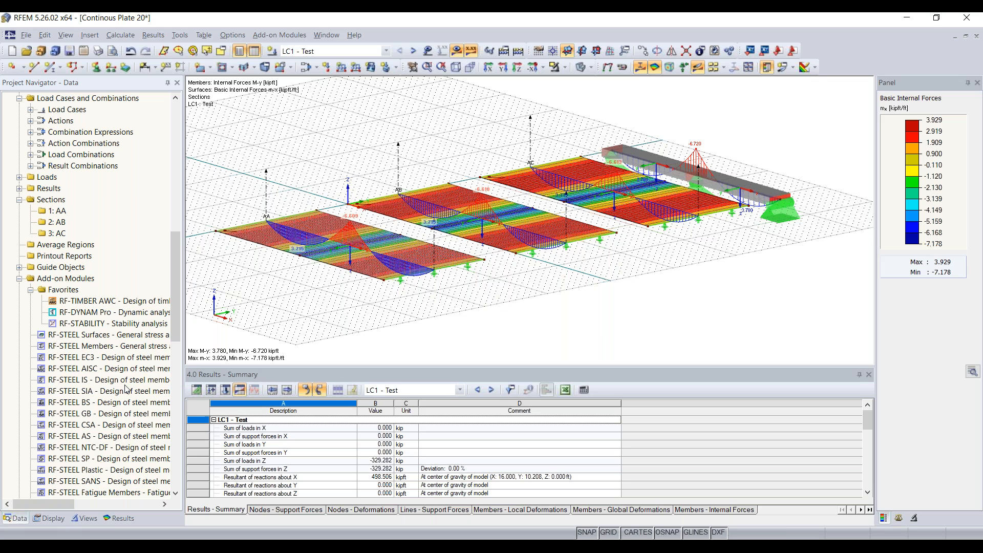
{"action": "scroll", "coordinate": [125, 389], "scroll_direction": "down", "scroll_amount": 1}
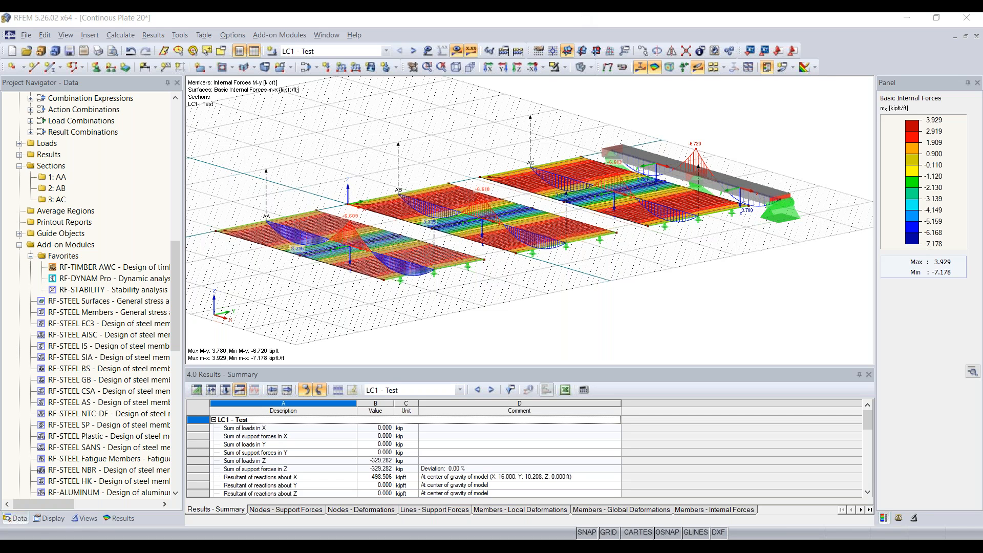
{"action": "left_click", "coordinate": [616, 546]}
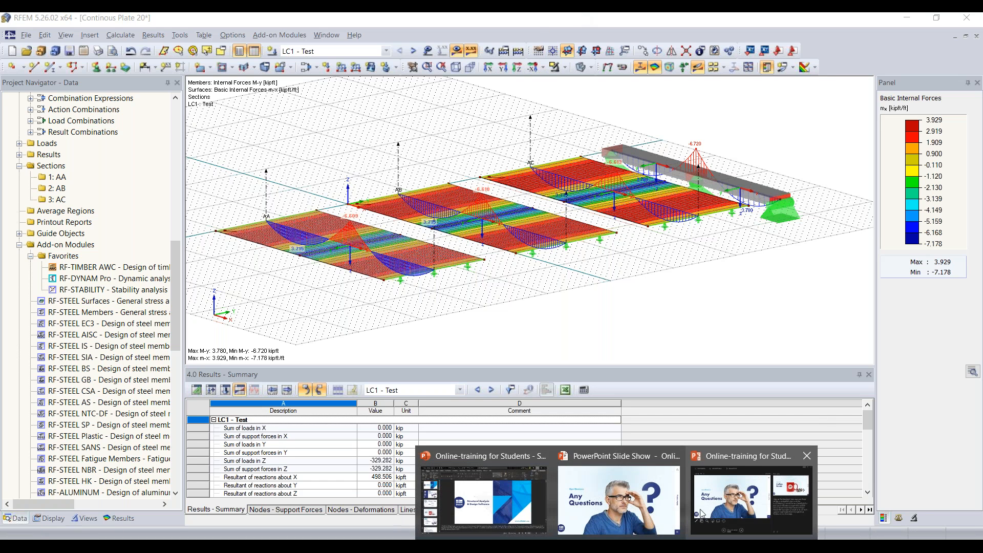
{"action": "left_click", "coordinate": [647, 509]}
{"action": "left_click", "coordinate": [409, 530]}
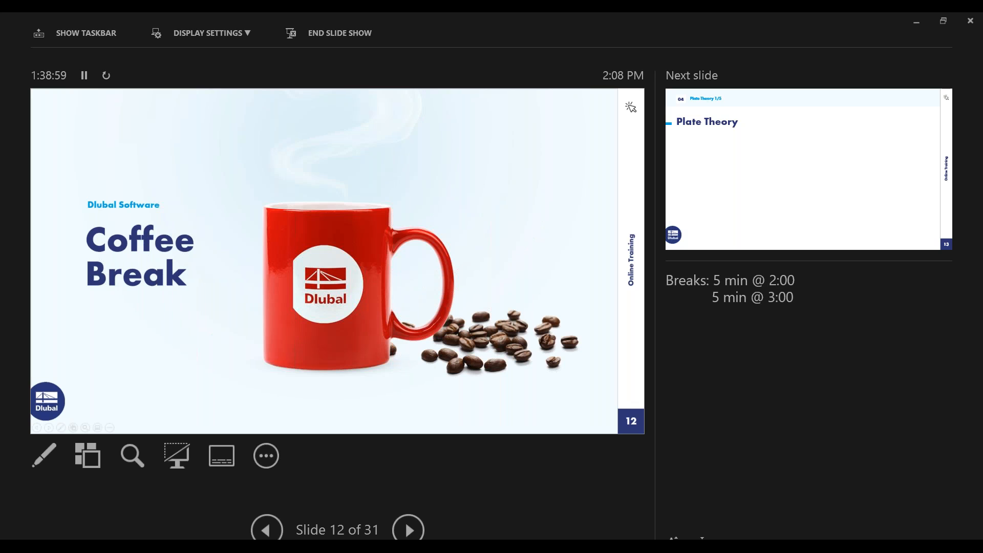
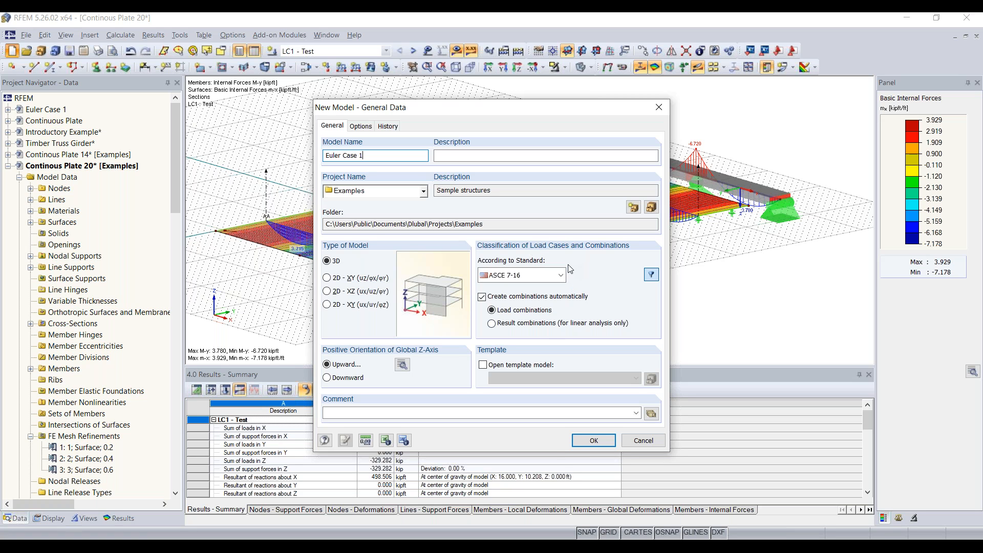
Keep the local z-axis pointing downward and confirm the new Euler Case 1 model settings.
{"action": "left_click", "coordinate": [403, 365]}
{"action": "left_click", "coordinate": [526, 342]}
{"action": "left_click", "coordinate": [593, 440]}
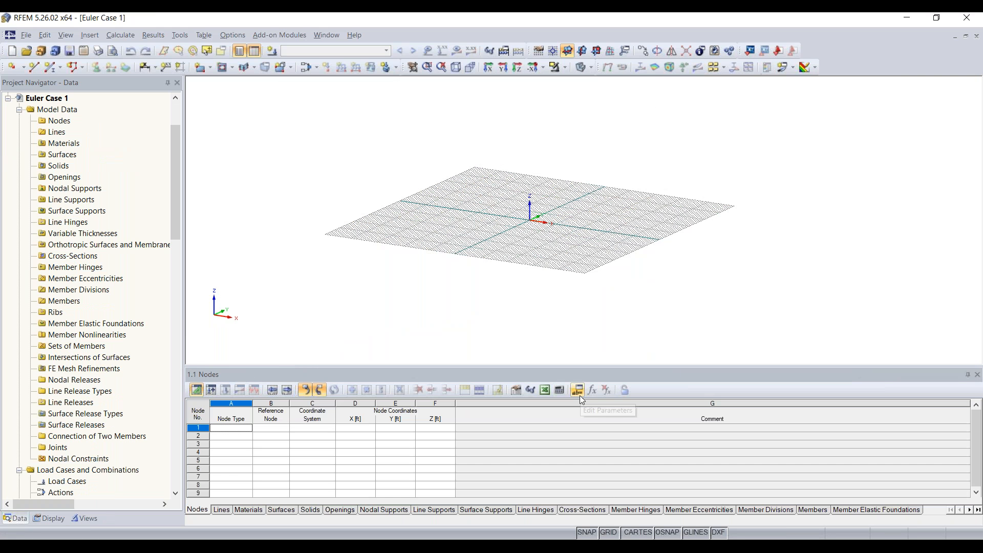
Start a new single member and open its New Member settings as a beam.
{"action": "scroll", "coordinate": [509, 257], "scroll_direction": "up", "scroll_amount": 5}
{"action": "scroll", "coordinate": [509, 257], "scroll_direction": "down", "scroll_amount": 3}
{"action": "middle_click_drag", "start_coordinate": [531, 258], "coordinate": [553, 262]}
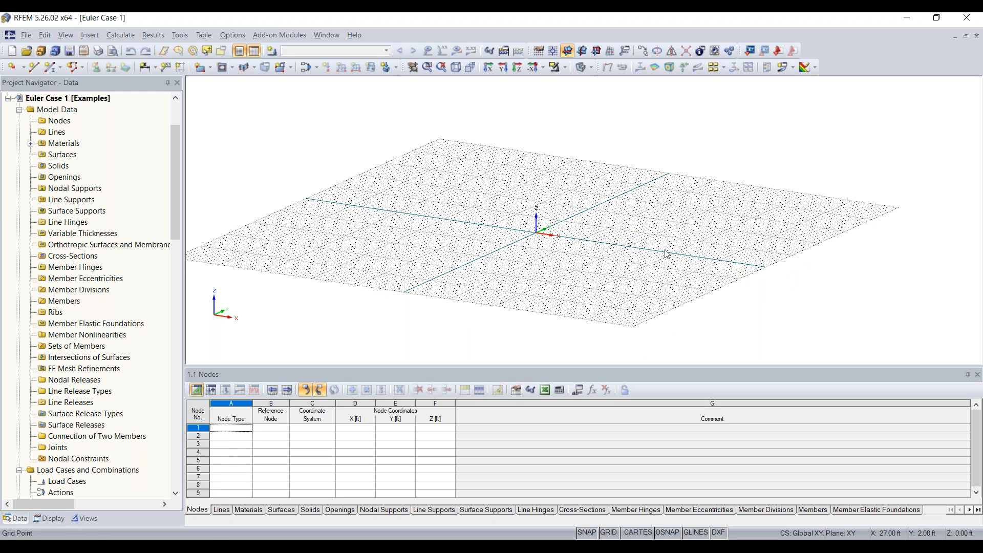
{"action": "left_click", "coordinate": [51, 66]}
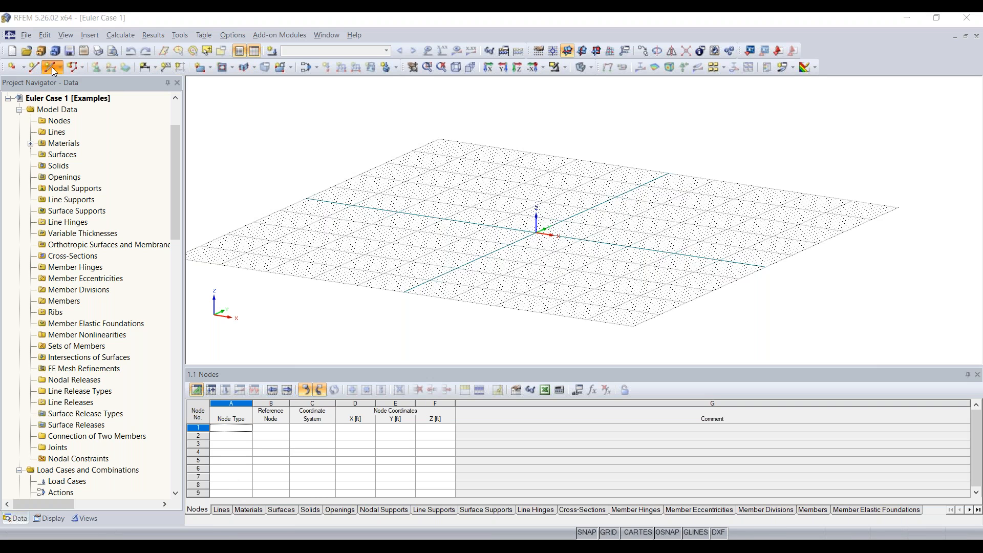
{"action": "double_click", "coordinate": [298, 169]}
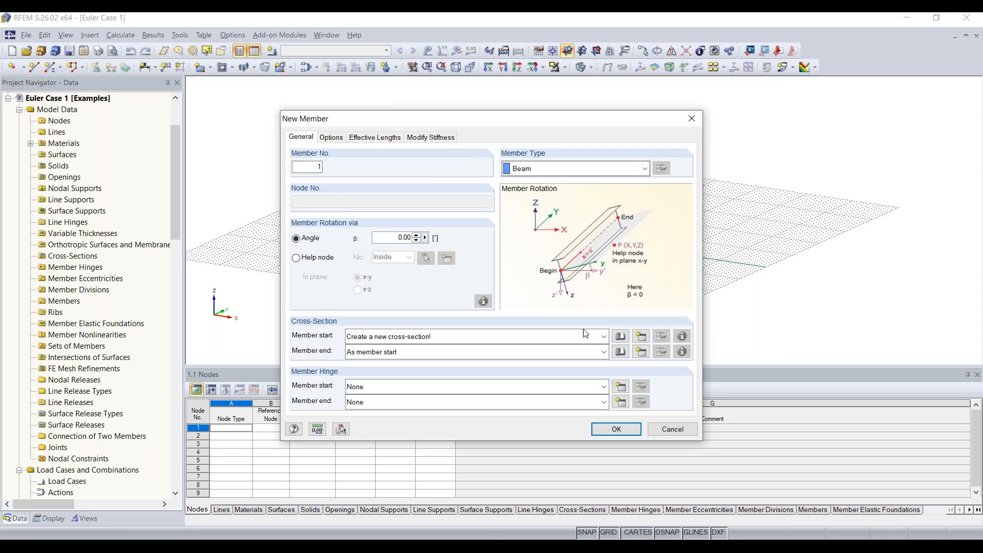
Create a new cross-section from the rolled I-section library filtered to AISC 15.
{"action": "left_click", "coordinate": [640, 336]}
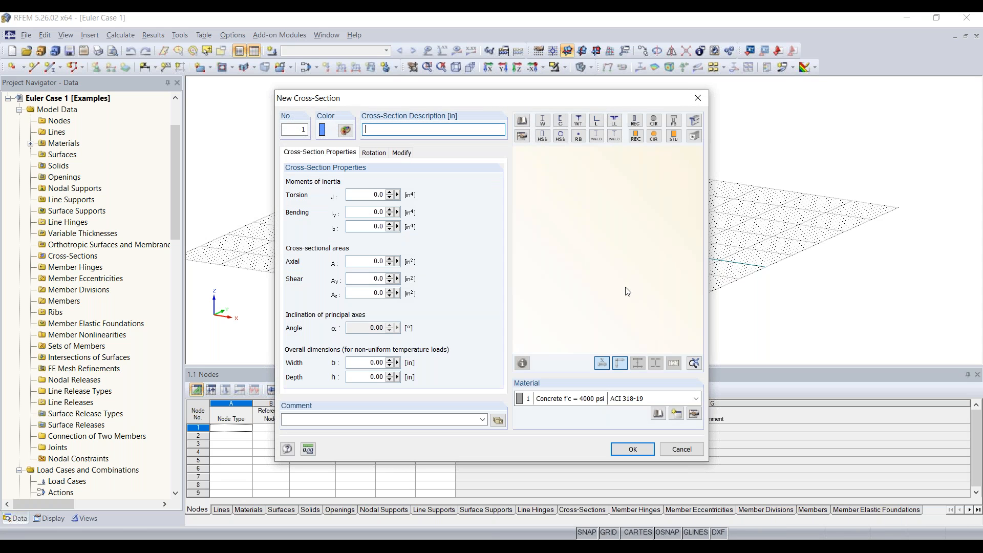
{"action": "left_click", "coordinate": [544, 121]}
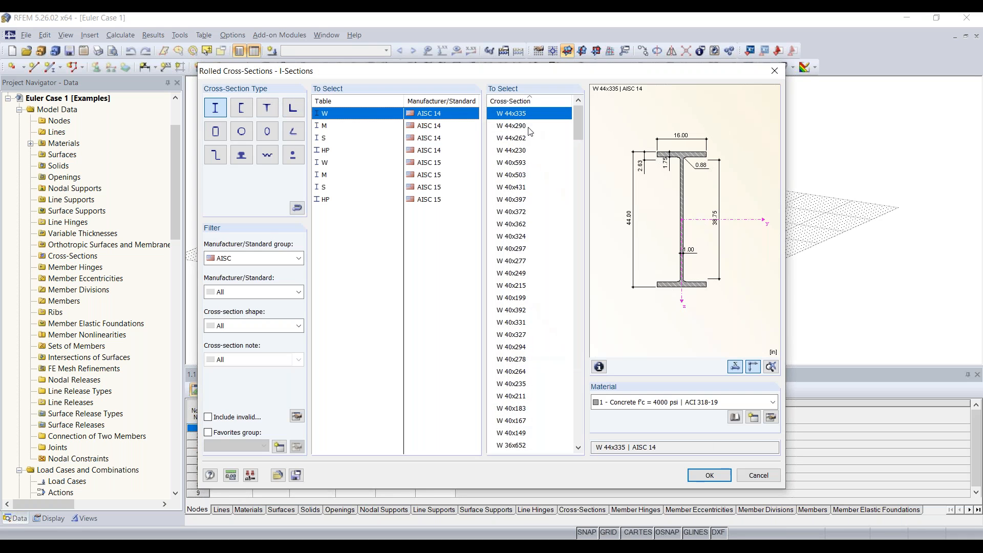
{"action": "left_click", "coordinate": [253, 258]}
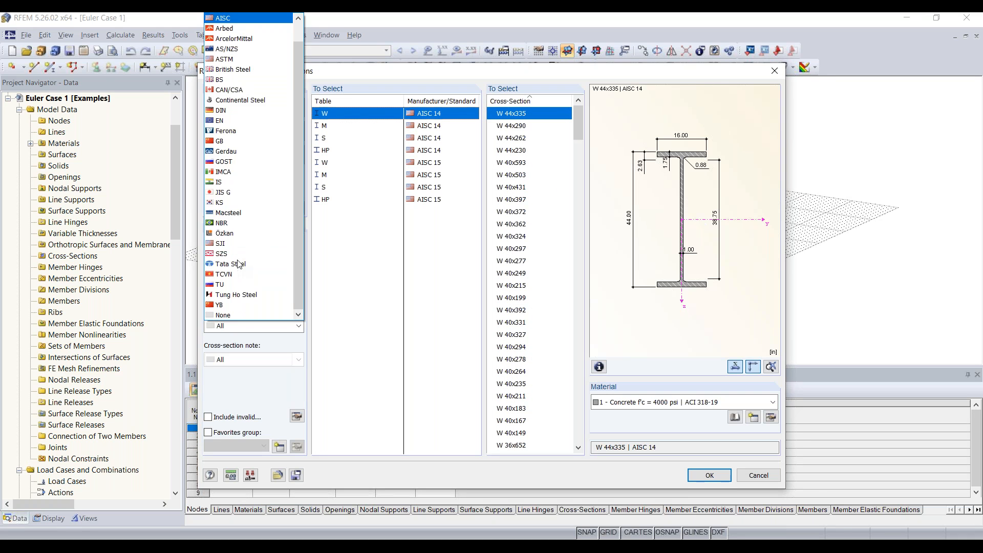
{"action": "left_click", "coordinate": [223, 18]}
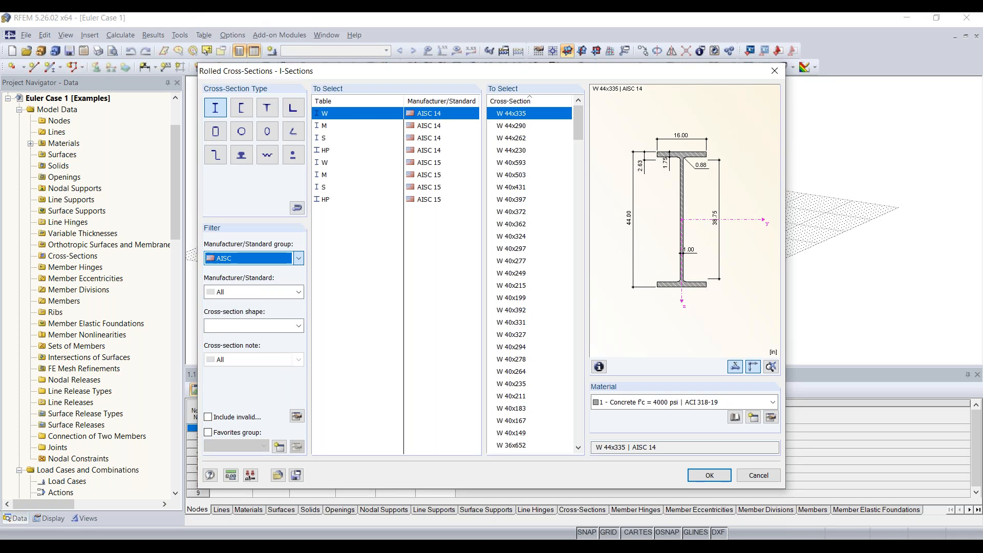
{"action": "left_click", "coordinate": [241, 293]}
{"action": "left_click", "coordinate": [223, 321]}
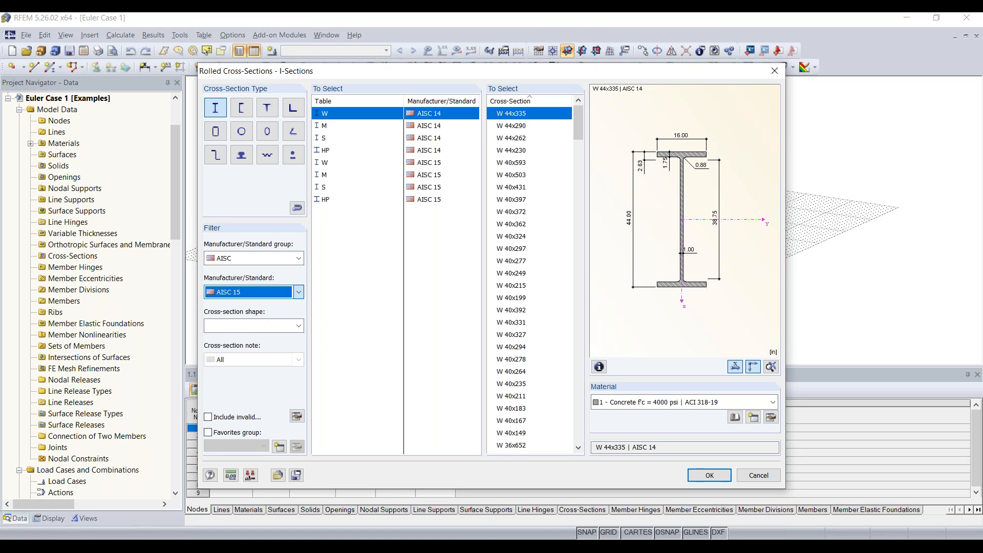
{"action": "left_click", "coordinate": [241, 326]}
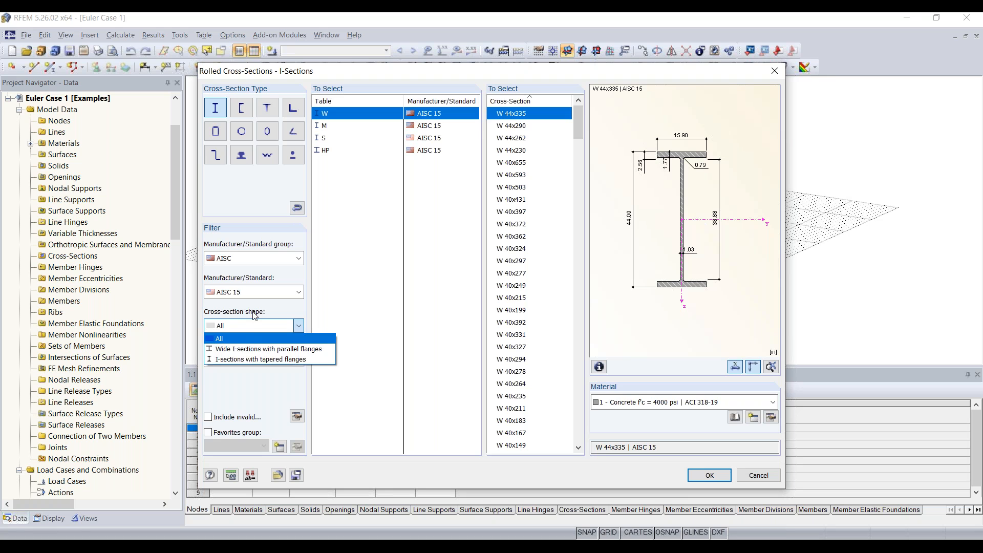
{"action": "left_click", "coordinate": [231, 334]}
Select the W 12x35 section and bring up the Material Library.
{"action": "left_click", "coordinate": [325, 118]}
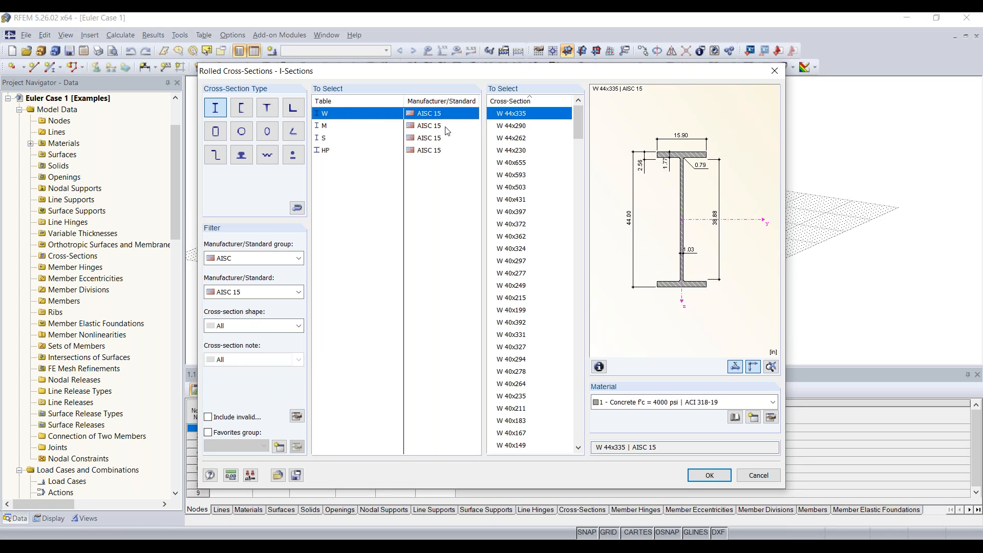
{"action": "scroll", "coordinate": [527, 159], "scroll_direction": "down", "scroll_amount": 7}
{"action": "scroll", "coordinate": [531, 165], "scroll_direction": "down", "scroll_amount": 20}
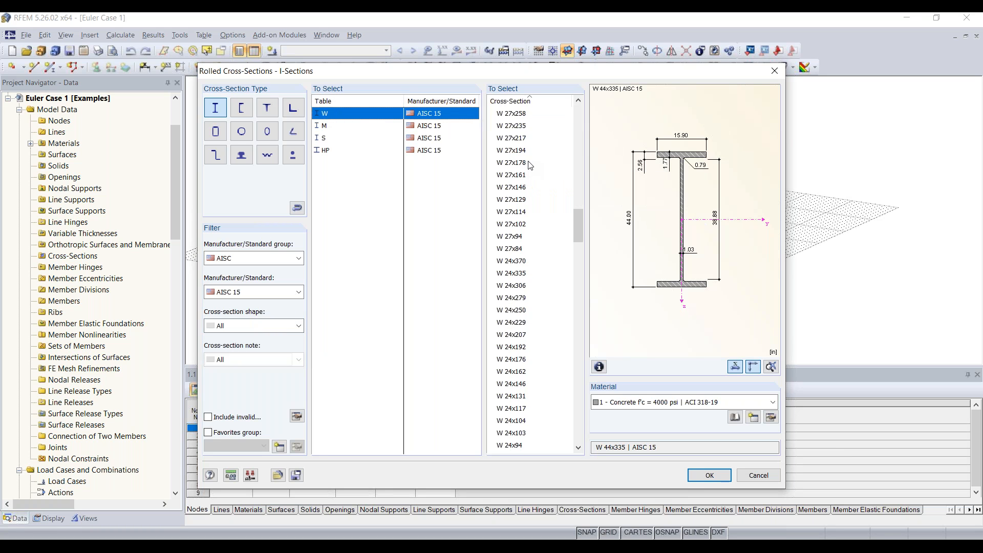
{"action": "scroll", "coordinate": [531, 165], "scroll_direction": "down", "scroll_amount": 20}
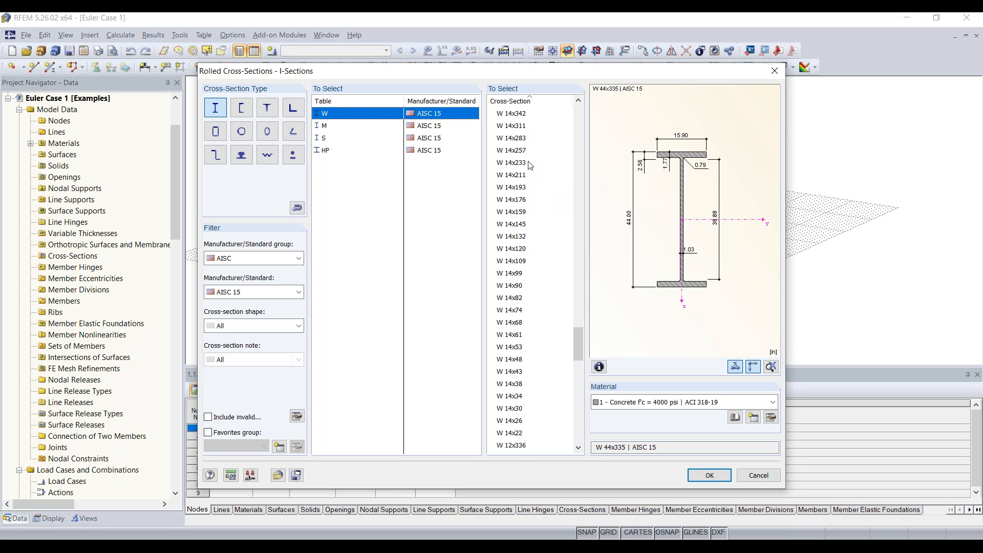
{"action": "scroll", "coordinate": [530, 215], "scroll_direction": "down", "scroll_amount": 5}
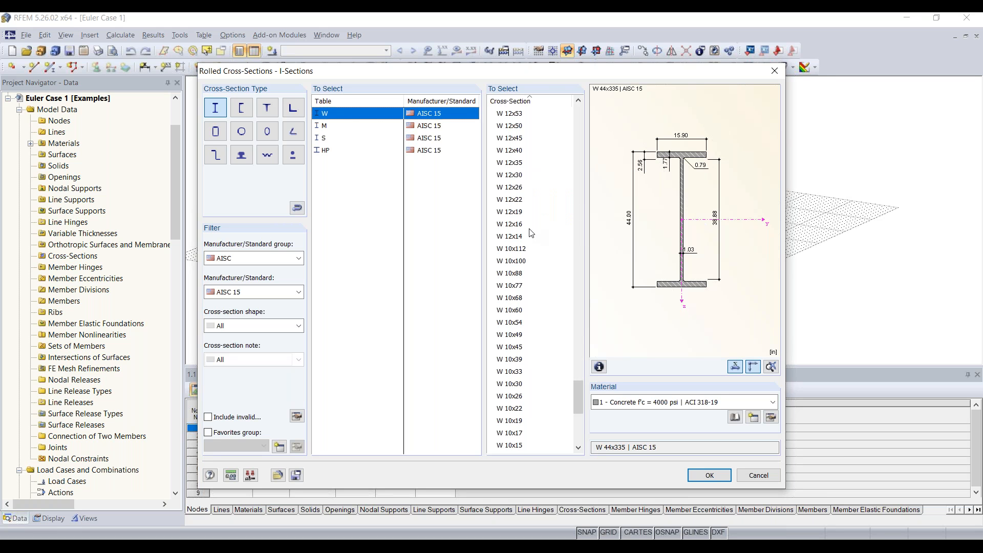
{"action": "left_click", "coordinate": [526, 163]}
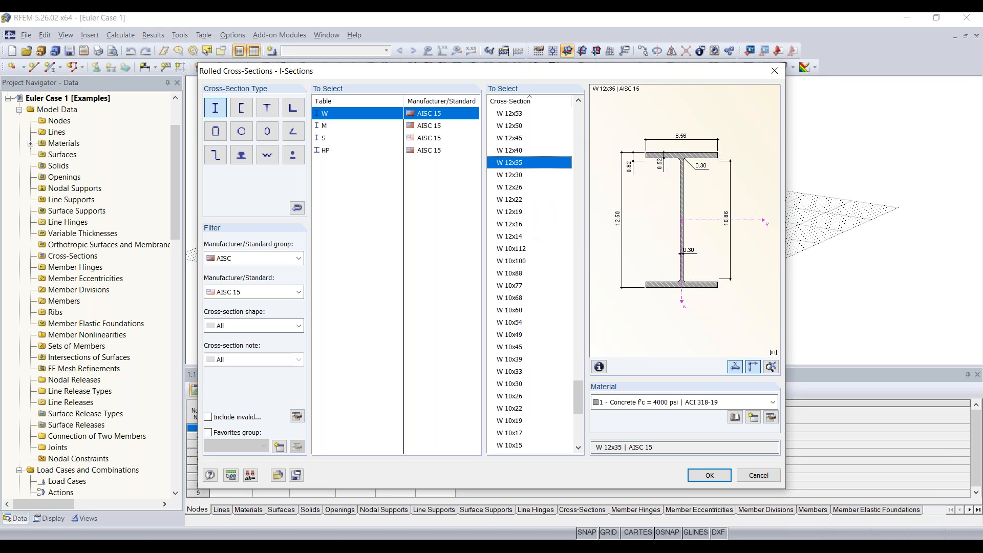
{"action": "left_click", "coordinate": [695, 403]}
{"action": "left_click", "coordinate": [697, 415]}
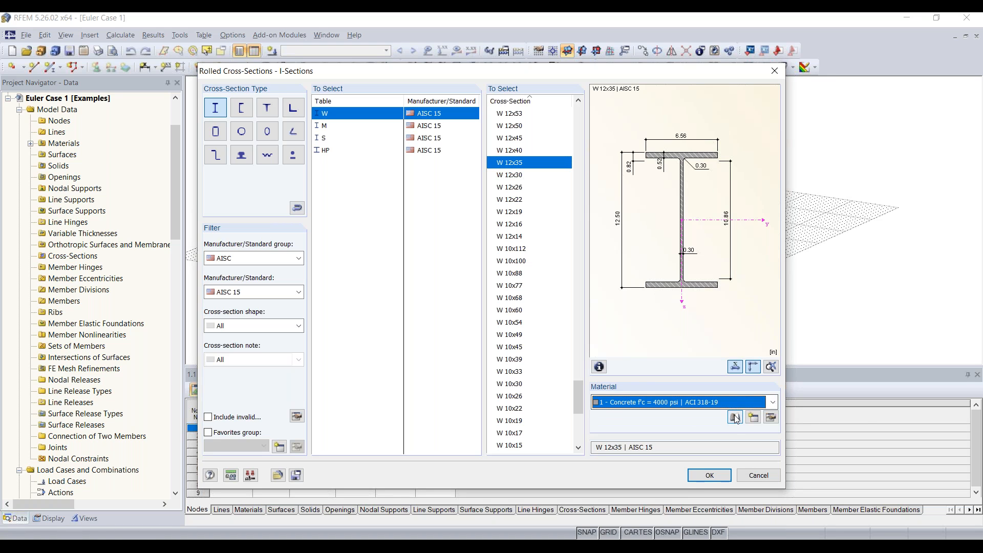
{"action": "left_click", "coordinate": [736, 418]}
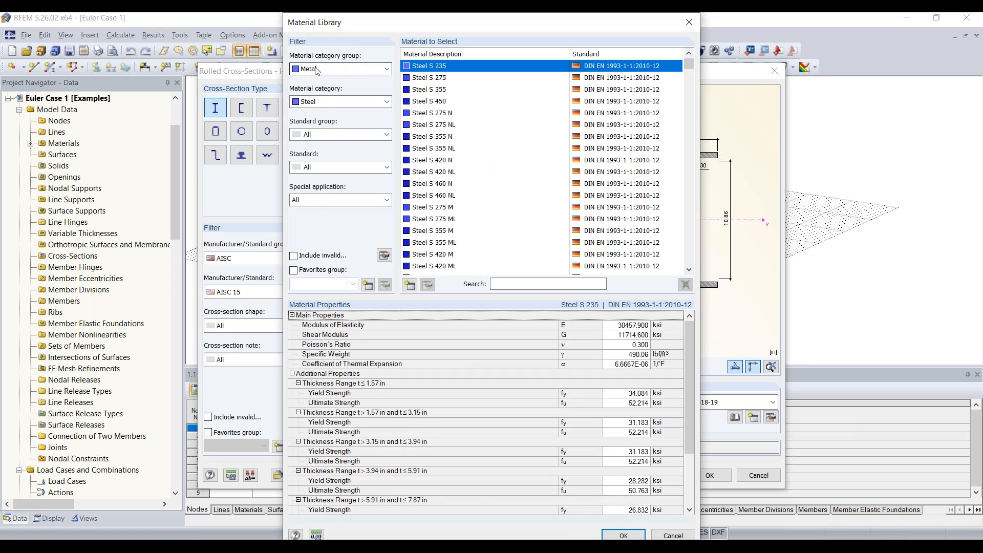
Filter materials to Steel, ASTM, ANSI/AISC 360-16:2016 and pick Steel A992.
{"action": "left_click", "coordinate": [327, 101]}
{"action": "left_click", "coordinate": [327, 115]}
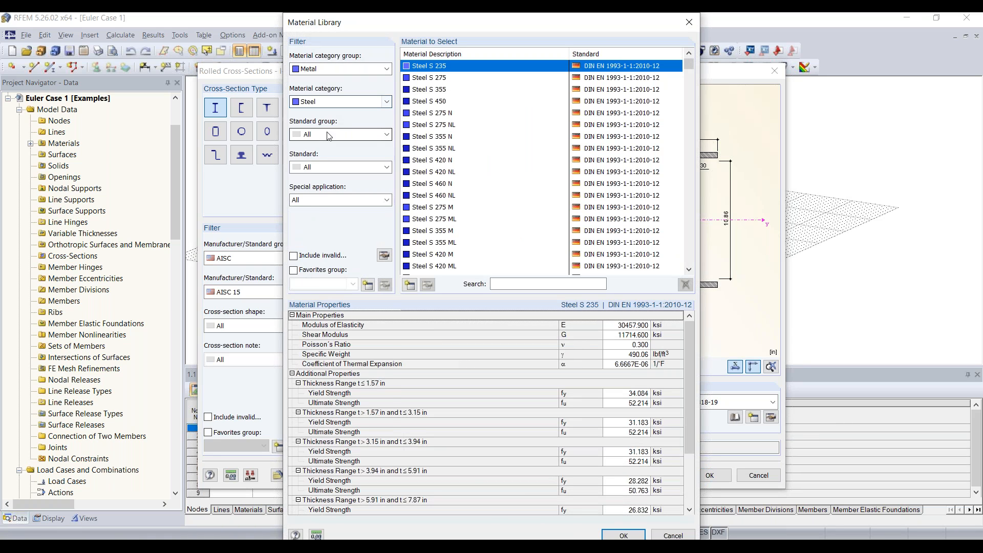
{"action": "left_click", "coordinate": [329, 135]}
{"action": "left_click", "coordinate": [322, 175]}
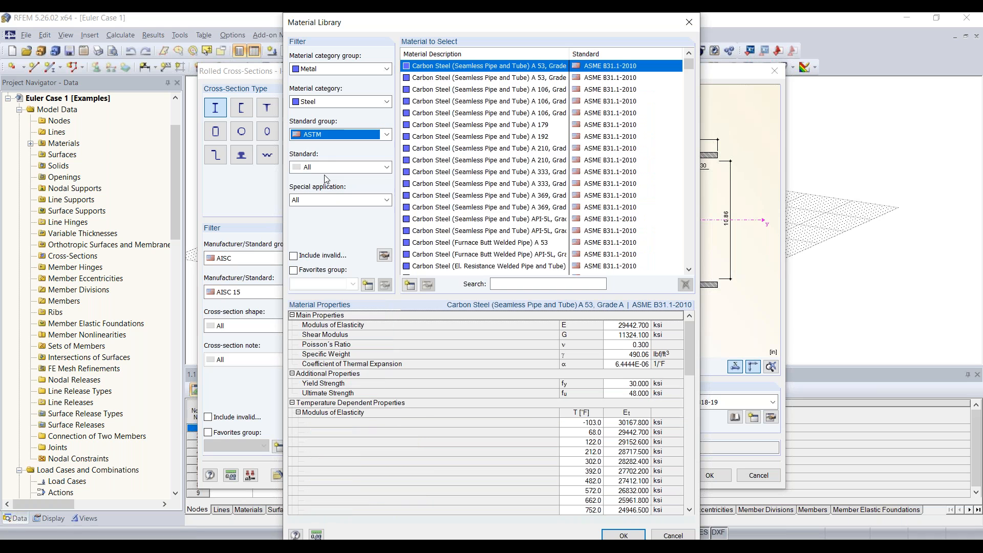
{"action": "left_click", "coordinate": [325, 169]}
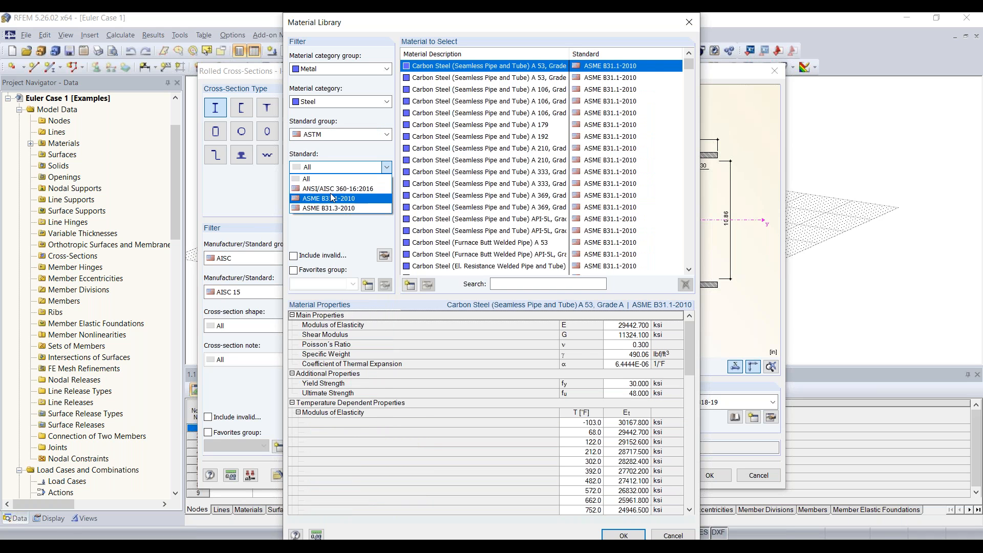
{"action": "left_click", "coordinate": [338, 188]}
{"action": "scroll", "coordinate": [477, 147], "scroll_direction": "down", "scroll_amount": 5}
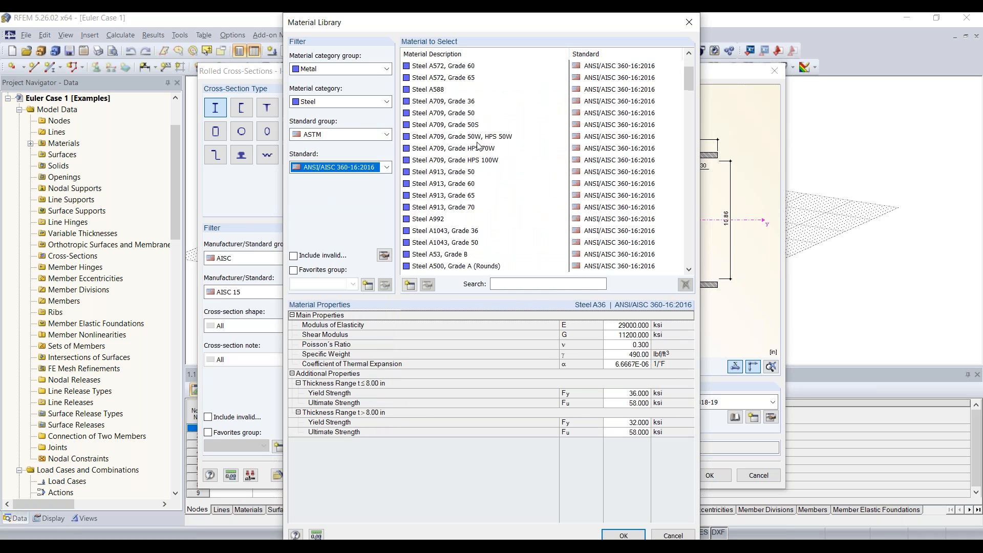
{"action": "left_click", "coordinate": [432, 113]}
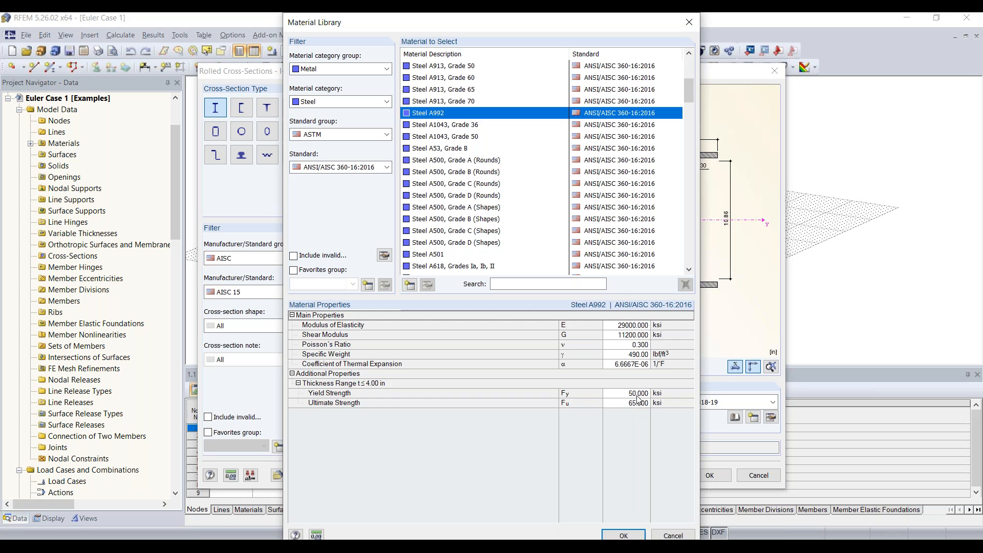
Confirm Steel A992, the W 12x35 section and the member settings to begin placing it.
{"action": "left_click", "coordinate": [623, 535]}
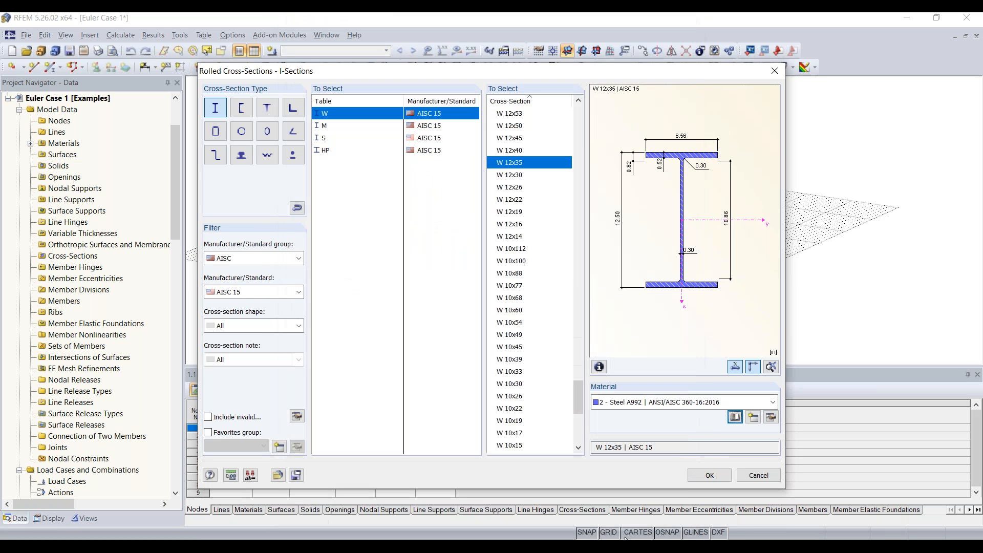
{"action": "left_click", "coordinate": [714, 477]}
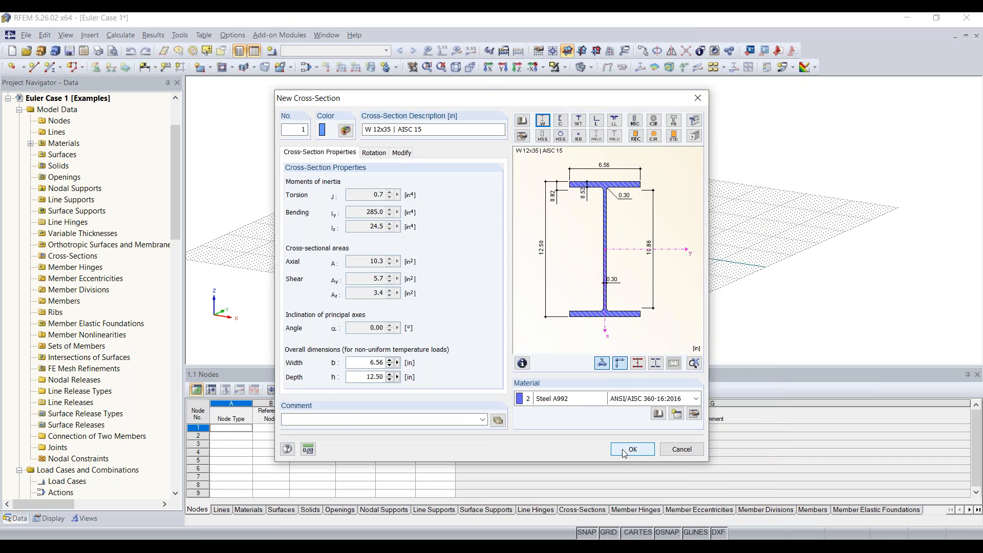
{"action": "left_click", "coordinate": [624, 452]}
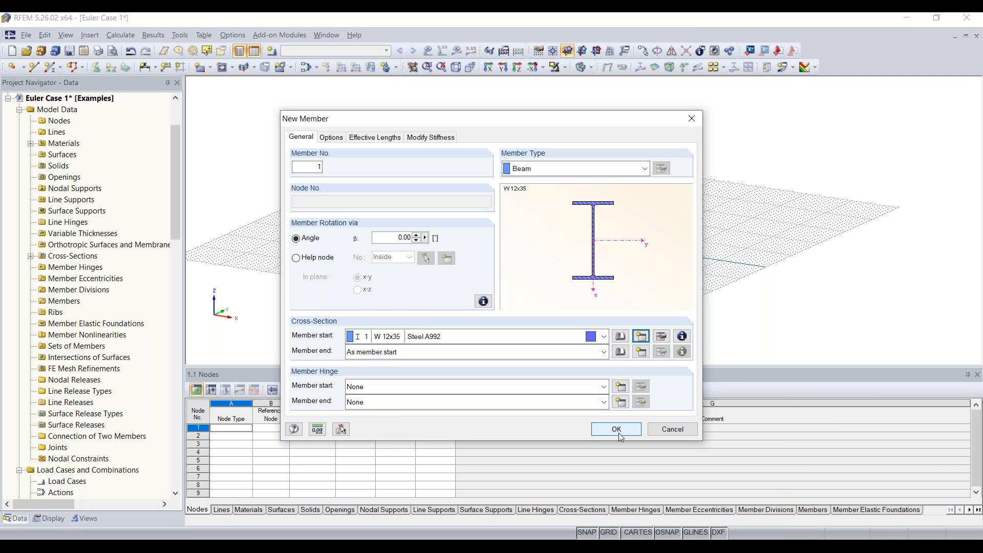
{"action": "left_click", "coordinate": [618, 432]}
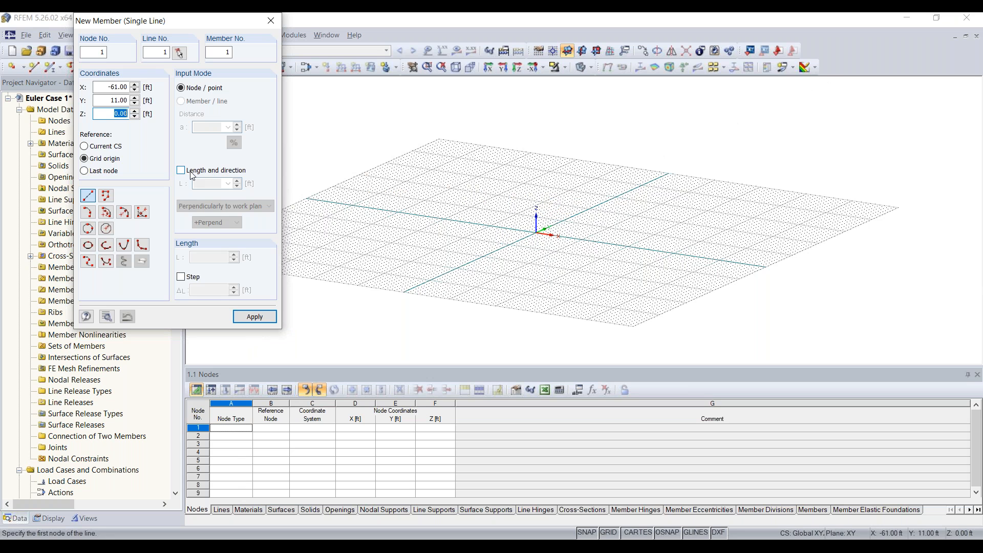
Draw a 30 ft member perpendicular to the work plane from the origin, nodes 1 to 2.
{"action": "left_click_drag", "start_coordinate": [170, 22], "coordinate": [155, 83]}
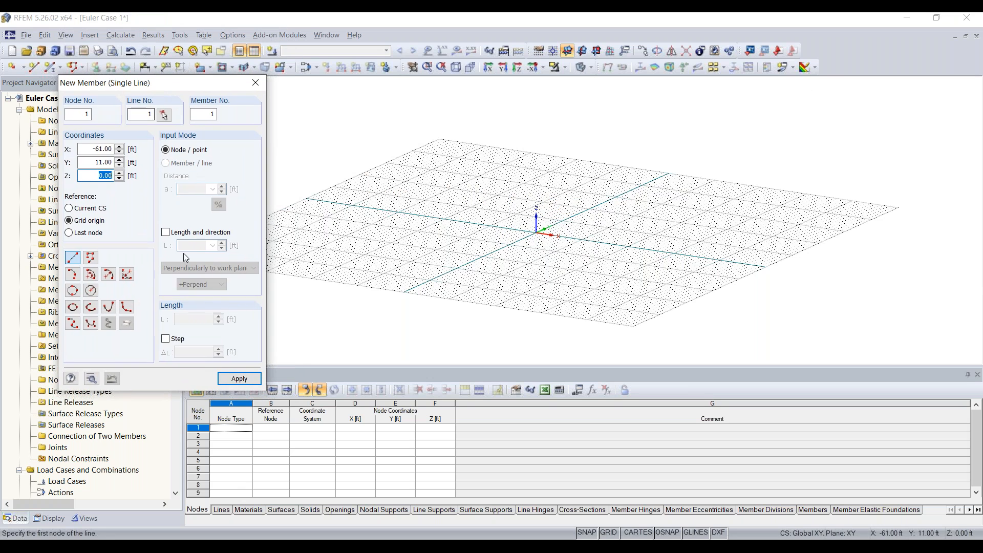
{"action": "left_click", "coordinate": [185, 232]}
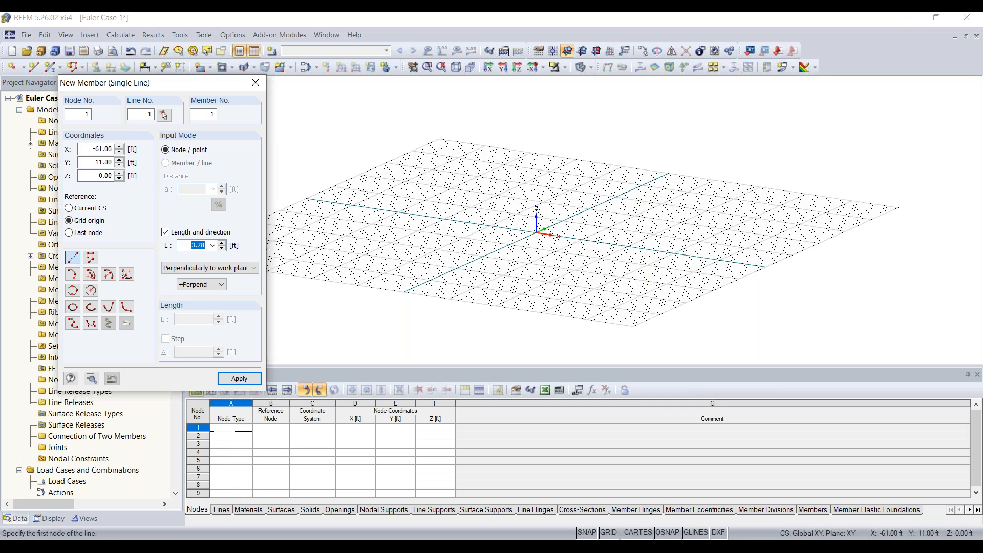
{"action": "type", "text": "30"}
{"action": "left_click", "coordinate": [229, 272]}
{"action": "left_click", "coordinate": [229, 275]}
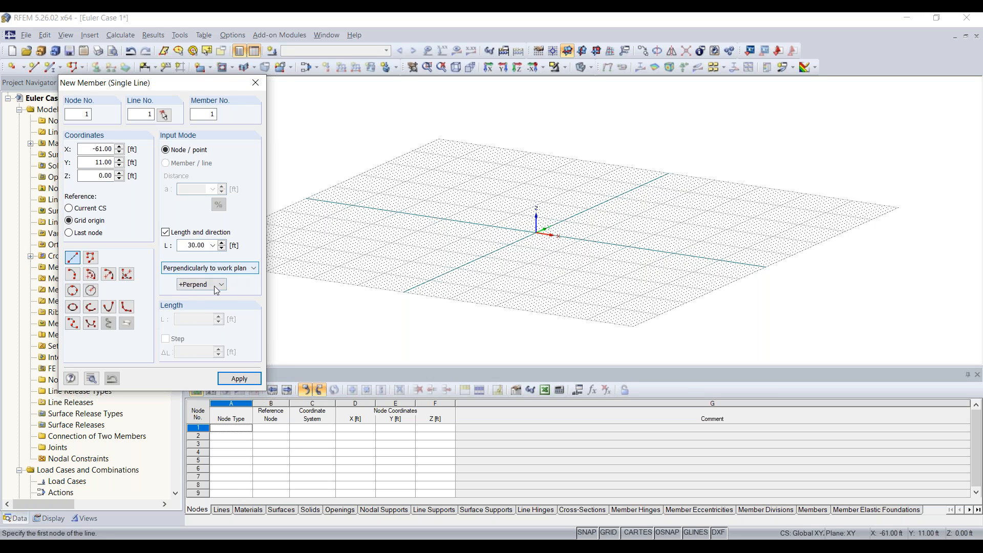
{"action": "left_click", "coordinate": [547, 249]}
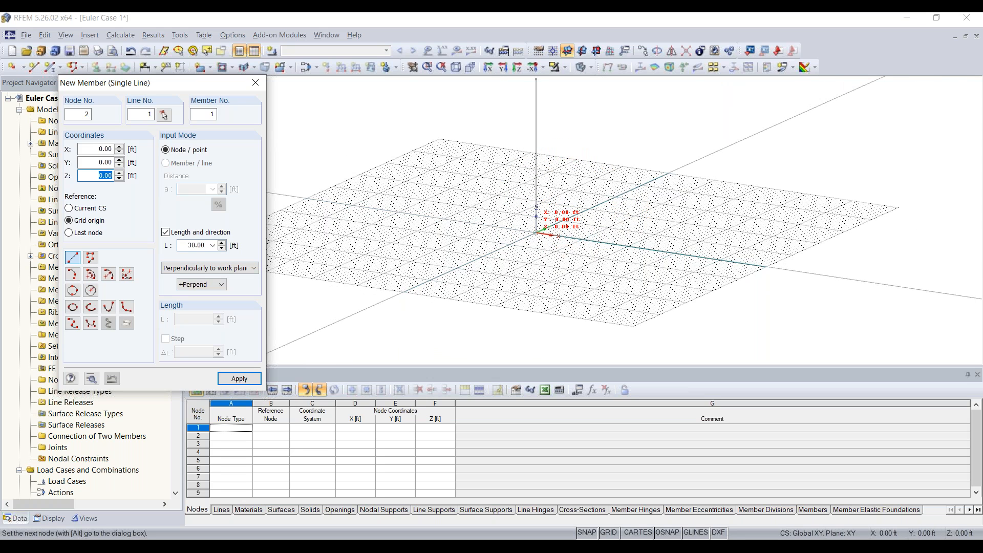
{"action": "left_click", "coordinate": [536, 232]}
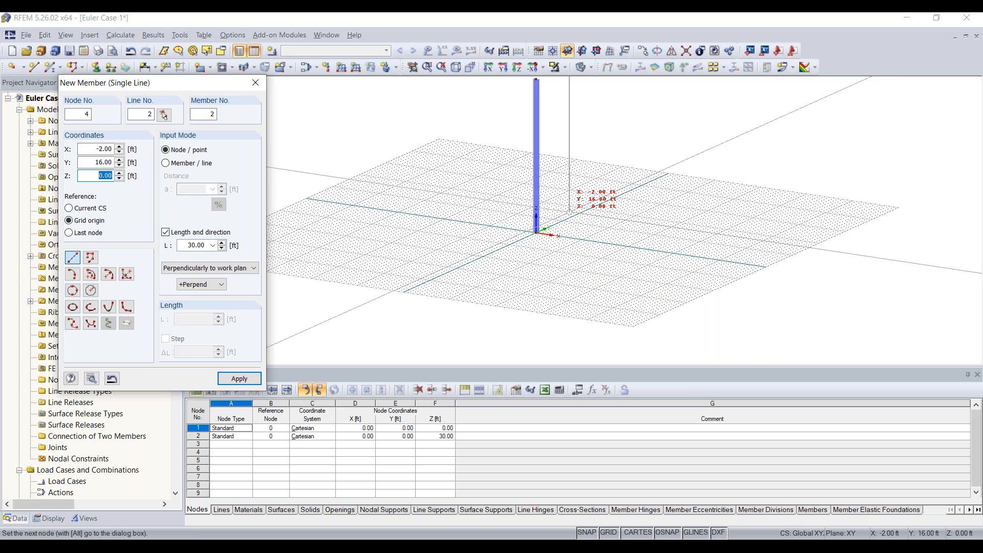
{"action": "middle_click_drag", "start_coordinate": [573, 211], "coordinate": [533, 257]}
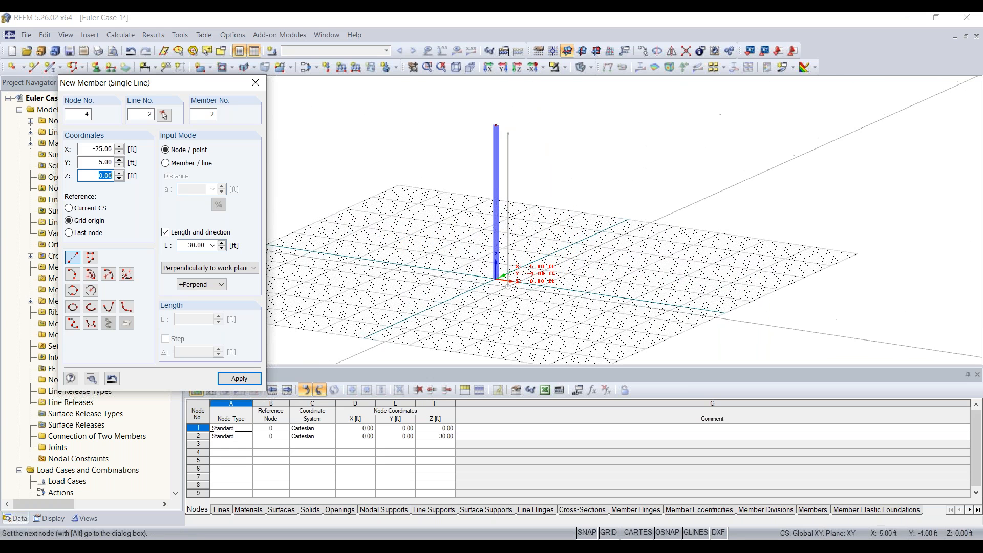
{"action": "key", "text": "Escape"}
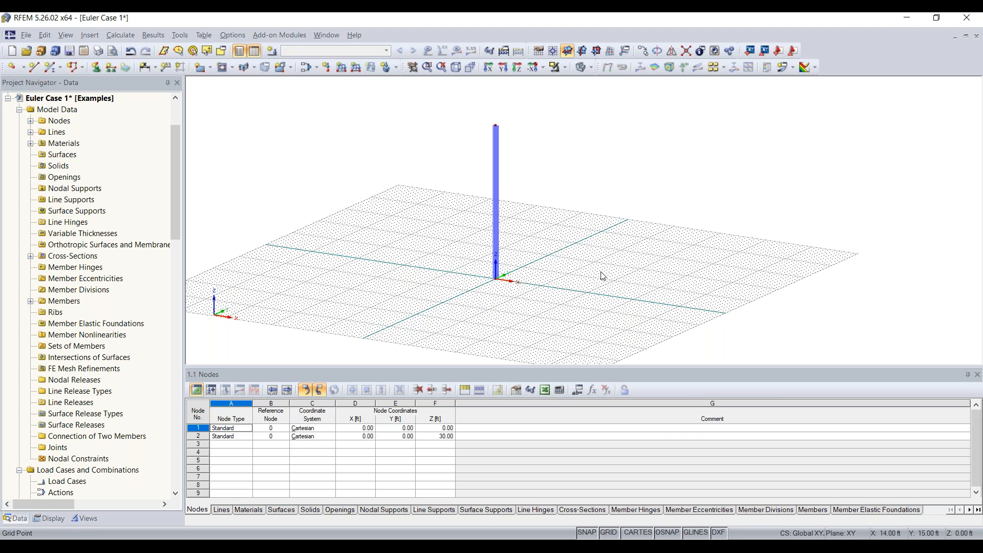
{"action": "left_click", "coordinate": [583, 51]}
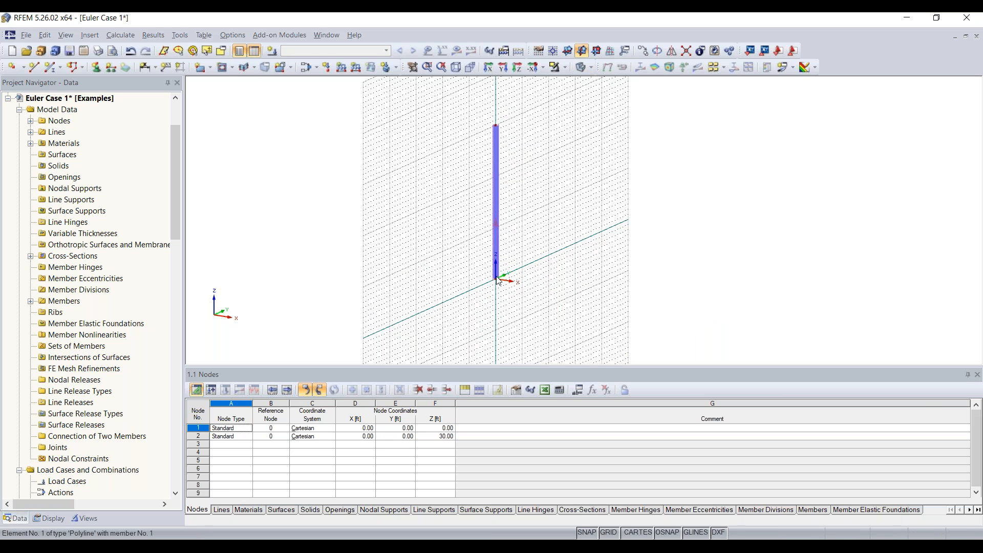
{"action": "left_click", "coordinate": [596, 52]}
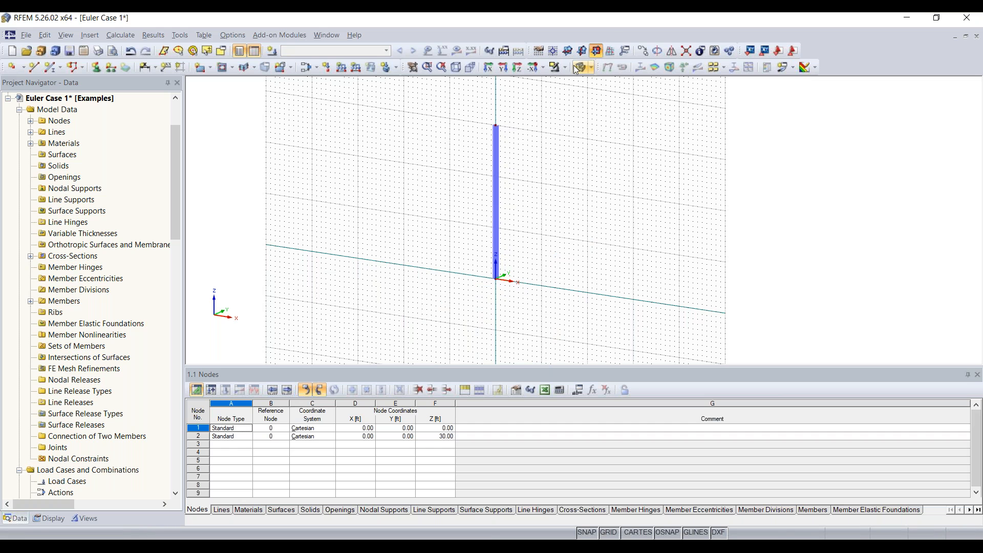
{"action": "left_click", "coordinate": [567, 51]}
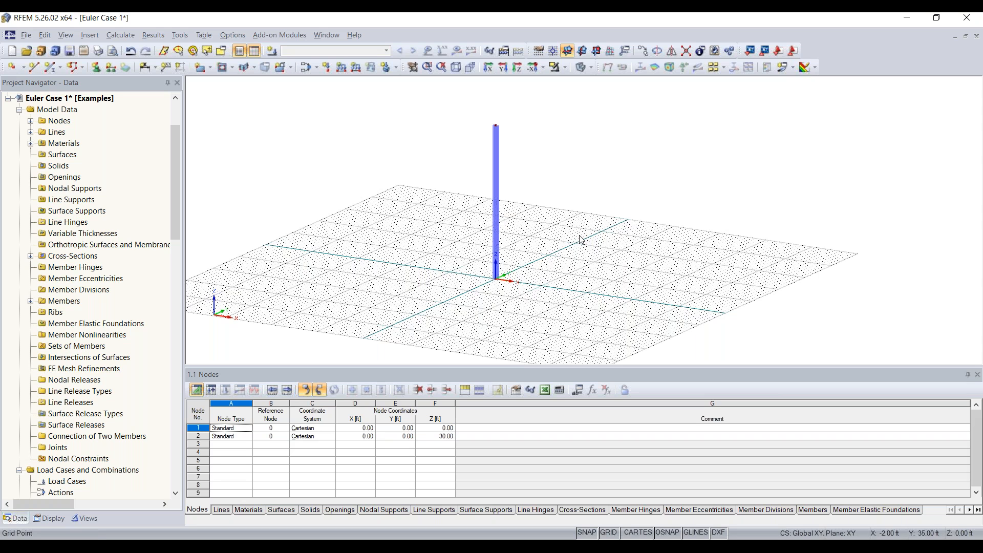
{"action": "left_click_drag", "start_coordinate": [460, 308], "coordinate": [629, 199]}
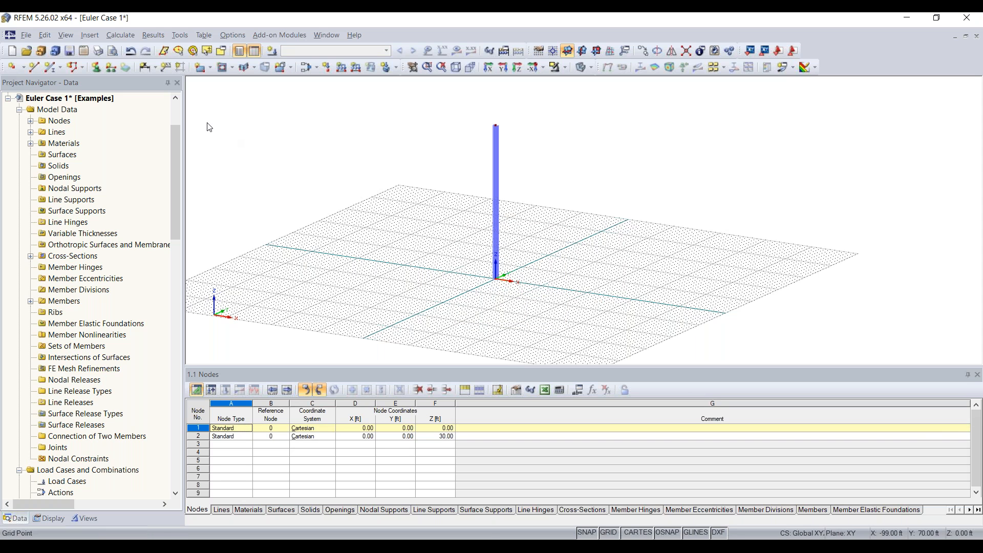
Add a Rigid nodal support at node 1 at the column base.
{"action": "left_click", "coordinate": [95, 69]}
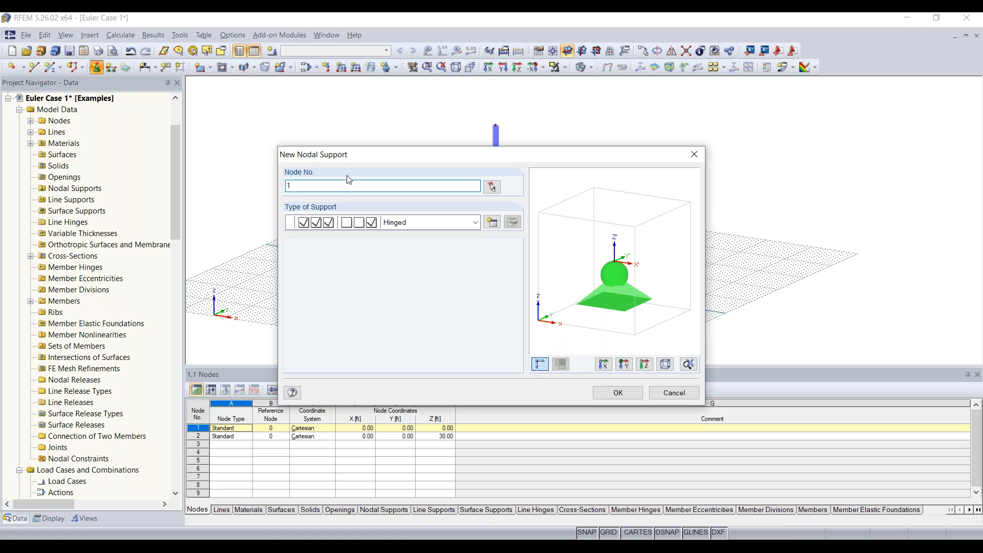
{"action": "left_click", "coordinate": [475, 223]}
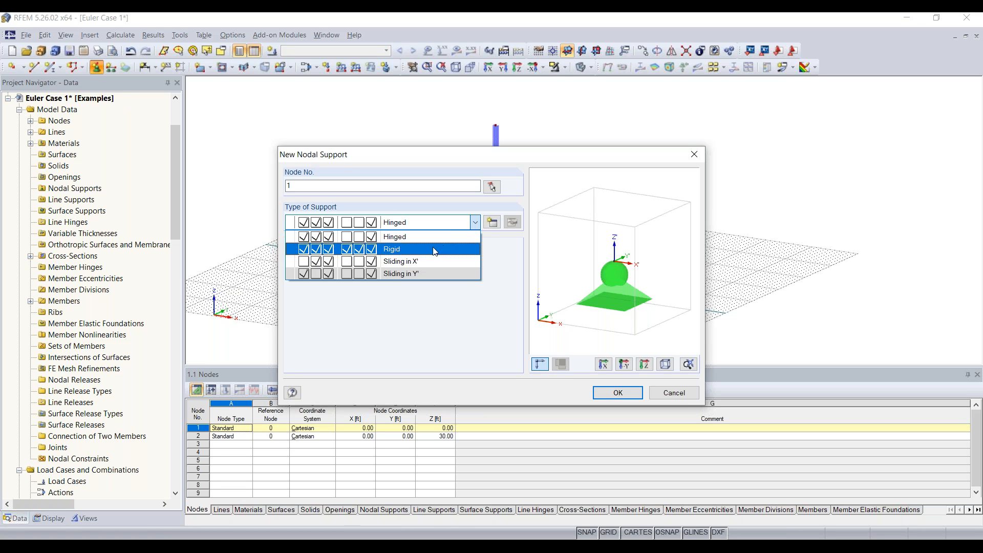
{"action": "left_click", "coordinate": [388, 251]}
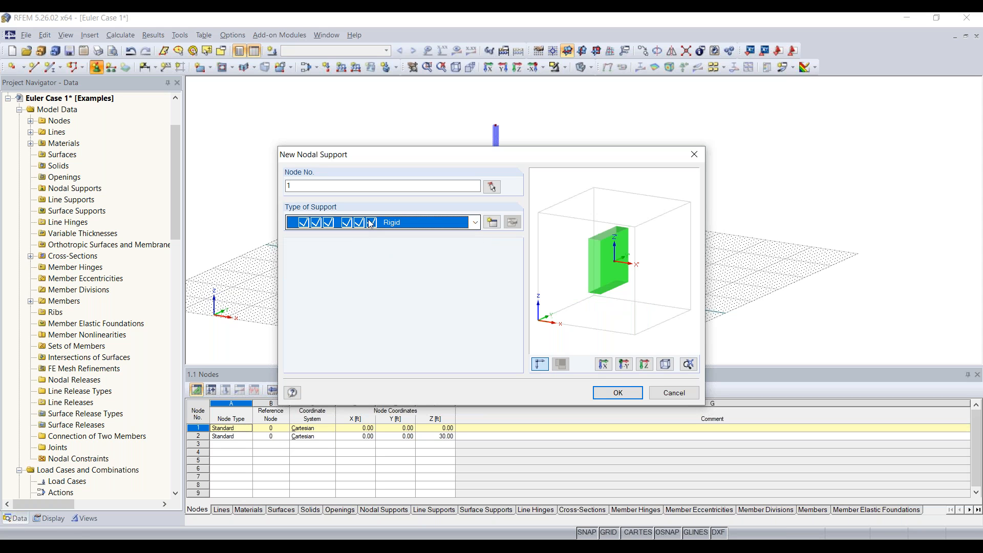
{"action": "left_click", "coordinate": [611, 393]}
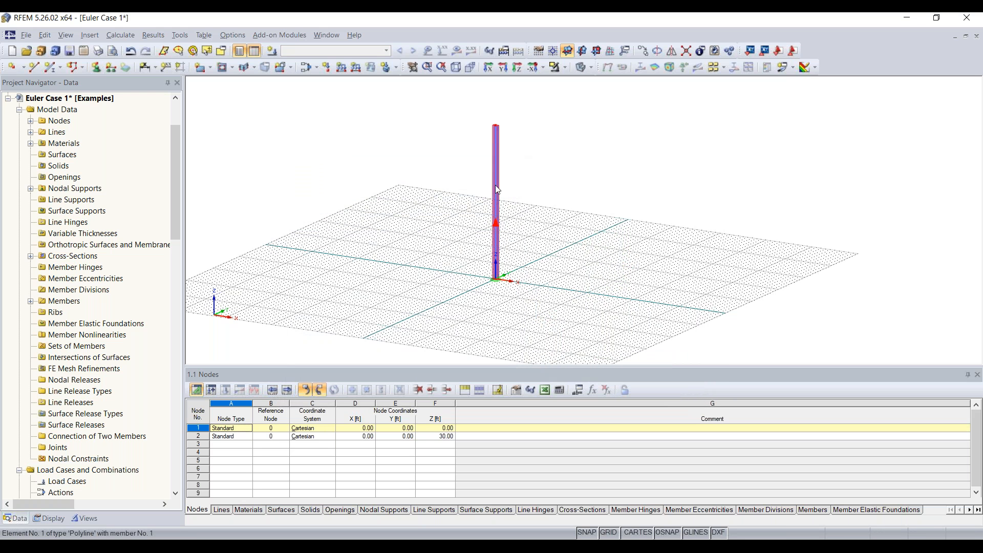
{"action": "mouse_move", "coordinate": [496, 285]}
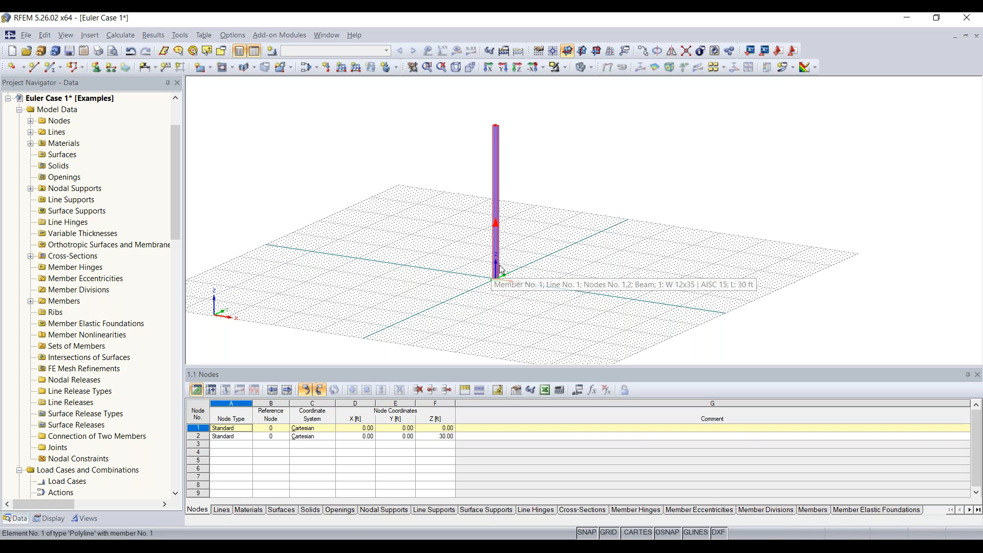
{"action": "middle_click_drag", "start_coordinate": [534, 245], "coordinate": [540, 283]}
{"action": "scroll", "coordinate": [529, 278], "scroll_direction": "up", "scroll_amount": 2}
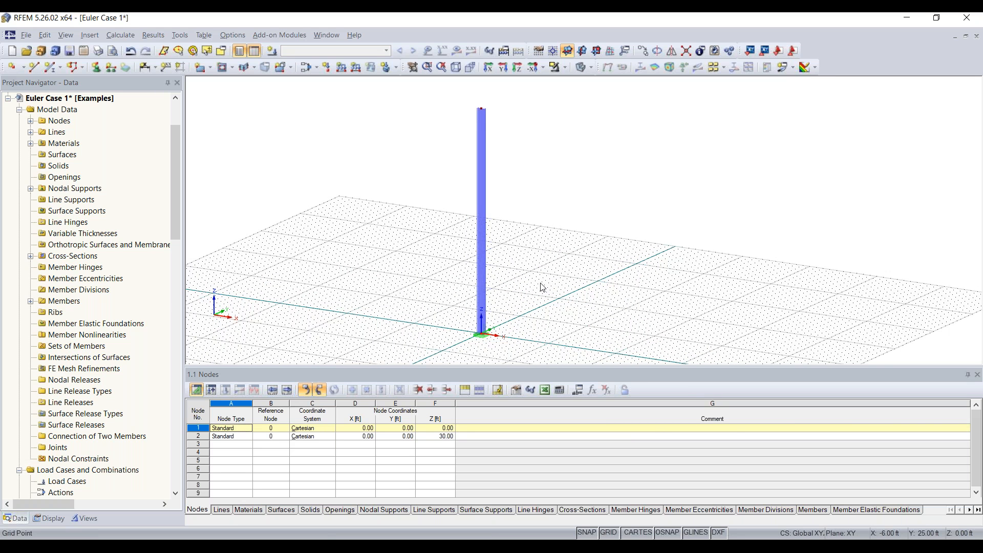
Define load case LC1 described as 'Test' with self-weight turned off.
{"action": "left_click", "coordinate": [273, 51]}
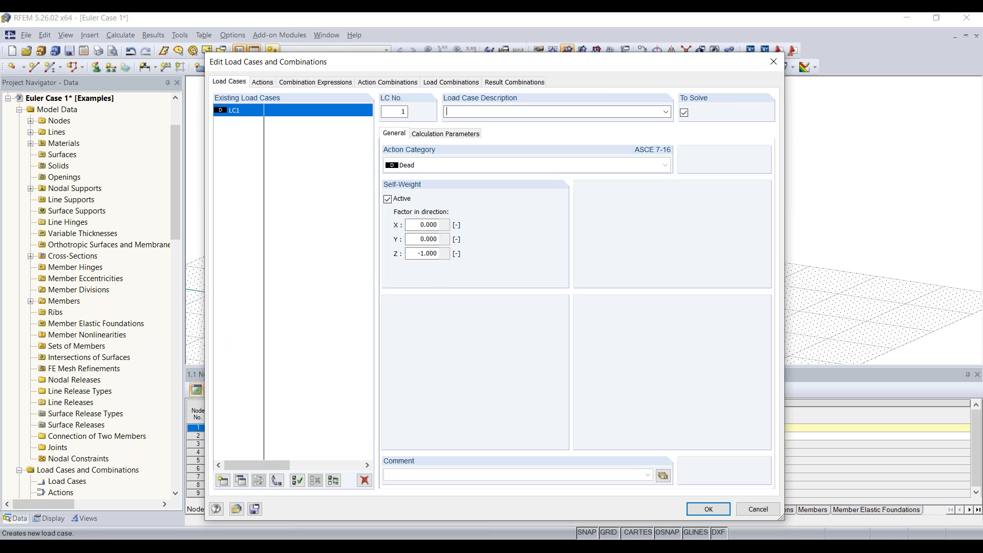
{"action": "type", "text": "Test"}
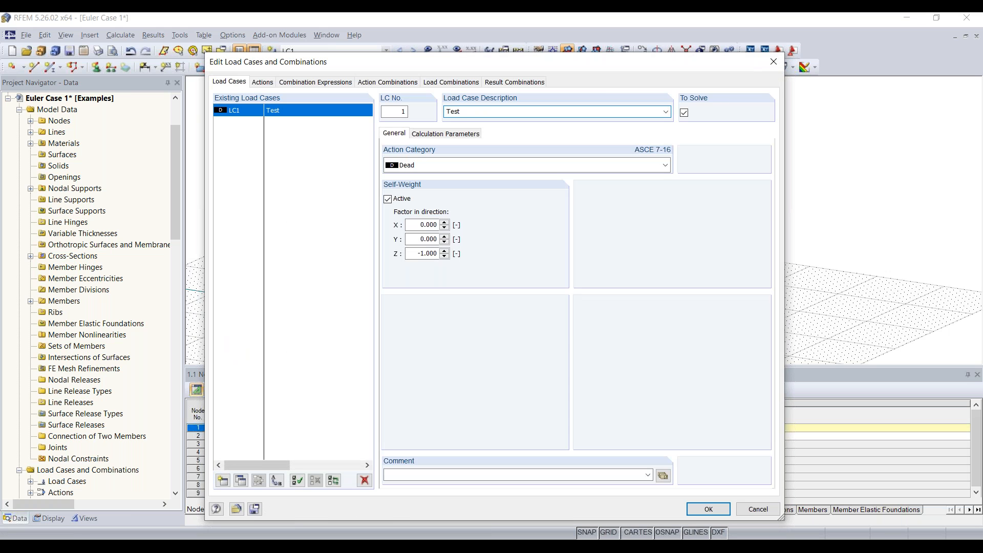
{"action": "left_click", "coordinate": [388, 199]}
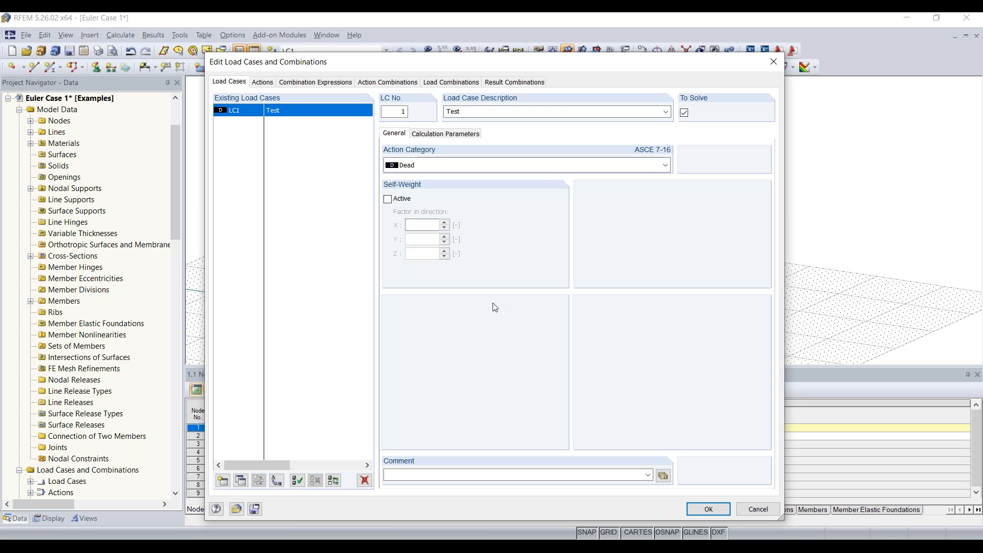
{"action": "left_click", "coordinate": [707, 510]}
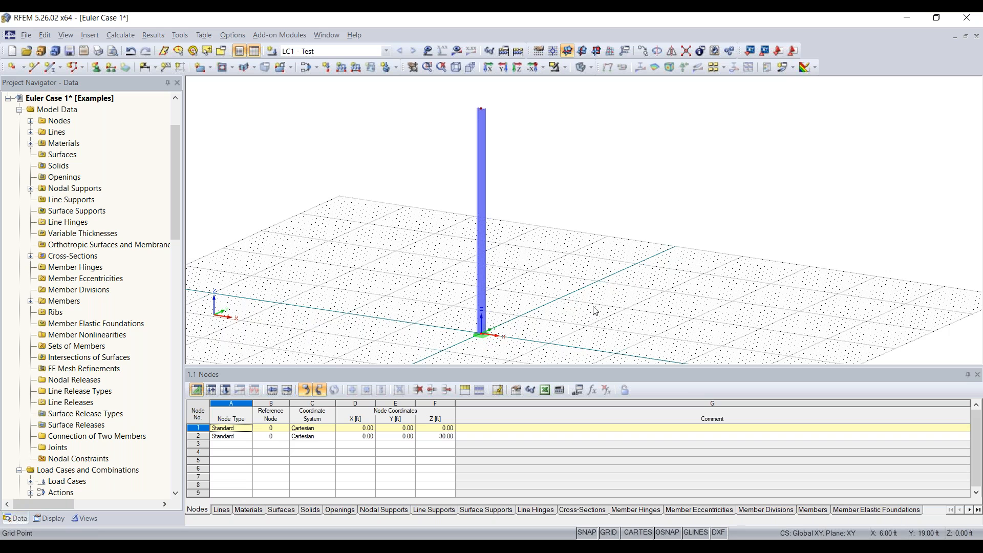
{"action": "scroll", "coordinate": [593, 287], "scroll_direction": "down", "scroll_amount": 1}
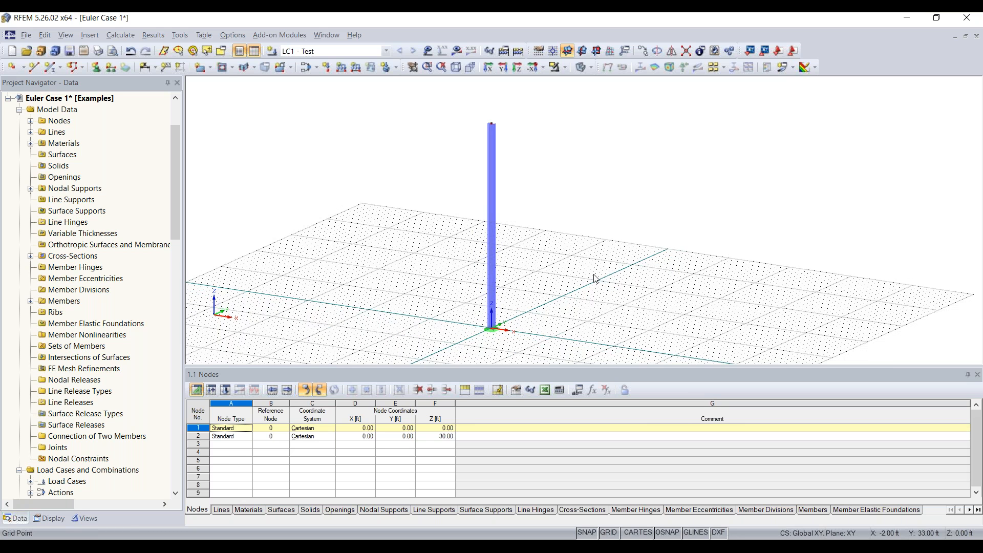
{"action": "middle_click_drag", "start_coordinate": [593, 279], "coordinate": [559, 292]}
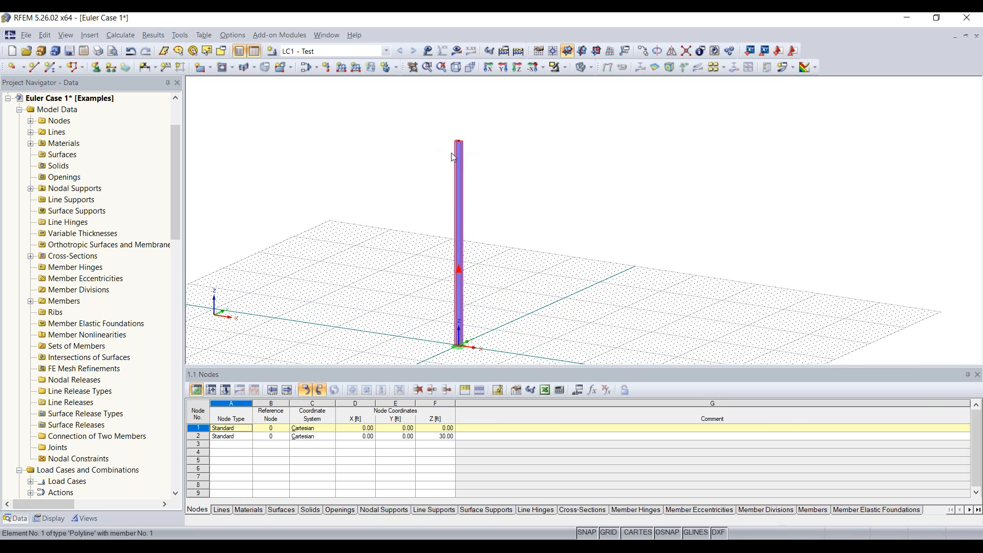
{"action": "left_click_drag", "start_coordinate": [422, 159], "coordinate": [434, 154]}
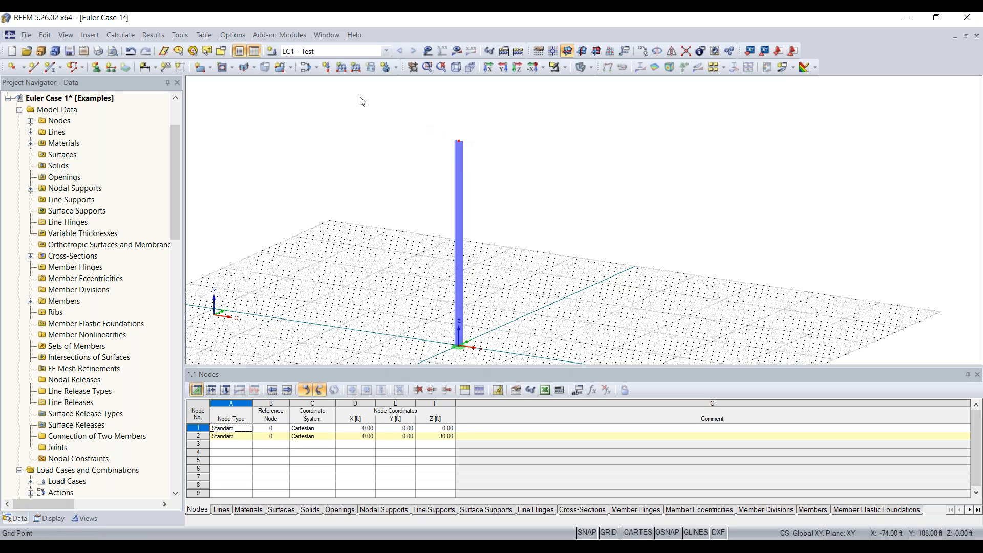
Apply a nodal load of Pz = -5 kip and Px = 2 kip to top node 2.
{"action": "left_click", "coordinate": [328, 70]}
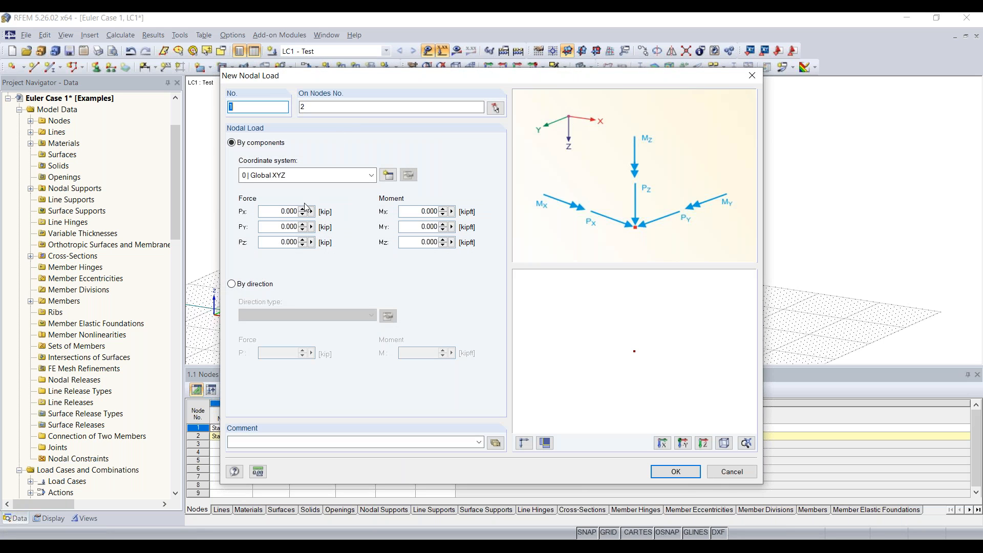
{"action": "left_click", "coordinate": [273, 241]}
{"action": "type", "text": "-5"}
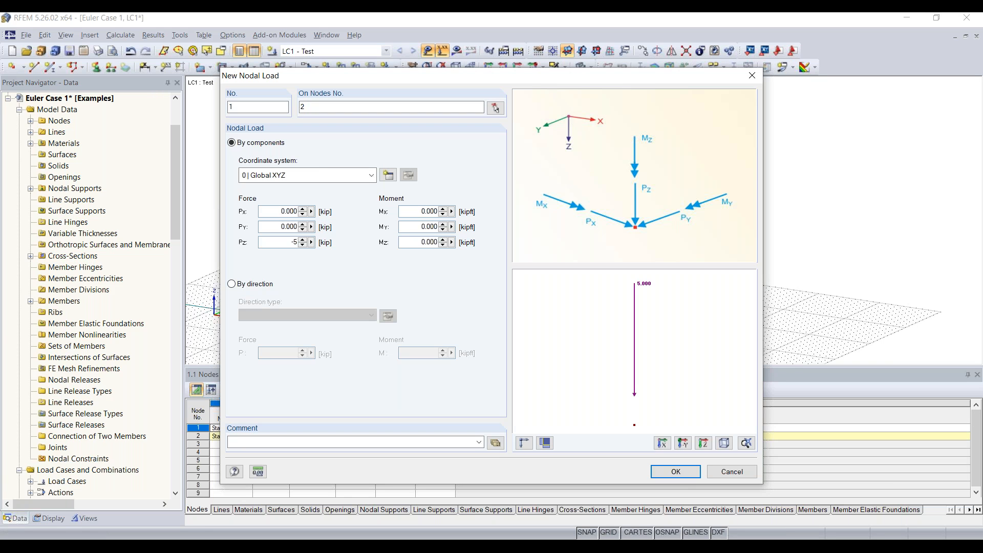
{"action": "left_click", "coordinate": [418, 211]}
{"action": "double_click", "coordinate": [271, 212]}
{"action": "type", "text": "2"}
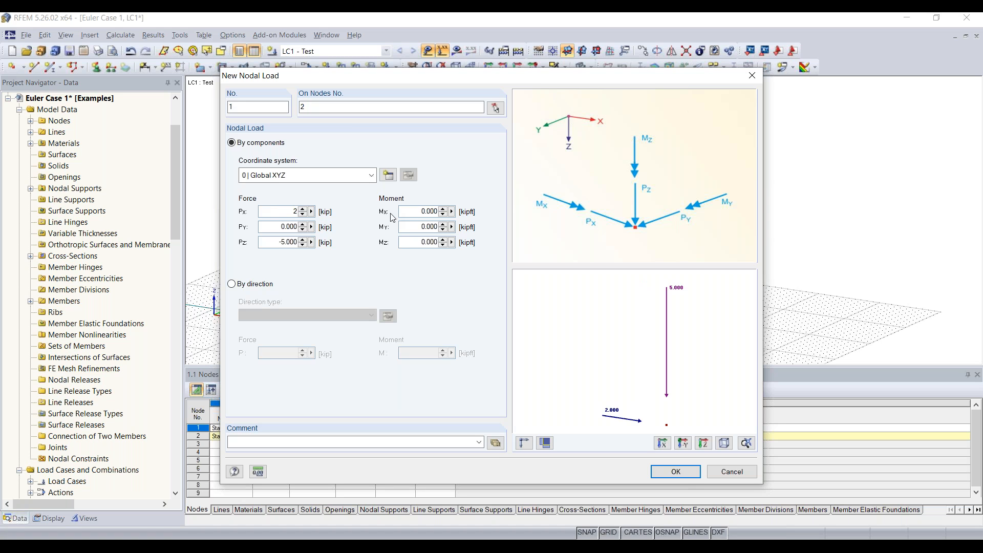
{"action": "left_click", "coordinate": [671, 472]}
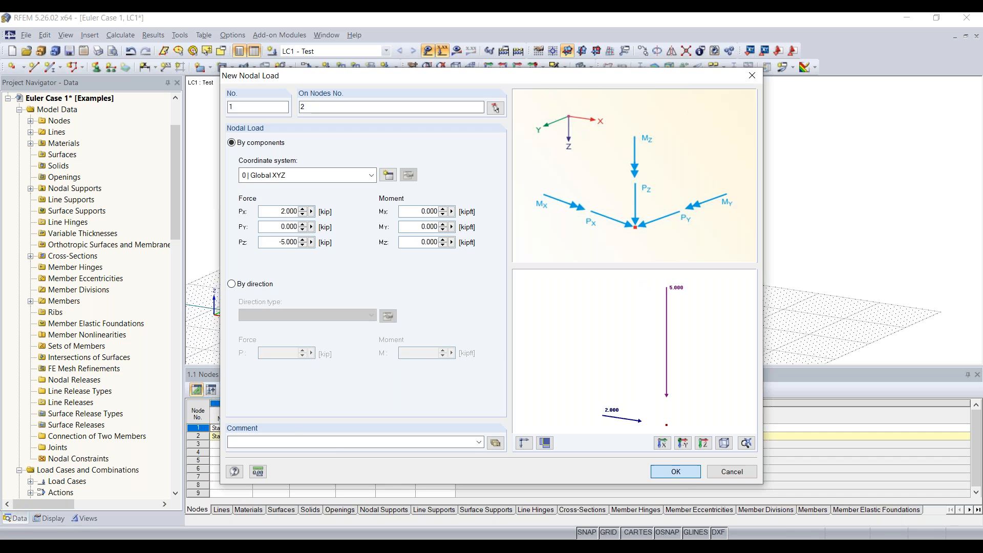
Zoom and pan the view to centre the loaded column on the grid.
{"action": "scroll", "coordinate": [459, 139], "scroll_direction": "up", "scroll_amount": 2}
{"action": "scroll", "coordinate": [459, 139], "scroll_direction": "up", "scroll_amount": 3}
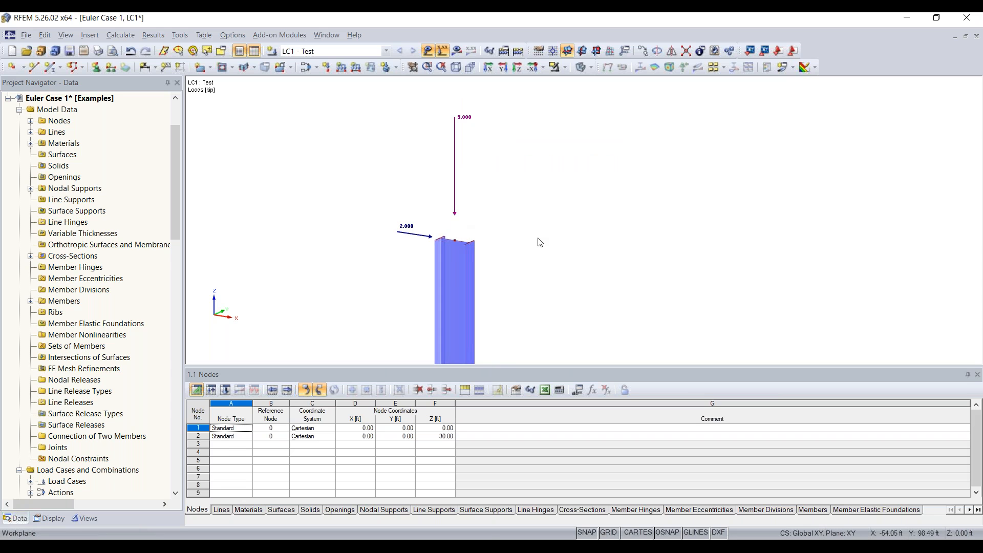
{"action": "scroll", "coordinate": [539, 239], "scroll_direction": "down", "scroll_amount": 2}
{"action": "scroll", "coordinate": [537, 238], "scroll_direction": "down", "scroll_amount": 1}
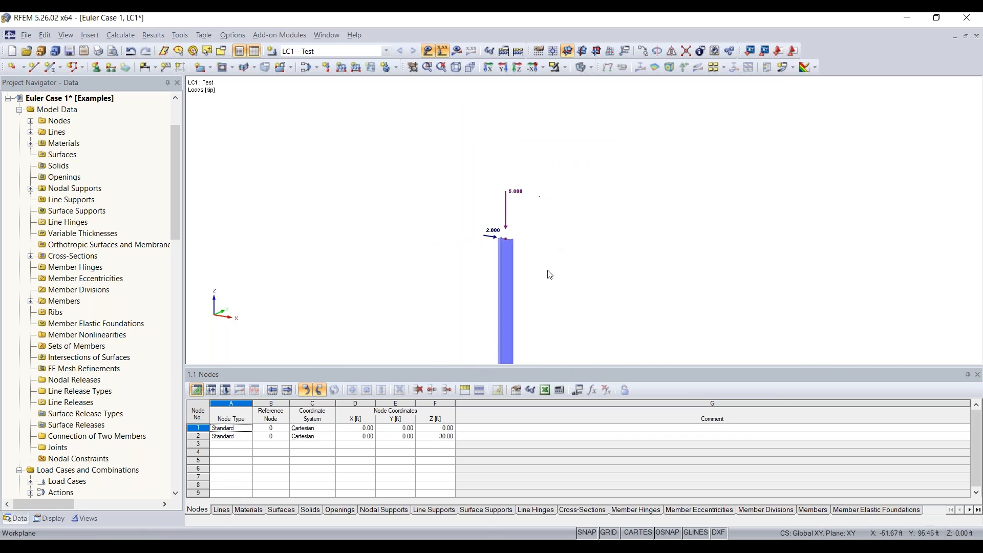
{"action": "middle_click_drag", "start_coordinate": [547, 270], "coordinate": [533, 167]}
{"action": "scroll", "coordinate": [540, 166], "scroll_direction": "down", "scroll_amount": 3}
{"action": "scroll", "coordinate": [570, 233], "scroll_direction": "down", "scroll_amount": 3}
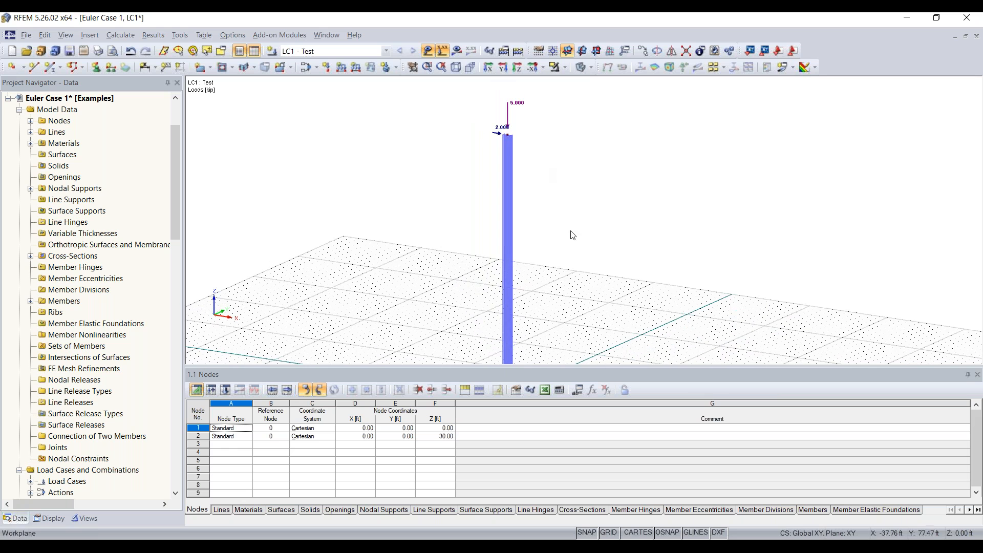
{"action": "middle_click_drag", "start_coordinate": [575, 257], "coordinate": [546, 213]}
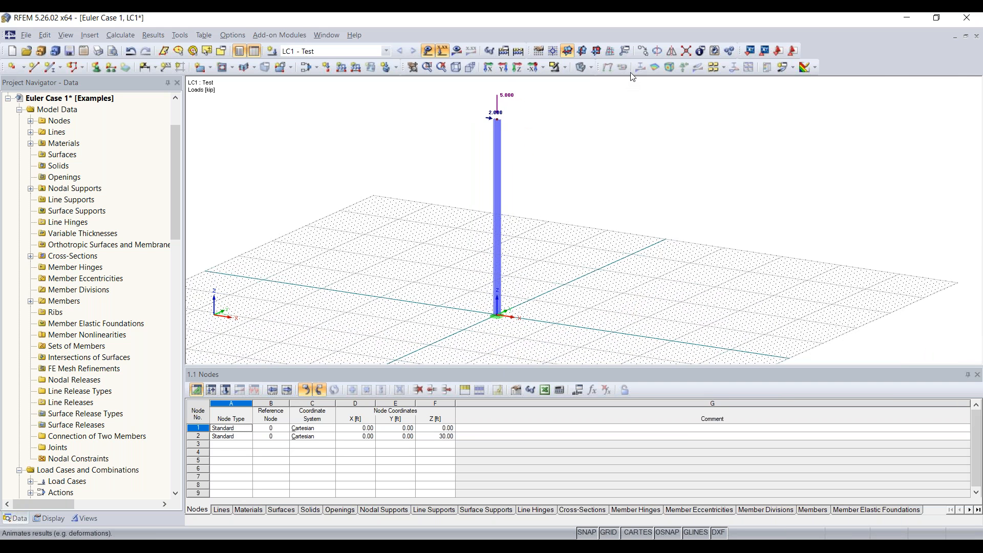
Calculate LC1 and view the deformed column as a flat elevation in the Y direction.
{"action": "left_click", "coordinate": [518, 52]}
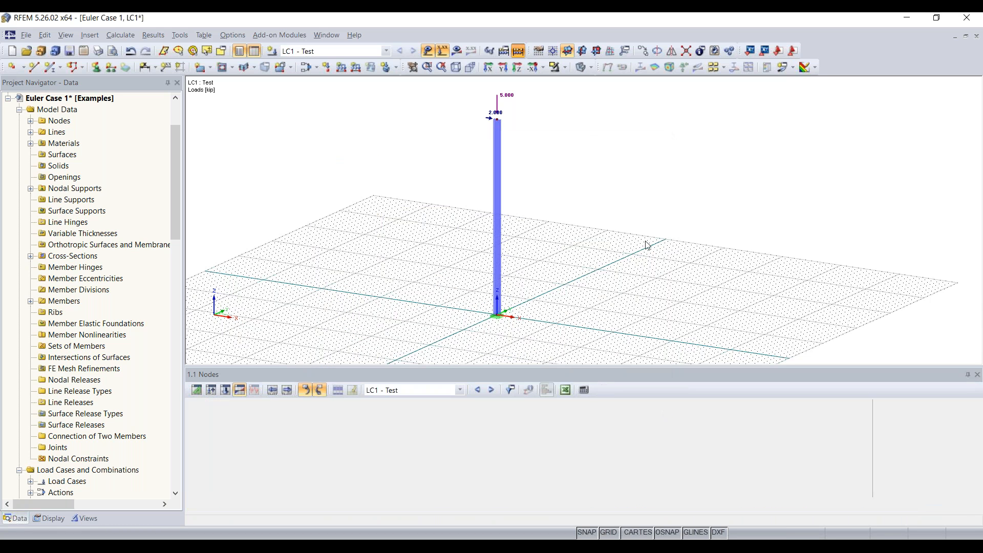
{"action": "left_click", "coordinate": [491, 330]}
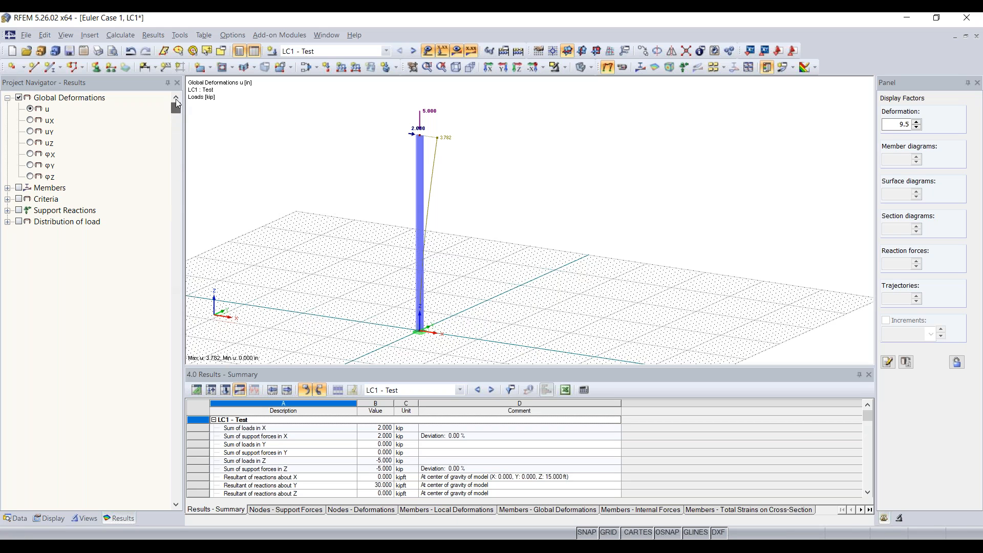
{"action": "middle_click_drag", "start_coordinate": [487, 213], "coordinate": [509, 213], "text": "ctrl"}
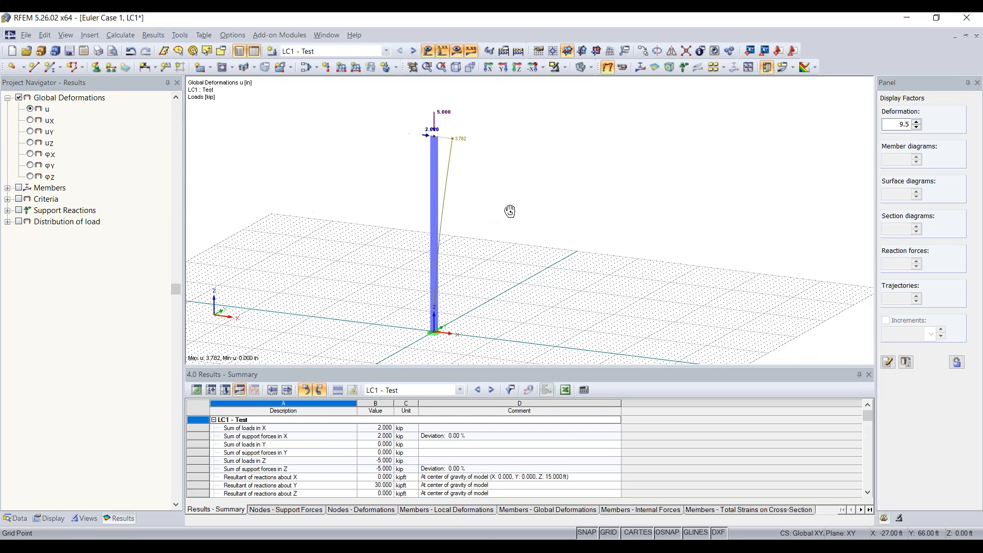
{"action": "left_click", "coordinate": [503, 69]}
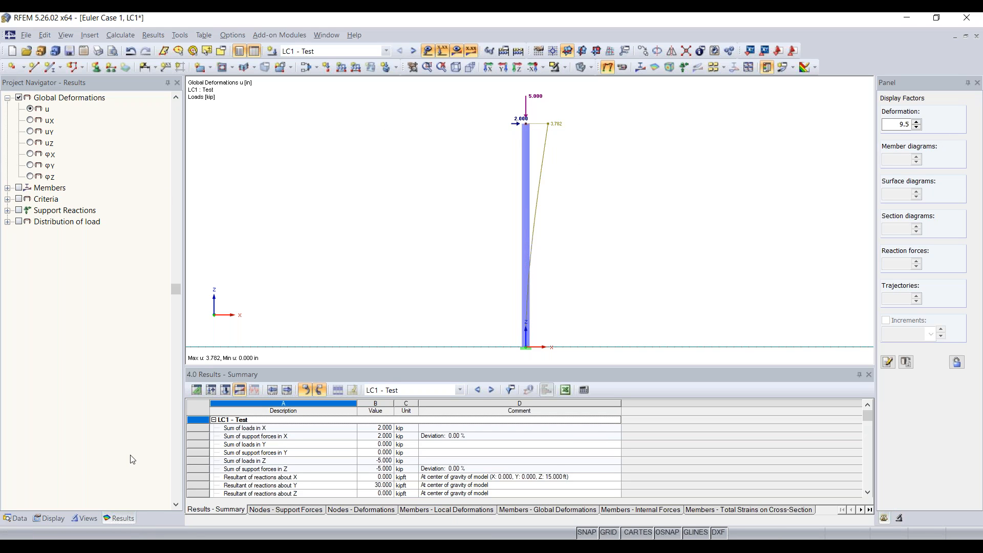
{"action": "left_click", "coordinate": [58, 518]}
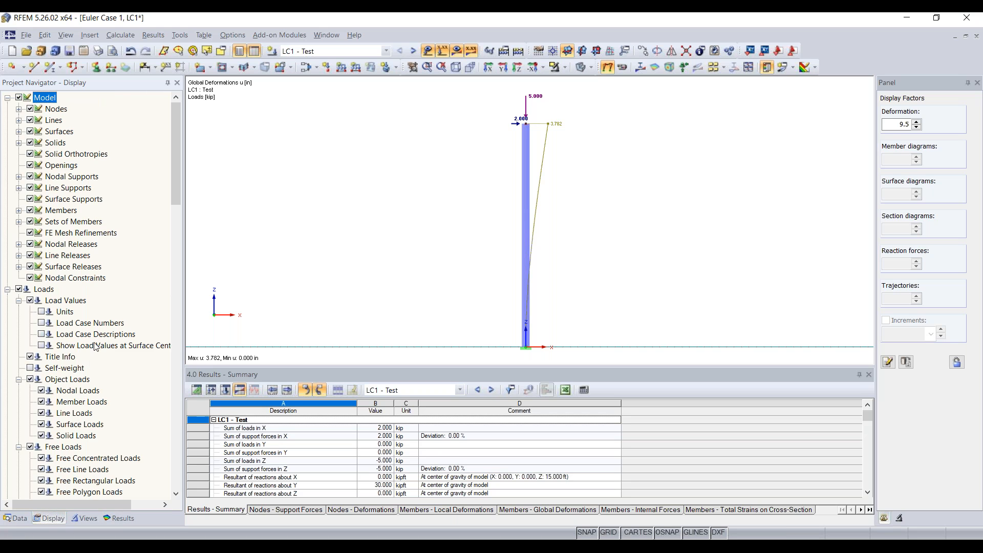
Set member deformation display to Cross-Sections Colored and go back to the Results tree.
{"action": "scroll", "coordinate": [96, 347], "scroll_direction": "down", "scroll_amount": 7}
{"action": "scroll", "coordinate": [95, 346], "scroll_direction": "down", "scroll_amount": 4}
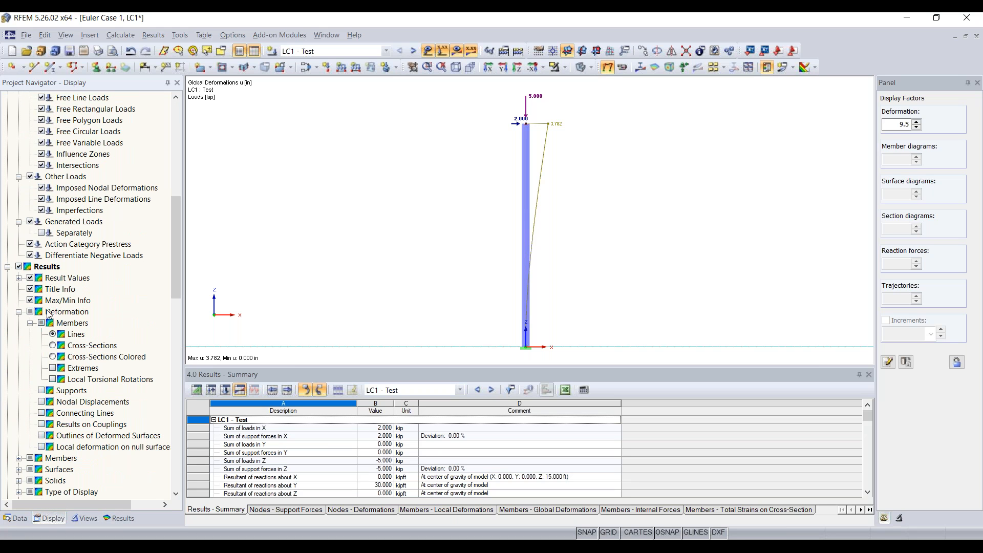
{"action": "left_click", "coordinate": [52, 357]}
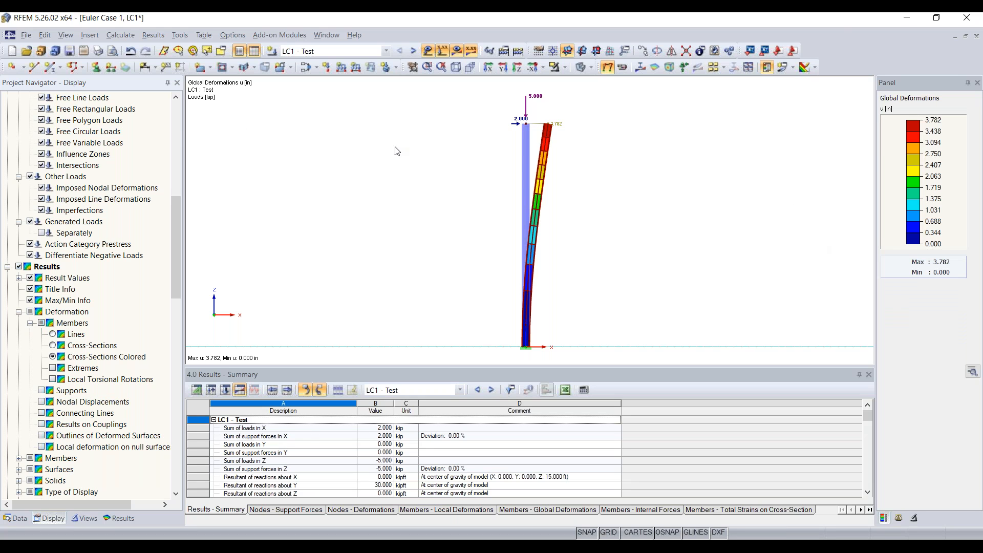
{"action": "left_click", "coordinate": [120, 518]}
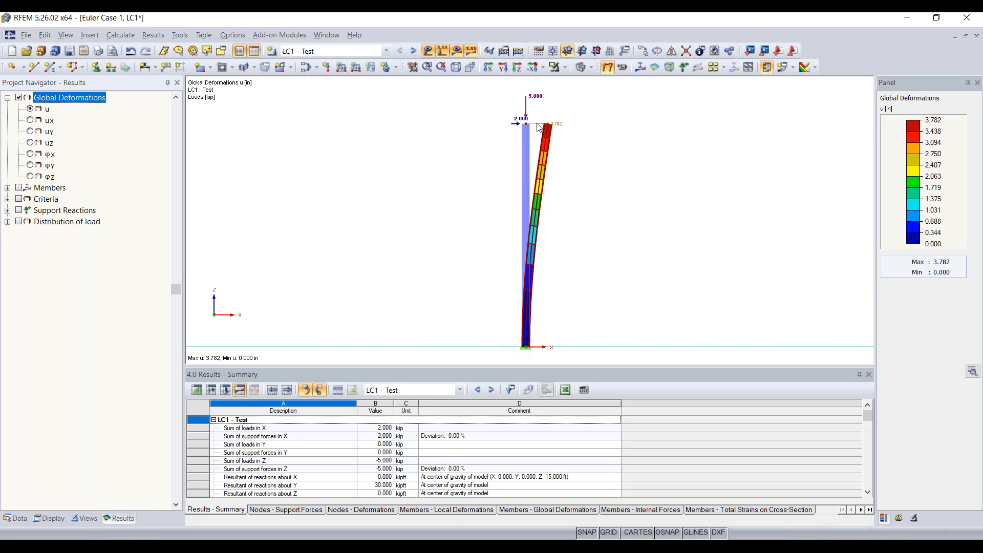
{"action": "scroll", "coordinate": [539, 128], "scroll_direction": "up", "scroll_amount": 1}
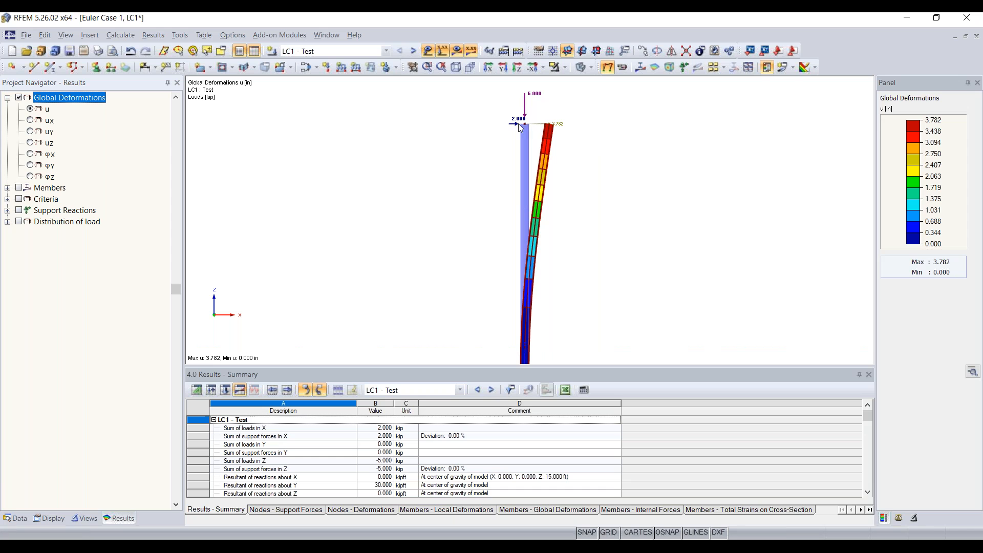
Show the column's M-y moment diagram from the member internal forces.
{"action": "left_click", "coordinate": [8, 188]}
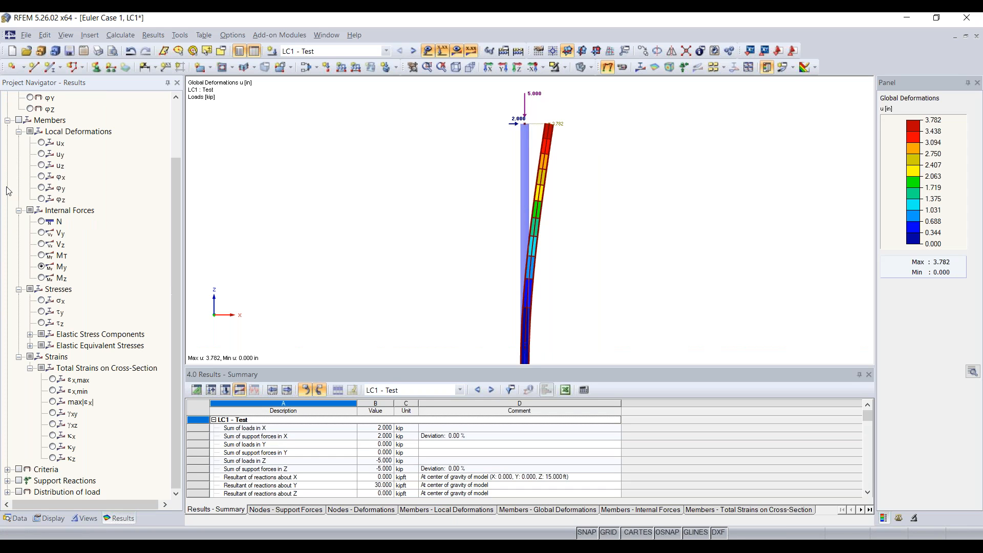
{"action": "left_click", "coordinate": [19, 120]}
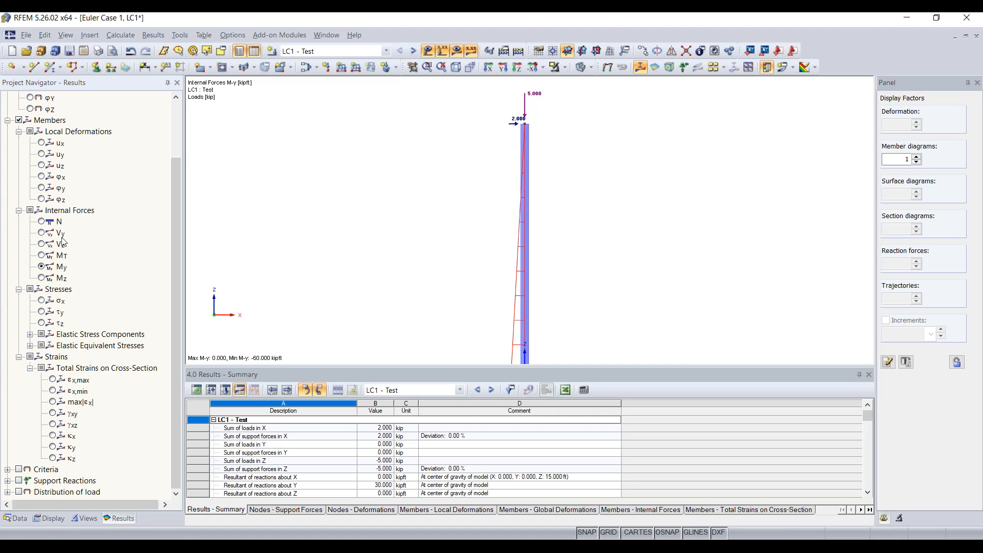
{"action": "left_click", "coordinate": [63, 211]}
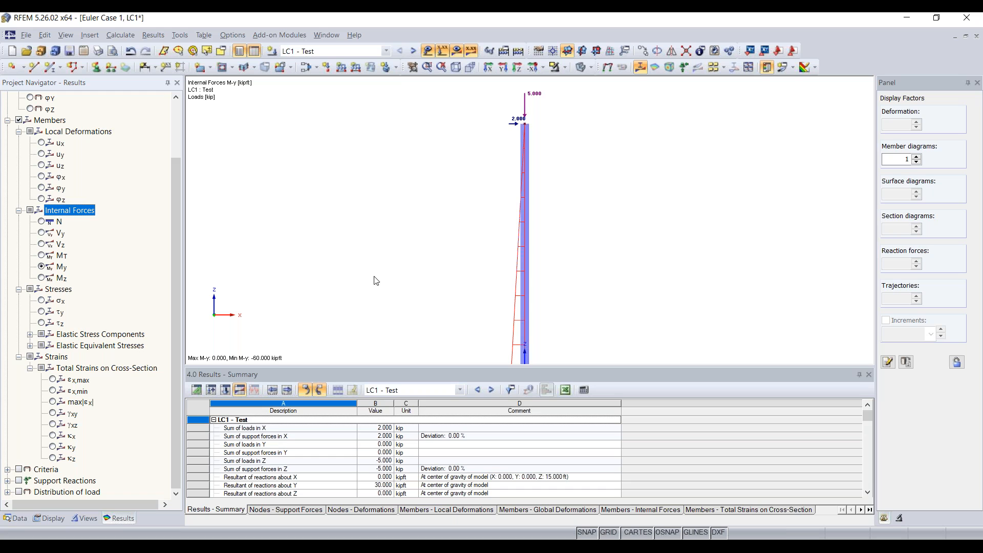
{"action": "scroll", "coordinate": [378, 281], "scroll_direction": "down", "scroll_amount": 2}
{"action": "scroll", "coordinate": [494, 281], "scroll_direction": "up", "scroll_amount": 4}
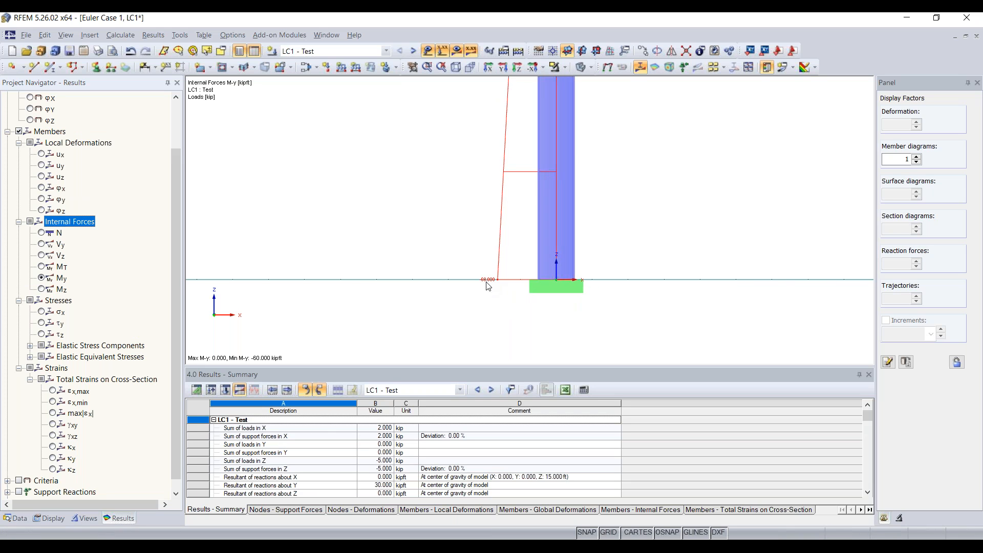
Frame the whole column, display its ux global deformation, and open the load case settings.
{"action": "scroll", "coordinate": [488, 286], "scroll_direction": "down", "scroll_amount": 1}
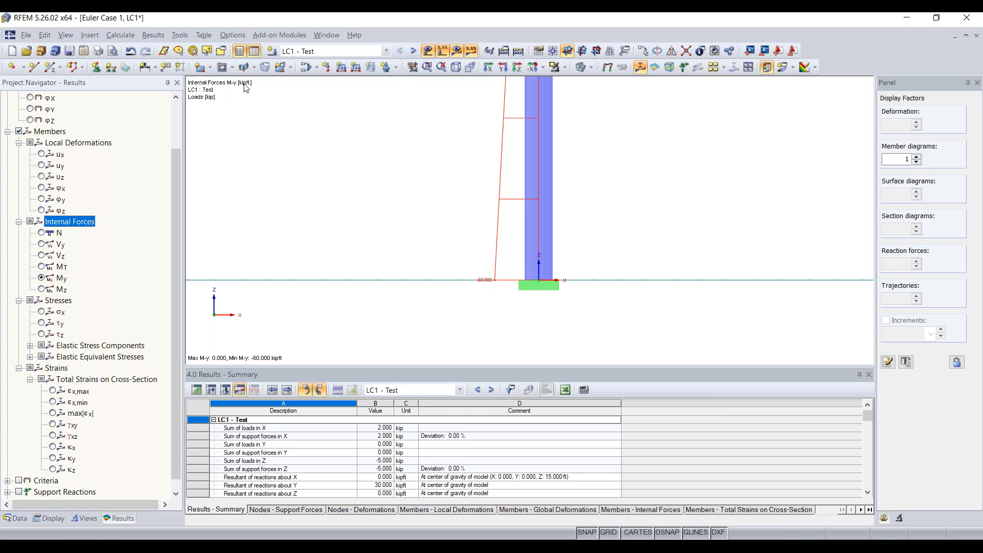
{"action": "scroll", "coordinate": [563, 253], "scroll_direction": "down", "scroll_amount": 5}
{"action": "middle_click_drag", "start_coordinate": [605, 130], "coordinate": [553, 265]}
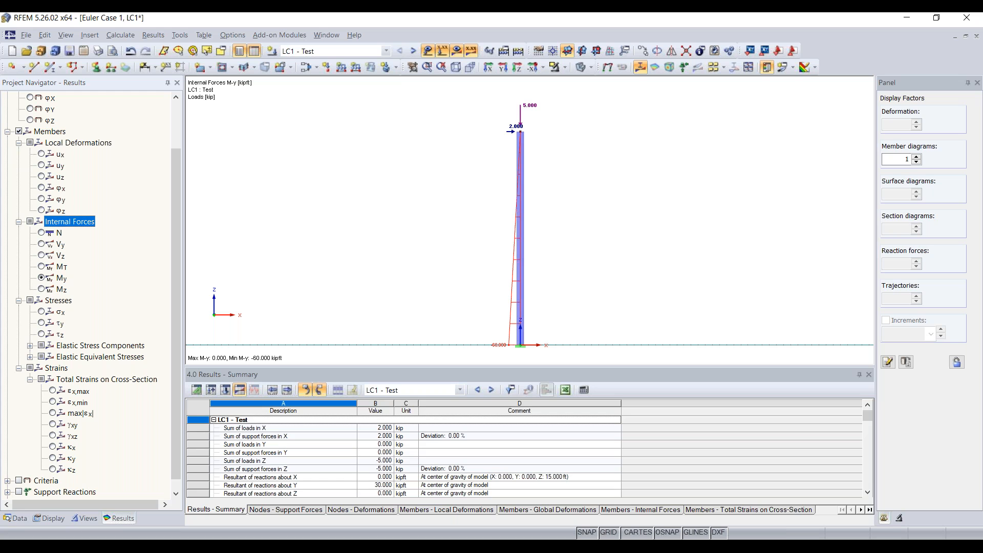
{"action": "scroll", "coordinate": [169, 276], "scroll_direction": "up", "scroll_amount": 2}
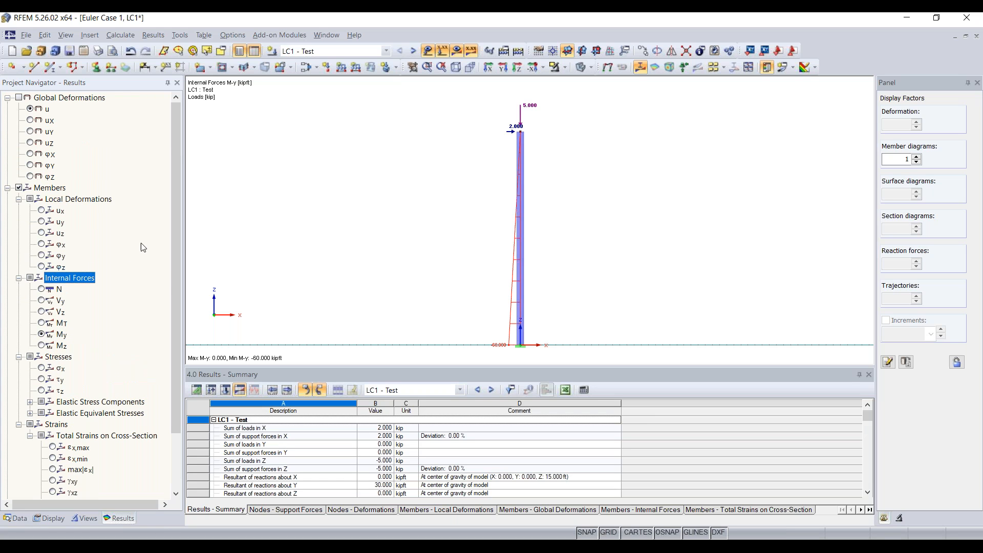
{"action": "left_click", "coordinate": [30, 120]}
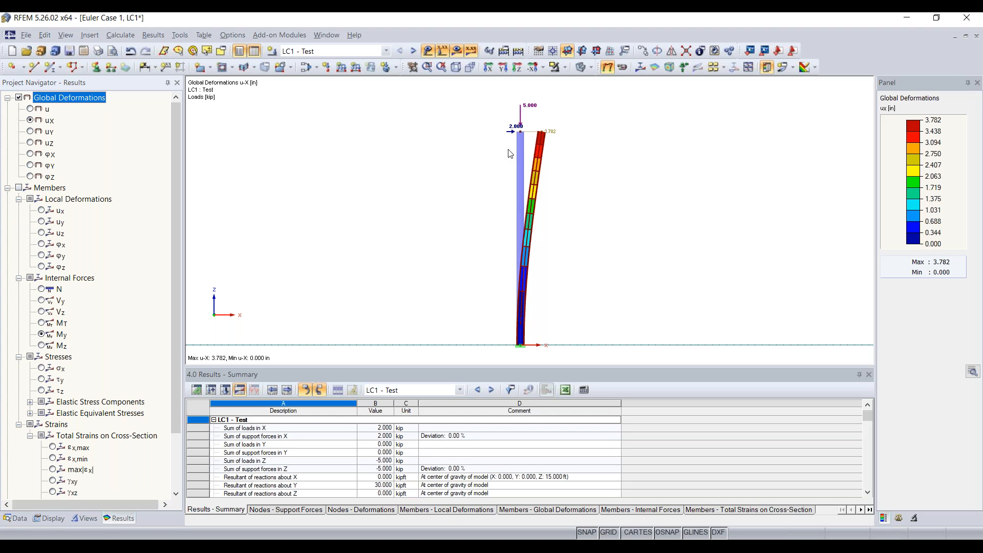
{"action": "left_click", "coordinate": [308, 68]}
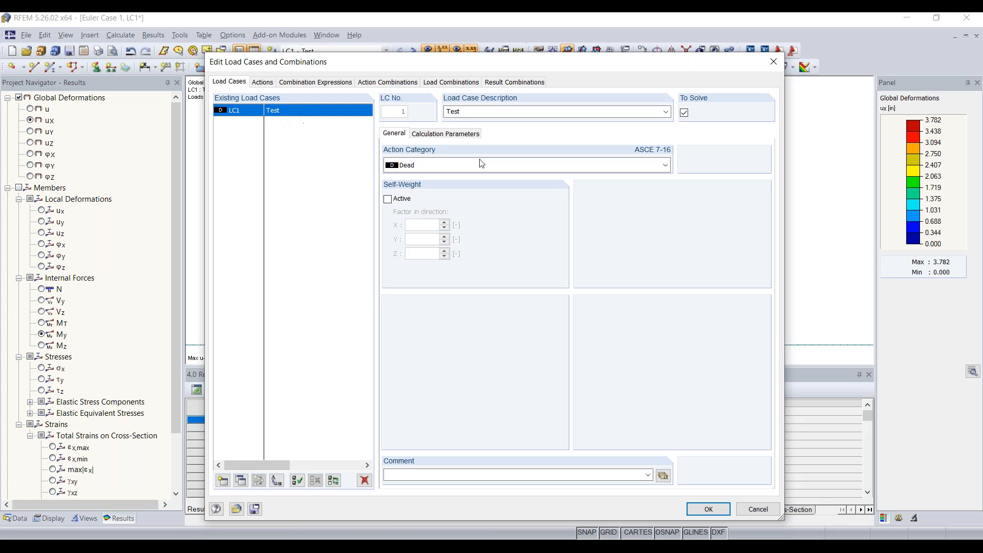
Check CO1's analysis method, then switch LC1 Test to second-order P-Delta analysis and confirm.
{"action": "left_click", "coordinate": [442, 135]}
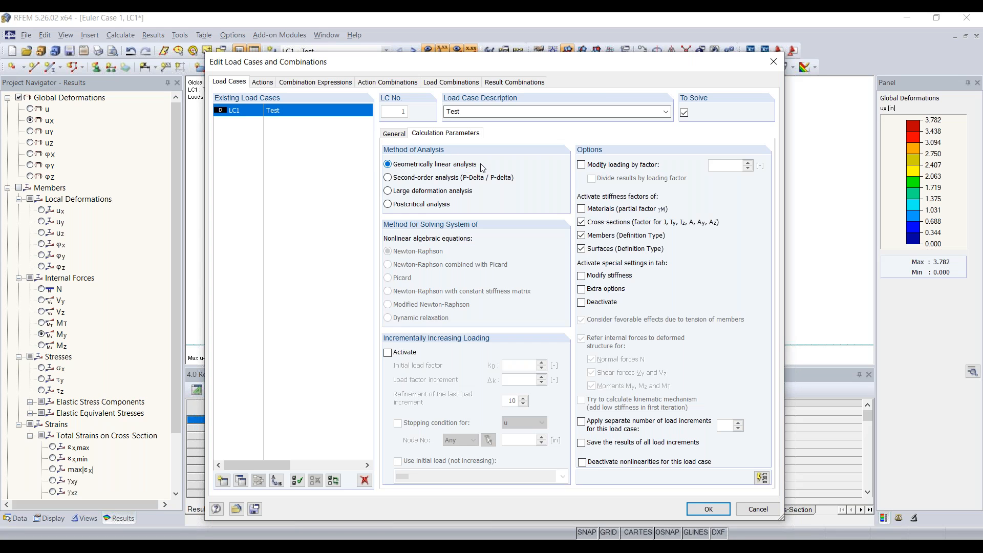
{"action": "left_click", "coordinate": [439, 83]}
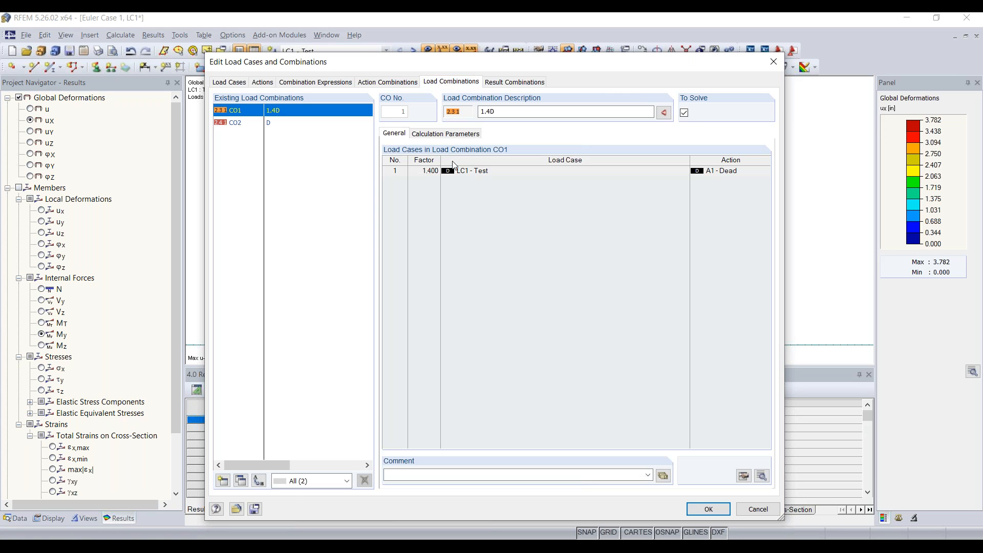
{"action": "left_click", "coordinate": [442, 135]}
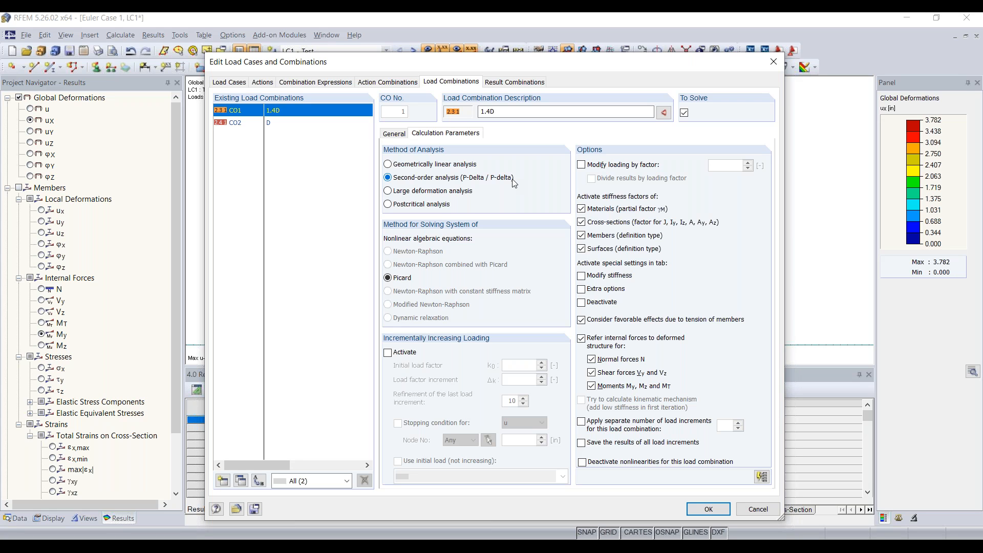
{"action": "left_click", "coordinate": [228, 83]}
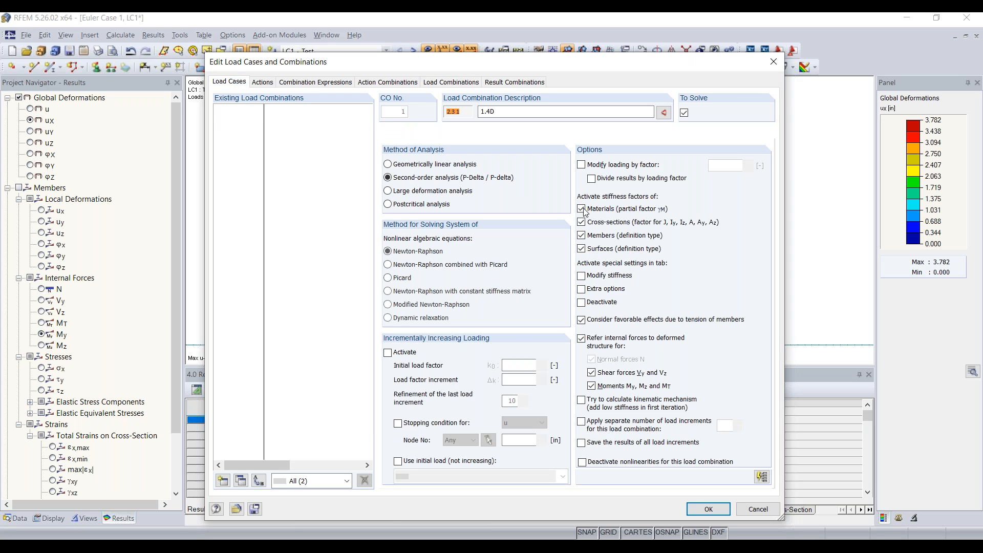
{"action": "left_click", "coordinate": [443, 179]}
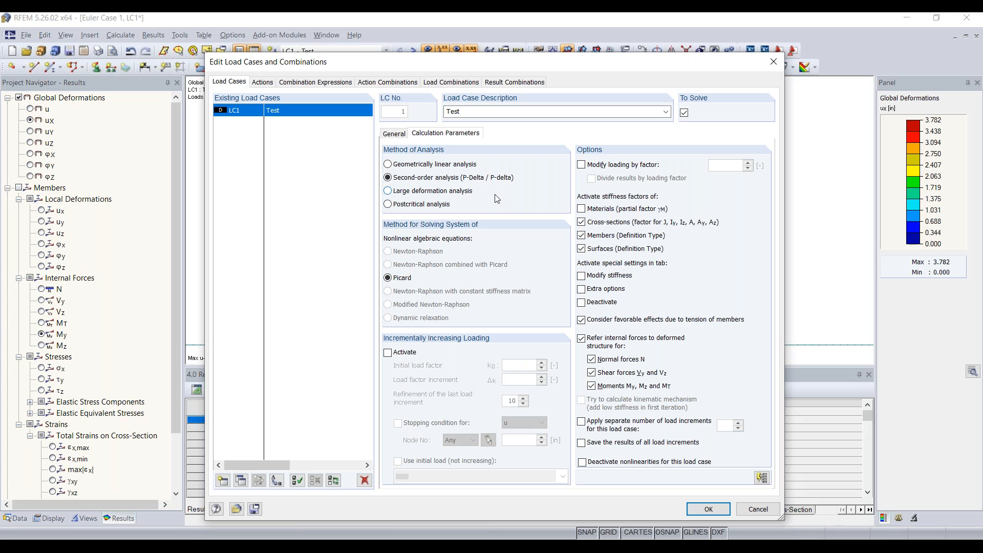
{"action": "left_click", "coordinate": [709, 509]}
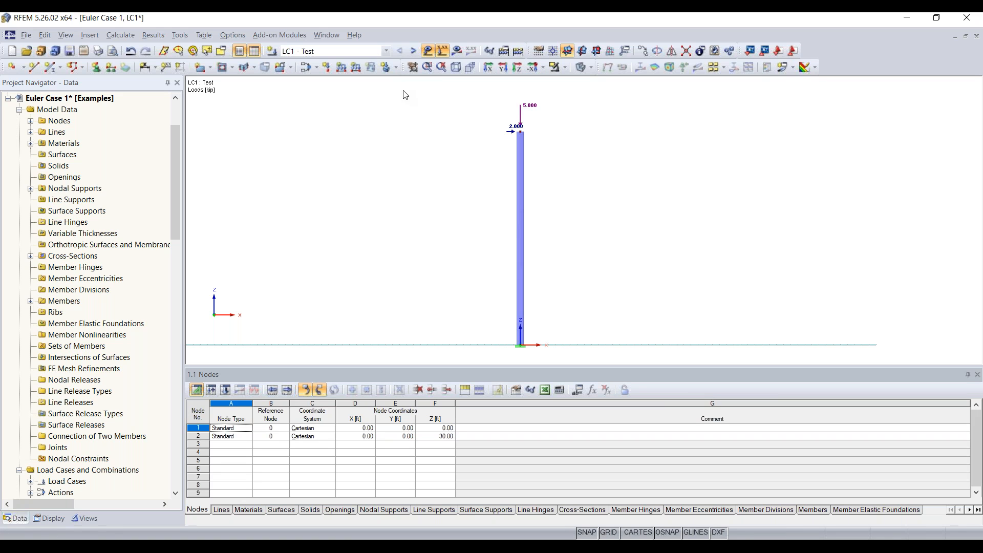
Recalculate LC1 and display the column's M-y diagram, now -61.627 kipft at the base.
{"action": "left_click", "coordinate": [456, 52]}
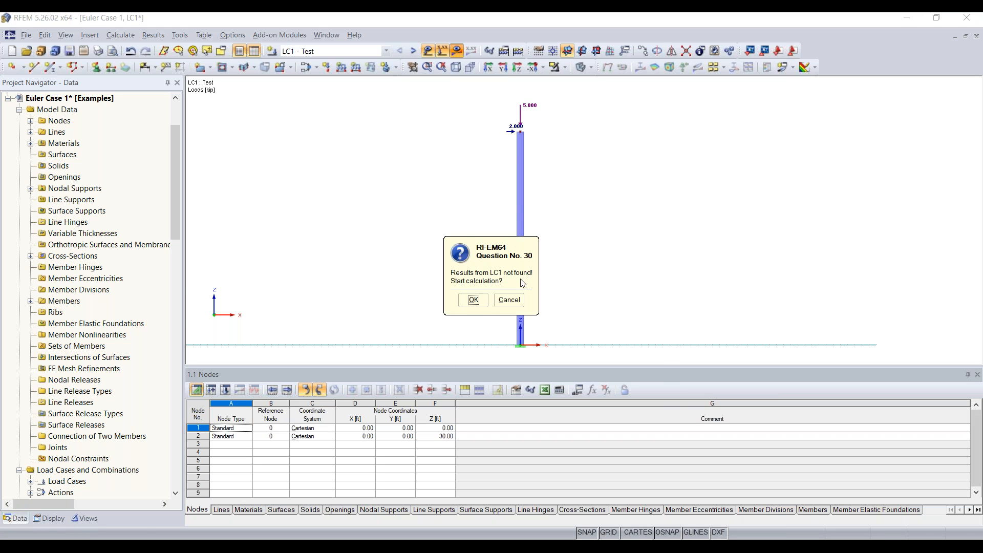
{"action": "left_click", "coordinate": [473, 300]}
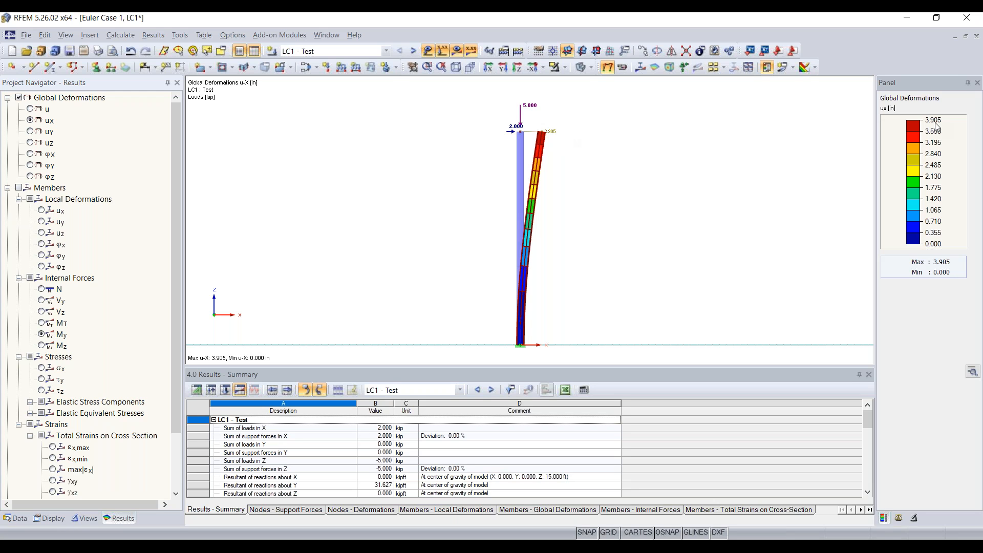
{"action": "left_click", "coordinate": [19, 187]}
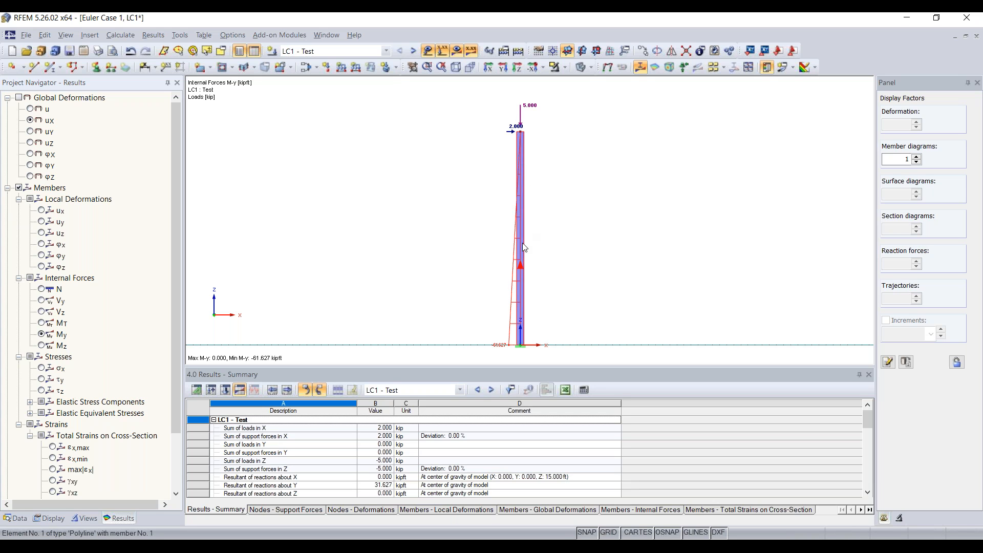
Close the column's member properties and window-select the nodal loads at the column top.
{"action": "double_click", "coordinate": [521, 176]}
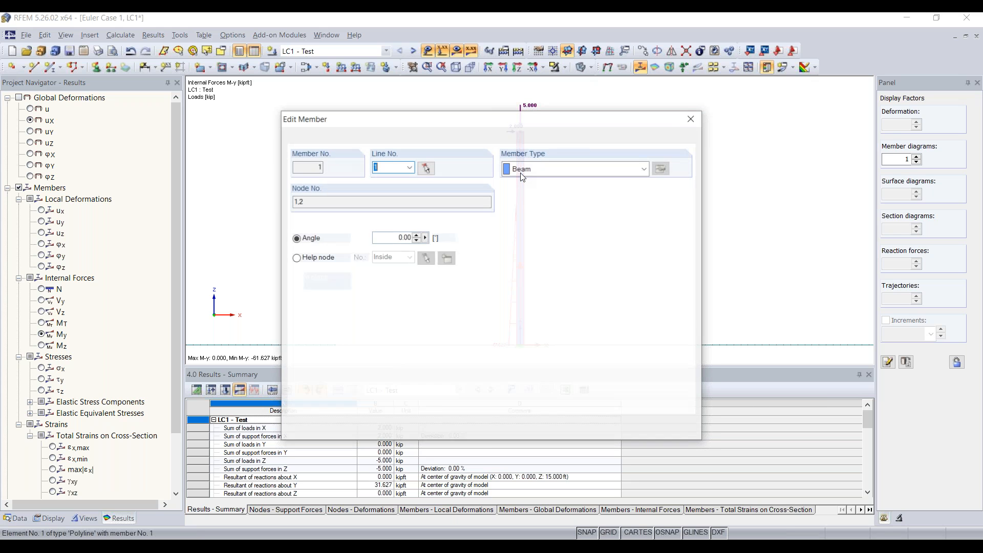
{"action": "left_click", "coordinate": [523, 167]}
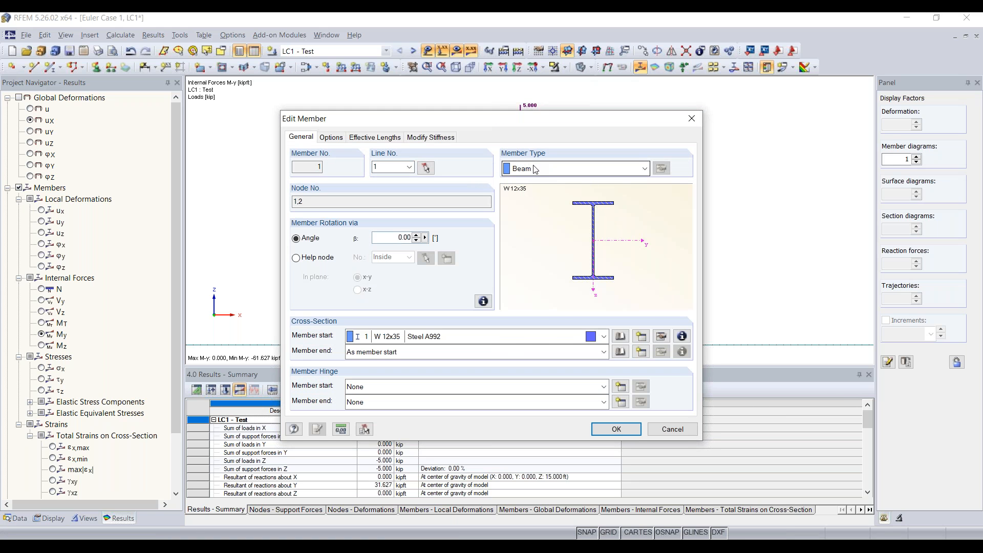
{"action": "left_click", "coordinate": [516, 167]}
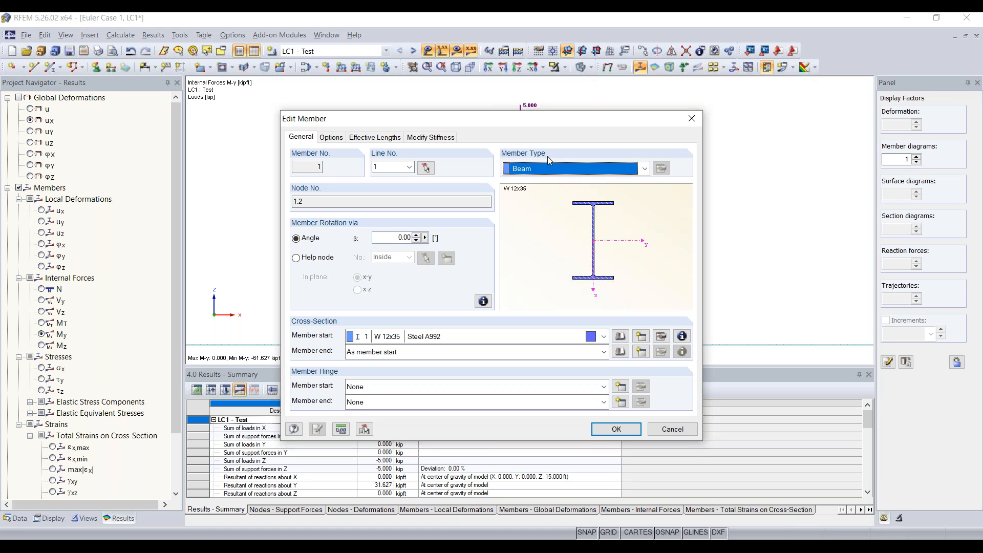
{"action": "left_click_drag", "start_coordinate": [587, 124], "coordinate": [537, 109]}
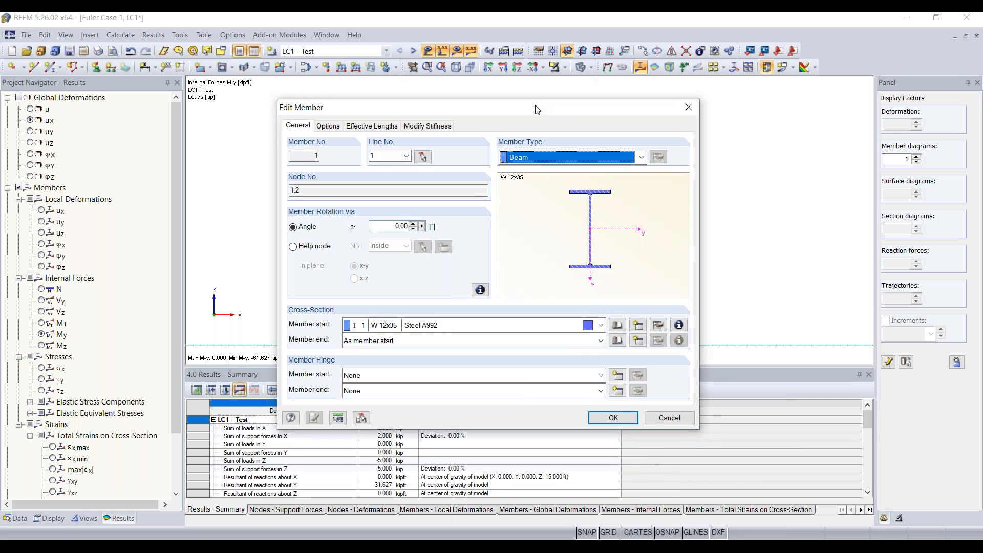
{"action": "left_click", "coordinate": [688, 107]}
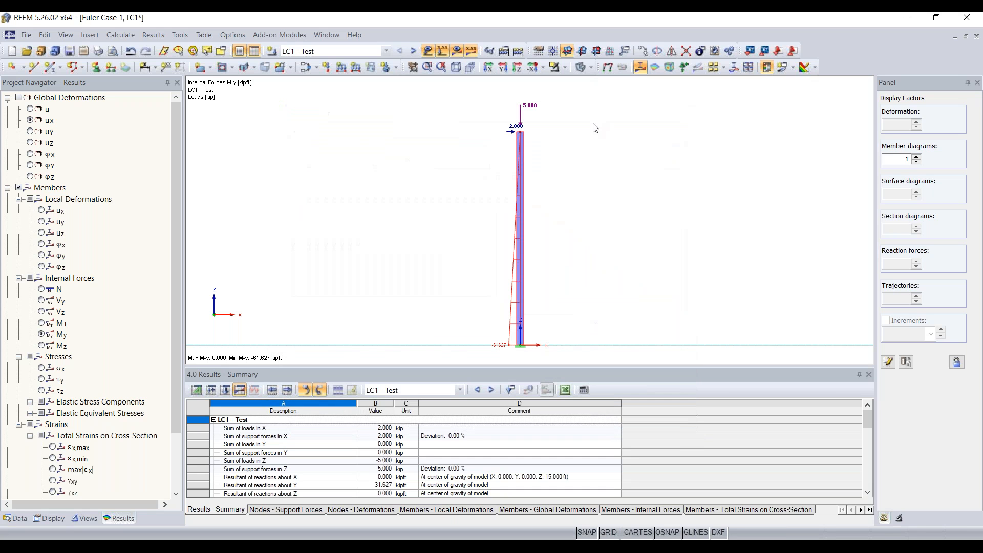
{"action": "left_click_drag", "start_coordinate": [475, 156], "coordinate": [580, 93]}
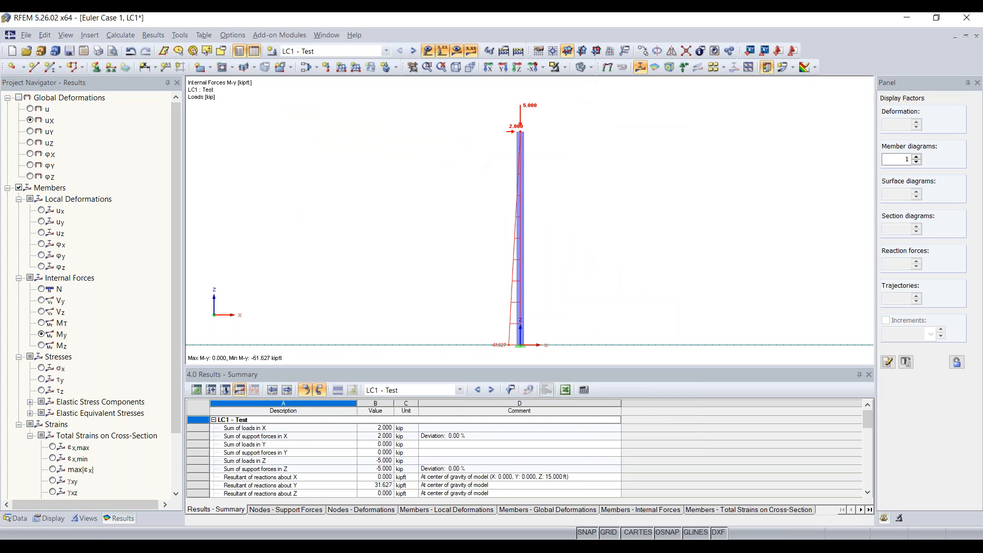
Edit the column-top nodal load to Pz = 0.1 kip and Px = 0.
{"action": "double_click", "coordinate": [529, 109]}
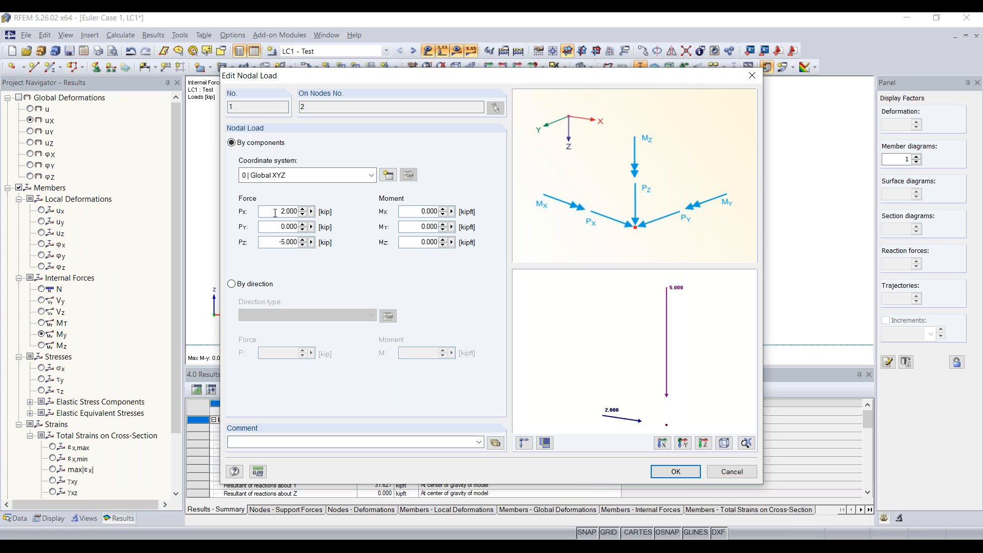
{"action": "left_click_drag", "start_coordinate": [278, 243], "coordinate": [373, 244]}
{"action": "type", "text": "0.1"}
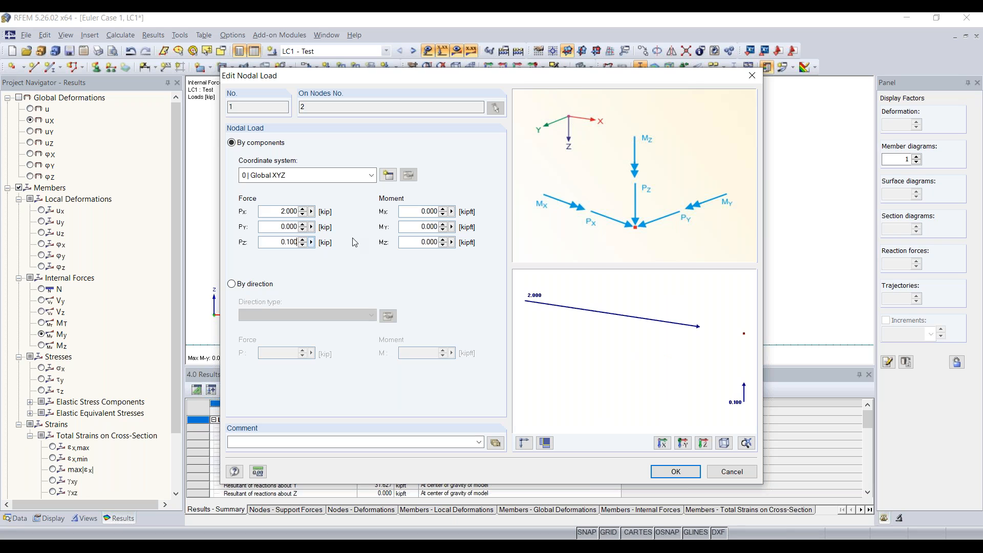
{"action": "left_click", "coordinate": [279, 212]}
{"action": "double_click", "coordinate": [279, 211]}
{"action": "type", "text": "0"}
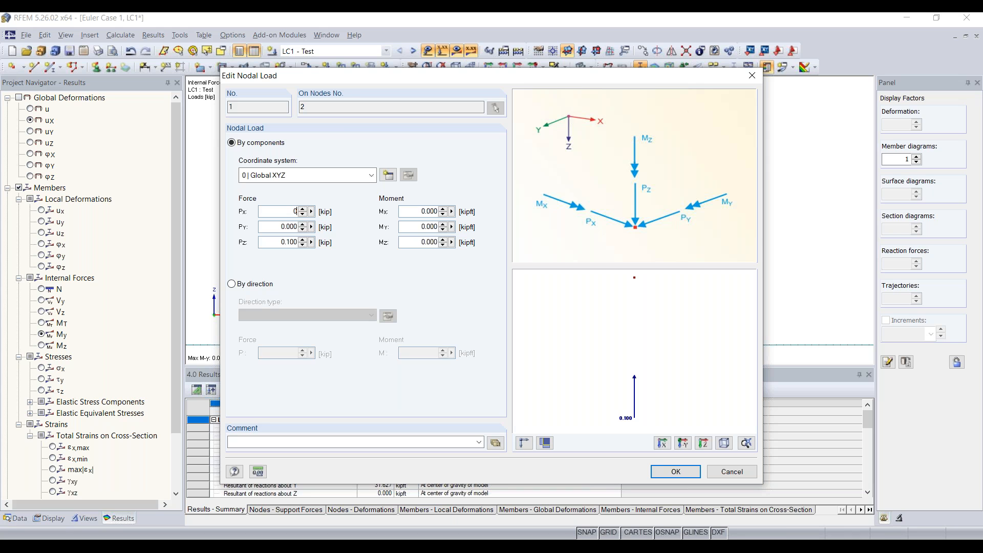
{"action": "left_click", "coordinate": [668, 467]}
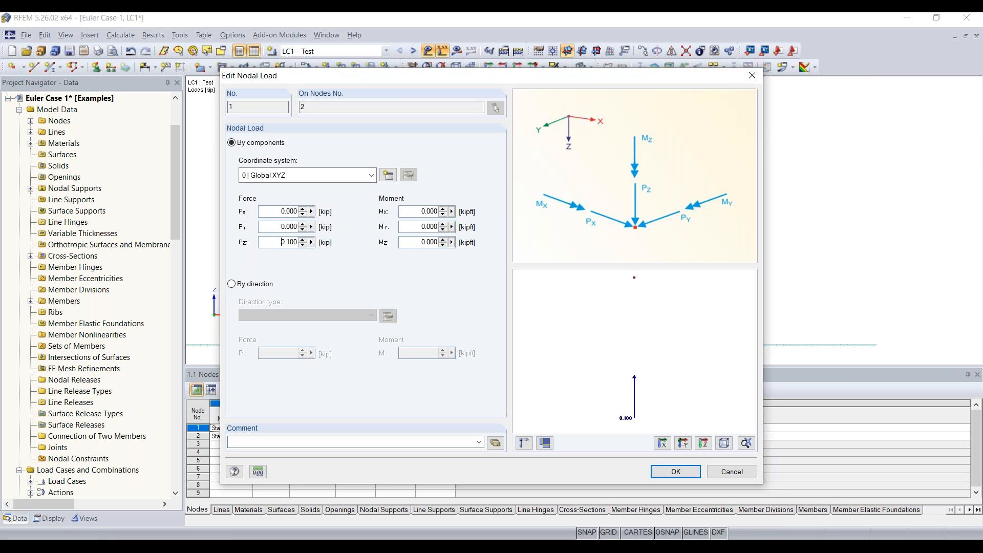
{"action": "key", "text": "Return"}
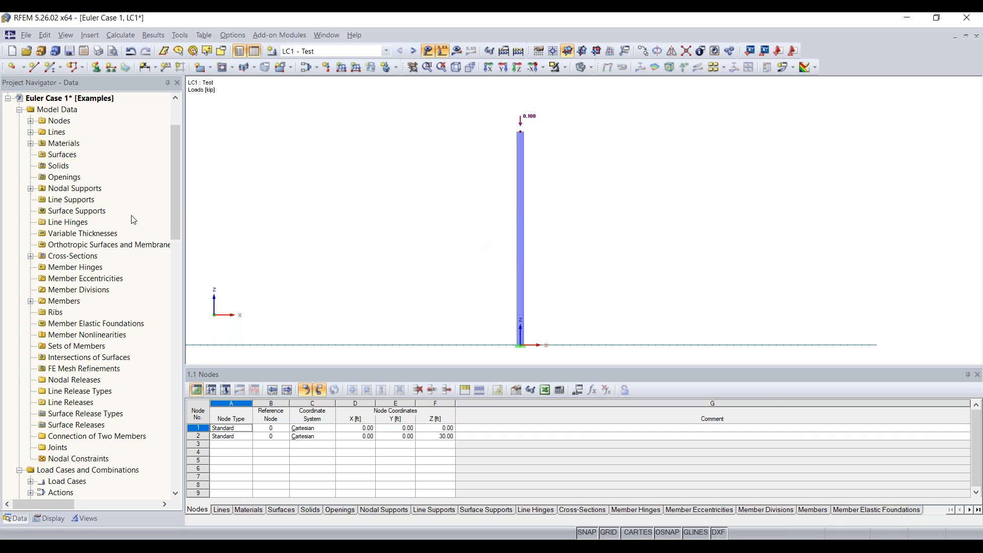
Scroll the Data navigator to the Add-on Modules group and open the Add-on Modules menu.
{"action": "scroll", "coordinate": [133, 219], "scroll_direction": "down", "scroll_amount": 2}
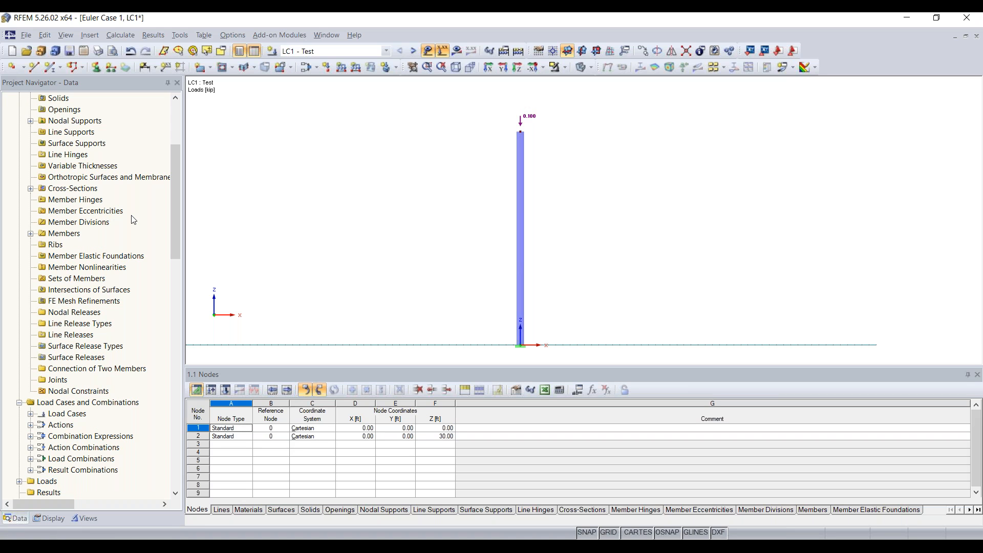
{"action": "scroll", "coordinate": [133, 220], "scroll_direction": "down", "scroll_amount": 2}
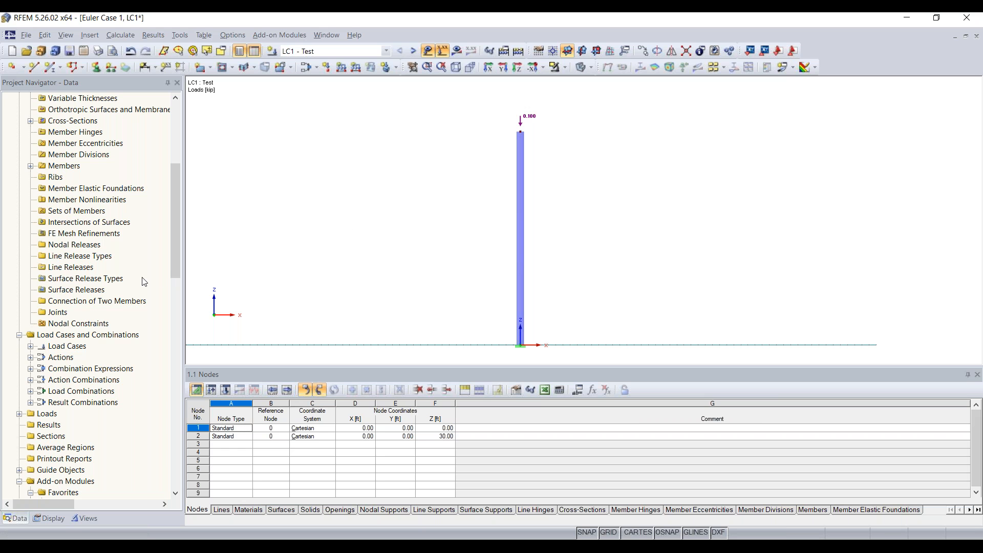
{"action": "scroll", "coordinate": [144, 282], "scroll_direction": "down", "scroll_amount": 9}
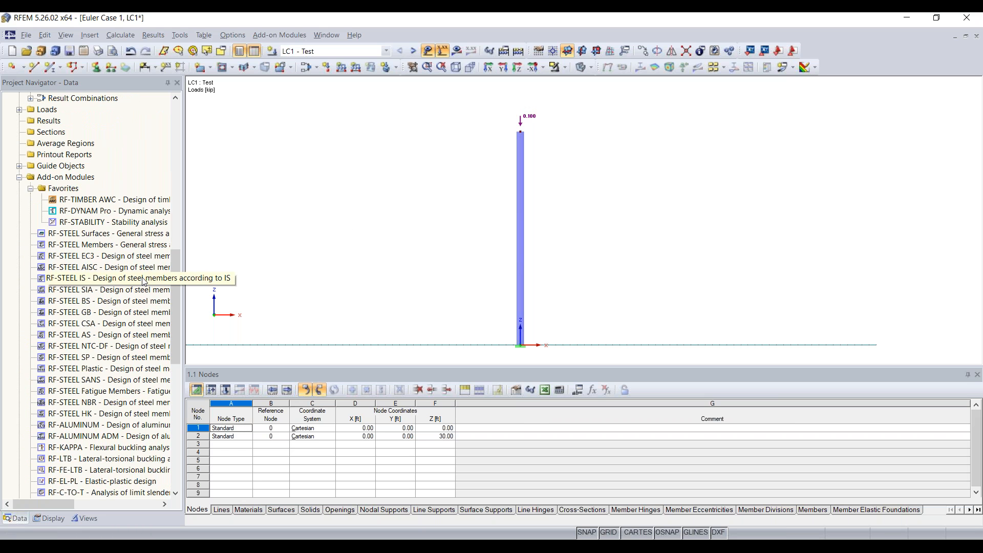
{"action": "left_click", "coordinate": [74, 177]}
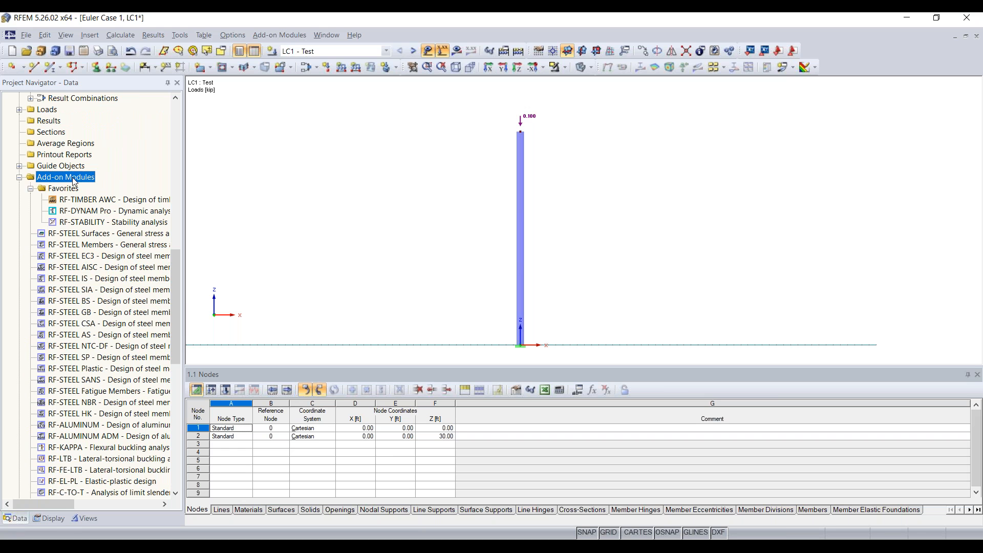
{"action": "scroll", "coordinate": [83, 300], "scroll_direction": "down", "scroll_amount": 4}
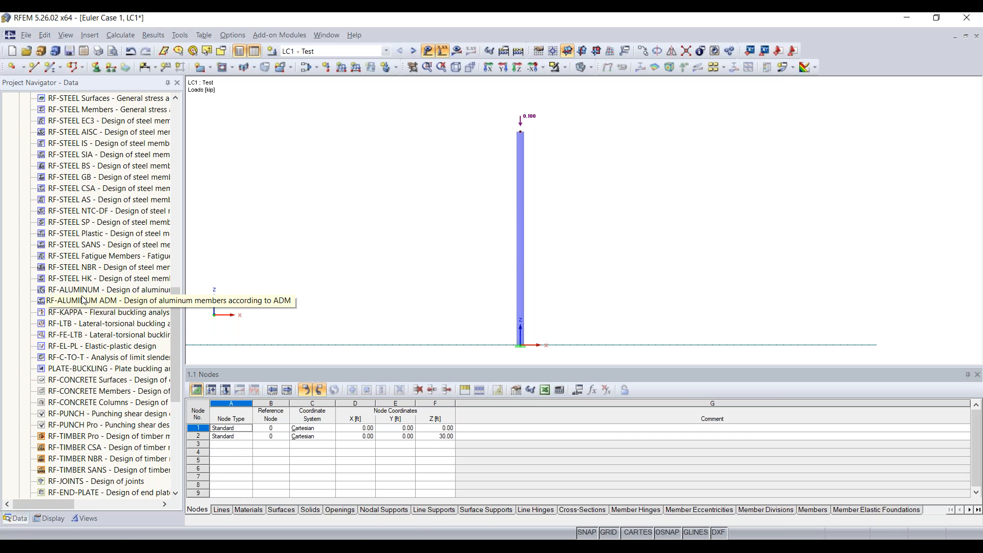
{"action": "scroll", "coordinate": [107, 274], "scroll_direction": "up", "scroll_amount": 3}
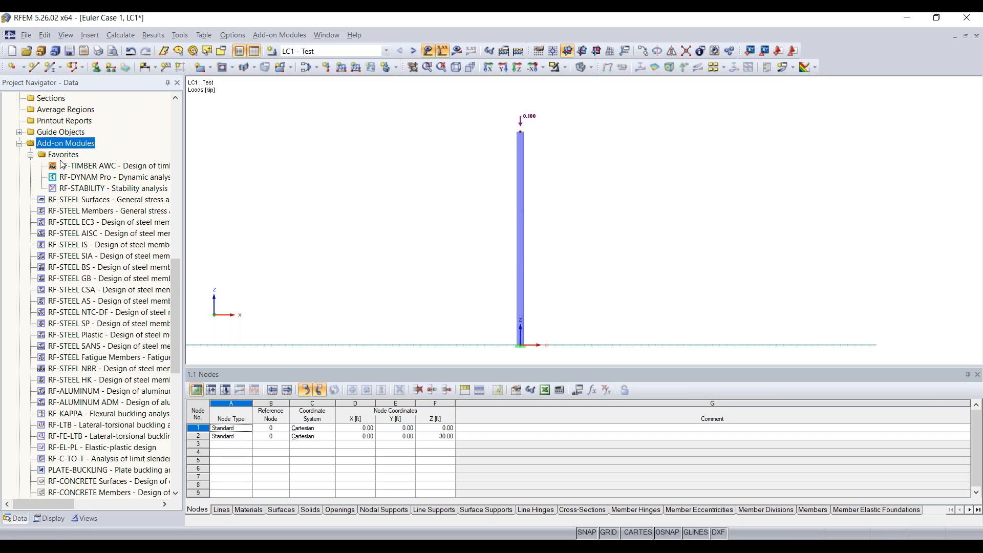
{"action": "left_click", "coordinate": [237, 35]}
Launch RF-STABILITY and view General Data for CA1: 4 eigenvalues from LC1 Test.
{"action": "mouse_move", "coordinate": [272, 33]}
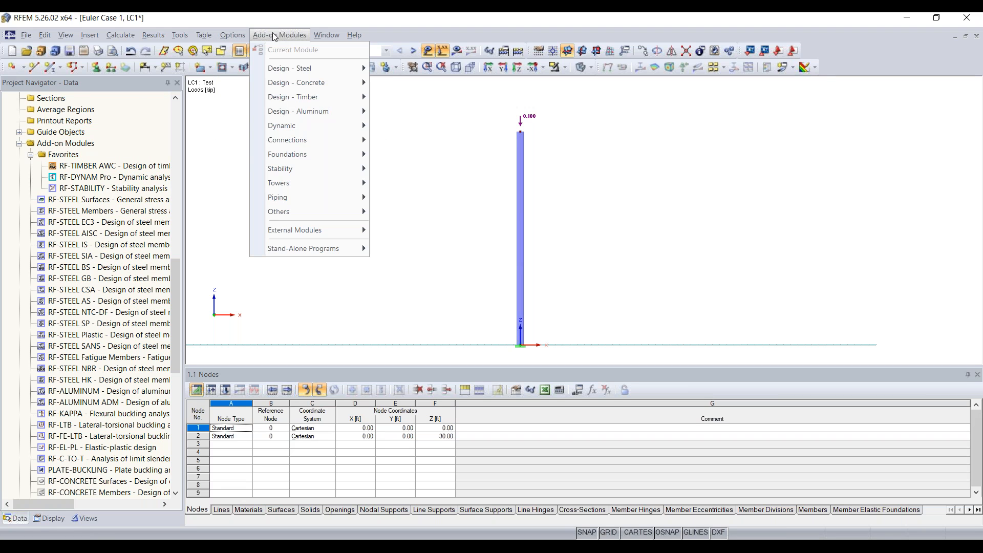
{"action": "mouse_move", "coordinate": [349, 168]}
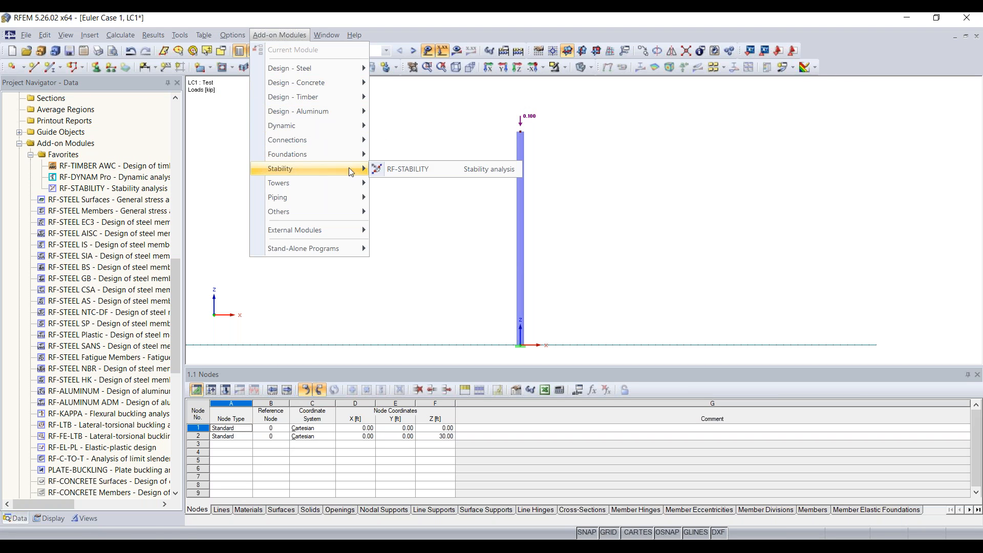
{"action": "left_click", "coordinate": [419, 175]}
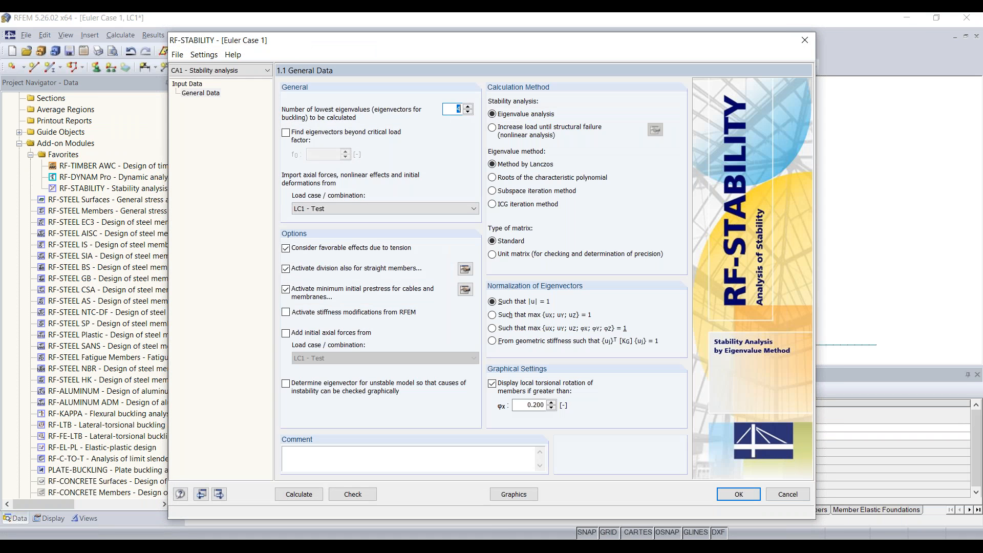
{"action": "left_click", "coordinate": [189, 94]}
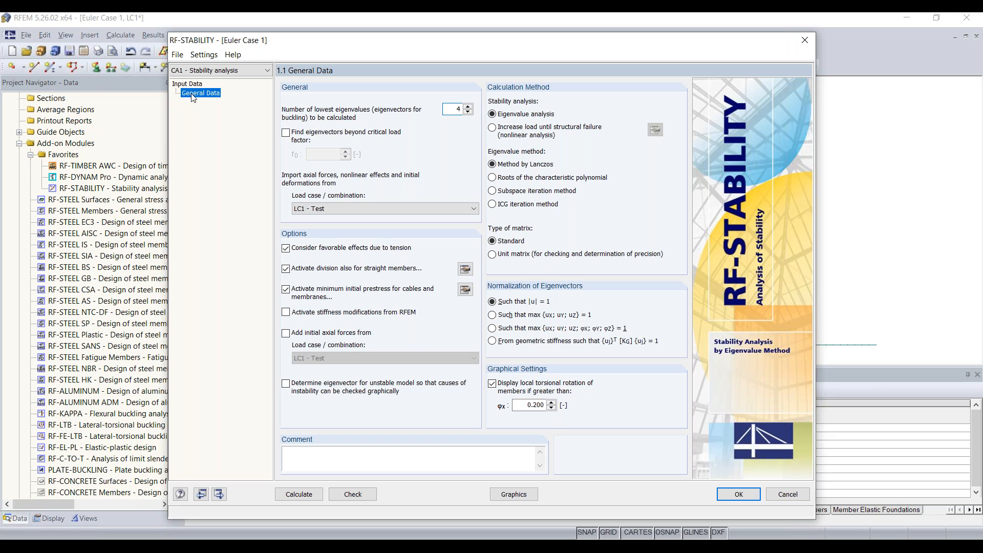
{"action": "mouse_move", "coordinate": [409, 46]}
{"action": "left_mouse_down"}
{"action": "mouse_move", "coordinate": [450, 28]}
{"action": "mouse_move", "coordinate": [415, 15]}
{"action": "mouse_move", "coordinate": [417, 32]}
{"action": "left_mouse_up"}
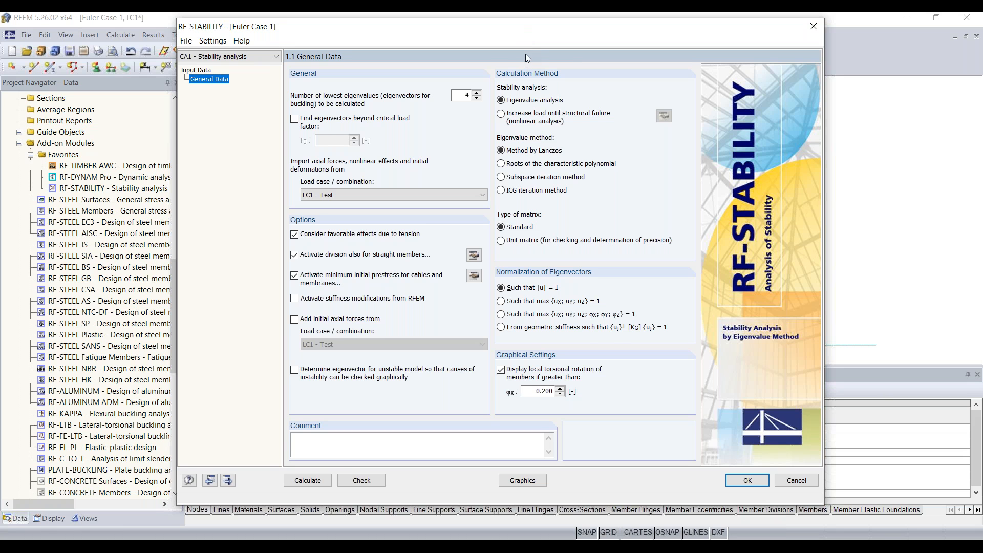
{"action": "left_click_drag", "start_coordinate": [519, 31], "coordinate": [515, 46]}
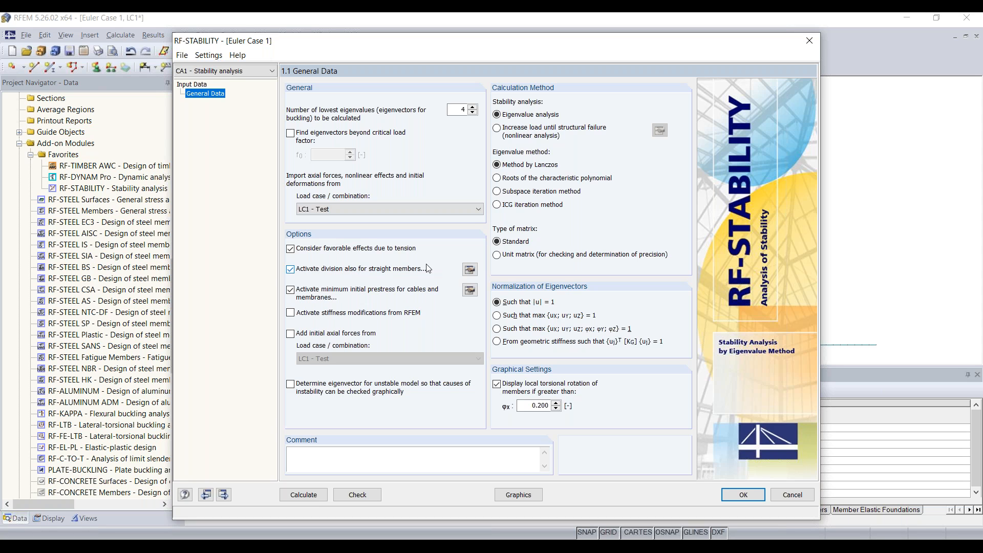
Set the FE mesh minimum number of divisions for straight members to 10.
{"action": "left_click", "coordinate": [470, 270]}
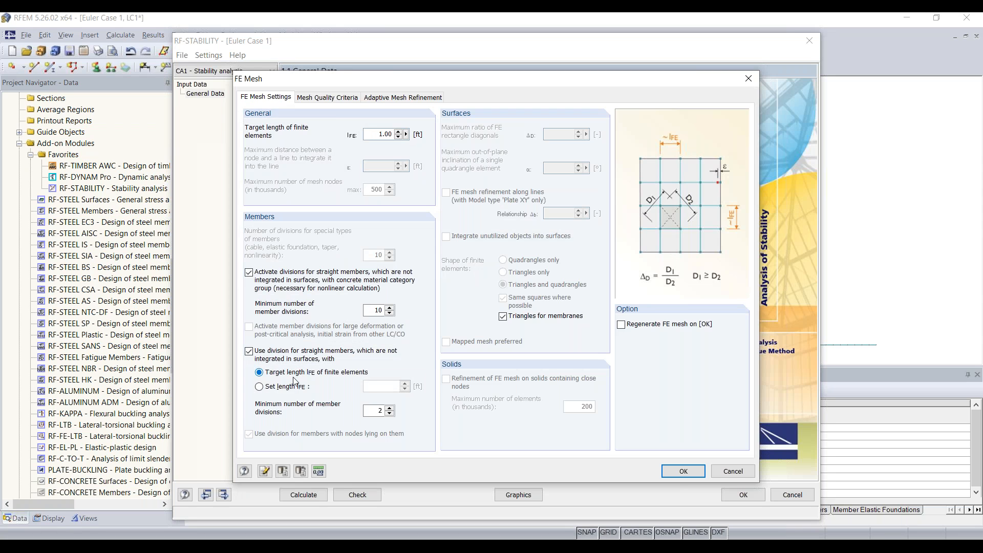
{"action": "double_click", "coordinate": [380, 411]}
{"action": "type", "text": "10"}
Apply the mesh setting, keep LC1 - Test and the eigenvalue count, then calculate.
{"action": "left_click", "coordinate": [692, 471]}
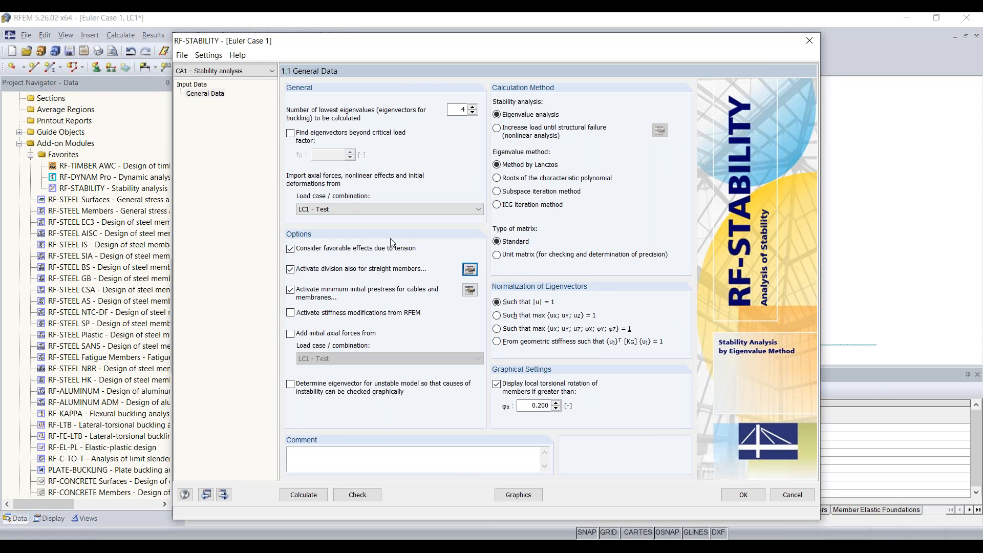
{"action": "left_click", "coordinate": [326, 210]}
{"action": "left_click", "coordinate": [328, 210]}
{"action": "double_click", "coordinate": [462, 109]}
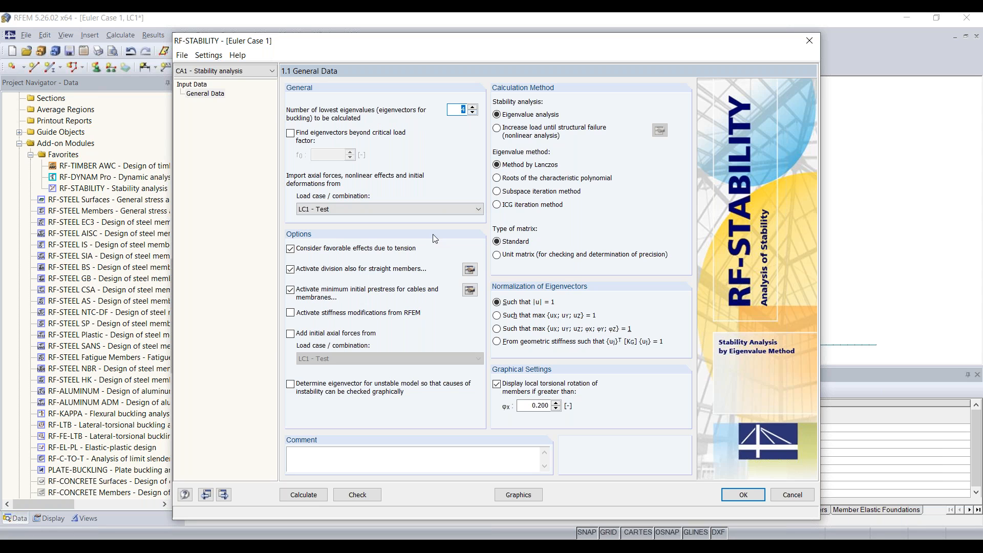
{"action": "left_click", "coordinate": [314, 499]}
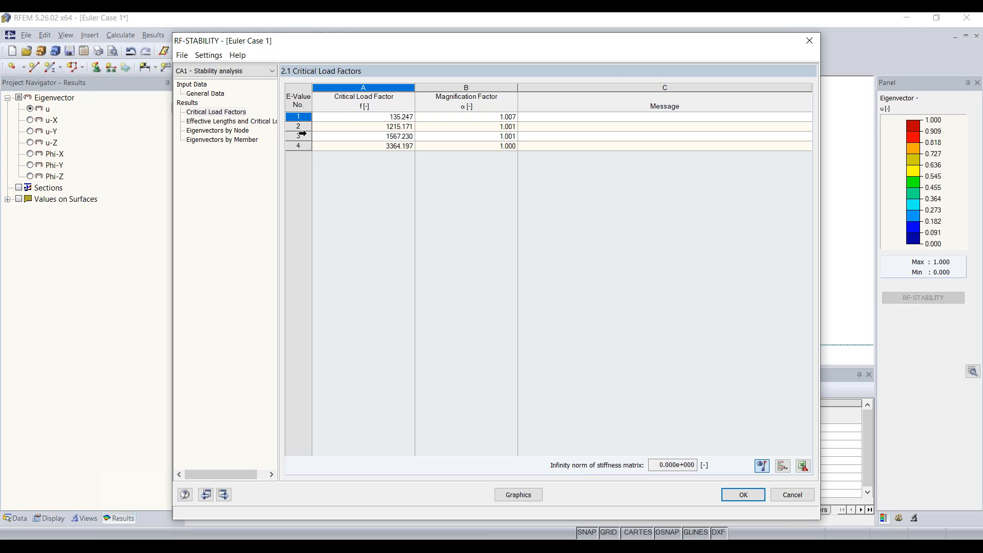
Review critical load factor 135.247, effective lengths and critical loads, then show mode 1 graphically.
{"action": "left_click", "coordinate": [301, 116]}
{"action": "left_click", "coordinate": [396, 119]}
{"action": "left_click_drag", "start_coordinate": [413, 41], "coordinate": [416, 203]}
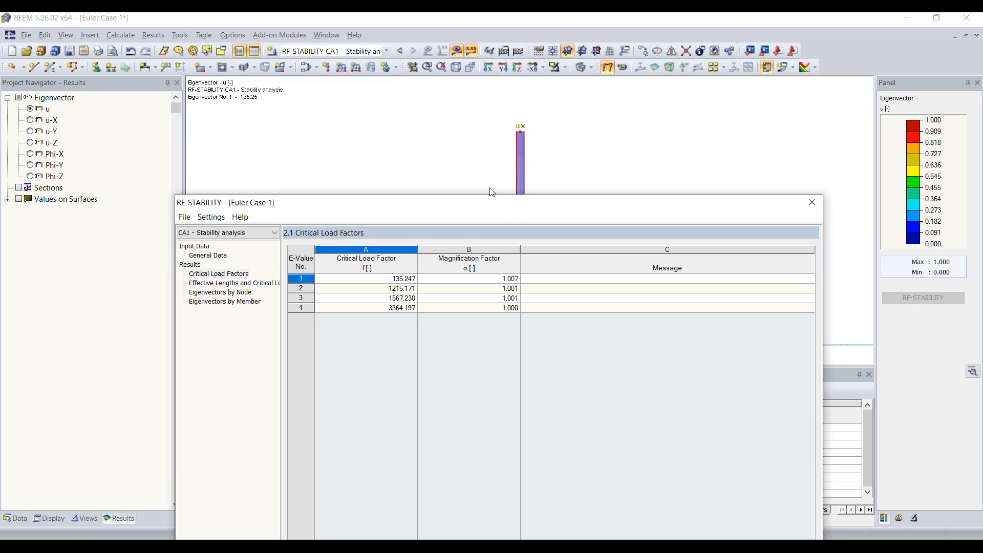
{"action": "left_click_drag", "start_coordinate": [489, 203], "coordinate": [477, 60]}
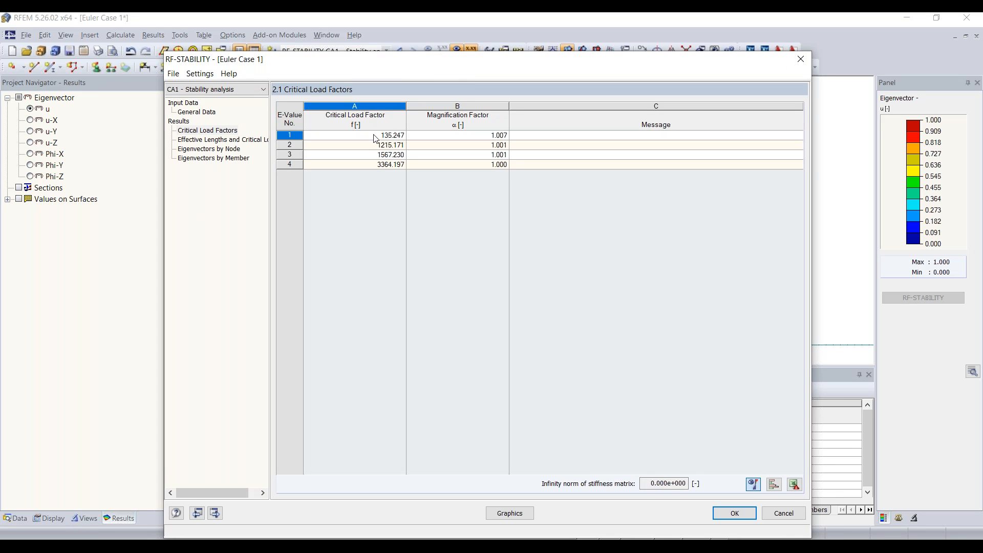
{"action": "left_click_drag", "start_coordinate": [471, 59], "coordinate": [486, 79]}
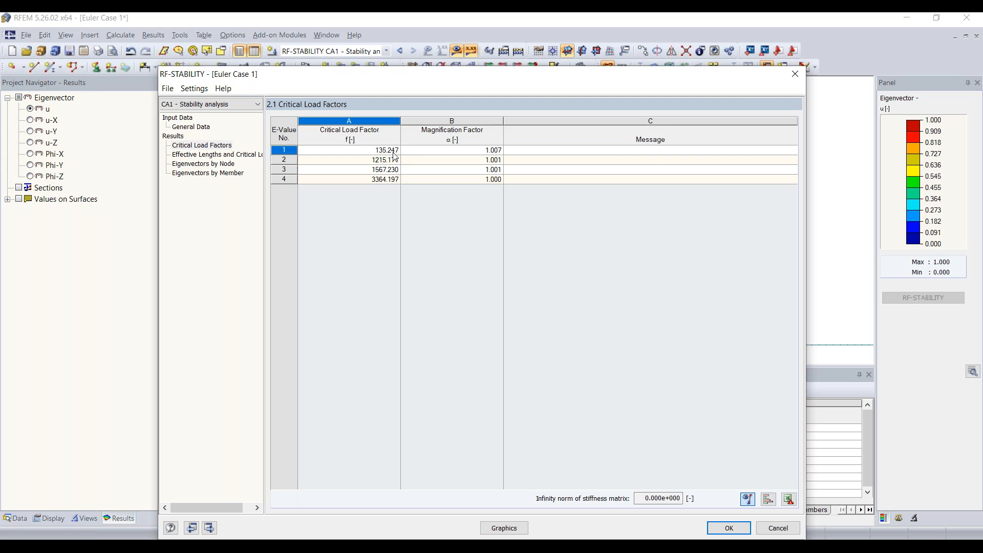
{"action": "left_click", "coordinate": [239, 155]}
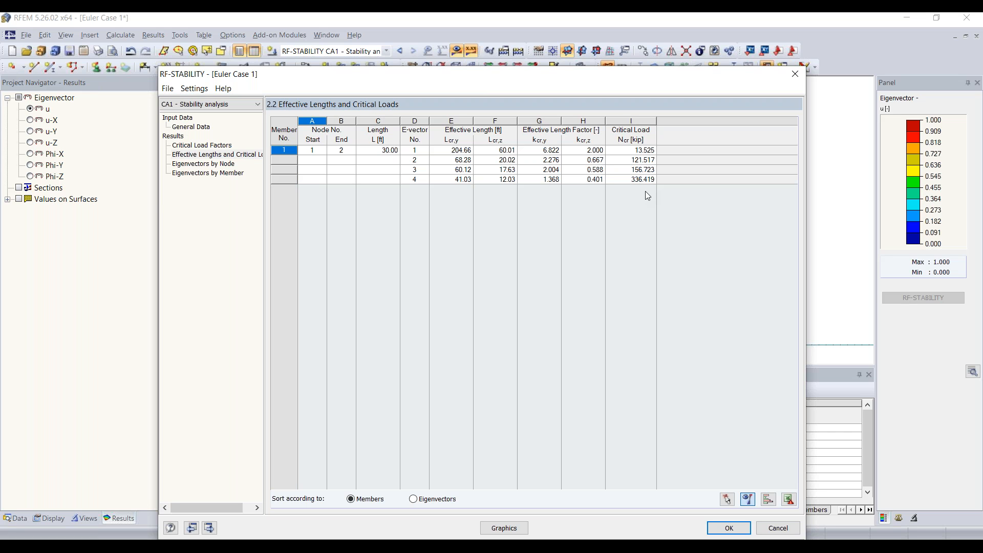
{"action": "left_click", "coordinate": [498, 530]}
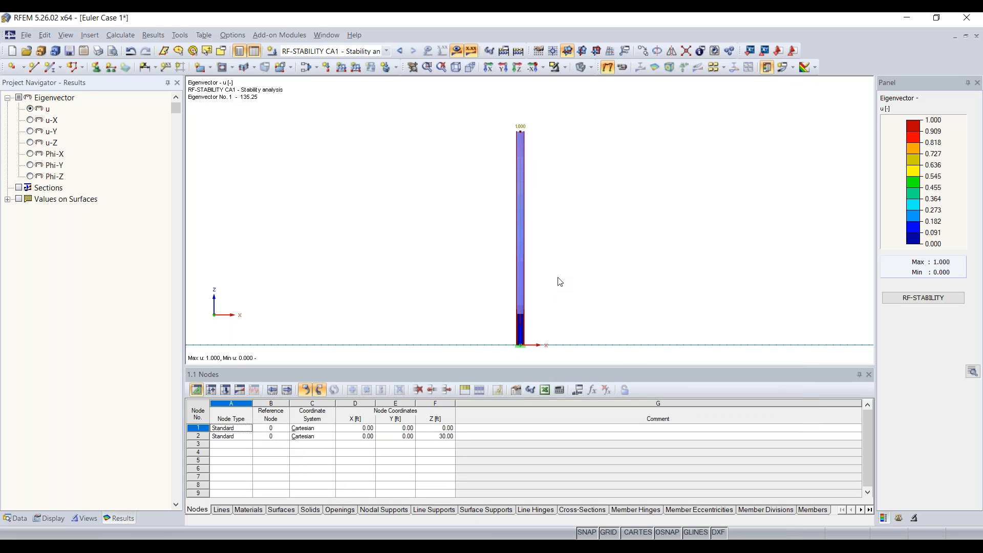
Display buckling mode shapes 2, 3 and 4 in turn, then return to mode 1.
{"action": "middle_click_drag", "start_coordinate": [487, 213], "coordinate": [653, 240], "text": "ctrl"}
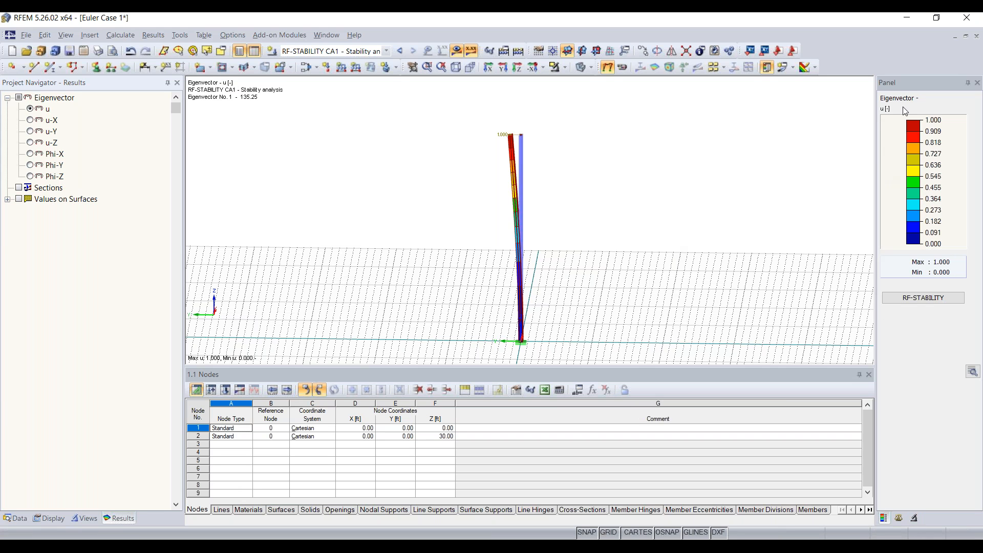
{"action": "left_click", "coordinate": [915, 519]}
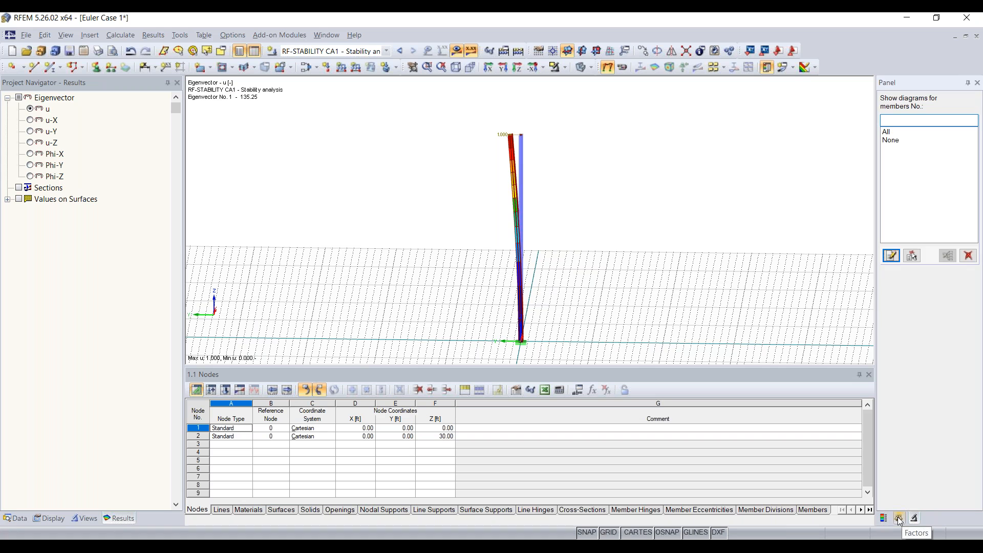
{"action": "left_click", "coordinate": [899, 519]}
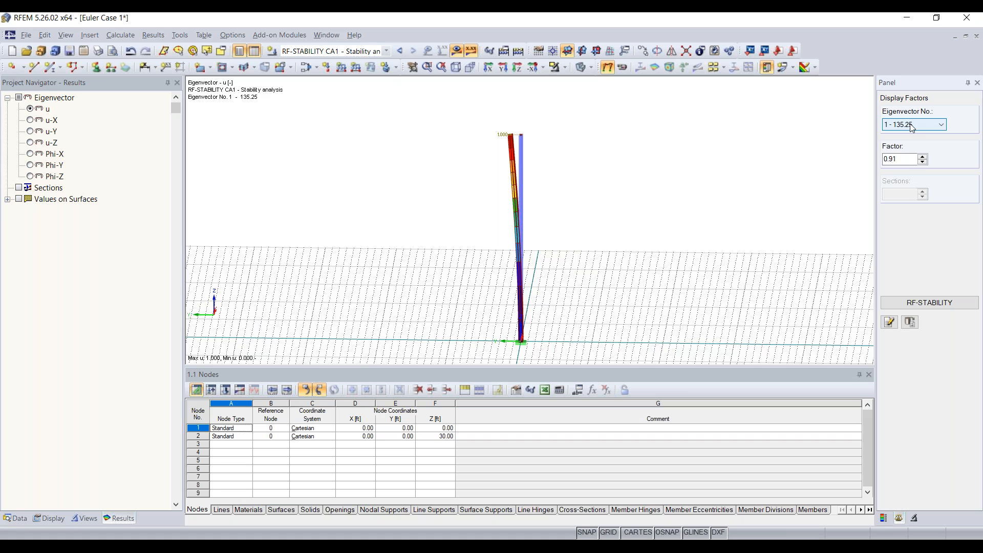
{"action": "left_click", "coordinate": [926, 125]}
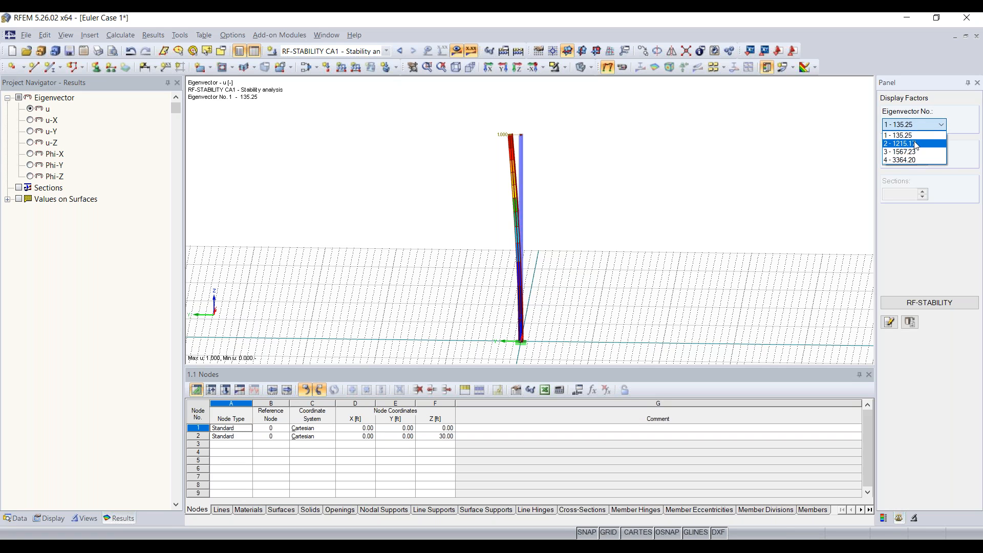
{"action": "left_click", "coordinate": [915, 145]}
{"action": "left_click", "coordinate": [914, 124]}
{"action": "left_click", "coordinate": [910, 152]}
{"action": "left_click", "coordinate": [912, 125]}
{"action": "left_click", "coordinate": [910, 159]}
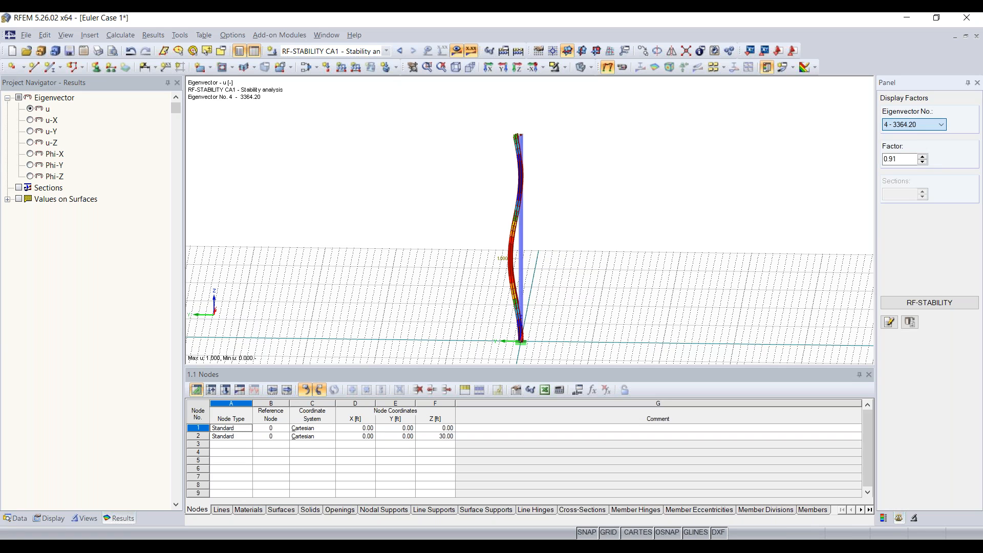
{"action": "left_click", "coordinate": [914, 124]}
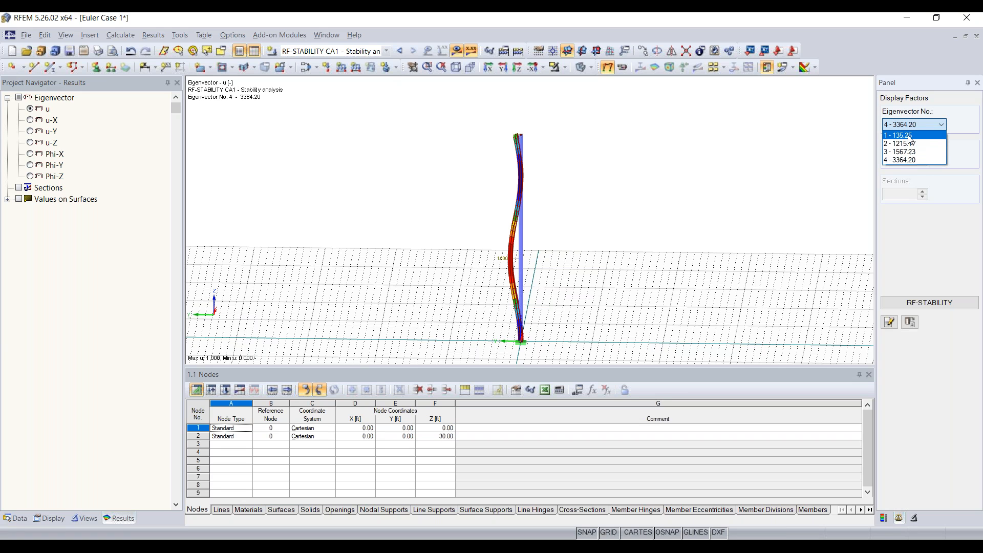
{"action": "left_click", "coordinate": [911, 137]}
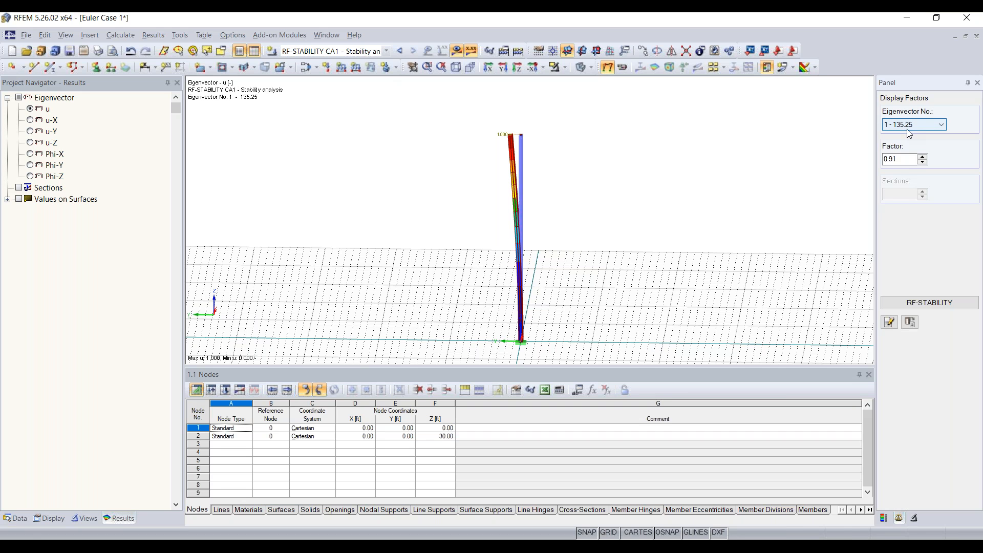
Orbit and zoom to an elevated view of the column and open member 1's properties.
{"action": "middle_click_drag", "start_coordinate": [441, 193], "coordinate": [535, 206], "text": "ctrl"}
{"action": "right_click_drag", "start_coordinate": [535, 206], "coordinate": [545, 207]}
{"action": "left_click", "coordinate": [445, 162]}
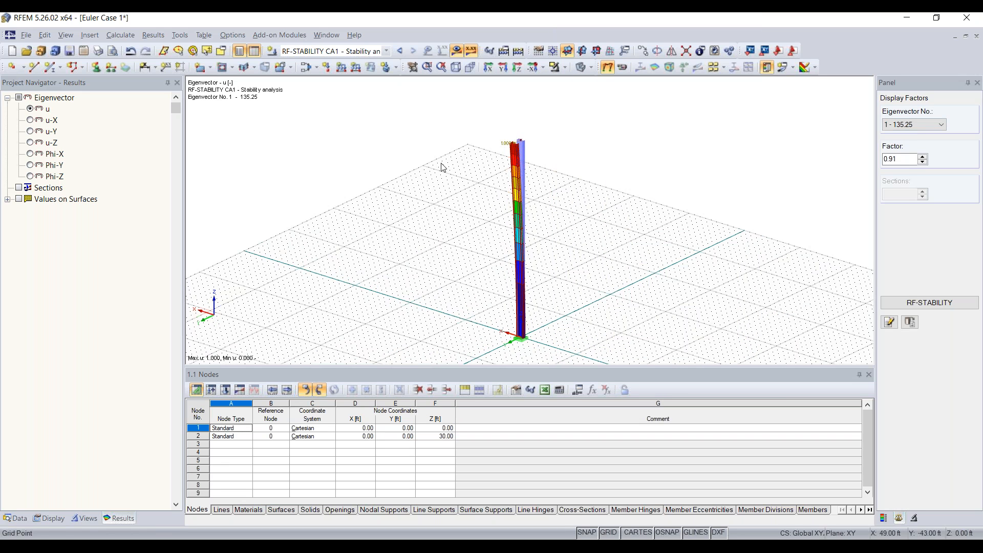
{"action": "scroll", "coordinate": [522, 162], "scroll_direction": "up", "scroll_amount": 3}
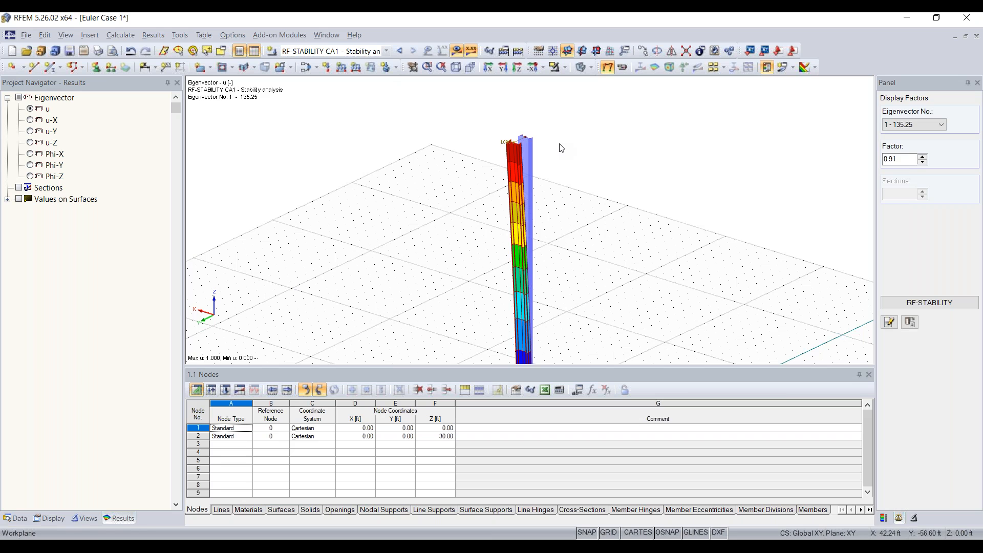
{"action": "double_click", "coordinate": [528, 170]}
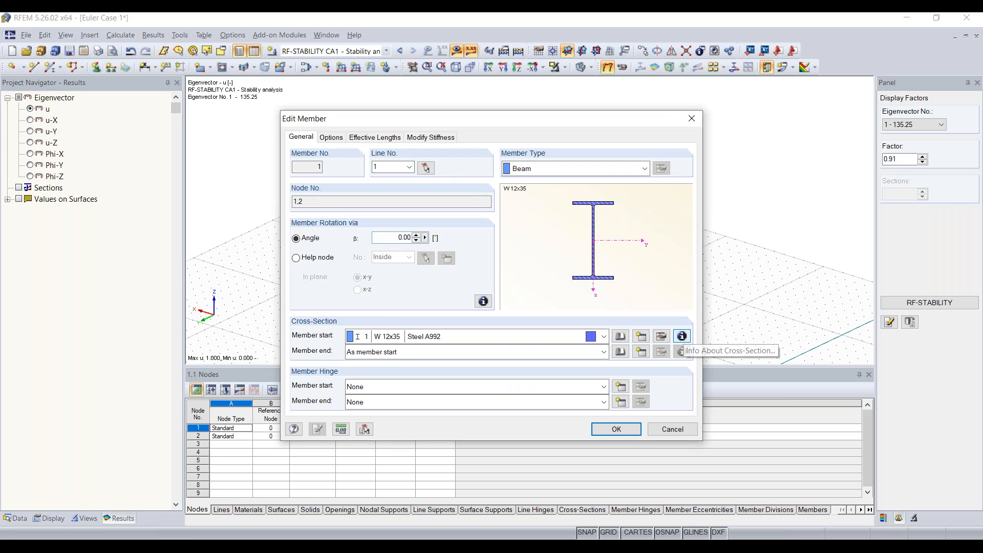
{"action": "left_click", "coordinate": [682, 336]}
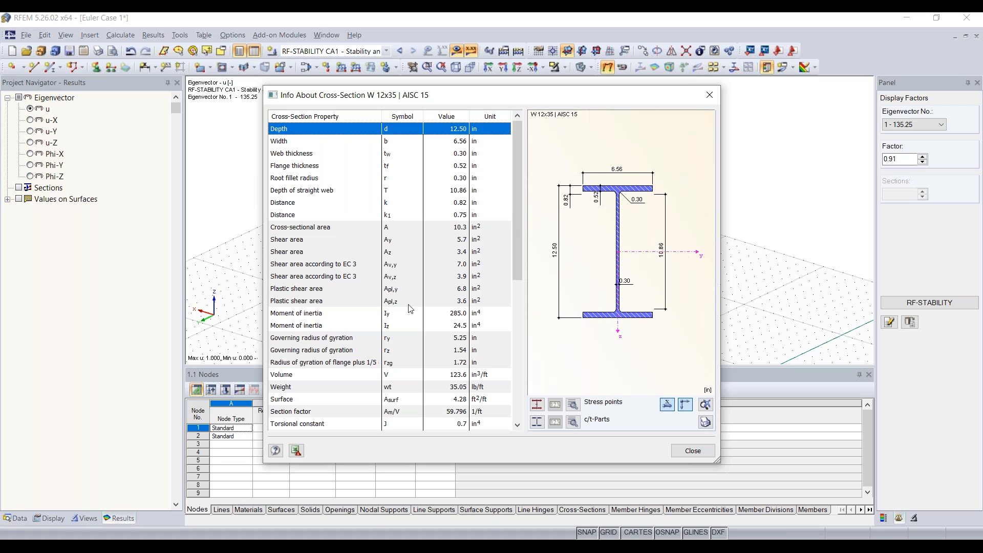
{"action": "left_click", "coordinate": [394, 324]}
{"action": "left_click", "coordinate": [398, 325]}
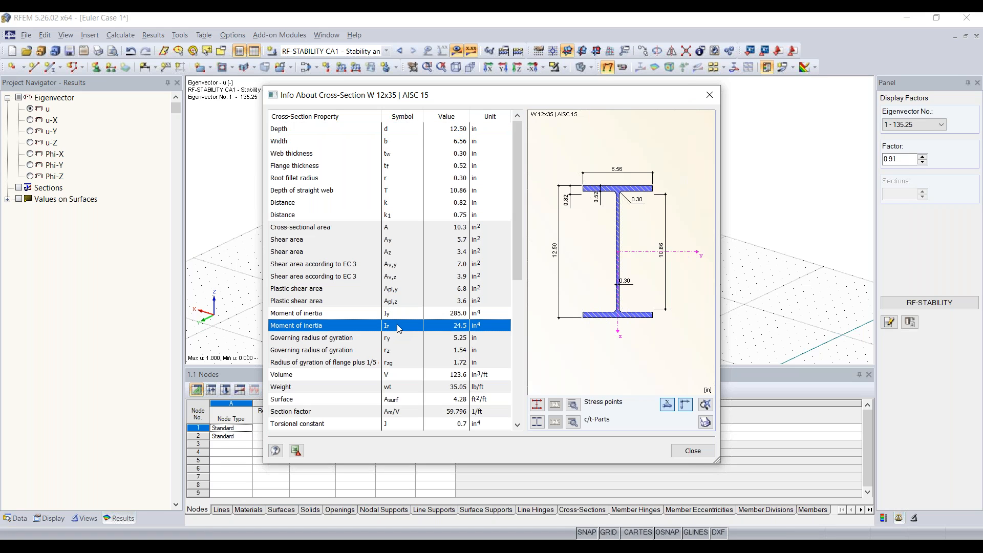
{"action": "left_click", "coordinate": [710, 95]}
{"action": "left_click", "coordinate": [689, 119]}
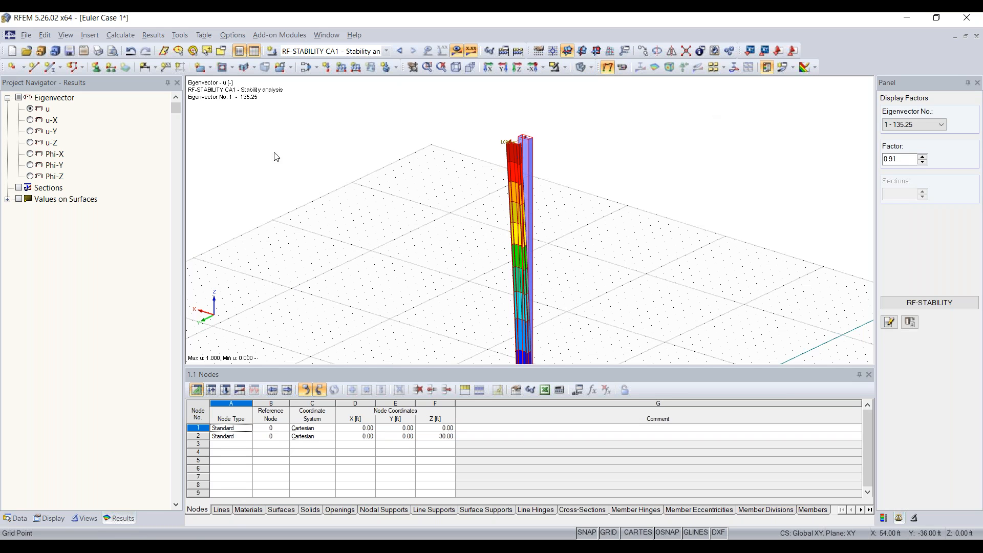
{"action": "left_click", "coordinate": [370, 51]}
Open the RF-STABILITY results and review the effective lengths and critical loads.
{"action": "left_click", "coordinate": [369, 51]}
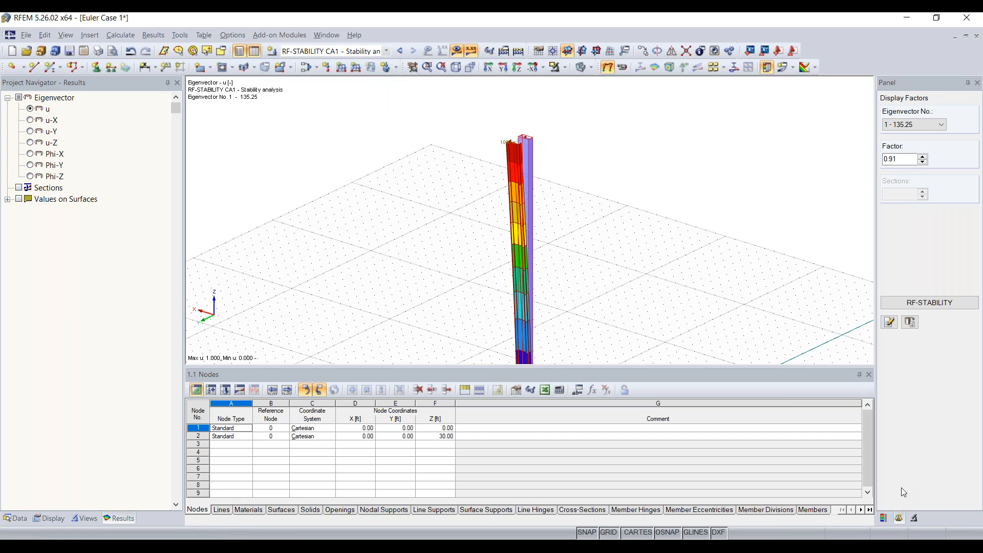
{"action": "left_click", "coordinate": [884, 519]}
{"action": "left_click", "coordinate": [923, 298]}
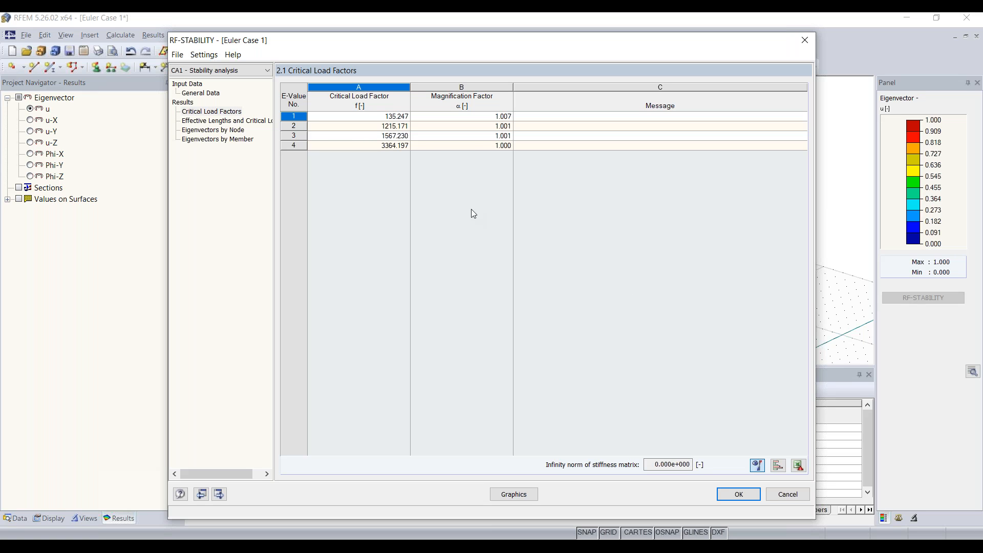
{"action": "left_click", "coordinate": [226, 123]}
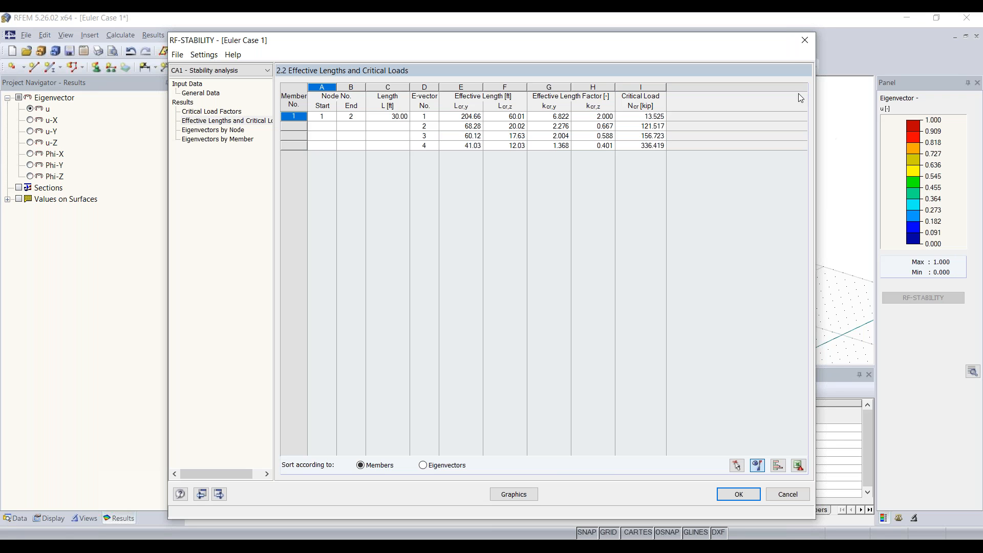
Close the stability module and switch to load case LC1 - Test.
{"action": "left_click", "coordinate": [805, 40]}
{"action": "left_click", "coordinate": [379, 50]}
{"action": "left_click", "coordinate": [308, 61]}
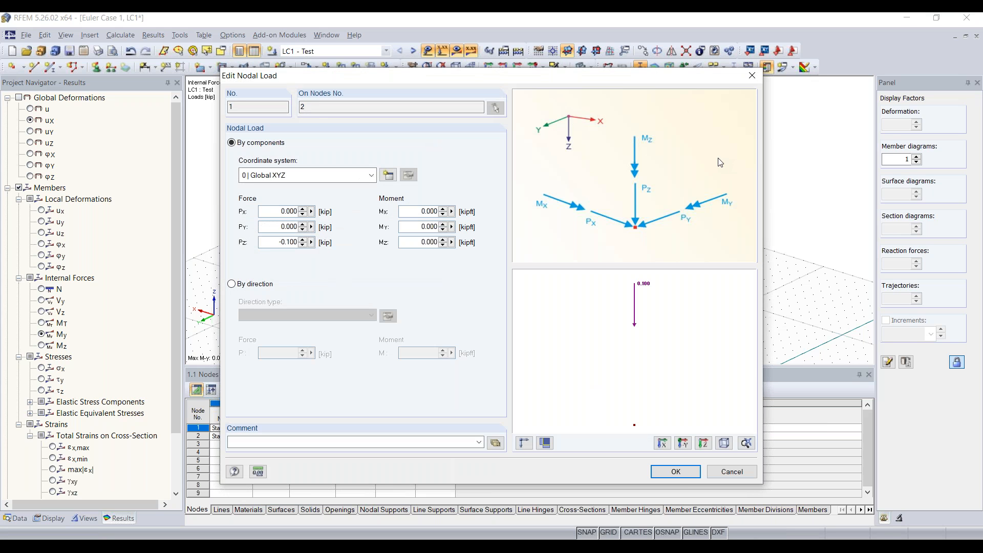
Change node 2's nodal load Pz from -0.100 to -14 kip.
{"action": "left_click_drag", "start_coordinate": [272, 246], "coordinate": [388, 265]}
{"action": "key", "text": "Delete"}
{"action": "type", "text": "-14"}
{"action": "left_click", "coordinate": [666, 472]}
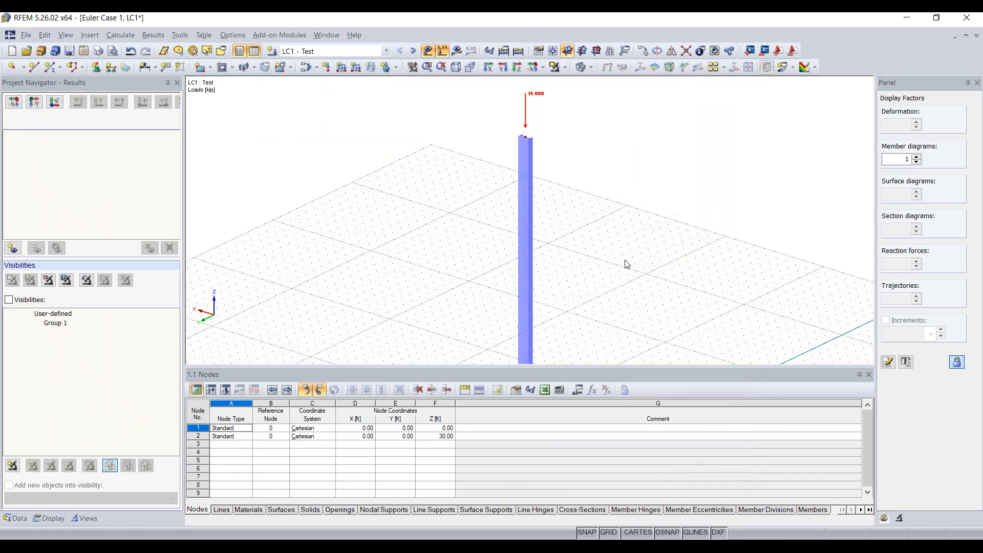
{"action": "scroll", "coordinate": [619, 284], "scroll_direction": "down", "scroll_amount": 12}
{"action": "scroll", "coordinate": [532, 250], "scroll_direction": "up", "scroll_amount": 5}
{"action": "middle_click_drag", "start_coordinate": [616, 282], "coordinate": [513, 248]}
{"action": "scroll", "coordinate": [534, 249], "scroll_direction": "up", "scroll_amount": 1}
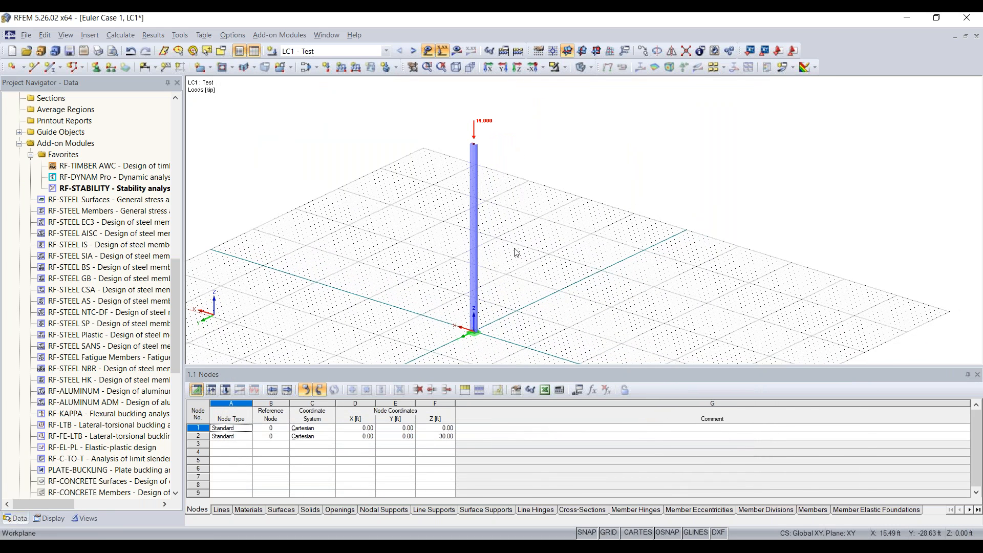
Set LC1 - Test's calculation parameters to geometrically linear analysis.
{"action": "left_click", "coordinate": [317, 70]}
{"action": "left_click", "coordinate": [317, 71]}
{"action": "left_click", "coordinate": [315, 68]}
{"action": "left_click", "coordinate": [319, 84]}
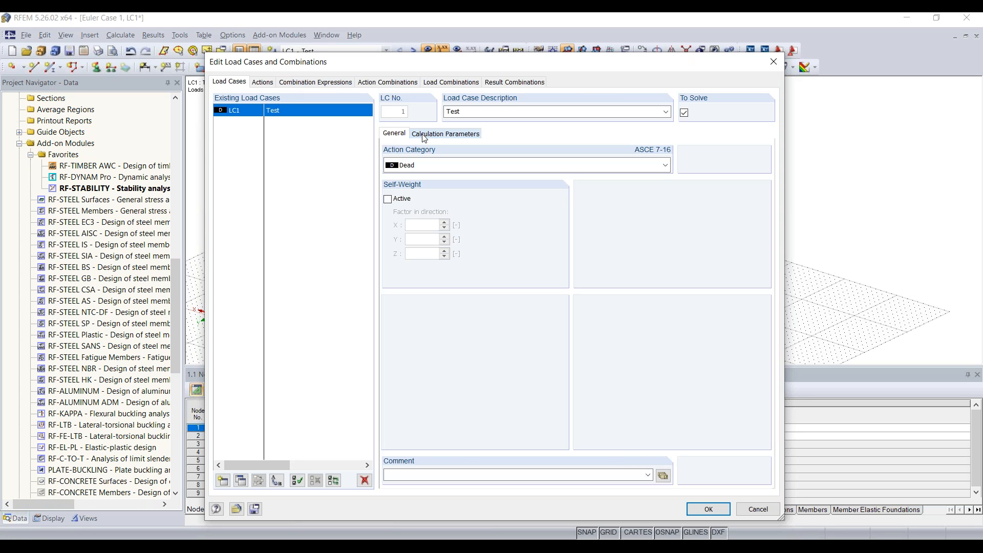
{"action": "left_click", "coordinate": [433, 136]}
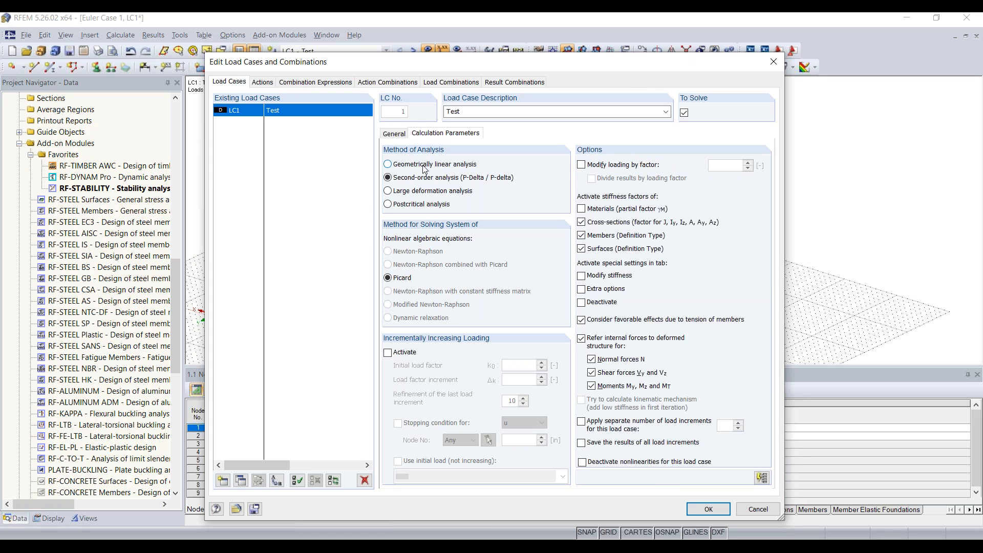
{"action": "left_click", "coordinate": [424, 165]}
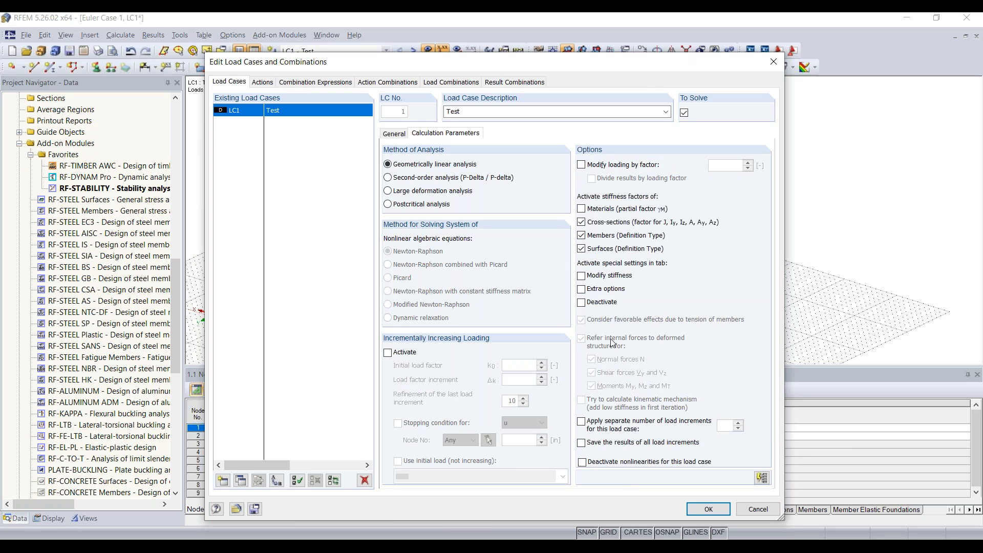
{"action": "left_click", "coordinate": [708, 509]}
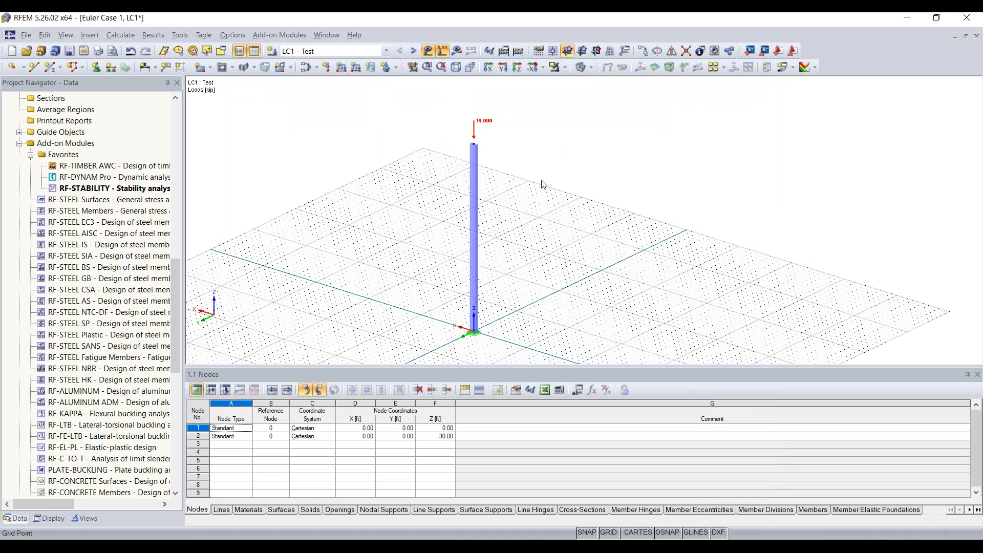
Recalculate RF-STABILITY and view critical load factors 0.966, 8.680, 11.194 and 24.030.
{"action": "double_click", "coordinate": [115, 188]}
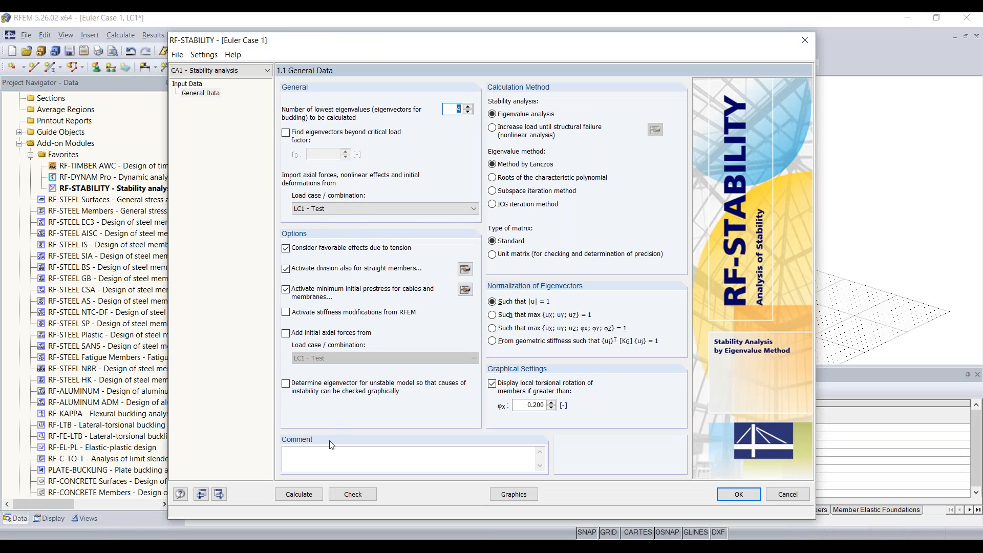
{"action": "left_click", "coordinate": [281, 493]}
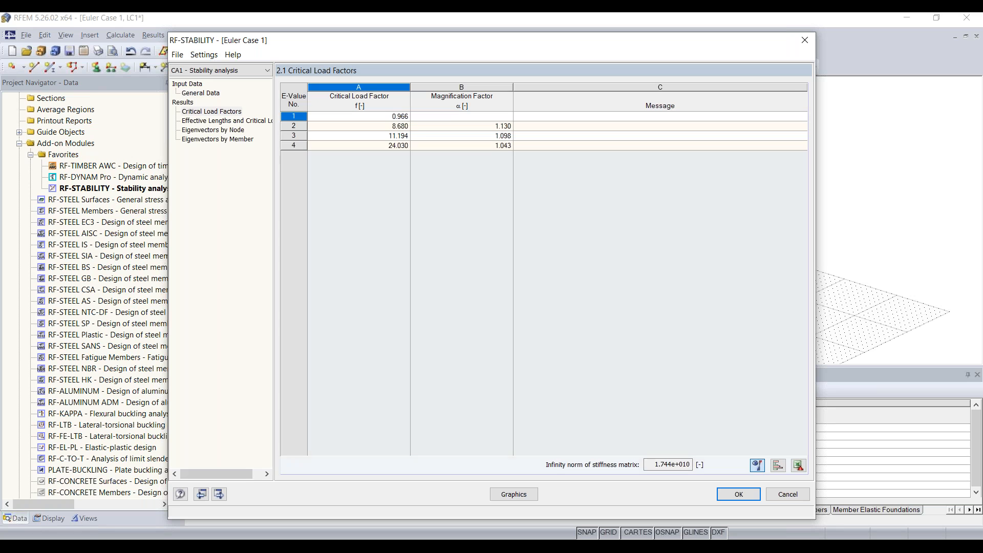
{"action": "left_click", "coordinate": [227, 112]}
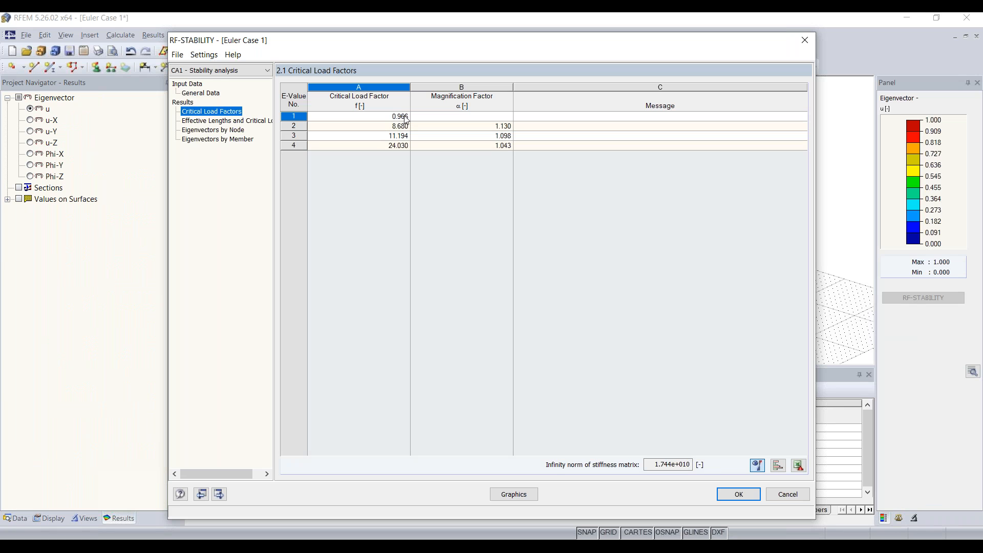
{"action": "left_click", "coordinate": [398, 119]}
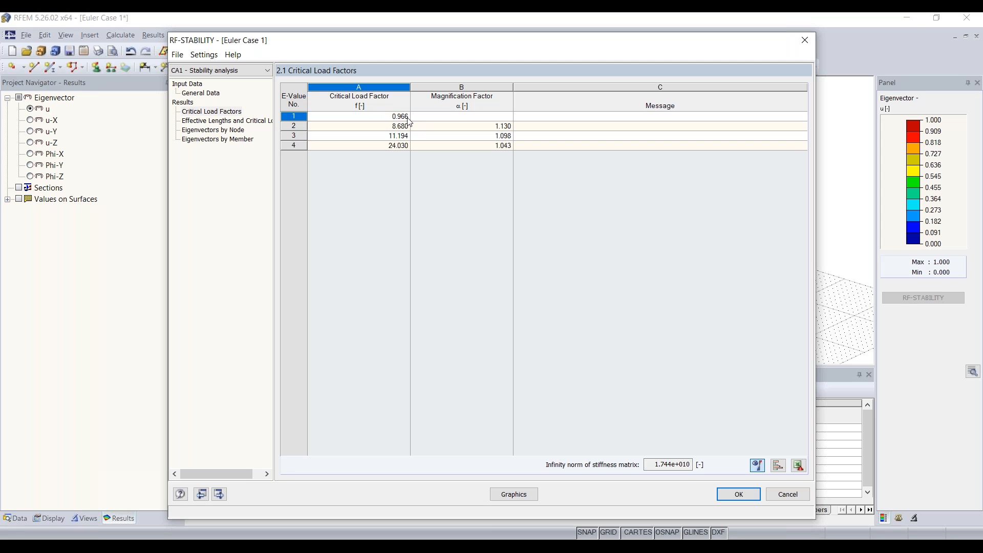
{"action": "left_click_drag", "start_coordinate": [430, 43], "coordinate": [367, 48]}
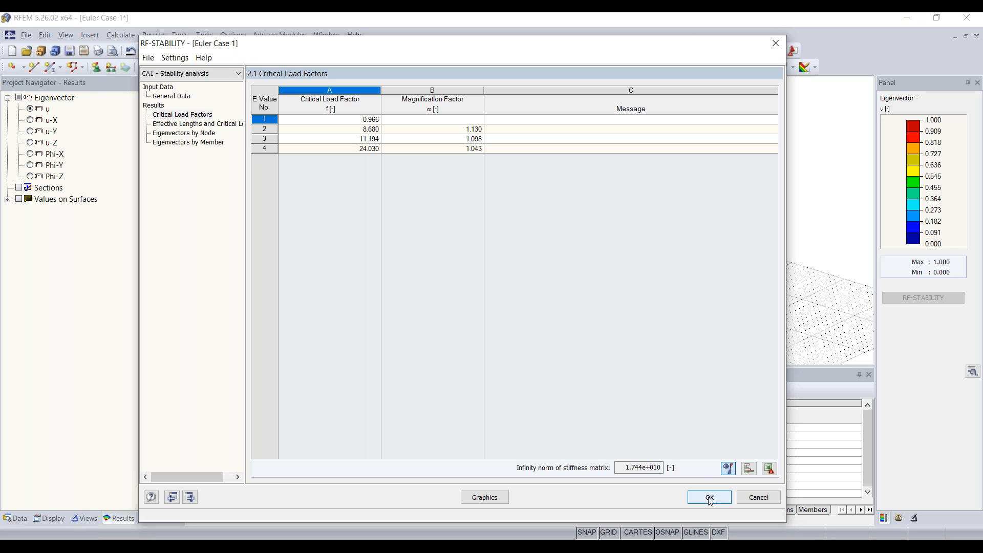
{"action": "mouse_move", "coordinate": [637, 542]}
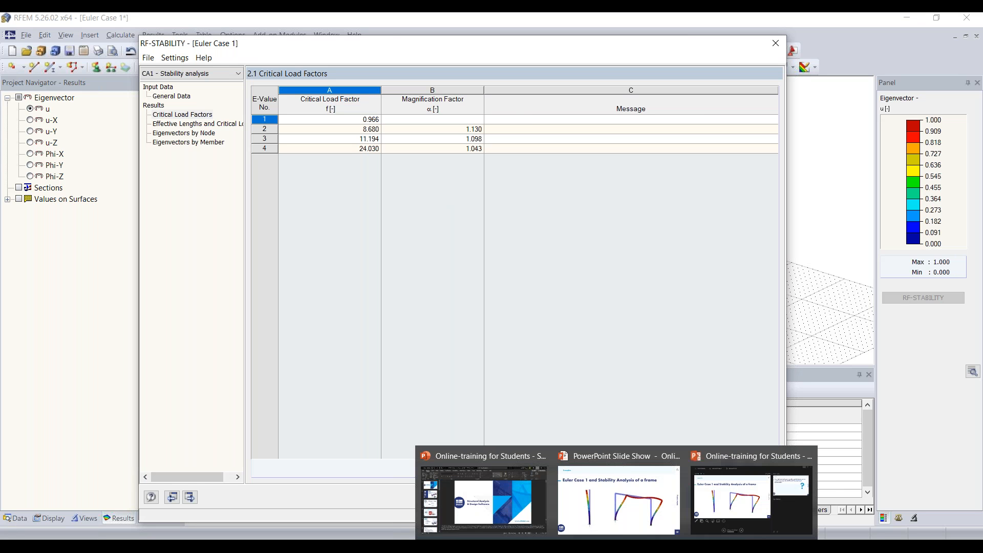
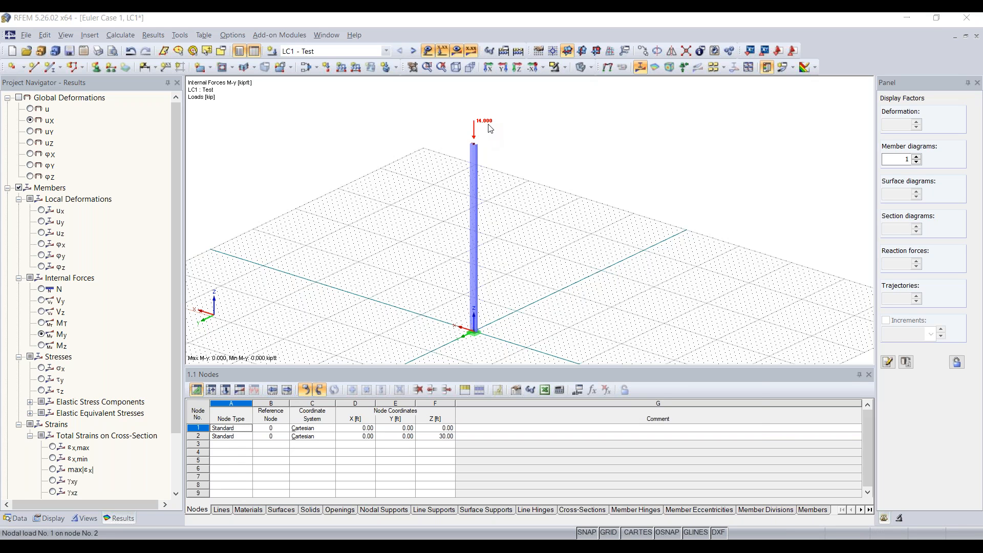
Change node 2's nodal load Pz from -14 to -5 kip.
{"action": "double_click", "coordinate": [489, 126]}
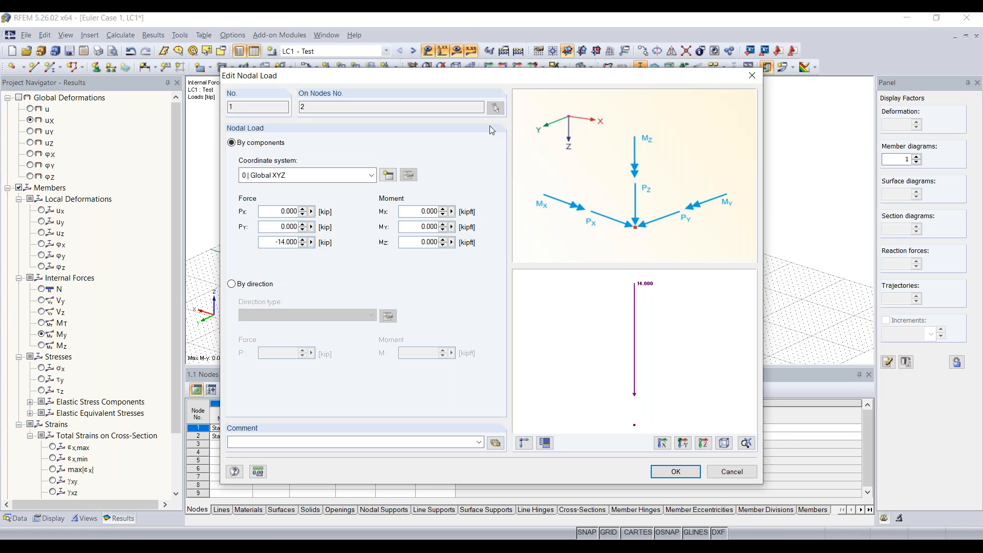
{"action": "double_click", "coordinate": [270, 242]}
{"action": "type", "text": "-5"}
{"action": "left_click", "coordinate": [677, 471]}
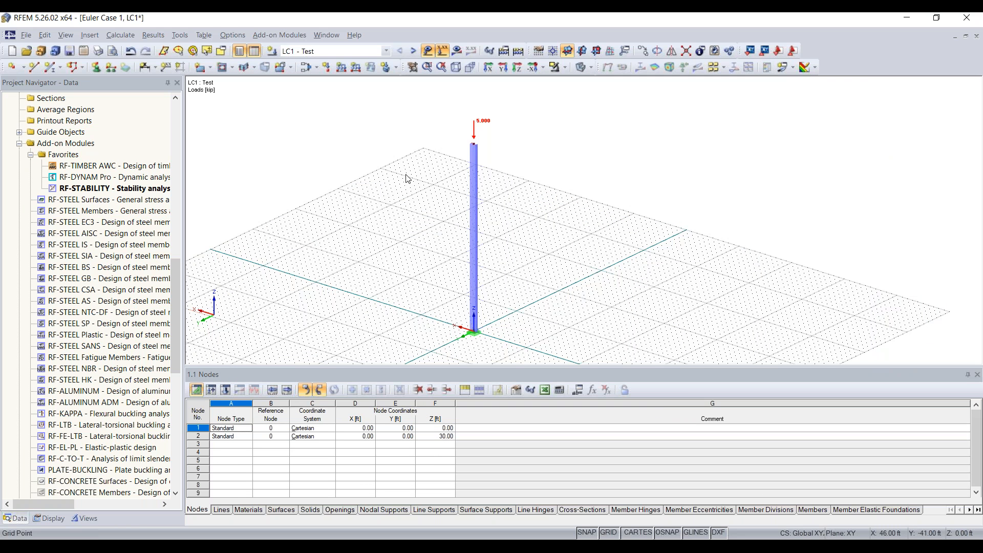
Copy the loaded column and its nodes 10 ft along X with a Ctrl-drag.
{"action": "middle_click_drag", "start_coordinate": [506, 328], "coordinate": [430, 284], "text": "ctrl"}
{"action": "left_click_drag", "start_coordinate": [383, 325], "coordinate": [469, 101]}
{"action": "scroll", "coordinate": [467, 233], "scroll_direction": "up", "scroll_amount": 3}
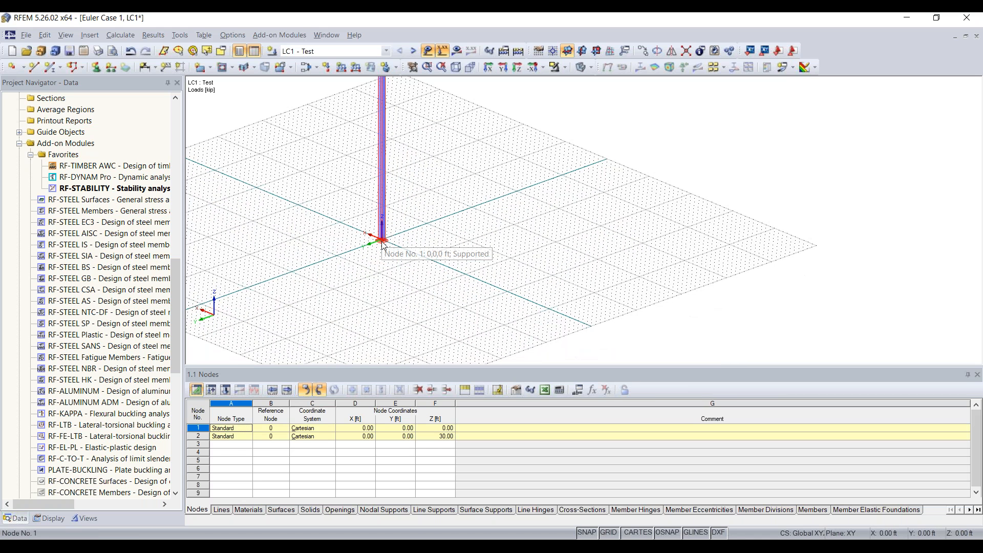
{"action": "left_click_drag", "start_coordinate": [384, 243], "coordinate": [425, 260]}
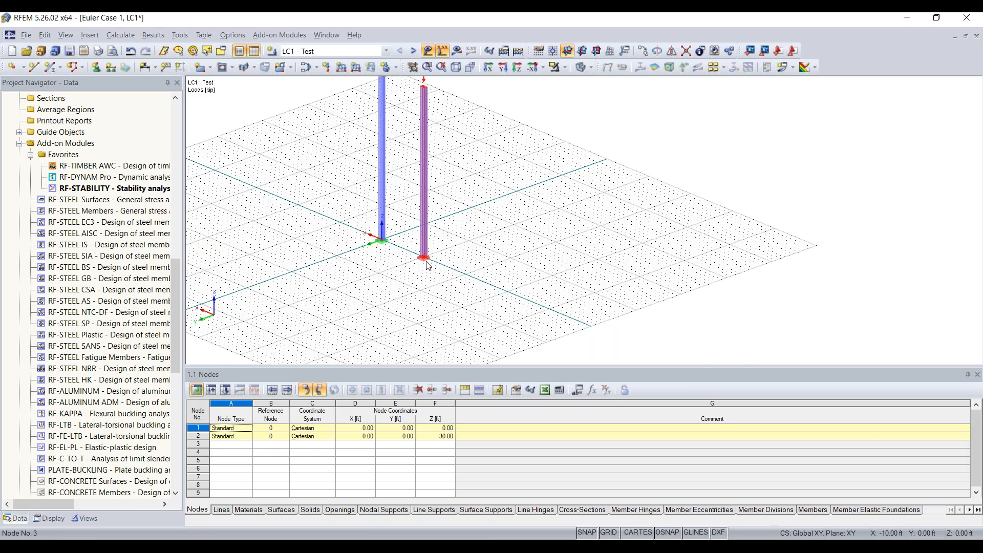
{"action": "scroll", "coordinate": [435, 279], "scroll_direction": "up", "scroll_amount": 1}
{"action": "middle_click_drag", "start_coordinate": [435, 280], "coordinate": [673, 323]}
{"action": "left_click_drag", "start_coordinate": [470, 174], "coordinate": [678, 82]}
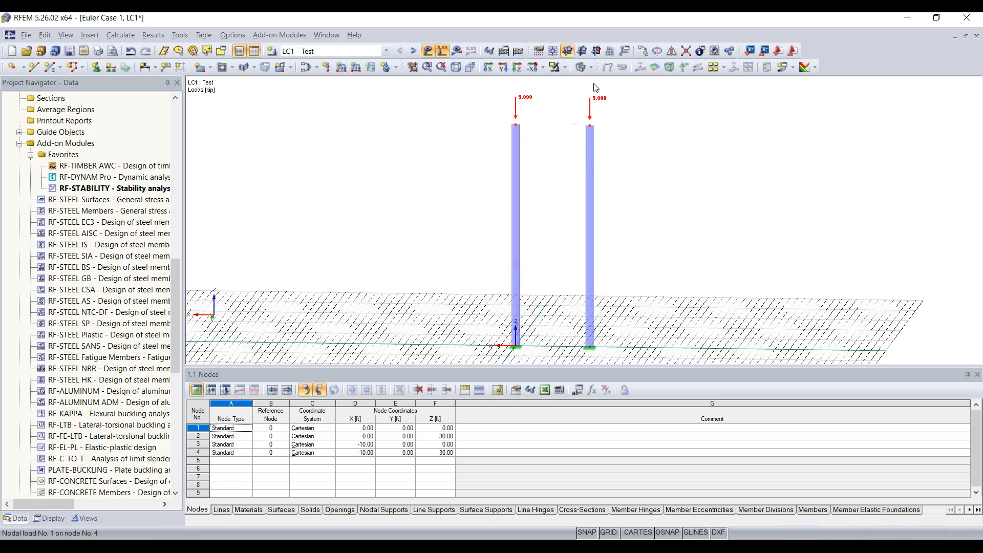
On work plane XZ, move top nodes 2 and 4 from Z = 30 down to Z = 10 ft.
{"action": "left_click", "coordinate": [581, 50]}
{"action": "left_click", "coordinate": [597, 51]}
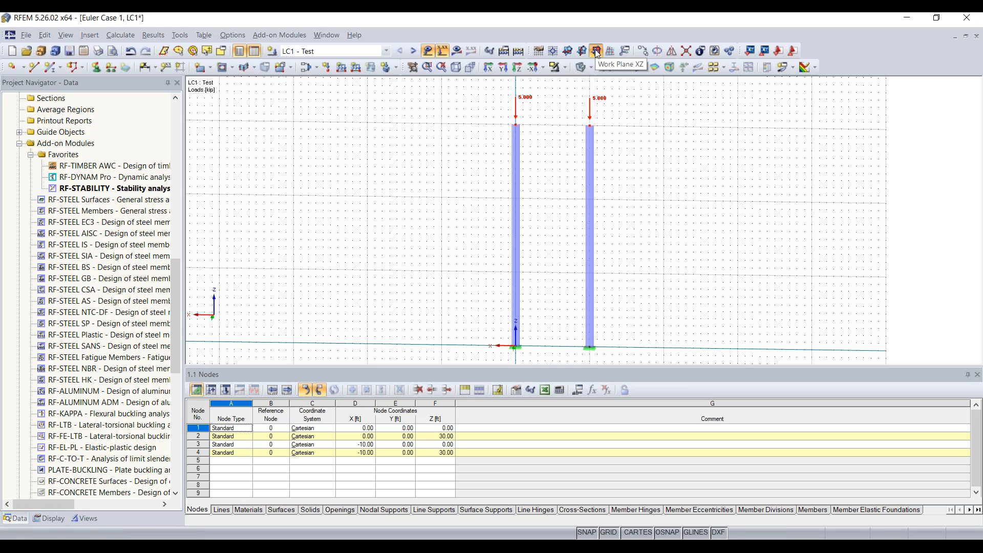
{"action": "middle_click_drag", "start_coordinate": [531, 193], "coordinate": [502, 164]}
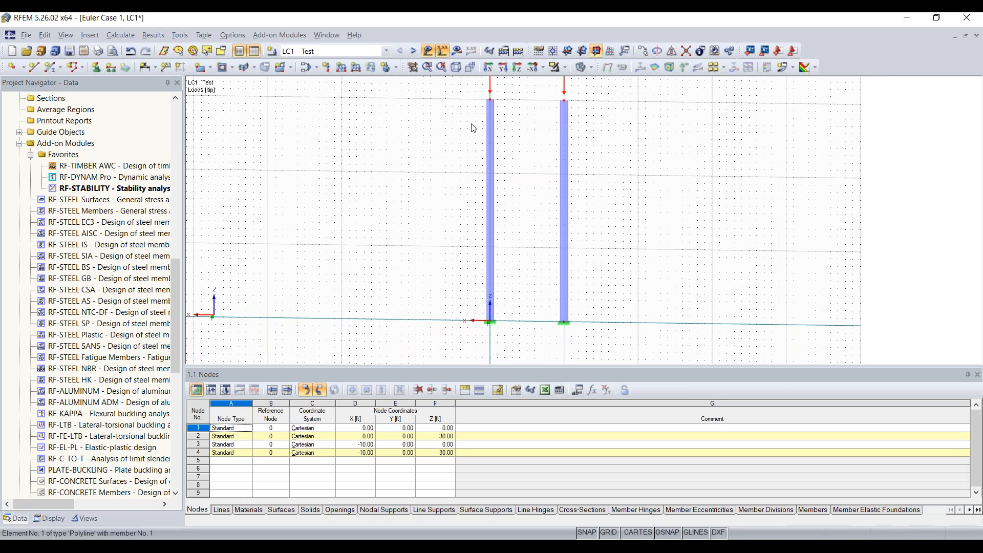
{"action": "middle_click_drag", "start_coordinate": [450, 142], "coordinate": [407, 237]}
{"action": "left_click_drag", "start_coordinate": [404, 228], "coordinate": [602, 125]}
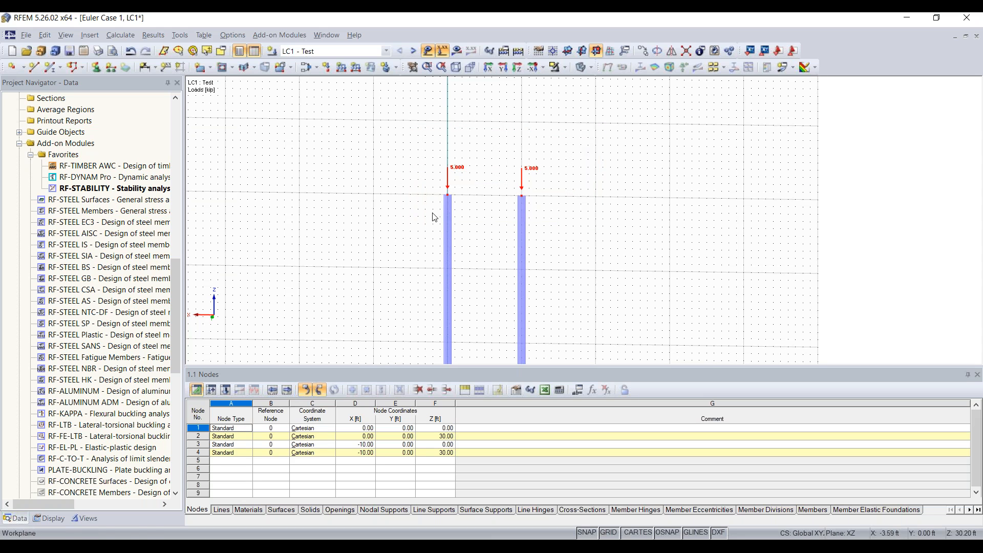
{"action": "scroll", "coordinate": [474, 218], "scroll_direction": "down", "scroll_amount": 1}
{"action": "middle_click_drag", "start_coordinate": [475, 217], "coordinate": [493, 132]}
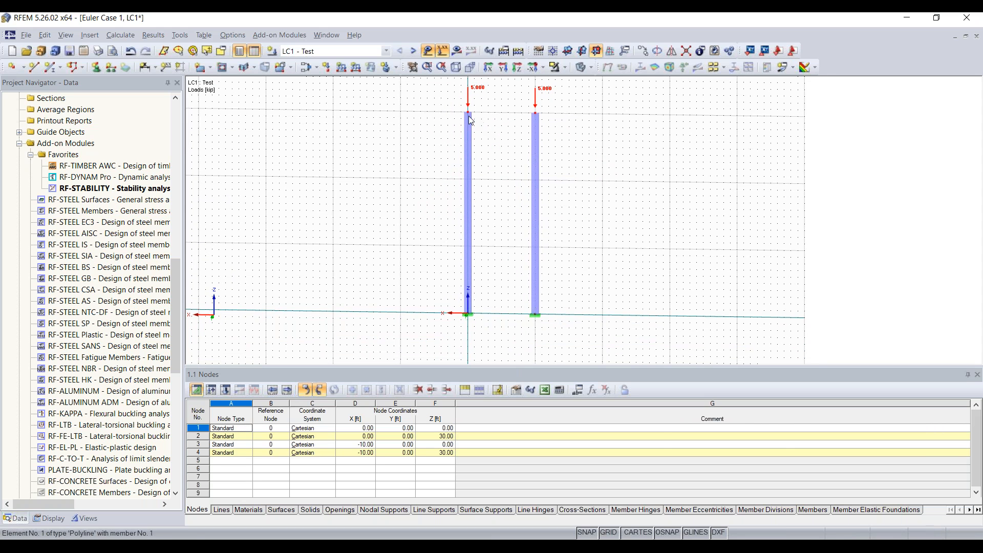
{"action": "left_click", "coordinate": [469, 114]}
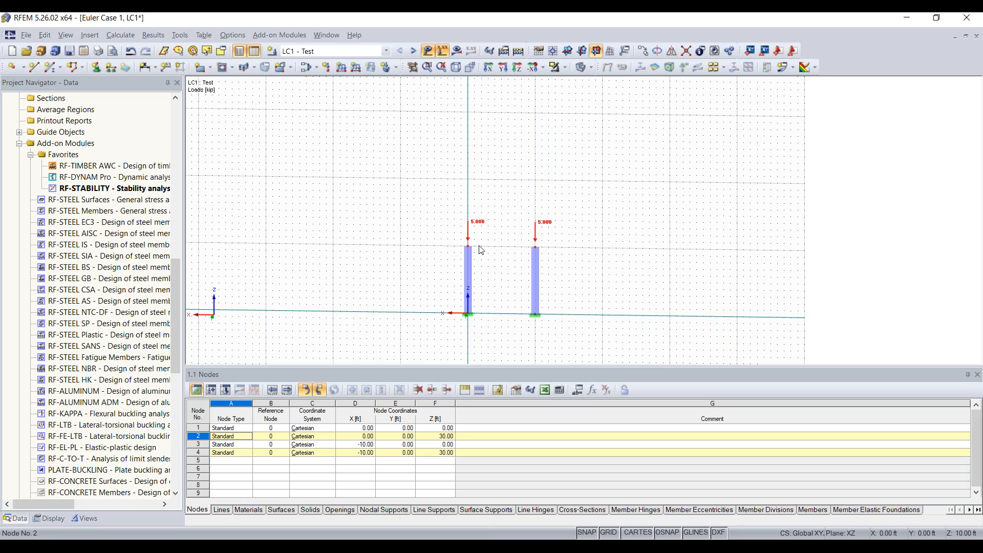
{"action": "scroll", "coordinate": [511, 263], "scroll_direction": "up", "scroll_amount": 5}
{"action": "scroll", "coordinate": [511, 263], "scroll_direction": "down", "scroll_amount": 4}
{"action": "middle_click_drag", "start_coordinate": [509, 273], "coordinate": [490, 217]}
{"action": "scroll", "coordinate": [522, 187], "scroll_direction": "down", "scroll_amount": 2}
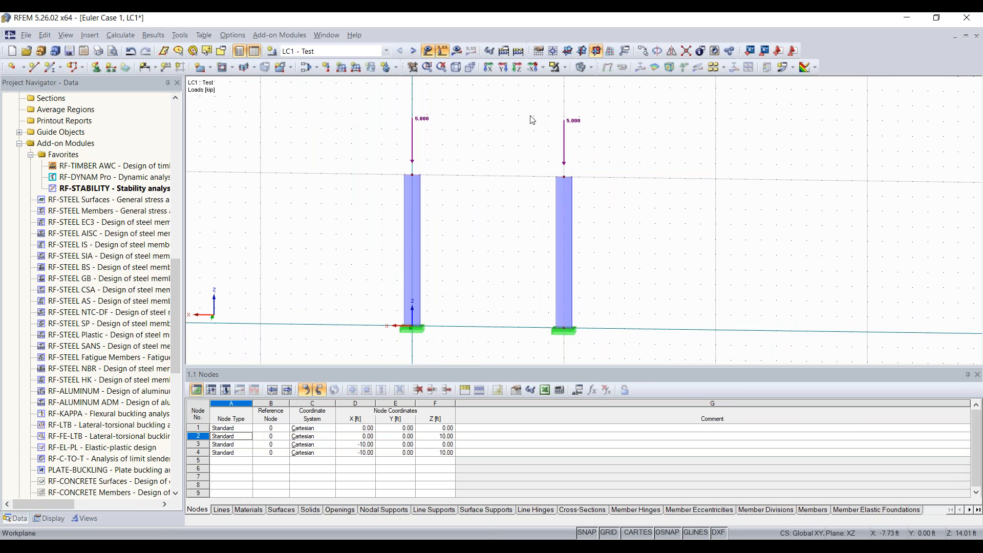
Start a new single member using a new W 8x15 rolled I-section from the library.
{"action": "left_click", "coordinate": [53, 67]}
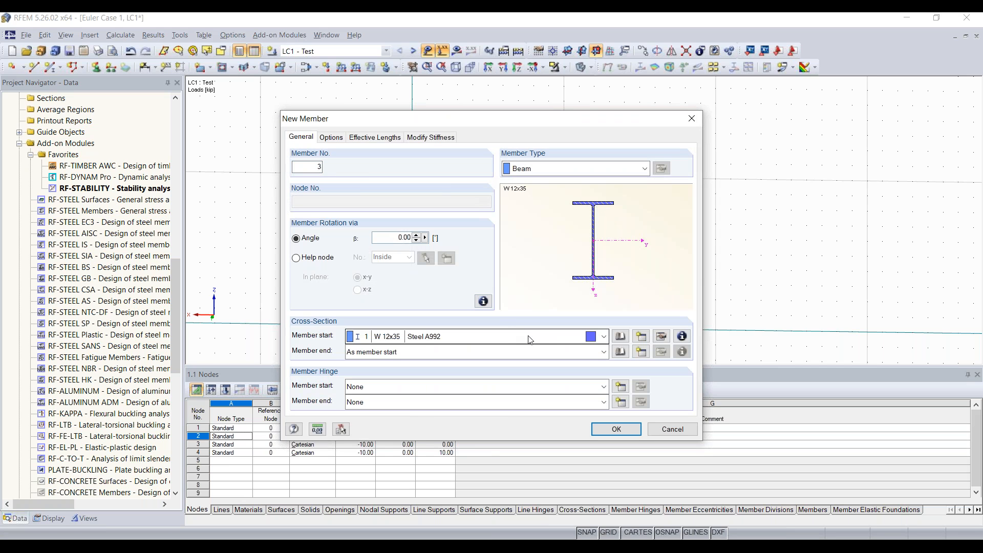
{"action": "left_click", "coordinate": [640, 337]}
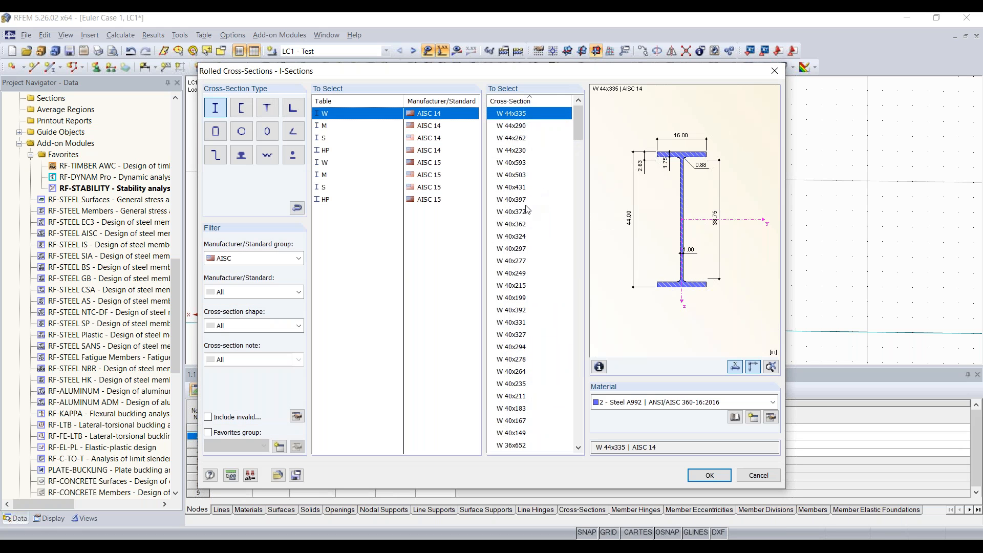
{"action": "scroll", "coordinate": [527, 209], "scroll_direction": "down", "scroll_amount": 20}
{"action": "scroll", "coordinate": [529, 229], "scroll_direction": "down", "scroll_amount": 17}
{"action": "scroll", "coordinate": [530, 231], "scroll_direction": "down", "scroll_amount": 7}
{"action": "scroll", "coordinate": [530, 235], "scroll_direction": "down", "scroll_amount": 20}
{"action": "scroll", "coordinate": [530, 235], "scroll_direction": "down", "scroll_amount": 7}
{"action": "left_click", "coordinate": [523, 299]}
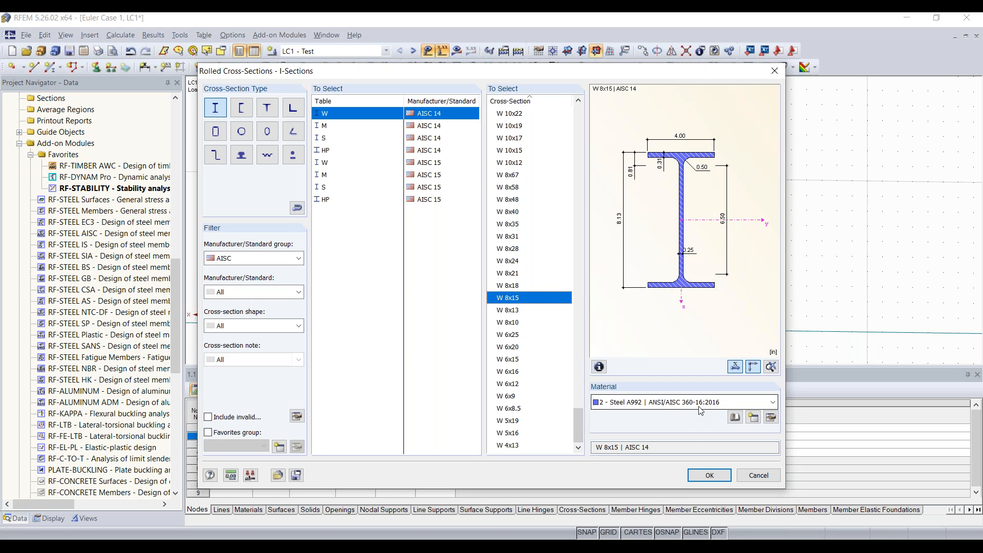
{"action": "left_click", "coordinate": [717, 474]}
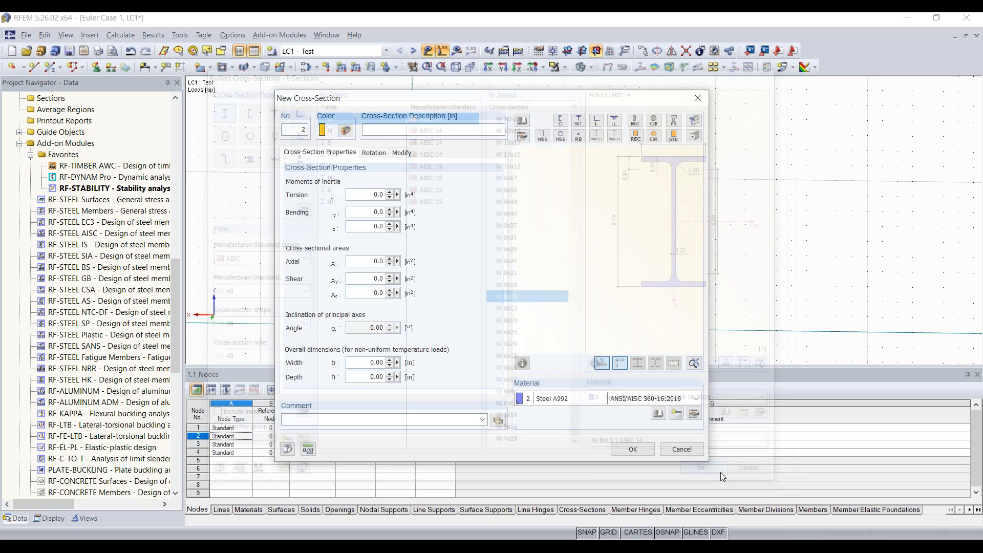
{"action": "left_click", "coordinate": [633, 449]}
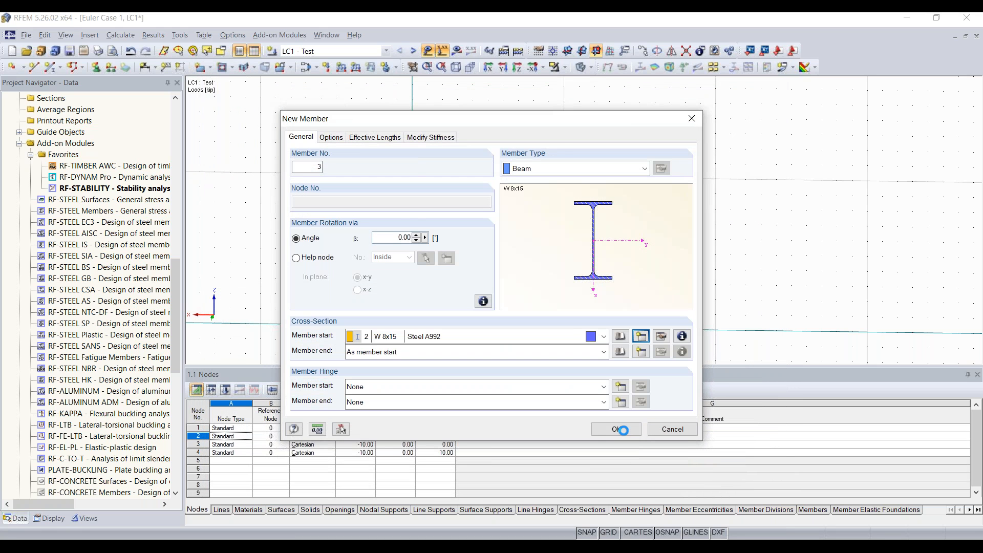
{"action": "left_click", "coordinate": [618, 430]}
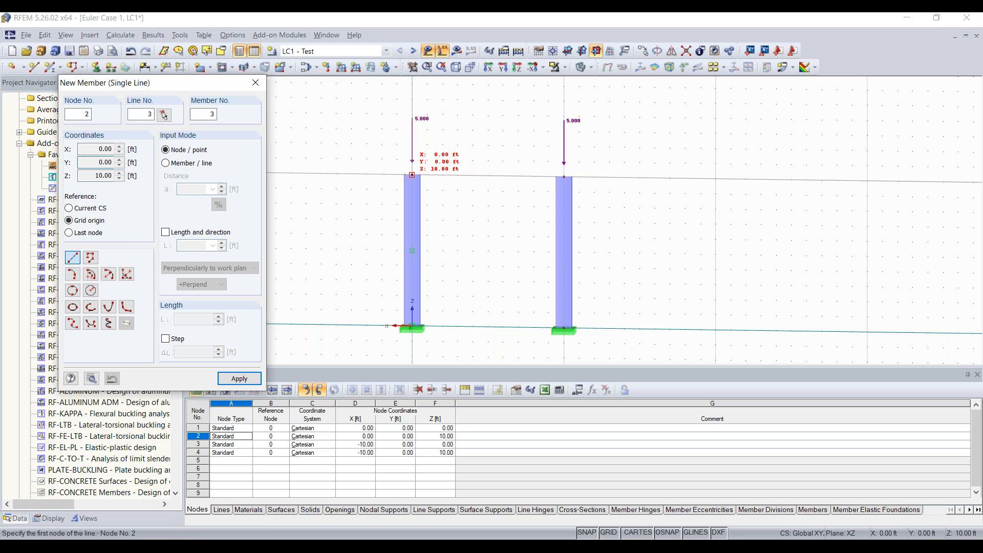
Draw the 10 ft beam from node 2 to node 4 across the column tops.
{"action": "left_click", "coordinate": [412, 175]}
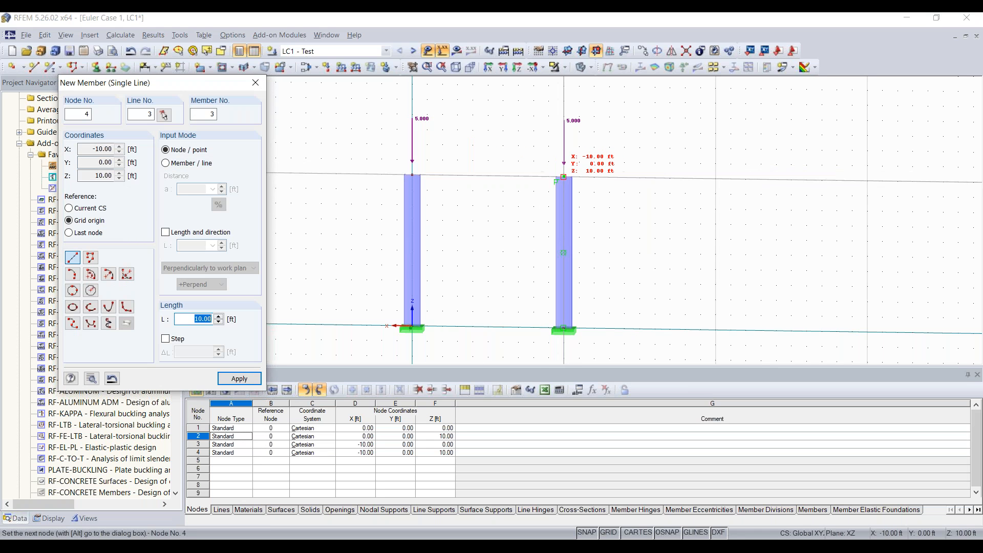
{"action": "left_click", "coordinate": [563, 176]}
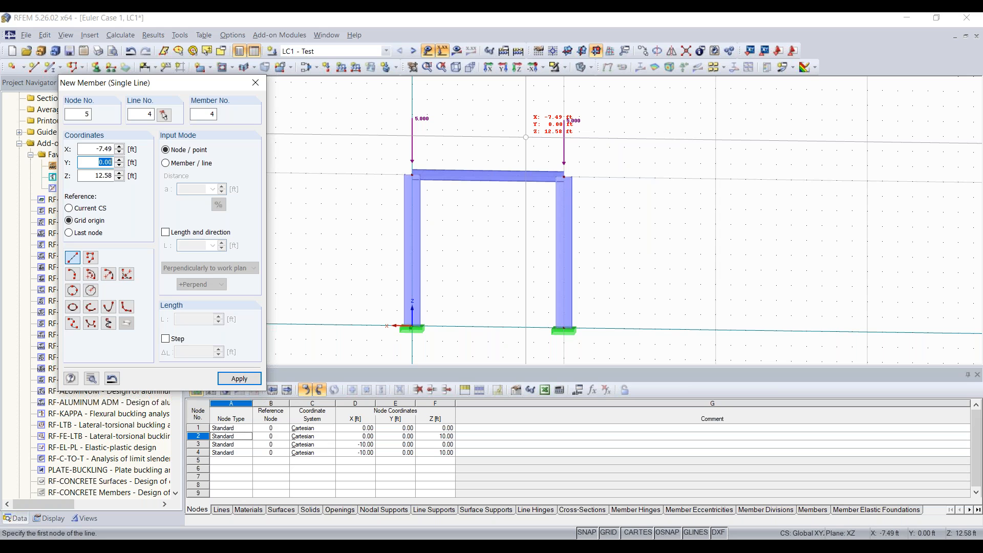
{"action": "key", "text": "Escape"}
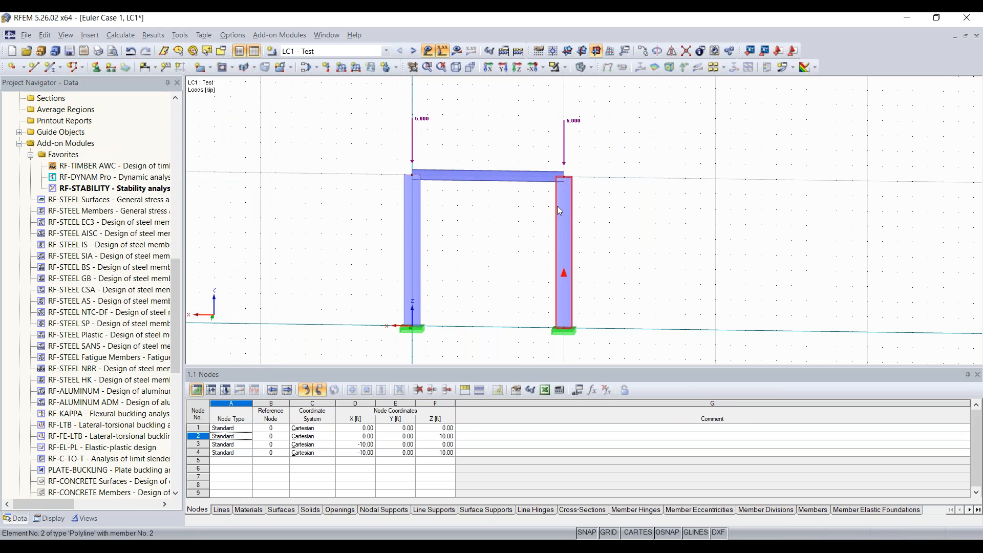
{"action": "mouse_move", "coordinate": [530, 173]}
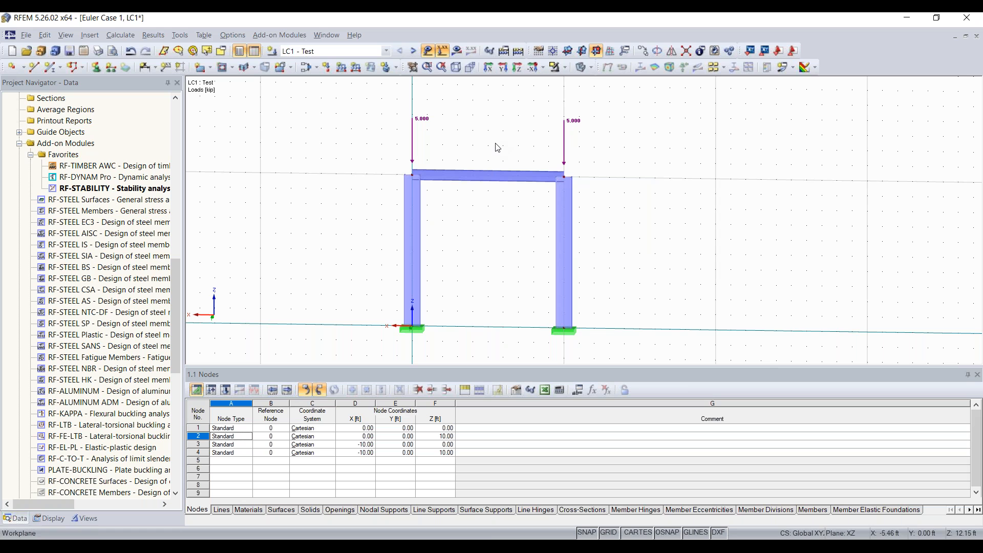
Apply a uniform member load p = -3 kip/ft to the top beam.
{"action": "left_click", "coordinate": [341, 68]}
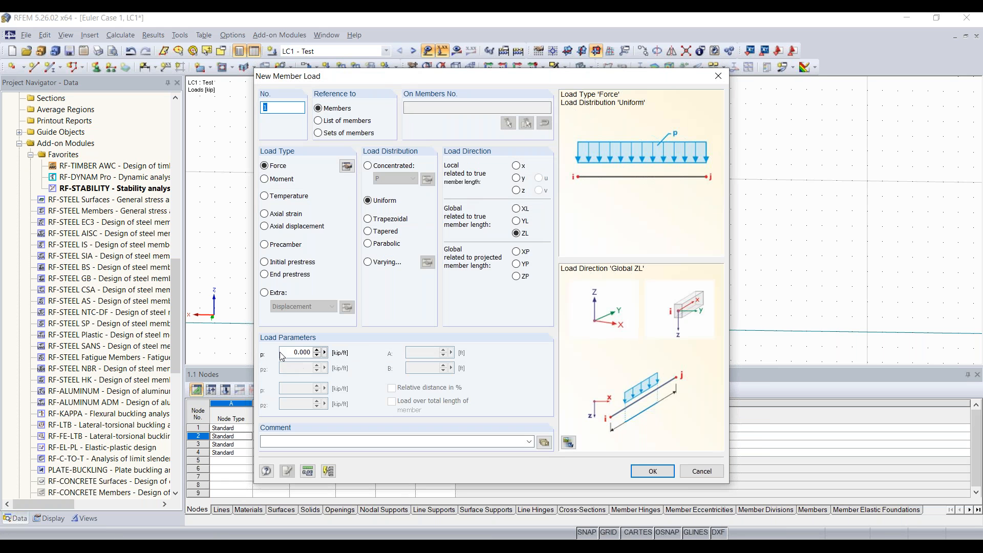
{"action": "left_click", "coordinate": [287, 353]}
{"action": "type", "text": "-3"}
{"action": "left_click", "coordinate": [652, 471]}
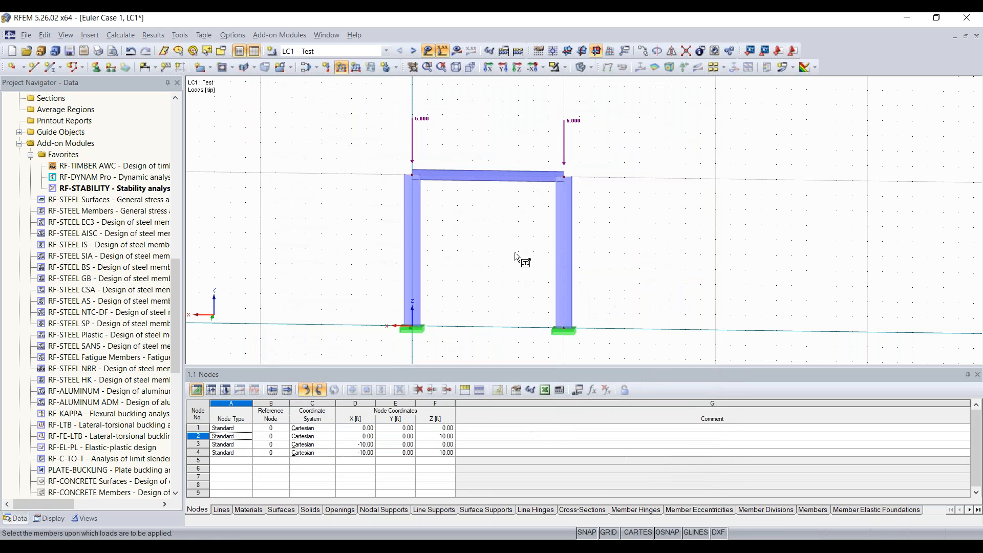
{"action": "left_click", "coordinate": [487, 176]}
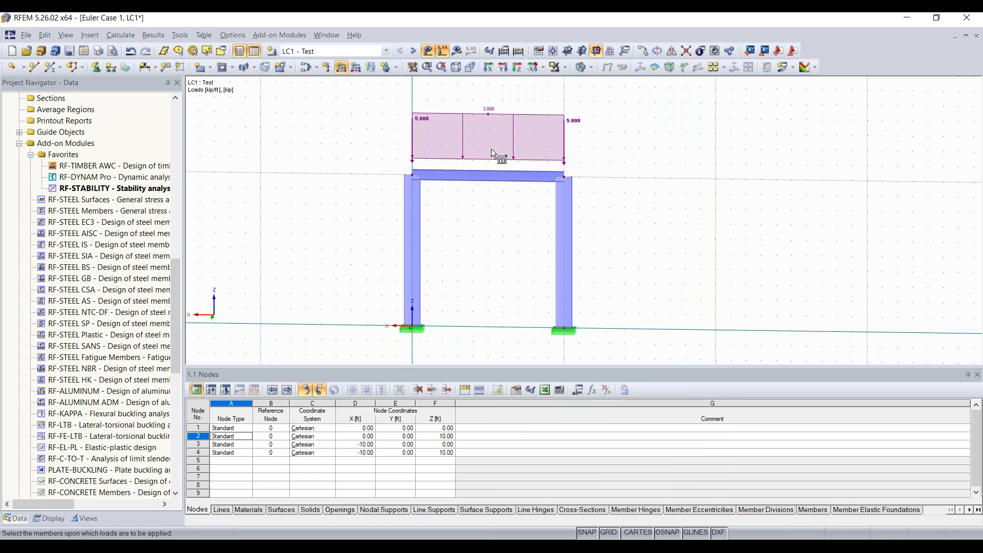
{"action": "key", "text": "Escape"}
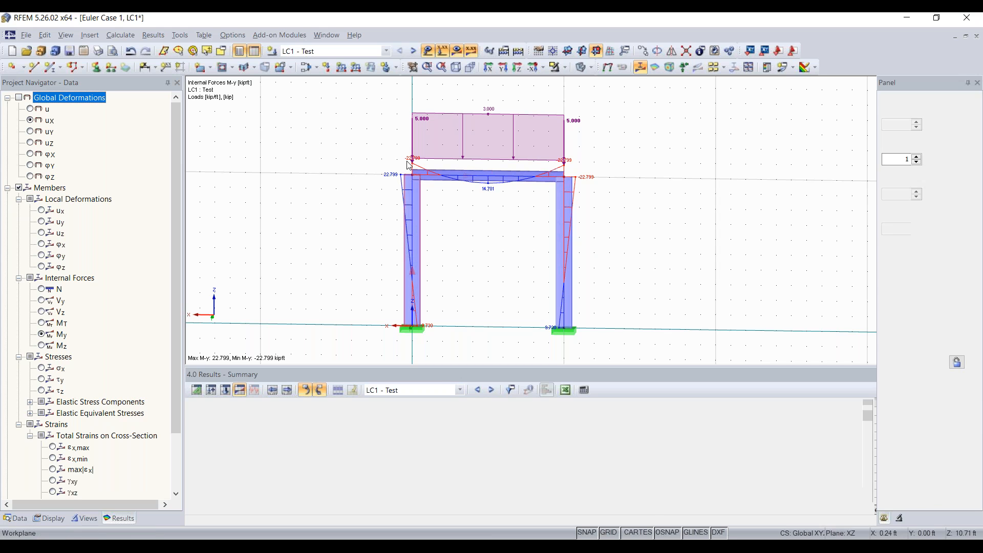
Display global deformations u, then the member My bending moment diagram.
{"action": "left_click", "coordinate": [30, 108]}
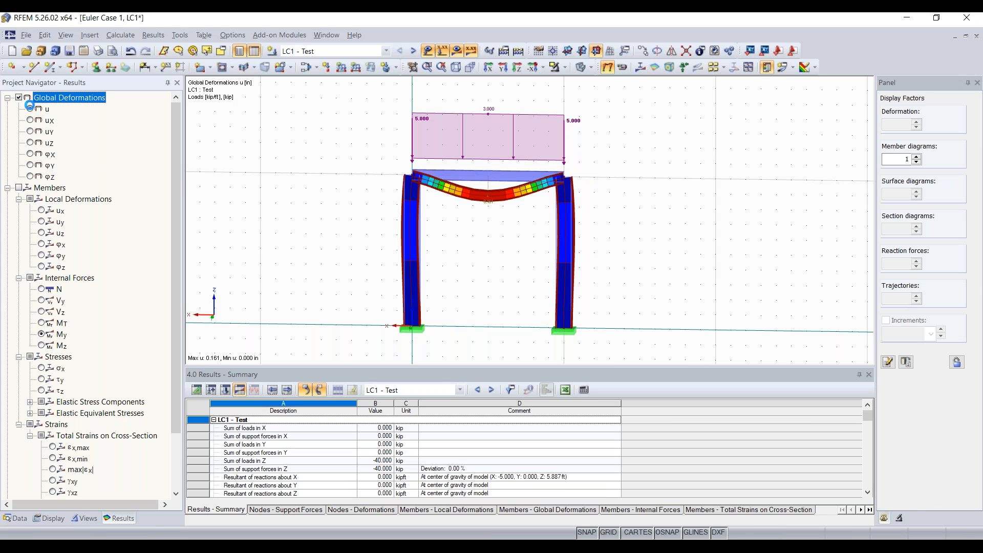
{"action": "middle_click_drag", "start_coordinate": [380, 236], "coordinate": [463, 252], "text": "ctrl"}
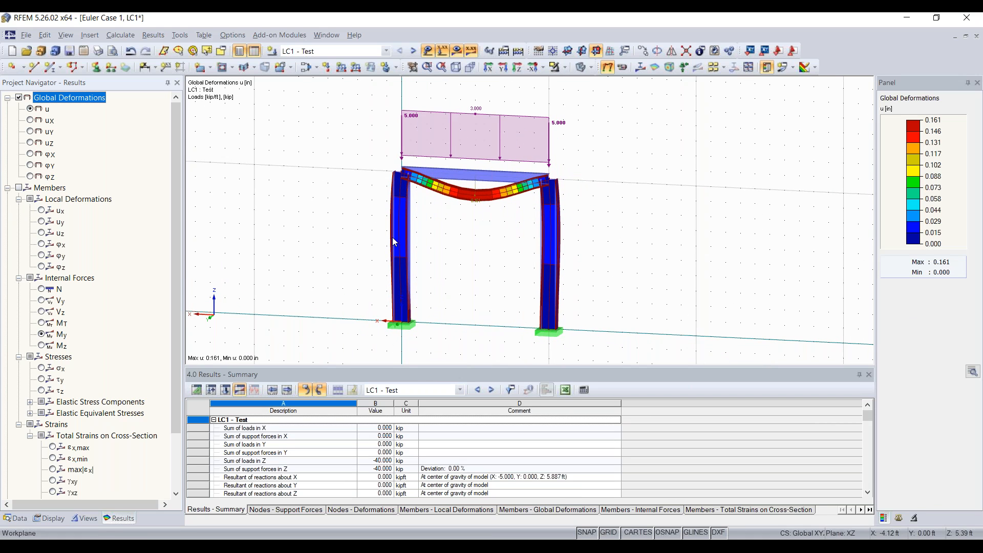
{"action": "left_click", "coordinate": [26, 189]}
{"action": "left_click", "coordinate": [26, 188]}
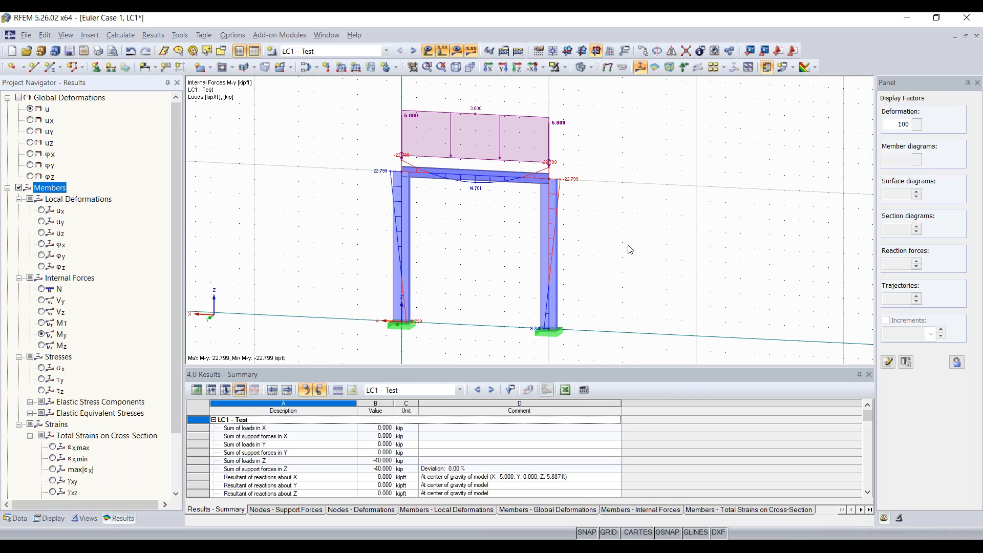
{"action": "left_click", "coordinate": [364, 50]}
Show RF-STABILITY CA1 results and browse eigenvectors 1 to 3 in the Panel.
{"action": "left_click", "coordinate": [358, 102]}
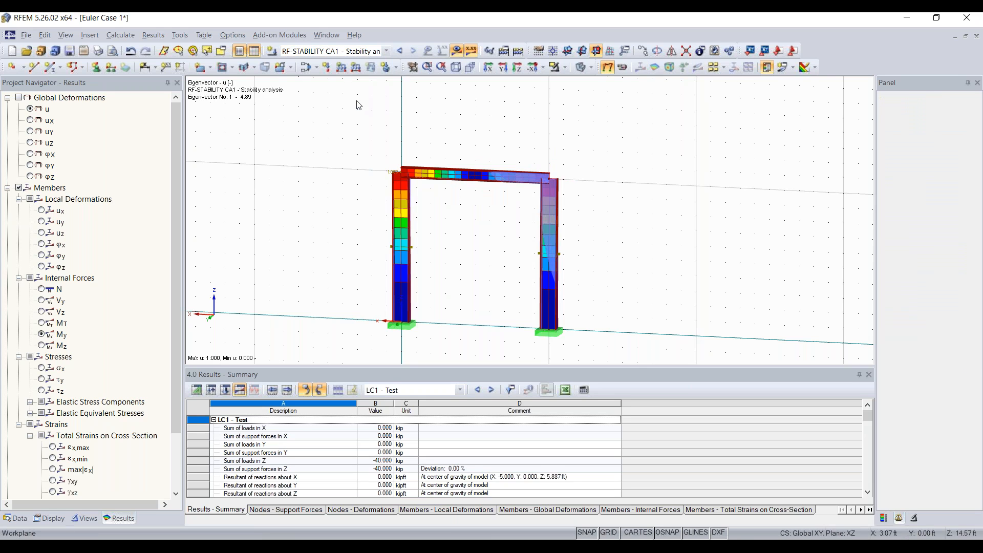
{"action": "middle_click_drag", "start_coordinate": [624, 151], "coordinate": [560, 161], "text": "ctrl"}
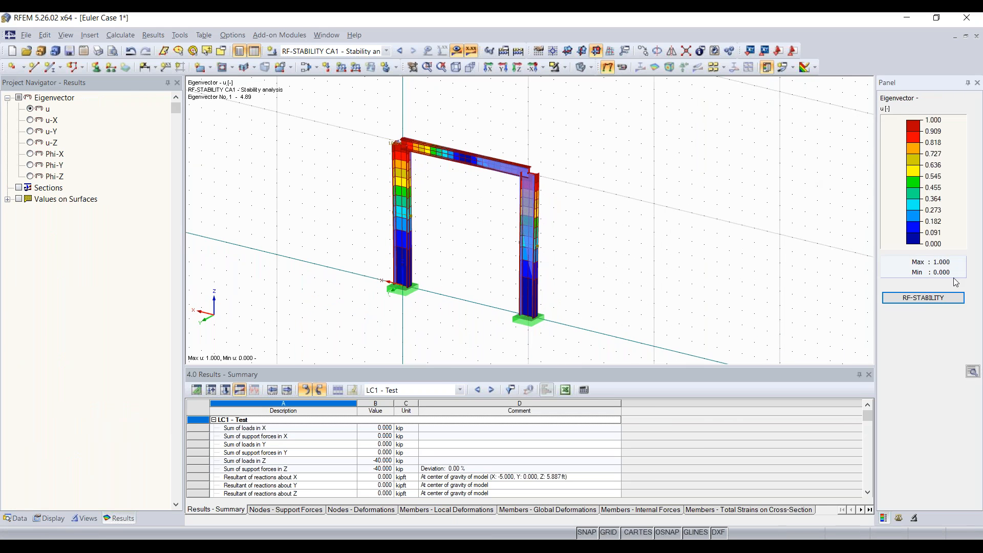
{"action": "left_click", "coordinate": [915, 518]}
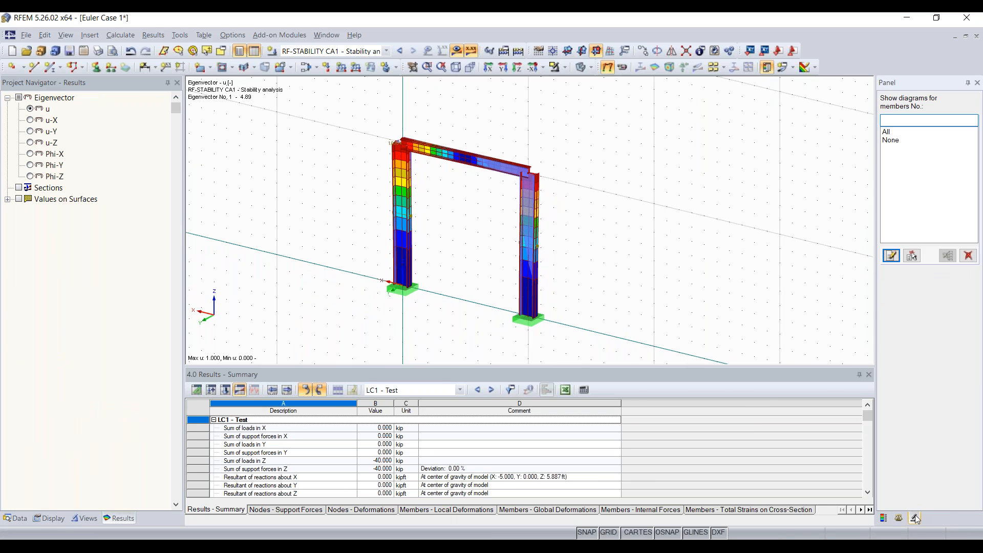
{"action": "left_click", "coordinate": [903, 518]}
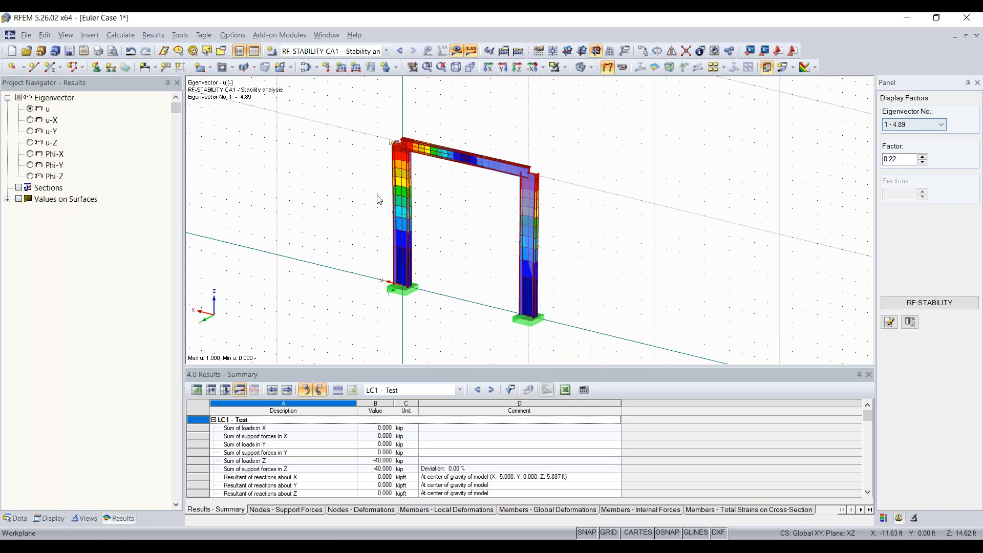
{"action": "left_click", "coordinate": [919, 126]}
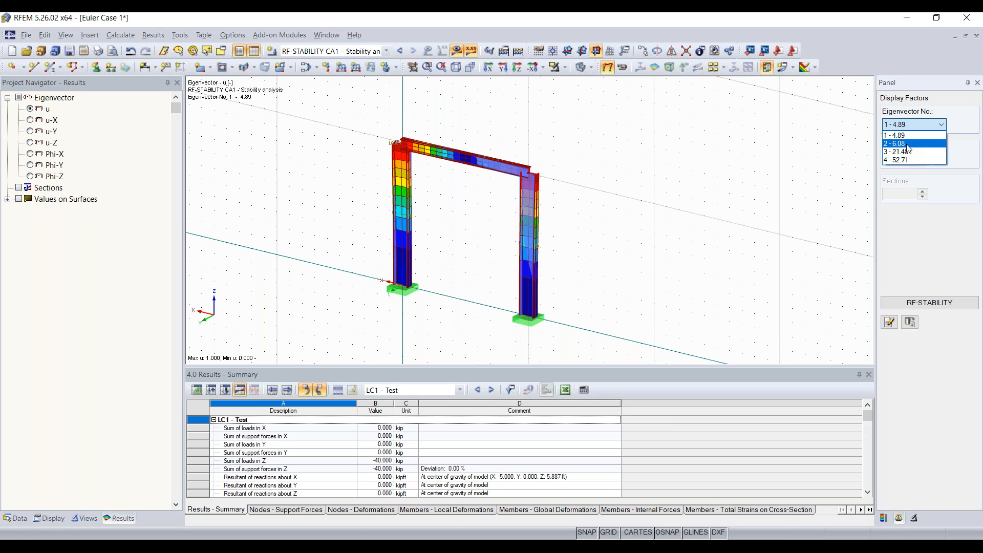
{"action": "left_click", "coordinate": [908, 145]}
{"action": "key", "text": "Down"}
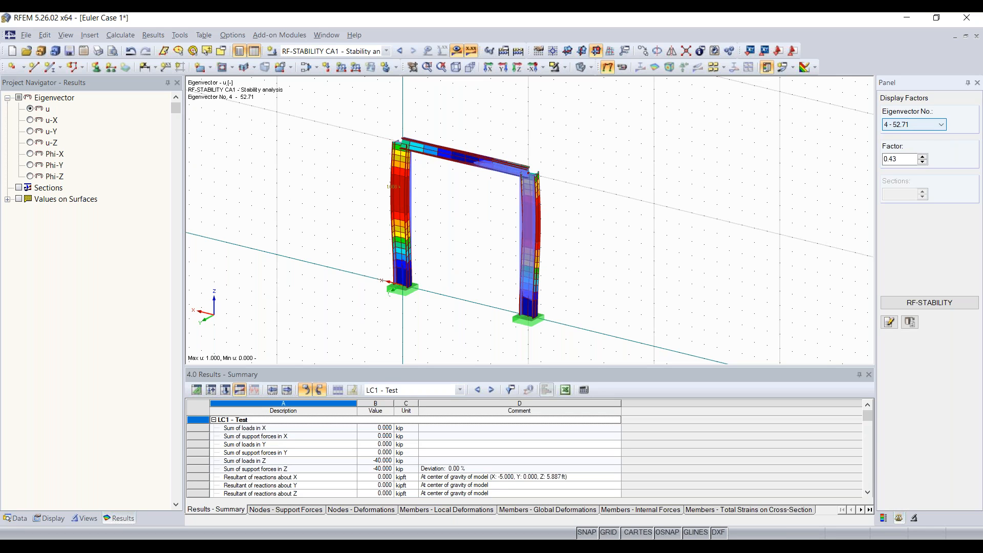
{"action": "key", "text": "Up"}
{"action": "key", "text": "Up"}
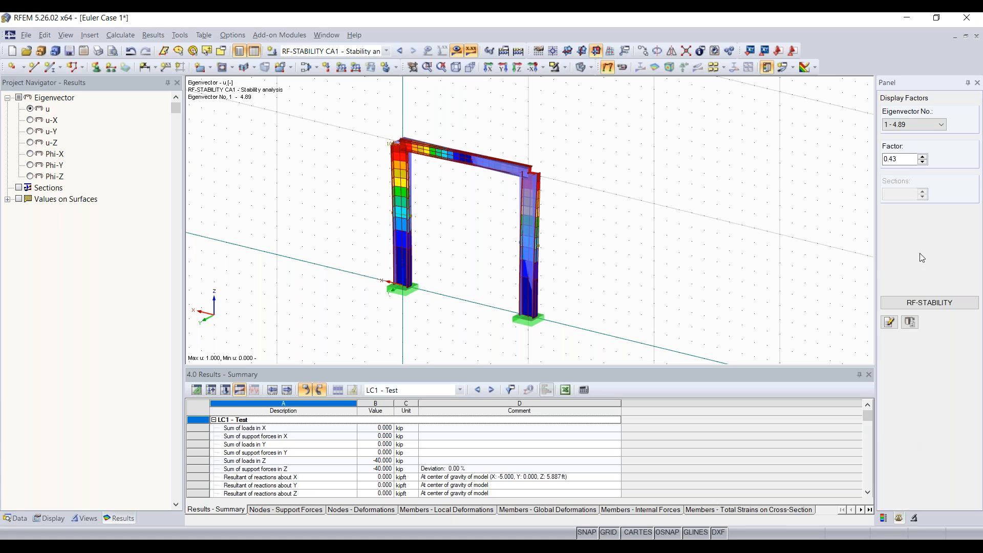
Set the first buckling mode's deformation display factor to 1.68.
{"action": "left_click", "coordinate": [884, 518]}
{"action": "left_click", "coordinate": [898, 518]}
{"action": "left_click", "coordinate": [914, 519]}
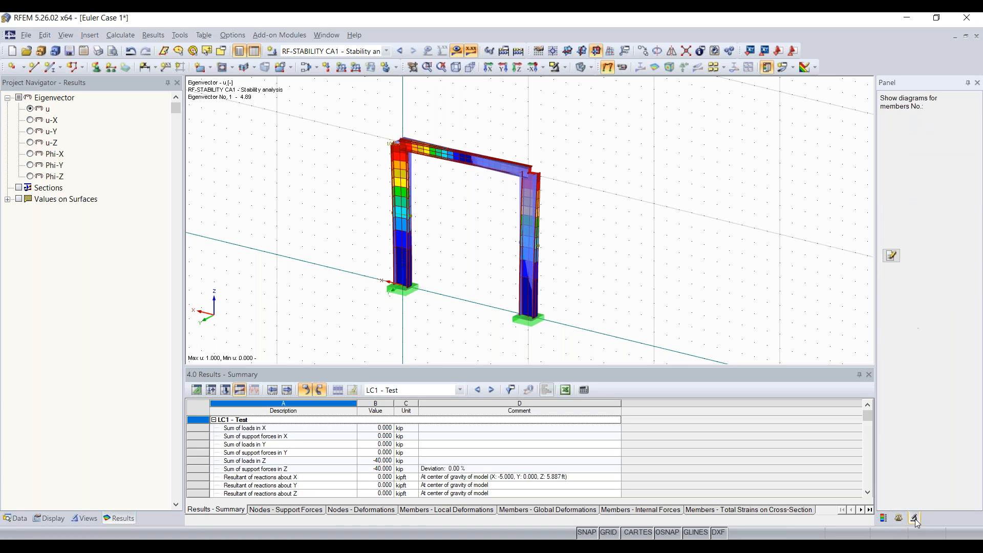
{"action": "left_click", "coordinate": [902, 520]}
{"action": "left_click", "coordinate": [923, 161]}
{"action": "left_click", "coordinate": [922, 157]}
{"action": "left_click", "coordinate": [922, 157]}
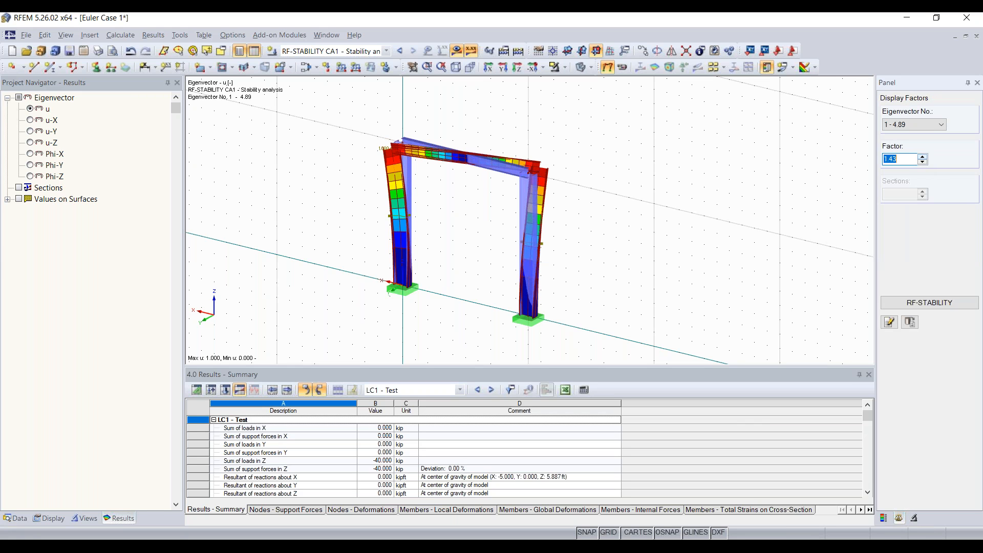
{"action": "left_click", "coordinate": [922, 157]}
{"action": "left_click", "coordinate": [922, 157]}
{"action": "left_click", "coordinate": [921, 157]}
{"action": "middle_click_drag", "start_coordinate": [621, 196], "coordinate": [592, 193], "text": "ctrl"}
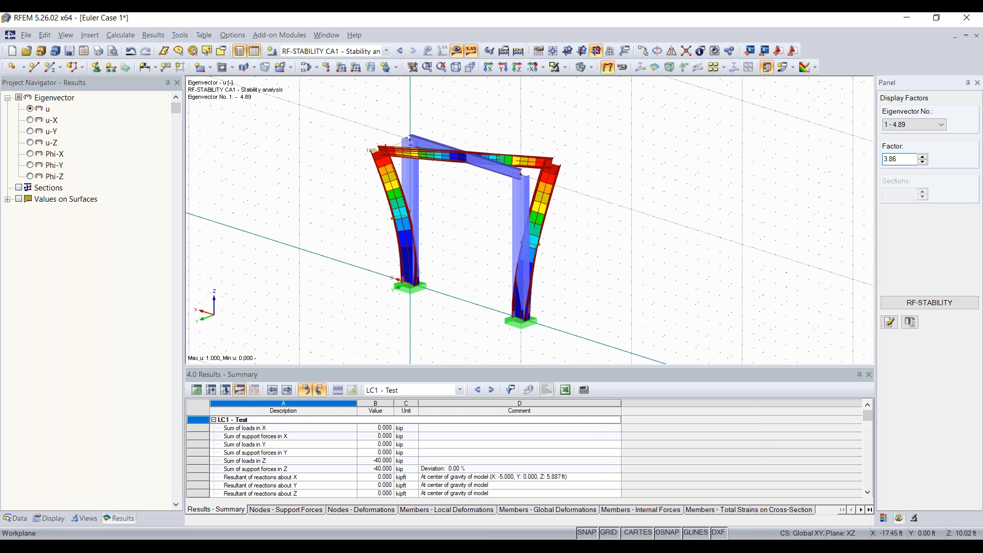
{"action": "right_click", "coordinate": [597, 193]}
{"action": "left_click", "coordinate": [782, 157]}
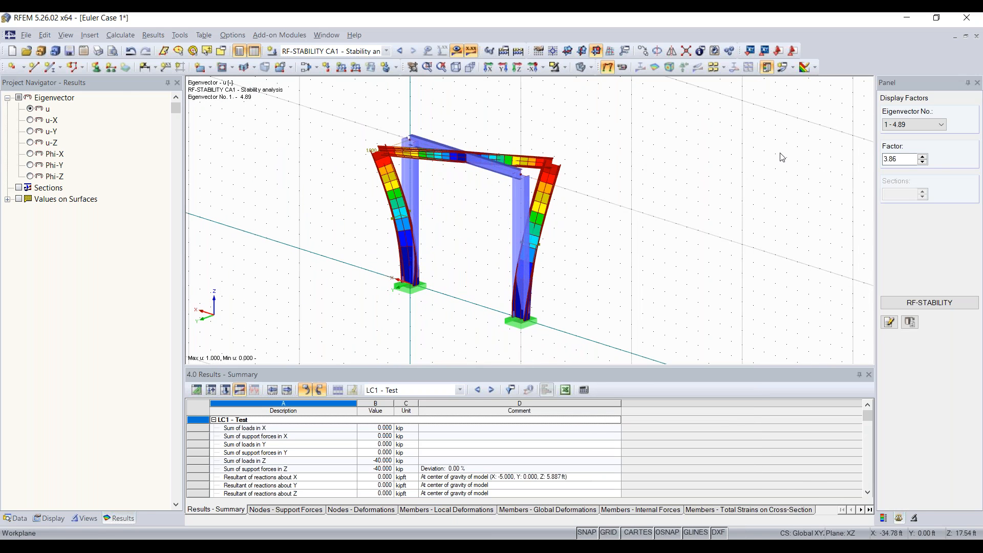
{"action": "left_click", "coordinate": [924, 162]}
{"action": "left_click", "coordinate": [923, 162]}
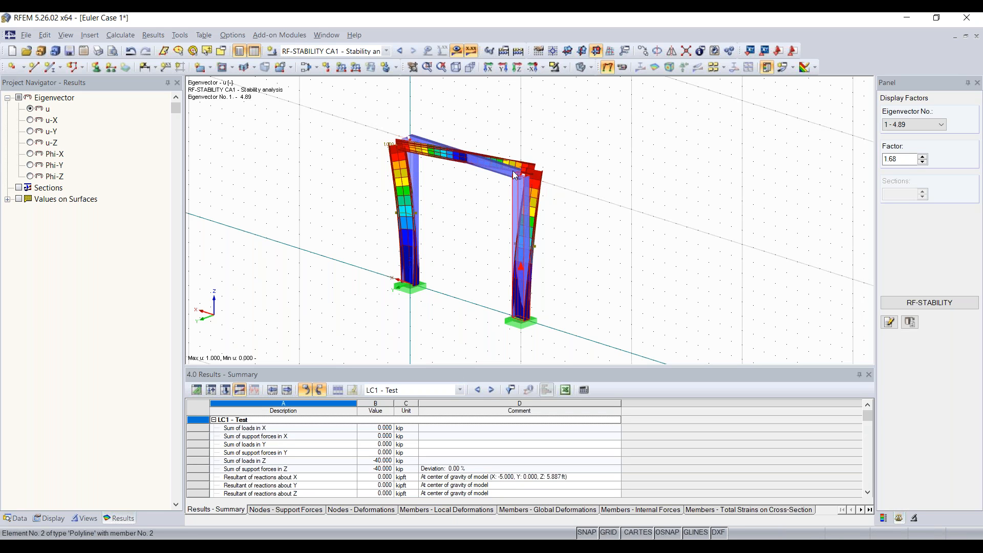
{"action": "left_click", "coordinate": [96, 68]}
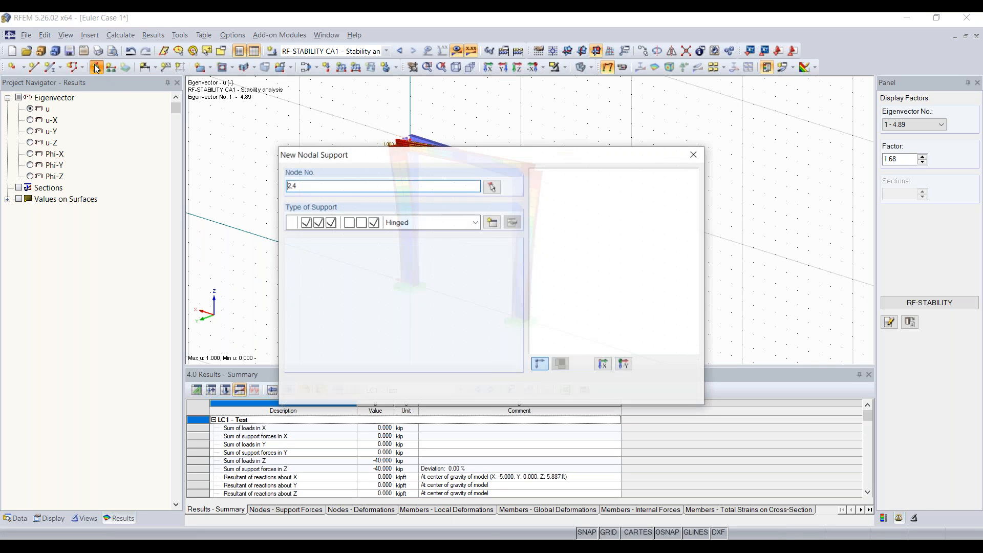
Support nodes 2 and 4 with a new support type restraining only uY.
{"action": "left_click", "coordinate": [492, 222]}
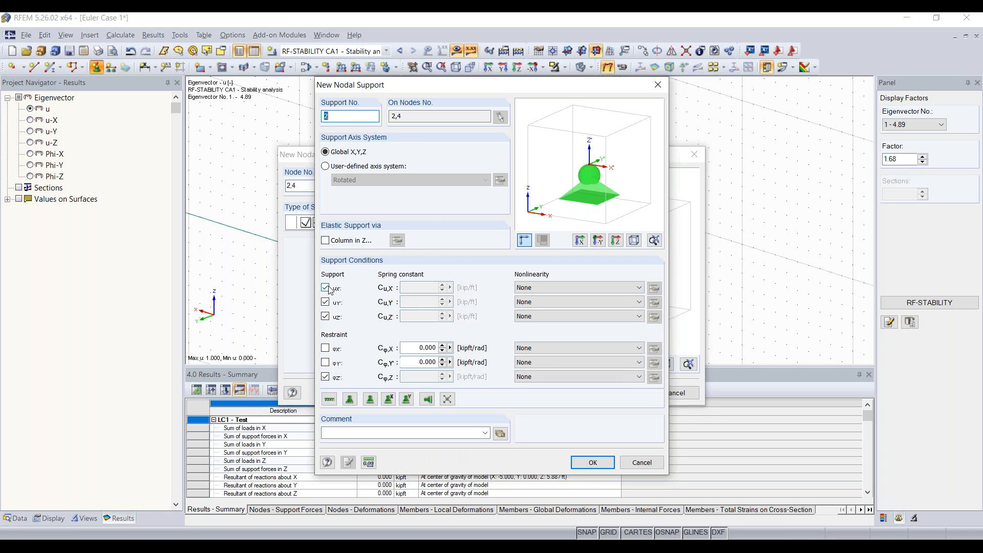
{"action": "left_click", "coordinate": [324, 376]}
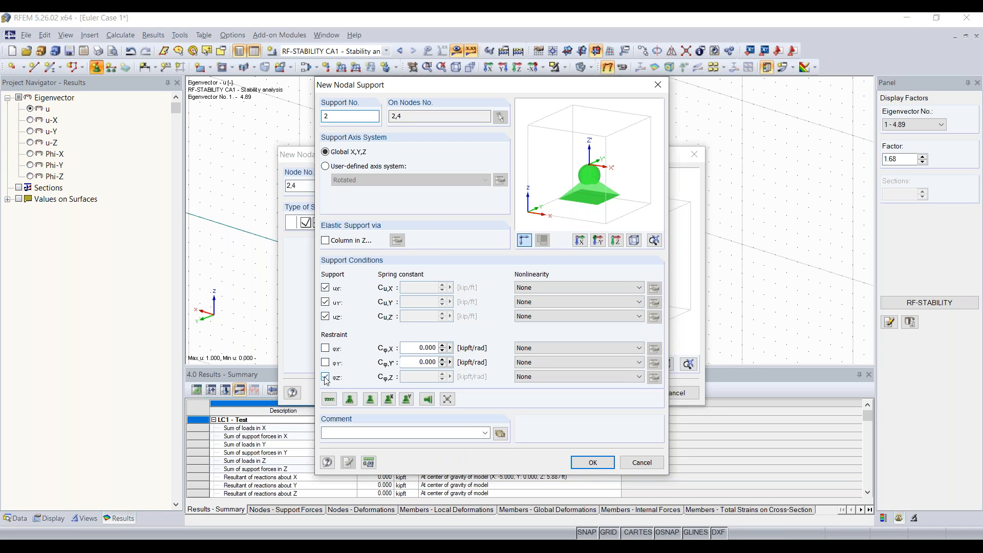
{"action": "left_click", "coordinate": [325, 316]}
{"action": "left_click", "coordinate": [326, 288]}
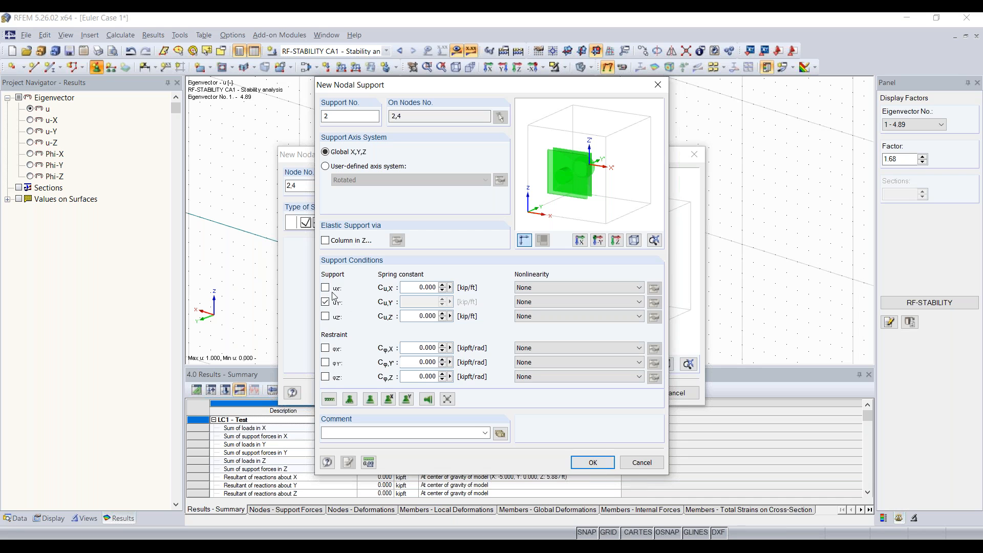
{"action": "left_click", "coordinate": [595, 462]}
{"action": "left_click", "coordinate": [618, 393]}
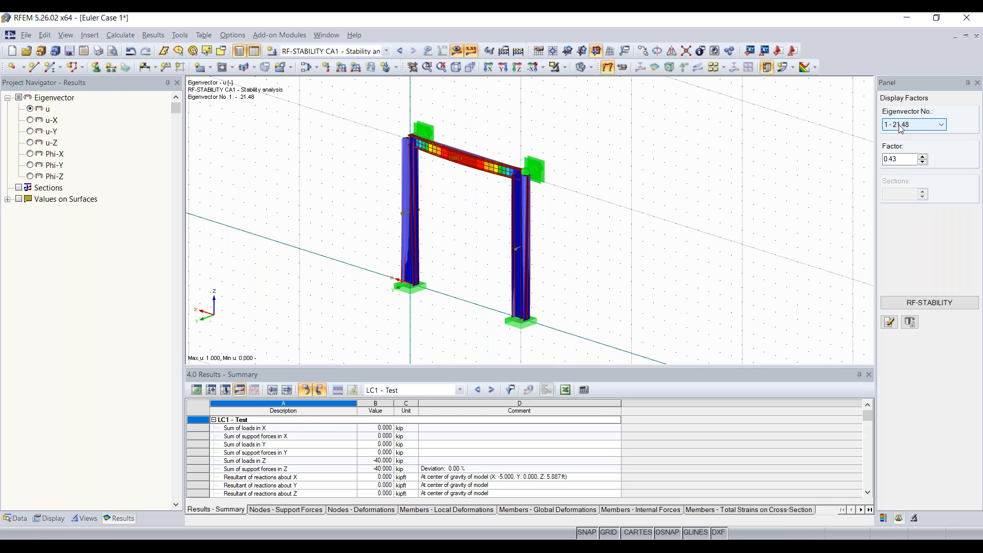
Raise the buckling shape display factor to 1.43.
{"action": "right_click_drag", "start_coordinate": [609, 190], "coordinate": [870, 182]}
{"action": "left_click", "coordinate": [923, 157]}
{"action": "left_click", "coordinate": [924, 156]}
{"action": "left_click", "coordinate": [924, 156]}
{"action": "left_click", "coordinate": [923, 156]}
{"action": "left_click", "coordinate": [923, 156]}
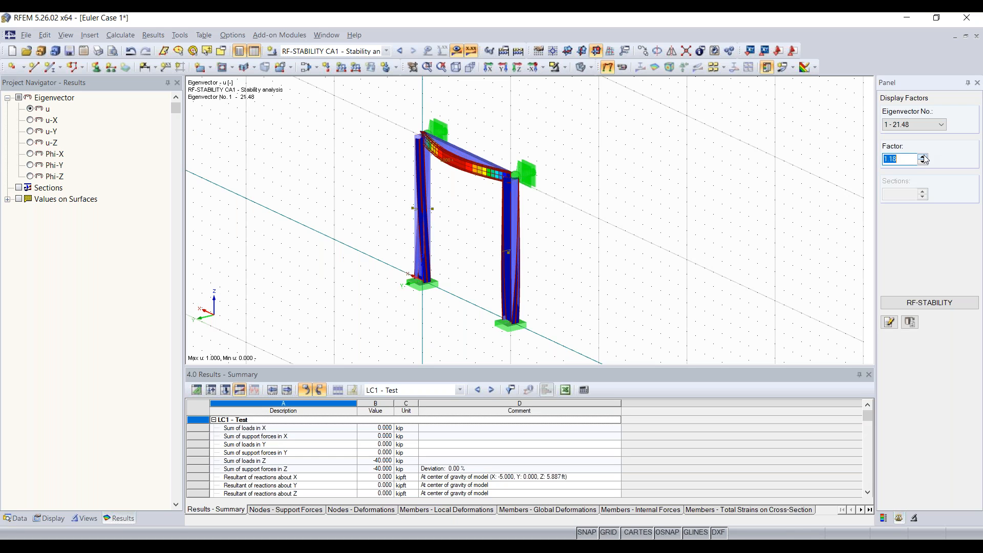
{"action": "left_click", "coordinate": [924, 156]}
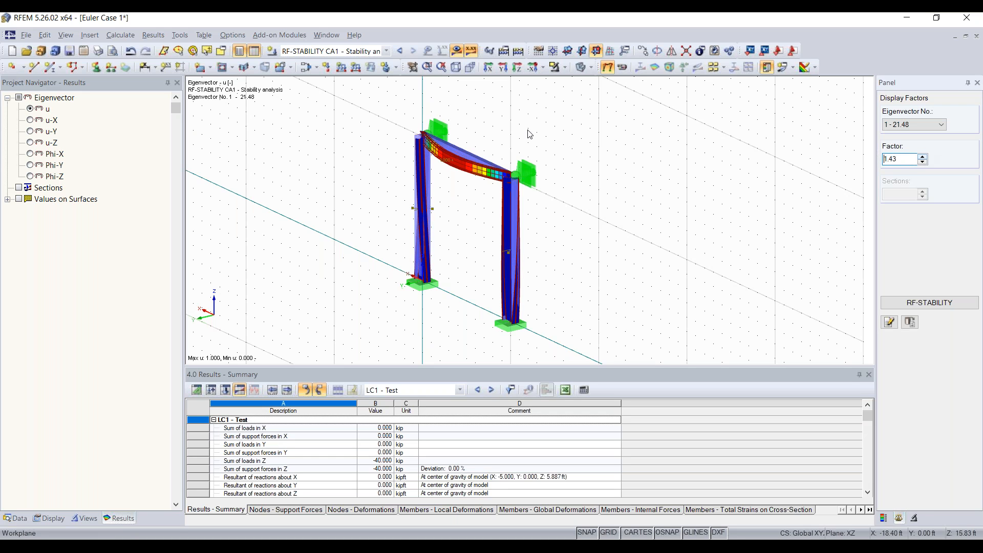
Step through eigenvectors 1 to 4, then switch to LC1 - Test results.
{"action": "left_click", "coordinate": [929, 128]}
{"action": "left_click", "coordinate": [917, 138]}
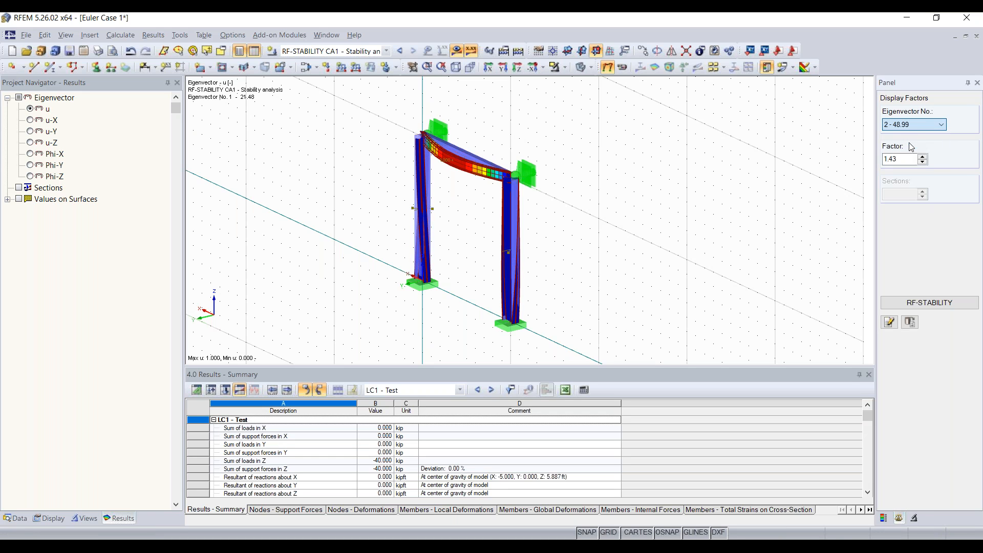
{"action": "key", "text": "Down"}
{"action": "key", "text": "Down"}
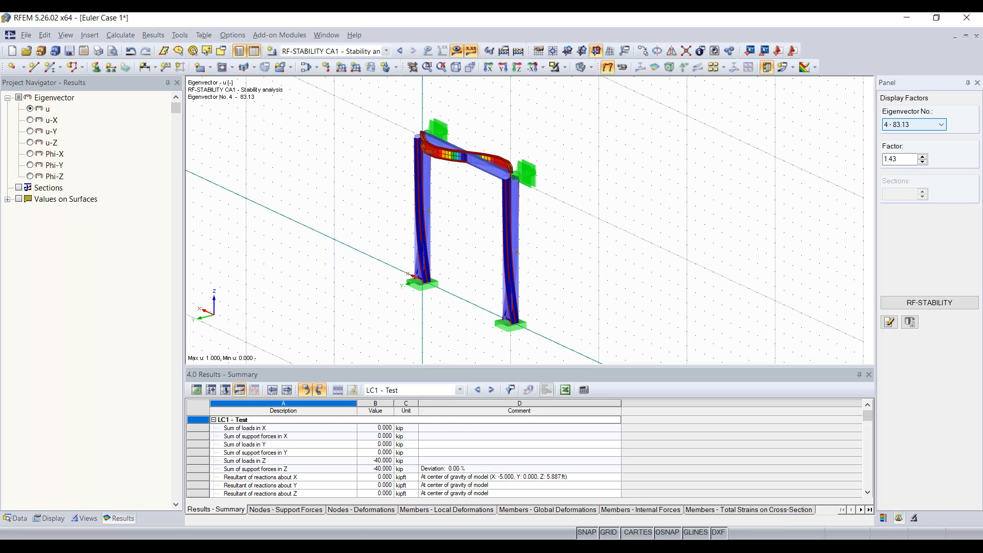
{"action": "key", "text": "Up"}
{"action": "key", "text": "Up"}
{"action": "key", "text": "Up"}
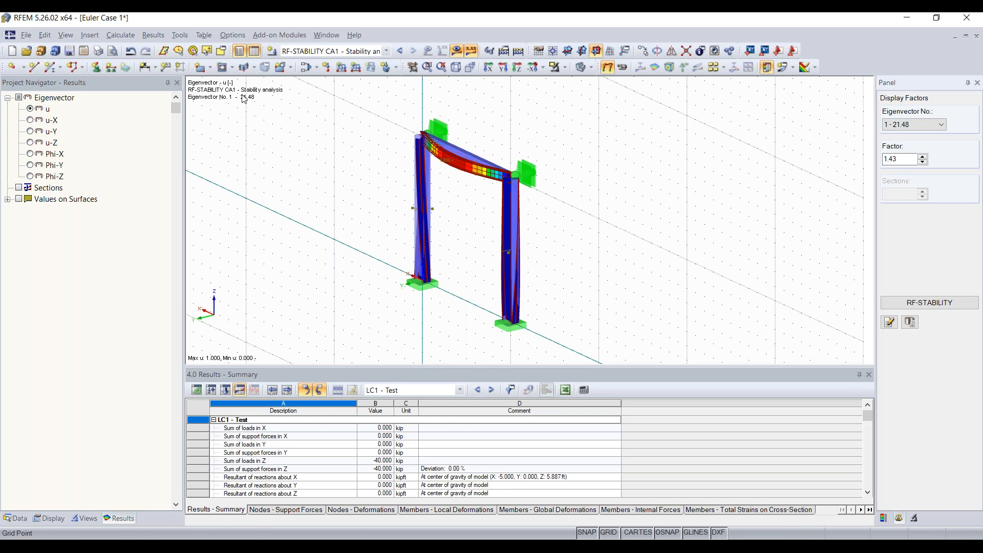
{"action": "left_click", "coordinate": [320, 51]}
{"action": "left_click", "coordinate": [320, 62]}
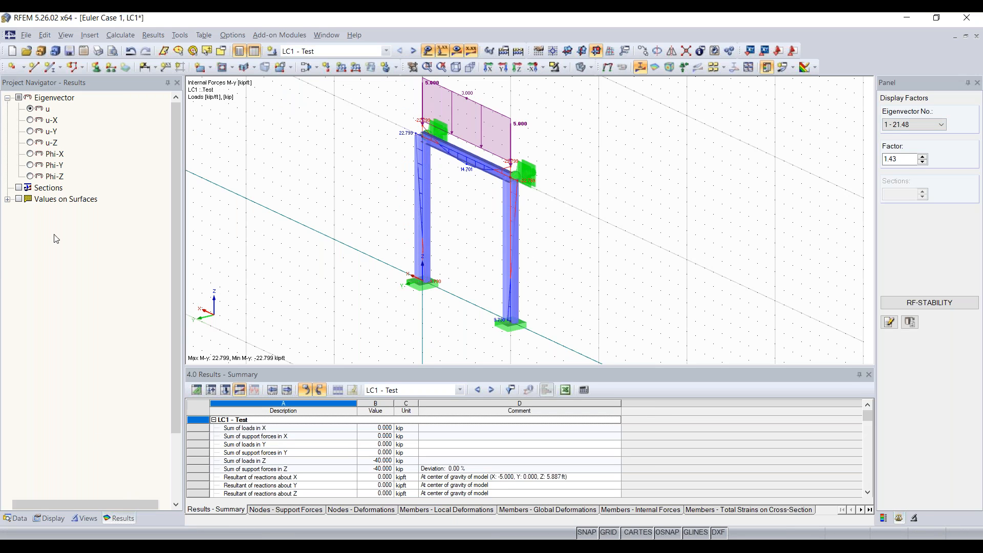
Show LC1 - Test support reactions, then hide loads and results from the view.
{"action": "scroll", "coordinate": [45, 354], "scroll_direction": "down", "scroll_amount": 2}
{"action": "left_click", "coordinate": [18, 481]}
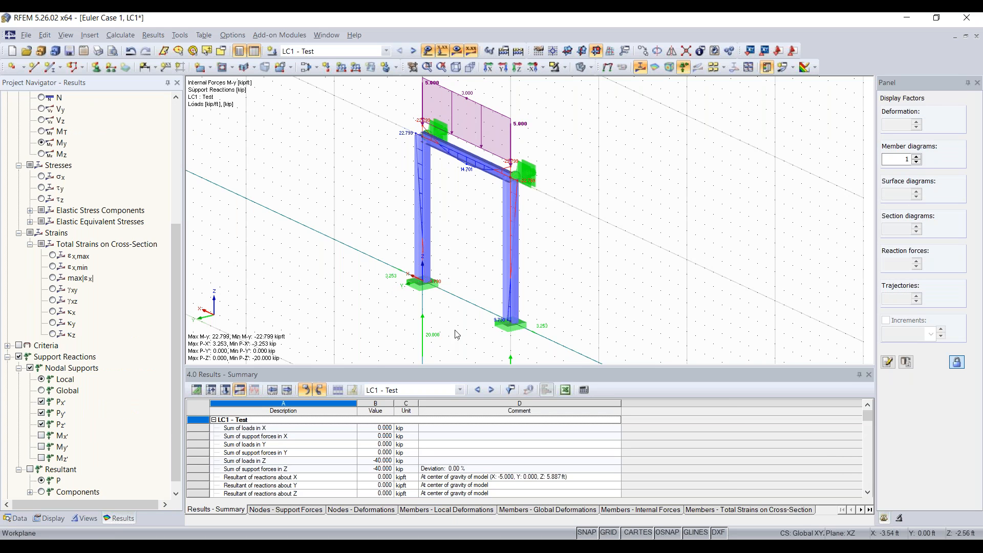
{"action": "middle_click_drag", "start_coordinate": [455, 332], "coordinate": [438, 263]}
{"action": "scroll", "coordinate": [406, 269], "scroll_direction": "up", "scroll_amount": 3}
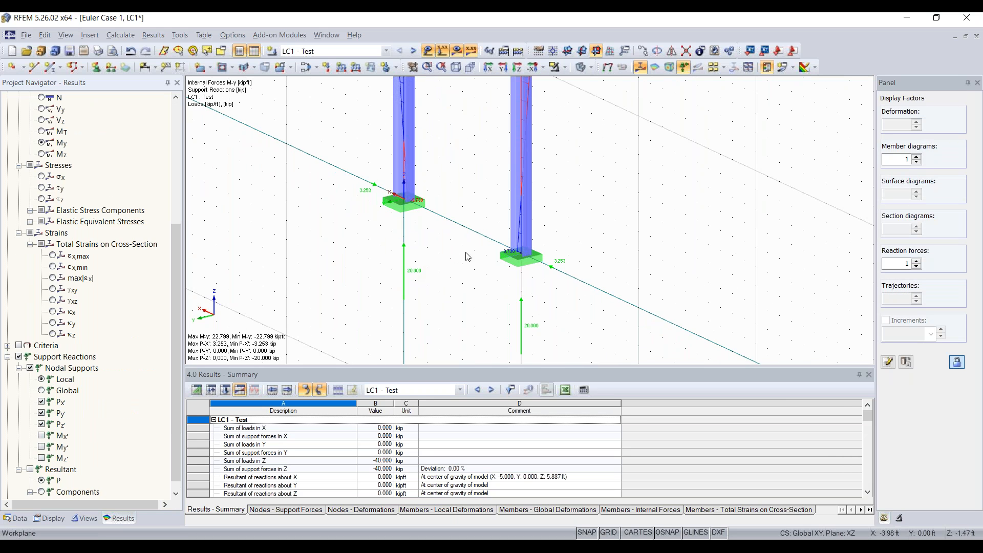
{"action": "scroll", "coordinate": [451, 254], "scroll_direction": "down", "scroll_amount": 4}
{"action": "scroll", "coordinate": [536, 214], "scroll_direction": "up", "scroll_amount": 1}
{"action": "middle_click_drag", "start_coordinate": [540, 219], "coordinate": [573, 200]}
{"action": "left_click", "coordinate": [427, 51]}
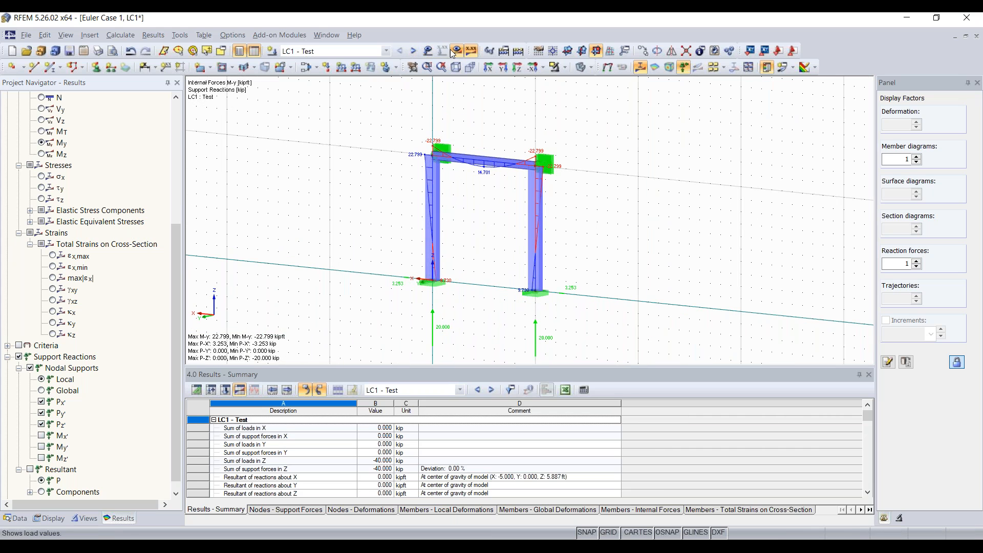
{"action": "left_click", "coordinate": [456, 51]}
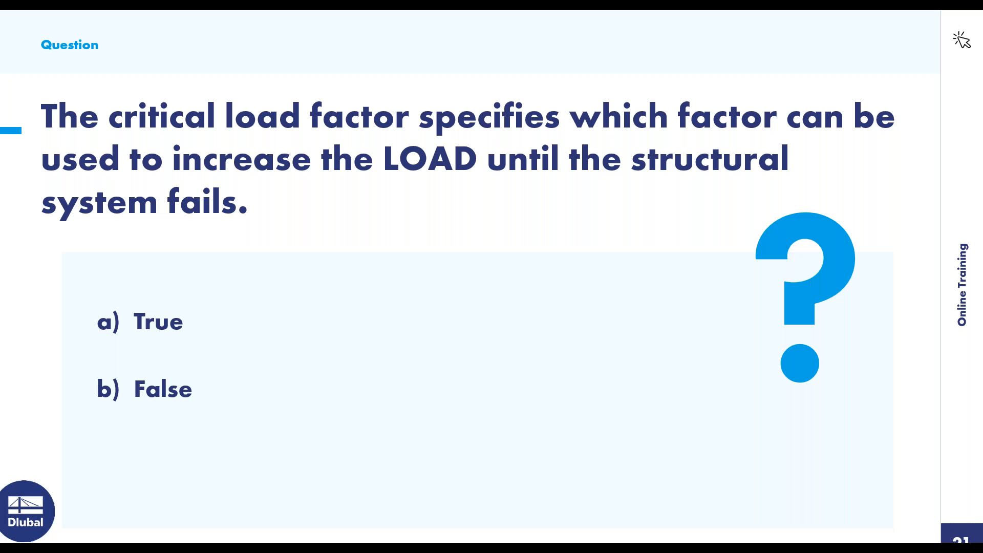
Advance the slideshow to slide 24, Timber Truss Girder.
{"action": "left_click", "coordinate": [711, 315]}
{"action": "key", "text": "Right"}
{"action": "key", "text": "Right"}
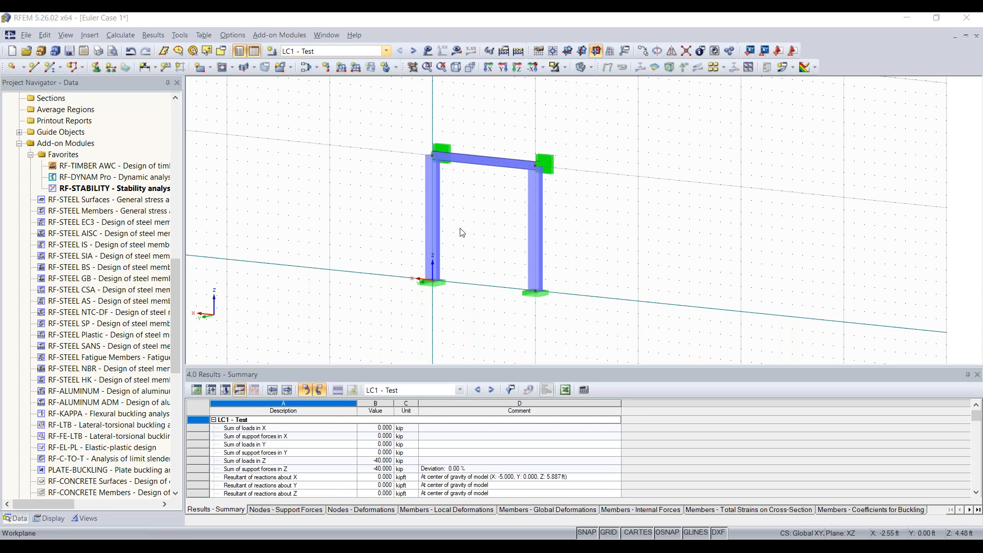
Create a new 2D XZ model 'Timber Truss Girder 15' using the ASCE 7-16 NDS (Wood) standard.
{"action": "left_click", "coordinate": [13, 53]}
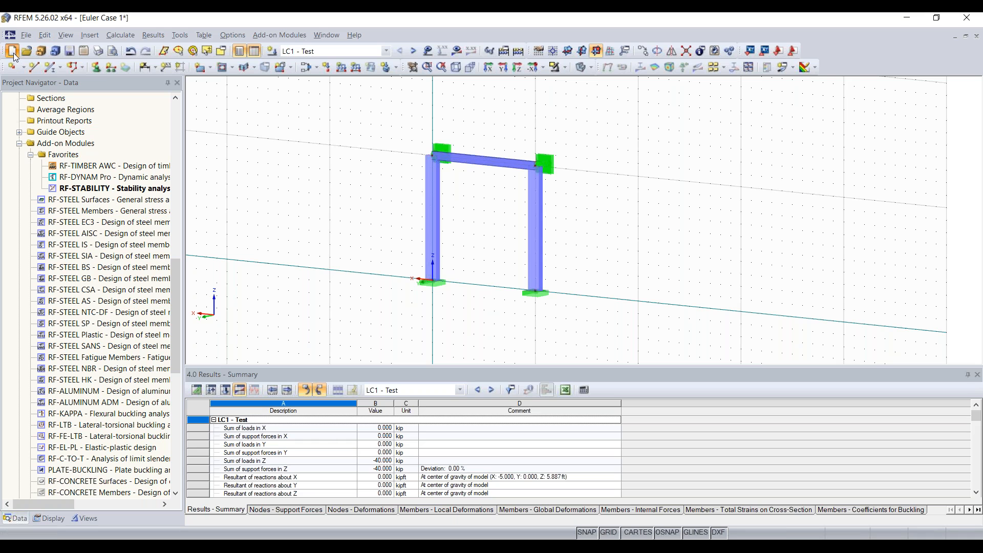
{"action": "left_click", "coordinate": [13, 52]}
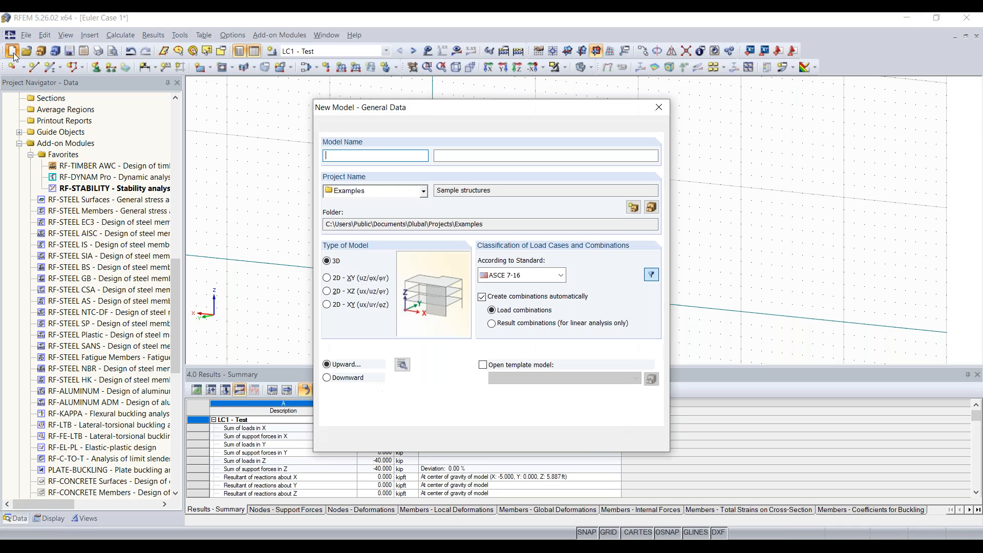
{"action": "type", "text": "Timber "}
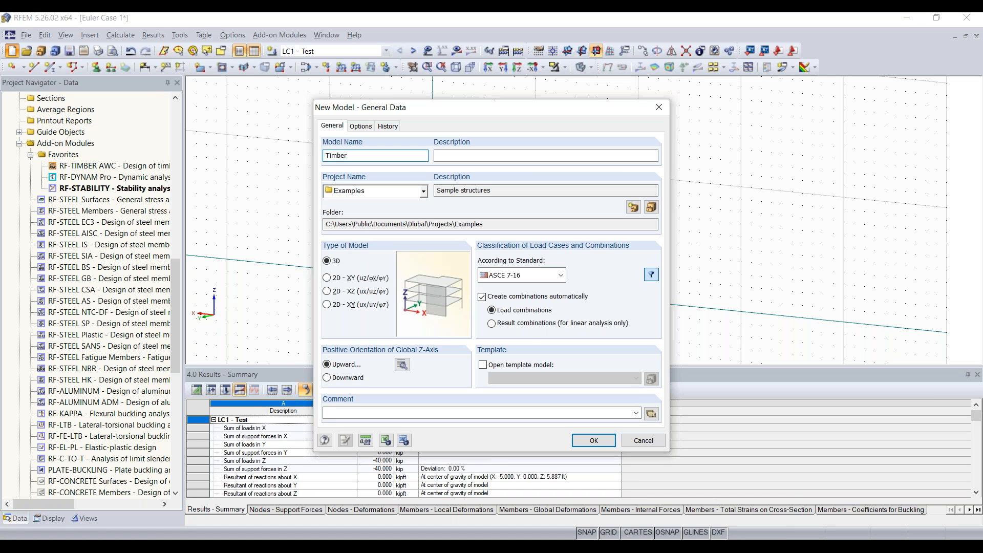
{"action": "type", "text": "Truss Girder 15"}
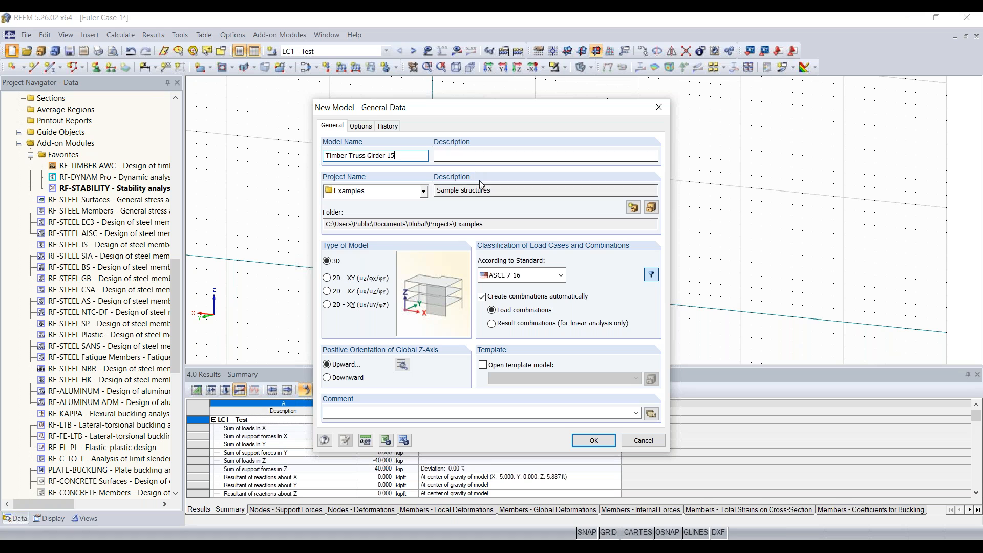
{"action": "left_click", "coordinate": [499, 161]}
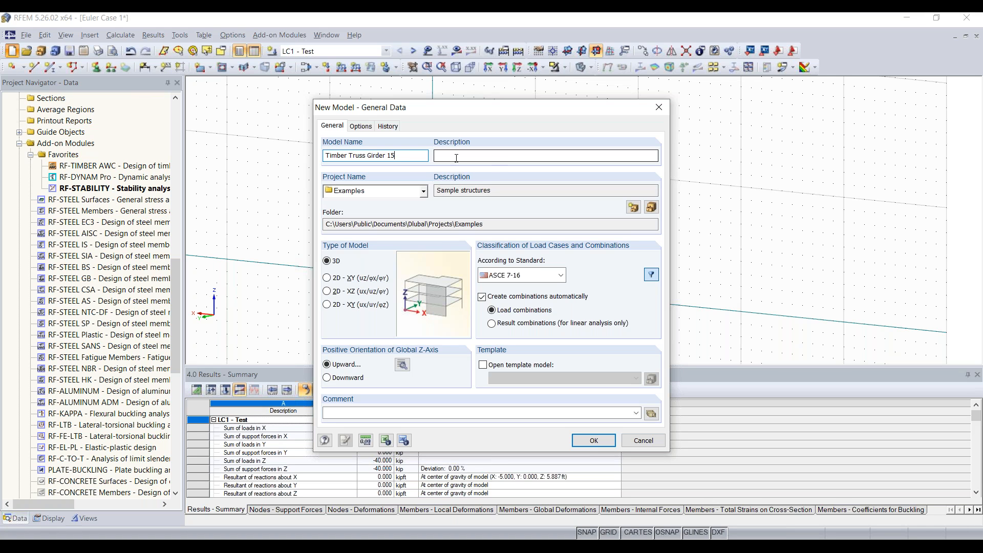
{"action": "left_click", "coordinate": [367, 292]}
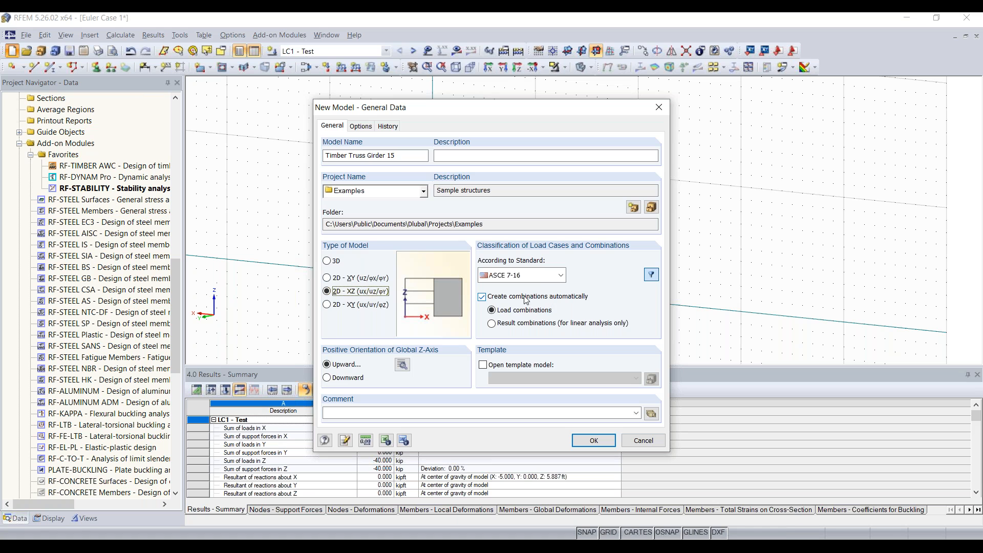
{"action": "left_click", "coordinate": [539, 278]}
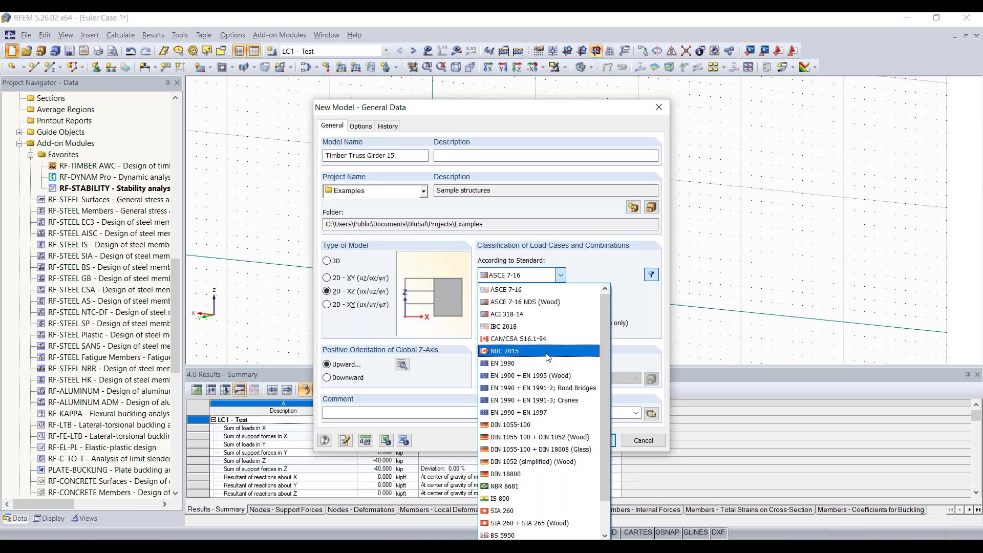
{"action": "left_click", "coordinate": [565, 301]}
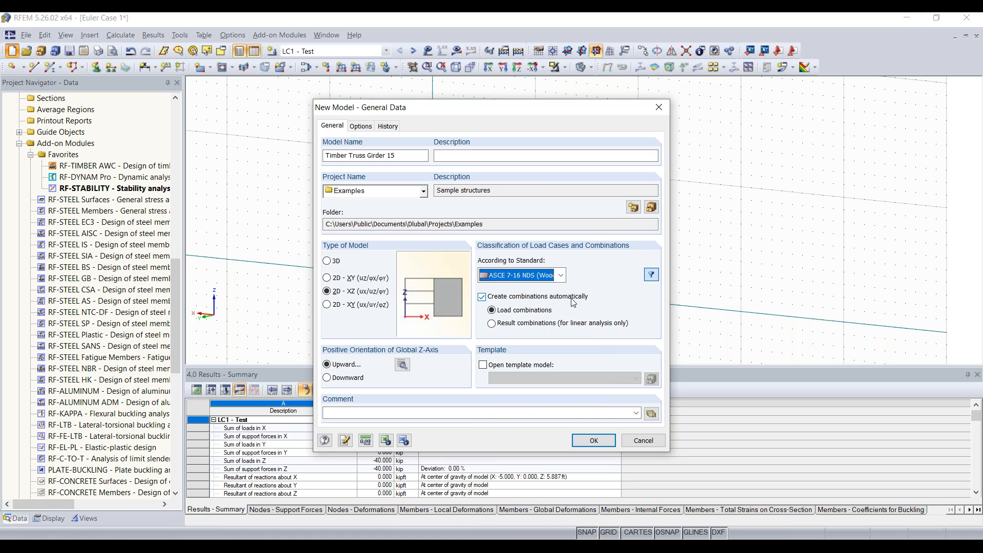
{"action": "left_click", "coordinate": [594, 442]}
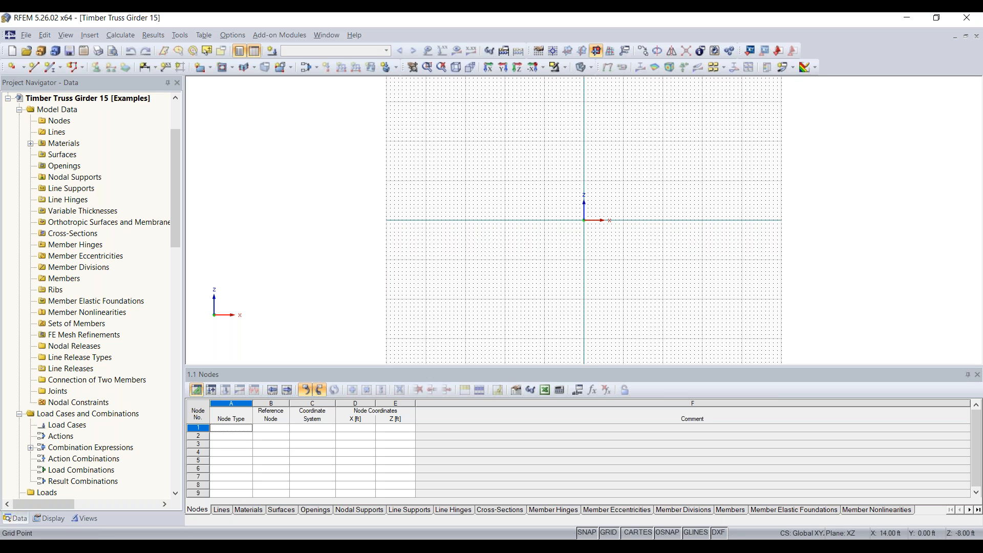
Recentre the empty grid and launch Tools > Generate Model - Members > 2D Truss.
{"action": "scroll", "coordinate": [645, 256], "scroll_direction": "down", "scroll_amount": 5}
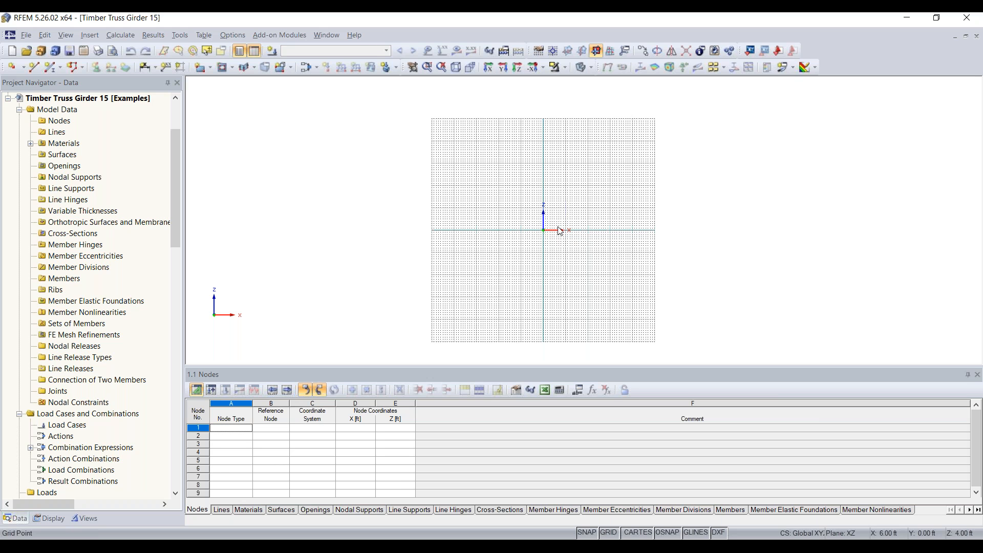
{"action": "scroll", "coordinate": [565, 234], "scroll_direction": "up", "scroll_amount": 3}
{"action": "scroll", "coordinate": [609, 224], "scroll_direction": "up", "scroll_amount": 1}
{"action": "middle_click_drag", "start_coordinate": [608, 222], "coordinate": [466, 245]}
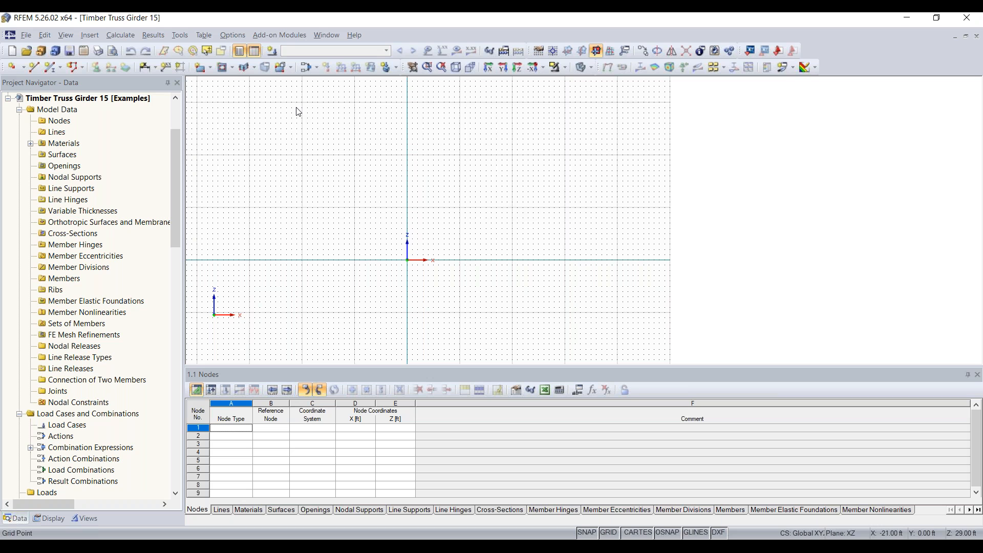
{"action": "left_click", "coordinate": [184, 39]}
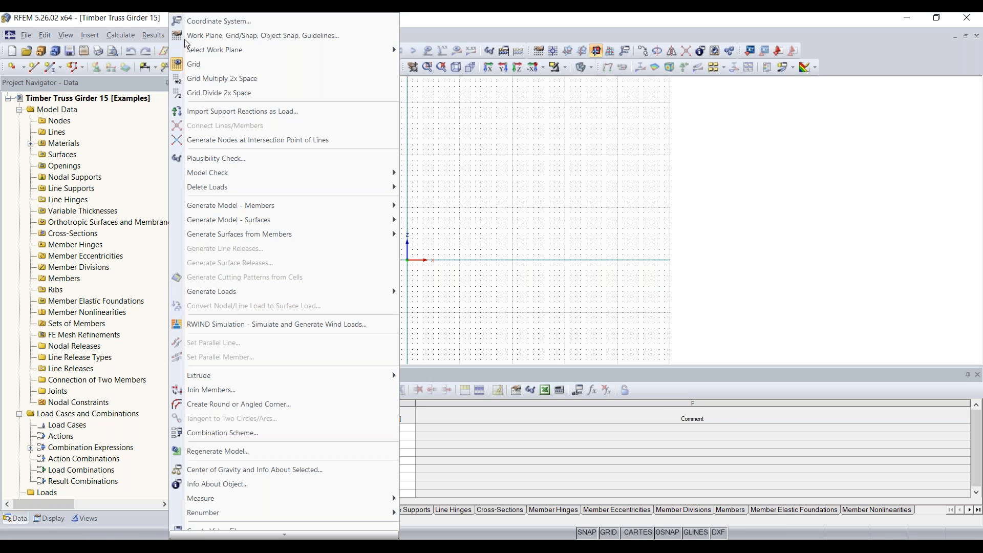
{"action": "mouse_move", "coordinate": [270, 207]}
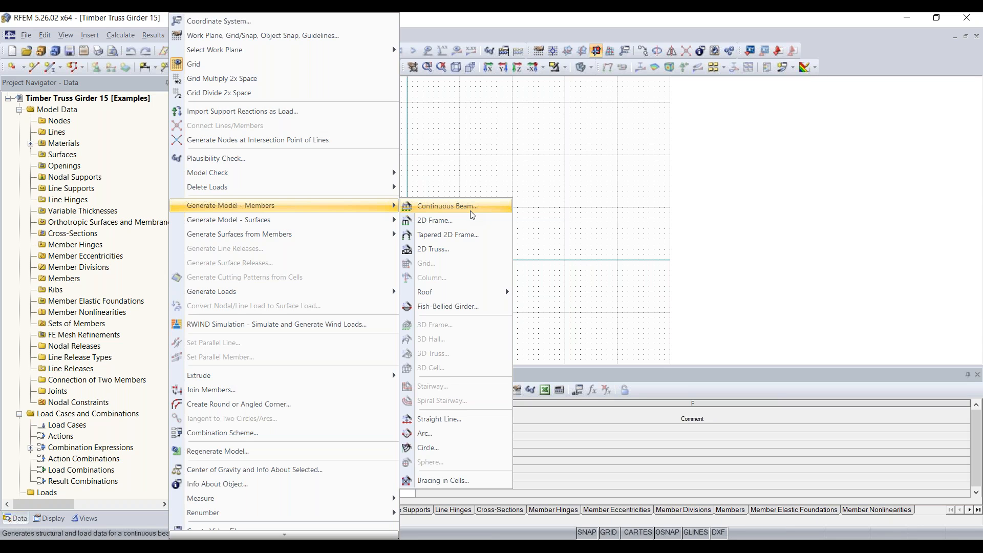
{"action": "left_click", "coordinate": [477, 249]}
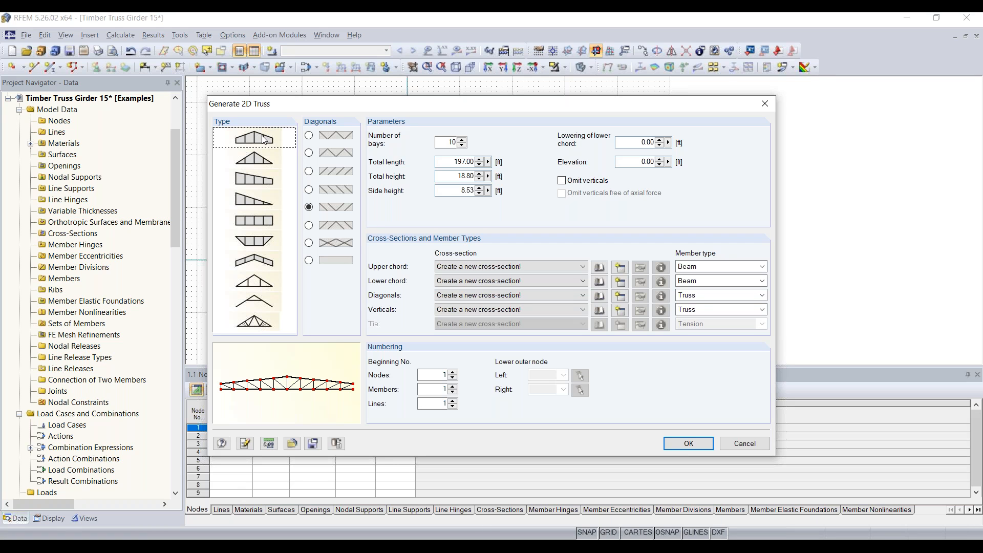
{"action": "left_click", "coordinate": [265, 157]}
{"action": "left_click", "coordinate": [266, 145]}
{"action": "left_click", "coordinate": [309, 207]}
{"action": "double_click", "coordinate": [447, 142]}
{"action": "double_click", "coordinate": [456, 161]}
{"action": "key", "text": "Tab"}
{"action": "key", "text": "Tab"}
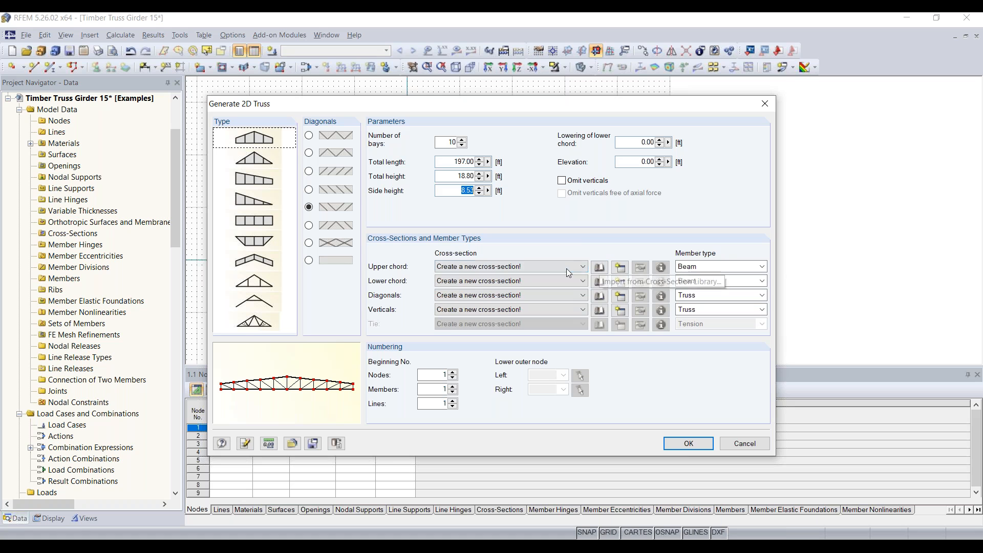
{"action": "left_click", "coordinate": [617, 272]}
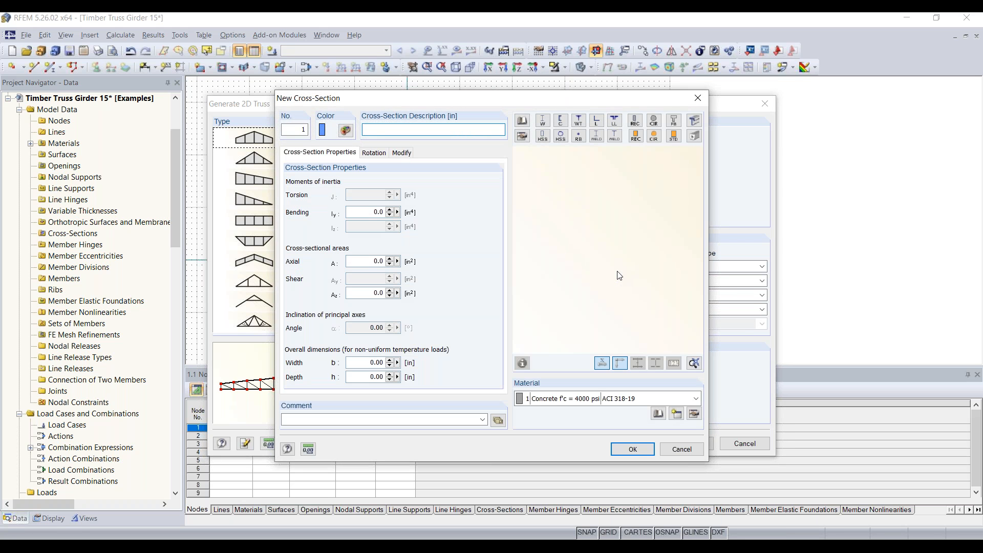
Choose a parametric timber rectangle as the upper chord's new cross-section.
{"action": "left_click", "coordinate": [639, 141]}
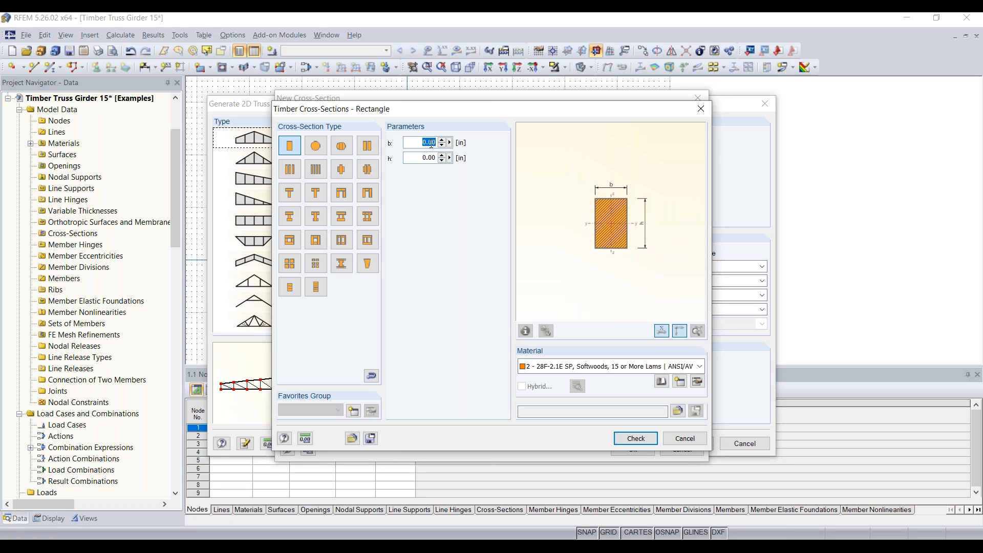
Size the timber rectangle b 9 in by h 20 in and pick 28F-2.1E SP from the Material Library.
{"action": "type", "text": "9"}
{"action": "key", "text": "Tab"}
{"action": "type", "text": "20"}
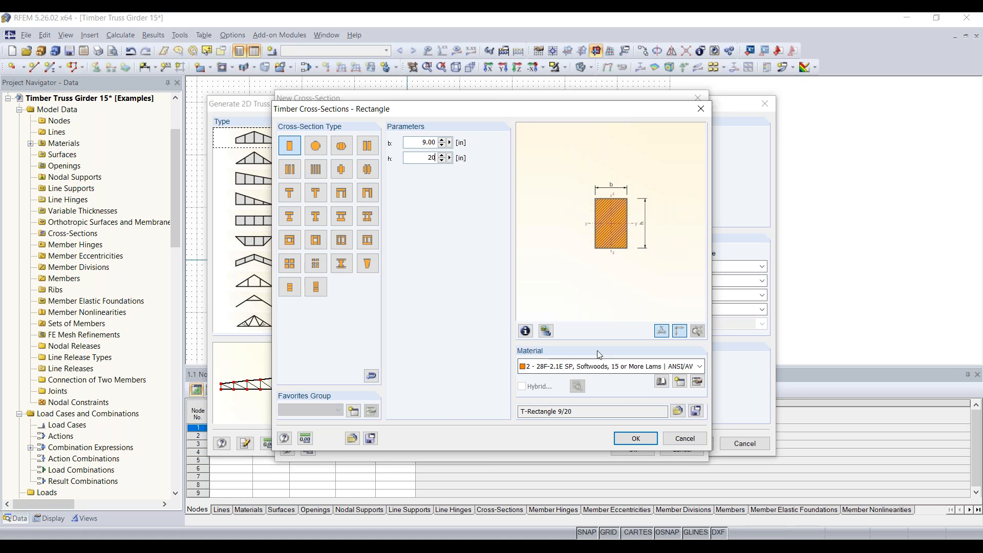
{"action": "left_click", "coordinate": [656, 367]}
{"action": "left_click", "coordinate": [658, 390]}
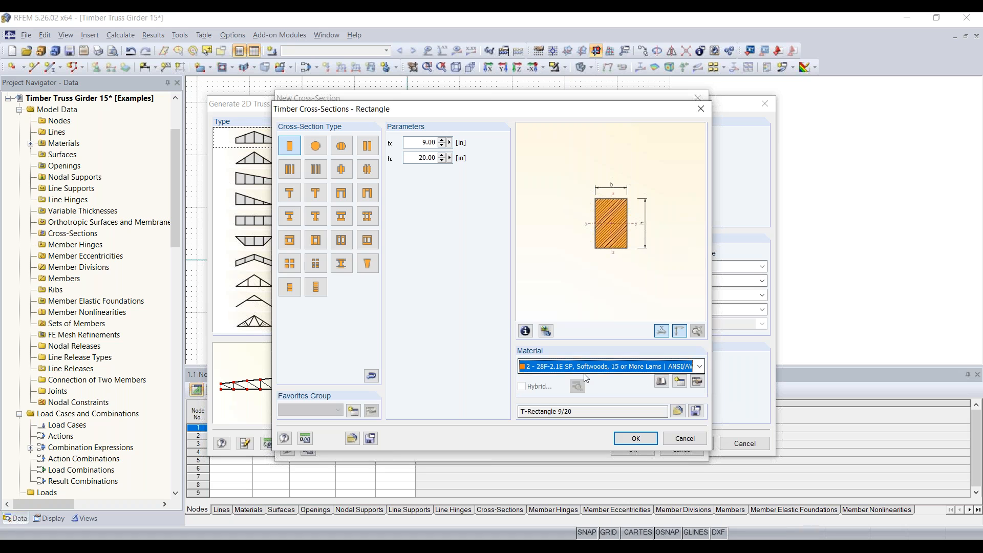
{"action": "left_click", "coordinate": [664, 383]}
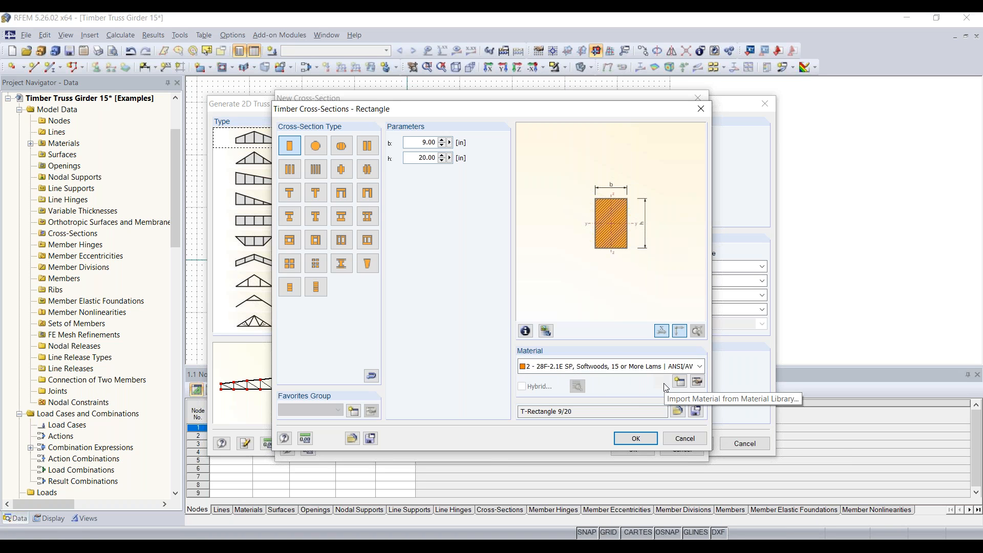
{"action": "left_click", "coordinate": [664, 384]}
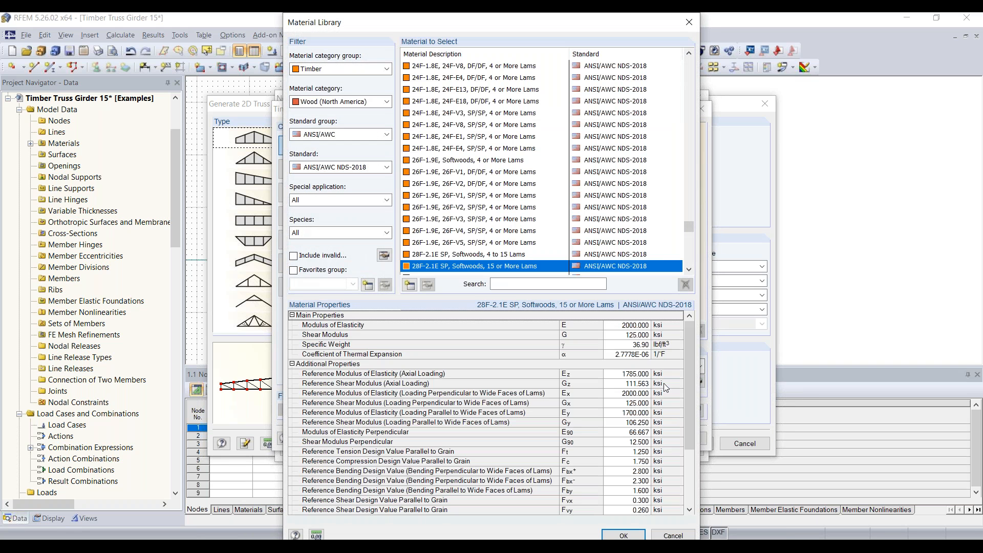
Accept 28F-2.1E SP and T-Rectangle 9/20 as section 1 for chords, diagonals and verticals.
{"action": "scroll", "coordinate": [496, 269], "scroll_direction": "down", "scroll_amount": 2}
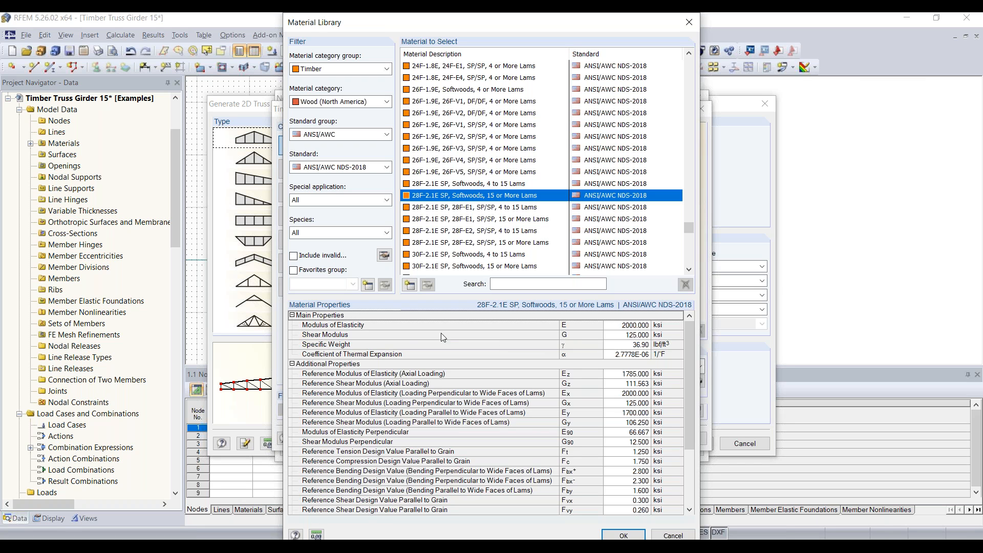
{"action": "scroll", "coordinate": [447, 404], "scroll_direction": "down", "scroll_amount": 3}
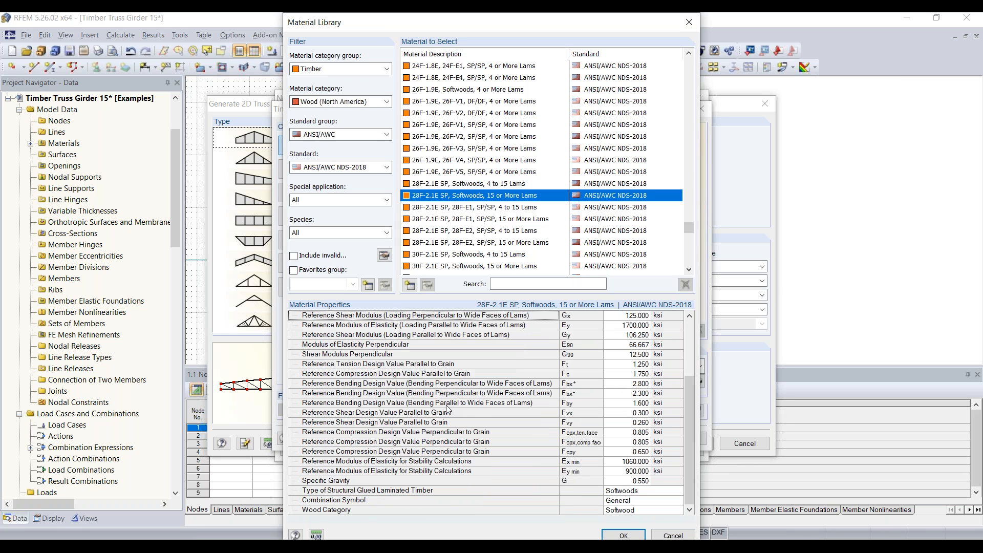
{"action": "scroll", "coordinate": [468, 400], "scroll_direction": "up", "scroll_amount": 3}
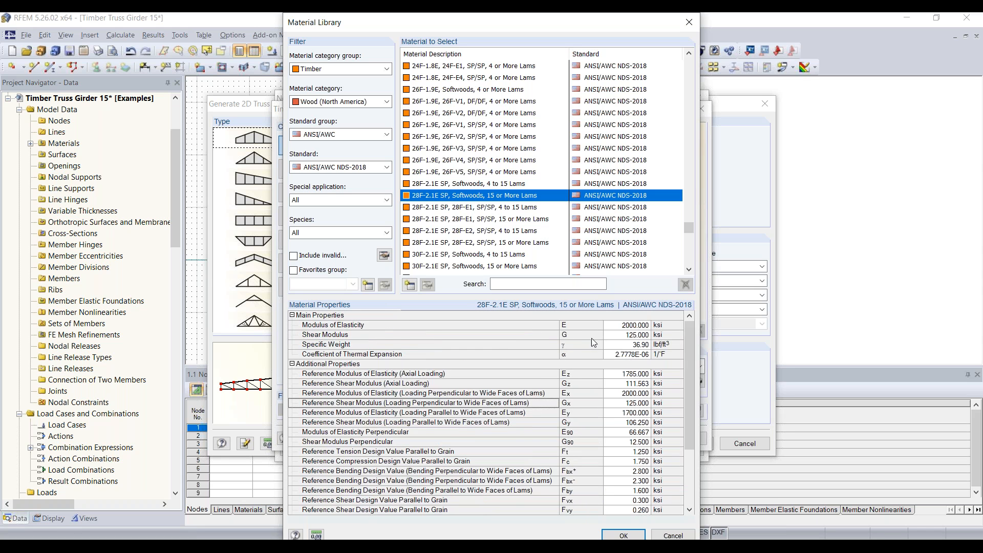
{"action": "scroll", "coordinate": [527, 353], "scroll_direction": "down", "scroll_amount": 3}
{"action": "left_click", "coordinate": [623, 535]}
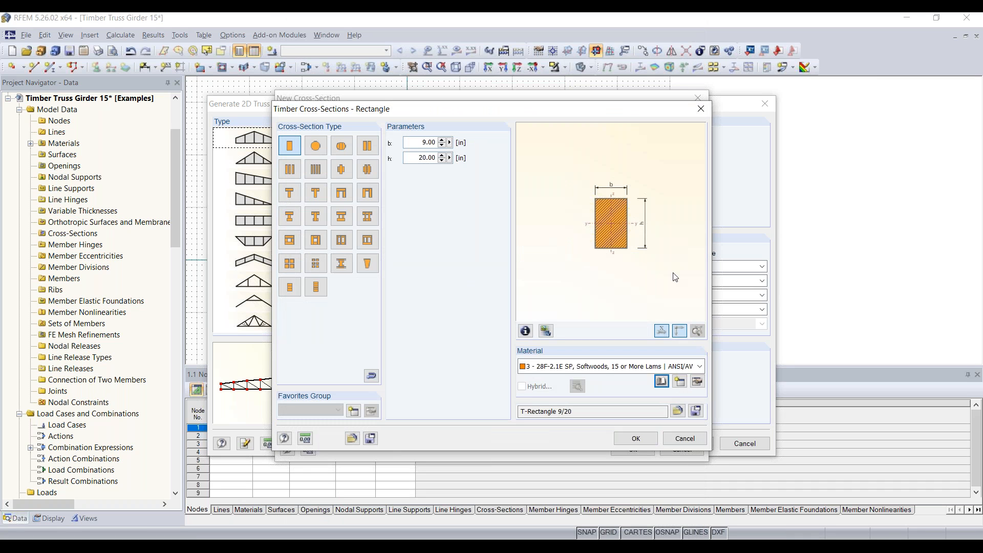
{"action": "left_click", "coordinate": [637, 438]}
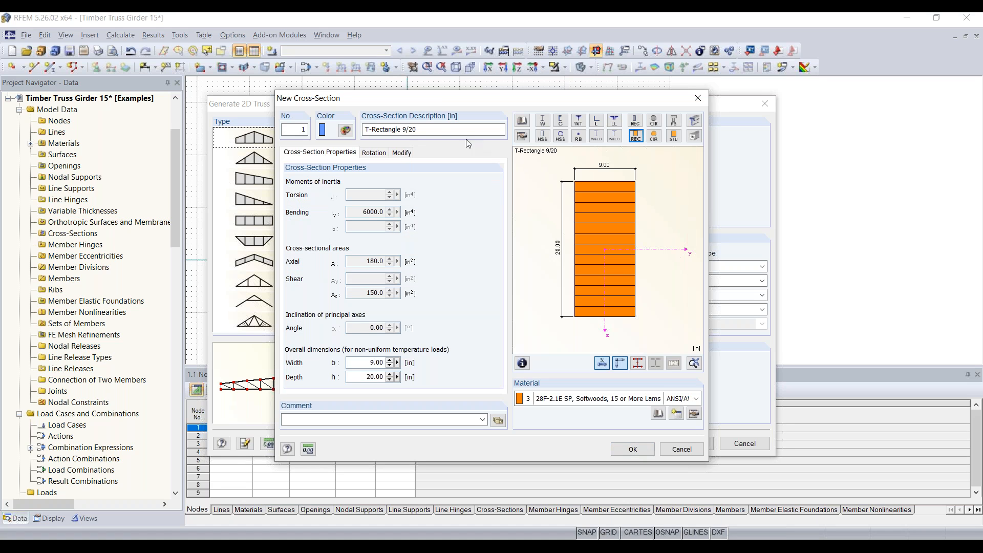
{"action": "double_click", "coordinate": [440, 130]}
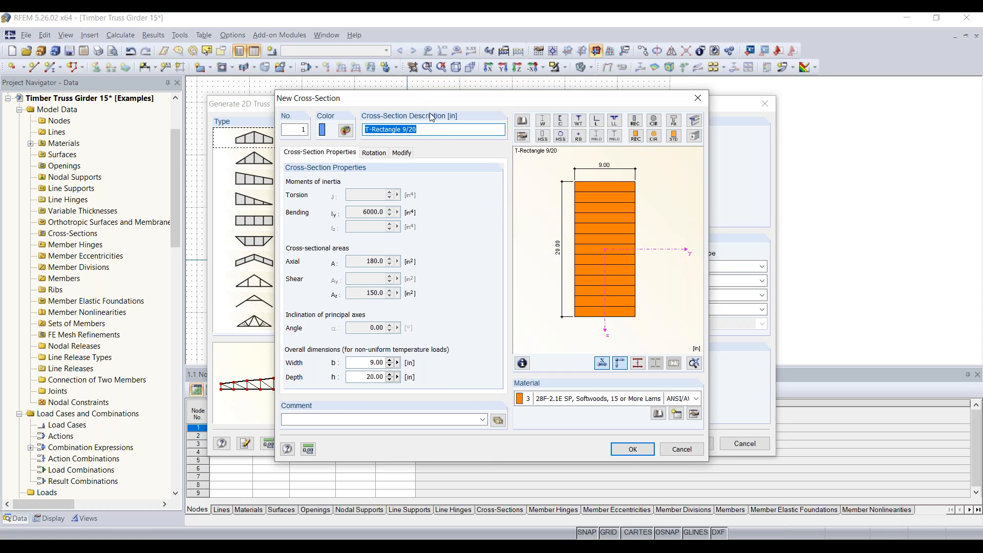
{"action": "left_click", "coordinate": [629, 451]}
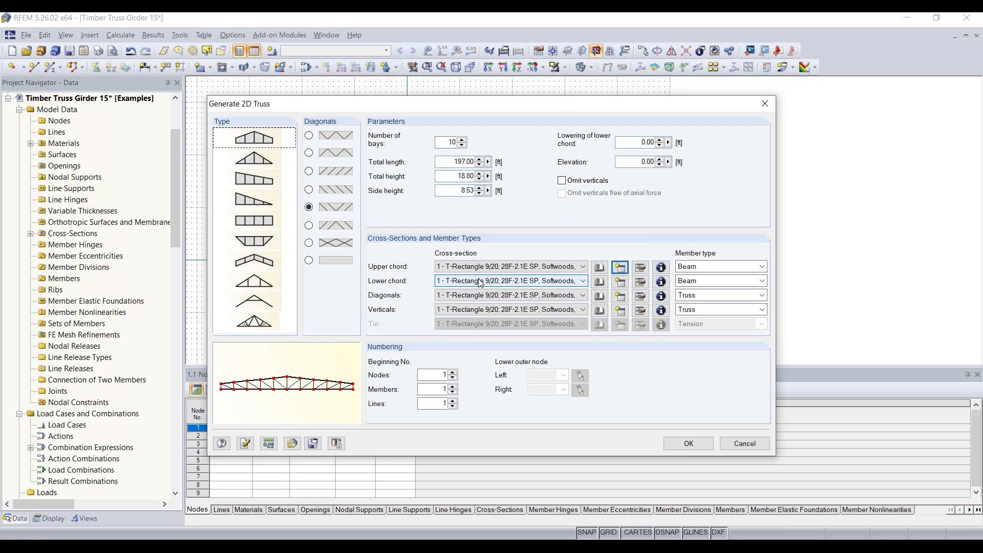
Add section 2, T-Rectangle 9/22 in 28F-2.1E SP, for the lower chord.
{"action": "left_click", "coordinate": [619, 281]}
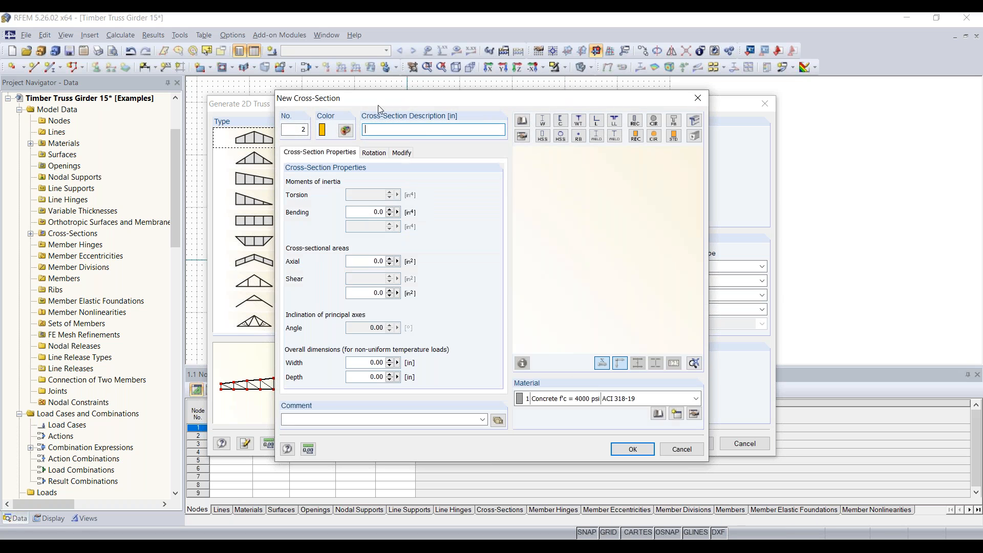
{"action": "type", "text": "T-Rectangle 9/20"}
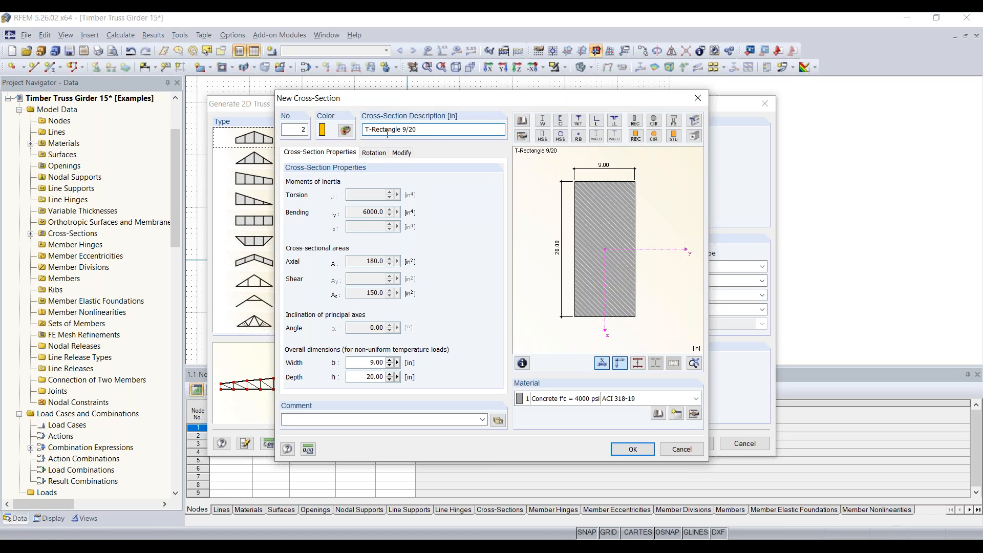
{"action": "left_click", "coordinate": [585, 400]}
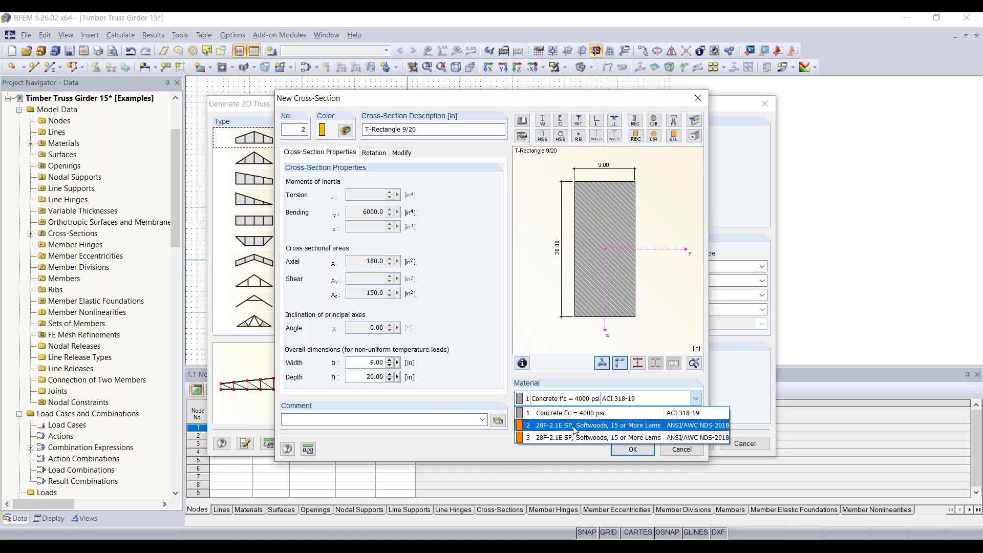
{"action": "left_click", "coordinate": [573, 426]}
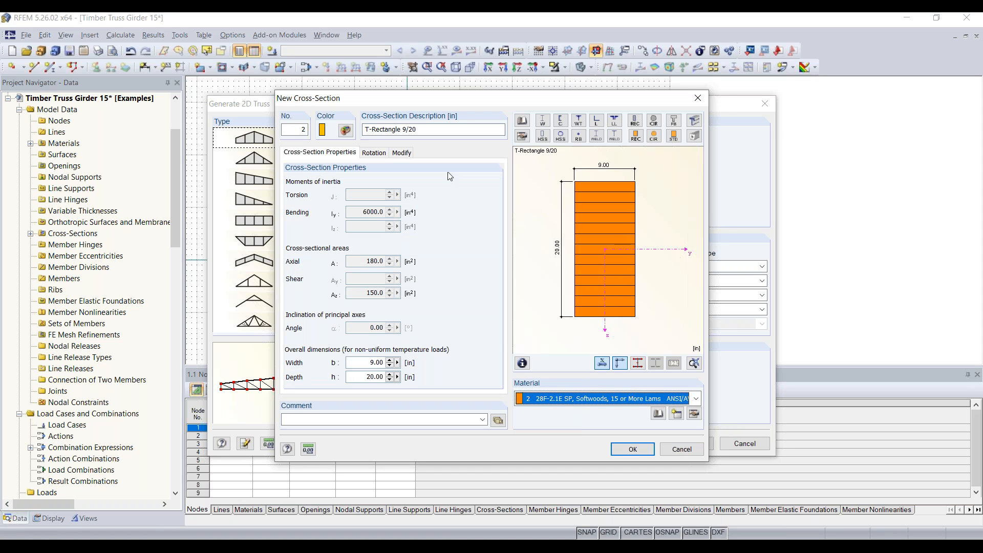
{"action": "left_click", "coordinate": [415, 126]}
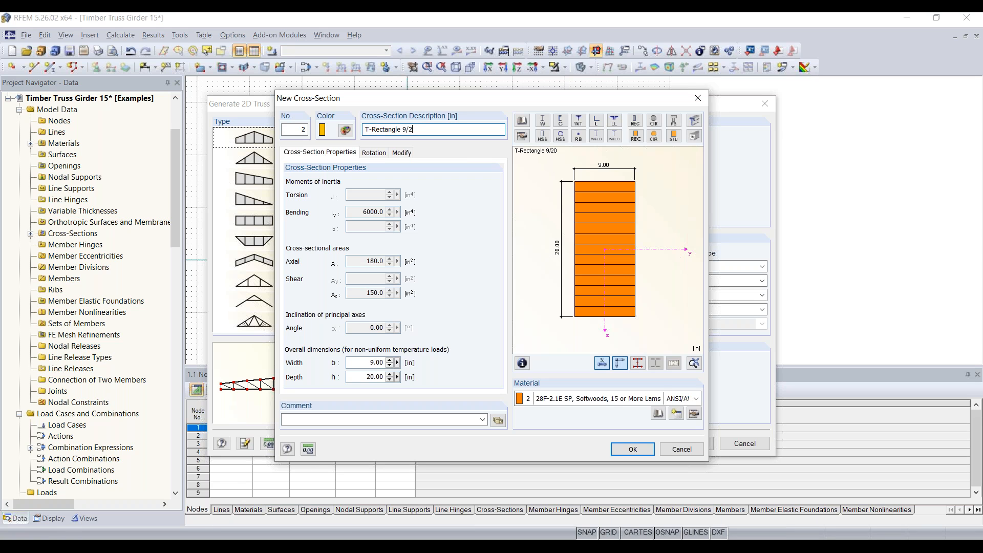
{"action": "key", "text": "BackSpace"}
{"action": "type", "text": "2"}
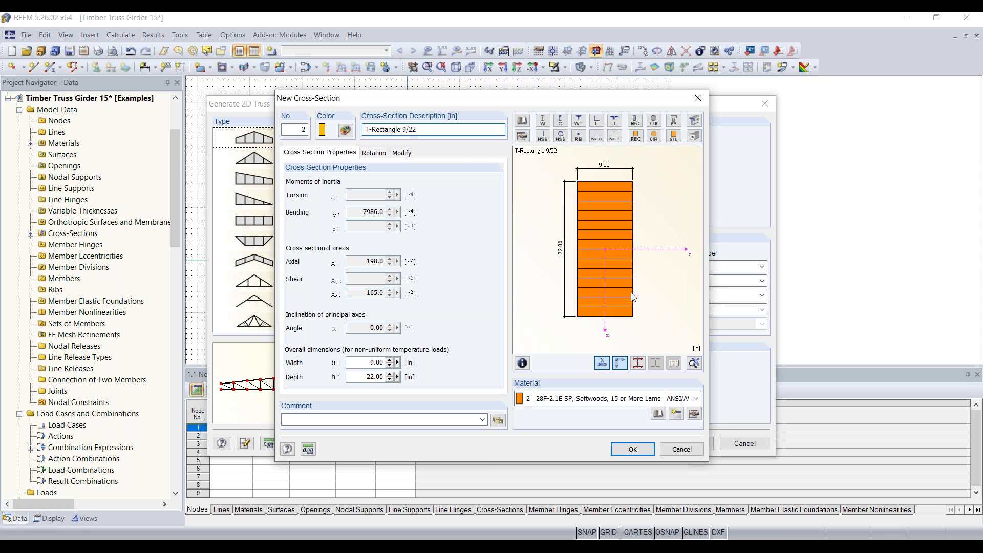
{"action": "left_click", "coordinate": [647, 455]}
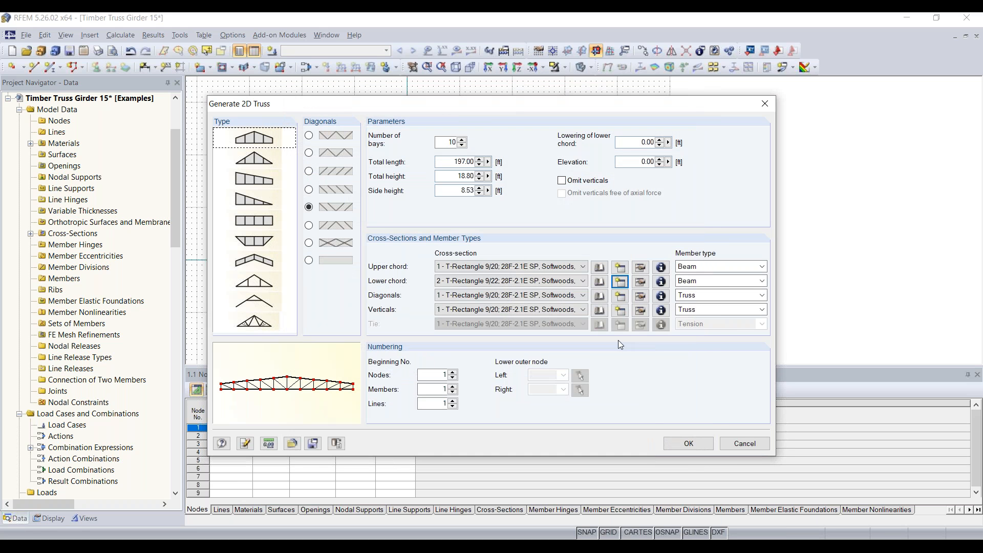
Add section 3, T-Rectangle 8/8 in 28F-2.1E SP, for the diagonals.
{"action": "left_click", "coordinate": [620, 296]}
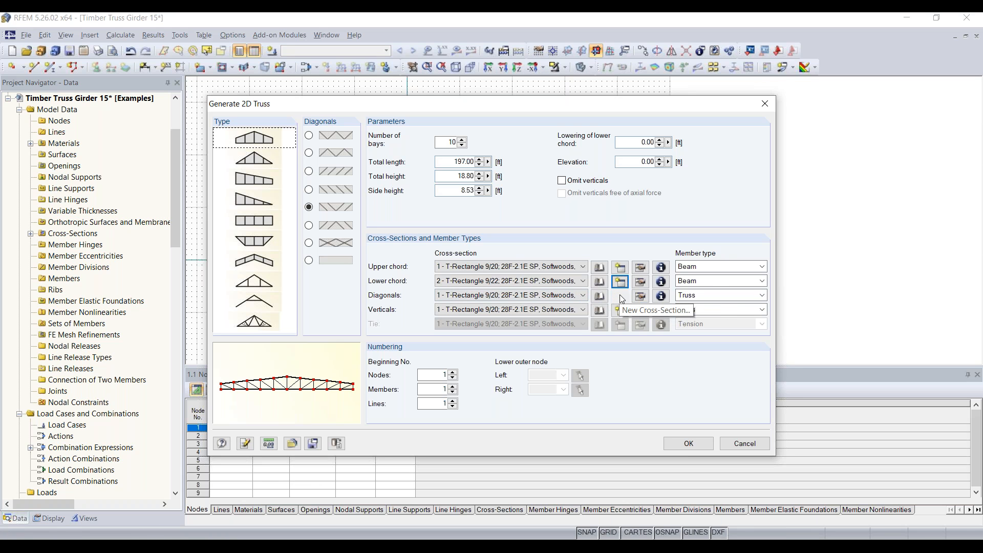
{"action": "left_click", "coordinate": [620, 297]}
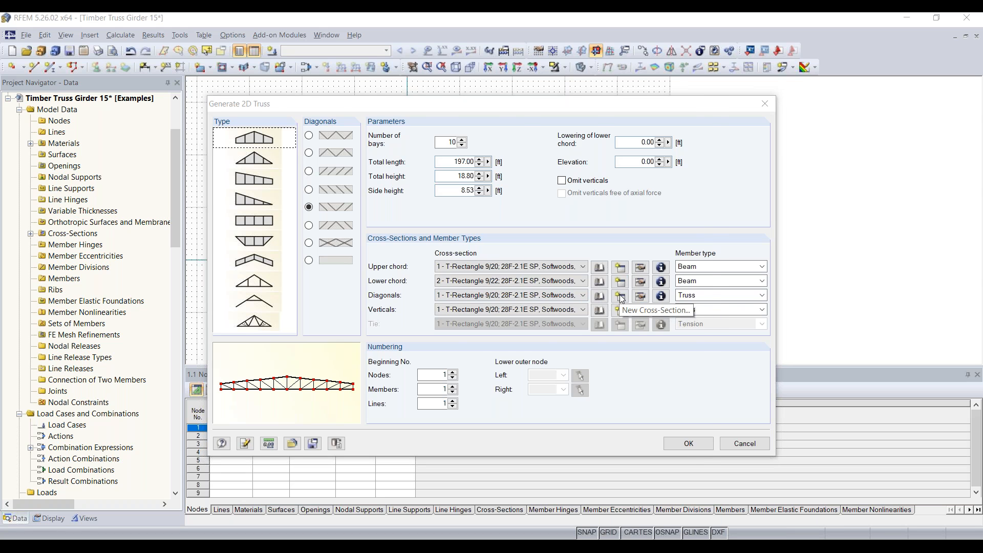
{"action": "type", "text": "T-Rectangle 9/20"}
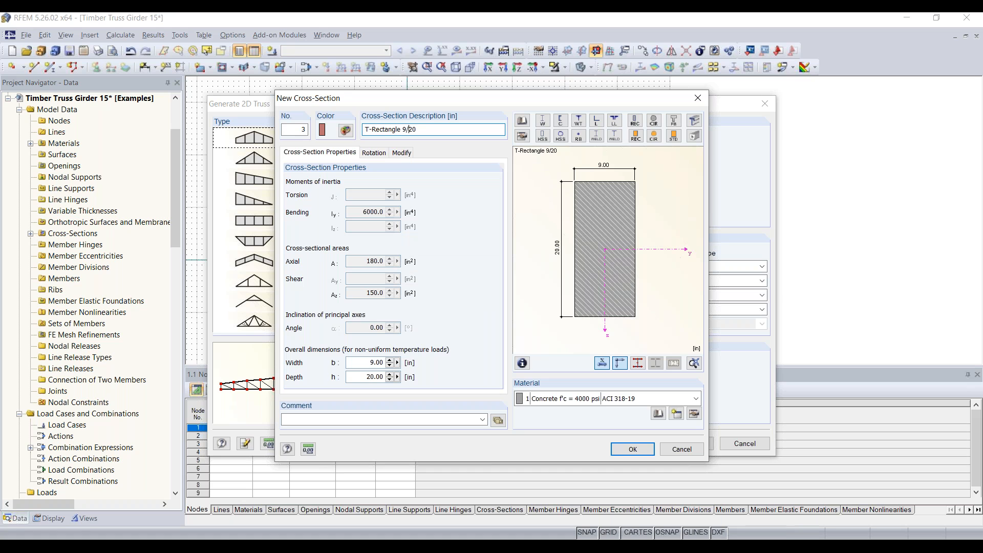
{"action": "key", "text": "BackSpace"}
{"action": "type", "text": "8"}
{"action": "key", "text": "BackSpace"}
{"action": "key", "text": "BackSpace"}
{"action": "type", "text": "/"}
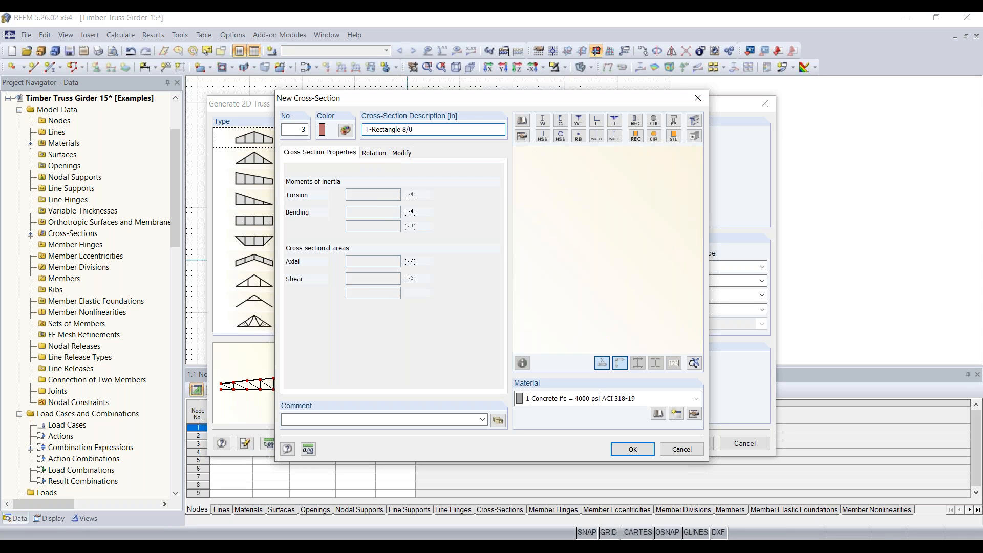
{"action": "key", "text": "BackSpace"}
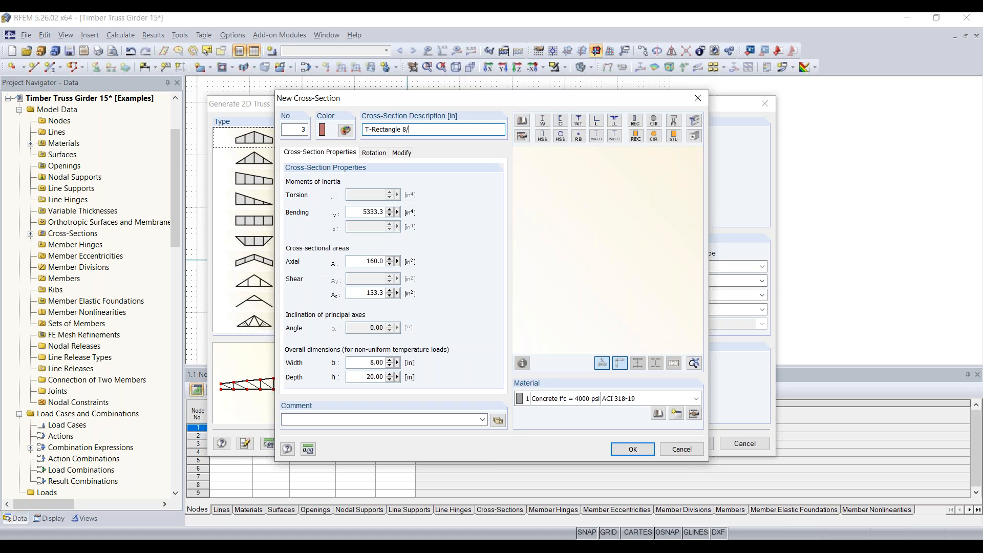
{"action": "type", "text": "8"}
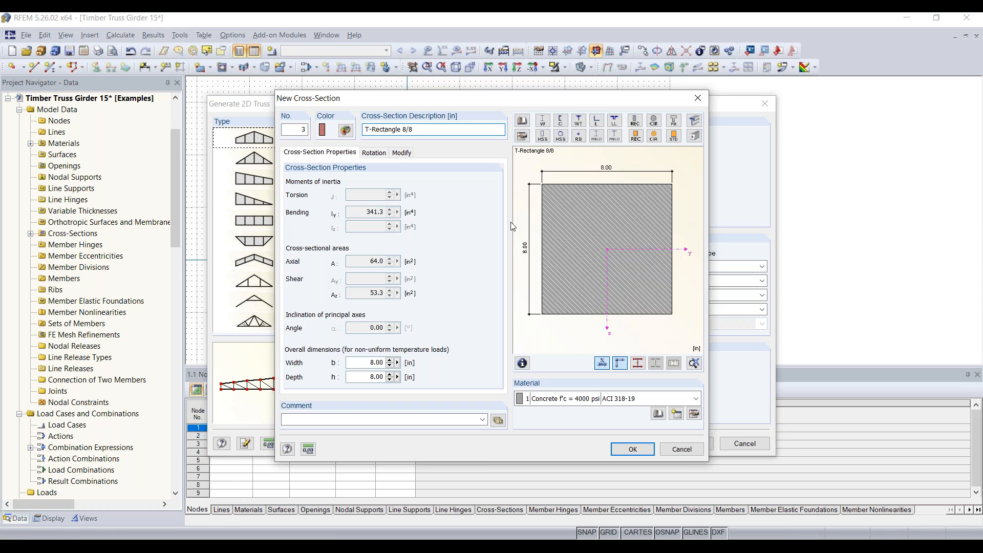
{"action": "left_click", "coordinate": [646, 399]}
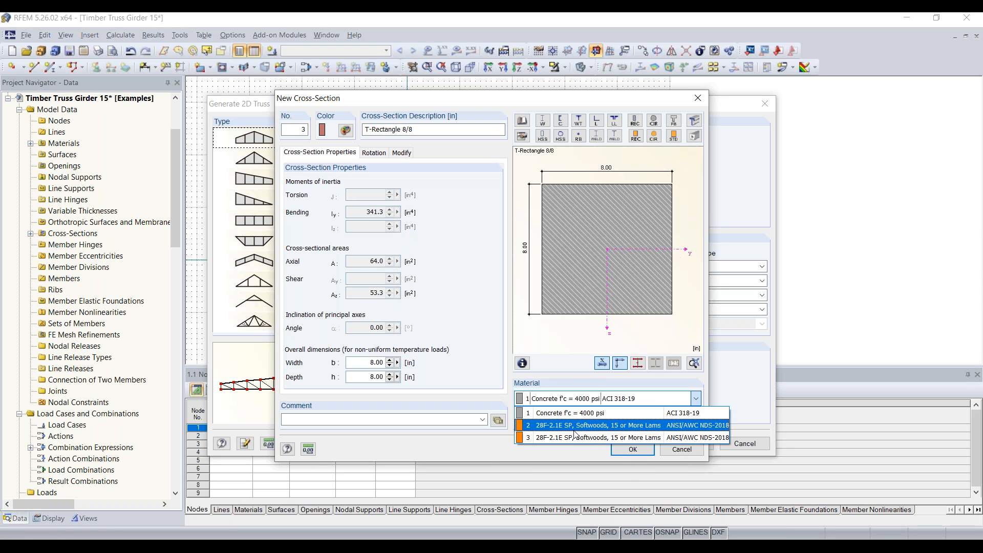
{"action": "left_click", "coordinate": [574, 429]}
{"action": "left_click", "coordinate": [632, 449]}
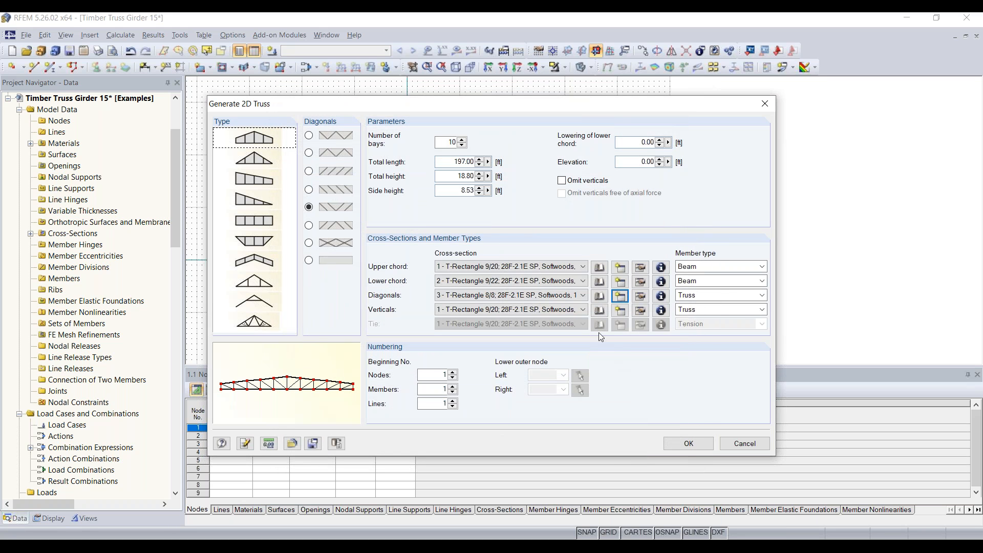
Add section 4, T-Rectangle 8/4 in 28F-2.1E SP, for the verticals.
{"action": "left_click", "coordinate": [621, 310]}
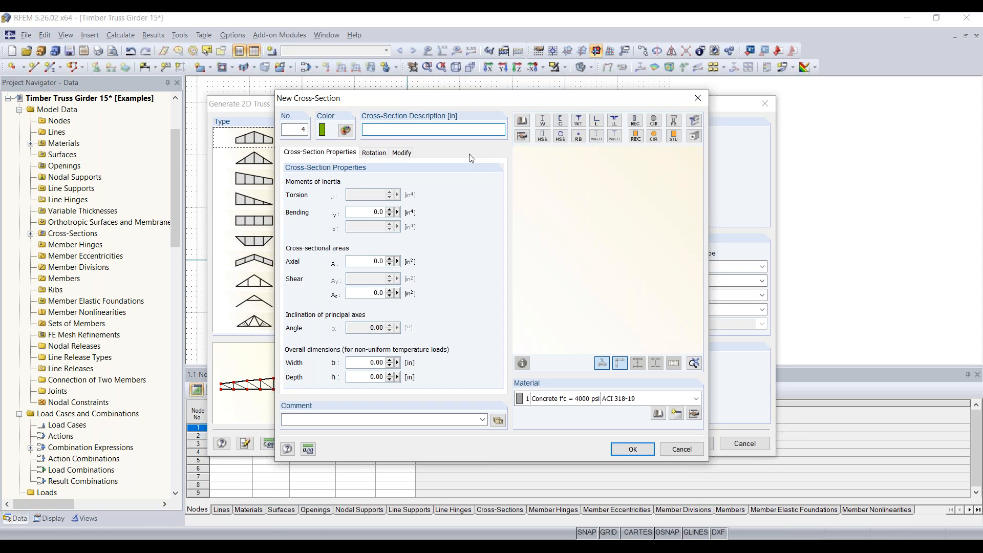
{"action": "type", "text": "T-Rectangle 9/20"}
{"action": "key", "text": "BackSpace"}
{"action": "key", "text": "BackSpace"}
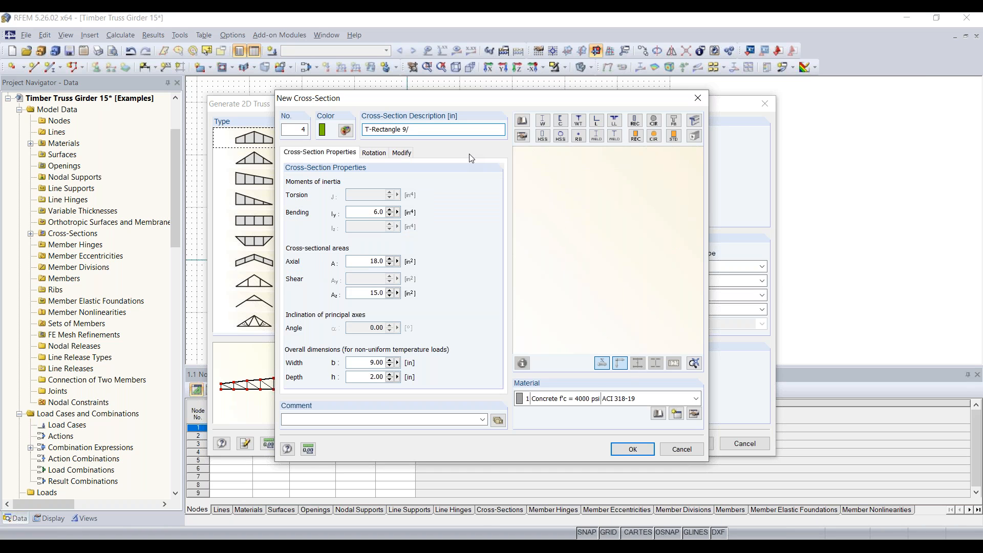
{"action": "type", "text": "8"}
{"action": "key", "text": "BackSpace"}
{"action": "type", "text": "4"}
{"action": "key", "text": "BackSpace"}
{"action": "type", "text": "8"}
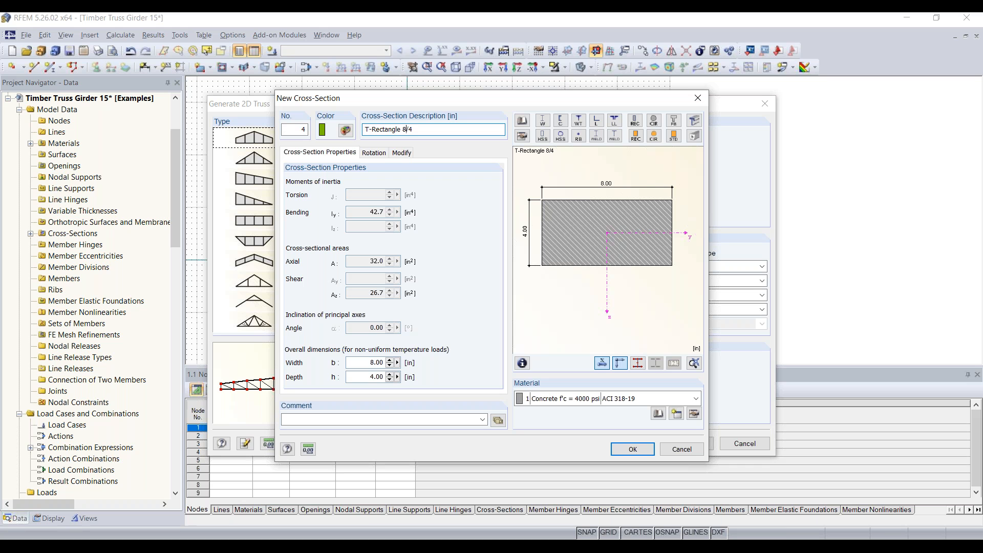
{"action": "left_click", "coordinate": [584, 398]}
{"action": "left_click", "coordinate": [602, 415]}
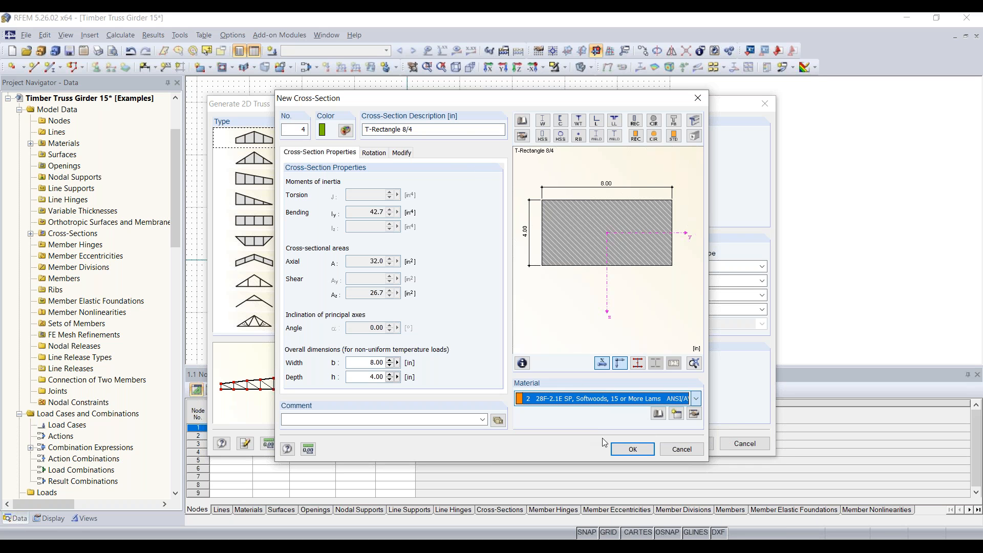
{"action": "left_click", "coordinate": [632, 448]}
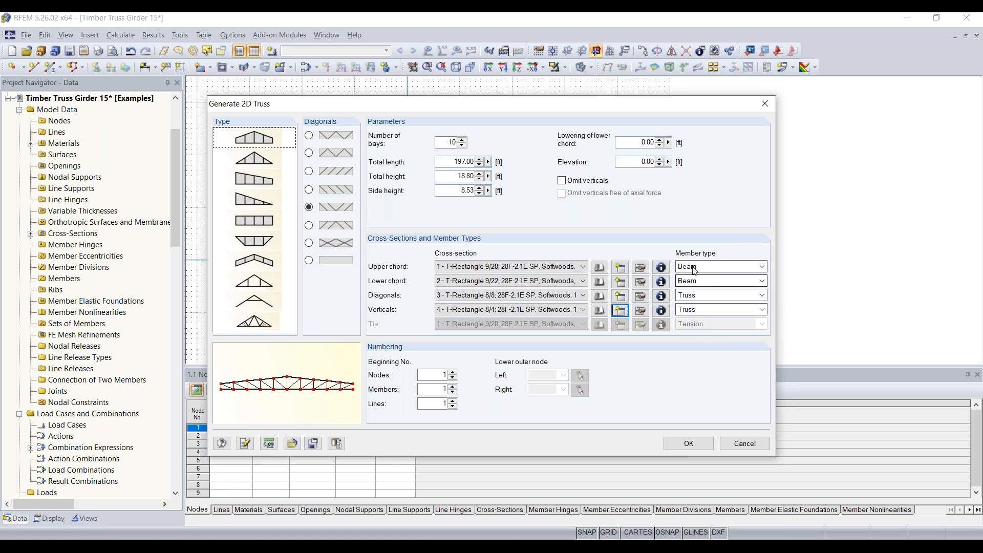
{"action": "left_click", "coordinate": [711, 266]}
{"action": "left_click", "coordinate": [710, 266]}
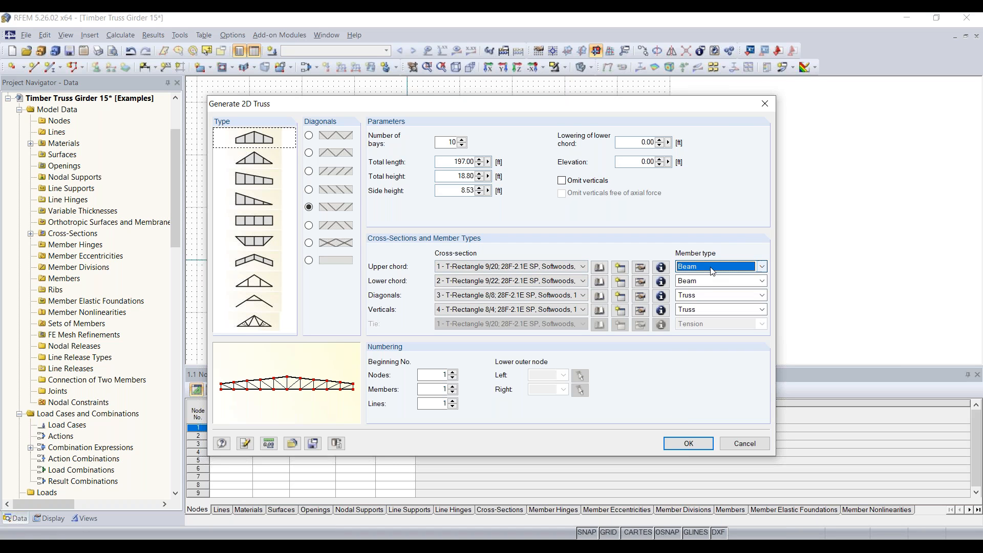
{"action": "left_click", "coordinate": [709, 297]}
{"action": "left_click", "coordinate": [709, 296]}
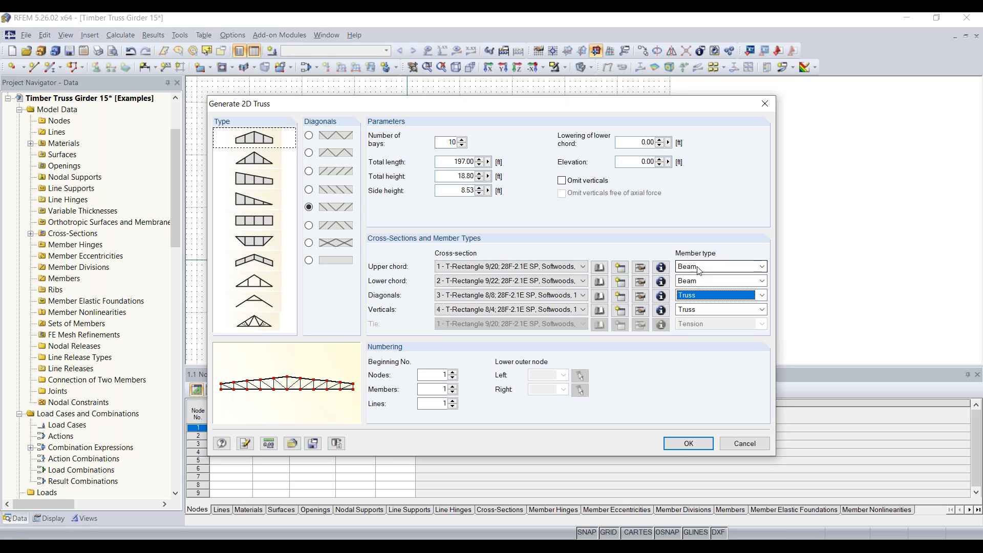
{"action": "left_click", "coordinate": [696, 301]}
{"action": "left_click", "coordinate": [687, 335]}
Generate the 10-bay truss girder, centre it in view, and expand Cross-Sections in the navigator.
{"action": "left_click", "coordinate": [691, 442]}
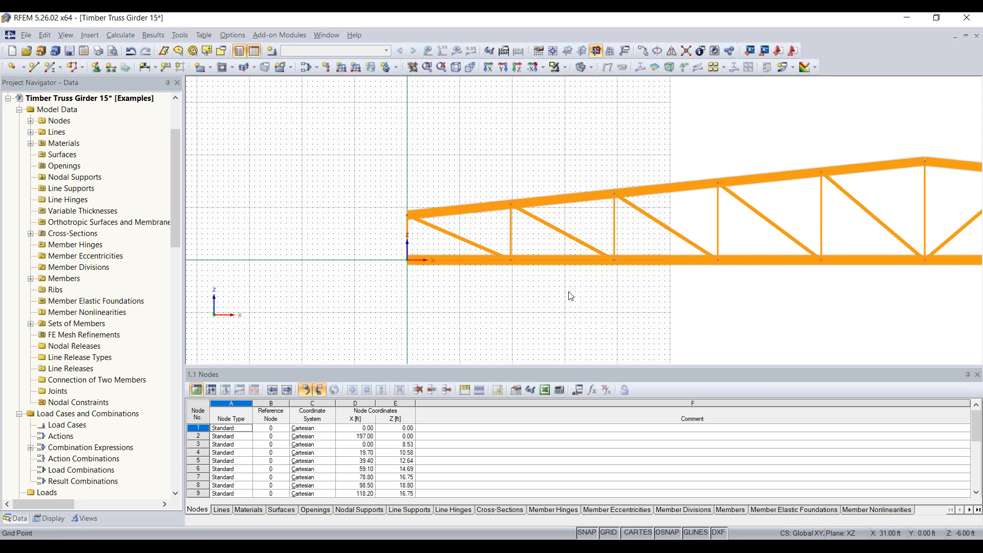
{"action": "scroll", "coordinate": [569, 292], "scroll_direction": "down", "scroll_amount": 5}
{"action": "middle_click_drag", "start_coordinate": [723, 312], "coordinate": [480, 281]}
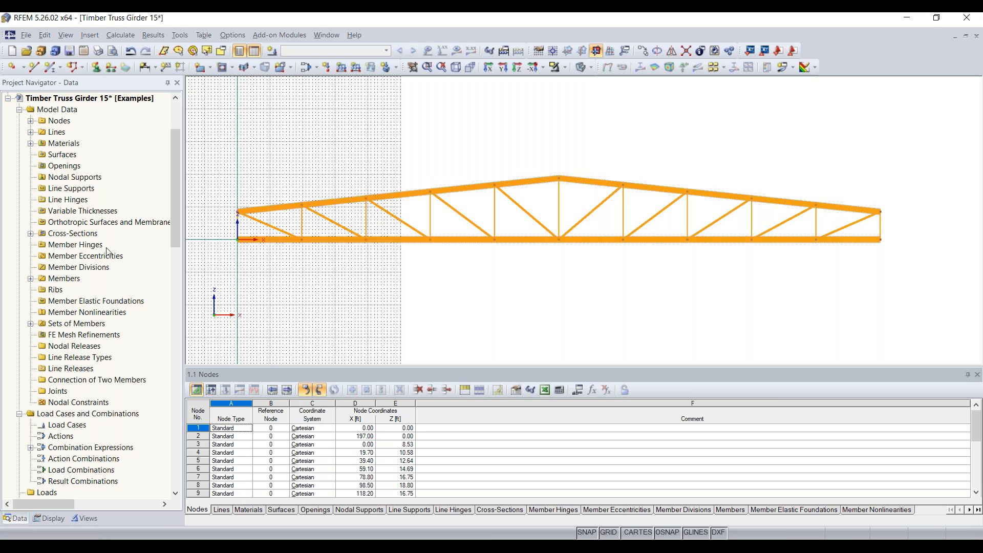
{"action": "left_click", "coordinate": [31, 235]}
Change the verticals' cross-section 4 description from T-Rectangle 8/4 to 8/6.
{"action": "left_click", "coordinate": [146, 281]}
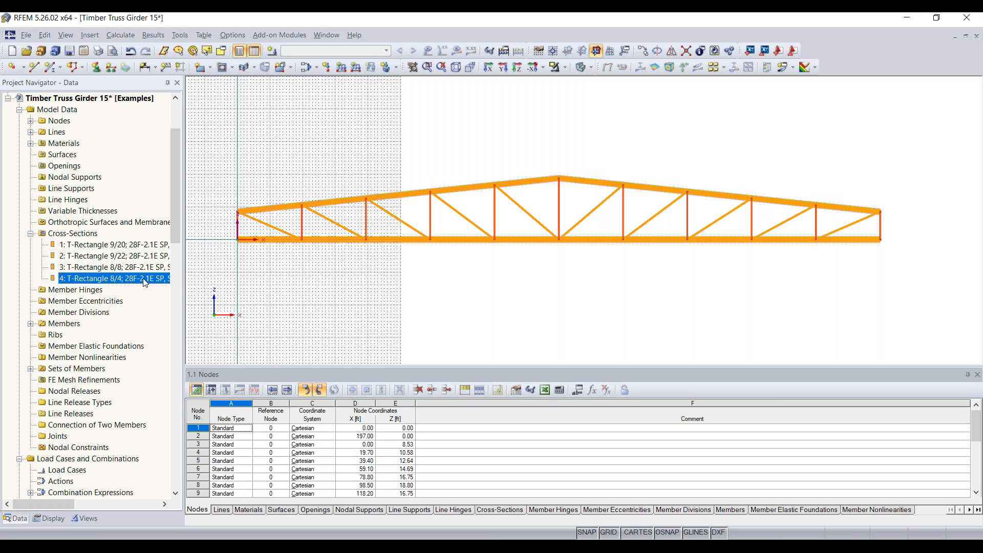
{"action": "key", "text": "alt+Tab"}
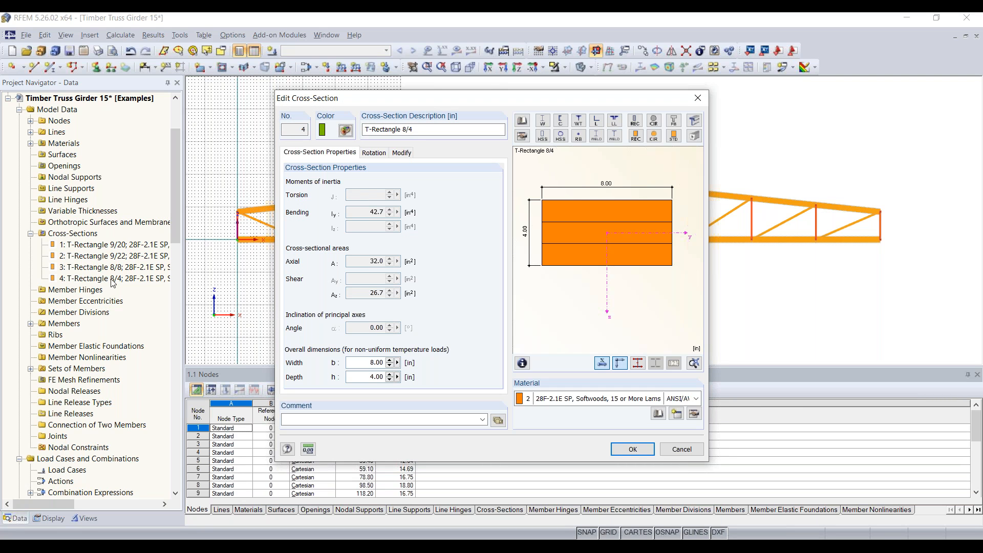
{"action": "left_click", "coordinate": [422, 130]}
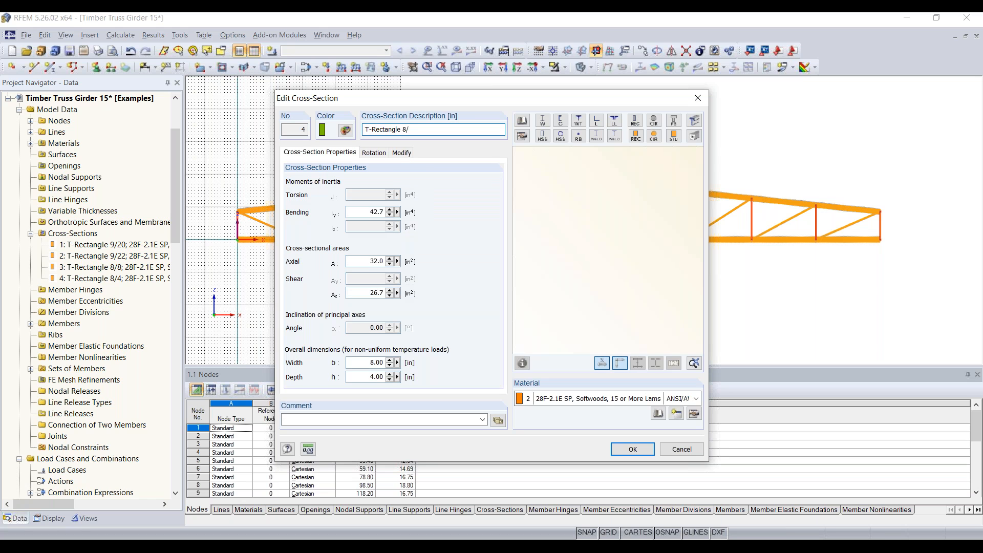
{"action": "type", "text": "6"}
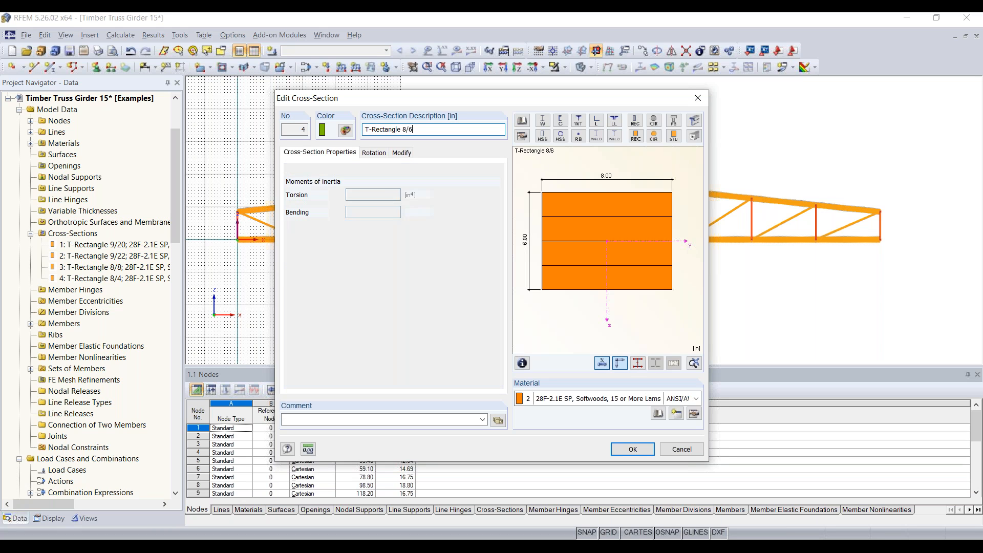
{"action": "left_click", "coordinate": [632, 449]}
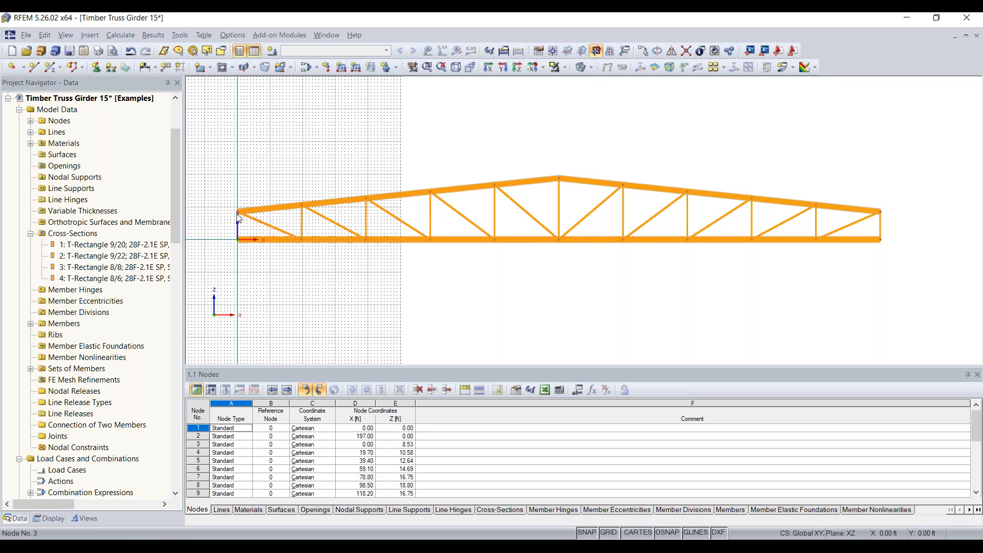
Delete the right-end vertical, the last bottom-chord member and the leftover lines and end node.
{"action": "scroll", "coordinate": [243, 233], "scroll_direction": "up", "scroll_amount": 3}
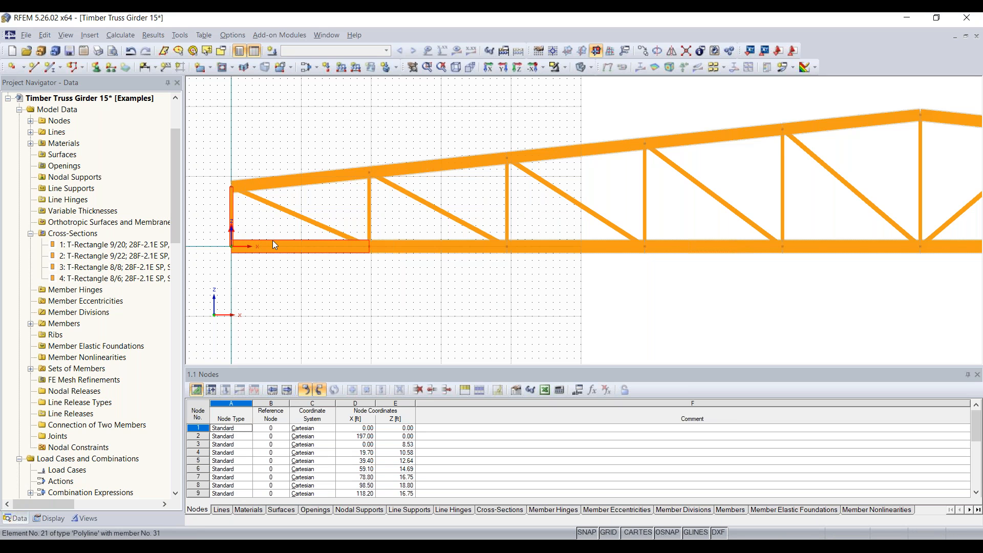
{"action": "scroll", "coordinate": [274, 243], "scroll_direction": "down", "scroll_amount": 4}
{"action": "middle_click_drag", "start_coordinate": [694, 275], "coordinate": [416, 278]}
{"action": "scroll", "coordinate": [678, 254], "scroll_direction": "up", "scroll_amount": 2}
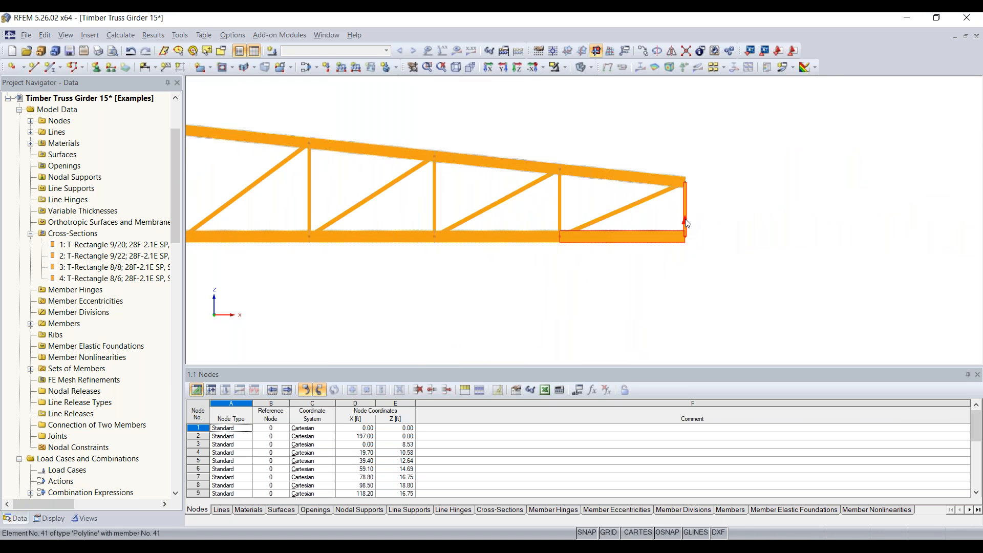
{"action": "key", "text": "Delete"}
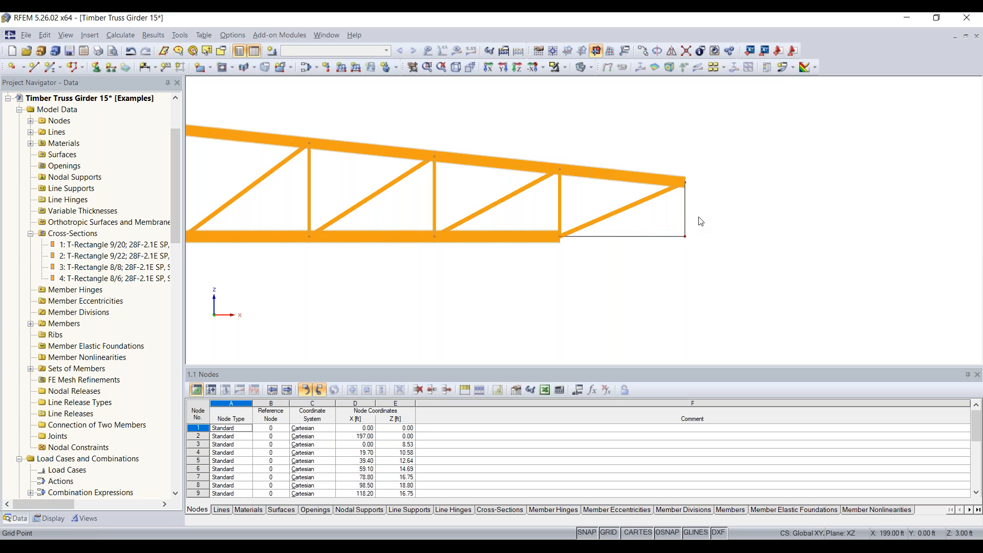
{"action": "key", "text": "Delete"}
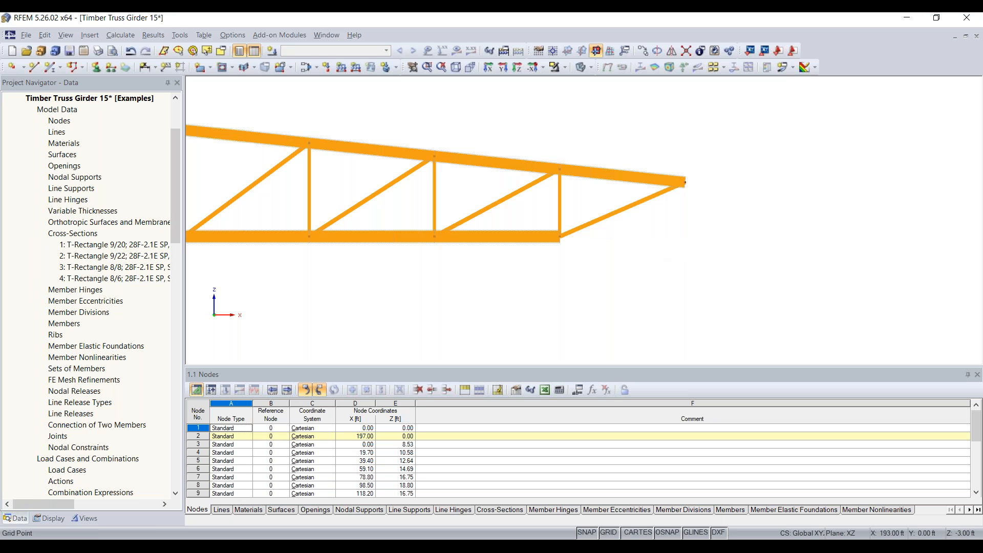
{"action": "key", "text": "Delete"}
Delete node 1 at the truss's left end and bring the right end back into view.
{"action": "scroll", "coordinate": [517, 281], "scroll_direction": "down", "scroll_amount": 4}
{"action": "middle_click_drag", "start_coordinate": [438, 279], "coordinate": [680, 279]}
{"action": "scroll", "coordinate": [424, 276], "scroll_direction": "up", "scroll_amount": 1}
{"action": "scroll", "coordinate": [424, 280], "scroll_direction": "up", "scroll_amount": 2}
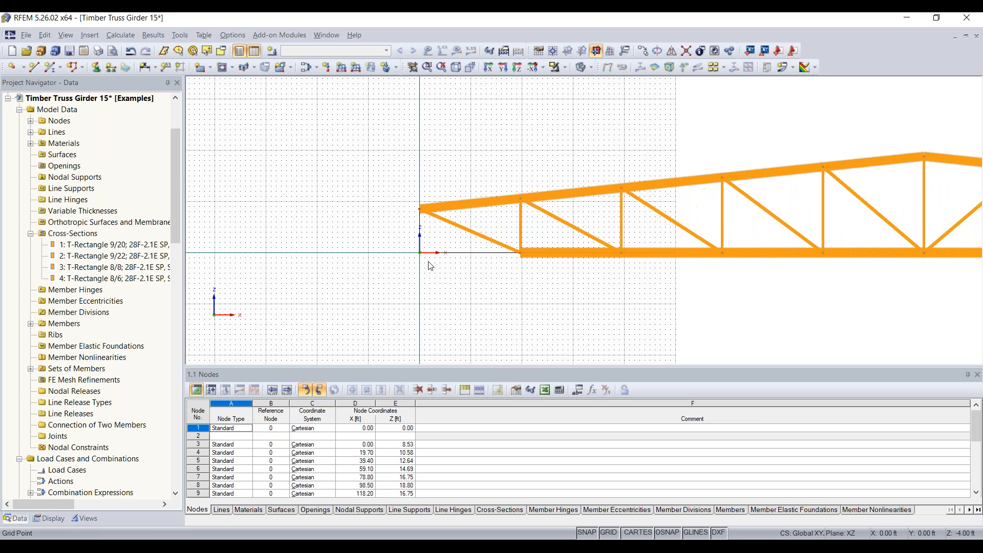
{"action": "key", "text": "Delete"}
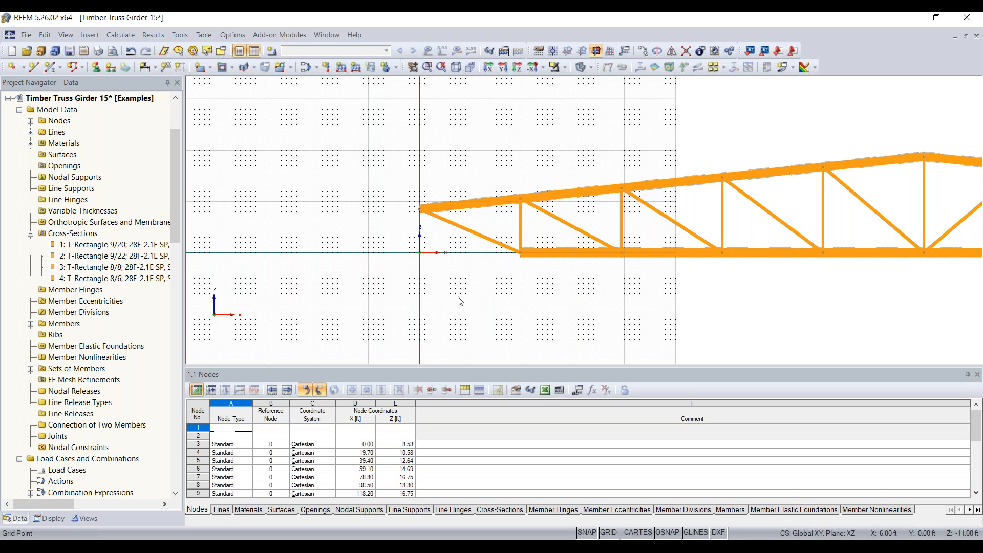
{"action": "scroll", "coordinate": [467, 272], "scroll_direction": "down", "scroll_amount": 1}
{"action": "middle_click_drag", "start_coordinate": [468, 271], "coordinate": [403, 268]}
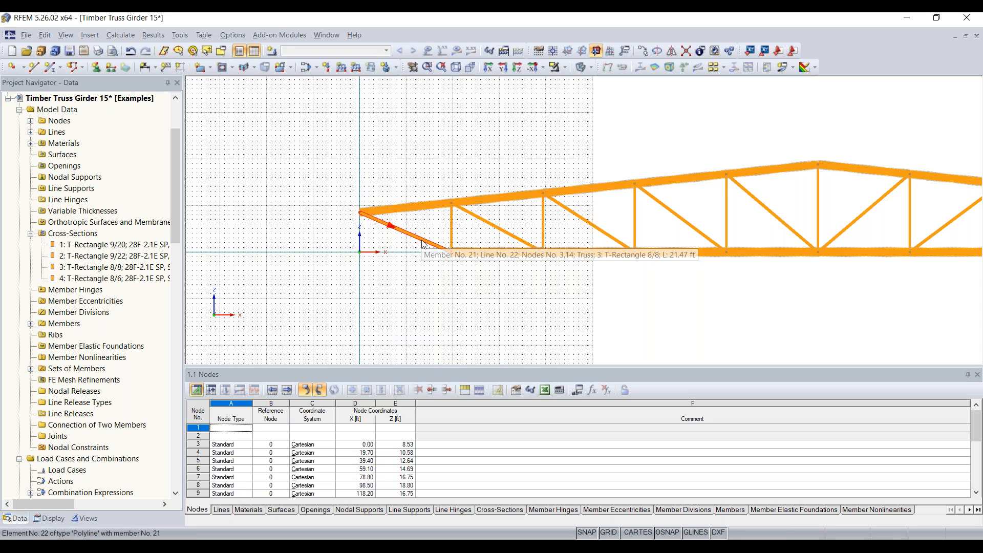
{"action": "middle_click_drag", "start_coordinate": [449, 258], "coordinate": [388, 256]}
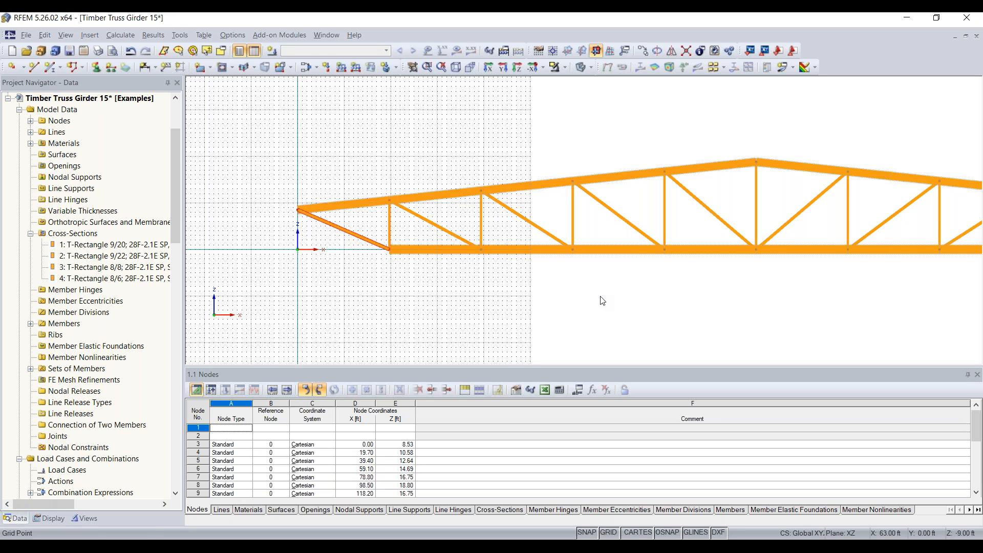
{"action": "scroll", "coordinate": [599, 298], "scroll_direction": "down", "scroll_amount": 2}
{"action": "middle_click_drag", "start_coordinate": [620, 307], "coordinate": [420, 294]}
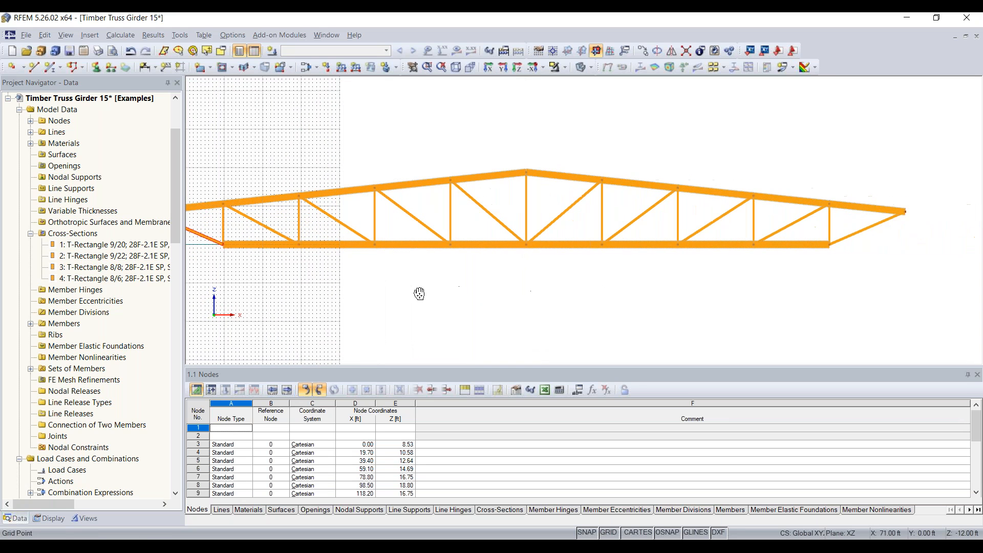
Change end members 21 and 30 from Truss to Beam member type and confirm.
{"action": "double_click", "coordinate": [856, 234]}
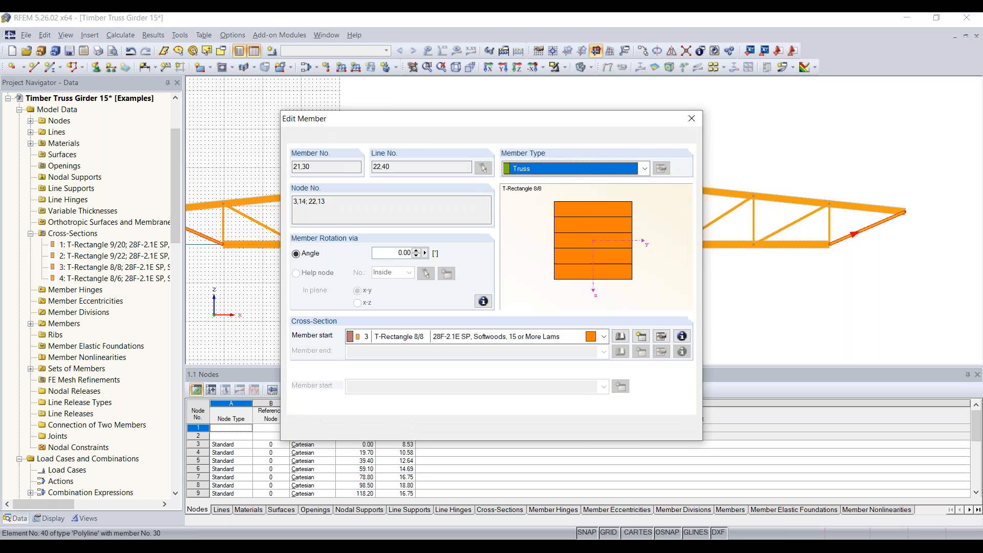
{"action": "left_click", "coordinate": [563, 176]}
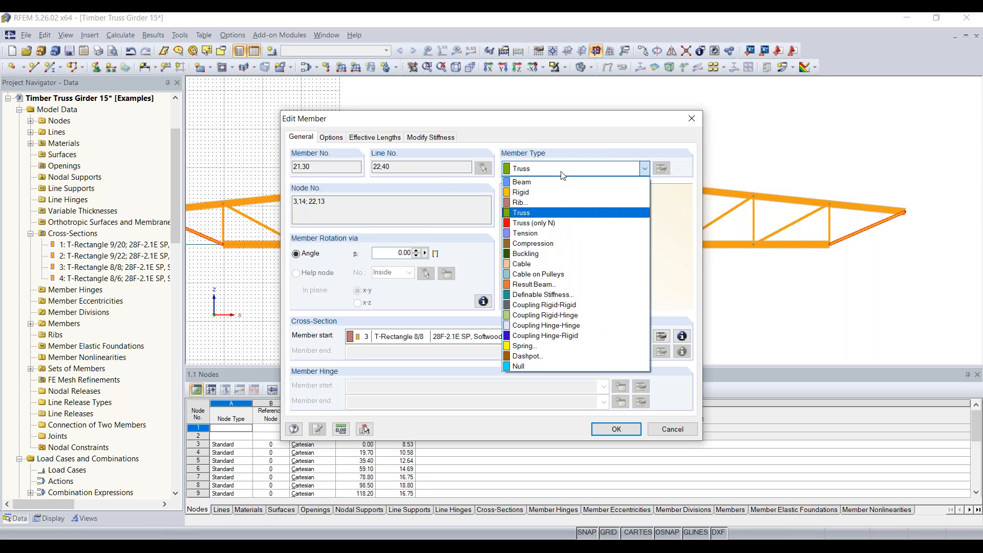
{"action": "left_click", "coordinate": [557, 184]}
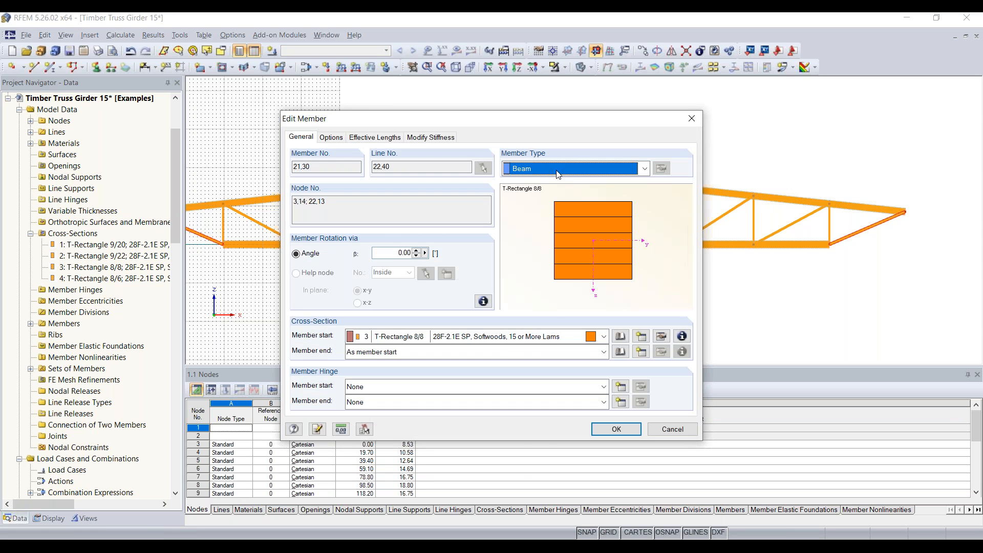
{"action": "left_click", "coordinate": [558, 169]}
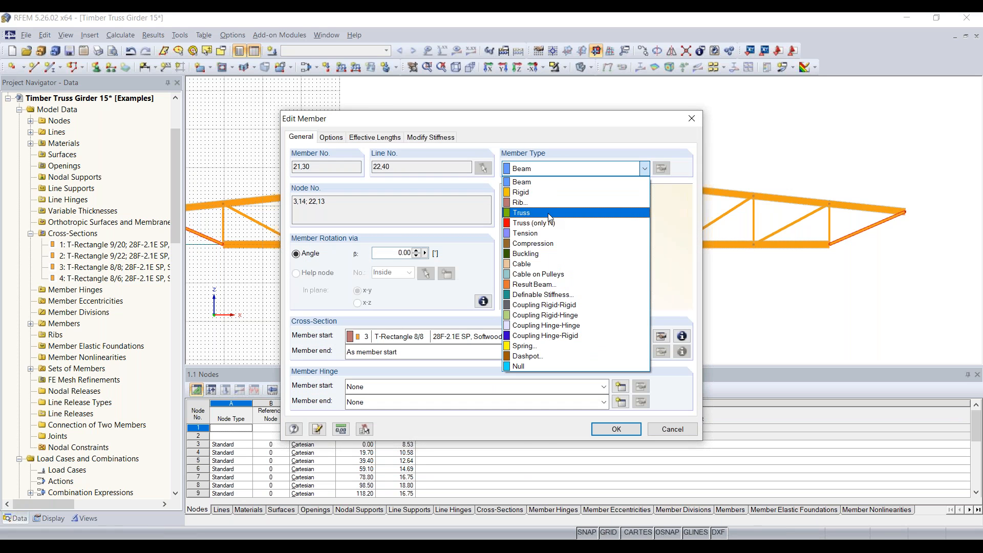
{"action": "left_click", "coordinate": [557, 212]}
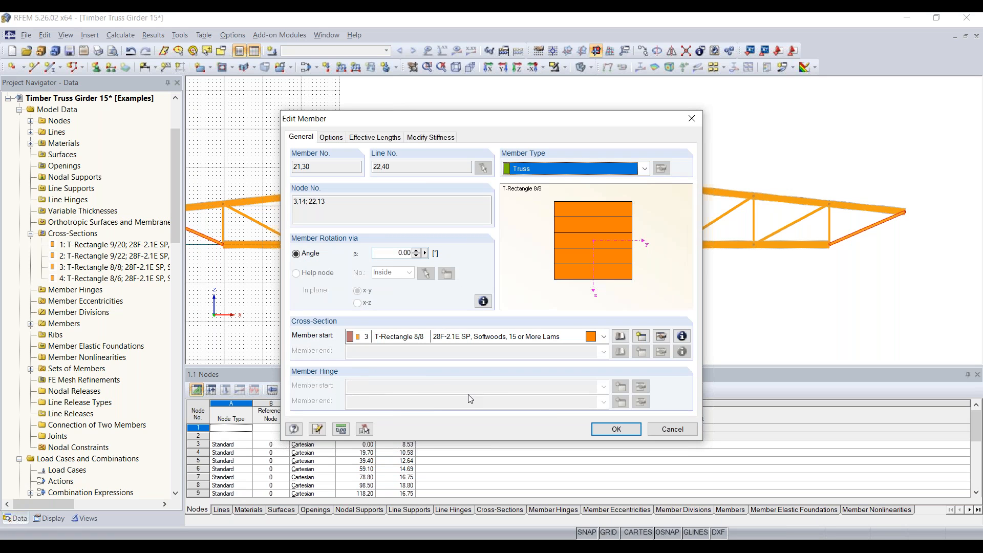
{"action": "left_click", "coordinate": [544, 169]}
{"action": "left_click", "coordinate": [544, 184]}
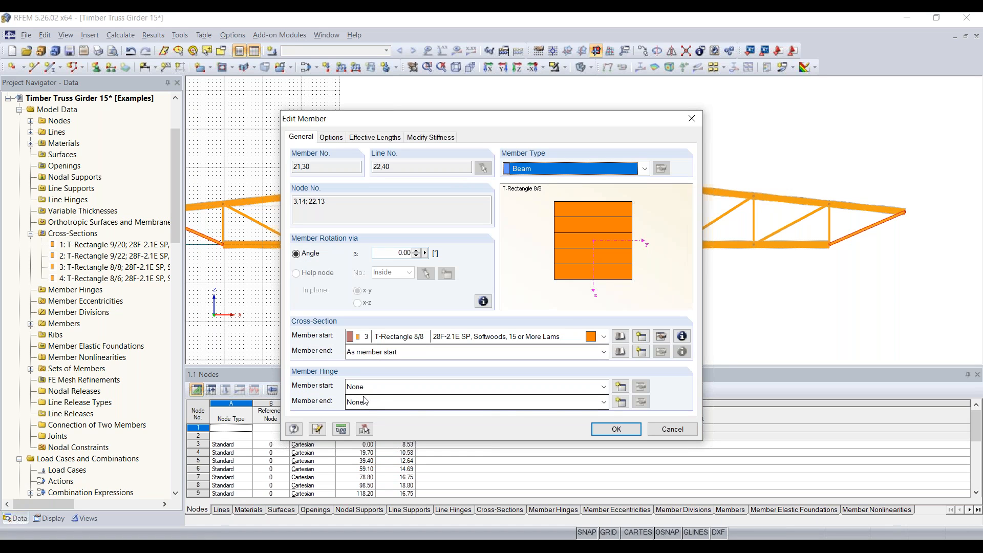
{"action": "left_click", "coordinate": [630, 430]}
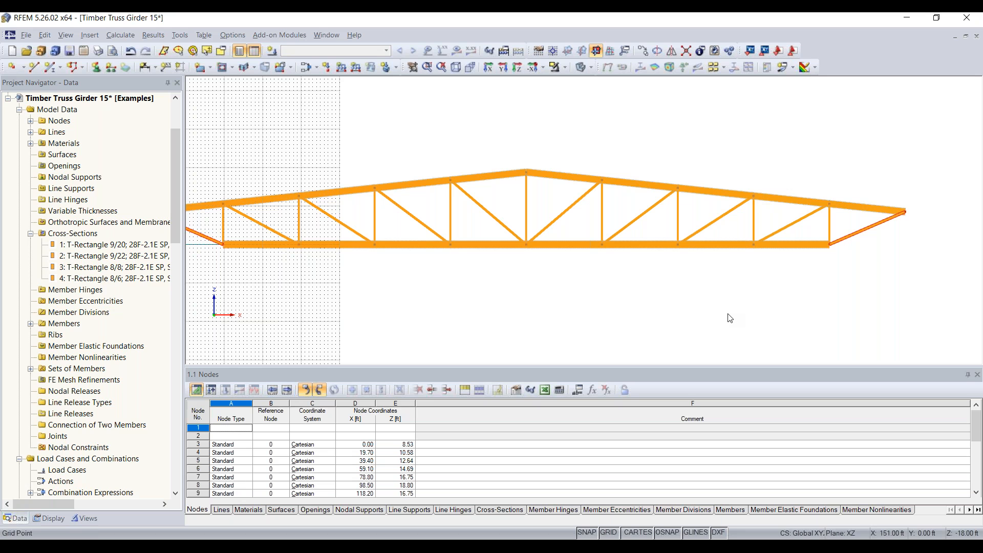
Clear the member selection and switch the truss display to wireframe.
{"action": "left_click", "coordinate": [859, 260]}
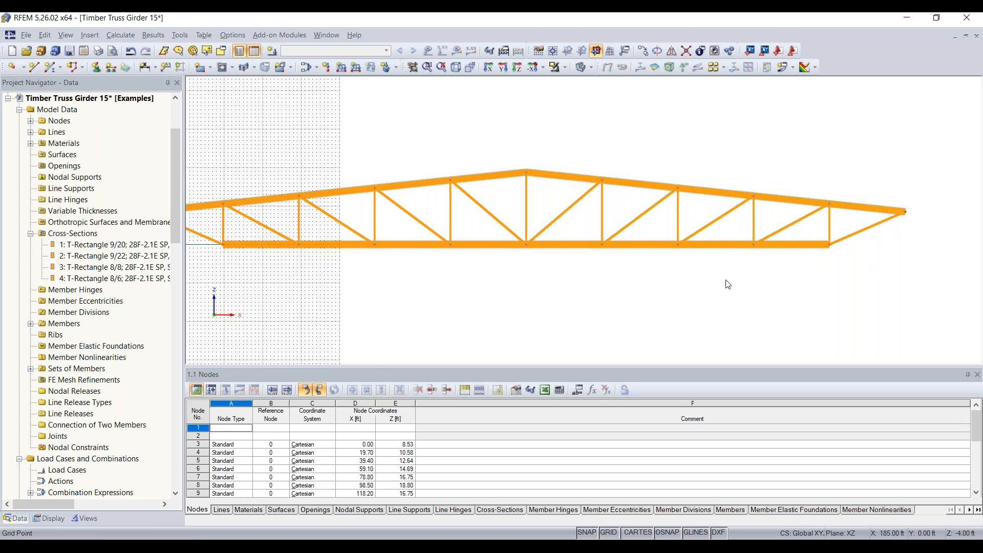
{"action": "scroll", "coordinate": [499, 279], "scroll_direction": "down", "scroll_amount": 1}
{"action": "middle_click_drag", "start_coordinate": [499, 279], "coordinate": [520, 281]}
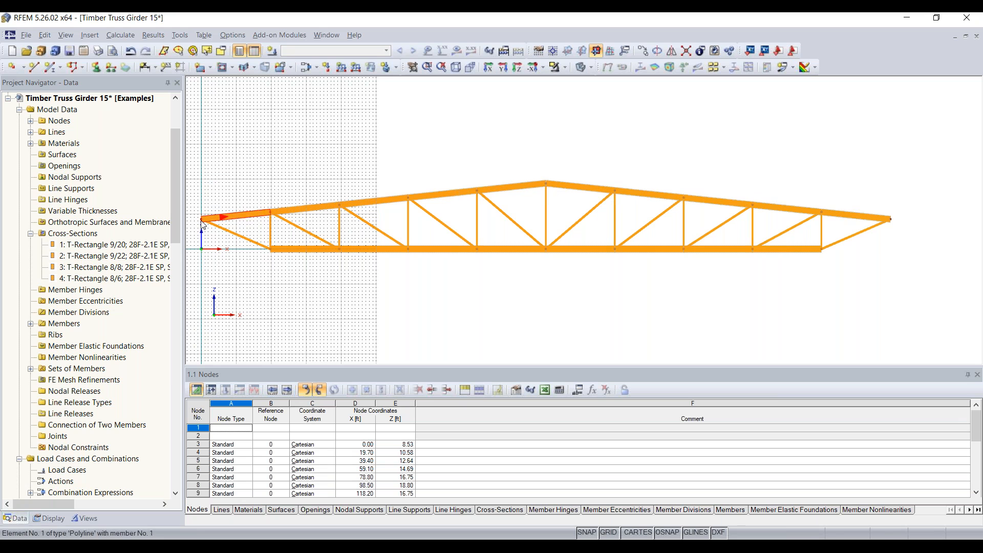
{"action": "left_click", "coordinate": [583, 67]}
Zoom and pan along the lower chord to inspect the wireframe girder up to the right end diagonal.
{"action": "scroll", "coordinate": [226, 220], "scroll_direction": "up", "scroll_amount": 3}
{"action": "scroll", "coordinate": [589, 202], "scroll_direction": "up", "scroll_amount": 2}
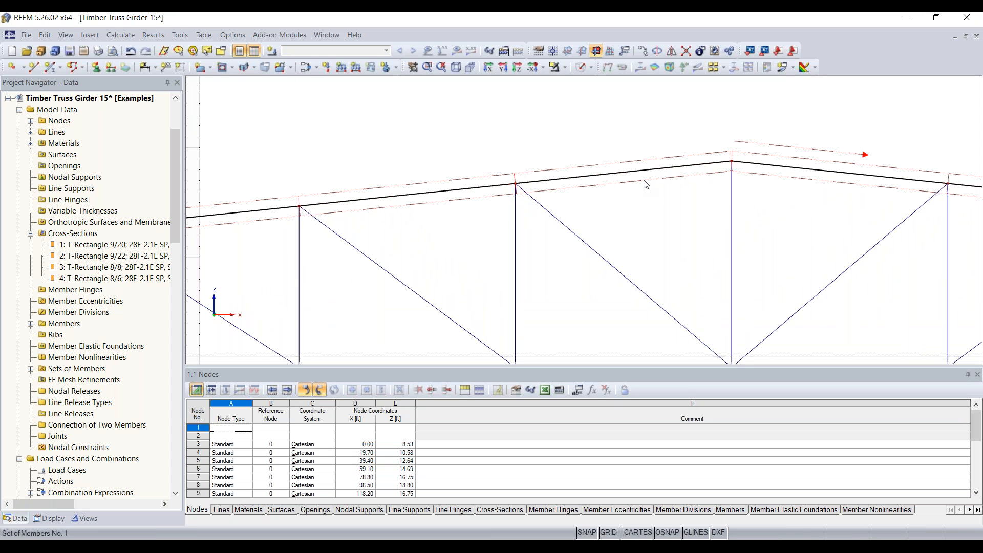
{"action": "scroll", "coordinate": [646, 185], "scroll_direction": "down", "scroll_amount": 3}
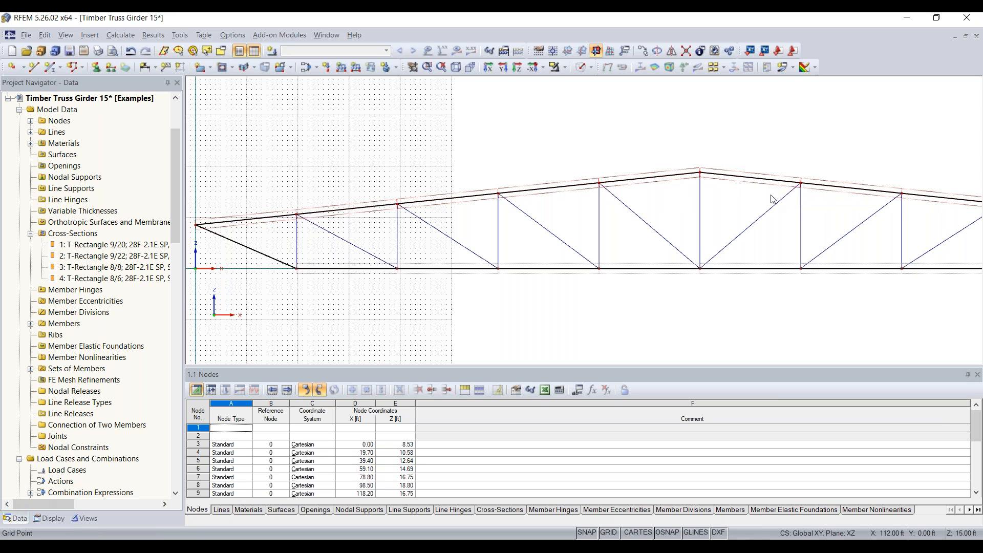
{"action": "scroll", "coordinate": [772, 199], "scroll_direction": "down", "scroll_amount": 2}
{"action": "scroll", "coordinate": [741, 193], "scroll_direction": "up", "scroll_amount": 1}
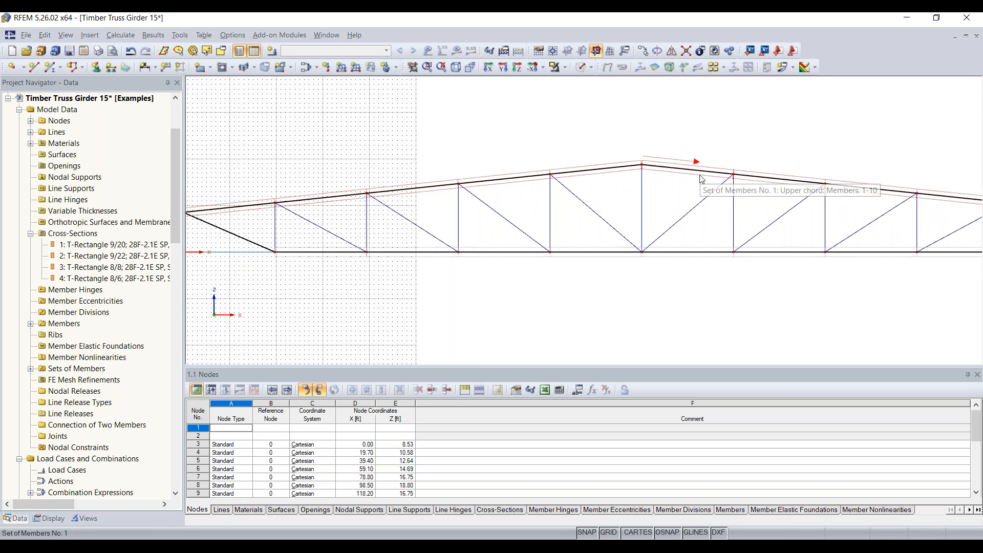
{"action": "scroll", "coordinate": [701, 179], "scroll_direction": "down", "scroll_amount": 1}
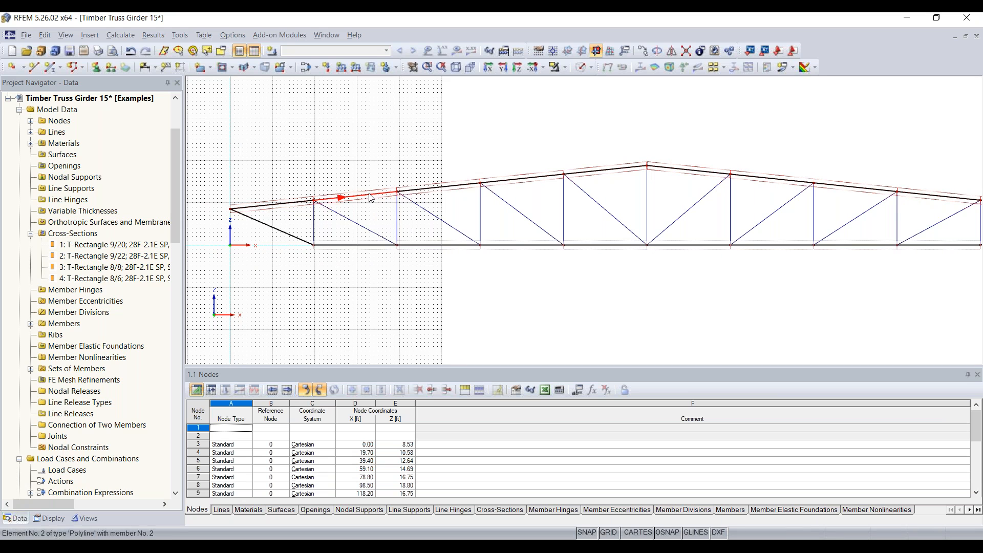
{"action": "scroll", "coordinate": [868, 204], "scroll_direction": "down", "scroll_amount": 1}
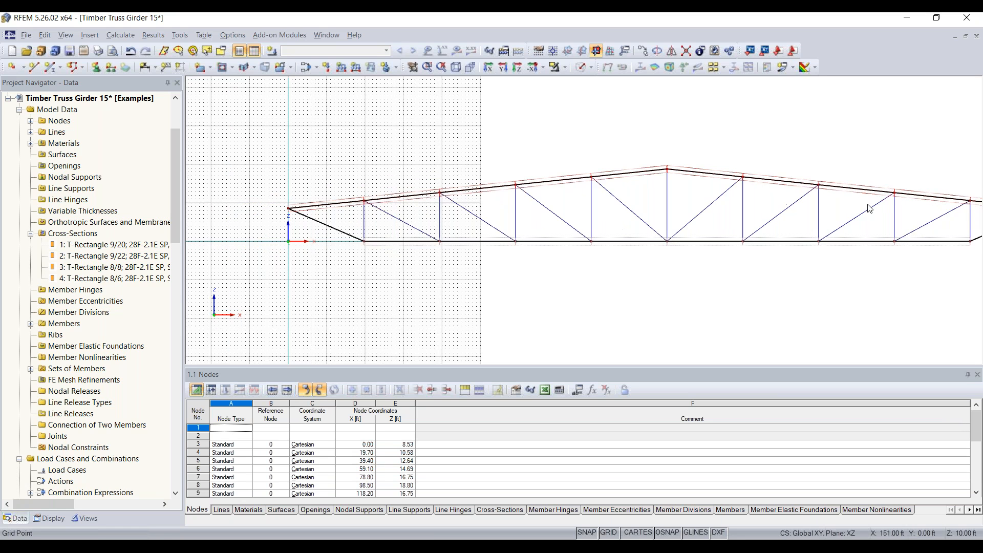
{"action": "middle_click_drag", "start_coordinate": [867, 204], "coordinate": [765, 201]}
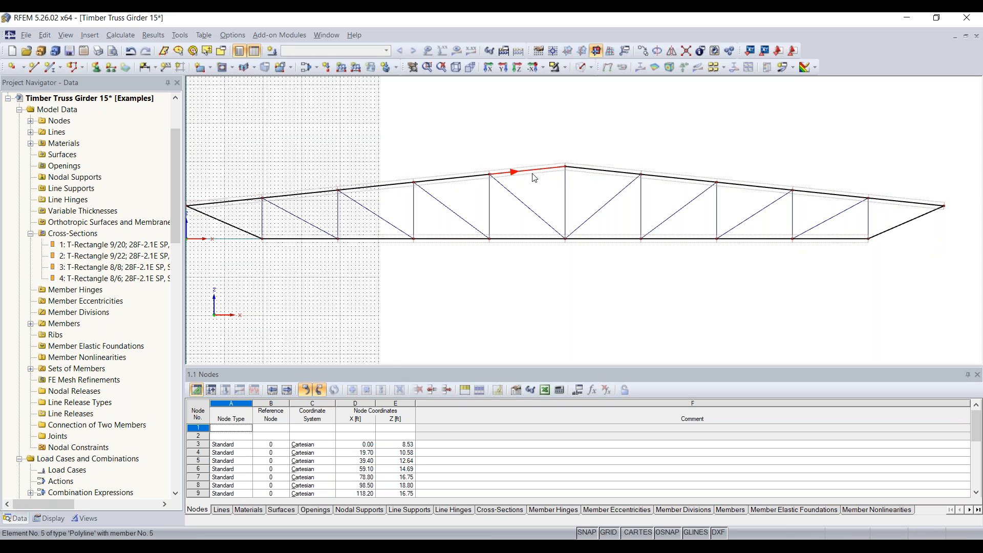
{"action": "scroll", "coordinate": [269, 245], "scroll_direction": "up", "scroll_amount": 2}
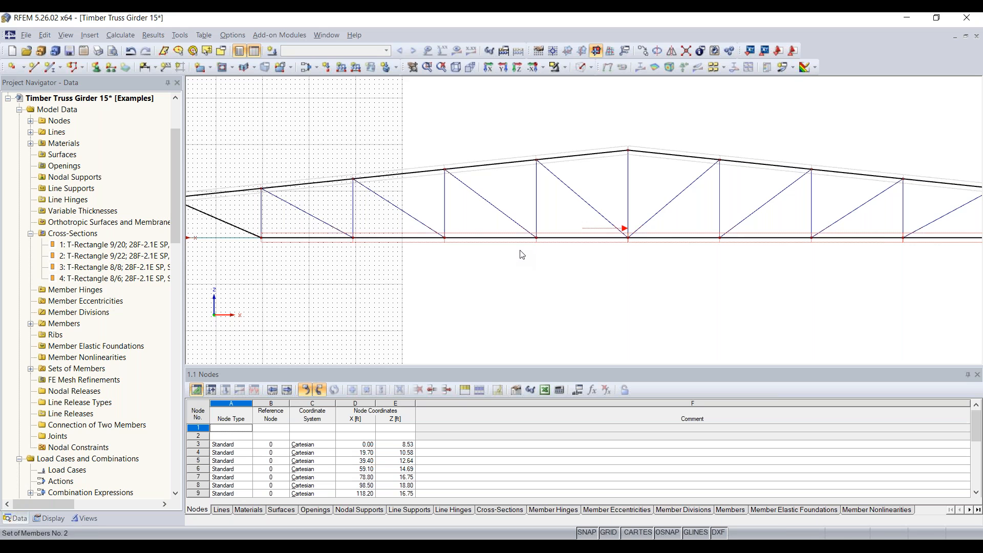
{"action": "middle_click_drag", "start_coordinate": [647, 268], "coordinate": [472, 275]}
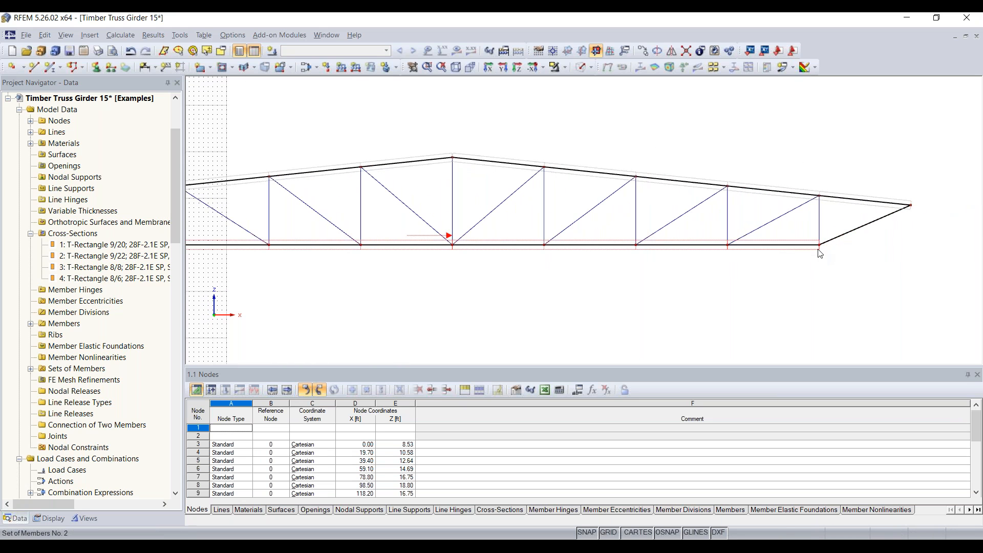
{"action": "scroll", "coordinate": [819, 252], "scroll_direction": "up", "scroll_amount": 3}
{"action": "middle_click_drag", "start_coordinate": [796, 233], "coordinate": [651, 239]}
{"action": "scroll", "coordinate": [644, 242], "scroll_direction": "up", "scroll_amount": 1}
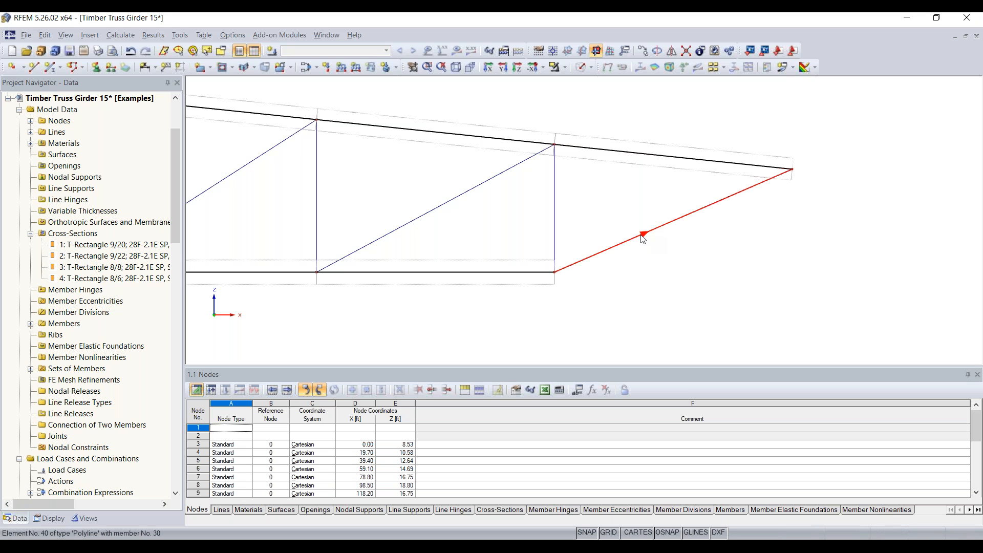
Open the Lower chord member set for editing, with its member list 12-19 in focus.
{"action": "double_click", "coordinate": [554, 280]}
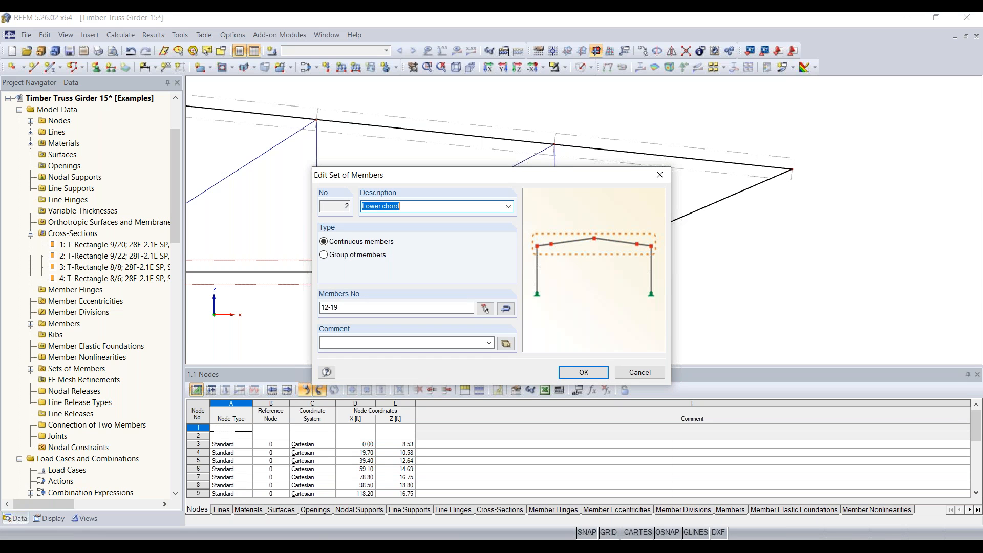
{"action": "left_click_drag", "start_coordinate": [464, 180], "coordinate": [473, 163]}
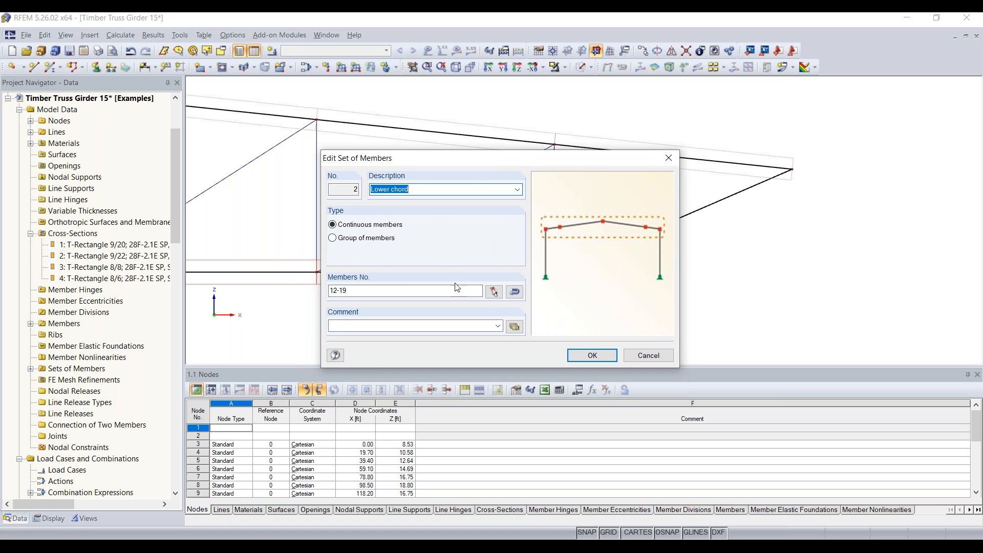
{"action": "left_click", "coordinate": [390, 291]}
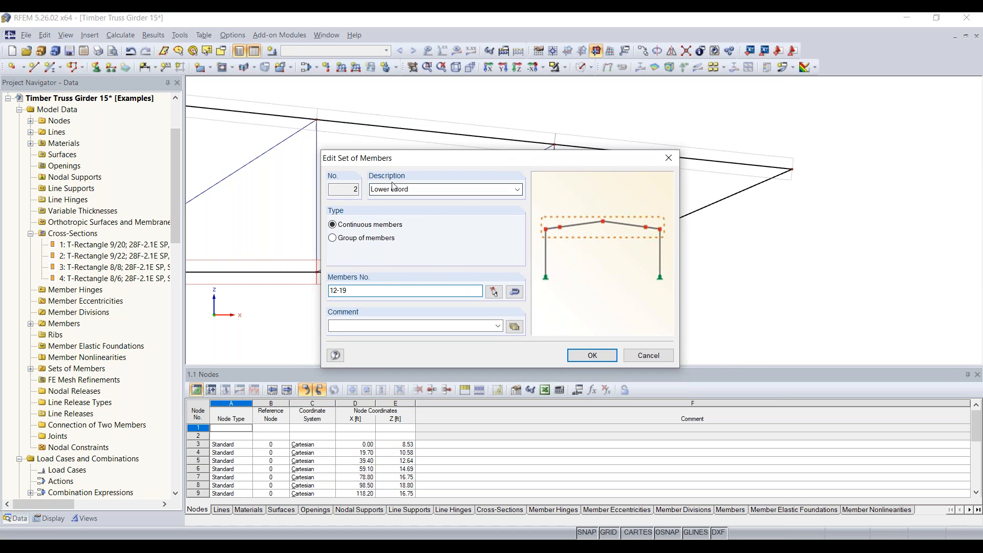
{"action": "left_click", "coordinate": [359, 189]}
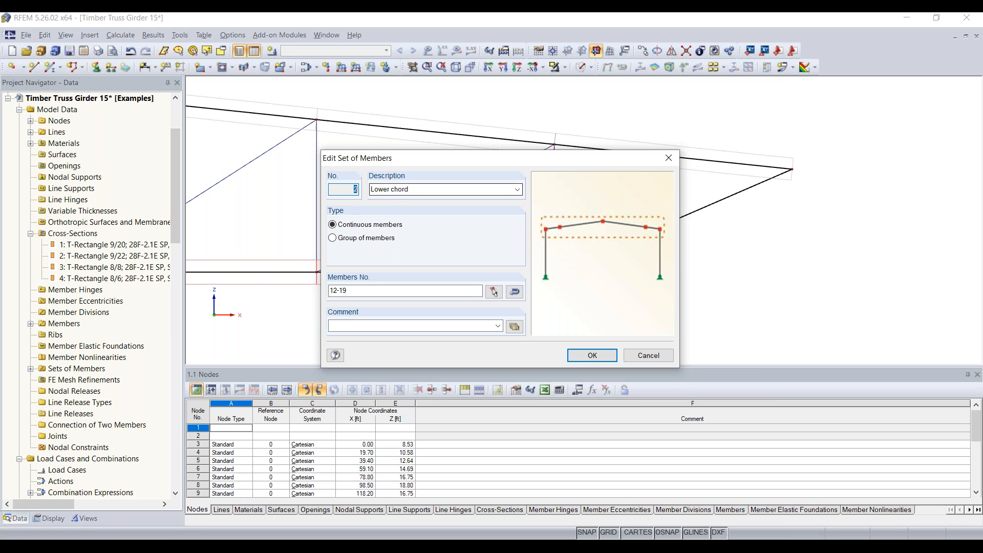
{"action": "key", "text": "Tab"}
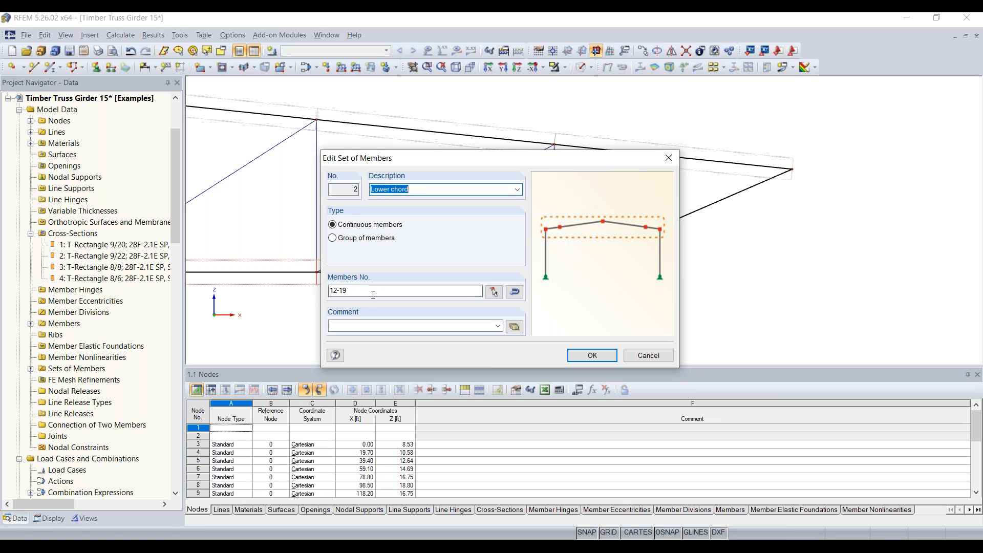
{"action": "left_click", "coordinate": [345, 292]}
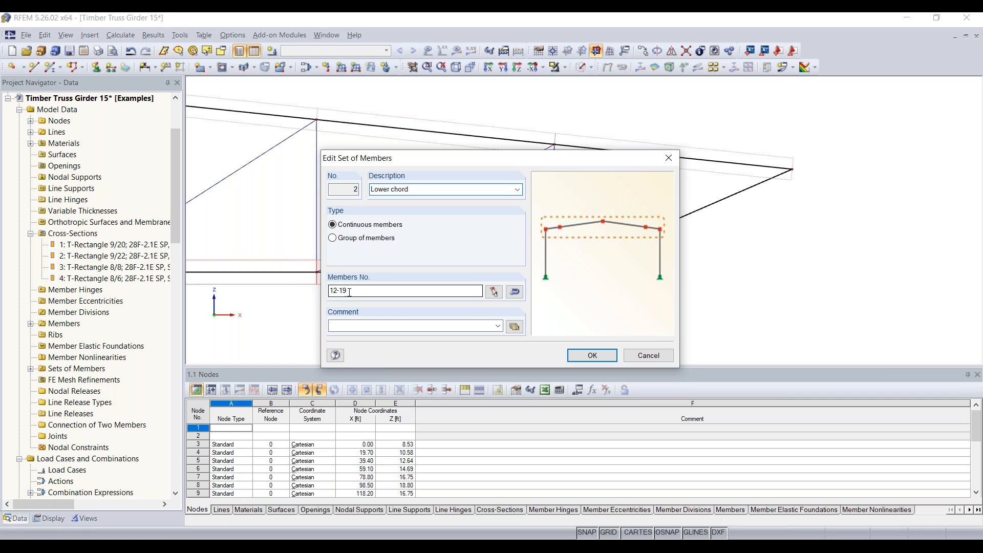
Add end members 30 and 21 to the set from the model and save it.
{"action": "left_click", "coordinate": [494, 292]}
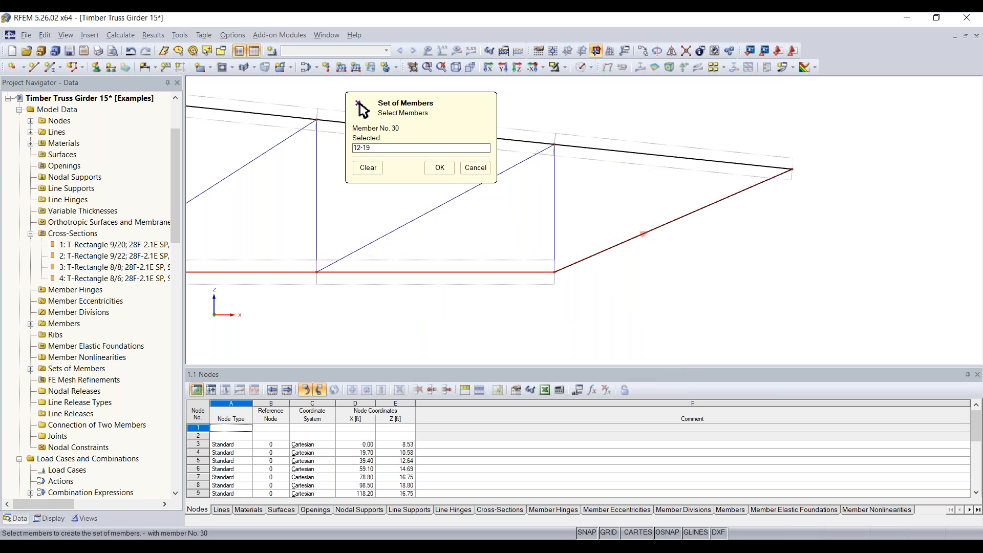
{"action": "left_click", "coordinate": [644, 234]}
{"action": "middle_click_drag", "start_coordinate": [393, 320], "coordinate": [844, 292]}
{"action": "scroll", "coordinate": [347, 303], "scroll_direction": "down", "scroll_amount": 6}
{"action": "middle_click_drag", "start_coordinate": [347, 304], "coordinate": [911, 292]}
{"action": "middle_click_drag", "start_coordinate": [210, 297], "coordinate": [503, 294]}
{"action": "scroll", "coordinate": [420, 261], "scroll_direction": "up", "scroll_amount": 4}
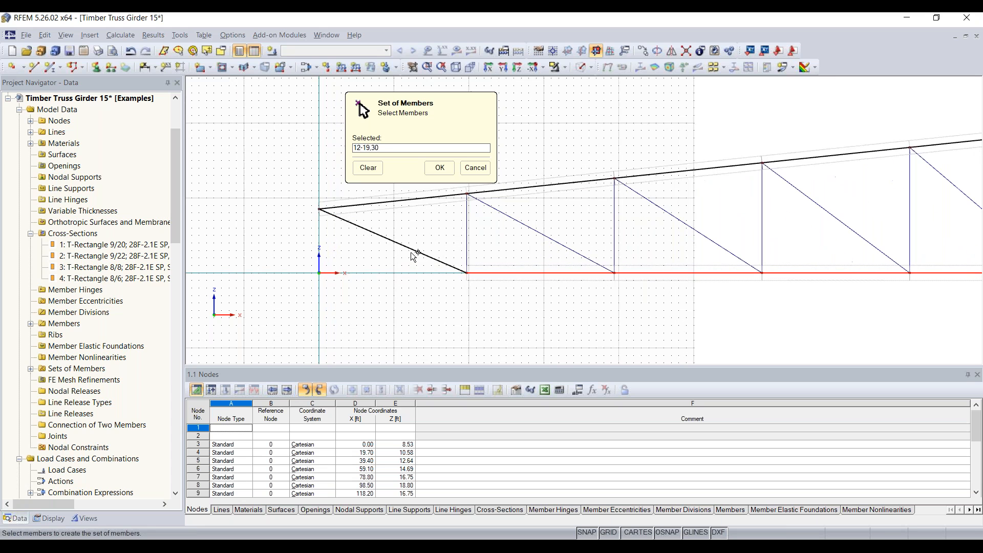
{"action": "left_click", "coordinate": [413, 248]}
{"action": "left_click", "coordinate": [439, 168]}
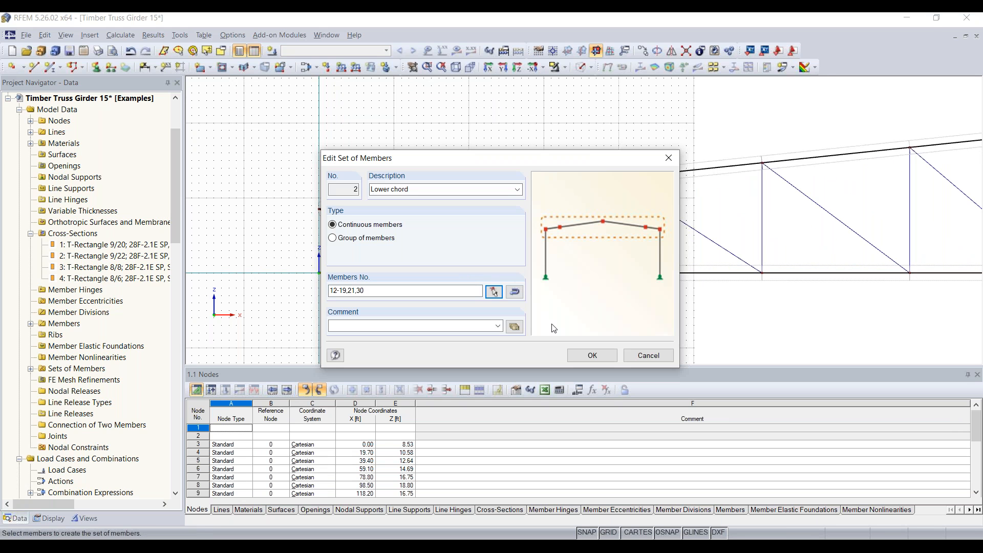
{"action": "left_click", "coordinate": [592, 355]}
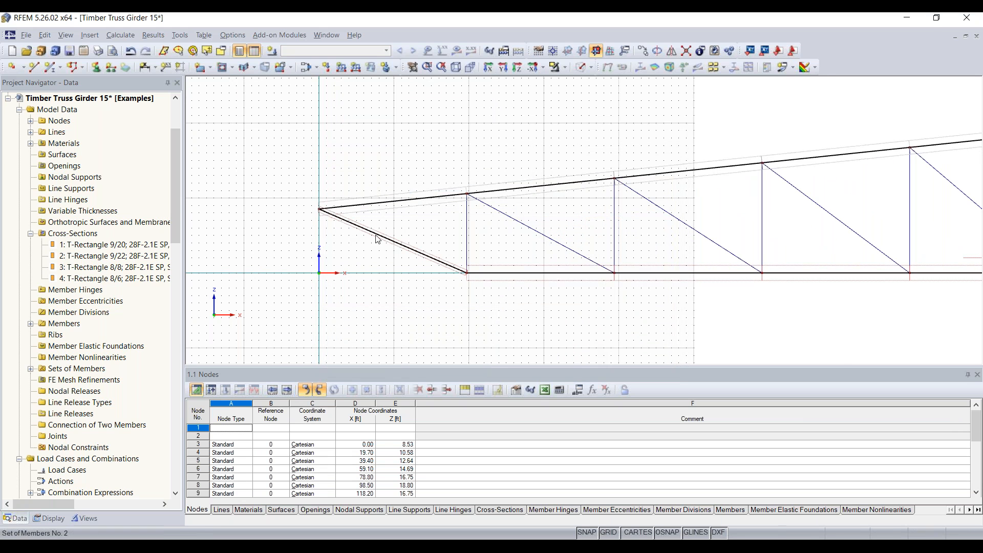
Pan and zoom out to view the whole truss.
{"action": "scroll", "coordinate": [374, 243], "scroll_direction": "up", "scroll_amount": 1}
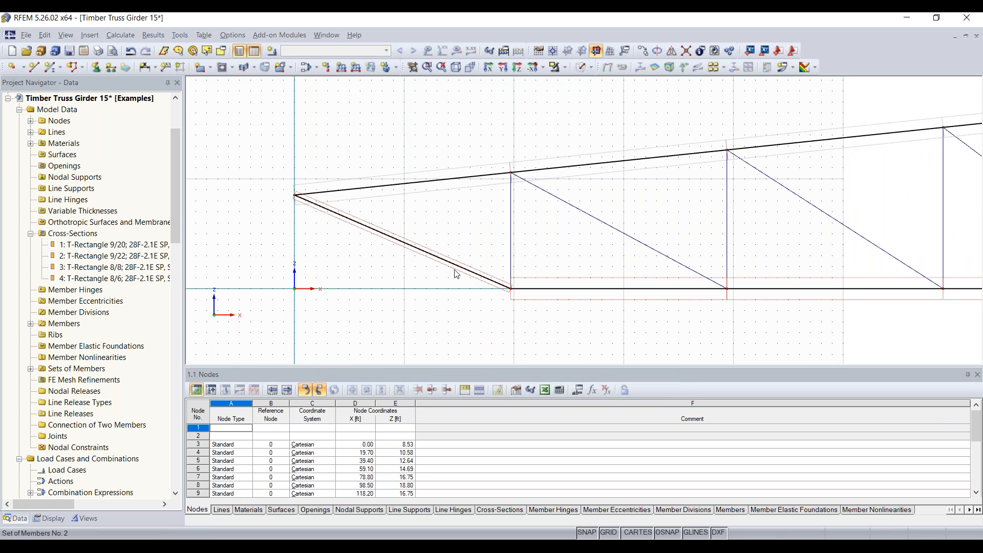
{"action": "scroll", "coordinate": [638, 316], "scroll_direction": "down", "scroll_amount": 2}
{"action": "middle_click_drag", "start_coordinate": [640, 316], "coordinate": [166, 251]}
{"action": "middle_click_drag", "start_coordinate": [619, 238], "coordinate": [376, 229]}
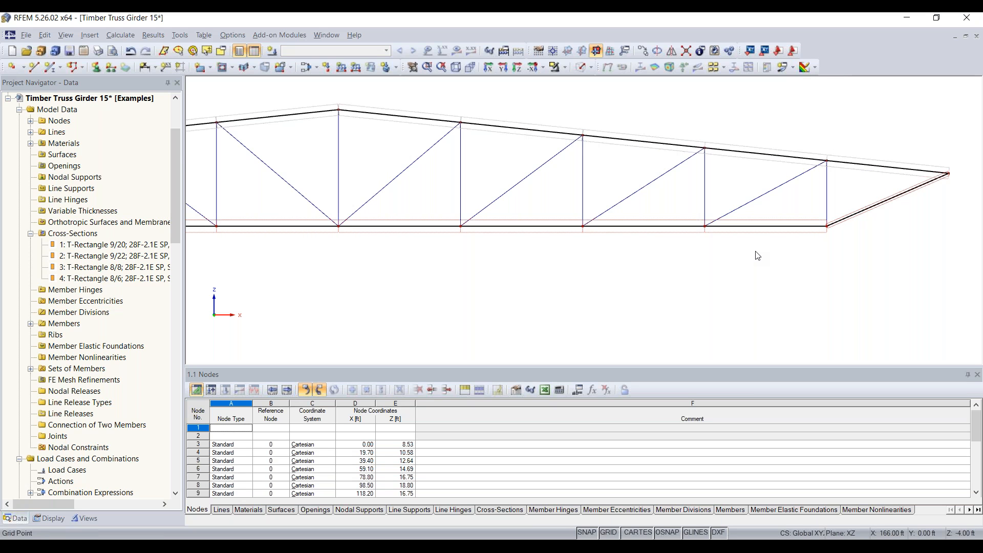
{"action": "scroll", "coordinate": [719, 263], "scroll_direction": "down", "scroll_amount": 6}
{"action": "middle_click_drag", "start_coordinate": [534, 303], "coordinate": [695, 290]}
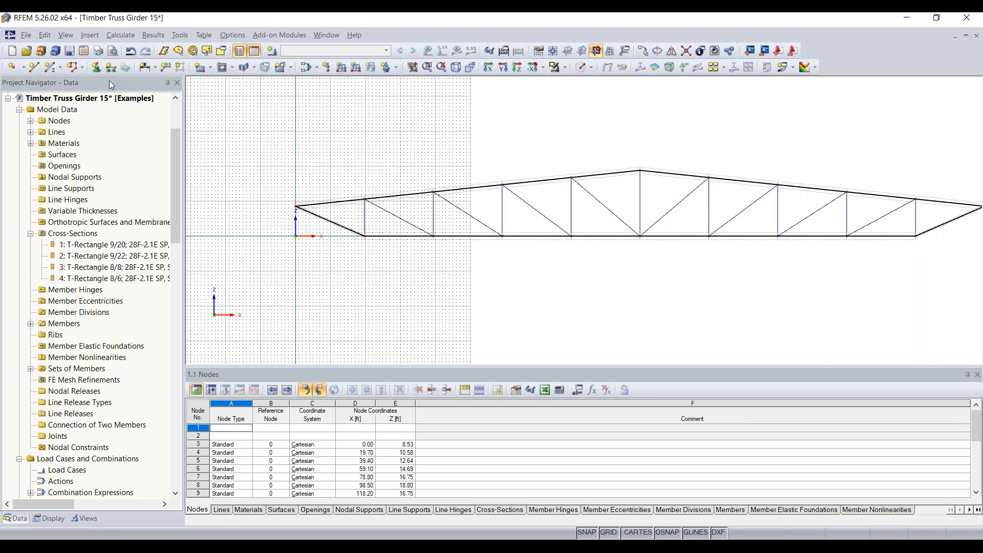
Place a Hinged nodal support on left-end node 3.
{"action": "left_click", "coordinate": [98, 67]}
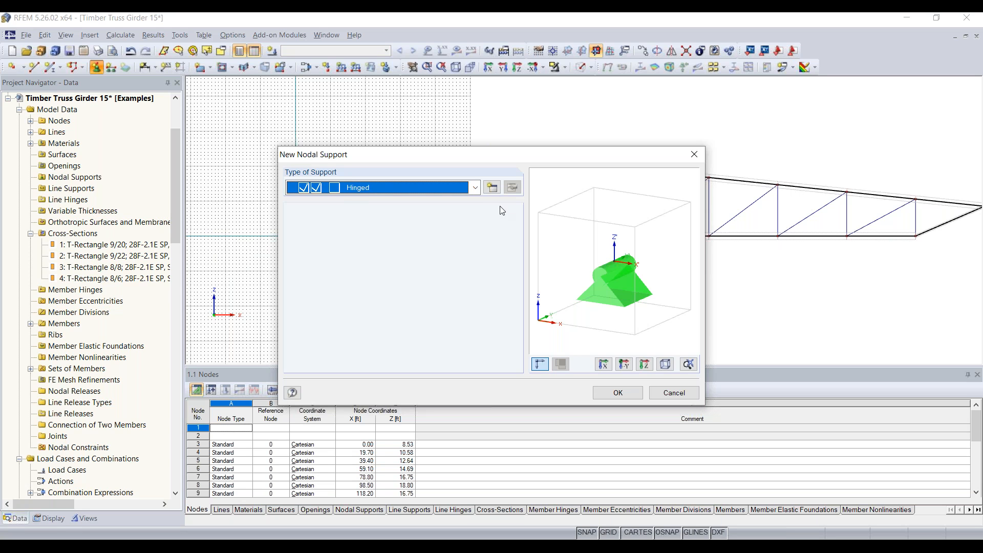
{"action": "left_click", "coordinate": [476, 188]}
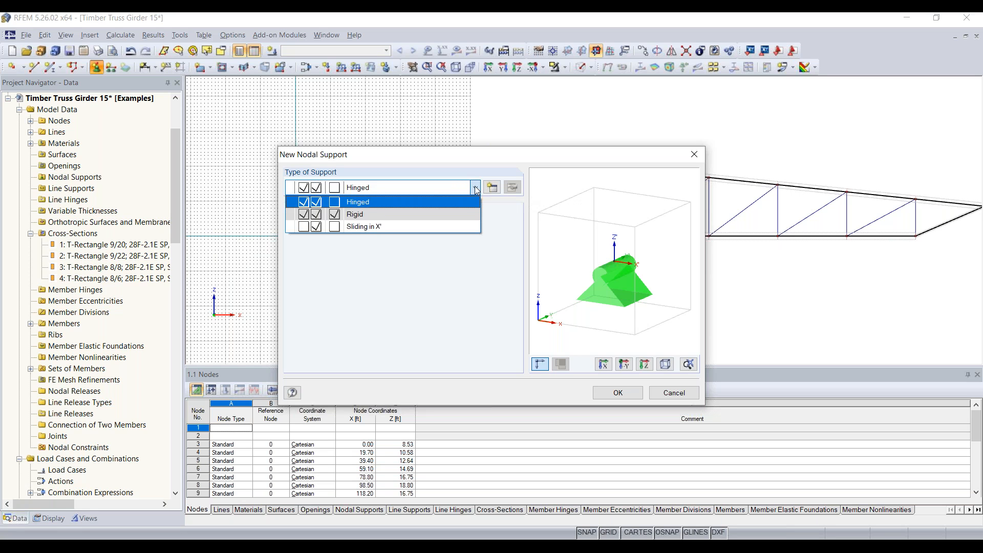
{"action": "left_click", "coordinate": [465, 202]}
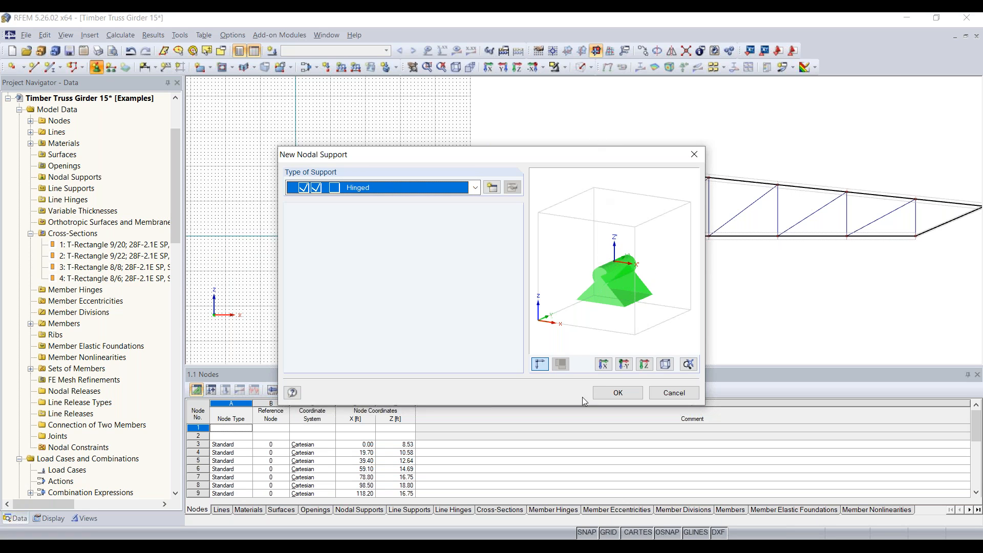
{"action": "left_click", "coordinate": [617, 393]}
{"action": "left_click", "coordinate": [296, 207]}
{"action": "scroll", "coordinate": [296, 207], "scroll_direction": "up", "scroll_amount": 1}
{"action": "scroll", "coordinate": [292, 207], "scroll_direction": "up", "scroll_amount": 3}
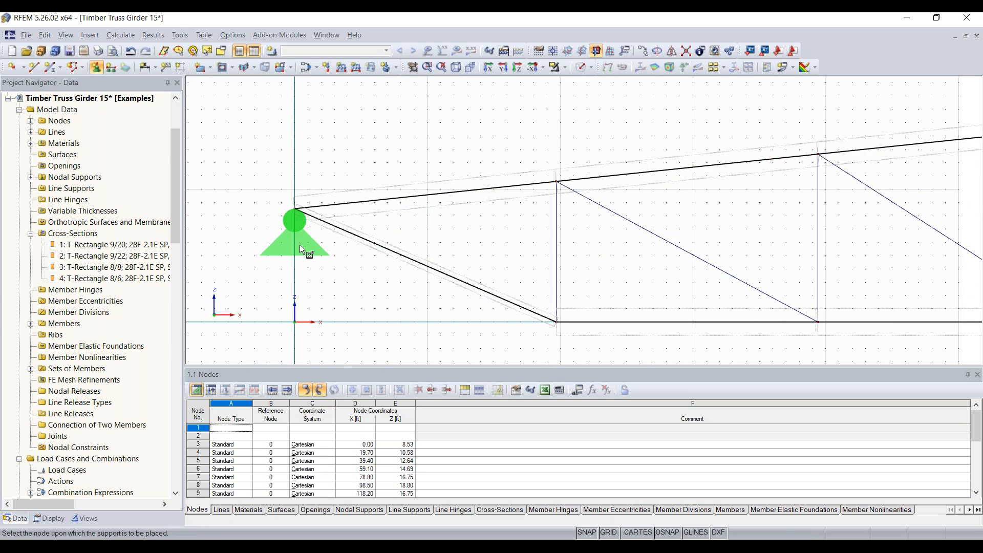
{"action": "scroll", "coordinate": [300, 244], "scroll_direction": "down", "scroll_amount": 3}
{"action": "key", "text": "Escape"}
Pan to the truss's right end and start another nodal support.
{"action": "scroll", "coordinate": [363, 285], "scroll_direction": "down", "scroll_amount": 1}
{"action": "middle_click_drag", "start_coordinate": [599, 332], "coordinate": [313, 283]}
{"action": "middle_click_drag", "start_coordinate": [650, 265], "coordinate": [513, 285]}
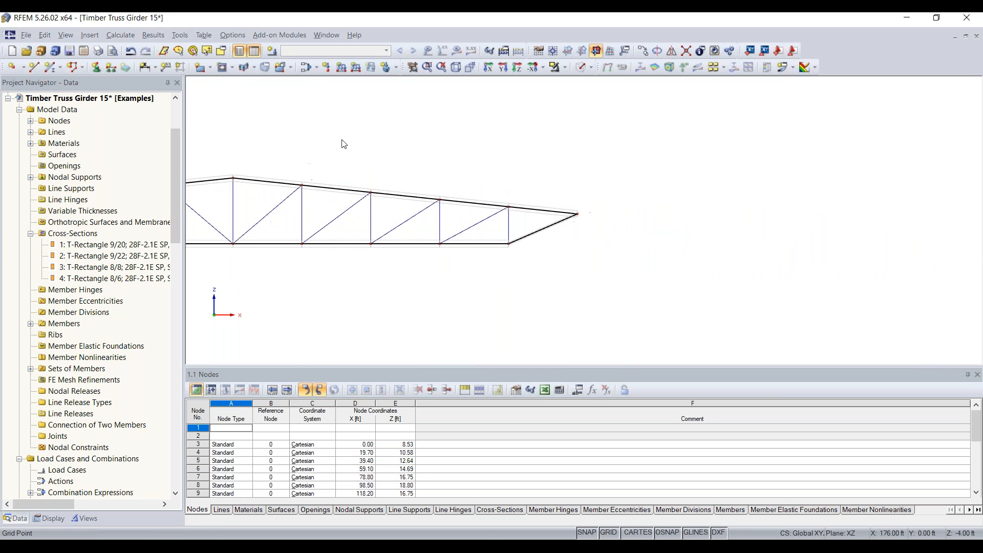
{"action": "left_click", "coordinate": [96, 67]}
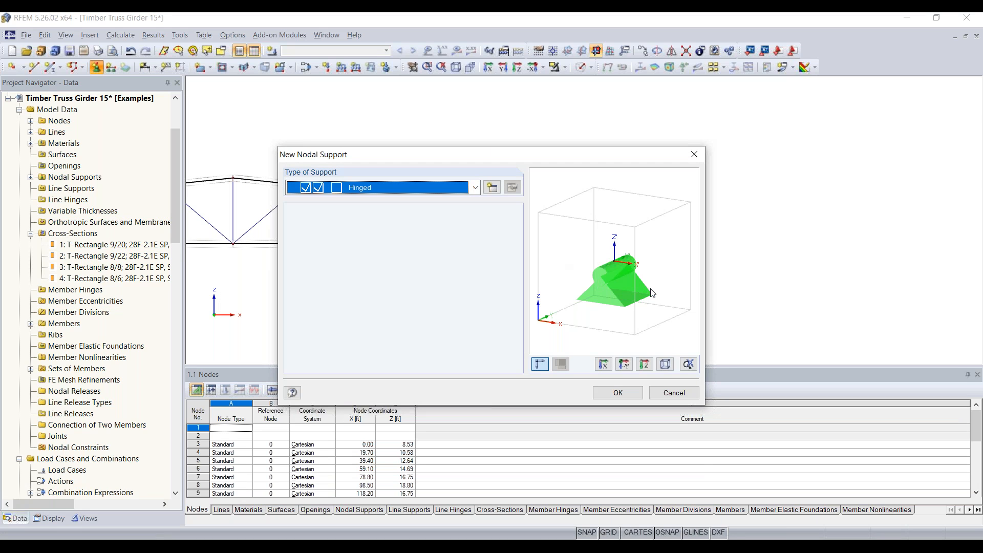
Create support type 2 with uX freed and place it on right-end node 13.
{"action": "left_click", "coordinate": [495, 189]}
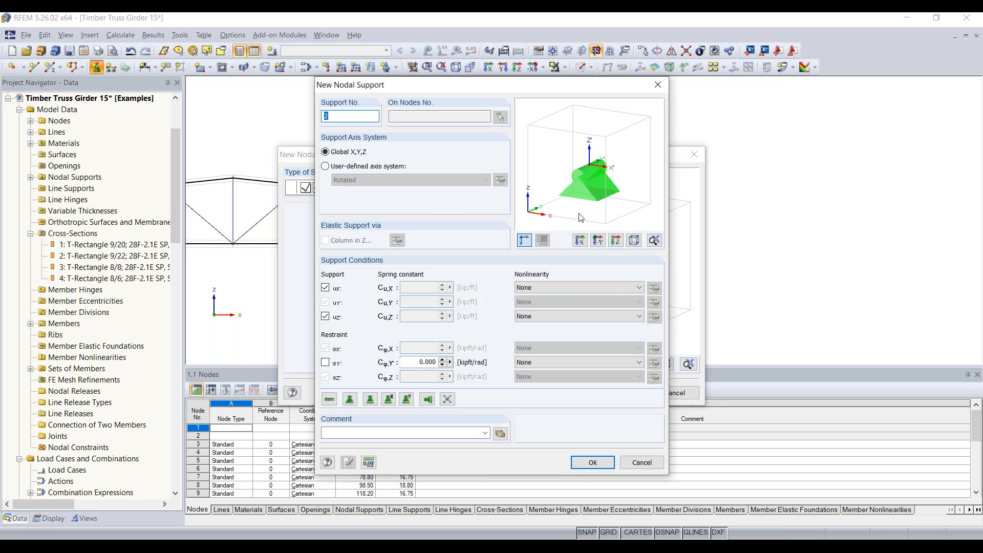
{"action": "left_click", "coordinate": [325, 289]}
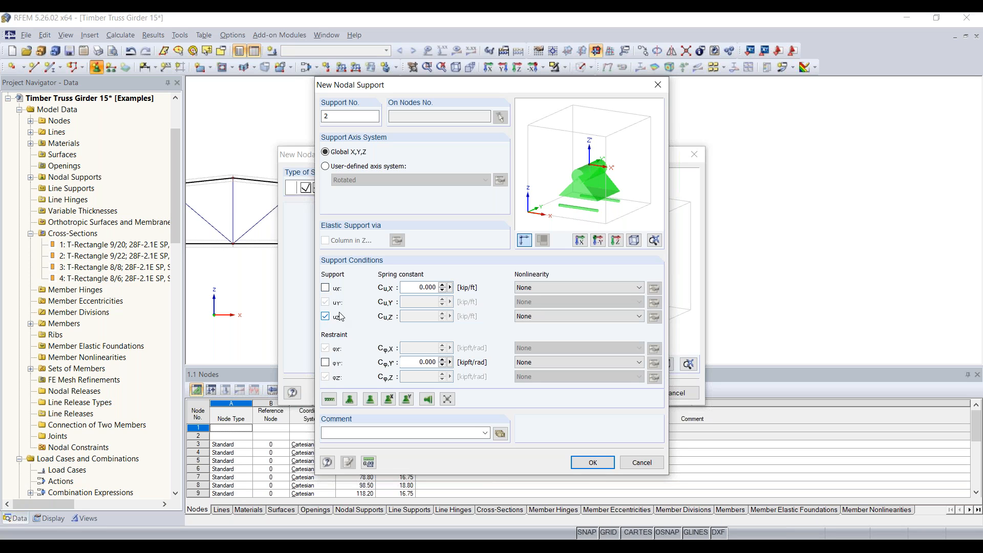
{"action": "left_click", "coordinate": [593, 462]}
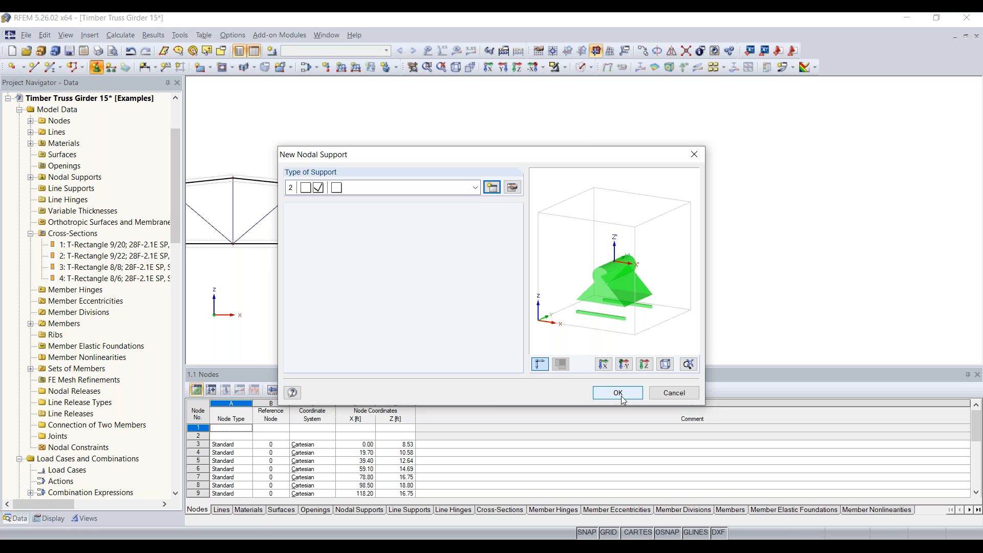
{"action": "left_click", "coordinate": [621, 397]}
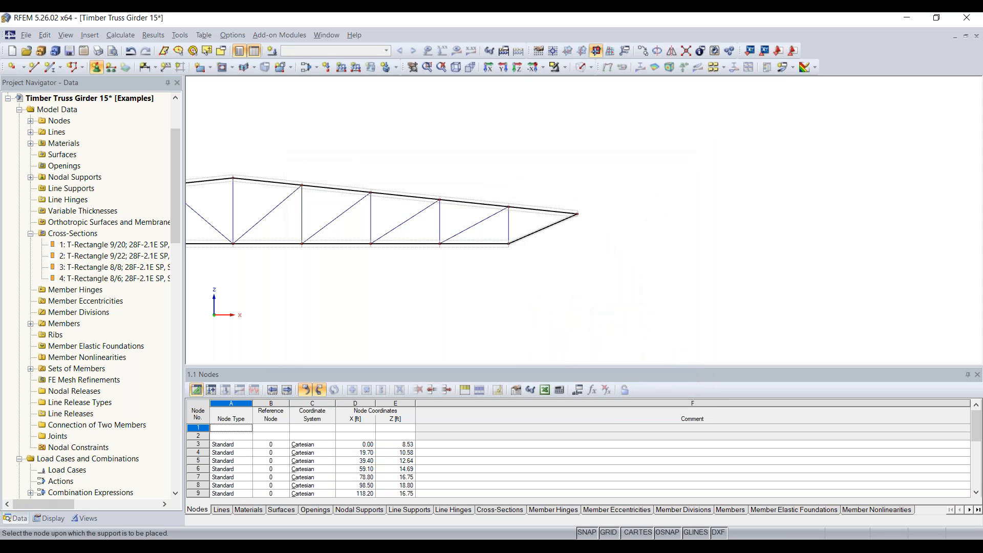
{"action": "scroll", "coordinate": [575, 223], "scroll_direction": "up", "scroll_amount": 5}
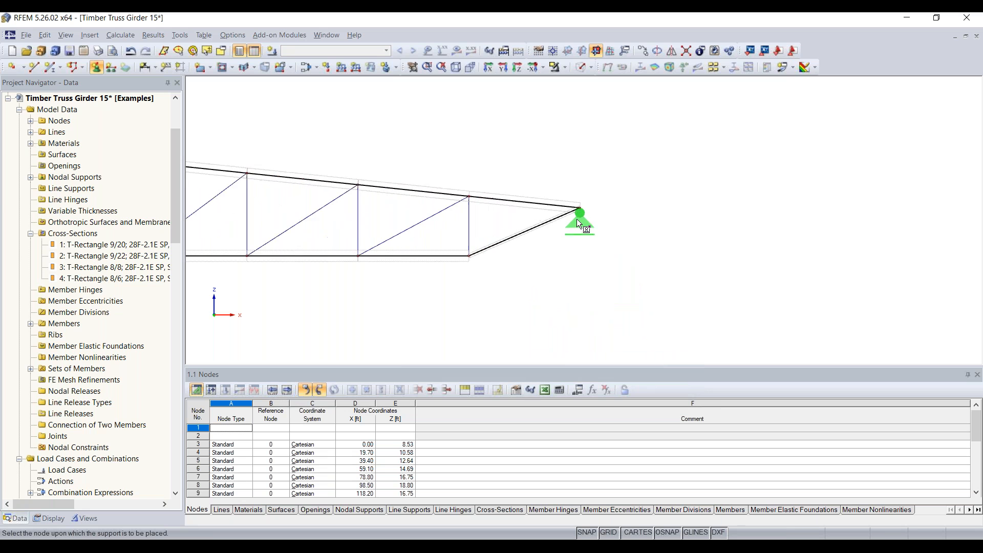
{"action": "scroll", "coordinate": [582, 210], "scroll_direction": "down", "scroll_amount": 5}
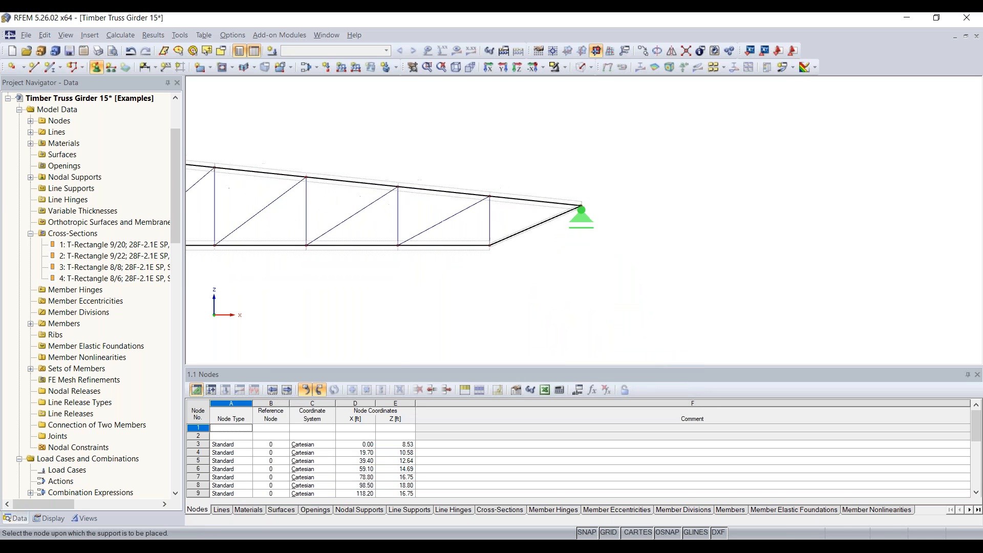
{"action": "key", "text": "Escape"}
{"action": "scroll", "coordinate": [519, 287], "scroll_direction": "down", "scroll_amount": 1}
Centre the truss in view and select the diagonal near the left support.
{"action": "scroll", "coordinate": [650, 303], "scroll_direction": "up", "scroll_amount": 4}
{"action": "middle_click_drag", "start_coordinate": [637, 302], "coordinate": [727, 307]}
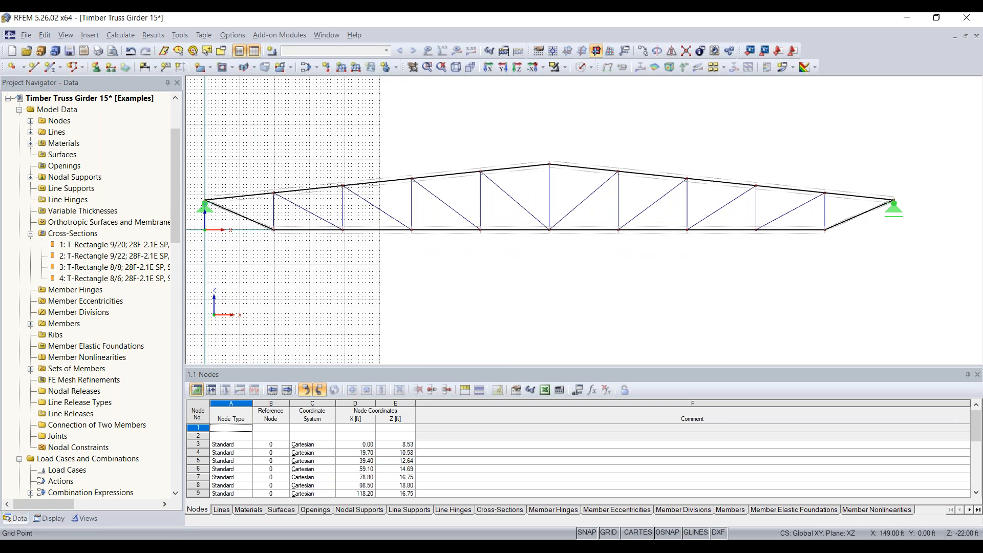
{"action": "scroll", "coordinate": [724, 309], "scroll_direction": "down", "scroll_amount": 4}
{"action": "middle_click_drag", "start_coordinate": [629, 298], "coordinate": [653, 265]}
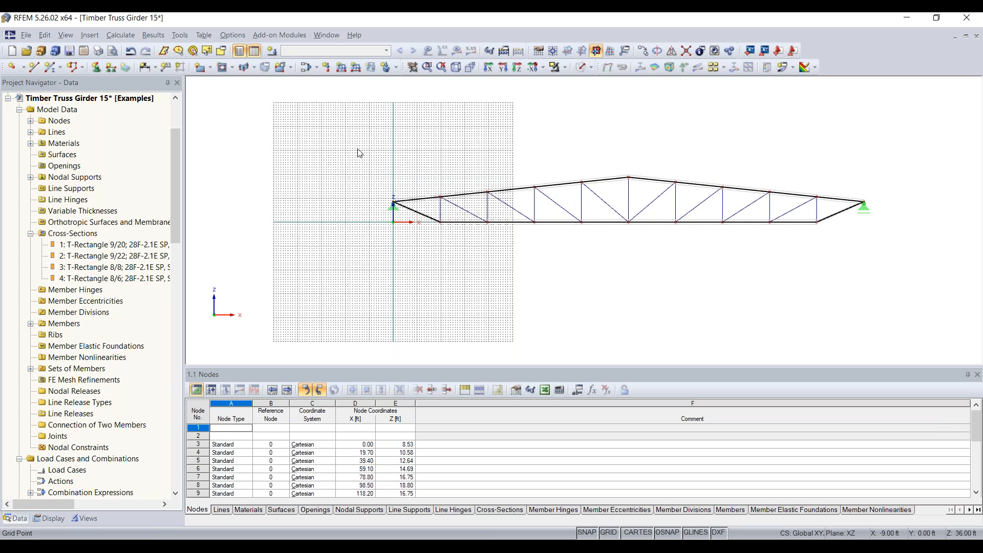
{"action": "left_click", "coordinate": [452, 204]}
Set the work-plane grid to size dynamically according to the model size.
{"action": "left_click", "coordinate": [539, 54]}
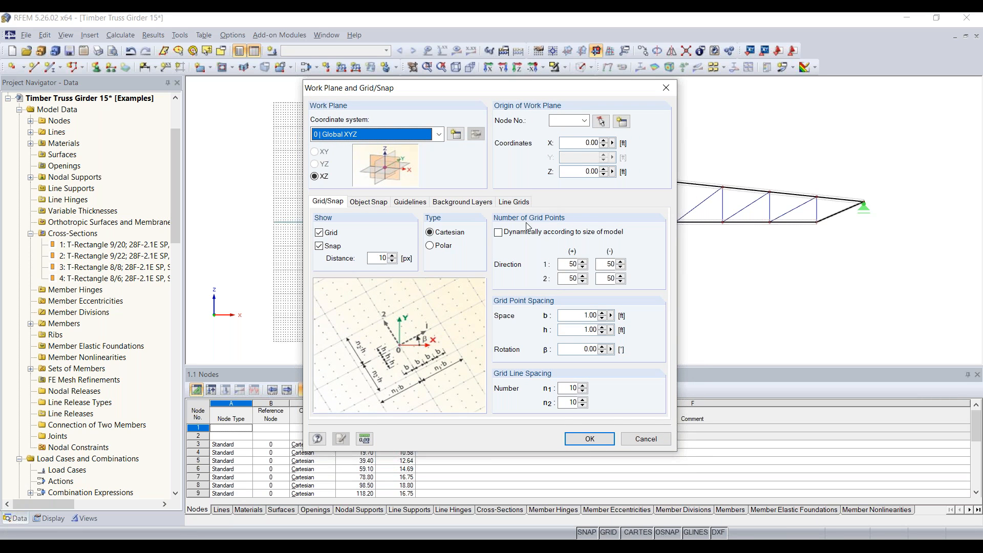
{"action": "left_click", "coordinate": [562, 236]}
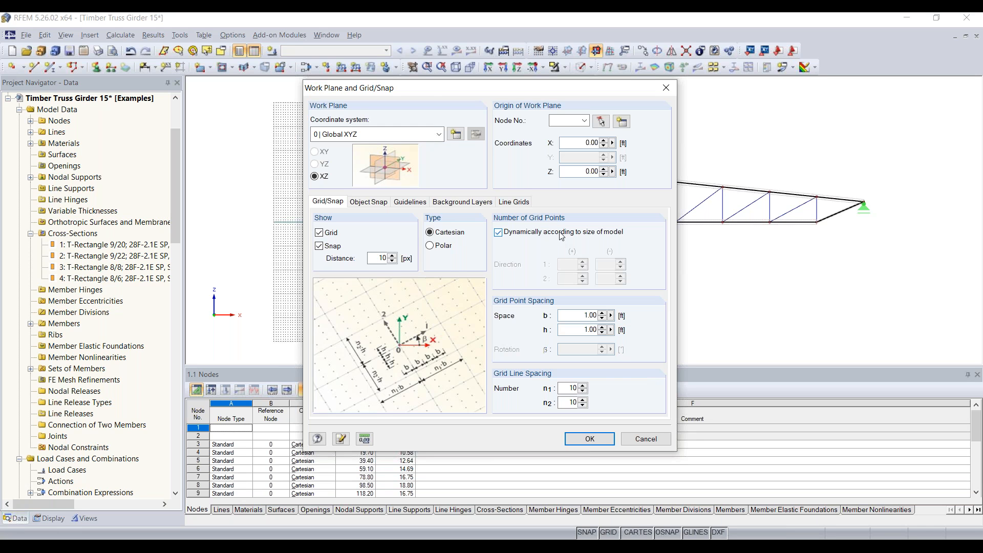
{"action": "left_click", "coordinate": [589, 439]}
{"action": "middle_click_drag", "start_coordinate": [705, 288], "coordinate": [660, 307]}
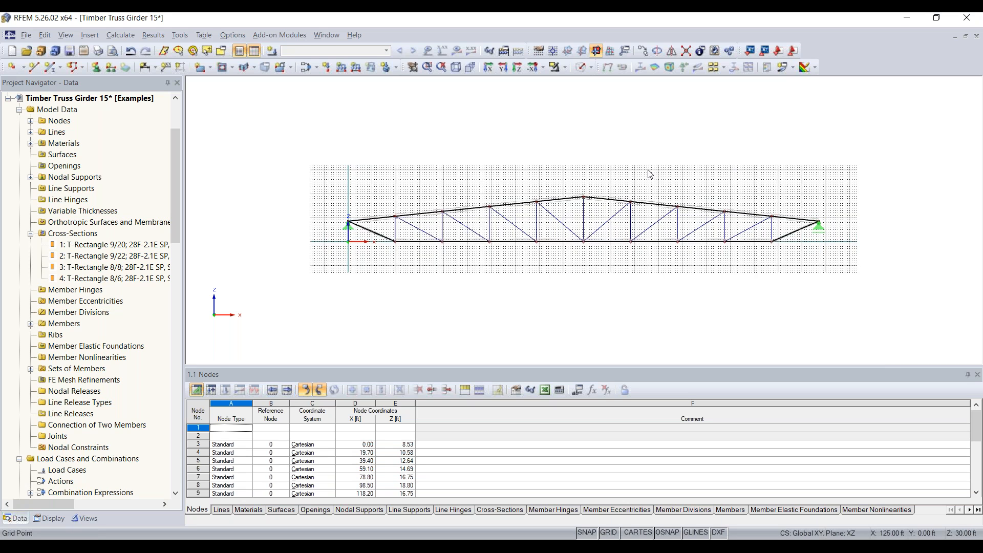
{"action": "left_click", "coordinate": [581, 67]}
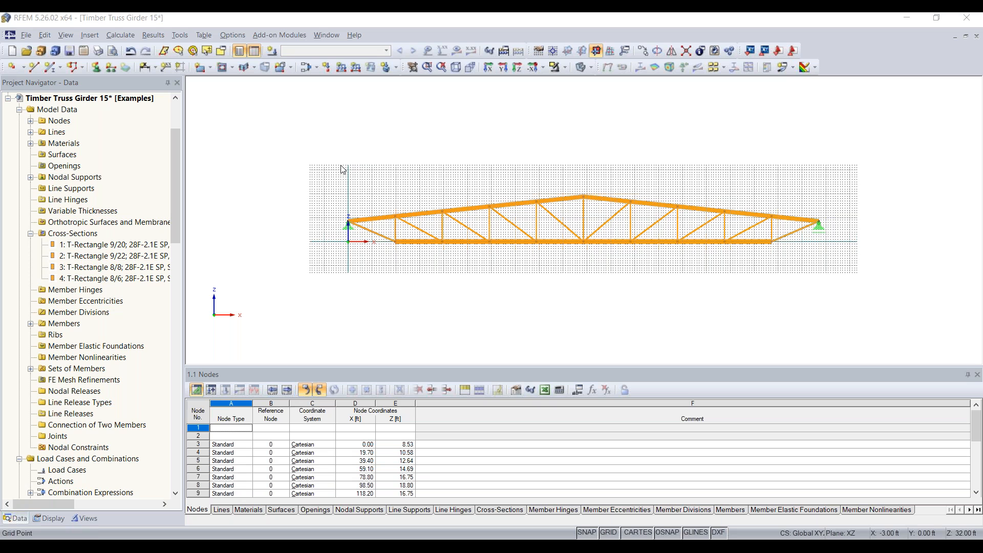
Zoom in on the solid-rendered timber truss girder.
{"action": "scroll", "coordinate": [123, 187], "scroll_direction": "up", "scroll_amount": 3}
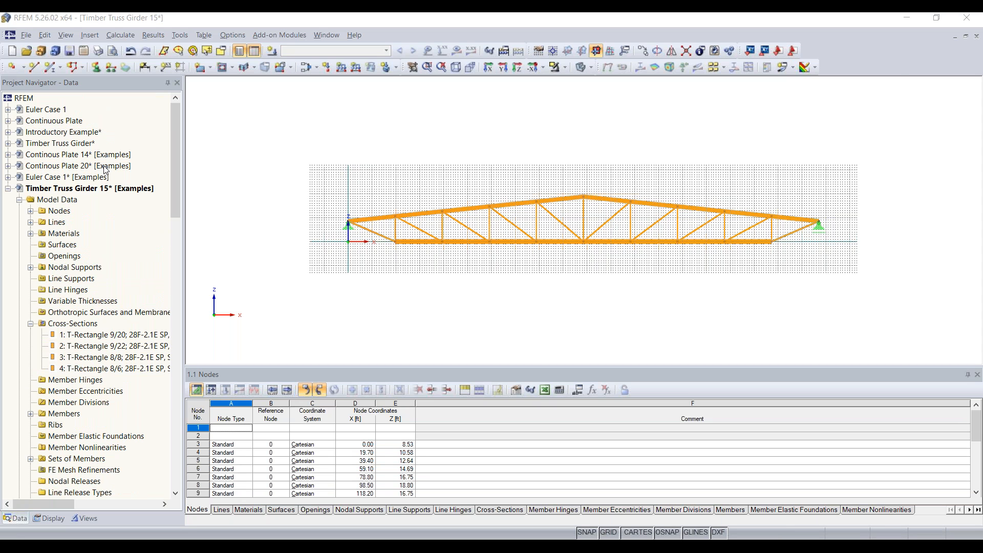
Open the Continous Plate 20 example and pick Line Releases in the navigator.
{"action": "double_click", "coordinate": [106, 166]}
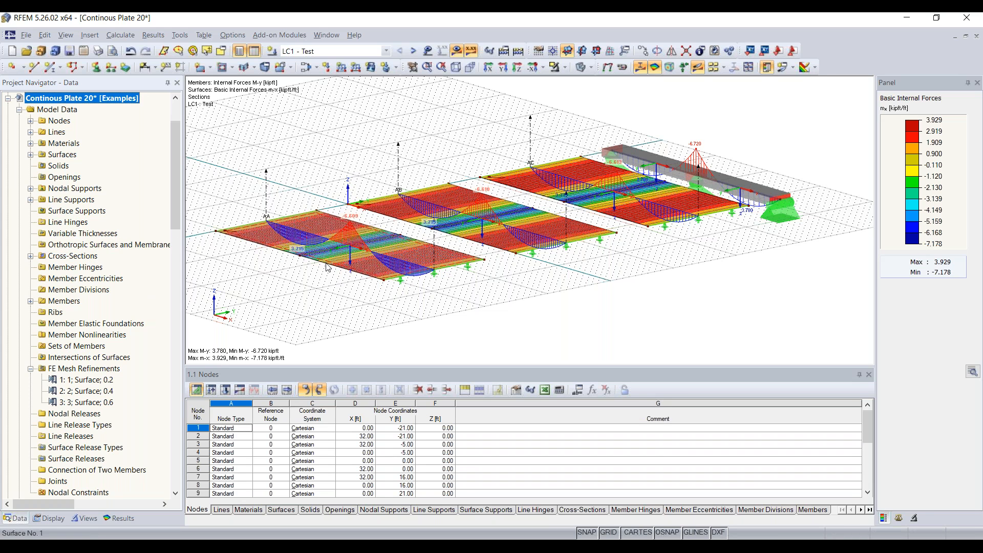
{"action": "scroll", "coordinate": [84, 302], "scroll_direction": "down", "scroll_amount": 3}
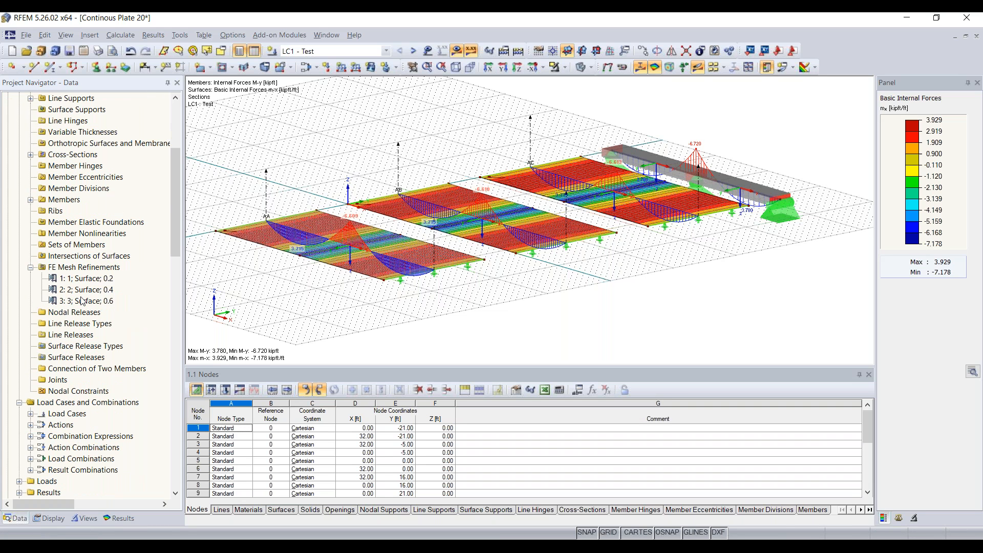
{"action": "scroll", "coordinate": [80, 338], "scroll_direction": "up", "scroll_amount": 2}
{"action": "scroll", "coordinate": [82, 338], "scroll_direction": "down", "scroll_amount": 2}
{"action": "left_click", "coordinate": [73, 338]}
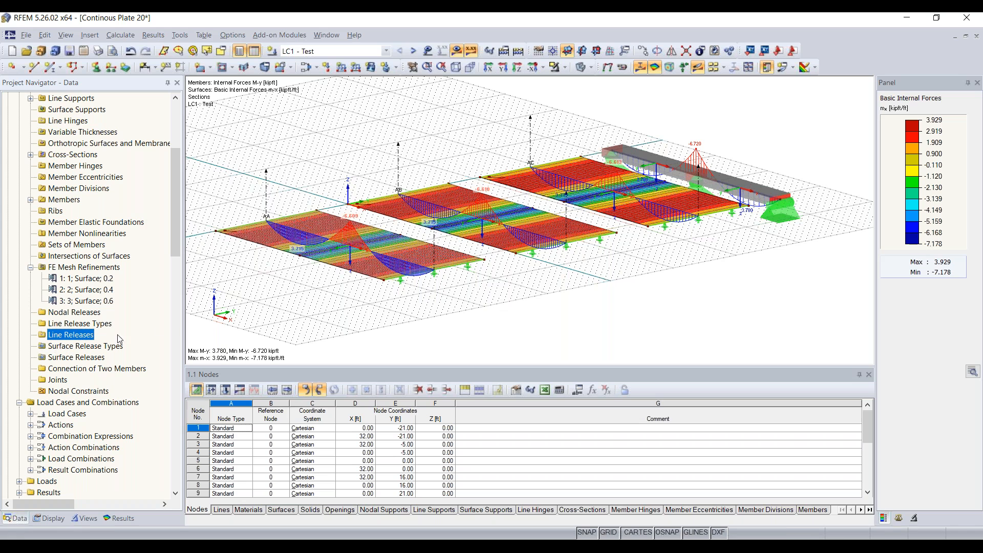
Start a new line release, open and close a new release type, then cancel it unsaved.
{"action": "right_click", "coordinate": [74, 339]}
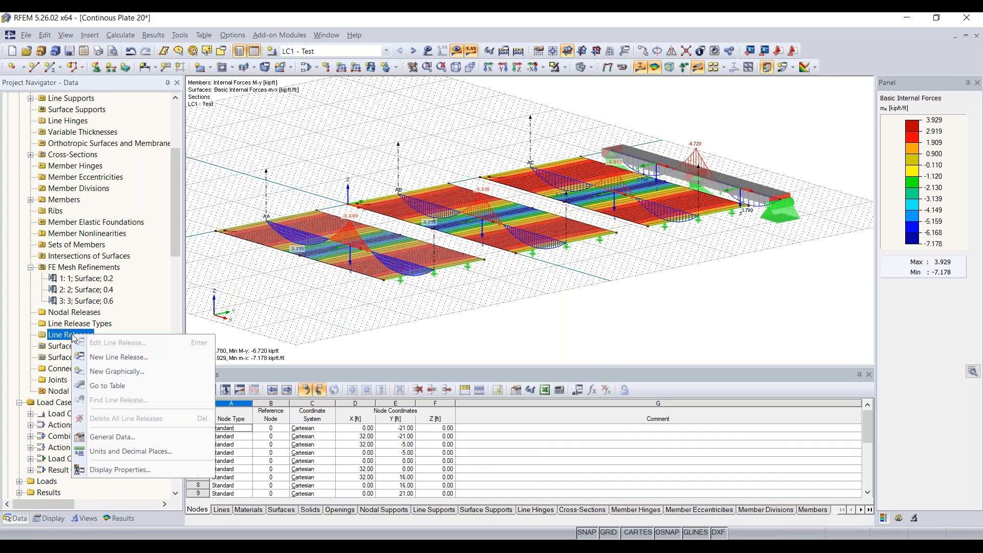
{"action": "left_click", "coordinate": [111, 358]}
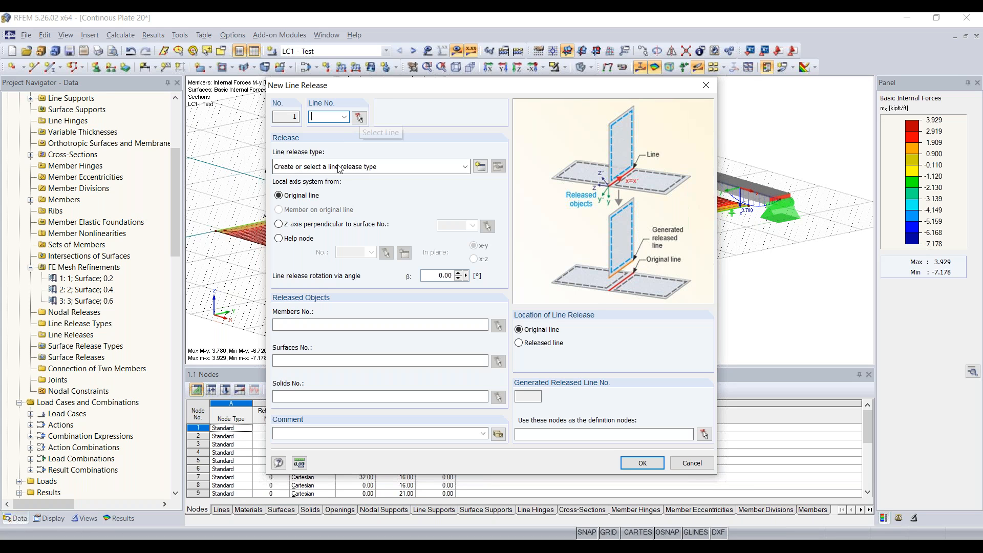
{"action": "left_click", "coordinate": [483, 168]}
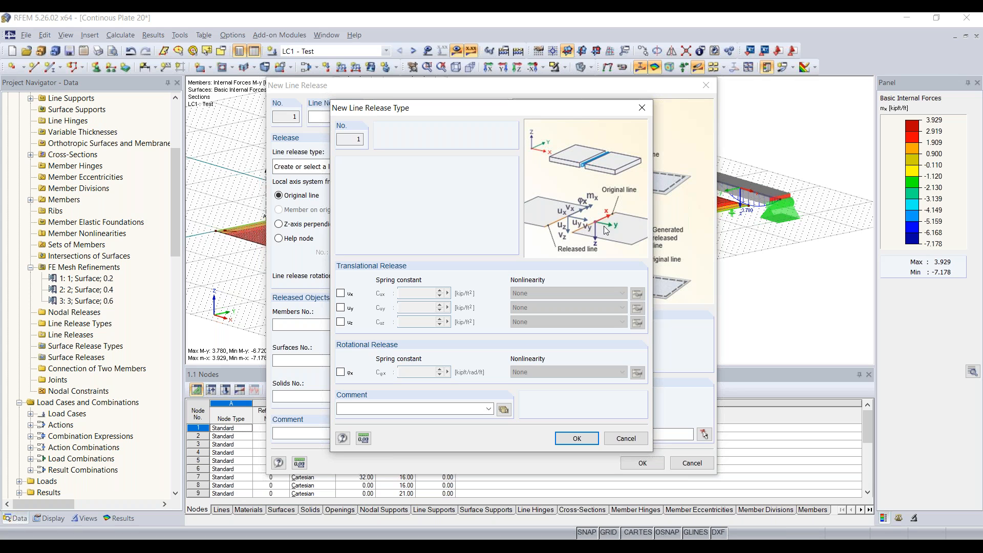
{"action": "left_click", "coordinate": [641, 107]}
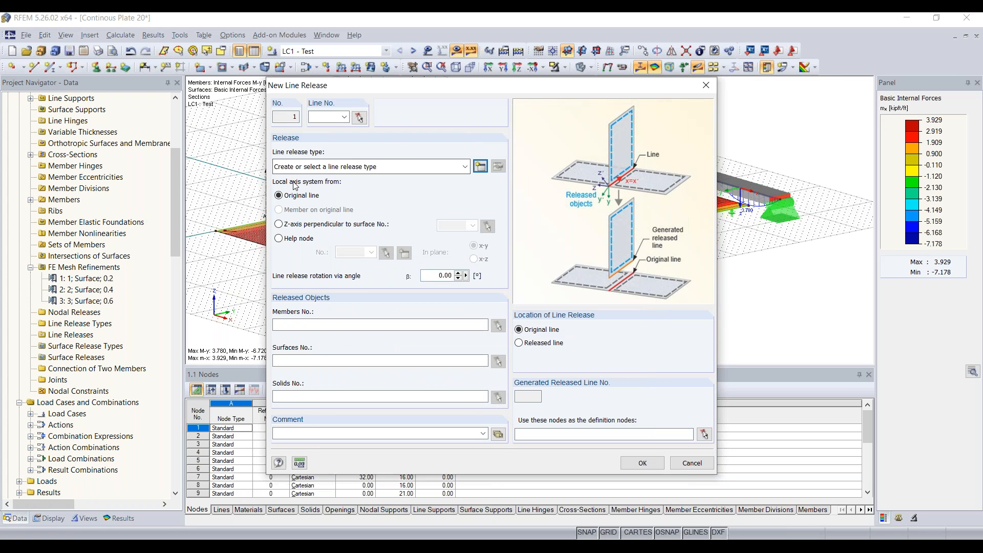
{"action": "left_click", "coordinate": [334, 358]}
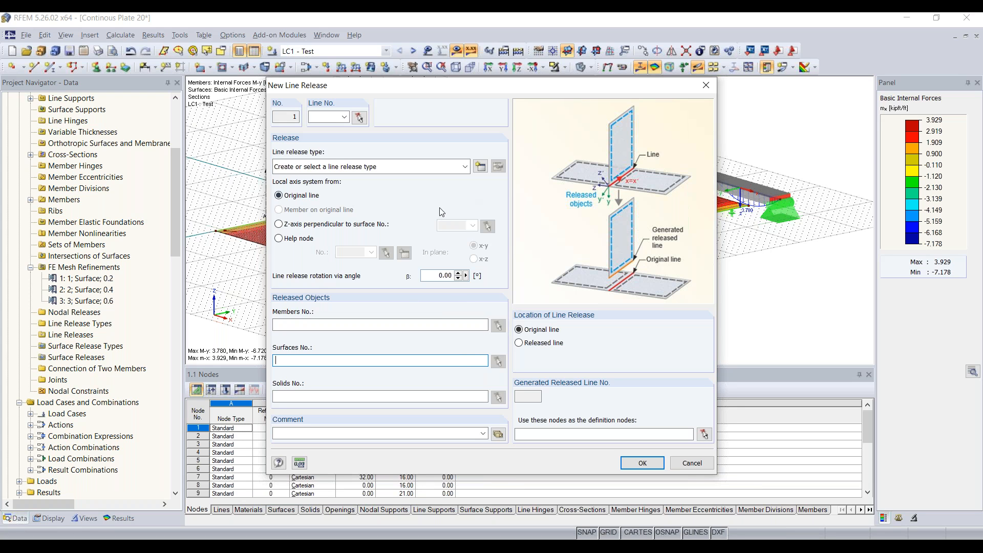
{"action": "left_click", "coordinate": [706, 85]}
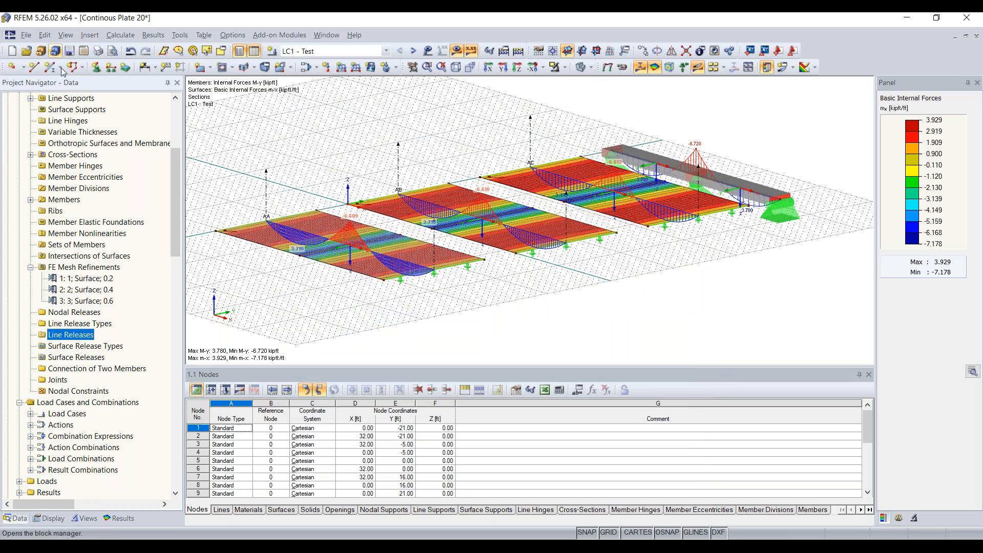
{"action": "scroll", "coordinate": [95, 158], "scroll_direction": "up", "scroll_amount": 5}
Collapse the Continous Plate 20 tree and make Timber Truss Girder 15 the active model.
{"action": "left_click", "coordinate": [8, 166]}
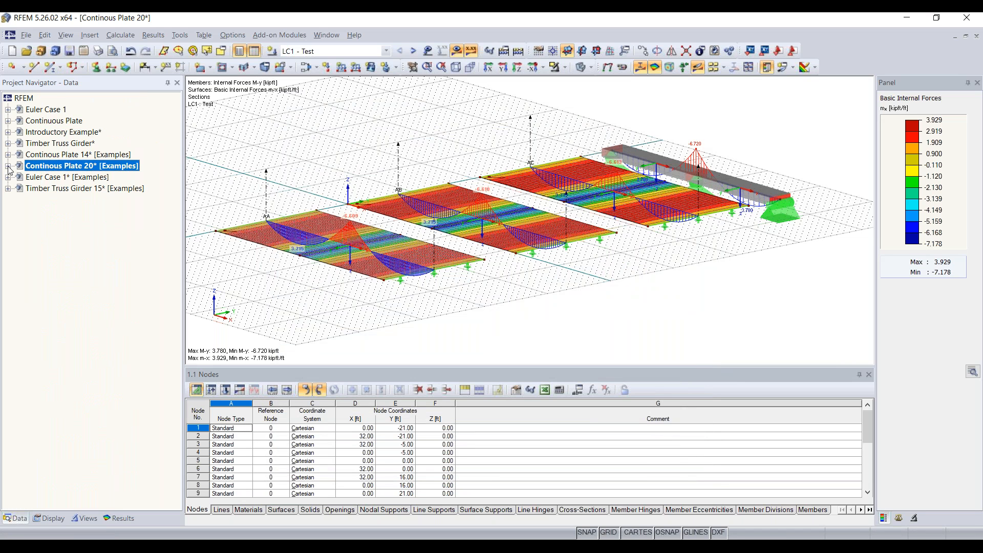
{"action": "left_click", "coordinate": [76, 189]}
{"action": "double_click", "coordinate": [75, 189]}
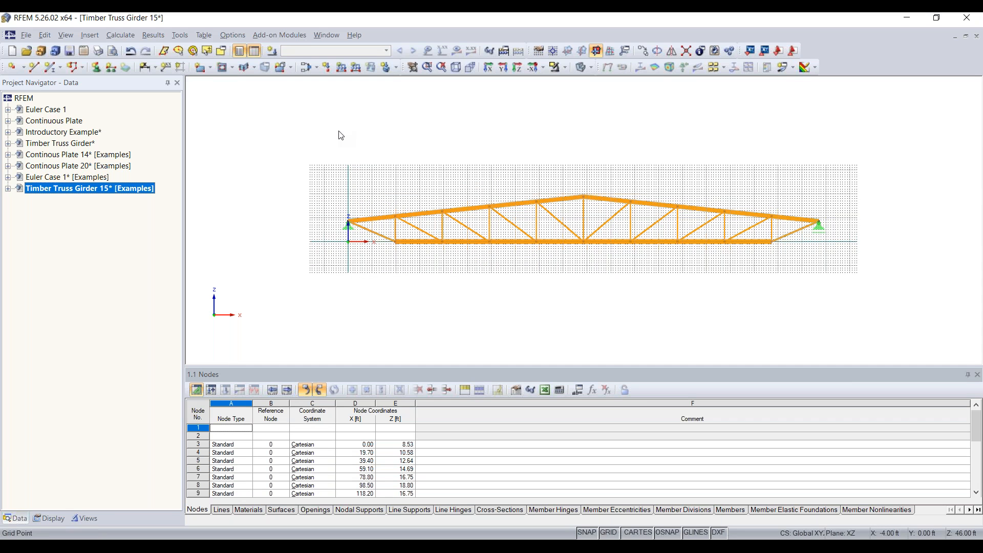
Expand Timber Truss Girder 15's model data and show its user-defined views and visibilities.
{"action": "left_click", "coordinate": [8, 189]}
{"action": "scroll", "coordinate": [72, 227], "scroll_direction": "down", "scroll_amount": 3}
{"action": "scroll", "coordinate": [86, 242], "scroll_direction": "down", "scroll_amount": 3}
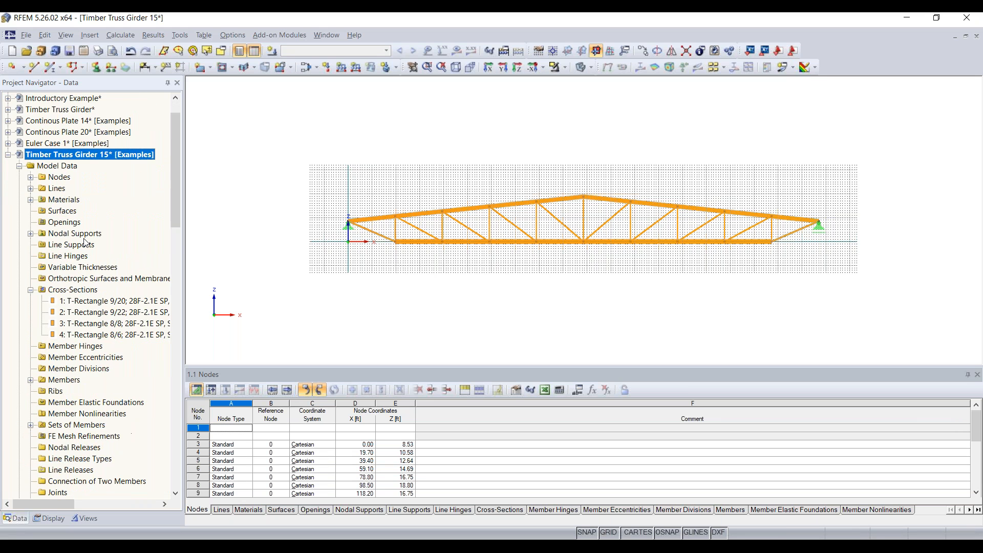
{"action": "scroll", "coordinate": [97, 235], "scroll_direction": "up", "scroll_amount": 1}
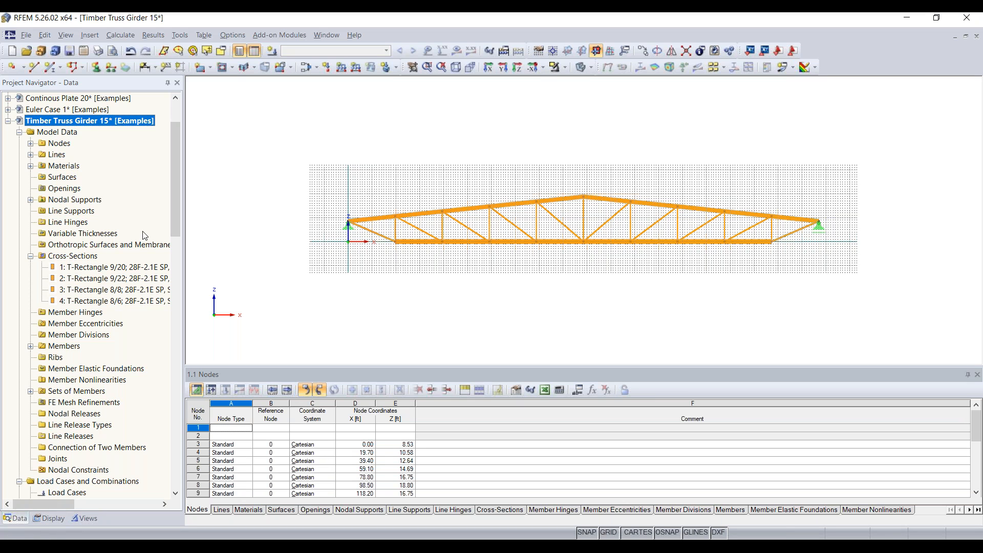
{"action": "left_click", "coordinate": [50, 519]}
{"action": "left_click", "coordinate": [84, 522]}
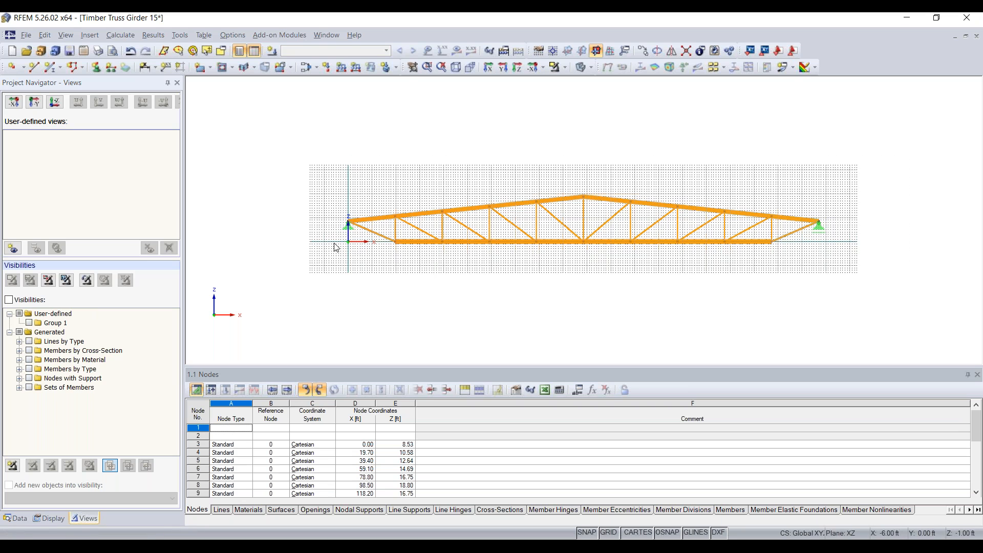
Zoom to the left support, window-select its end members and isolate them.
{"action": "scroll", "coordinate": [334, 243], "scroll_direction": "up", "scroll_amount": 1}
{"action": "scroll", "coordinate": [384, 240], "scroll_direction": "up", "scroll_amount": 1}
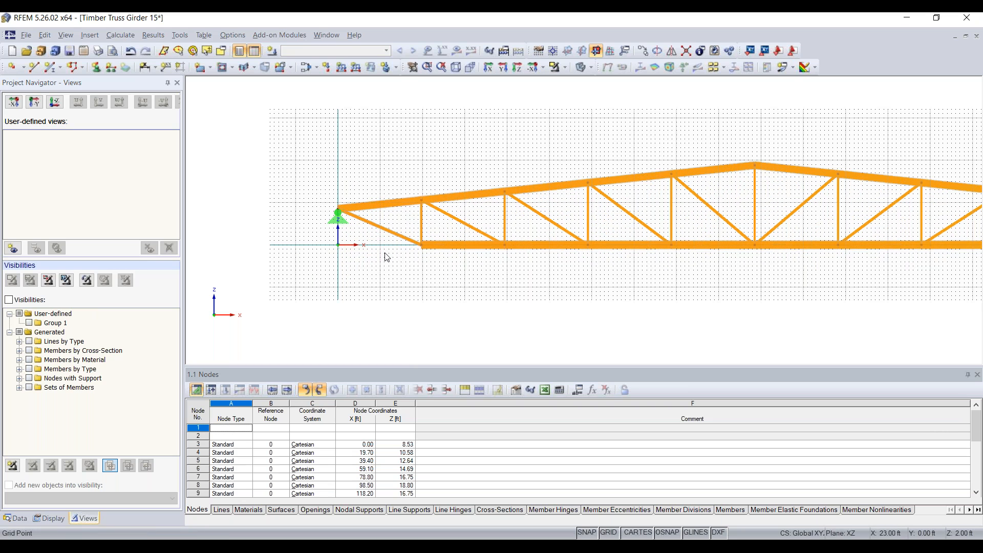
{"action": "left_click_drag", "start_coordinate": [309, 278], "coordinate": [308, 191]}
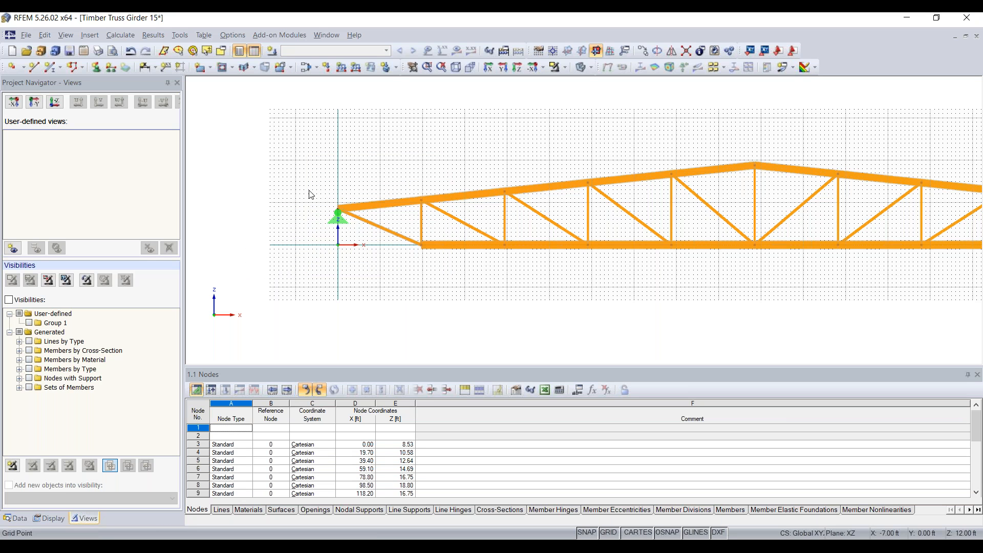
{"action": "left_click_drag", "start_coordinate": [297, 280], "coordinate": [459, 166]}
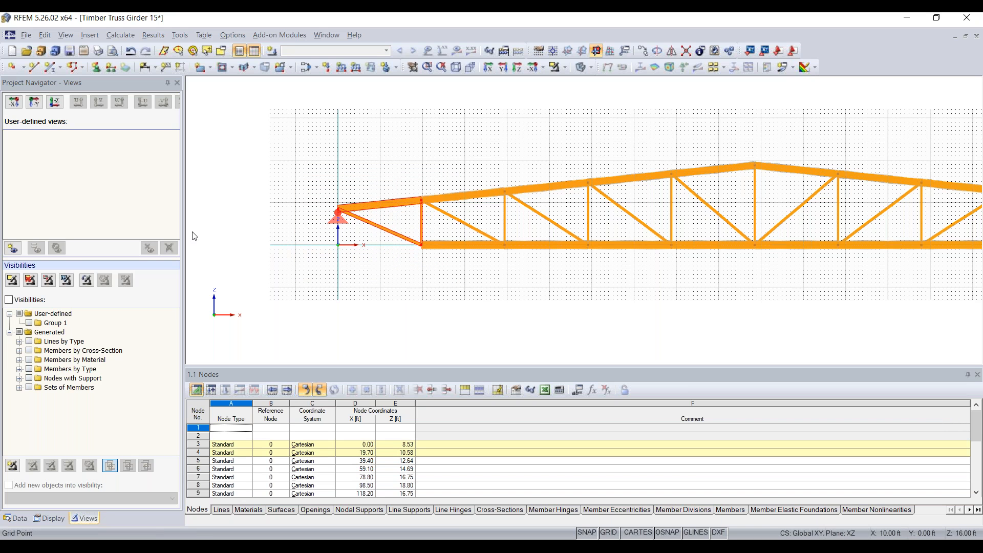
{"action": "left_click", "coordinate": [23, 301]}
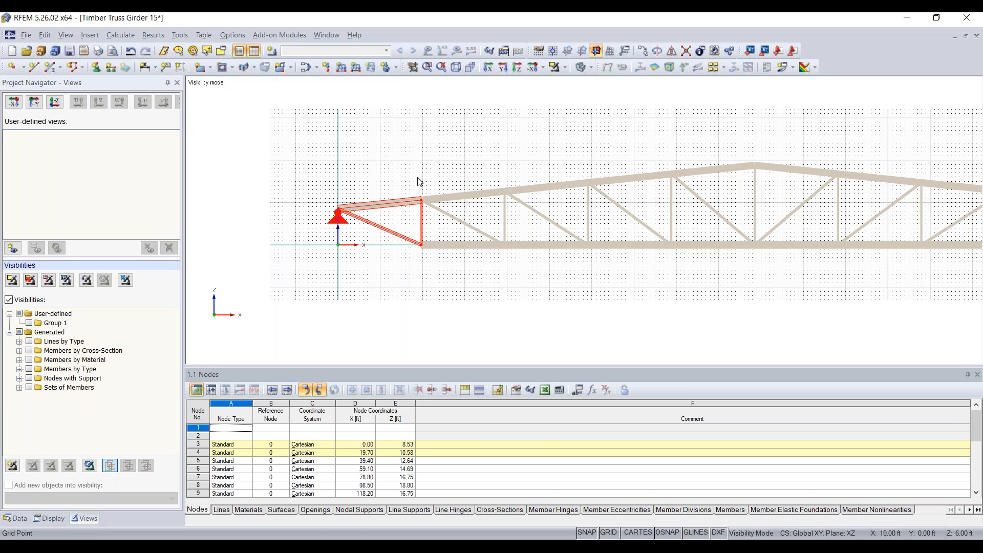
Save the isolated members as a new user-defined view named 'Story 1'.
{"action": "left_click", "coordinate": [13, 249]}
{"action": "type", "text": "Story 1"}
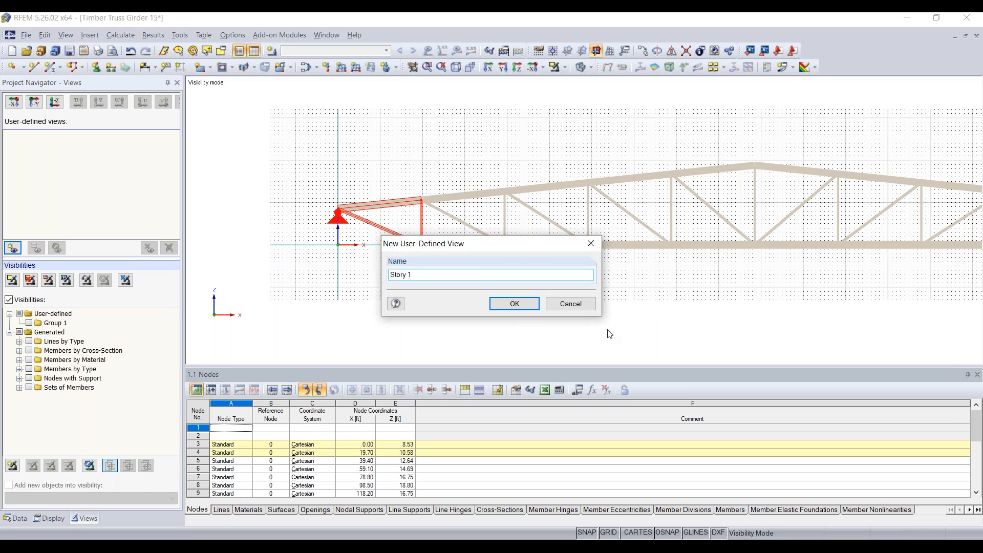
{"action": "left_click", "coordinate": [522, 309]}
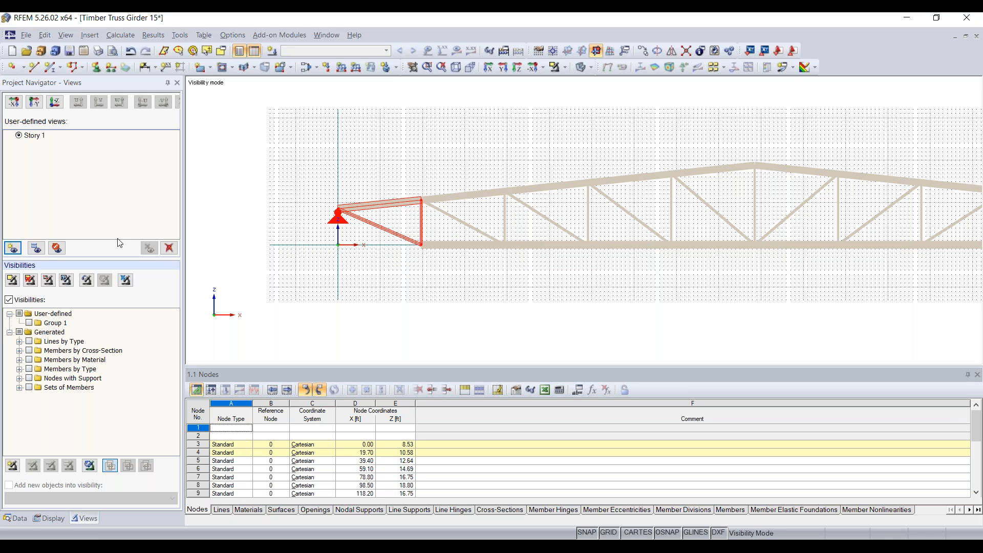
Toggle the greyed background members and wireframe/solid display, ending with solid and background shown.
{"action": "right_click", "coordinate": [472, 270]}
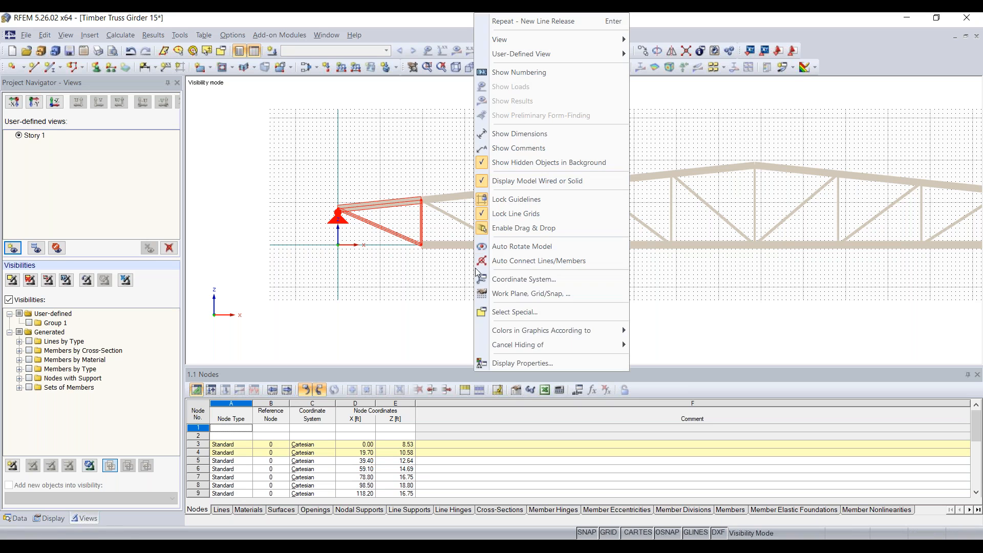
{"action": "left_click", "coordinate": [528, 168]}
{"action": "right_click", "coordinate": [470, 181]}
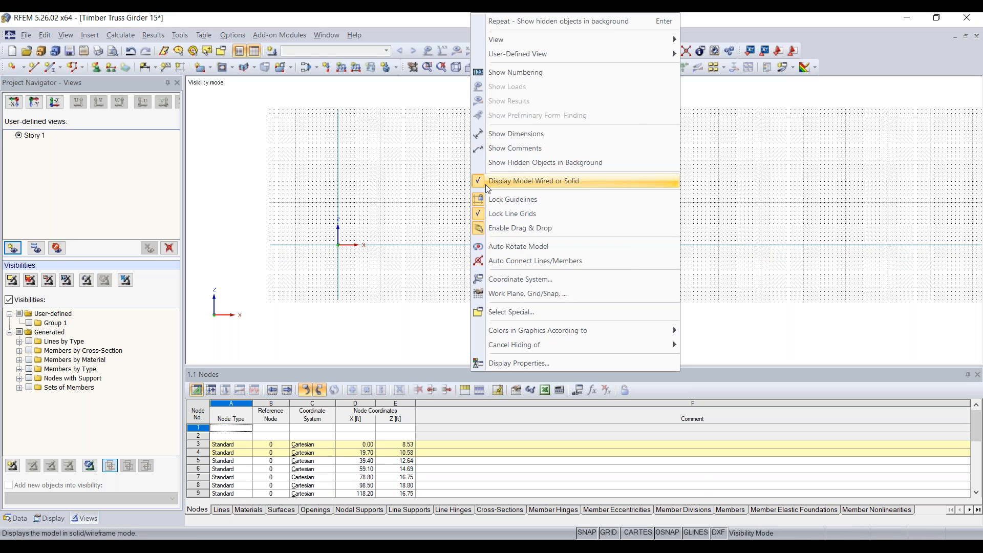
{"action": "left_click", "coordinate": [511, 181]}
{"action": "right_click", "coordinate": [511, 181]}
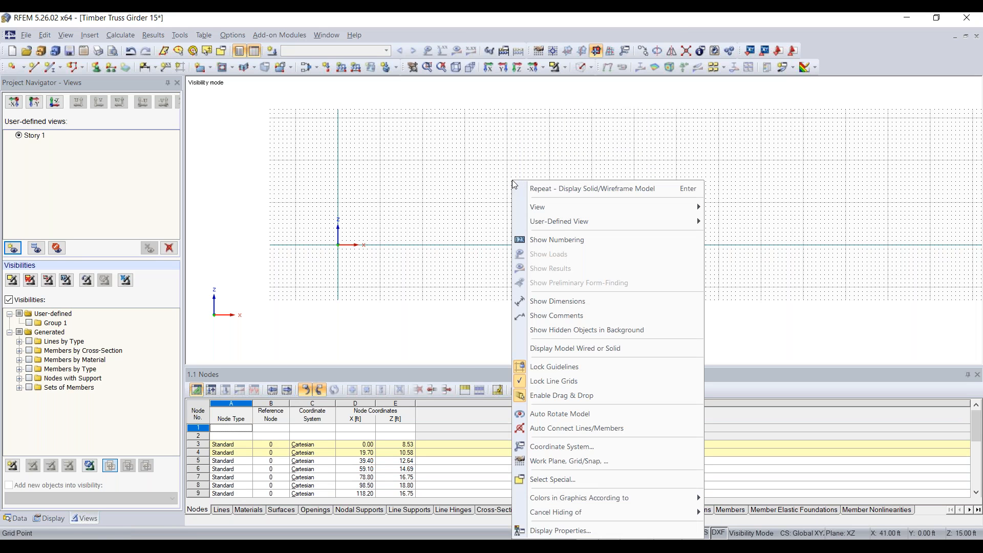
{"action": "left_click", "coordinate": [576, 349]}
{"action": "right_click", "coordinate": [471, 233]}
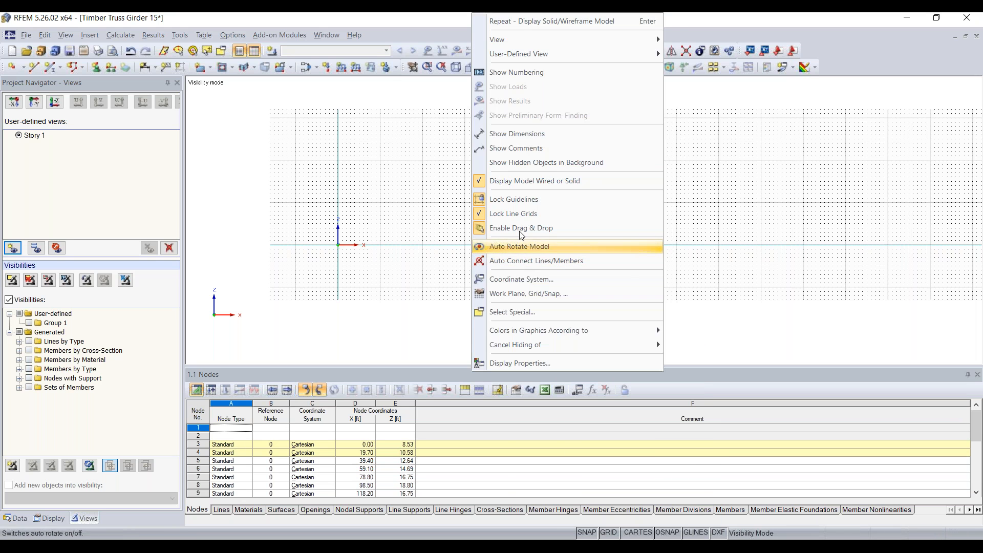
{"action": "left_click", "coordinate": [513, 163]}
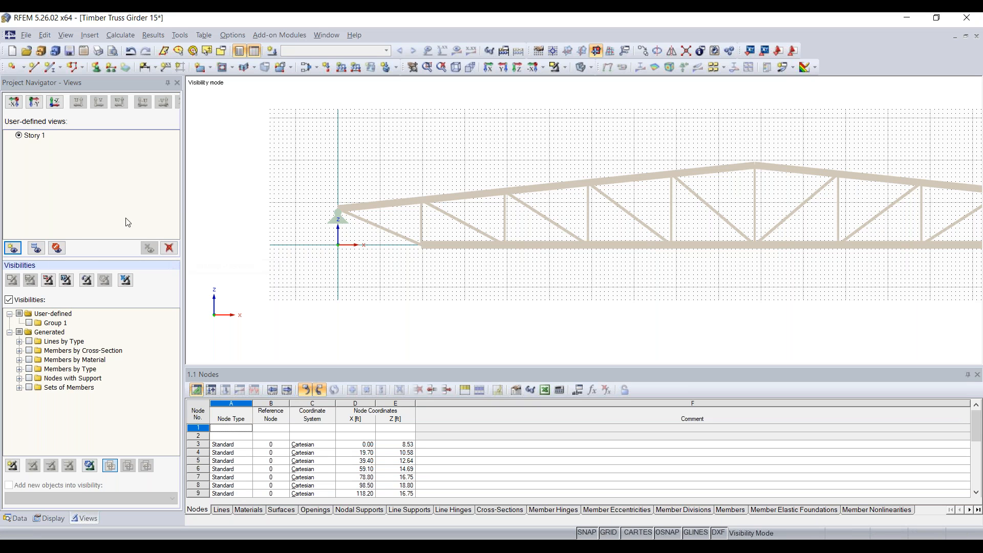
Delete the Story 1 view, turn off isolation, and isolate the first left-support panel by window.
{"action": "left_click", "coordinate": [169, 248]}
{"action": "left_click", "coordinate": [461, 298]}
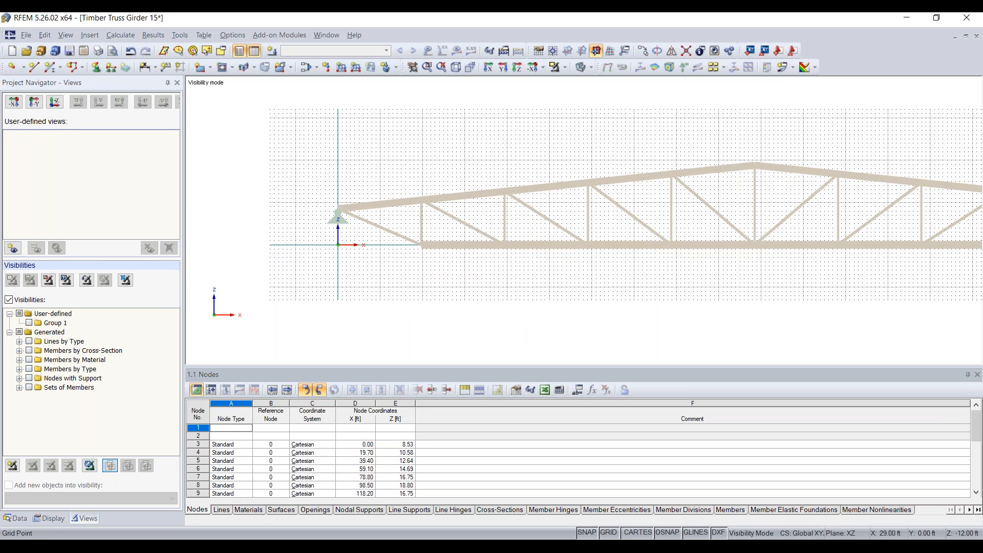
{"action": "right_click", "coordinate": [493, 94]}
{"action": "left_click", "coordinate": [332, 170]}
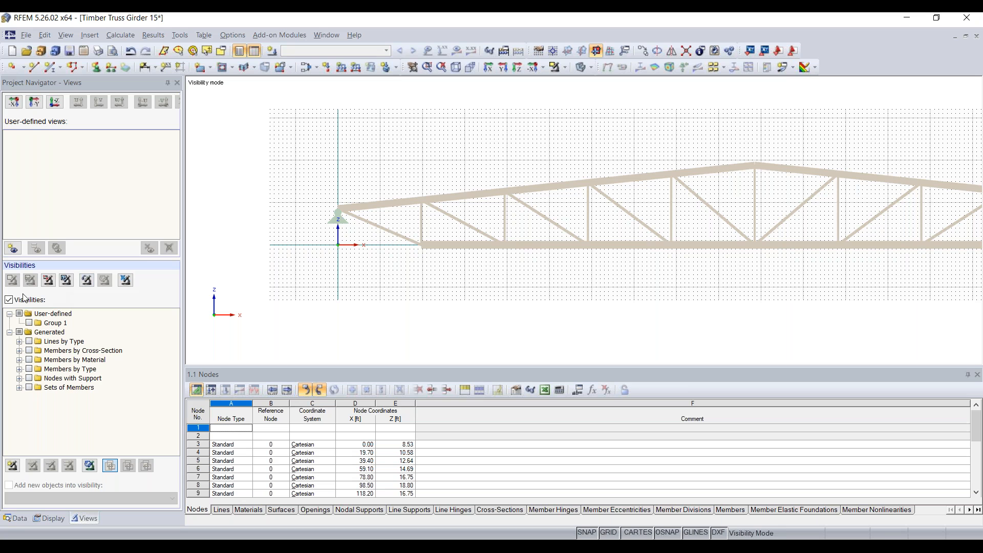
{"action": "left_click", "coordinate": [24, 299]}
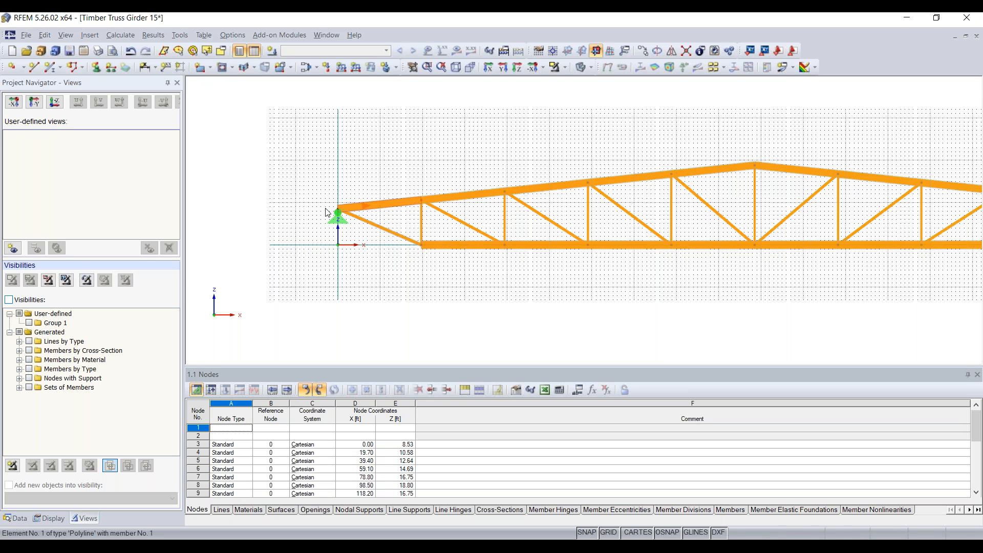
{"action": "left_click", "coordinate": [50, 281]}
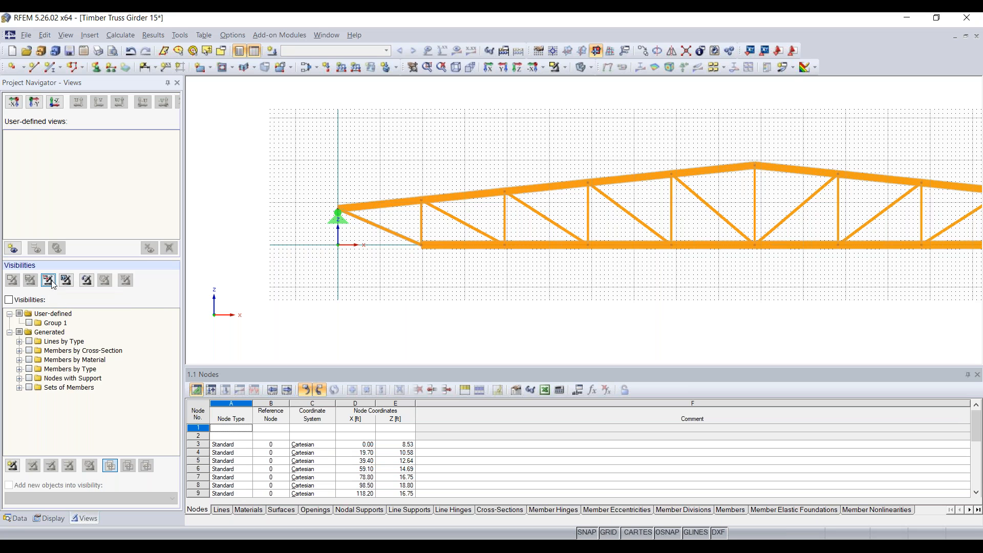
{"action": "left_click_drag", "start_coordinate": [316, 267], "coordinate": [466, 171]}
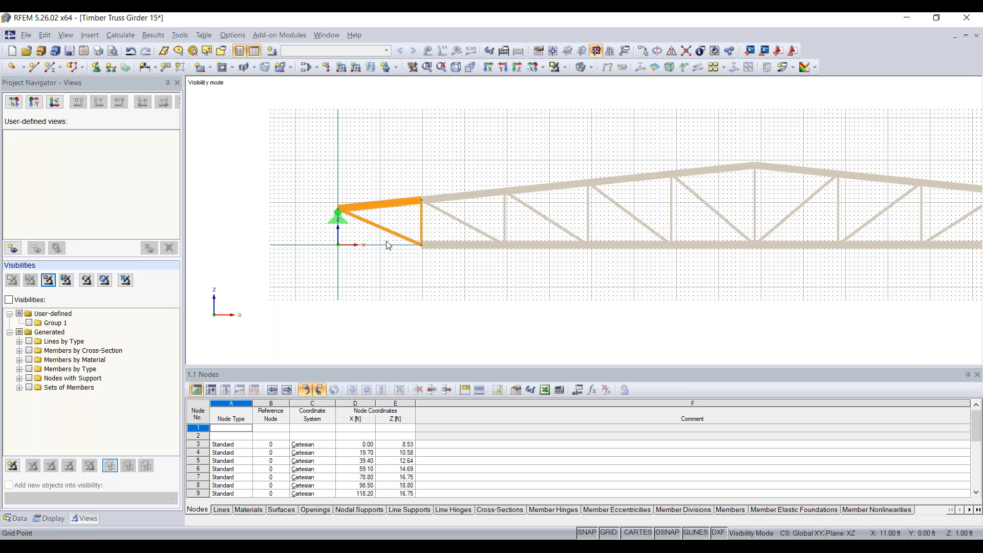
Save the isolated panel again as view 'Story 1' and hide the greyed background members.
{"action": "left_click", "coordinate": [13, 248]}
{"action": "type", "text": "Stor"}
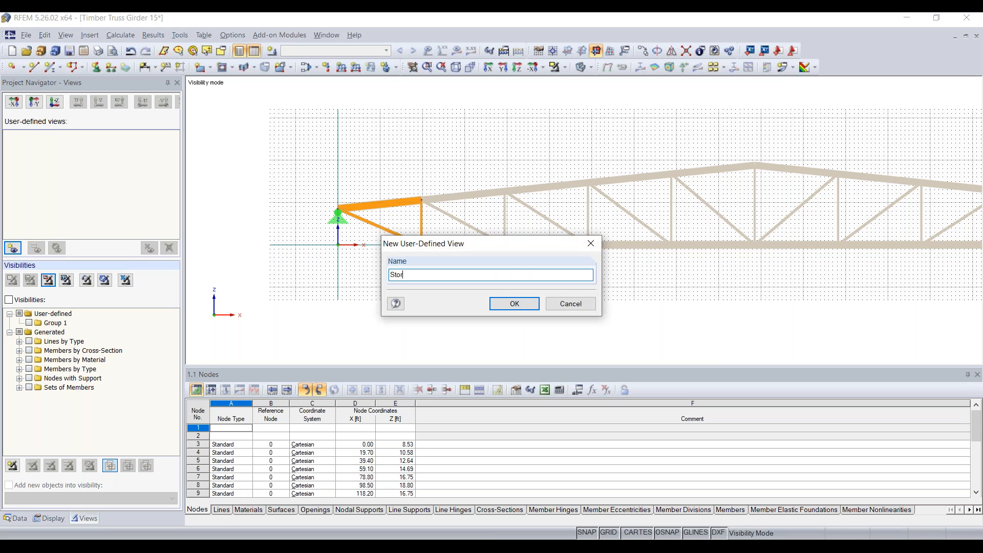
{"action": "left_click", "coordinate": [518, 303]}
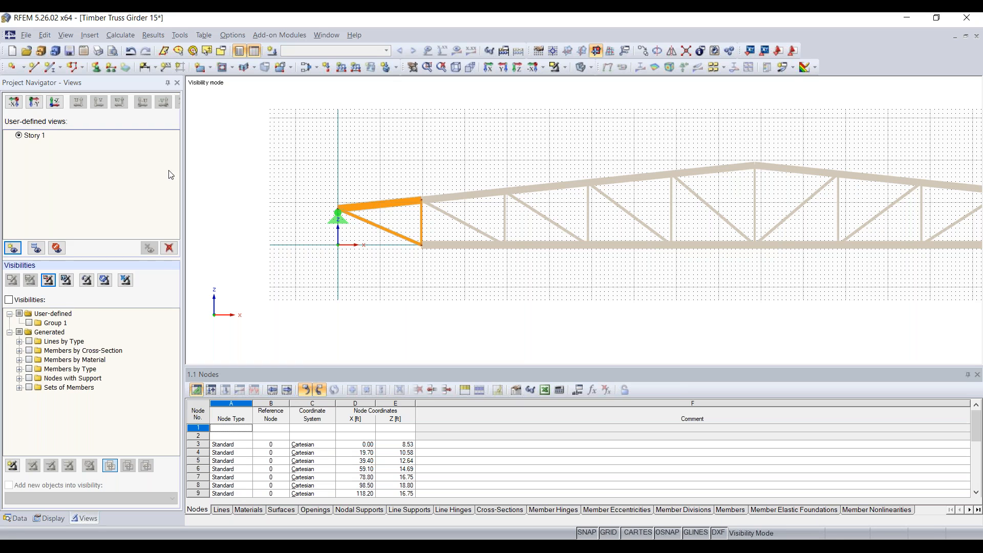
{"action": "right_click", "coordinate": [470, 144]}
{"action": "left_click", "coordinate": [535, 293]}
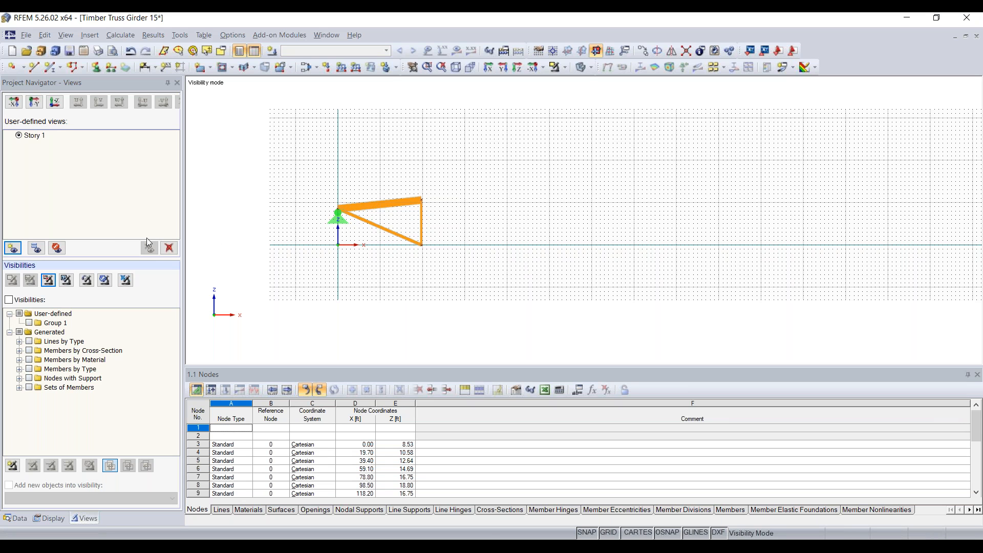
Refresh the Story 1 view and toggle the greyed background truss members off and on.
{"action": "left_click", "coordinate": [56, 248]}
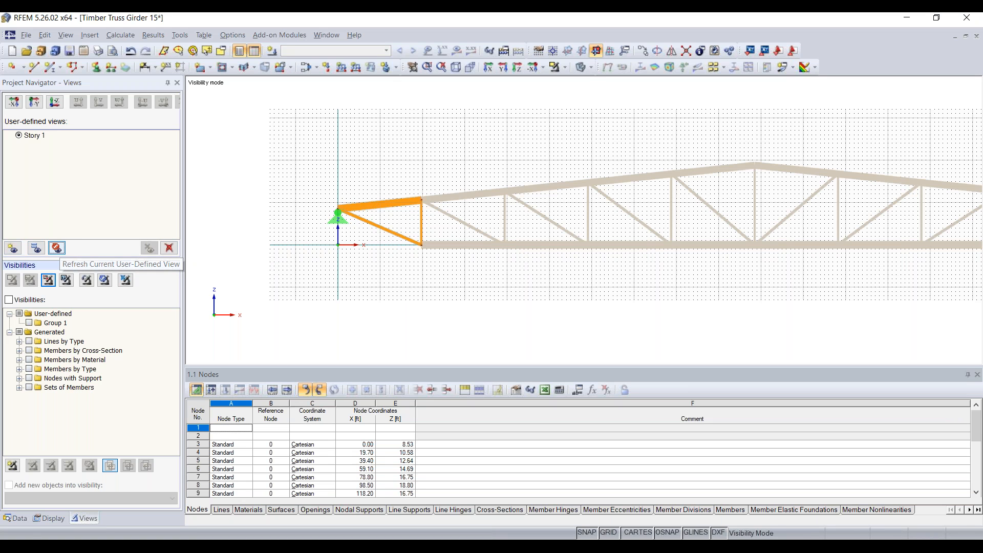
{"action": "right_click", "coordinate": [404, 160]}
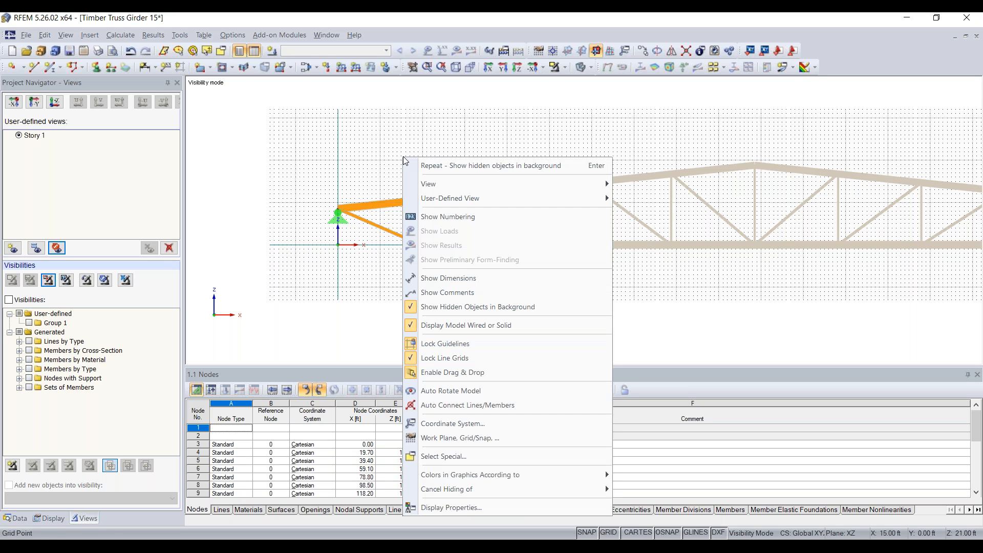
{"action": "left_click", "coordinate": [464, 306]}
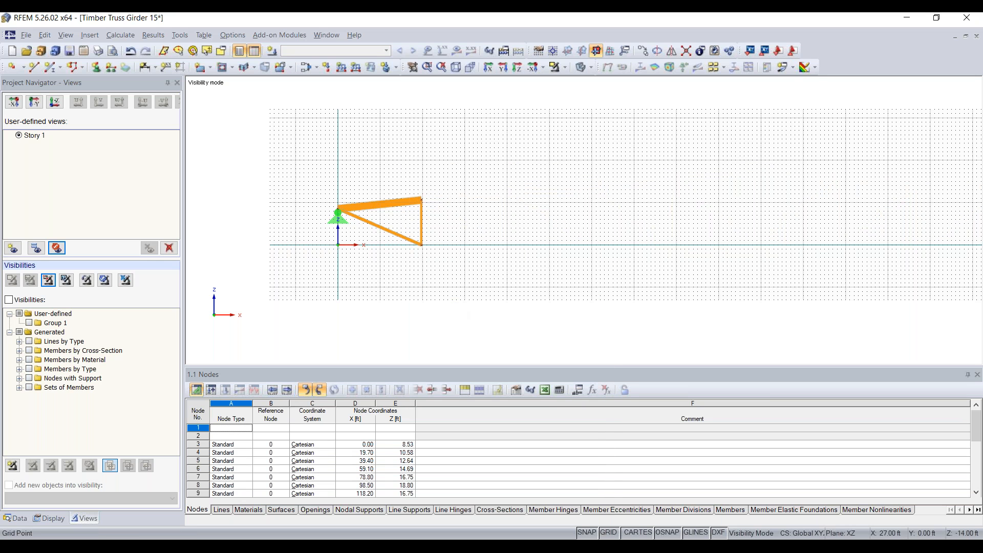
{"action": "right_click", "coordinate": [406, 162]}
{"action": "left_click", "coordinate": [454, 308]}
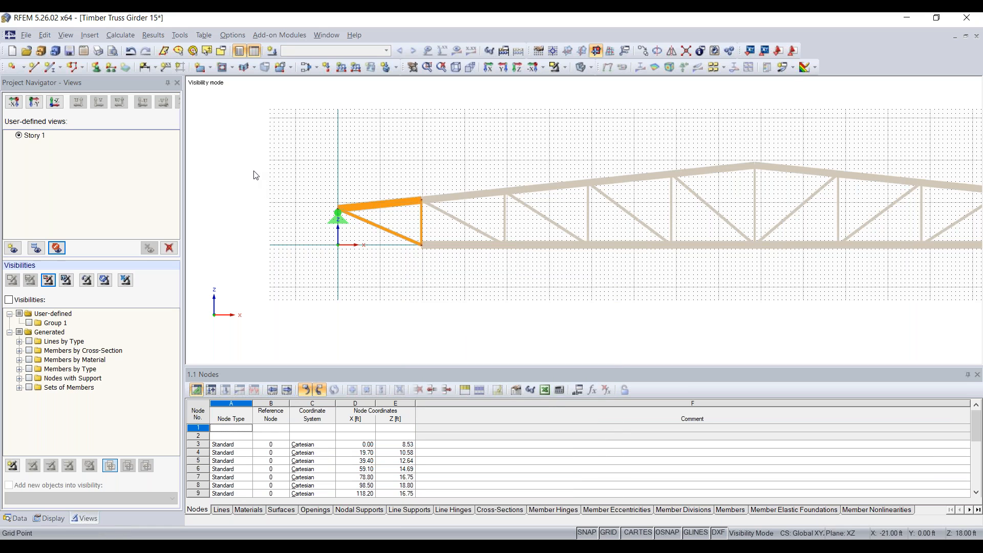
{"action": "scroll", "coordinate": [259, 180], "scroll_direction": "down", "scroll_amount": 2}
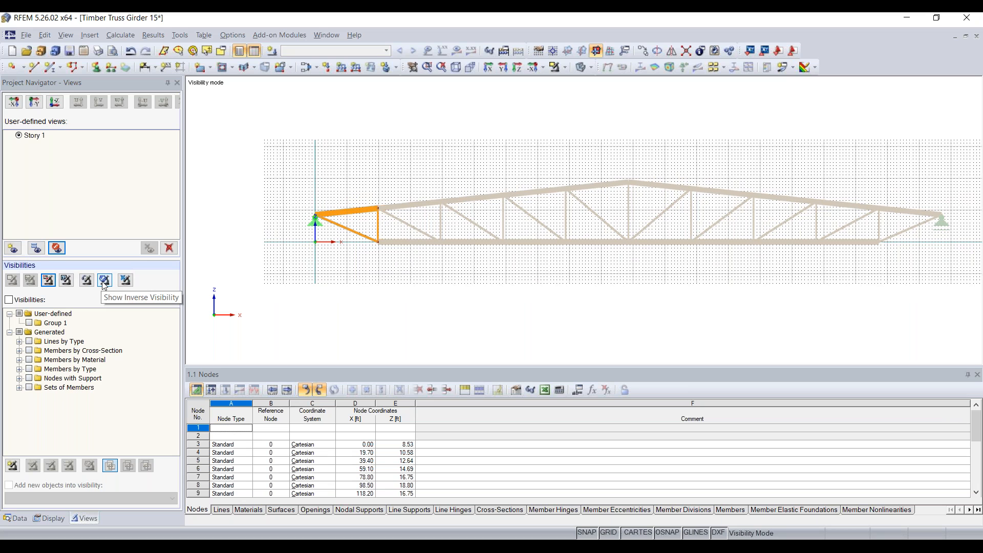
Leave visibility mode, reselect Story 1, hide background members, and leave visibility mode again.
{"action": "left_click", "coordinate": [126, 281]}
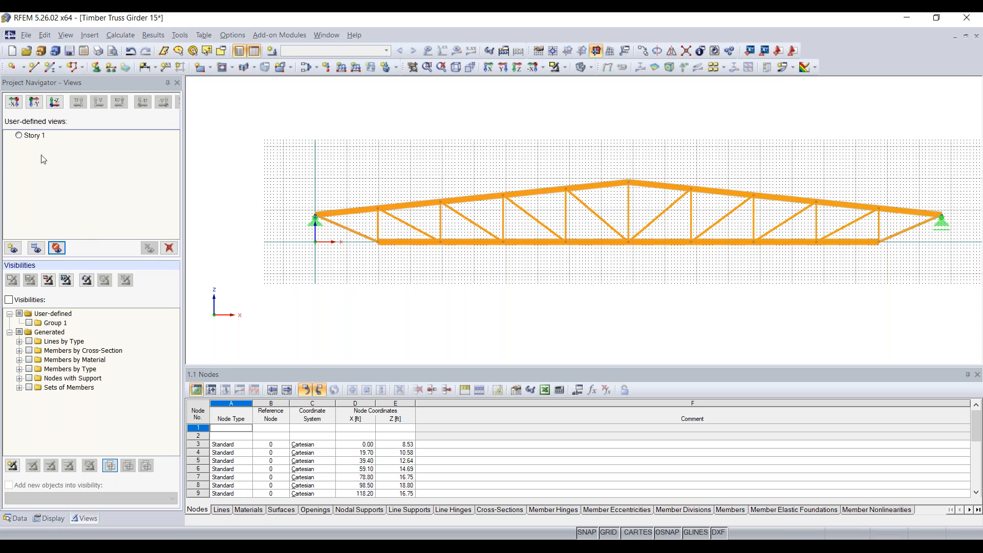
{"action": "left_click", "coordinate": [20, 136]}
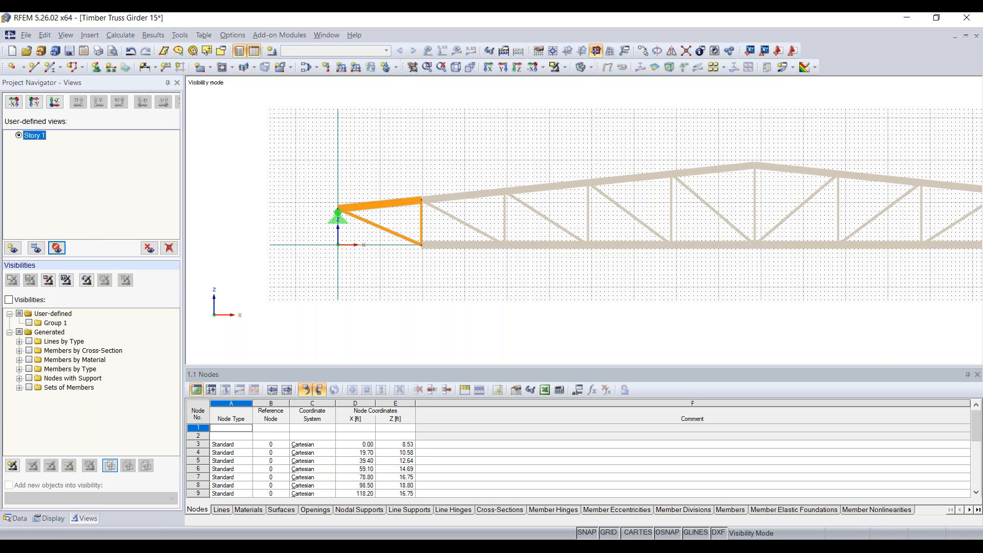
{"action": "right_click", "coordinate": [336, 166]}
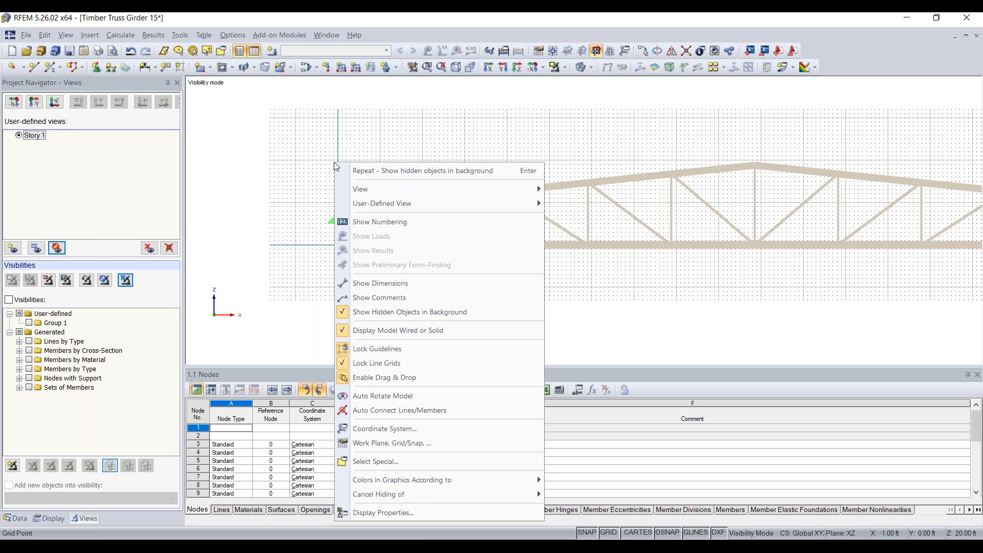
{"action": "left_click", "coordinate": [397, 310]}
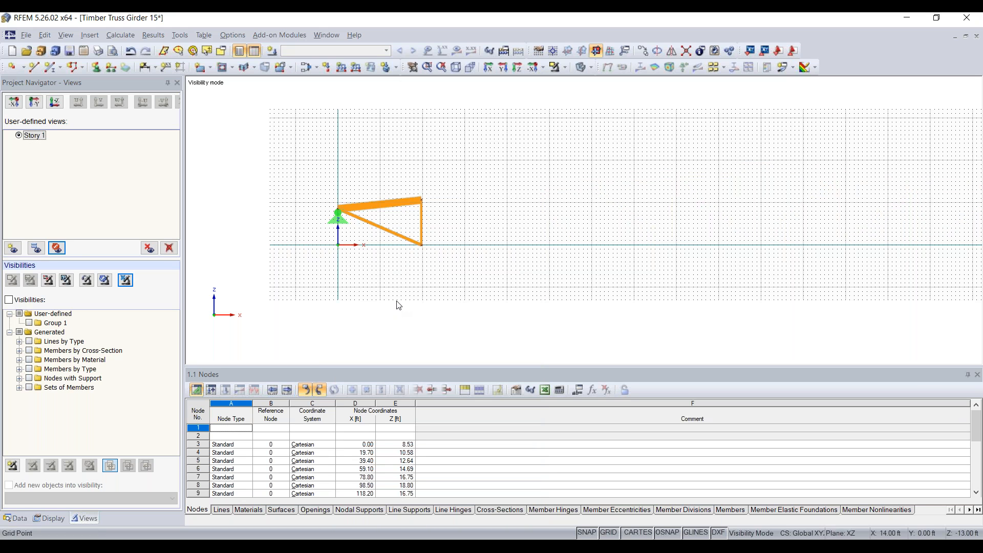
{"action": "left_click", "coordinate": [125, 280]}
{"action": "left_click", "coordinate": [20, 136]}
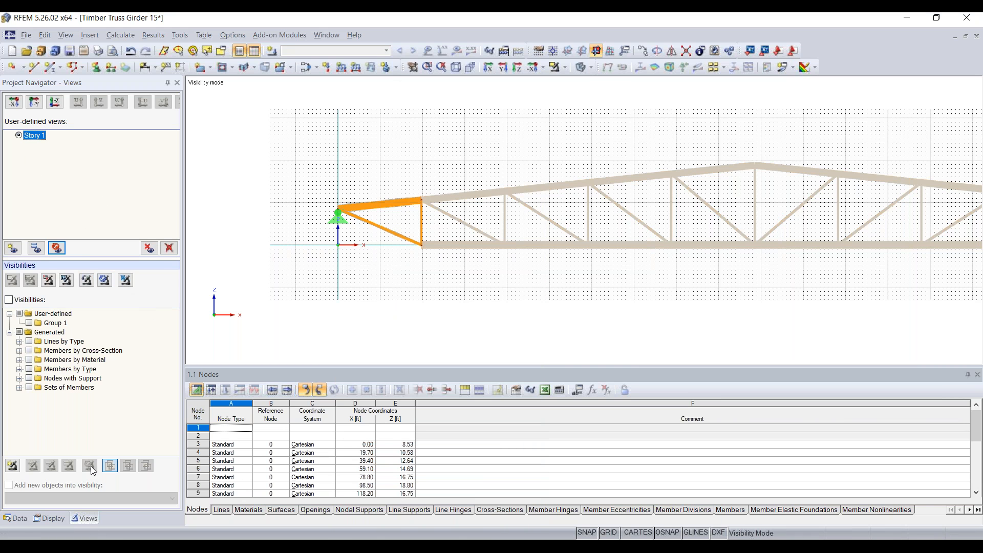
Return the navigator to the Views list and cancel visibility mode to show the whole truss.
{"action": "left_click", "coordinate": [16, 519]}
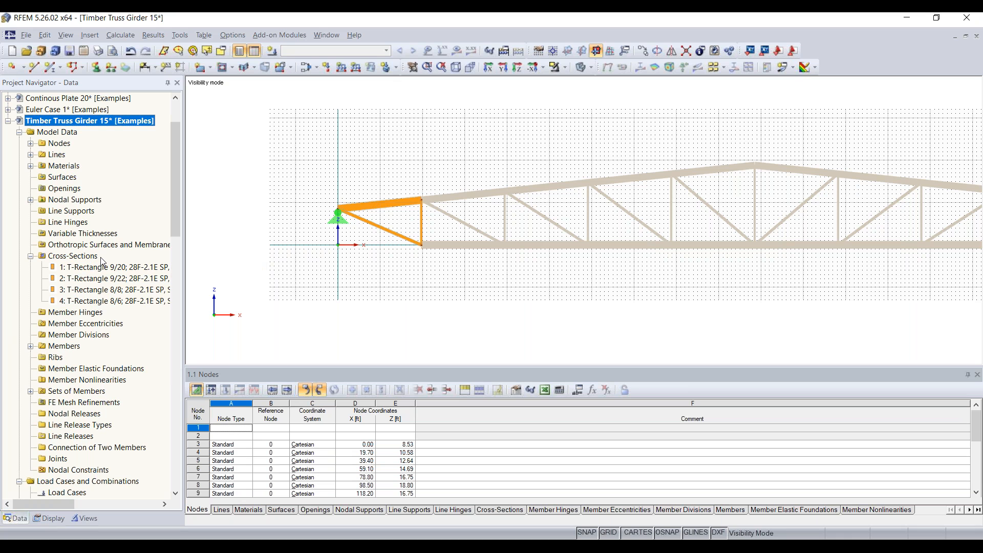
{"action": "left_click", "coordinate": [52, 519]}
{"action": "left_click", "coordinate": [83, 519]}
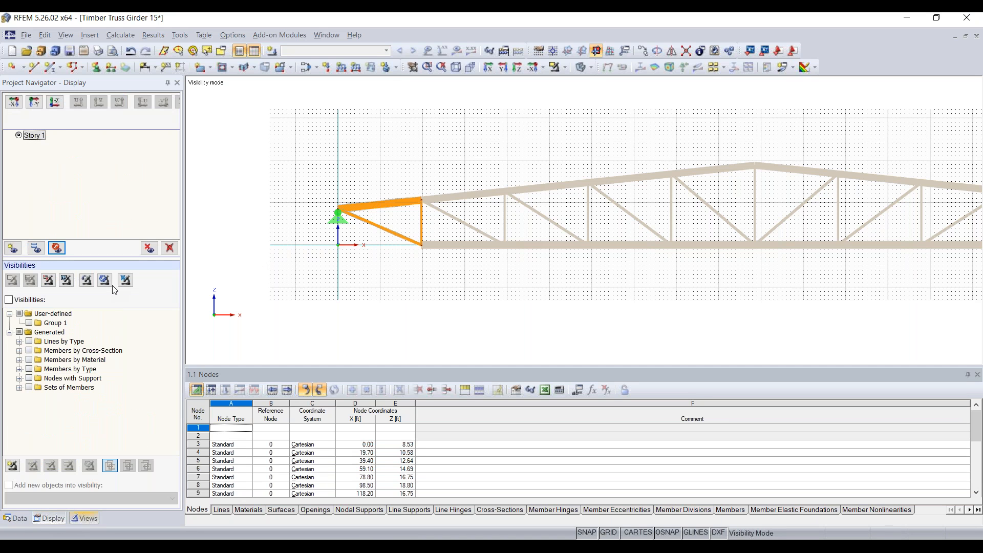
{"action": "left_click", "coordinate": [125, 281]}
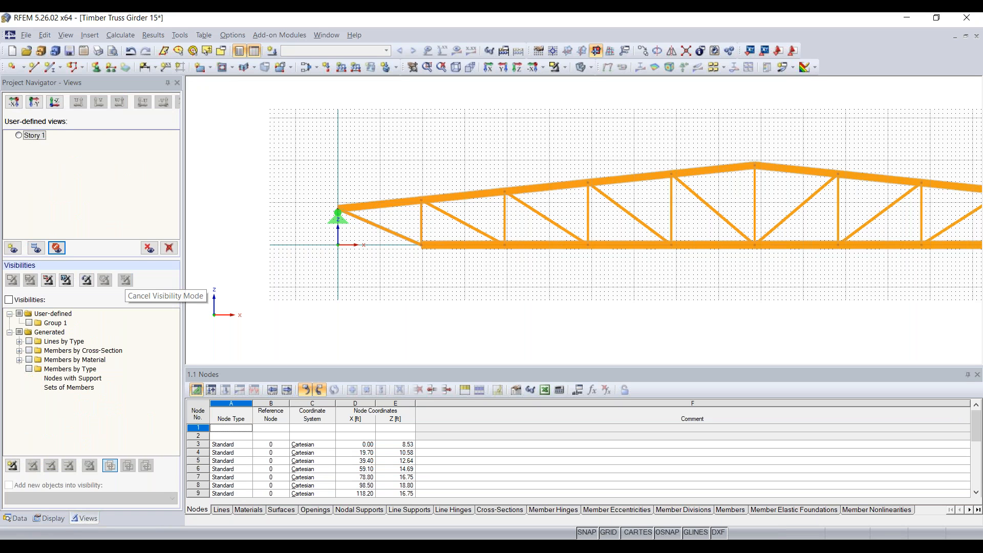
Show the Data tree and zoom and pan until the whole girder with both supports fits.
{"action": "left_click", "coordinate": [16, 518]}
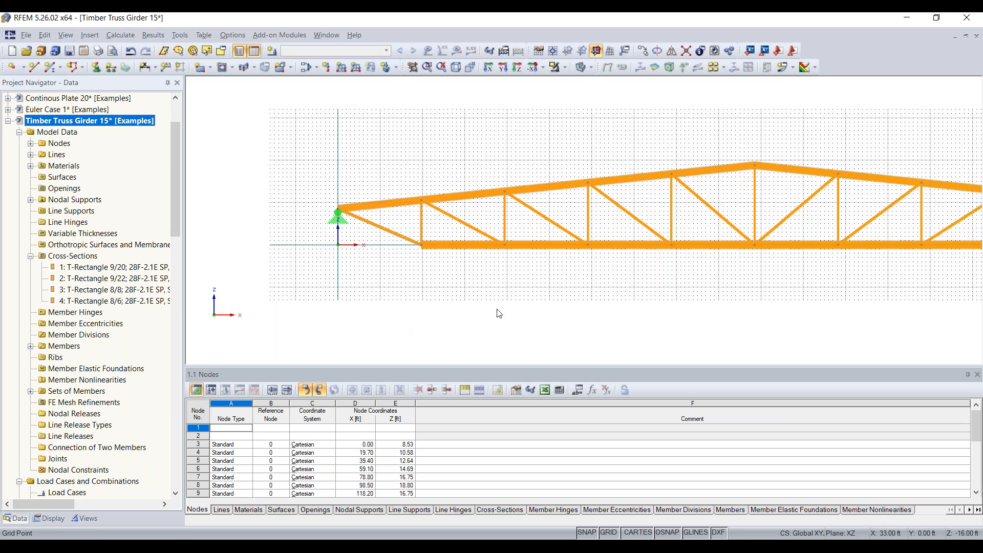
{"action": "scroll", "coordinate": [537, 310], "scroll_direction": "down", "scroll_amount": 2}
{"action": "middle_click_drag", "start_coordinate": [538, 310], "coordinate": [404, 297]}
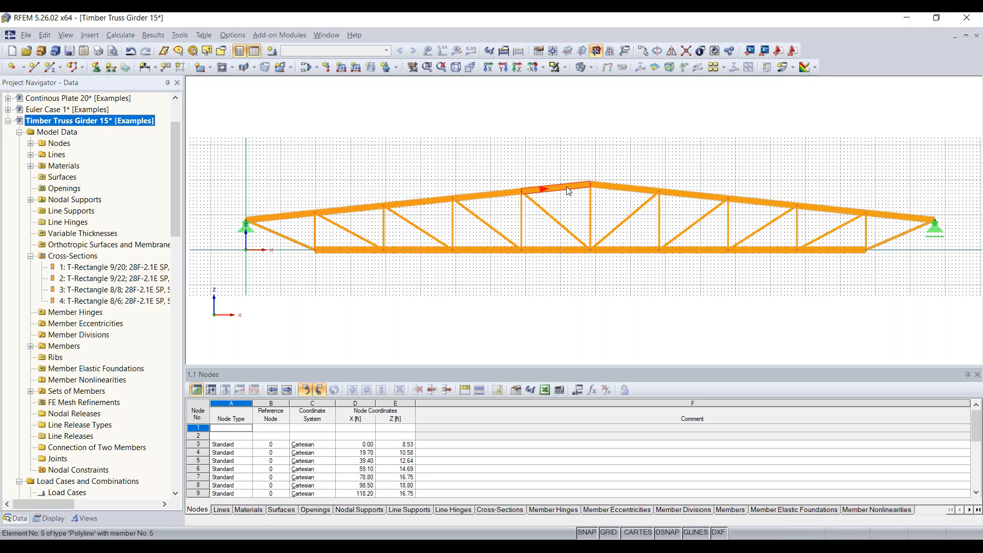
{"action": "mouse_move", "coordinate": [569, 192]}
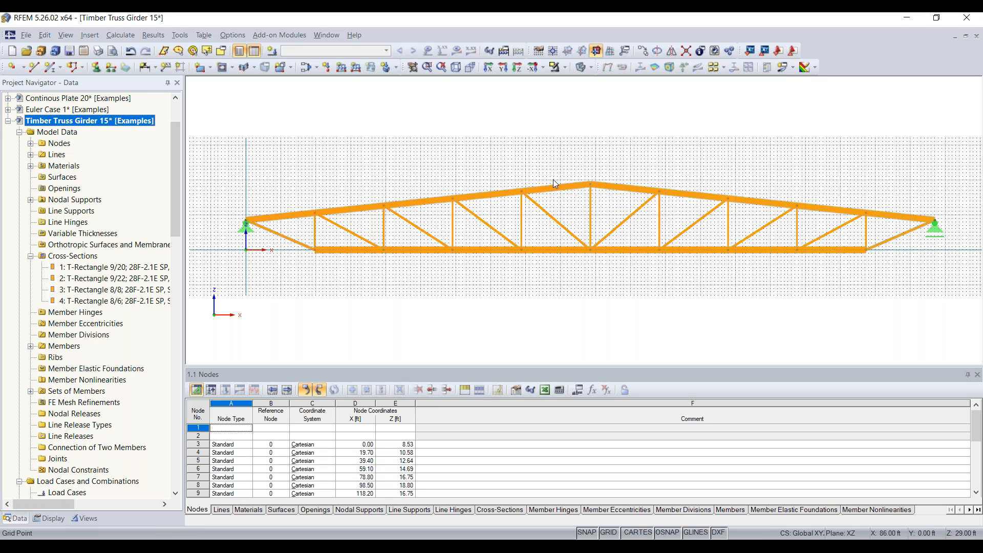
Set member 5's end cross-section to 3: T-Rectangle 8/8, tapering it from T-Rectangle 9/20.
{"action": "double_click", "coordinate": [559, 190]}
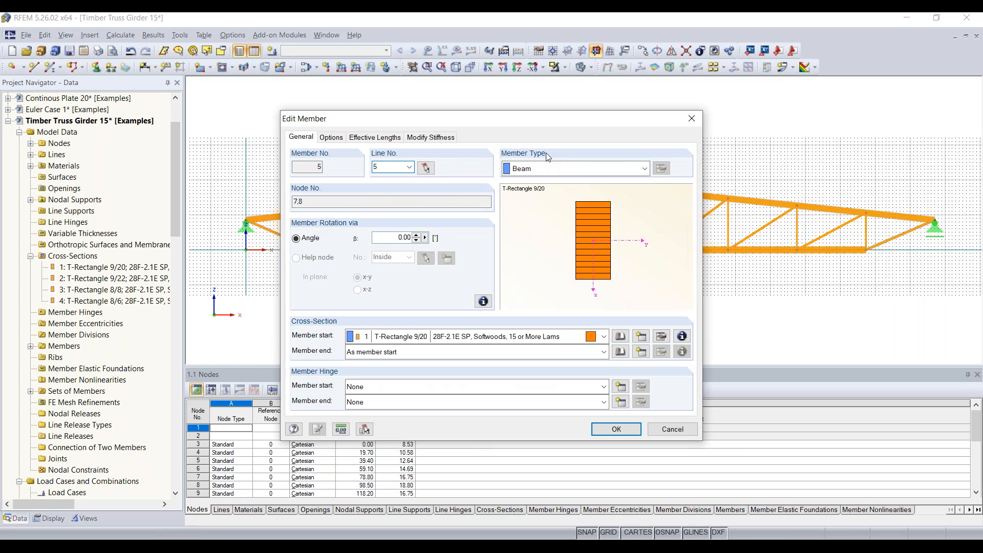
{"action": "left_click_drag", "start_coordinate": [550, 133], "coordinate": [302, 130]}
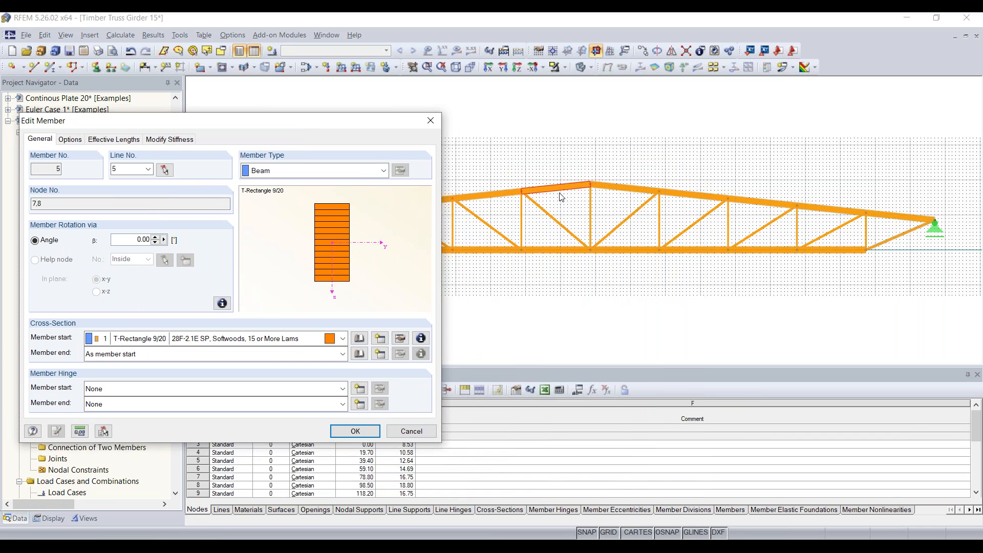
{"action": "left_click_drag", "start_coordinate": [349, 123], "coordinate": [548, 100]}
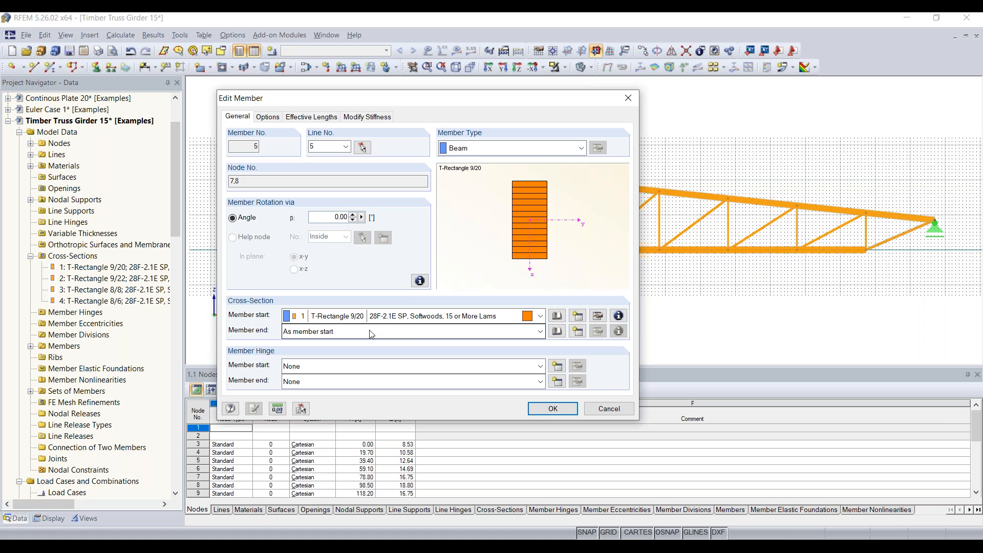
{"action": "left_click", "coordinate": [428, 335]}
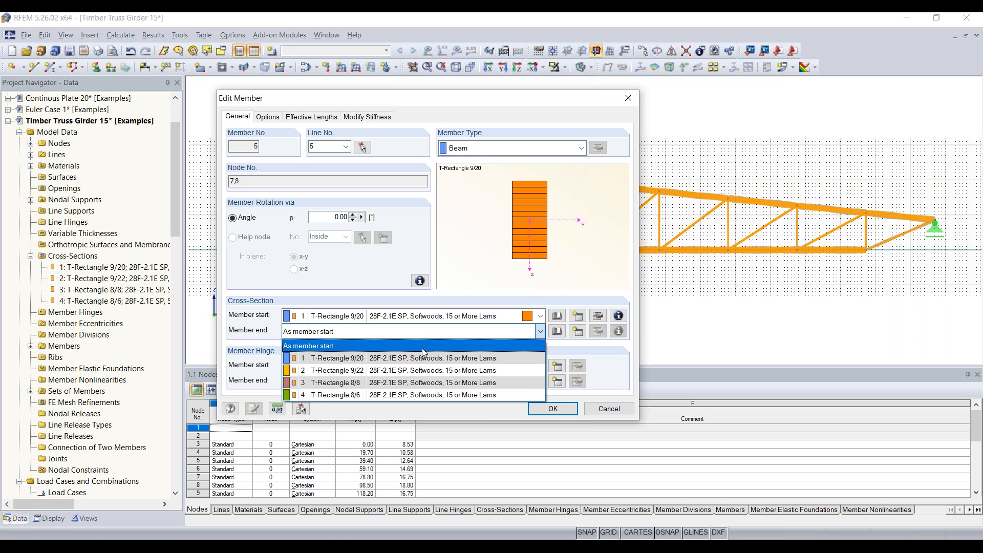
{"action": "left_click", "coordinate": [414, 383]}
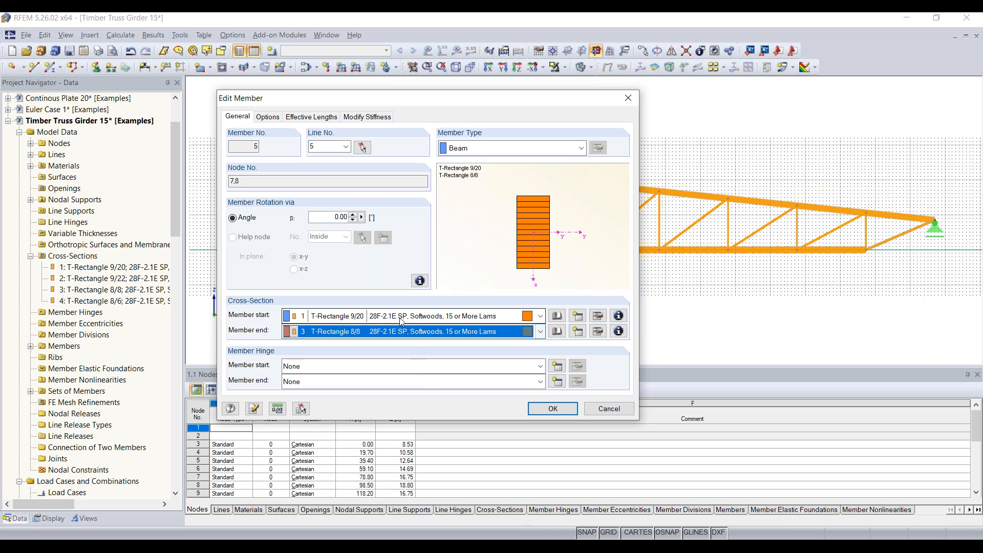
{"action": "left_click", "coordinate": [552, 409]}
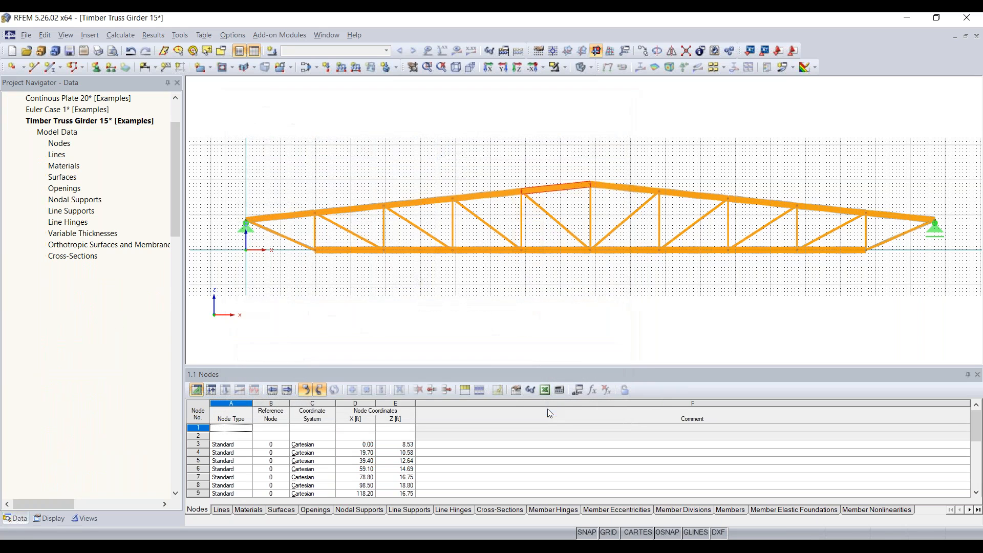
Zoom in and rotate the truss into perspective to inspect tapered member 5.
{"action": "scroll", "coordinate": [573, 215], "scroll_direction": "up", "scroll_amount": 5}
{"action": "scroll", "coordinate": [572, 200], "scroll_direction": "up", "scroll_amount": 1}
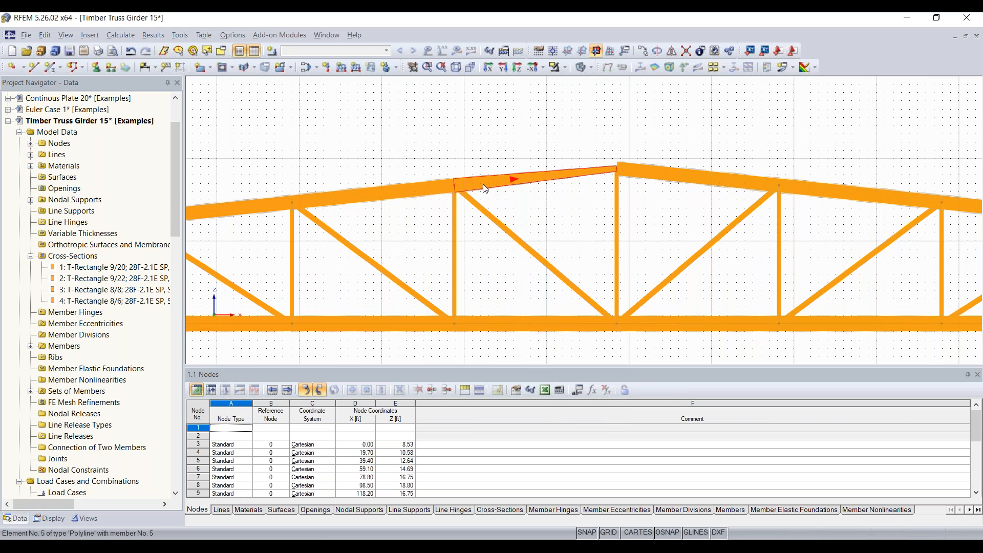
{"action": "mouse_move", "coordinate": [462, 185]}
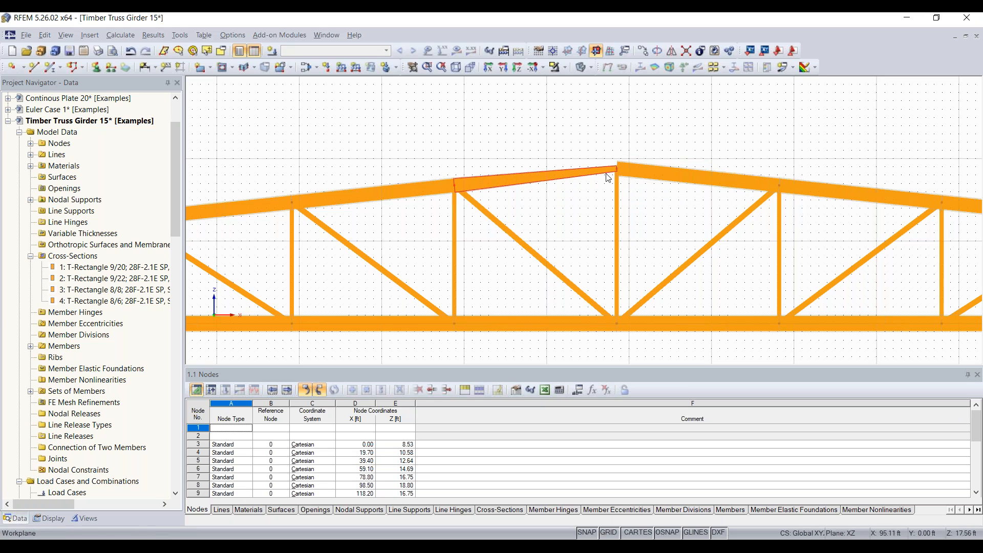
{"action": "middle_click_drag", "start_coordinate": [604, 185], "coordinate": [629, 220], "text": "ctrl"}
{"action": "scroll", "coordinate": [530, 201], "scroll_direction": "down", "scroll_amount": 1}
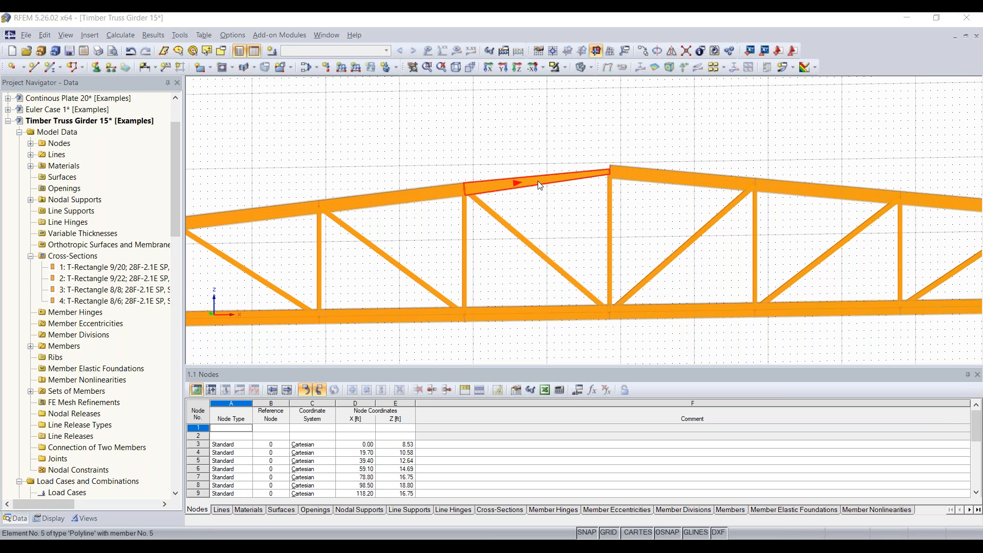
Undo the 9/20-to-8/8 taper on member 5 after checking its properties.
{"action": "double_click", "coordinate": [542, 200]}
{"action": "key", "text": "Escape"}
{"action": "left_click", "coordinate": [129, 52]}
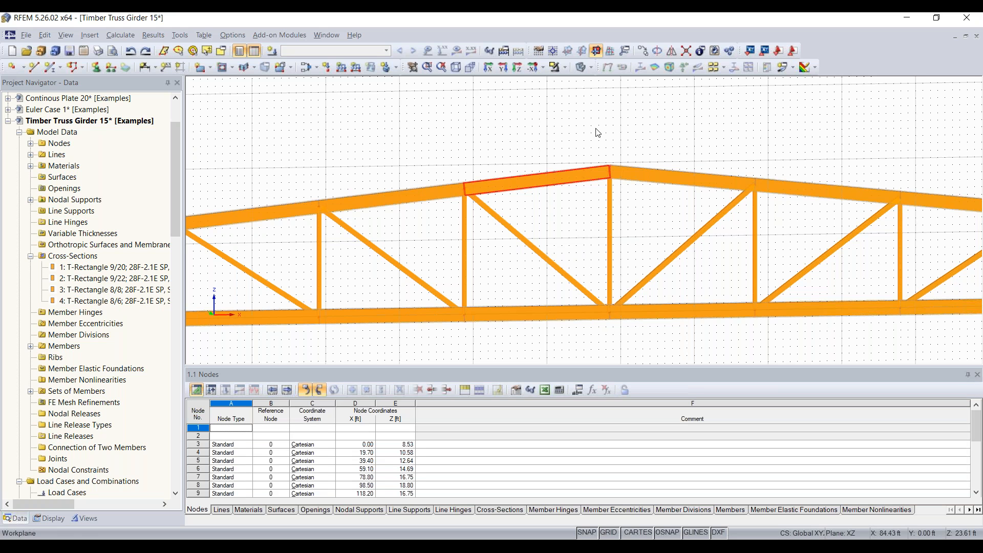
{"action": "scroll", "coordinate": [629, 202], "scroll_direction": "down", "scroll_amount": 3}
{"action": "middle_click_drag", "start_coordinate": [633, 229], "coordinate": [620, 215]}
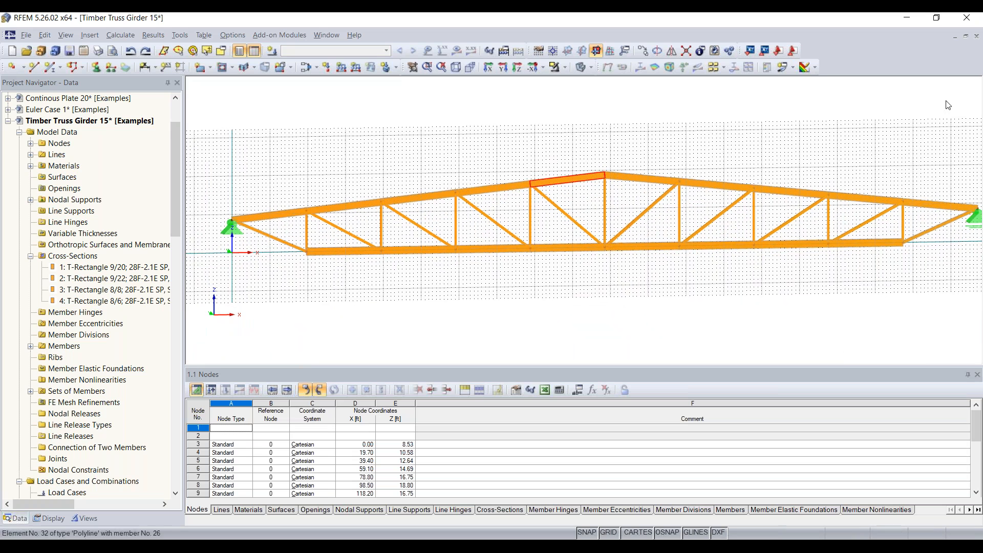
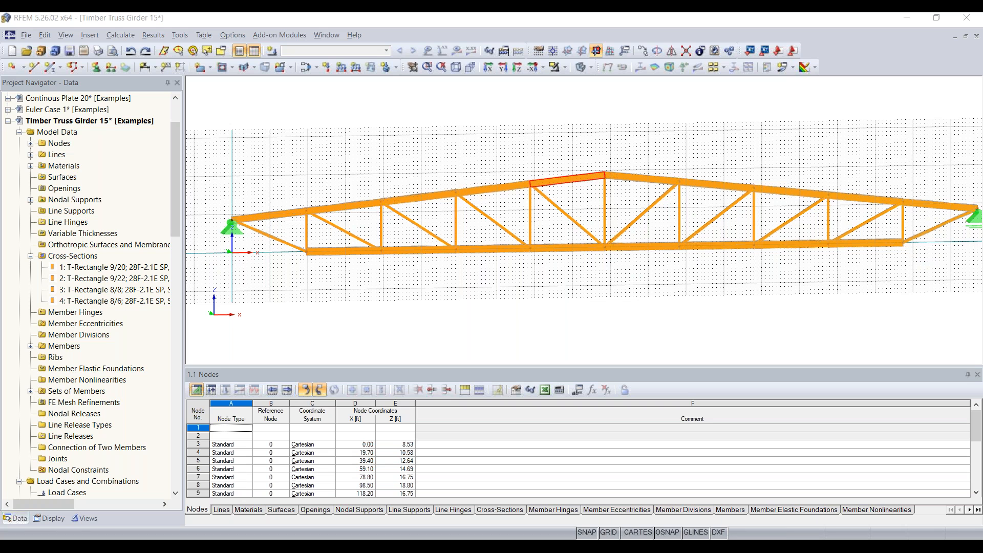
Zoom out until the whole truss girder and both supports are in view.
{"action": "scroll", "coordinate": [500, 169], "scroll_direction": "down", "scroll_amount": 2}
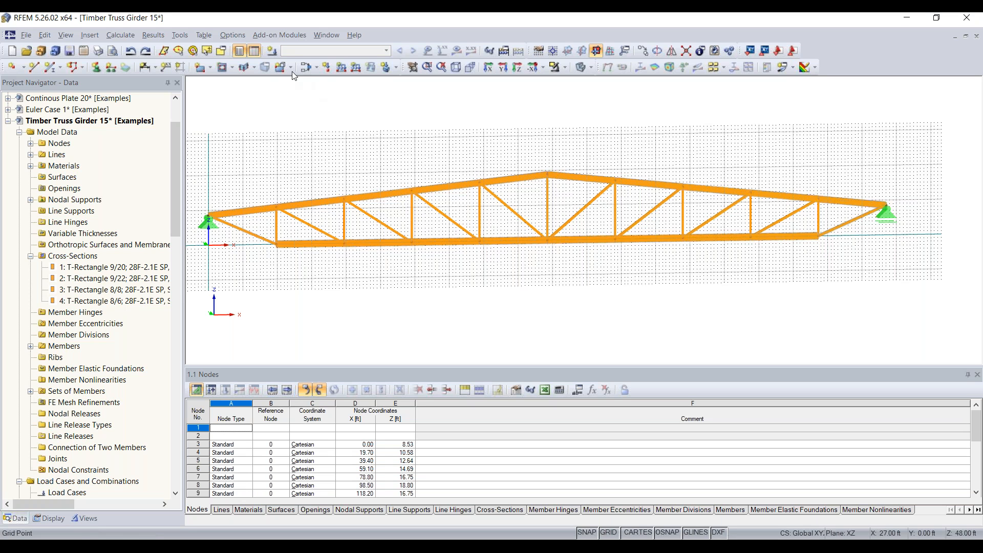
Describe load case LC1 as 'Self-weight + roofload'.
{"action": "left_click", "coordinate": [271, 51]}
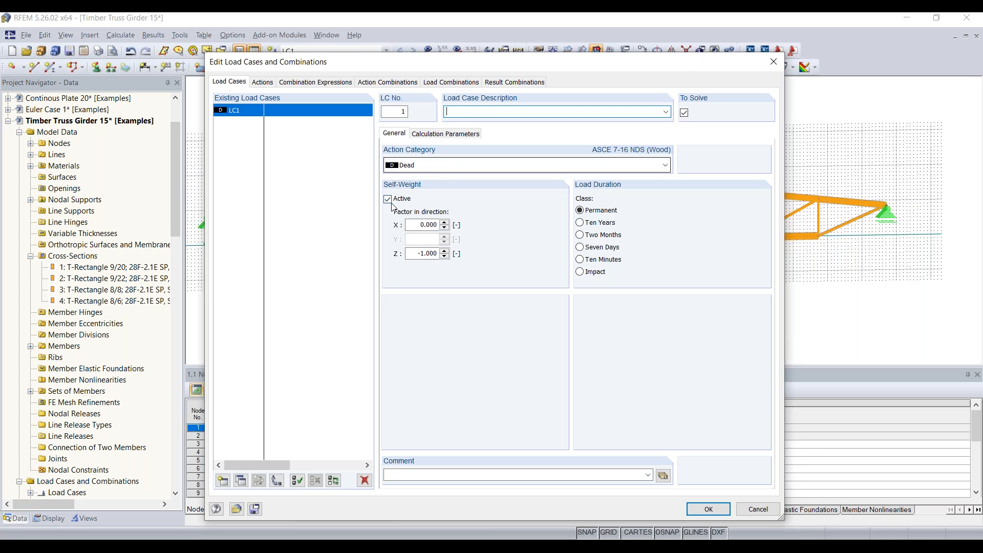
{"action": "left_click_drag", "start_coordinate": [412, 253], "coordinate": [462, 261]}
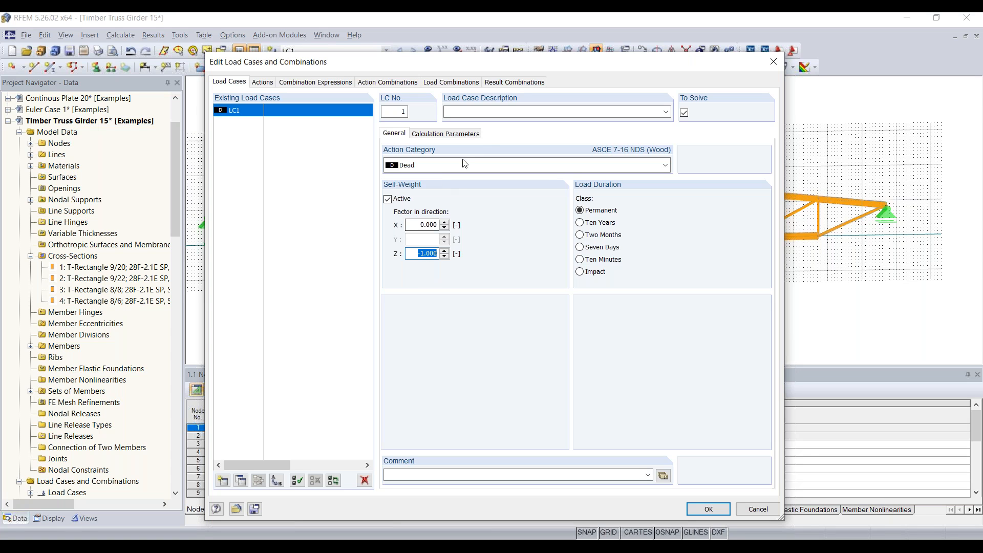
{"action": "left_click", "coordinate": [491, 115]}
{"action": "type", "text": "Self"}
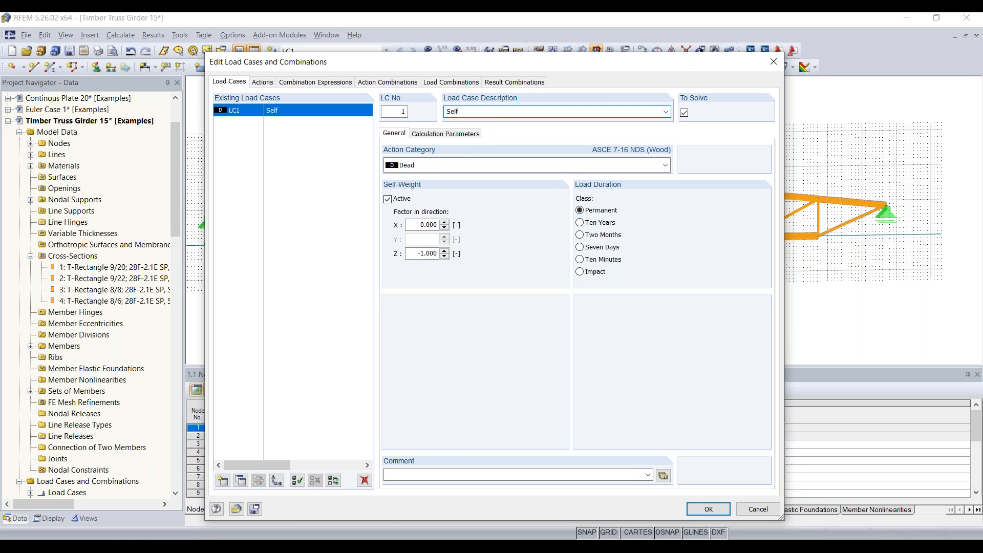
{"action": "type", "text": "weight + roofload"}
Add snow load cases LC2 'Snow on left side' and LC3 'Snow on right side'.
{"action": "left_click", "coordinate": [224, 483]}
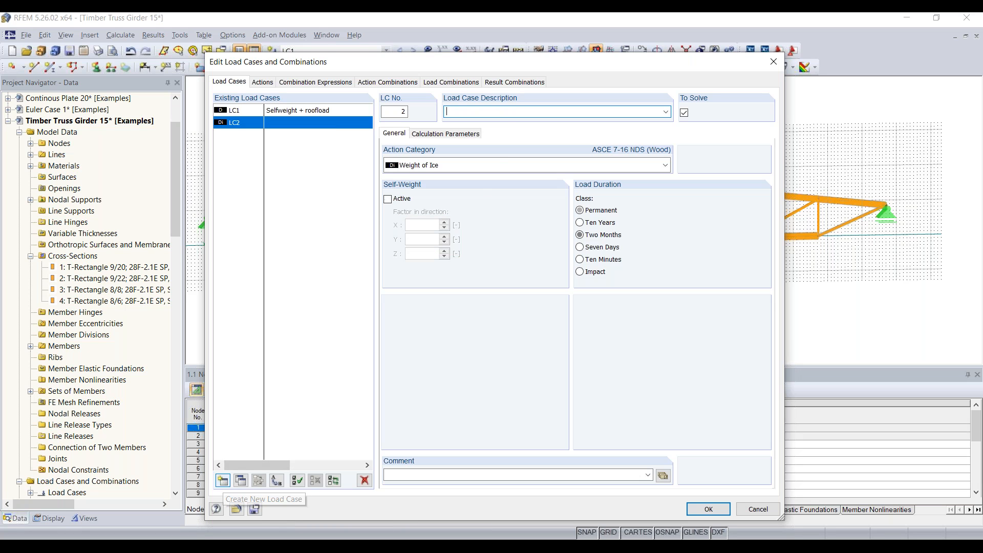
{"action": "left_click", "coordinate": [514, 165]}
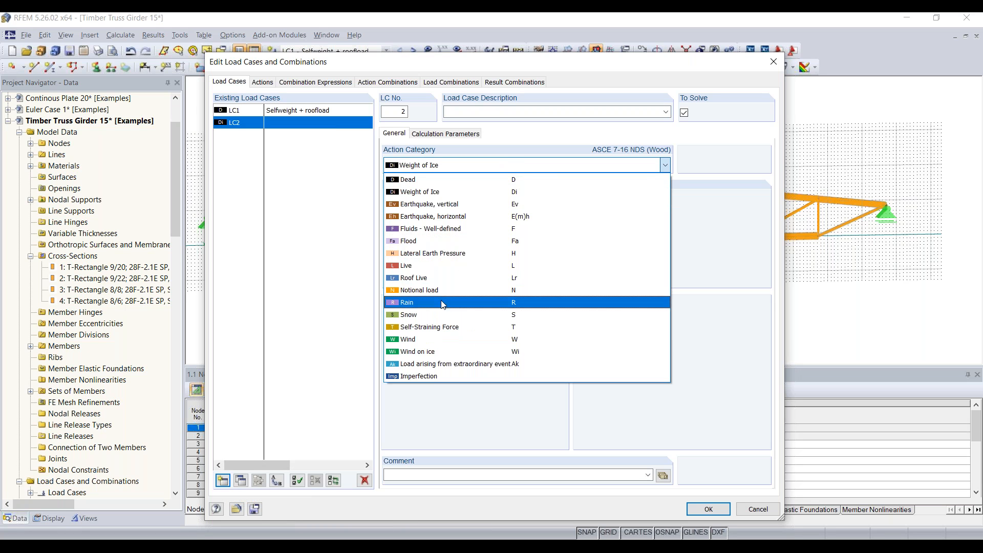
{"action": "left_click", "coordinate": [432, 315]}
{"action": "left_click", "coordinate": [521, 106]}
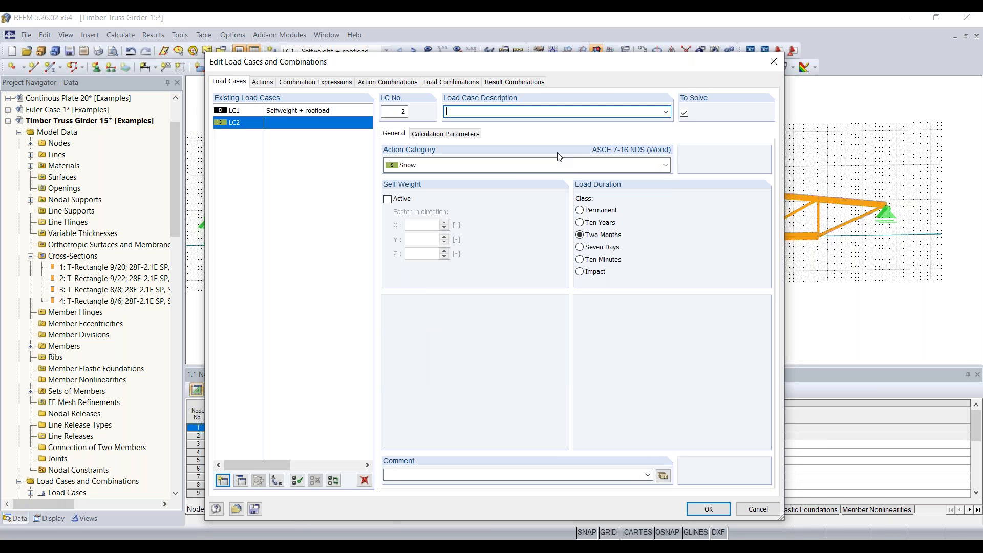
{"action": "type", "text": "Snow on left side"}
{"action": "left_click", "coordinate": [223, 481]}
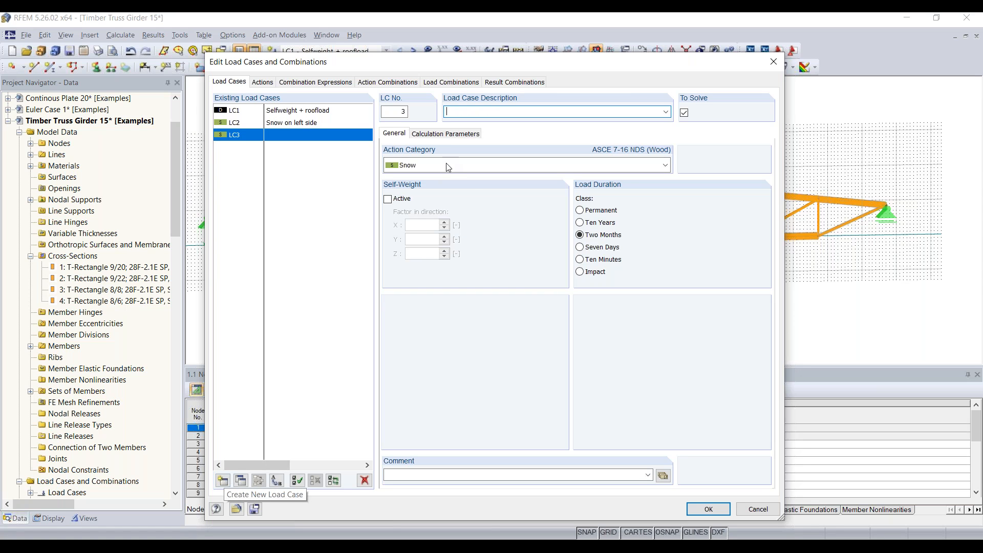
{"action": "left_click", "coordinate": [495, 112]}
{"action": "type", "text": "Snow on right side"}
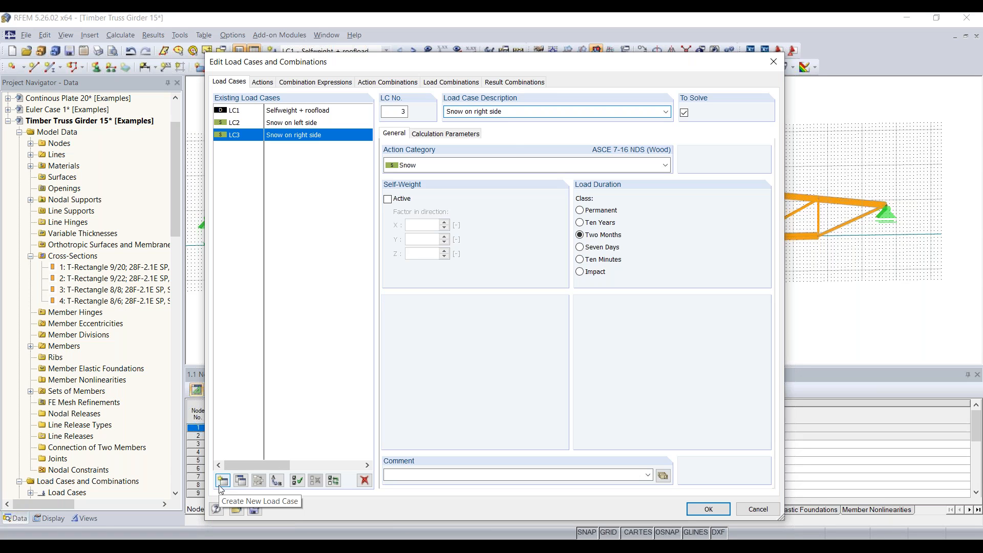
Add LC4 'Wind uplift' categorised as a wind load.
{"action": "left_click", "coordinate": [219, 485]}
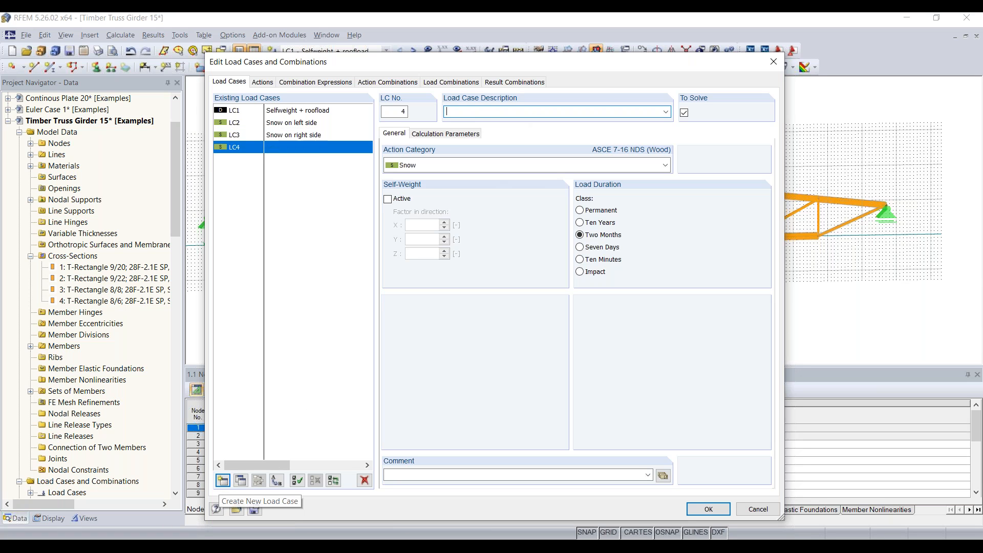
{"action": "type", "text": "Wi"}
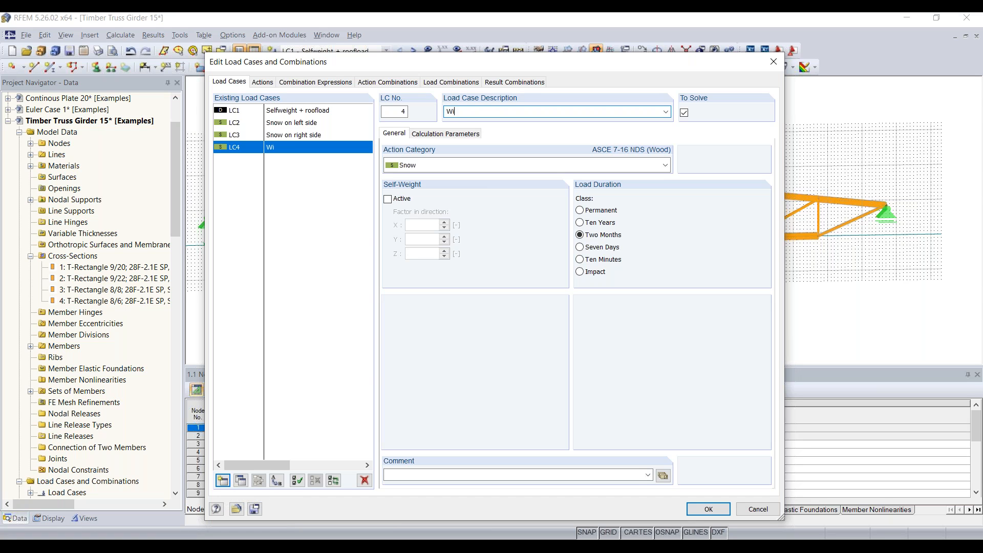
{"action": "type", "text": "nd on sucti"}
{"action": "key", "text": "BackSpace"}
{"action": "key", "text": "BackSpace"}
{"action": "key", "text": "BackSpace"}
{"action": "key", "text": "BackSpace"}
{"action": "key", "text": "BackSpace"}
{"action": "key", "text": "BackSpace"}
{"action": "key", "text": "BackSpace"}
{"action": "key", "text": "BackSpace"}
{"action": "type", "text": "uplift"}
{"action": "left_click", "coordinate": [419, 166]}
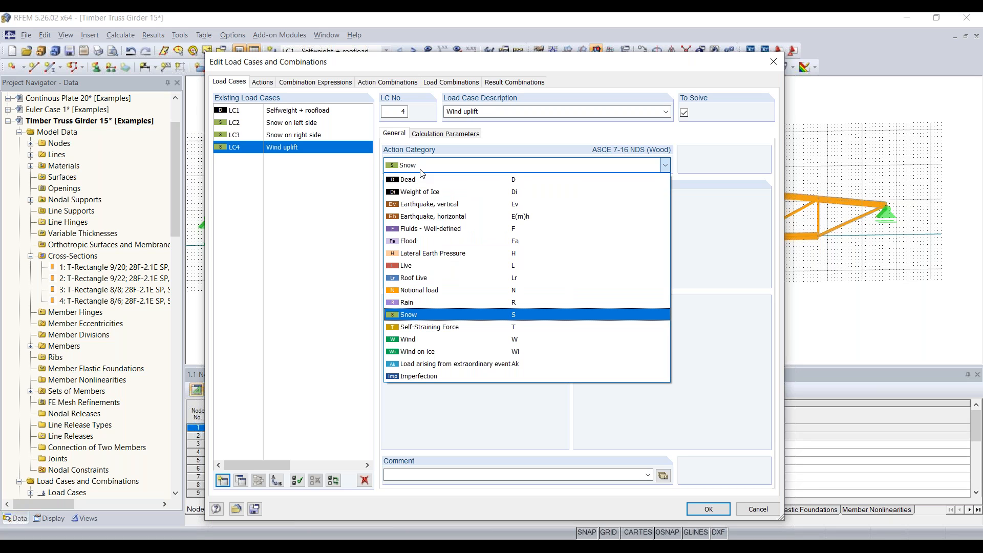
{"action": "left_click", "coordinate": [414, 340]}
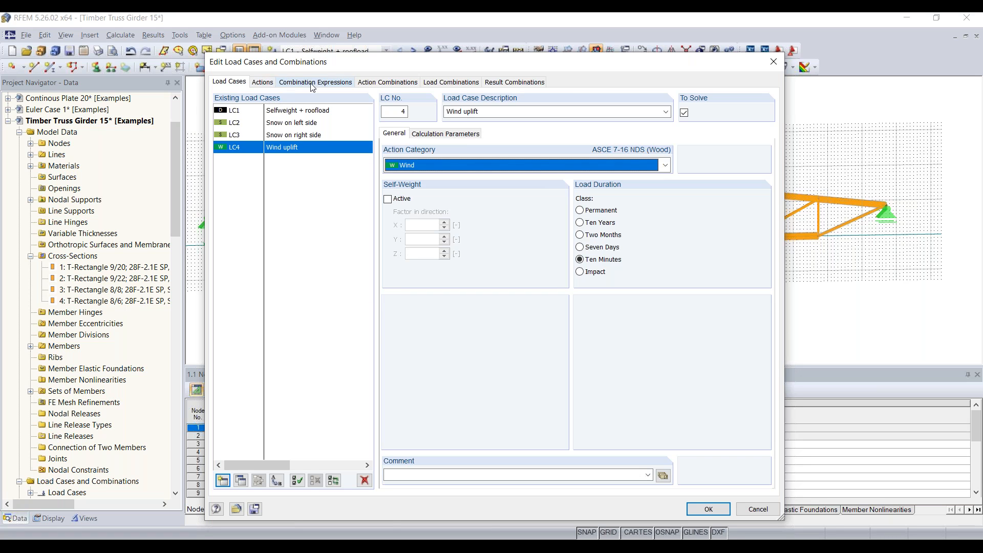
Set Snow action A2, grouping LC2 and LC3, to act simultaneously.
{"action": "left_click", "coordinate": [263, 83]}
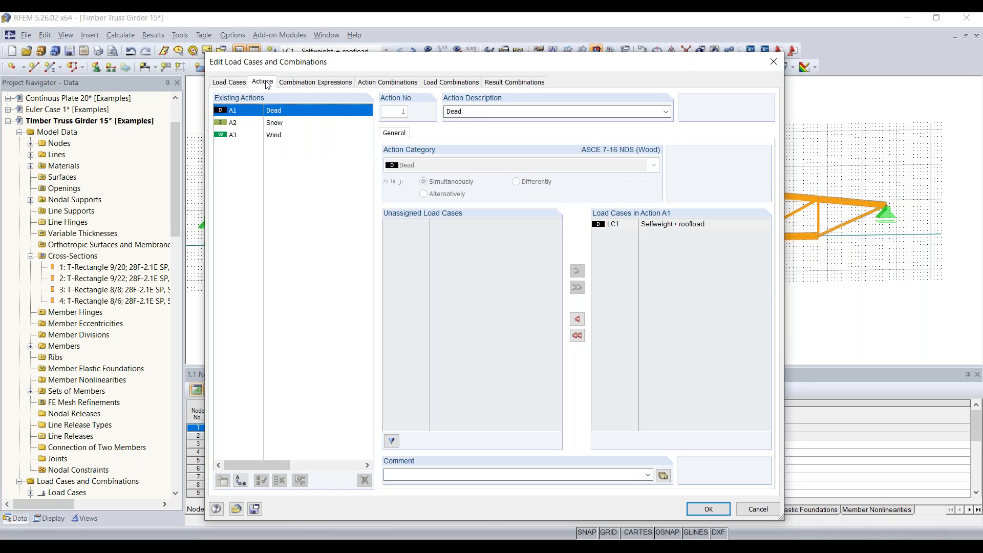
{"action": "left_click", "coordinate": [280, 124]}
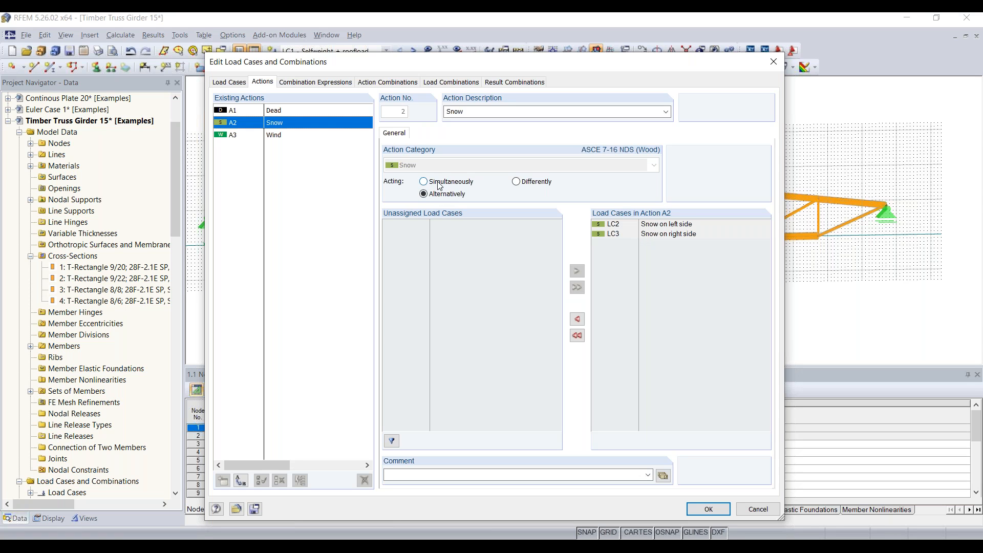
{"action": "left_click", "coordinate": [439, 186]}
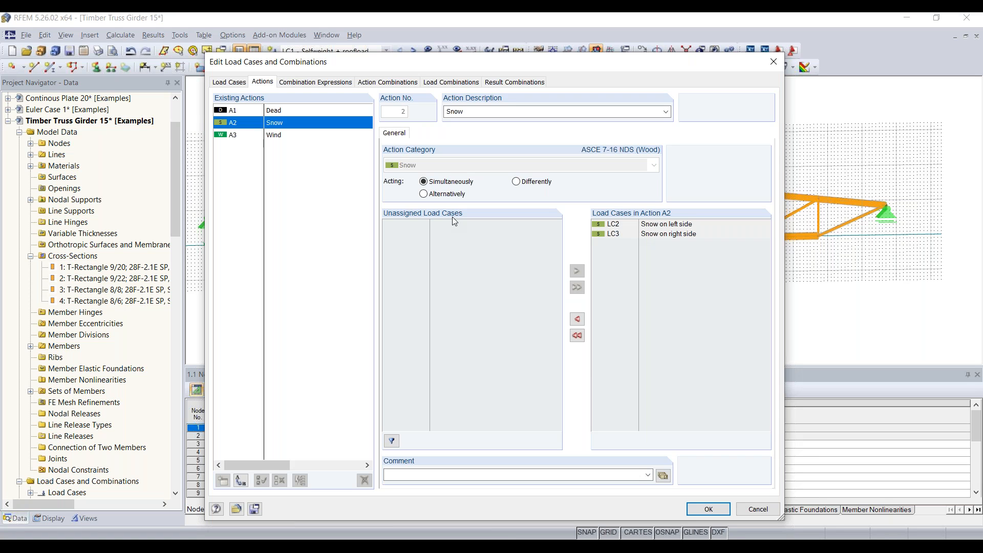
{"action": "left_click", "coordinate": [317, 82]}
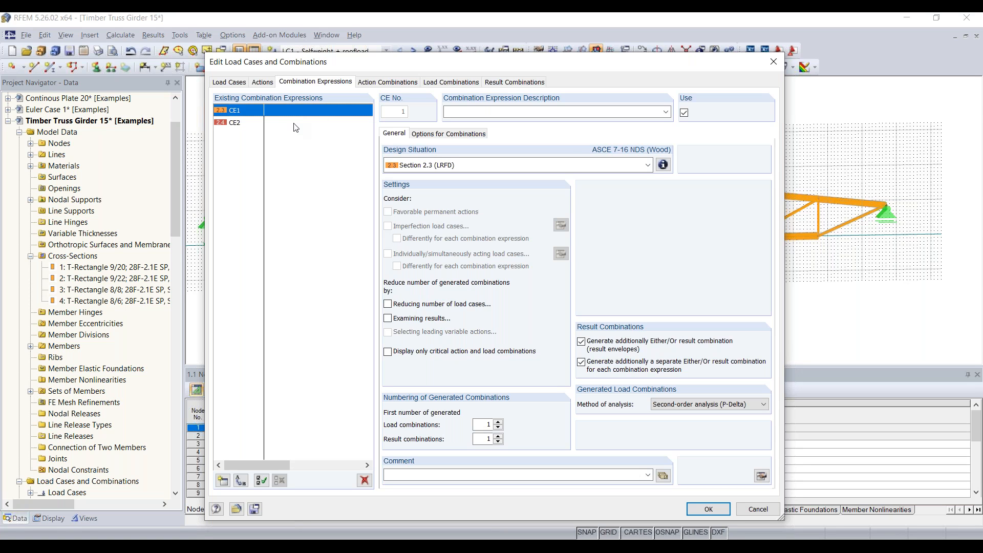
Check the ASCE 7-16 LRFD design situation formulas, then view the 34 action combinations.
{"action": "left_click", "coordinate": [663, 165]}
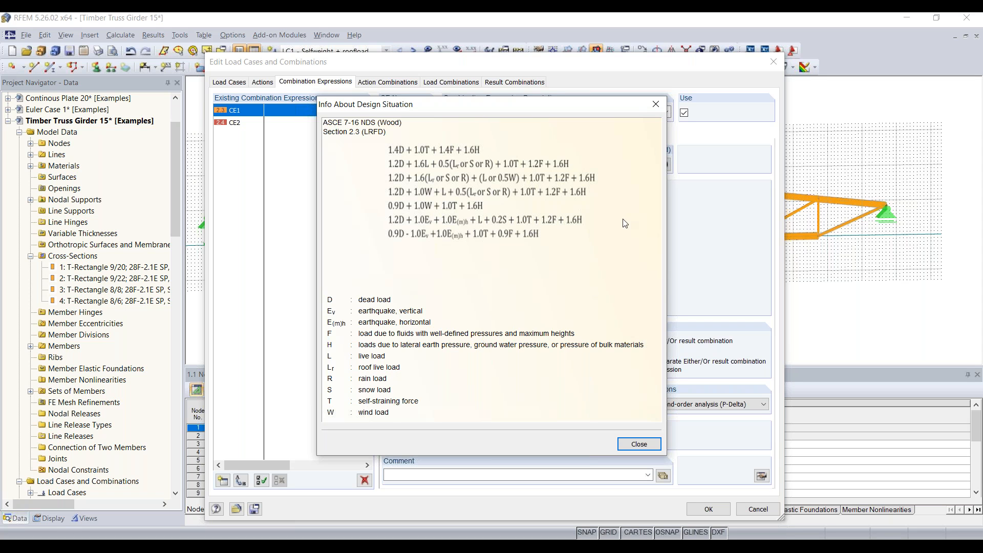
{"action": "left_click", "coordinate": [655, 106]}
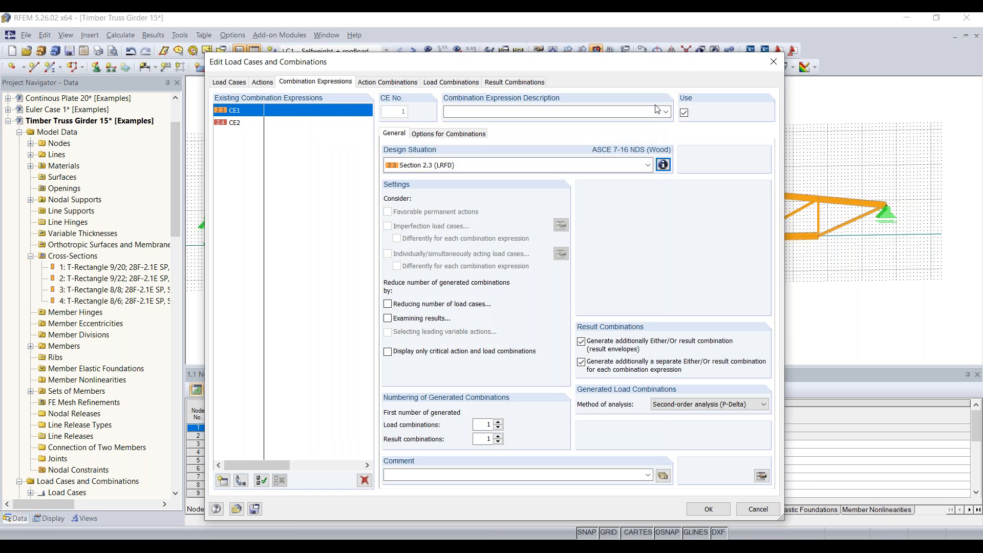
{"action": "left_click", "coordinate": [387, 82]}
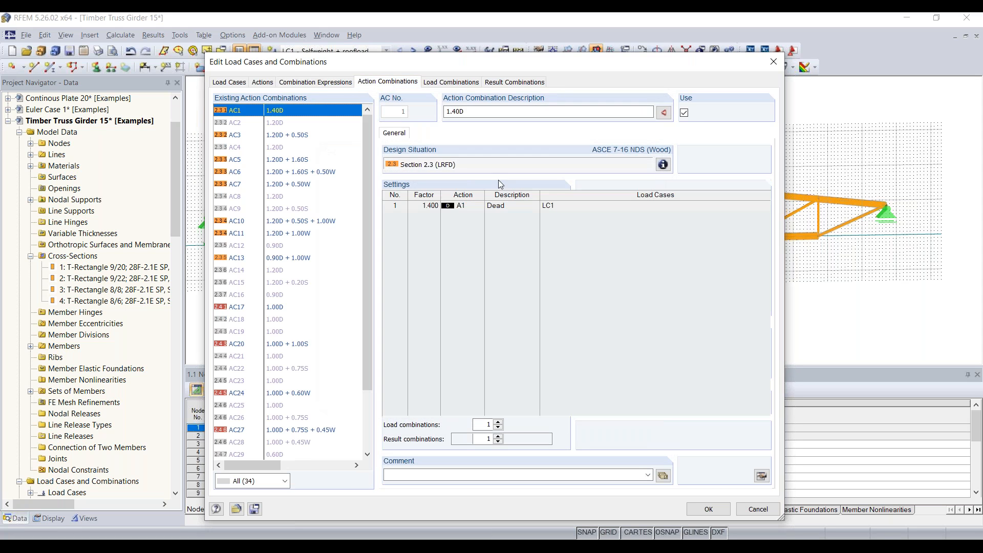
Show the 25 generated load combinations, from CO1 (1.4D) to CO25 (0.60D + 0.6W).
{"action": "left_click", "coordinate": [451, 83]}
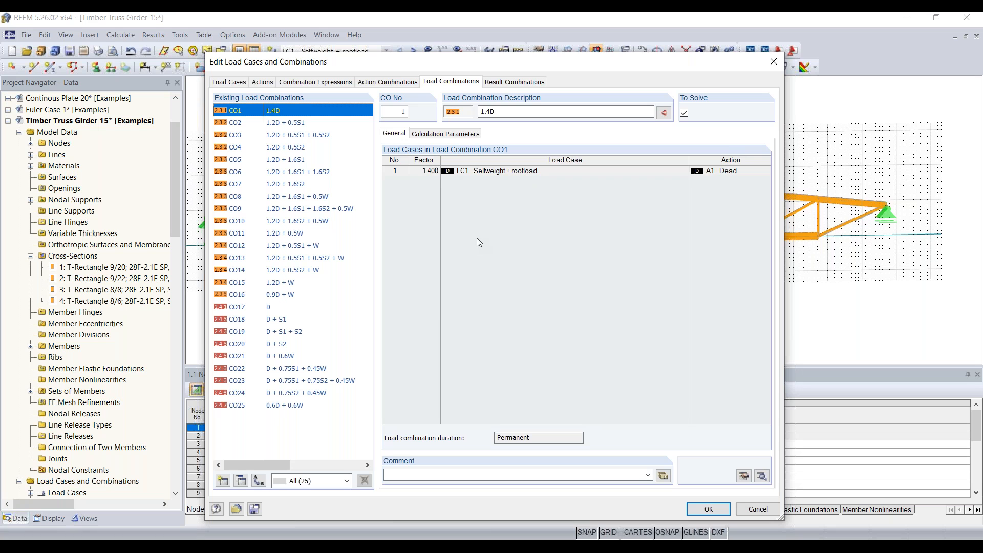
Display result combinations RC1 (CO1–CO16) and RC2 (CO17–CO25).
{"action": "left_click", "coordinate": [504, 85]}
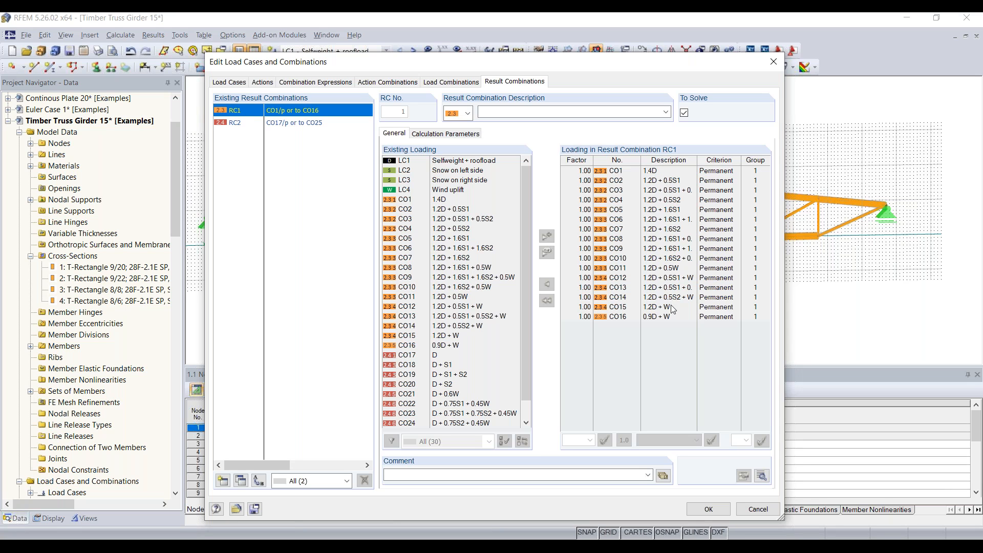
Show RC2's contents: CO17 to CO25, each with factor 1.00.
{"action": "left_click", "coordinate": [299, 125]}
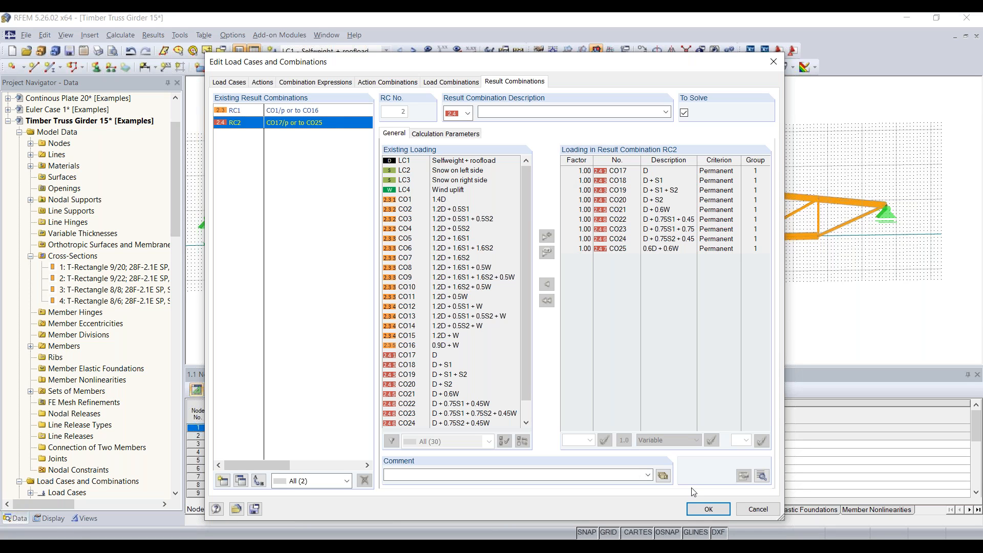
Accept the load setup, make LC1 Selfweight + roofload current, and start a new member load.
{"action": "left_click", "coordinate": [715, 514]}
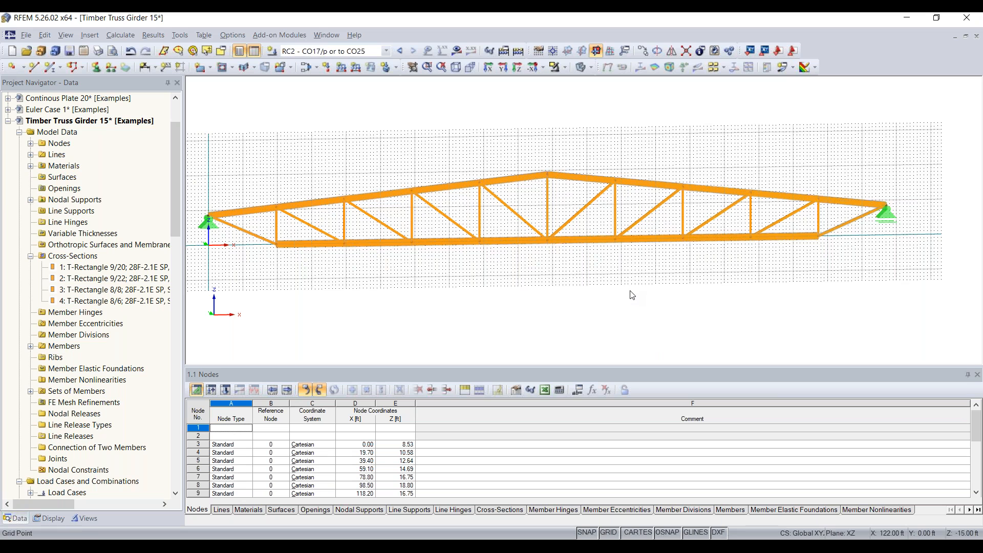
{"action": "middle_click_drag", "start_coordinate": [555, 304], "coordinate": [584, 308]}
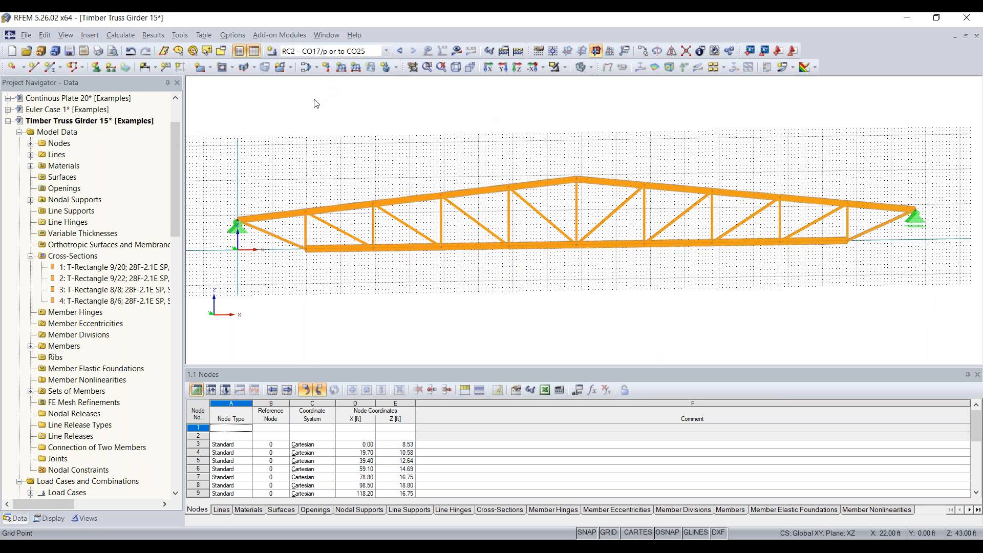
{"action": "left_click", "coordinate": [327, 51]}
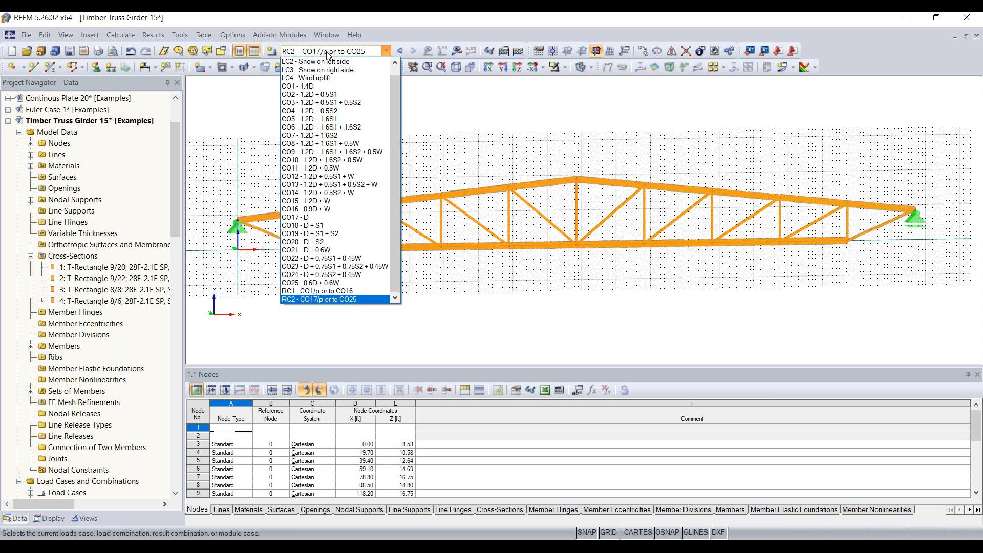
{"action": "scroll", "coordinate": [331, 82], "scroll_direction": "up", "scroll_amount": 1}
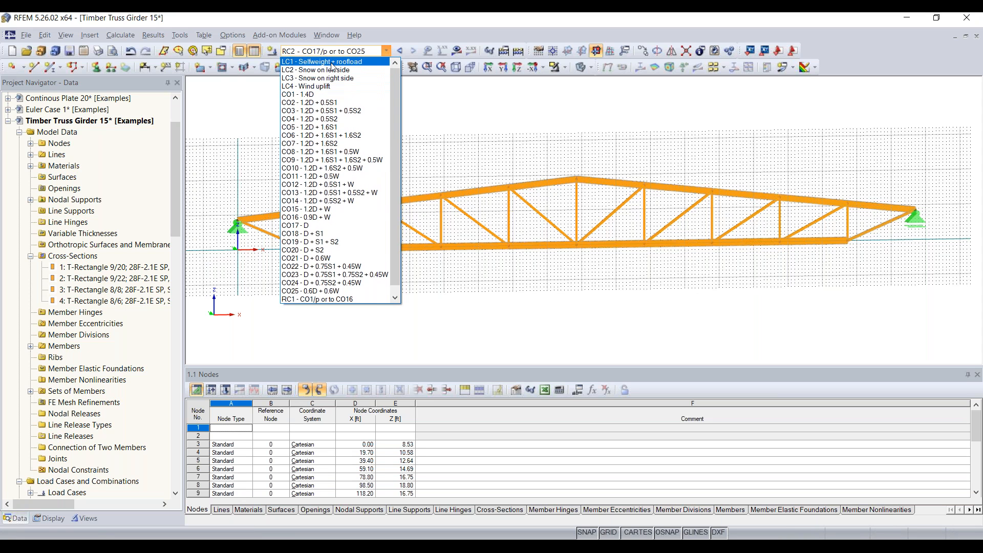
{"action": "left_click", "coordinate": [332, 63]}
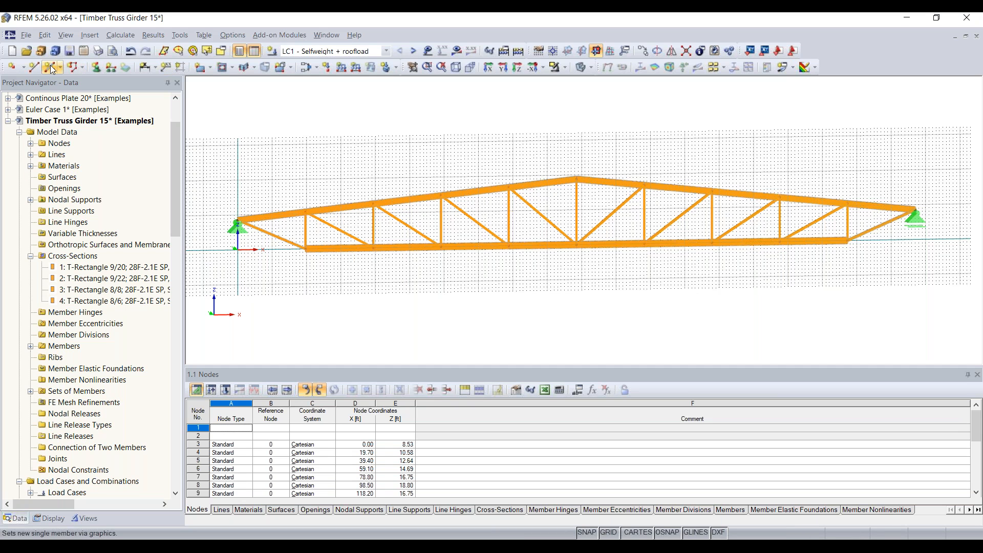
{"action": "left_click", "coordinate": [341, 68]}
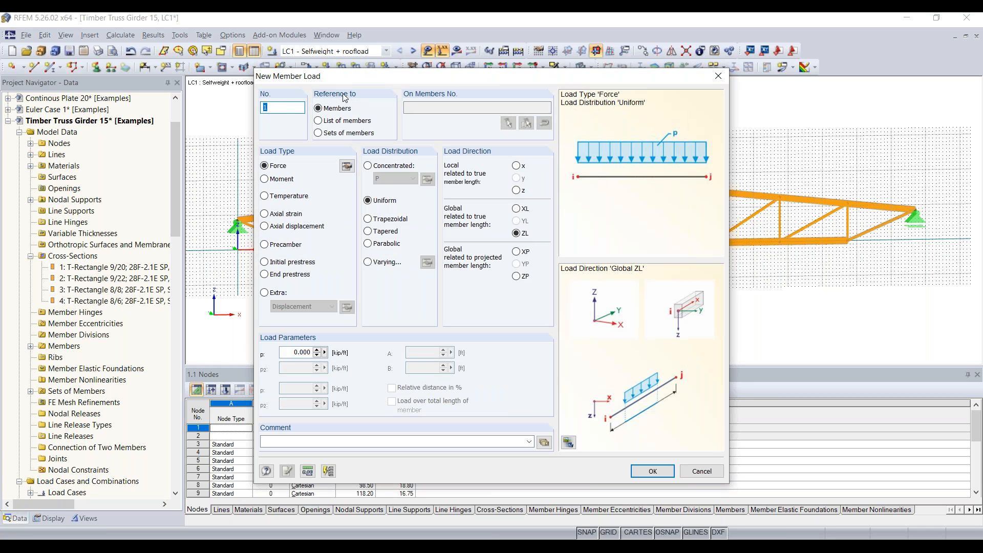
Apply a uniform -0.2 kip/ft load to the top-chord member set in LC1.
{"action": "left_click", "coordinate": [333, 137]}
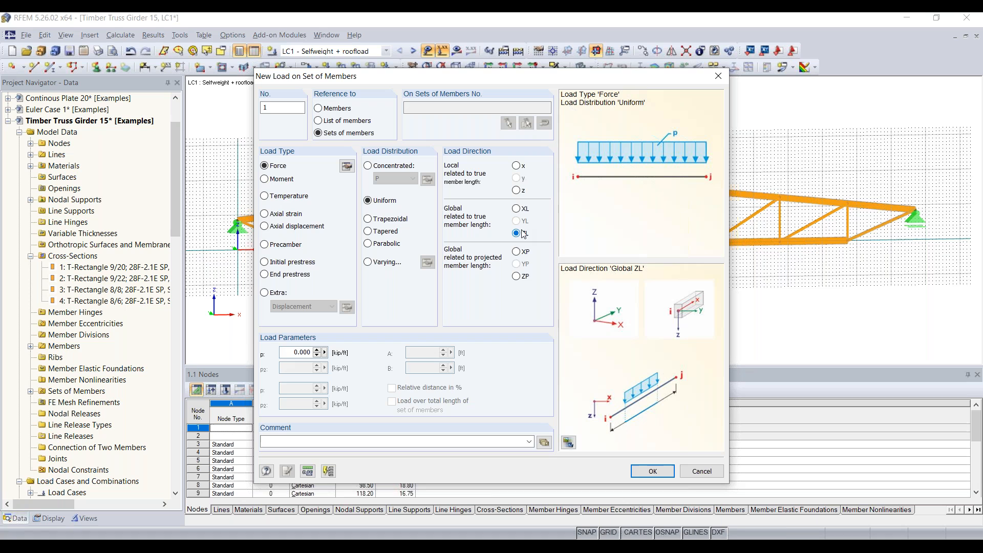
{"action": "left_click", "coordinate": [293, 351]}
{"action": "type", "text": "-0.2"}
{"action": "left_click", "coordinate": [652, 470]}
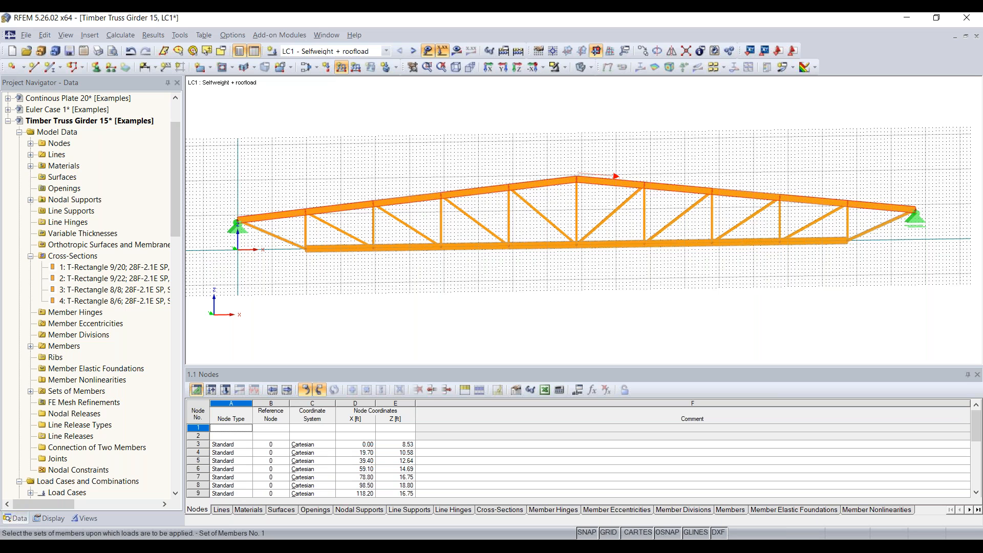
{"action": "left_click", "coordinate": [558, 180]}
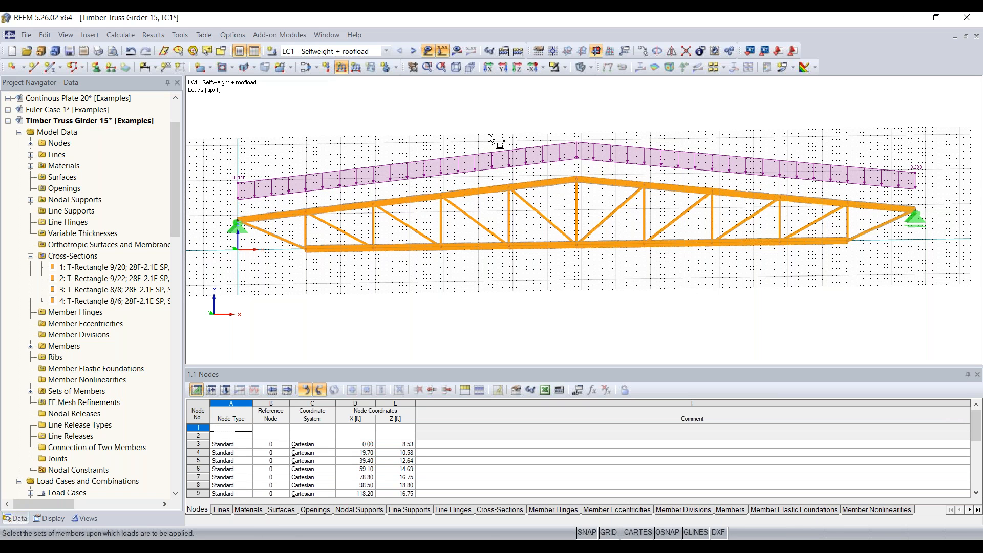
{"action": "key", "text": "Escape"}
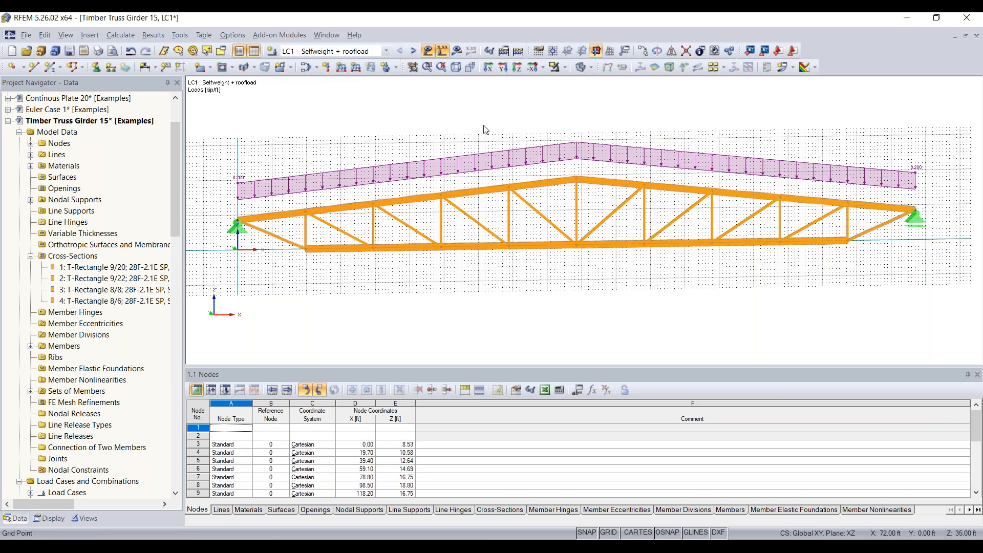
{"action": "left_click", "coordinate": [413, 51]}
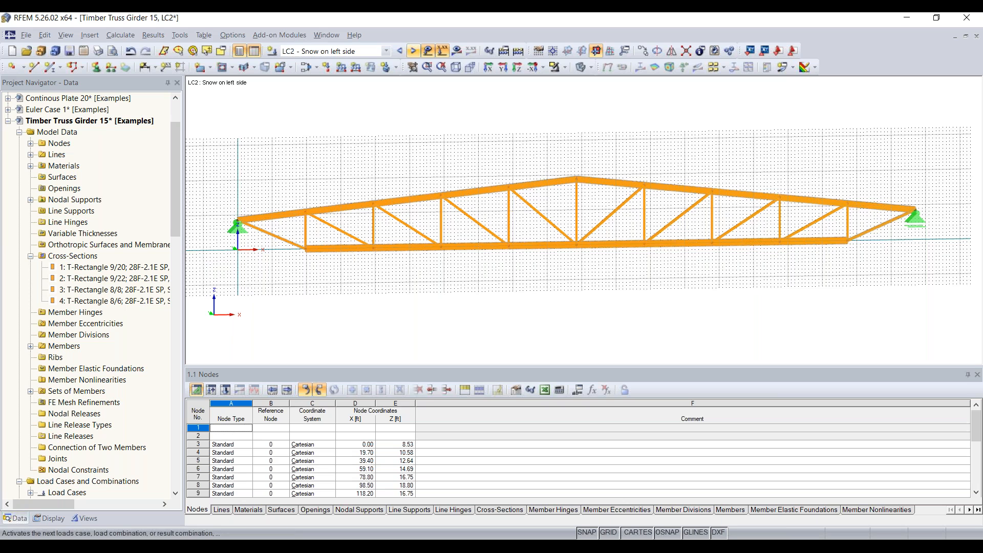
Define a -0.300 kip/ft snow load along ZP on projected length, referenced to individual members.
{"action": "left_click", "coordinate": [342, 68]}
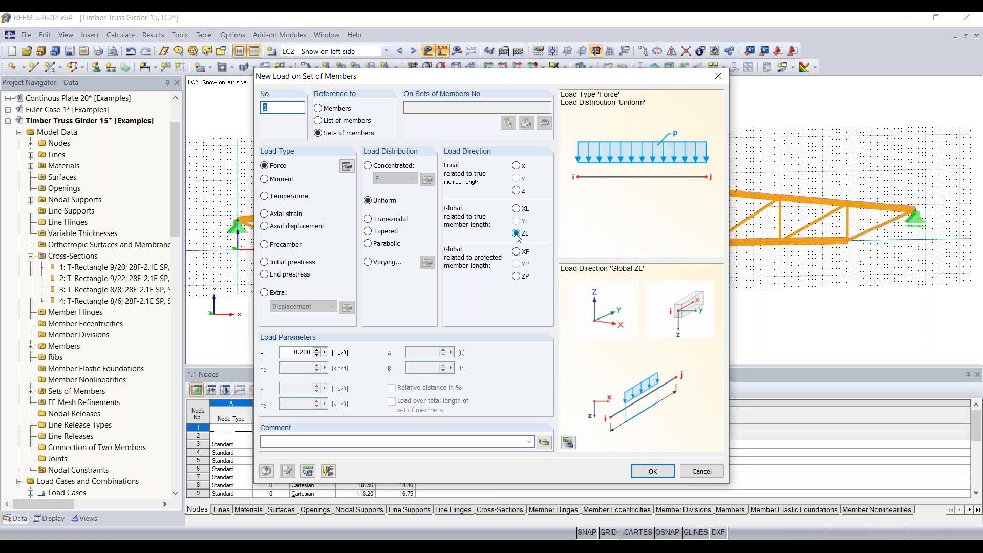
{"action": "left_click", "coordinate": [517, 276]}
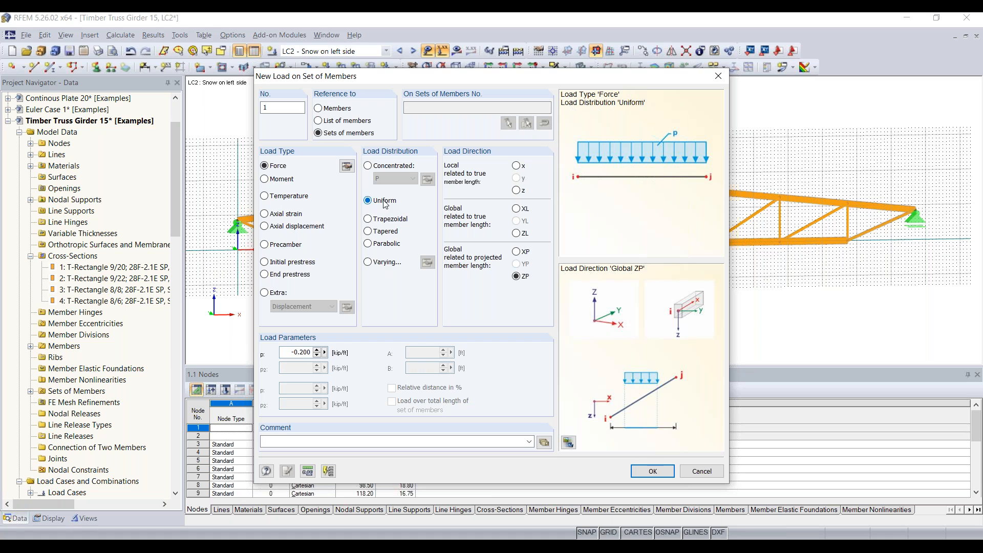
{"action": "double_click", "coordinate": [286, 353]}
{"action": "key", "text": "BackSpace"}
{"action": "left_click", "coordinate": [653, 471]}
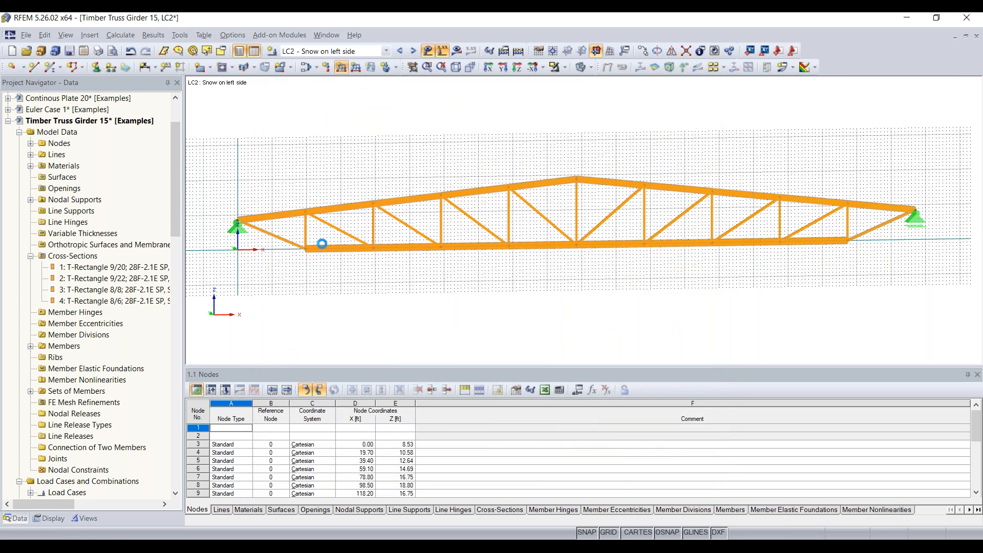
{"action": "left_click", "coordinate": [342, 69]}
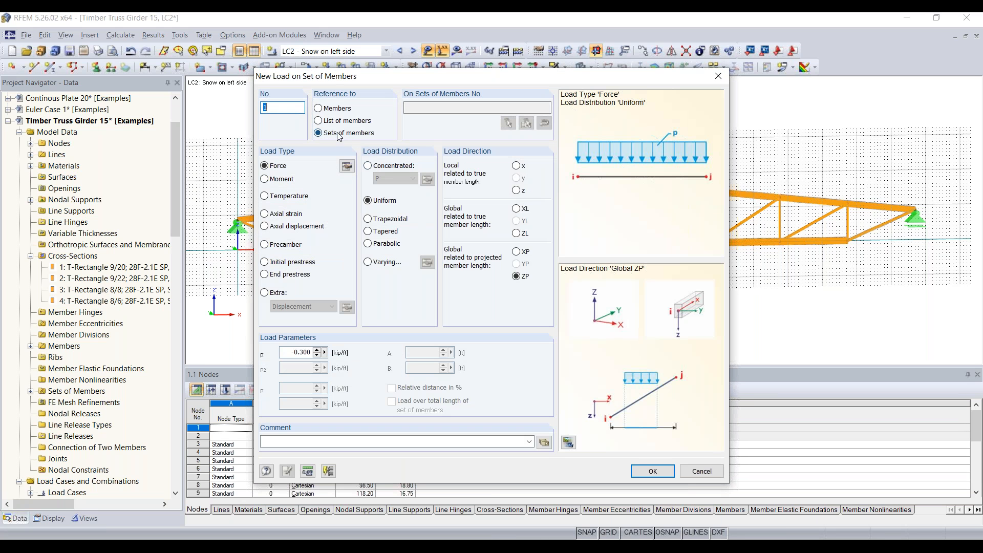
{"action": "left_click", "coordinate": [318, 108]}
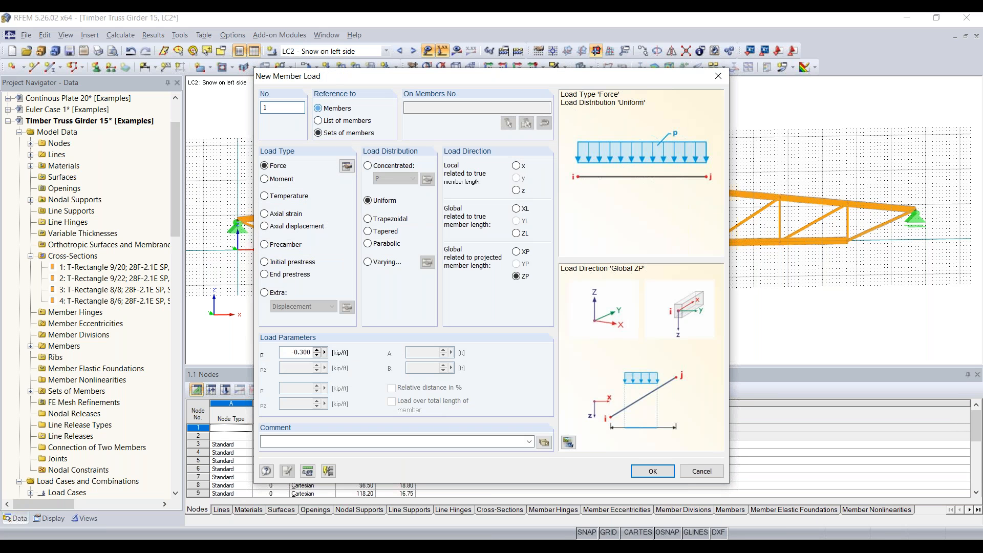
{"action": "left_click", "coordinate": [653, 471]}
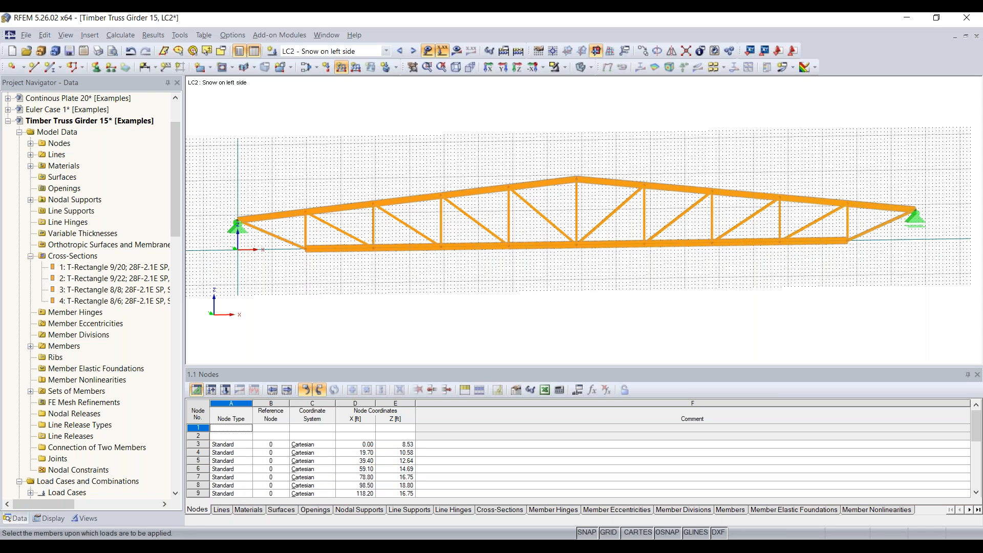
Put the 0.300 kip/ft snow load on the five left top-chord members, then select the right half.
{"action": "left_click_drag", "start_coordinate": [258, 229], "coordinate": [591, 139]}
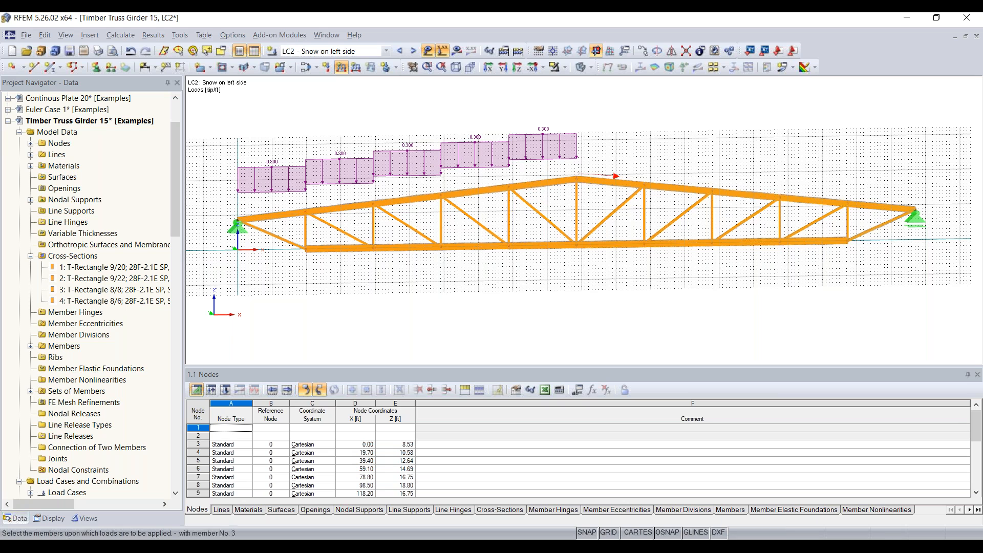
{"action": "key", "text": "Escape"}
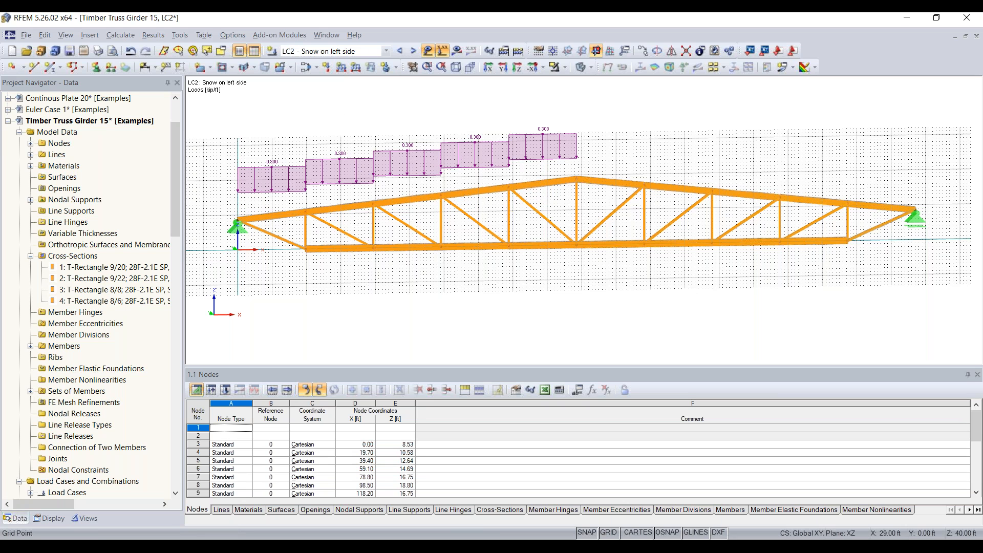
{"action": "middle_click_drag", "start_coordinate": [322, 297], "coordinate": [907, 279], "text": "ctrl"}
{"action": "right_click", "coordinate": [907, 279]}
{"action": "middle_click_drag", "start_coordinate": [459, 296], "coordinate": [578, 289], "text": "ctrl"}
{"action": "right_click", "coordinate": [579, 289]}
{"action": "middle_click_drag", "start_coordinate": [499, 299], "coordinate": [556, 291]}
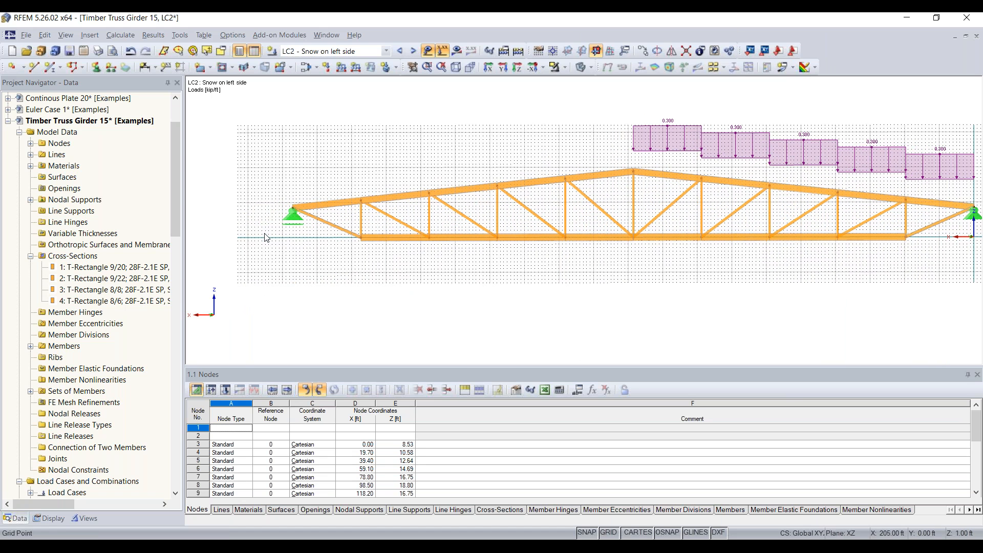
{"action": "left_click_drag", "start_coordinate": [264, 234], "coordinate": [653, 148]}
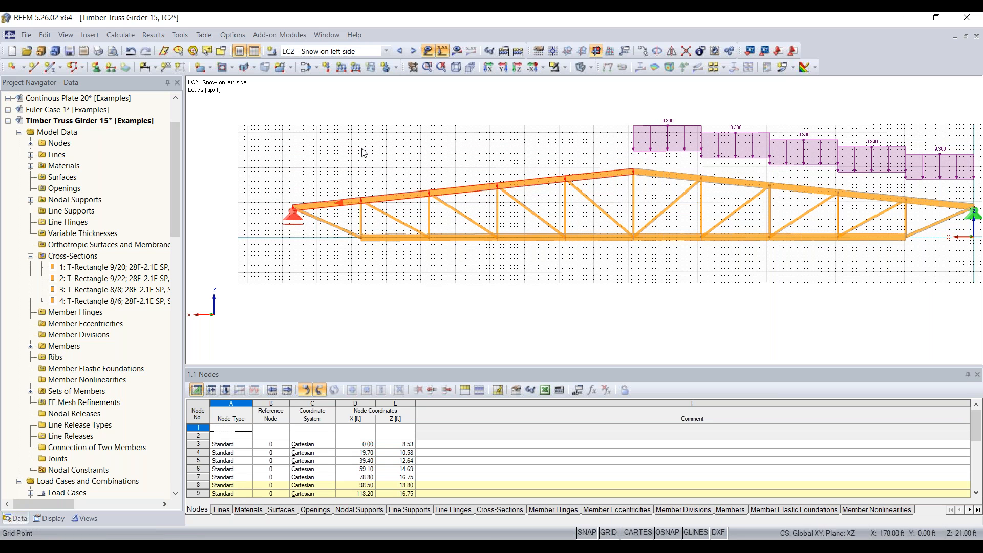
Undo the 0.300 load added to members 6-10 and make LC3 'Snow on right side' active.
{"action": "left_click", "coordinate": [340, 69]}
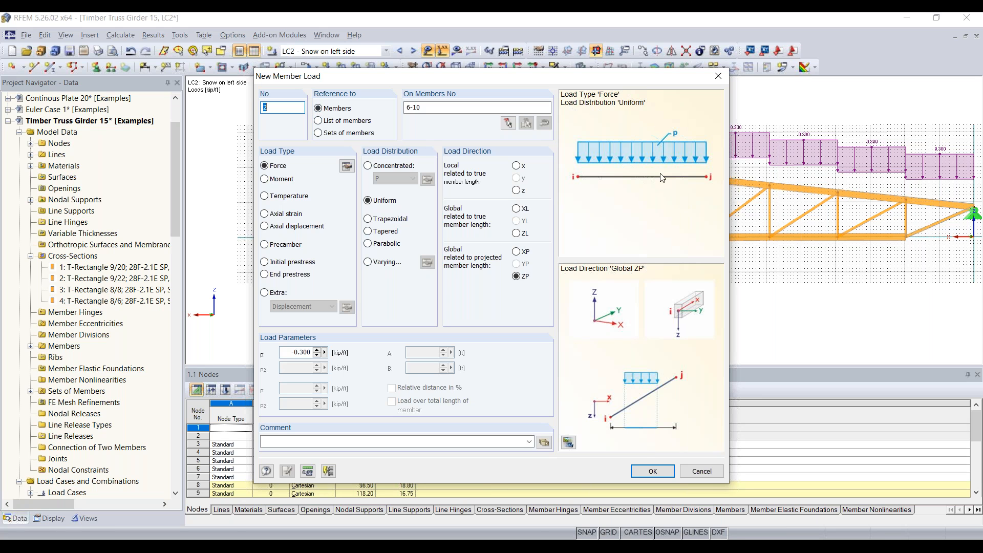
{"action": "left_click_drag", "start_coordinate": [557, 80], "coordinate": [500, 69]}
{"action": "left_click", "coordinate": [619, 459]}
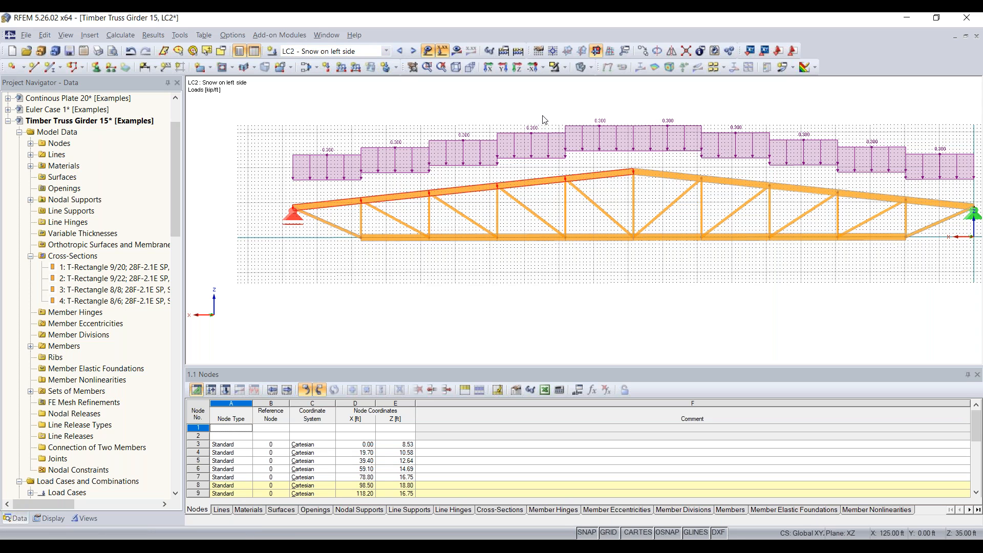
{"action": "key", "text": "ctrl+z"}
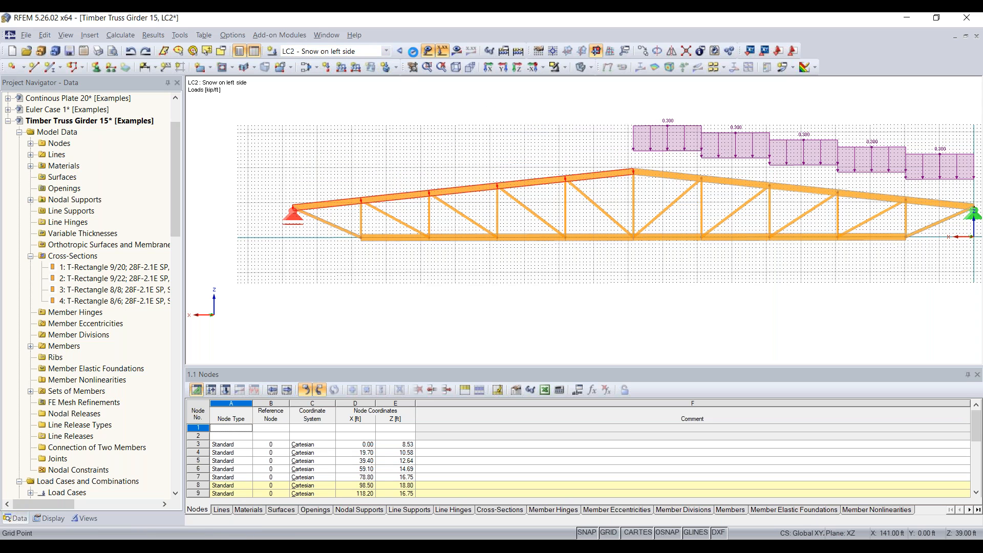
{"action": "left_click", "coordinate": [413, 51]}
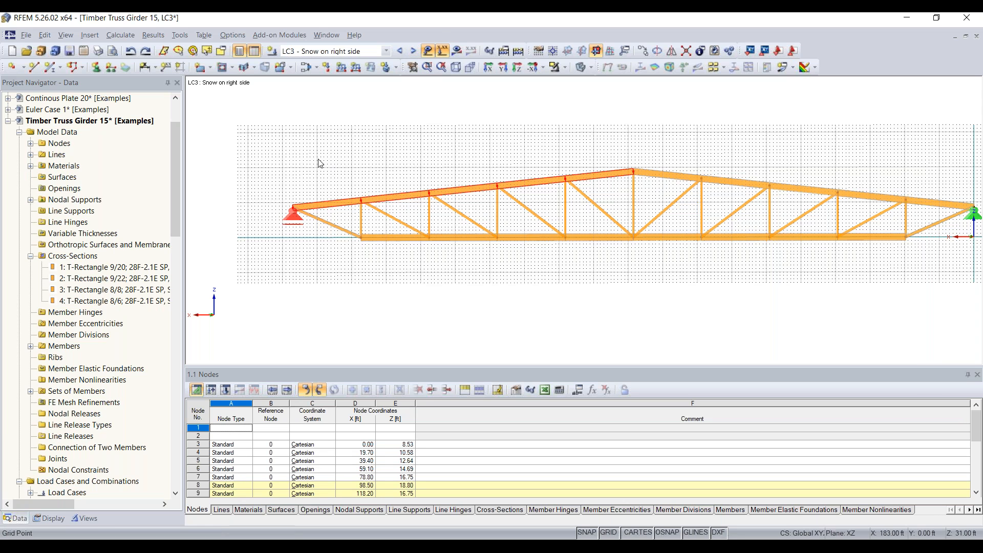
Apply the 0.300 kip/ft snow load to members 6-10 and clear the selection.
{"action": "left_click", "coordinate": [341, 67]}
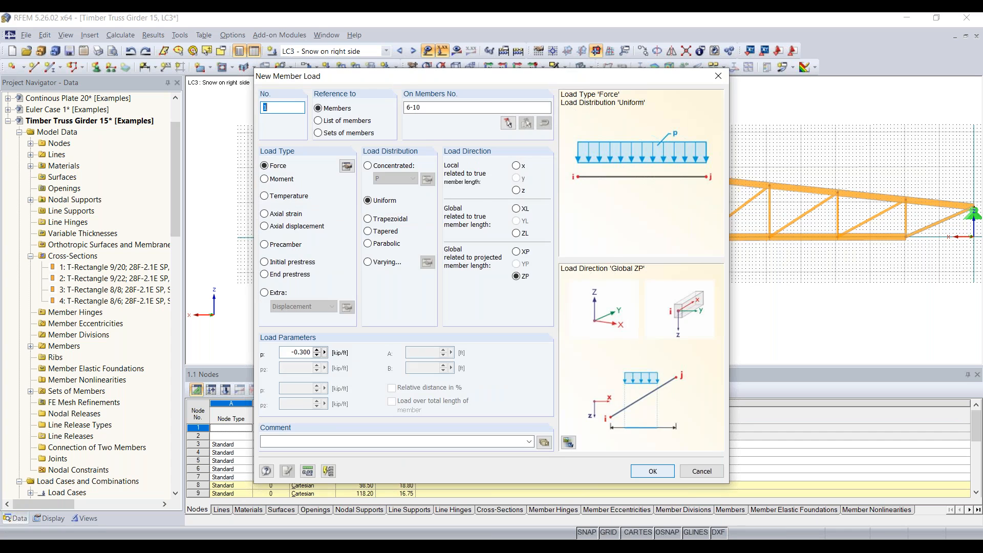
{"action": "left_click", "coordinate": [652, 471]}
{"action": "left_click", "coordinate": [528, 129]}
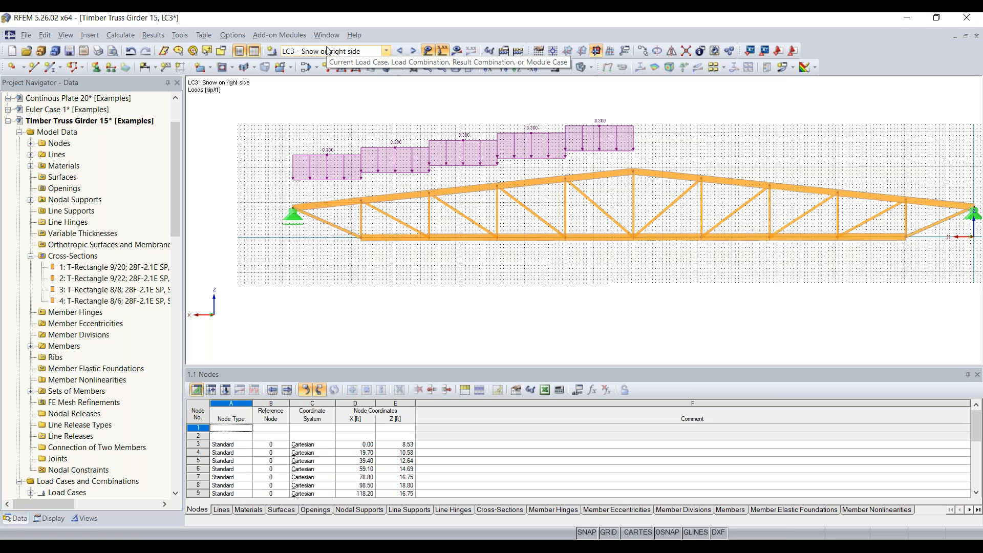
Switch to LC4 Wind uplift and centre the truss in the view.
{"action": "left_click", "coordinate": [413, 51]}
{"action": "middle_click_drag", "start_coordinate": [638, 127], "coordinate": [556, 124]}
{"action": "scroll", "coordinate": [556, 124], "scroll_direction": "down", "scroll_amount": 1}
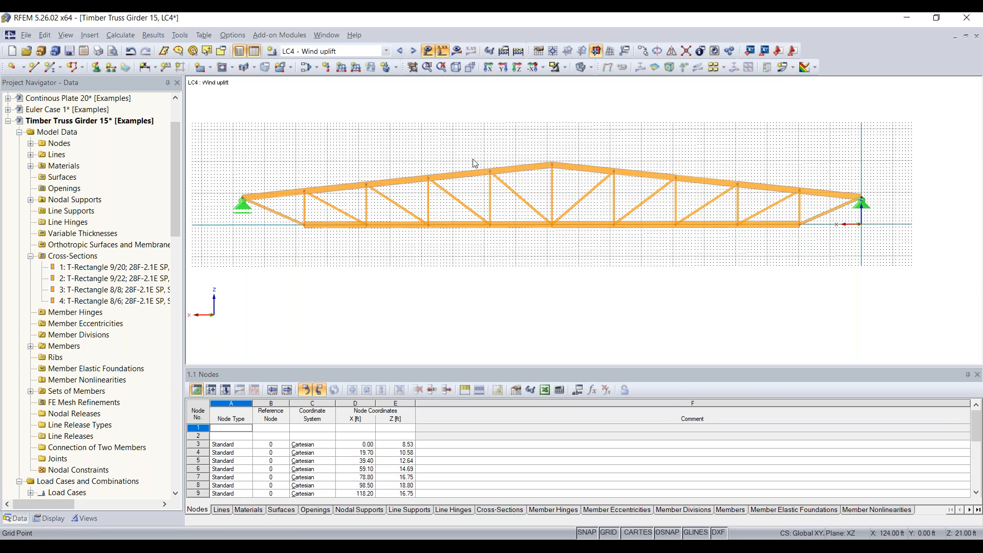
Define a uniform -0.035 kip/ft member load along local z, referenced to sets of members.
{"action": "left_click", "coordinate": [342, 68]}
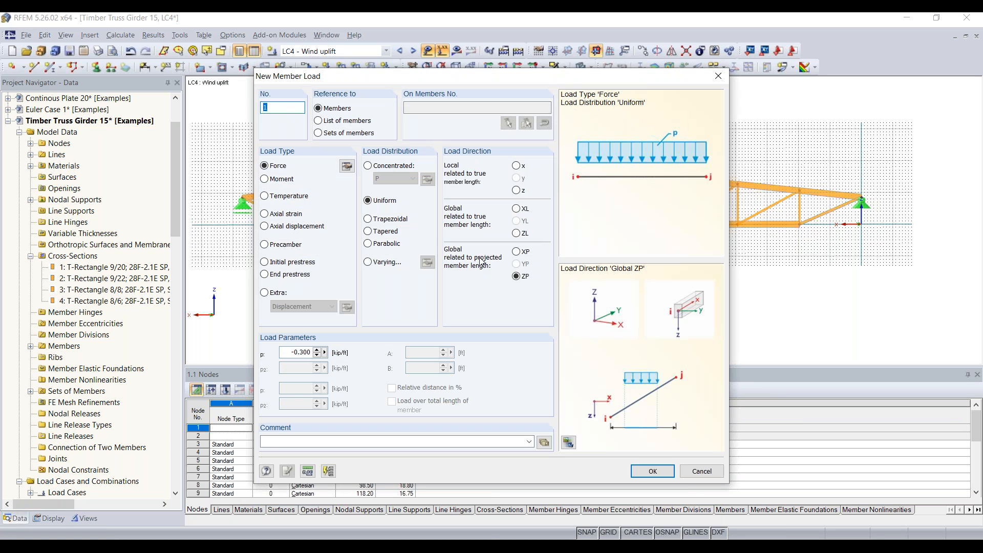
{"action": "left_click", "coordinate": [517, 191]}
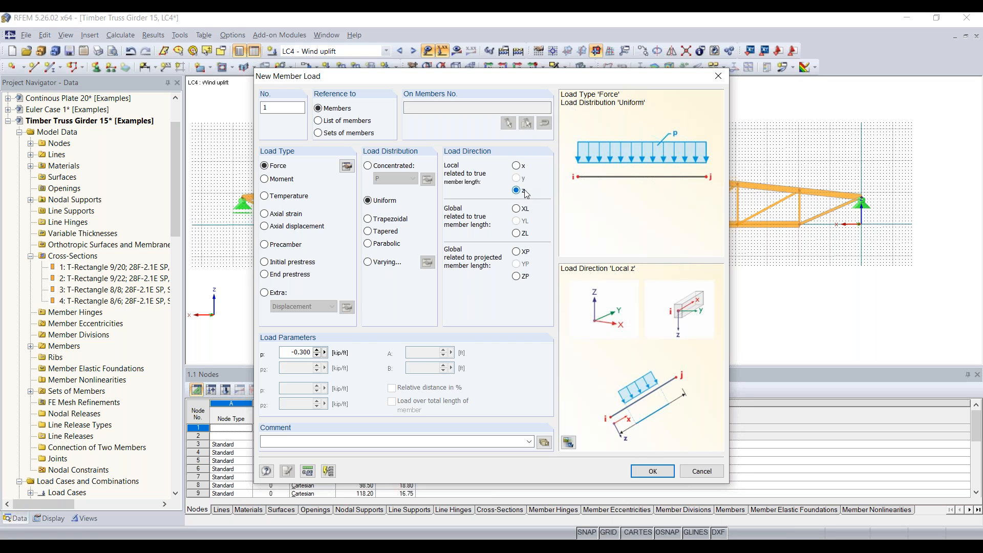
{"action": "double_click", "coordinate": [290, 353]}
{"action": "type", "text": "-"}
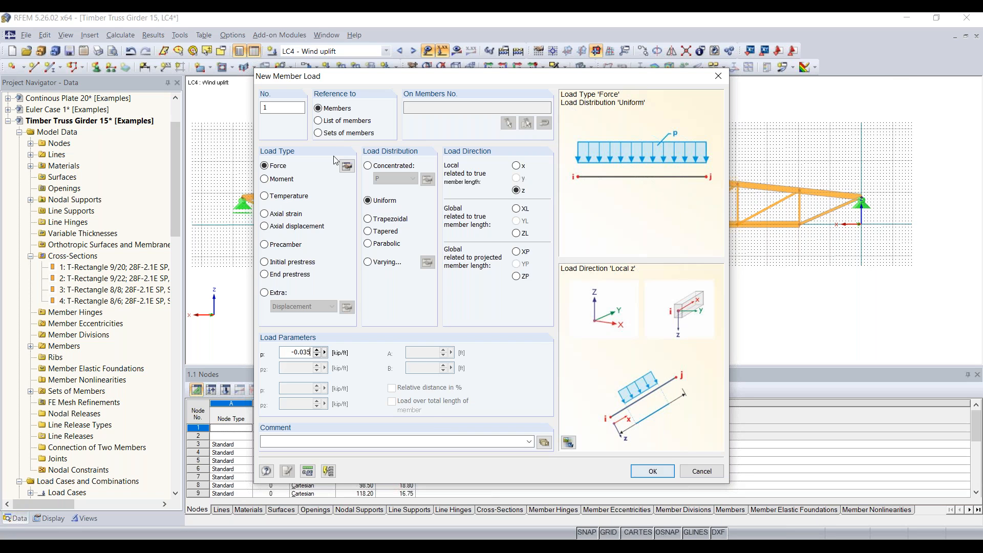
{"action": "left_click", "coordinate": [319, 133]}
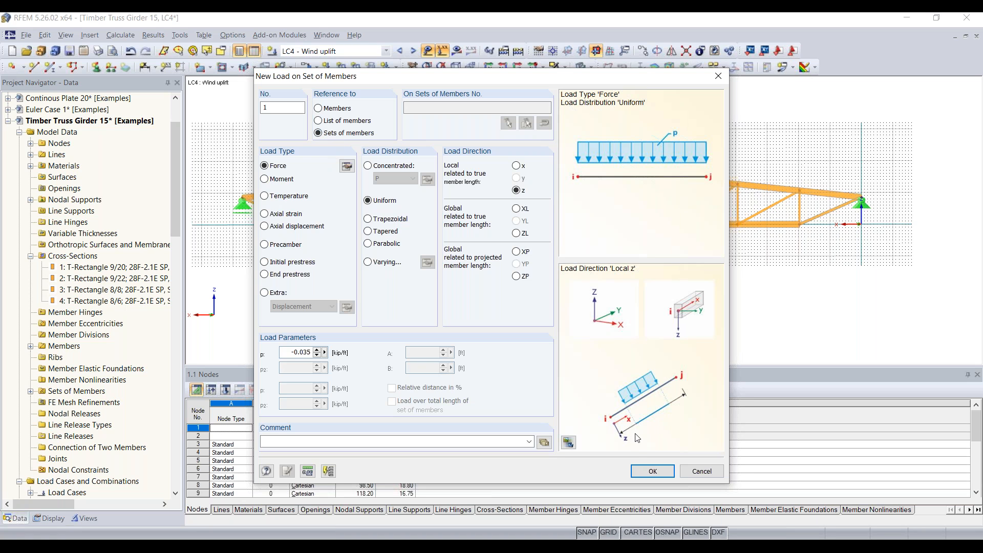
{"action": "left_click", "coordinate": [651, 470]}
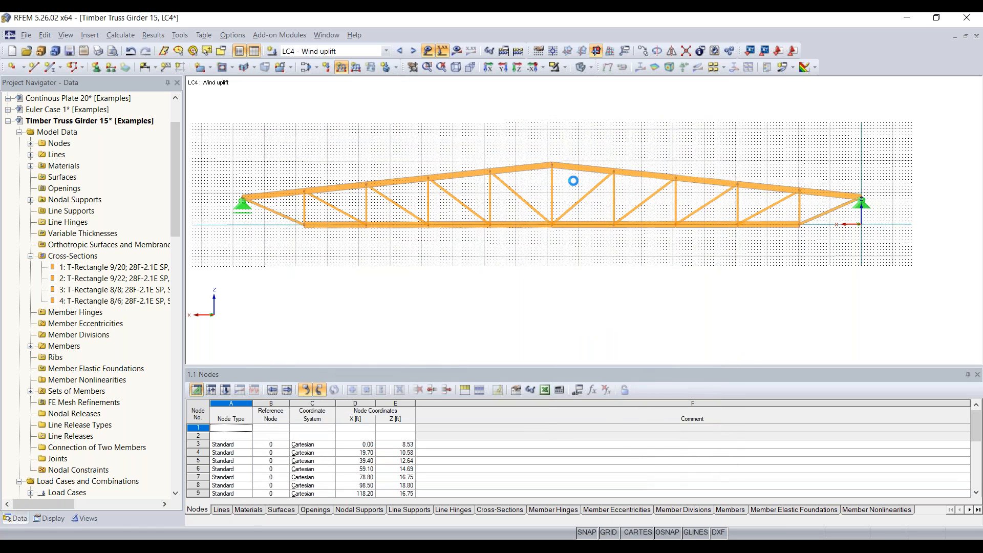
Place the wind uplift load on the top-chord set, run Calculate All, and advance the slide.
{"action": "left_click", "coordinate": [515, 163]}
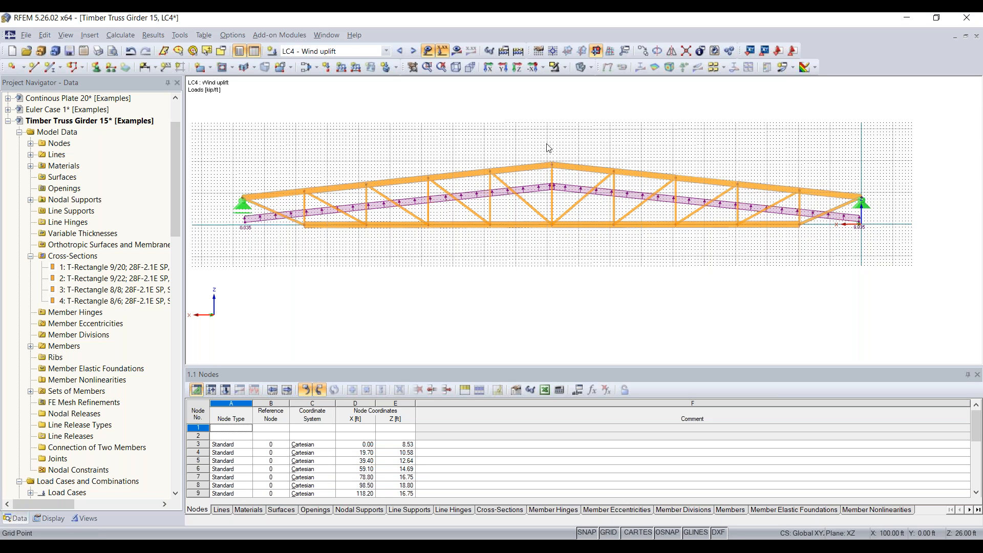
{"action": "left_click", "coordinate": [519, 51]}
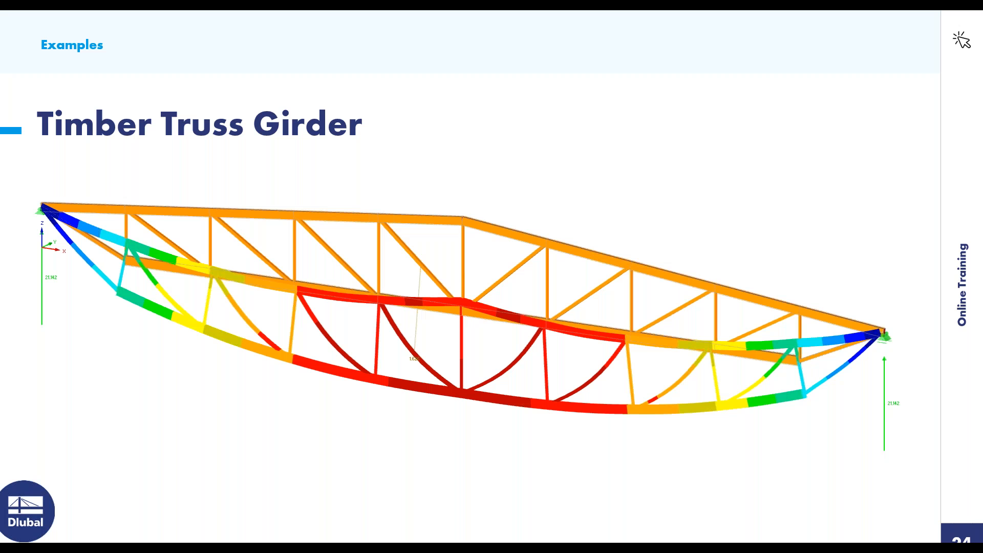
{"action": "key", "text": "Right"}
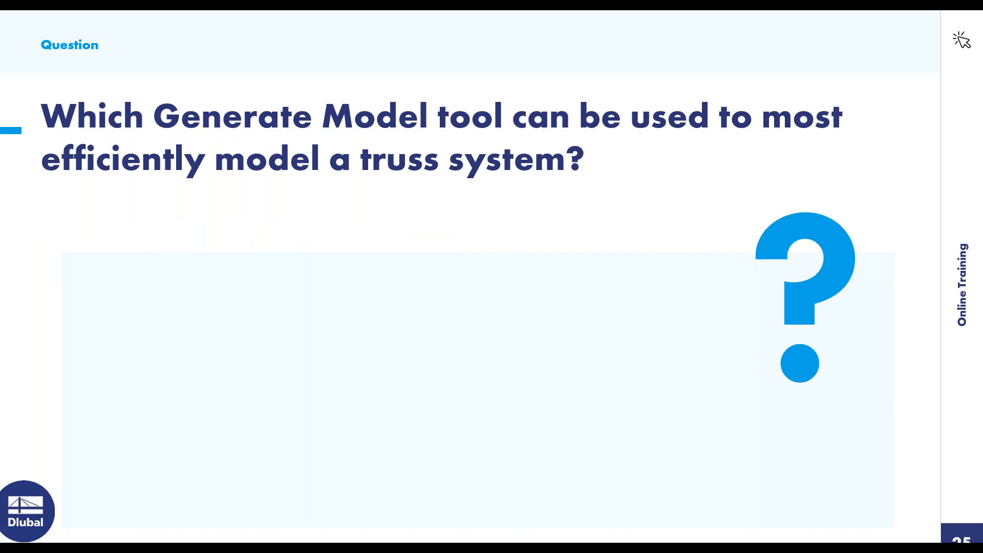
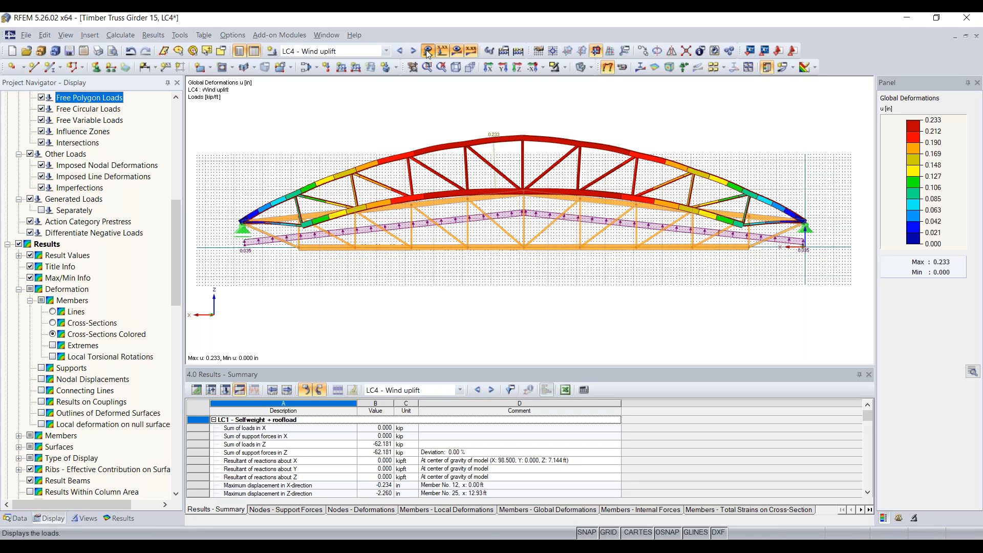
Hide the deformation results and show the LC4 wind uplift loads on the undeformed truss.
{"action": "left_click", "coordinate": [441, 51]}
{"action": "left_click", "coordinate": [455, 50]}
{"action": "left_click", "coordinate": [456, 53]}
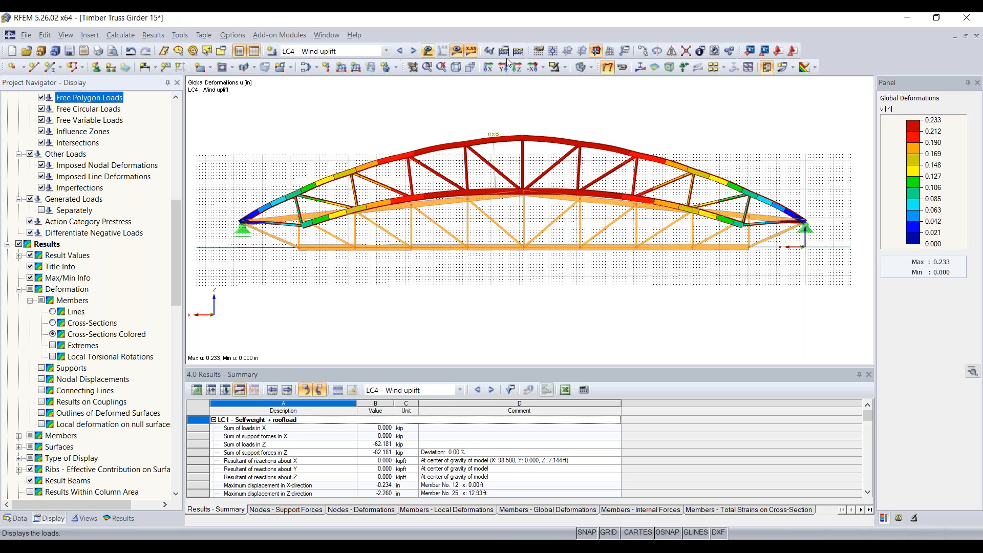
Turn off the results and wind load display, then zoom in on the top chord.
{"action": "left_click", "coordinate": [582, 68]}
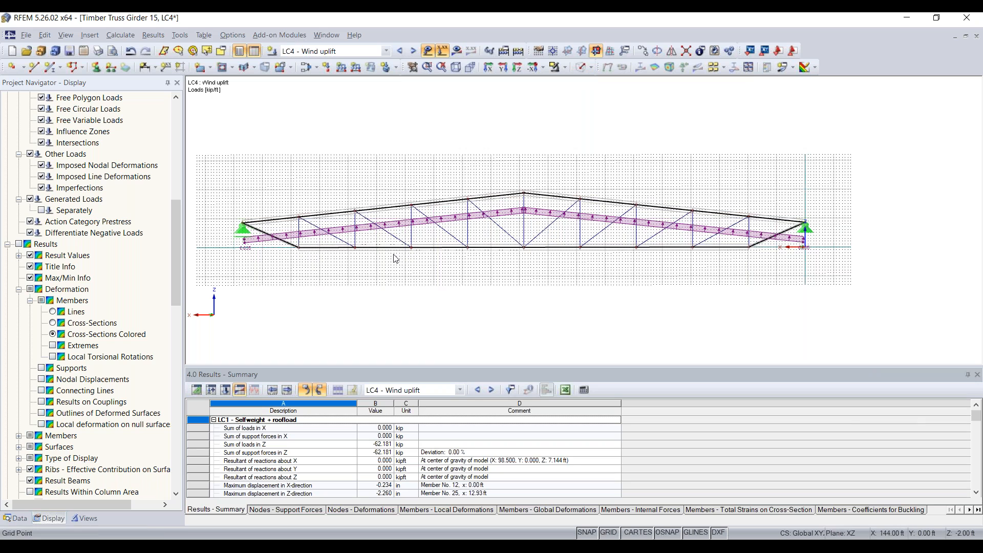
{"action": "left_click", "coordinate": [442, 50]}
{"action": "scroll", "coordinate": [416, 248], "scroll_direction": "up", "scroll_amount": 3}
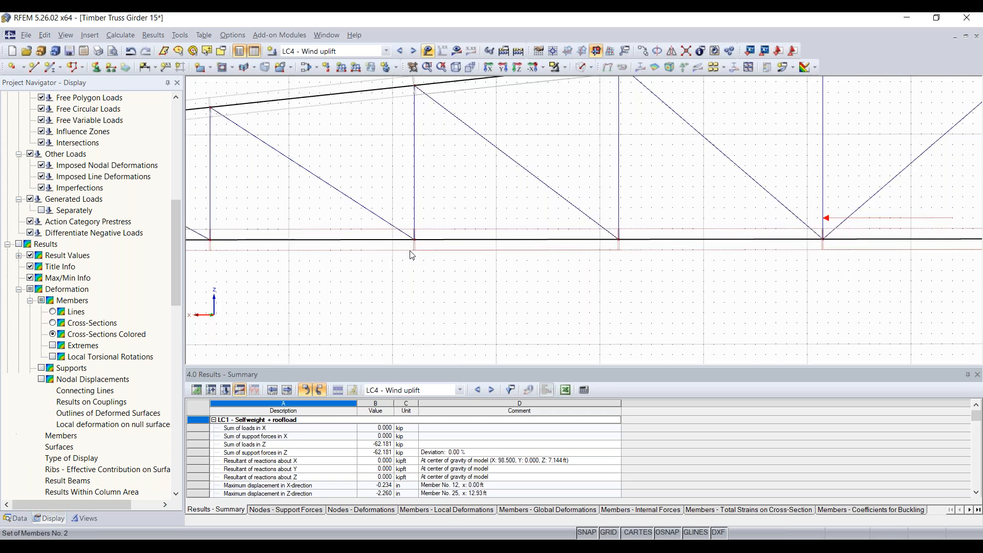
{"action": "middle_click_drag", "start_coordinate": [430, 171], "coordinate": [478, 259]}
{"action": "middle_click_drag", "start_coordinate": [300, 220], "coordinate": [497, 240]}
{"action": "scroll", "coordinate": [564, 245], "scroll_direction": "down", "scroll_amount": 3}
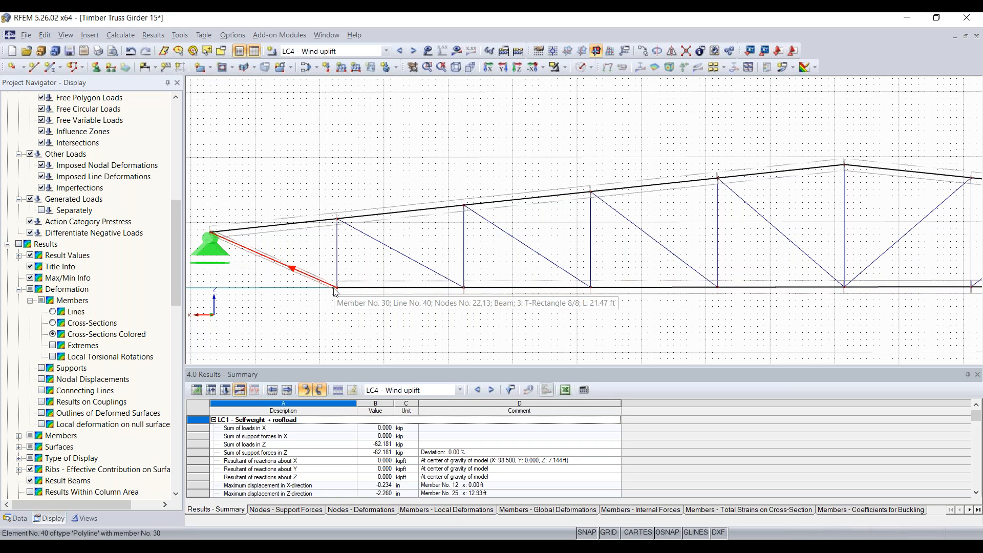
{"action": "scroll", "coordinate": [340, 292], "scroll_direction": "up", "scroll_amount": 8}
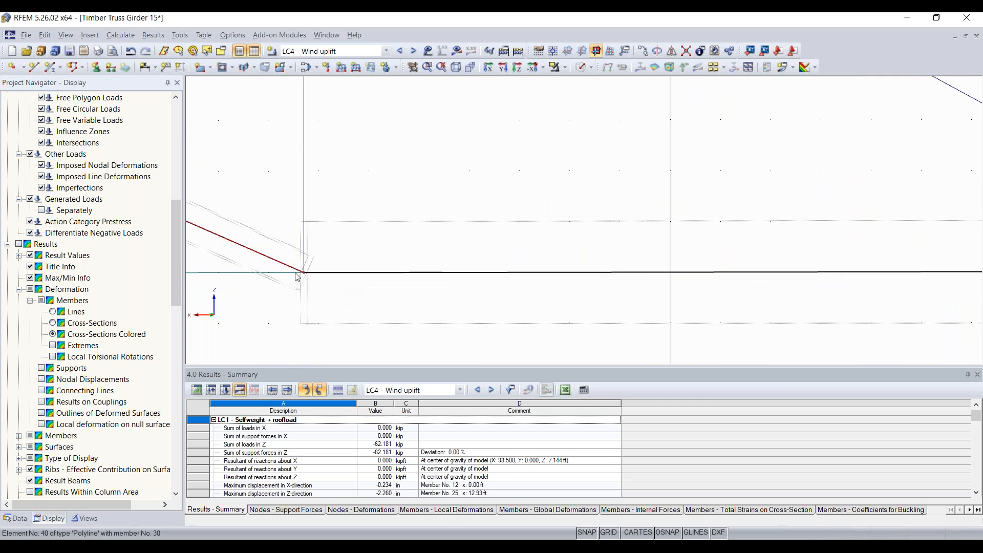
{"action": "scroll", "coordinate": [382, 284], "scroll_direction": "up", "scroll_amount": 6}
{"action": "scroll", "coordinate": [366, 258], "scroll_direction": "down", "scroll_amount": 9}
{"action": "scroll", "coordinate": [368, 208], "scroll_direction": "down", "scroll_amount": 7}
{"action": "scroll", "coordinate": [384, 128], "scroll_direction": "up", "scroll_amount": 5}
{"action": "scroll", "coordinate": [384, 127], "scroll_direction": "down", "scroll_amount": 5}
Pan and zoom along the truss to inspect node 12, the diagonals and the top chord.
{"action": "middle_click_drag", "start_coordinate": [396, 139], "coordinate": [413, 312]}
{"action": "middle_click_drag", "start_coordinate": [434, 97], "coordinate": [444, 322]}
{"action": "middle_click_drag", "start_coordinate": [434, 174], "coordinate": [434, 281]}
{"action": "scroll", "coordinate": [434, 280], "scroll_direction": "down", "scroll_amount": 3}
{"action": "middle_click_drag", "start_coordinate": [421, 208], "coordinate": [479, 277]}
{"action": "scroll", "coordinate": [480, 277], "scroll_direction": "up", "scroll_amount": 8}
{"action": "scroll", "coordinate": [480, 277], "scroll_direction": "down", "scroll_amount": 10}
{"action": "scroll", "coordinate": [480, 277], "scroll_direction": "down", "scroll_amount": 5}
{"action": "scroll", "coordinate": [479, 277], "scroll_direction": "up", "scroll_amount": 14}
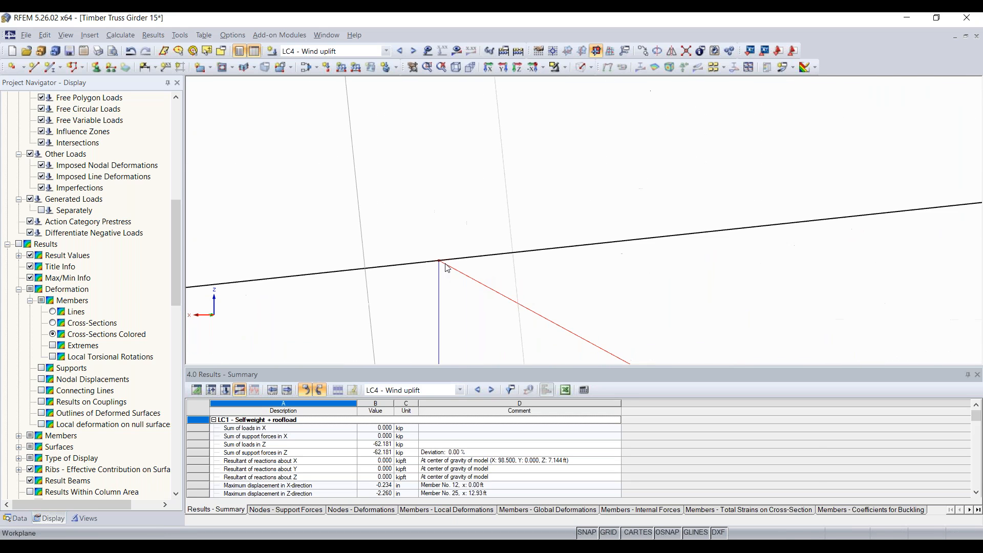
{"action": "scroll", "coordinate": [433, 263], "scroll_direction": "up", "scroll_amount": 7}
{"action": "middle_click_drag", "start_coordinate": [510, 256], "coordinate": [453, 222]}
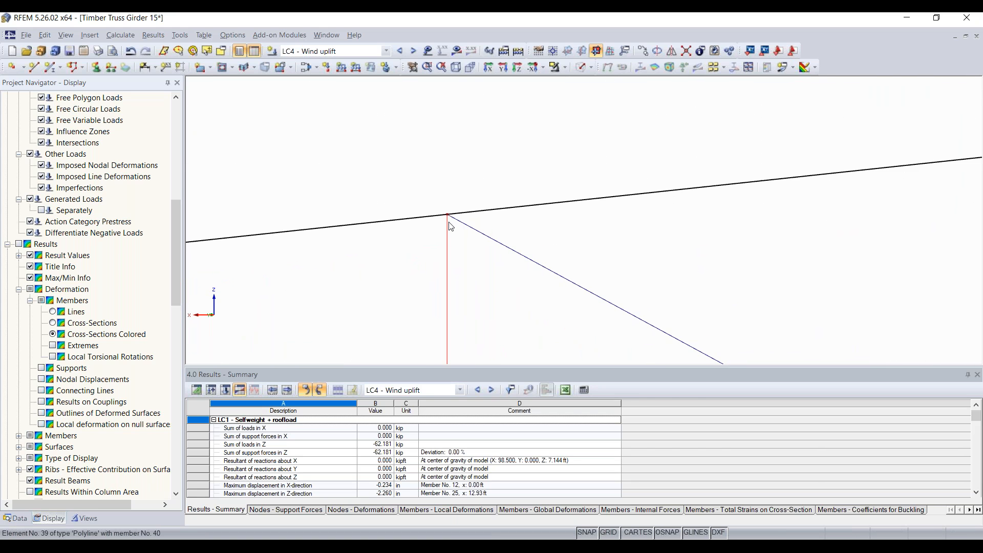
{"action": "mouse_move", "coordinate": [462, 227]}
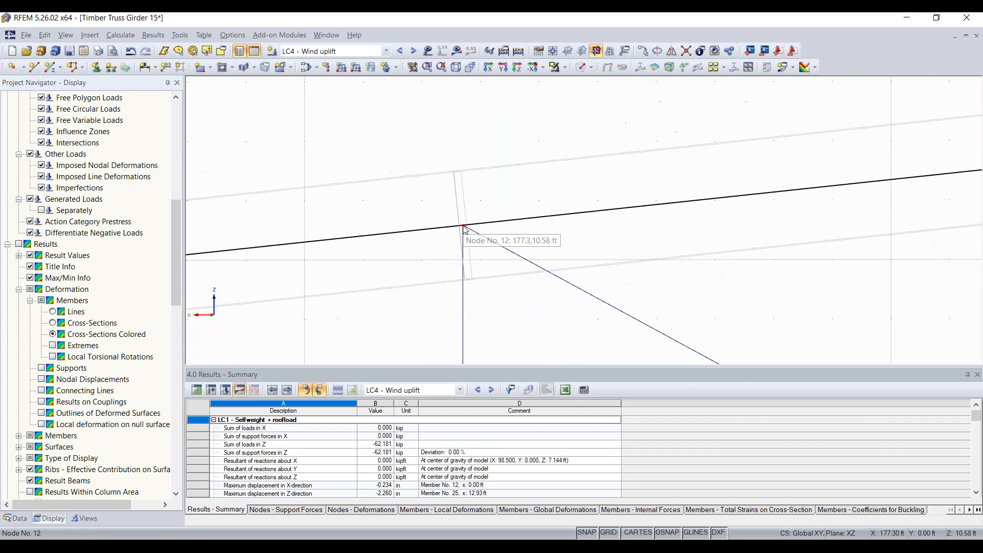
{"action": "scroll", "coordinate": [573, 237], "scroll_direction": "down", "scroll_amount": 2}
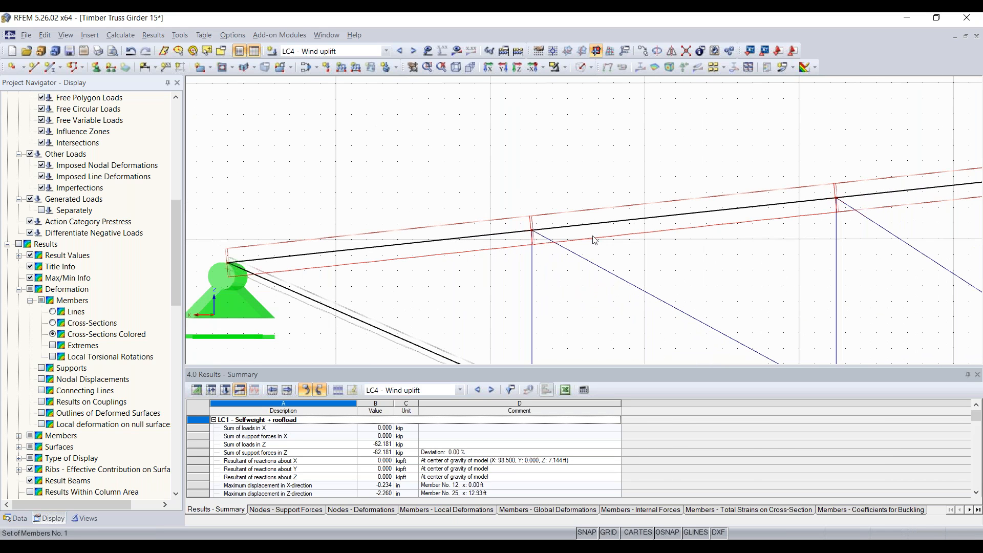
{"action": "scroll", "coordinate": [622, 256], "scroll_direction": "down", "scroll_amount": 3}
{"action": "middle_click_drag", "start_coordinate": [612, 250], "coordinate": [353, 242]}
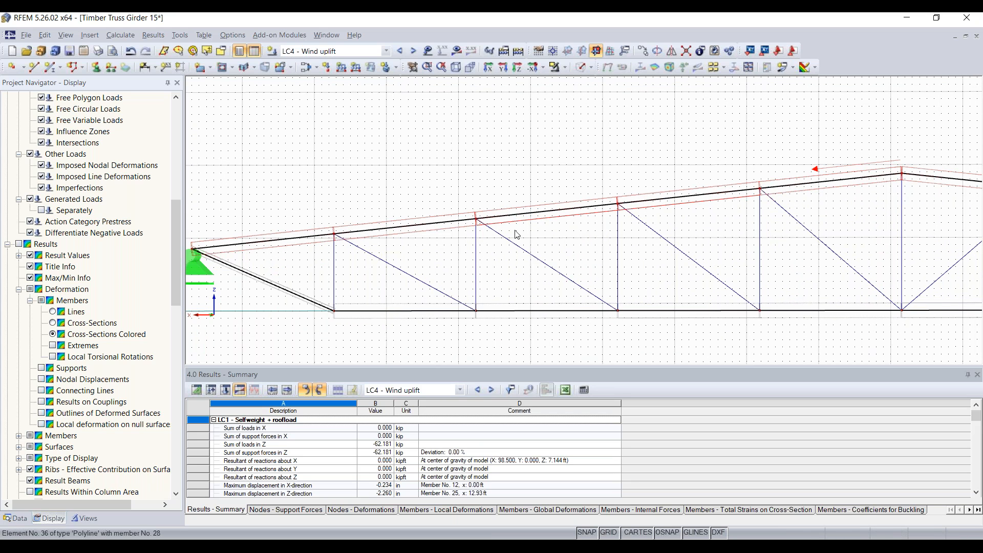
{"action": "scroll", "coordinate": [476, 220], "scroll_direction": "up", "scroll_amount": 6}
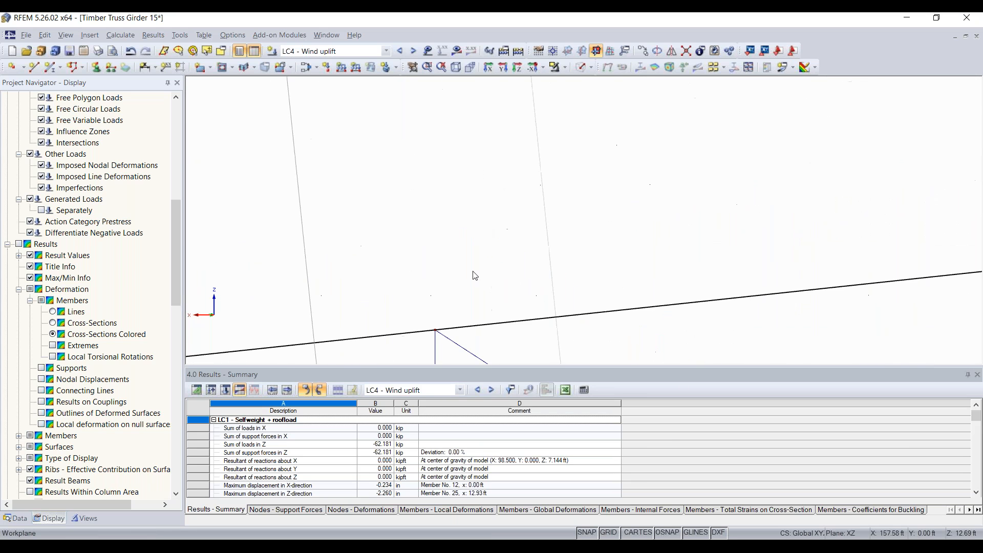
{"action": "middle_click_drag", "start_coordinate": [472, 233], "coordinate": [482, 171]}
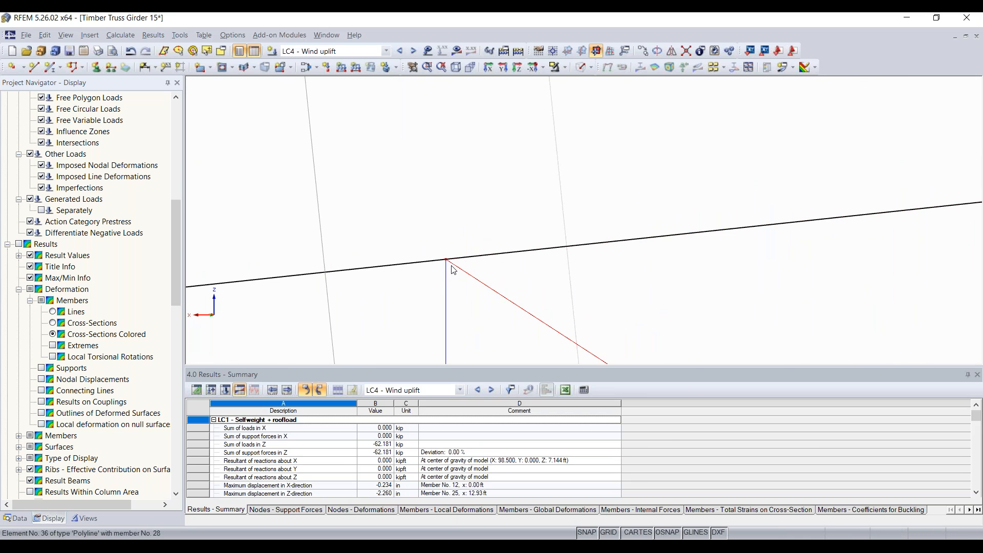
{"action": "scroll", "coordinate": [510, 272], "scroll_direction": "down", "scroll_amount": 7}
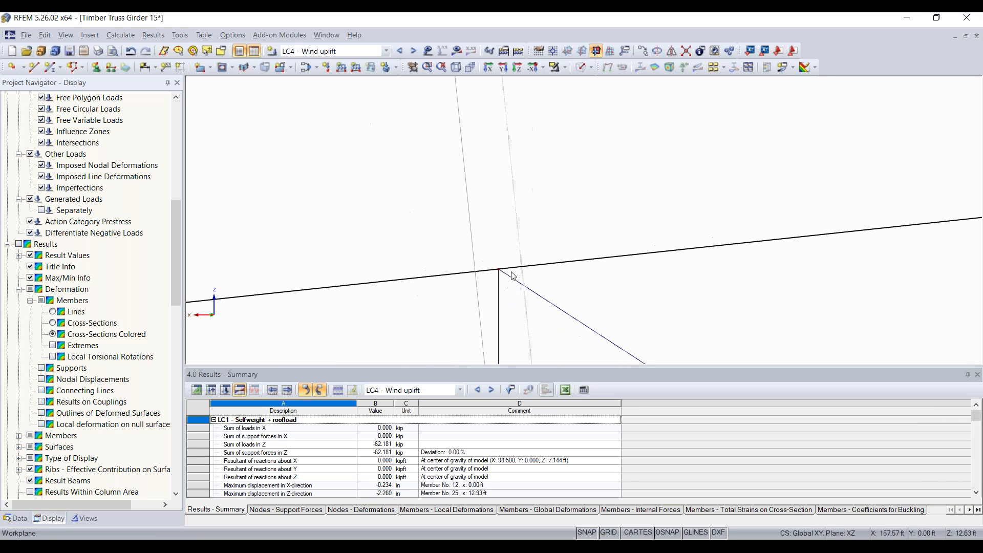
{"action": "scroll", "coordinate": [512, 275], "scroll_direction": "down", "scroll_amount": 5}
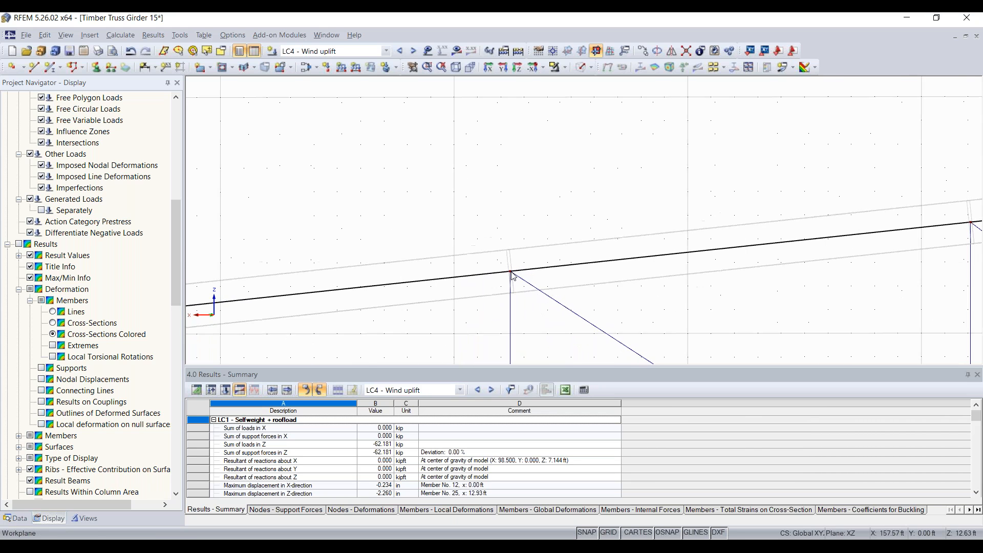
{"action": "scroll", "coordinate": [512, 274], "scroll_direction": "down", "scroll_amount": 5}
{"action": "scroll", "coordinate": [451, 276], "scroll_direction": "up", "scroll_amount": 3}
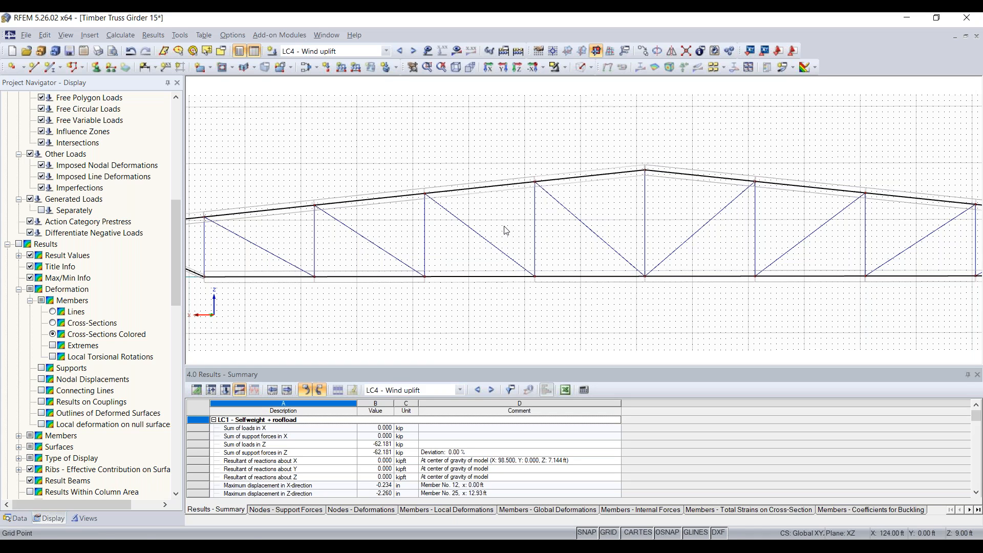
Make LC1 Selfweight + roofload the active load case.
{"action": "left_click", "coordinate": [374, 52]}
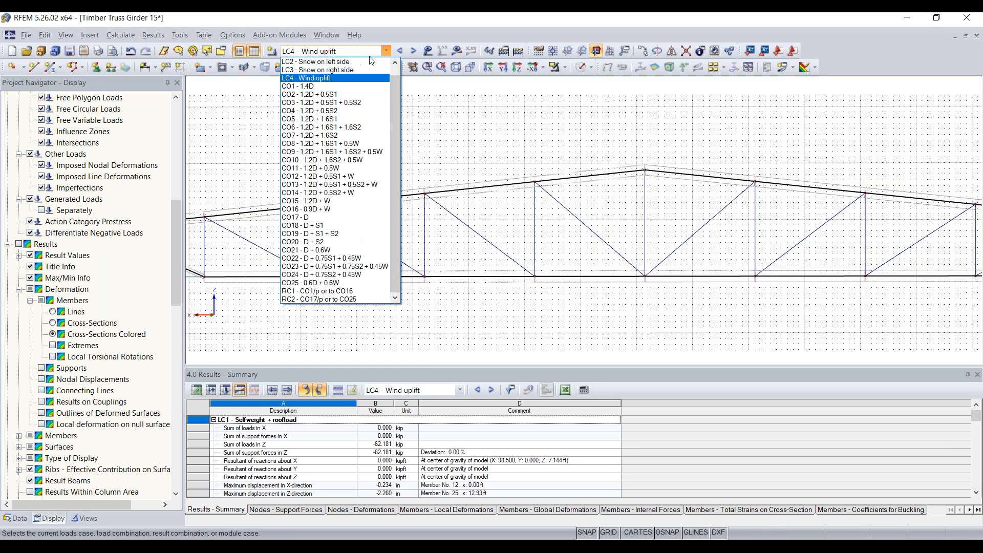
{"action": "left_click", "coordinate": [368, 62]}
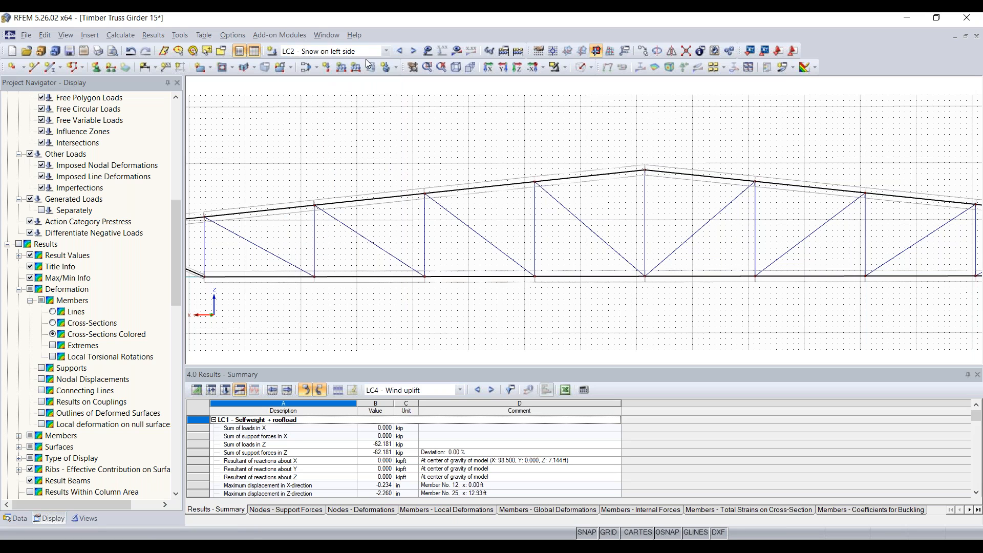
{"action": "left_click", "coordinate": [365, 52]}
{"action": "scroll", "coordinate": [358, 102], "scroll_direction": "up", "scroll_amount": 3}
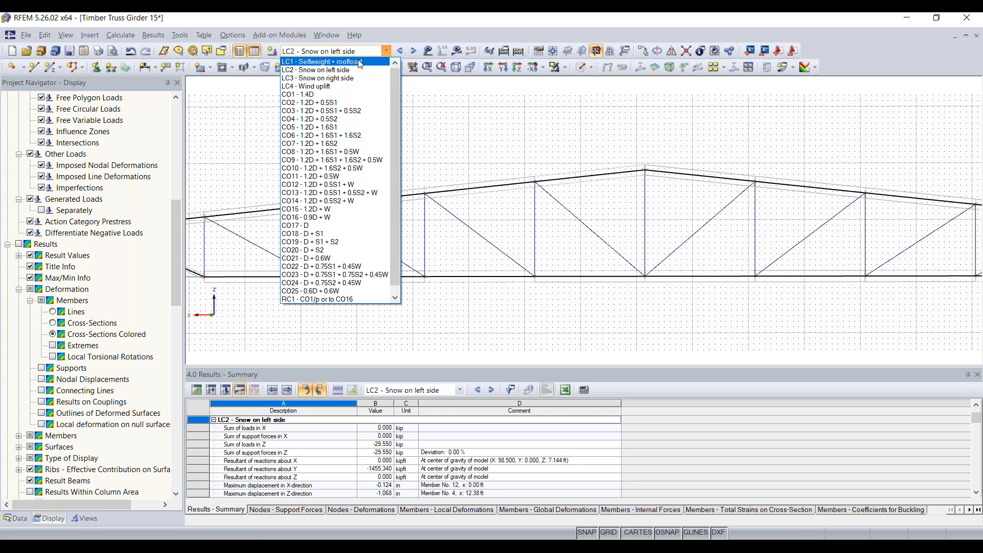
{"action": "left_click", "coordinate": [359, 61]}
{"action": "scroll", "coordinate": [410, 129], "scroll_direction": "down", "scroll_amount": 3}
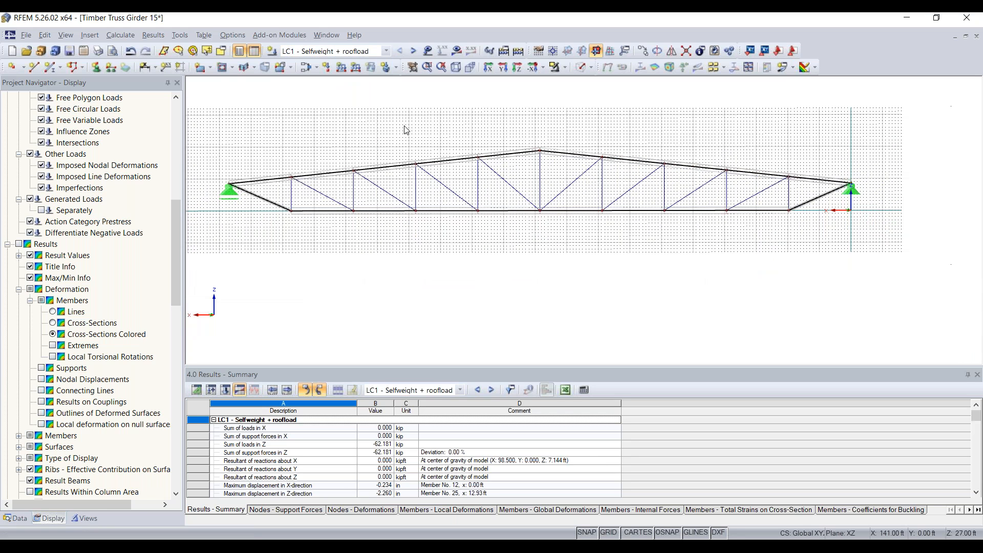
{"action": "scroll", "coordinate": [86, 274], "scroll_direction": "up", "scroll_amount": 7}
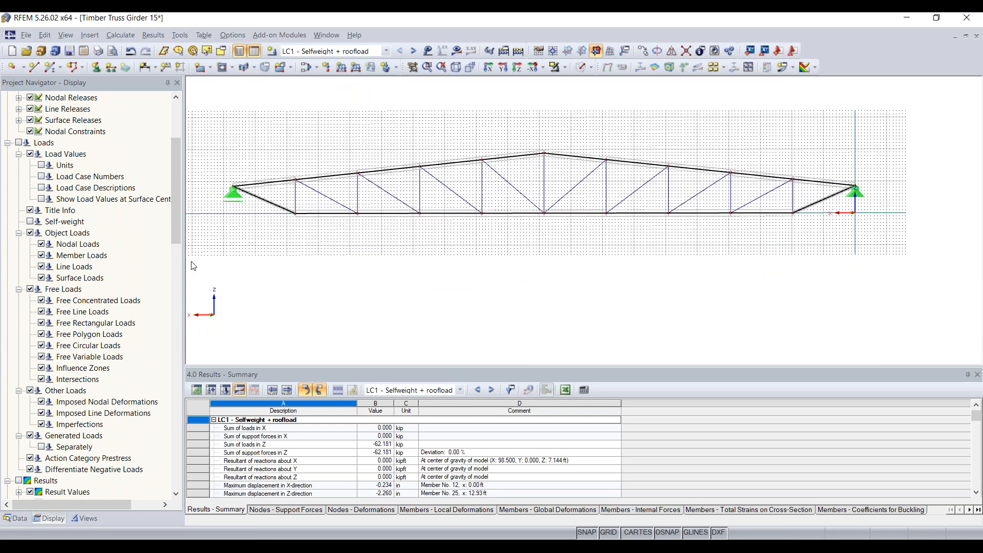
{"action": "scroll", "coordinate": [72, 219], "scroll_direction": "up", "scroll_amount": 4}
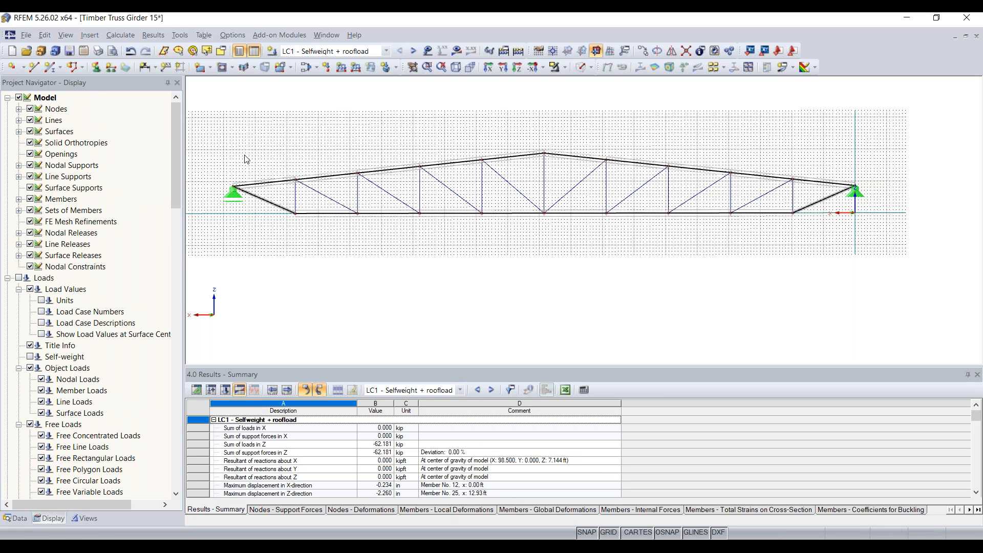
Display LC1 results, compare uz with total u deformations, and expand the member results.
{"action": "left_click", "coordinate": [456, 50]}
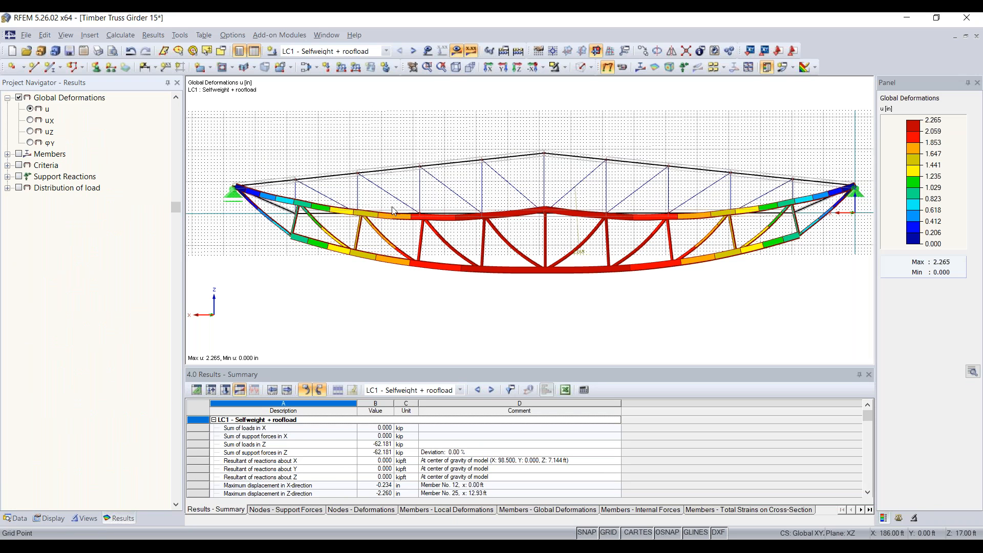
{"action": "middle_click_drag", "start_coordinate": [584, 298], "coordinate": [552, 298]}
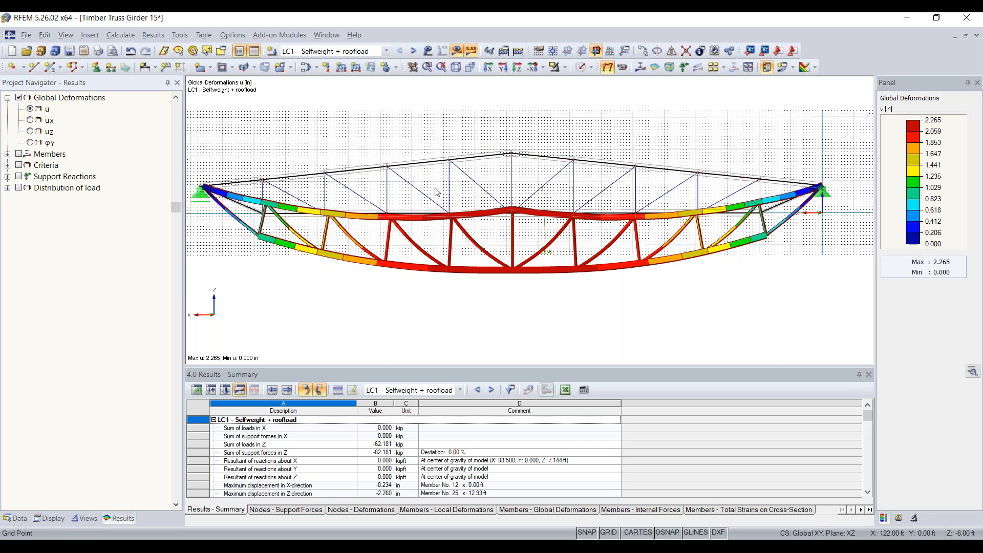
{"action": "left_click", "coordinate": [30, 131]}
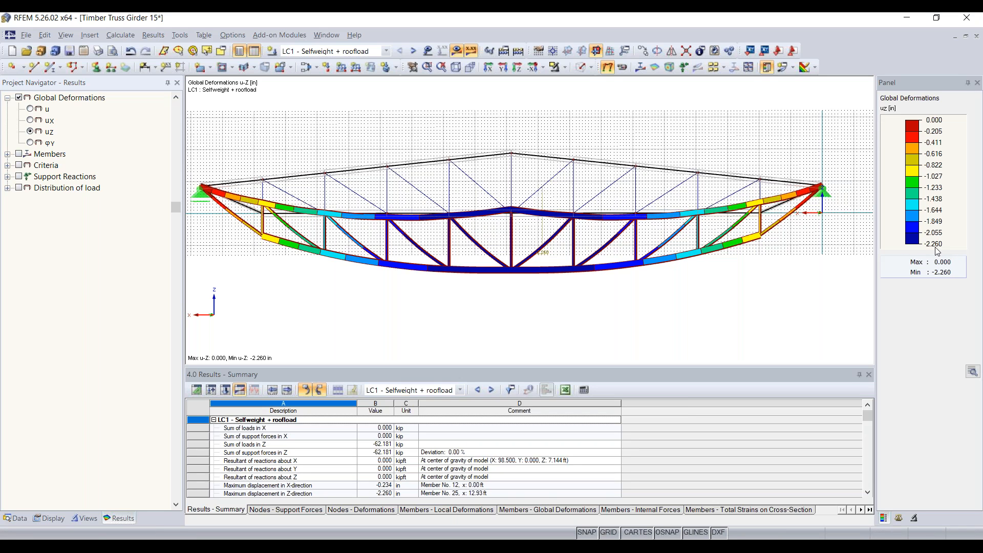
{"action": "left_click", "coordinate": [30, 108]}
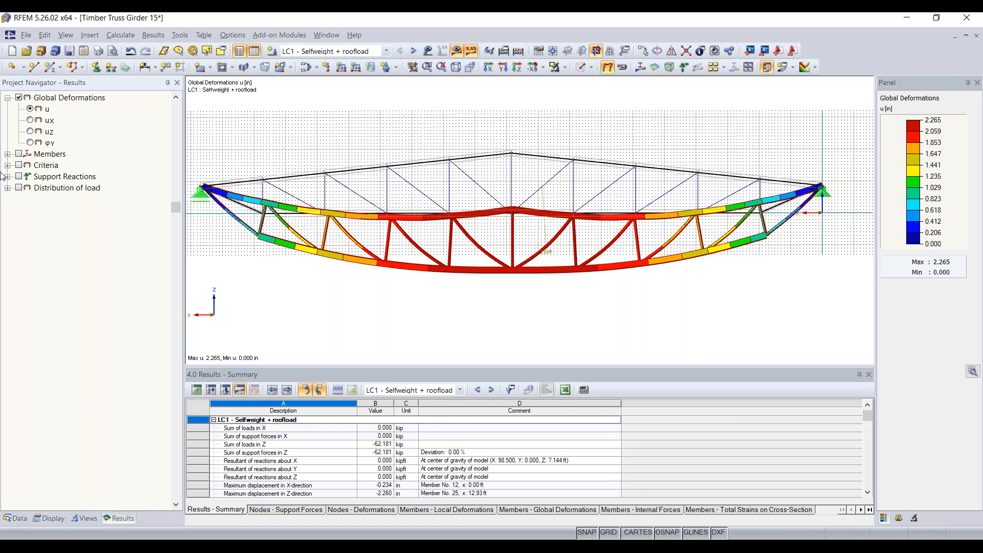
{"action": "left_click", "coordinate": [7, 154]}
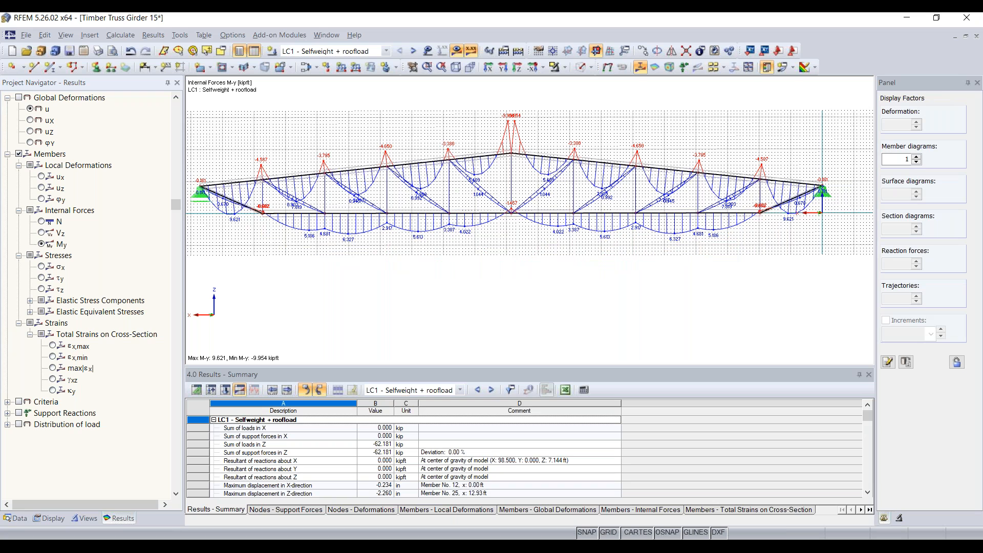
Show the axial force N diagram and inspect the truss from left to right support.
{"action": "left_click", "coordinate": [42, 222]}
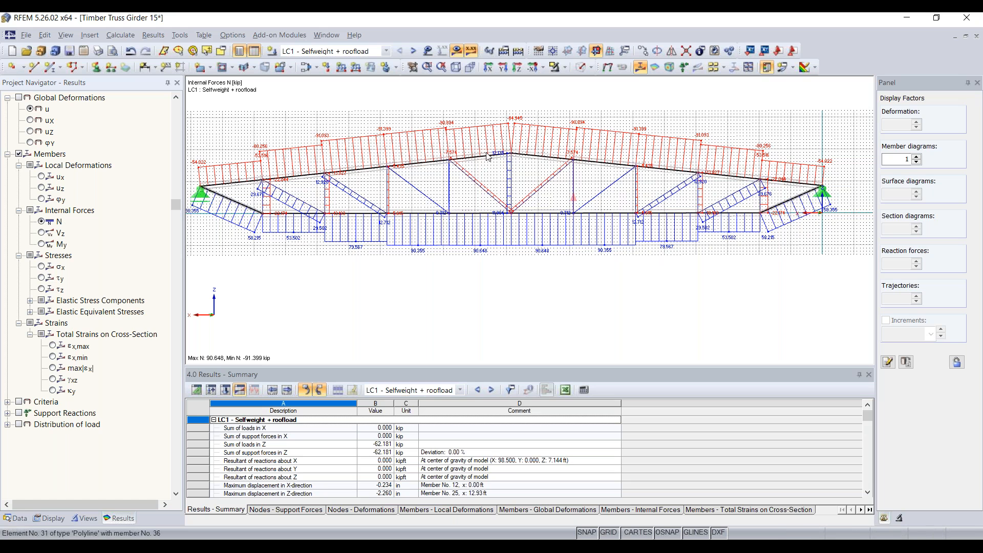
{"action": "scroll", "coordinate": [434, 146], "scroll_direction": "down", "scroll_amount": 2}
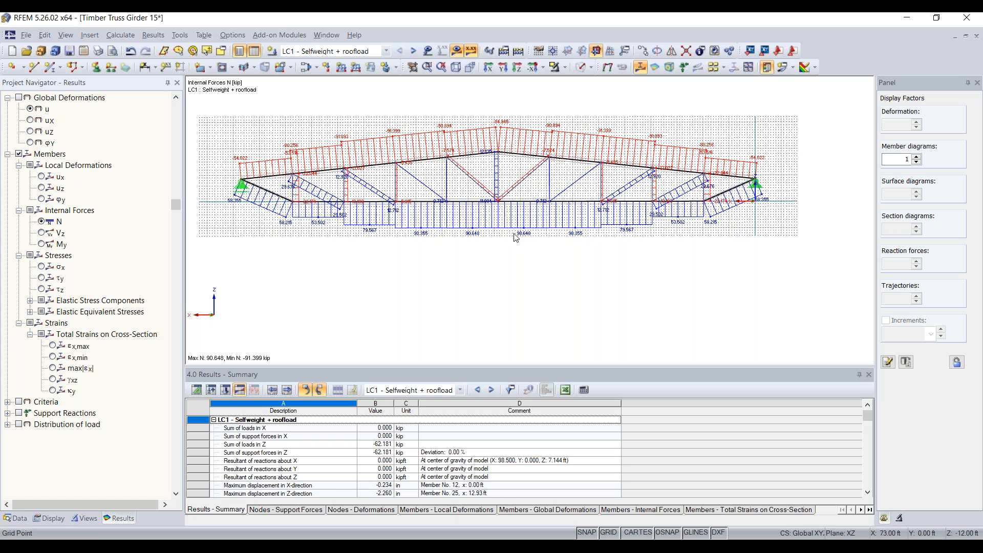
{"action": "scroll", "coordinate": [476, 237], "scroll_direction": "up", "scroll_amount": 1}
{"action": "scroll", "coordinate": [477, 238], "scroll_direction": "up", "scroll_amount": 2}
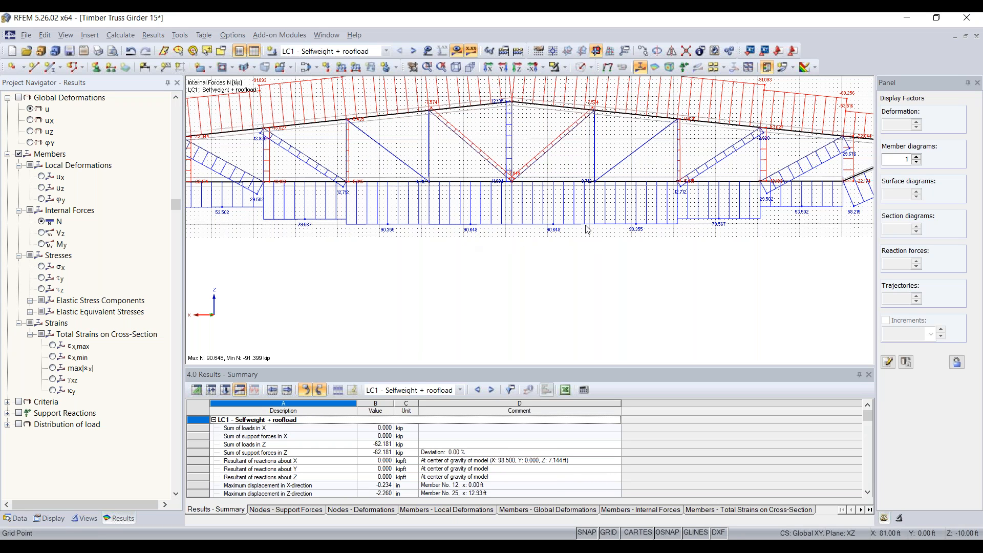
{"action": "scroll", "coordinate": [586, 230], "scroll_direction": "down", "scroll_amount": 1}
{"action": "scroll", "coordinate": [587, 232], "scroll_direction": "down", "scroll_amount": 1}
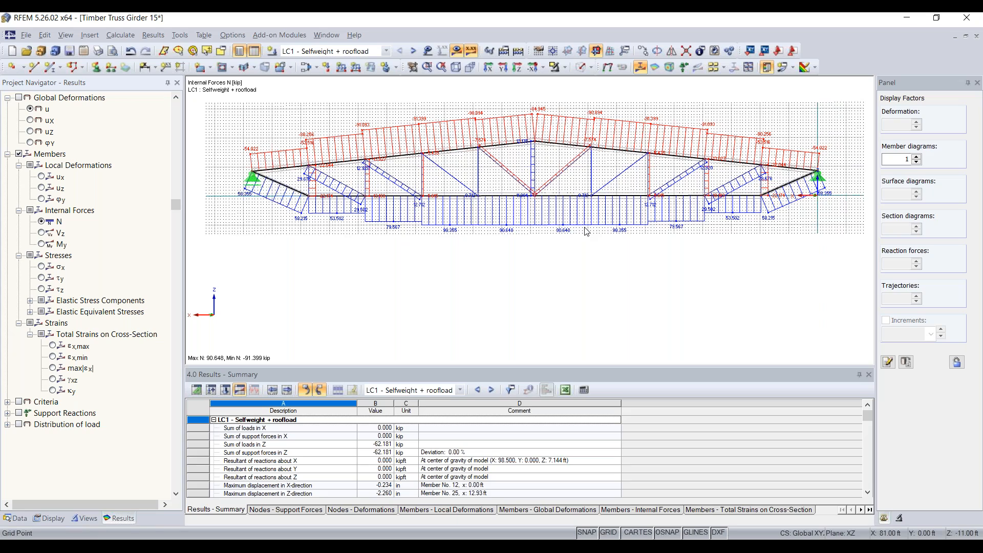
{"action": "scroll", "coordinate": [272, 195], "scroll_direction": "up", "scroll_amount": 4}
{"action": "scroll", "coordinate": [357, 219], "scroll_direction": "up", "scroll_amount": 2}
{"action": "middle_click_drag", "start_coordinate": [277, 216], "coordinate": [357, 252]}
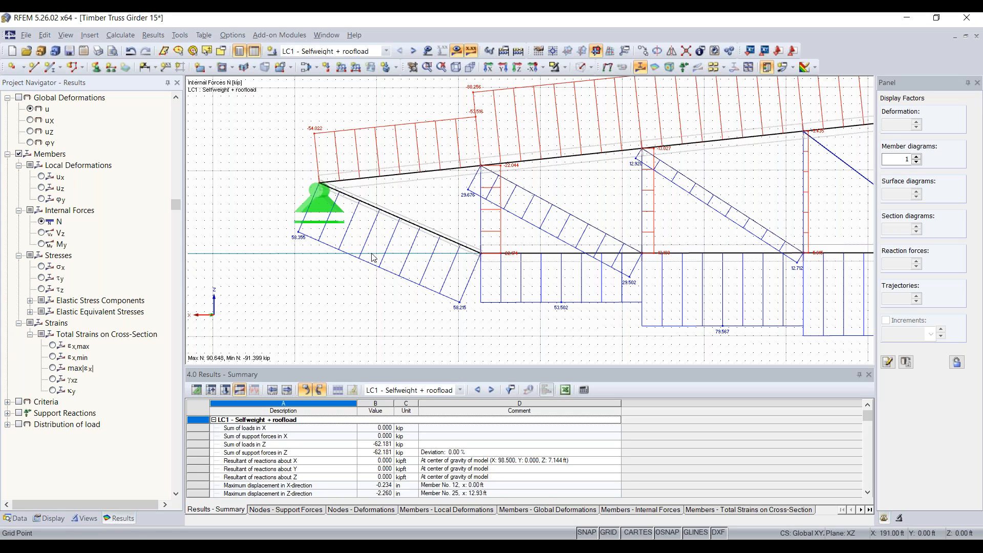
{"action": "scroll", "coordinate": [404, 228], "scroll_direction": "down", "scroll_amount": 3}
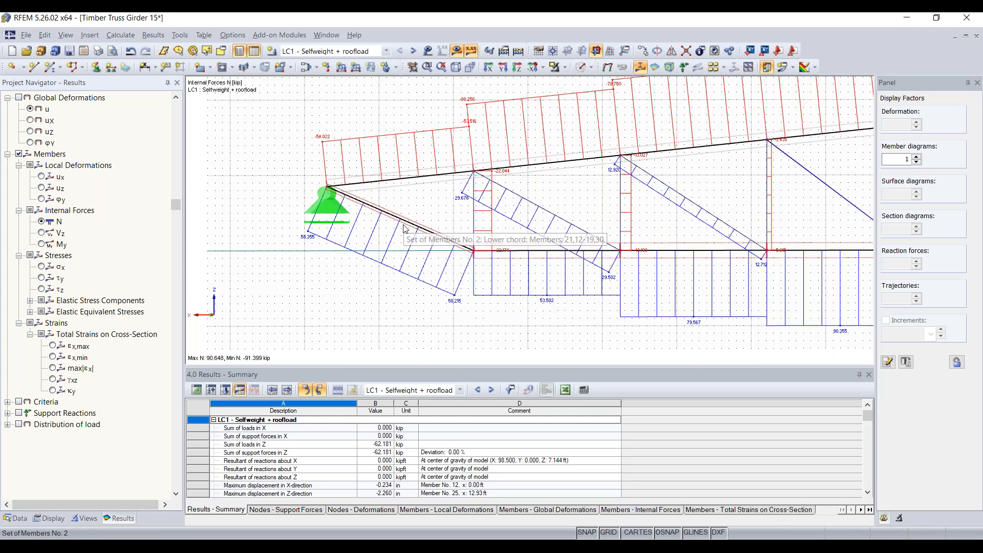
{"action": "scroll", "coordinate": [403, 229], "scroll_direction": "down", "scroll_amount": 1}
{"action": "middle_click_drag", "start_coordinate": [526, 275], "coordinate": [182, 281]}
{"action": "middle_click_drag", "start_coordinate": [515, 256], "coordinate": [382, 275]}
{"action": "scroll", "coordinate": [499, 261], "scroll_direction": "up", "scroll_amount": 3}
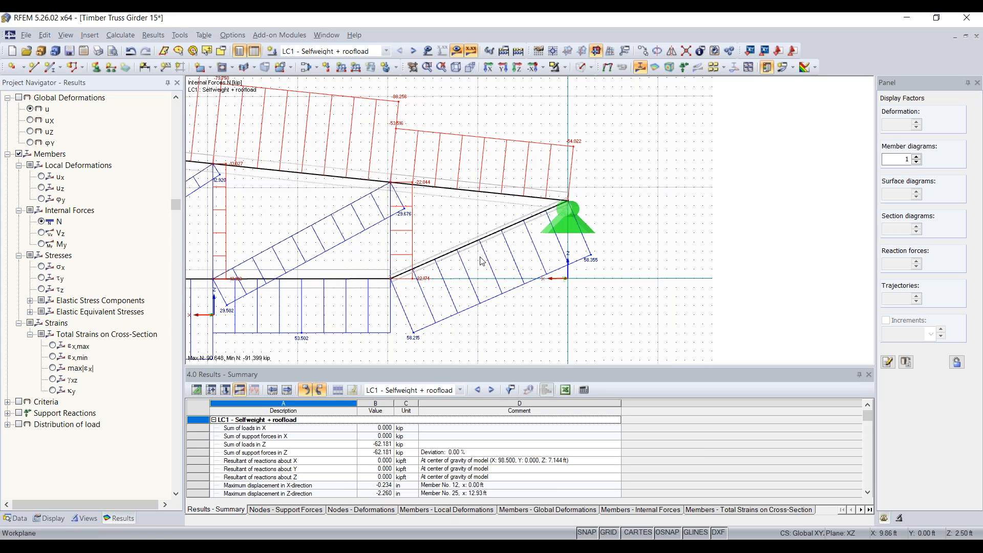
Select the right-end diagonal, then the adjacent bottom chord, and recentre the truss.
{"action": "left_click", "coordinate": [437, 252]}
{"action": "scroll", "coordinate": [456, 255], "scroll_direction": "down", "scroll_amount": 1}
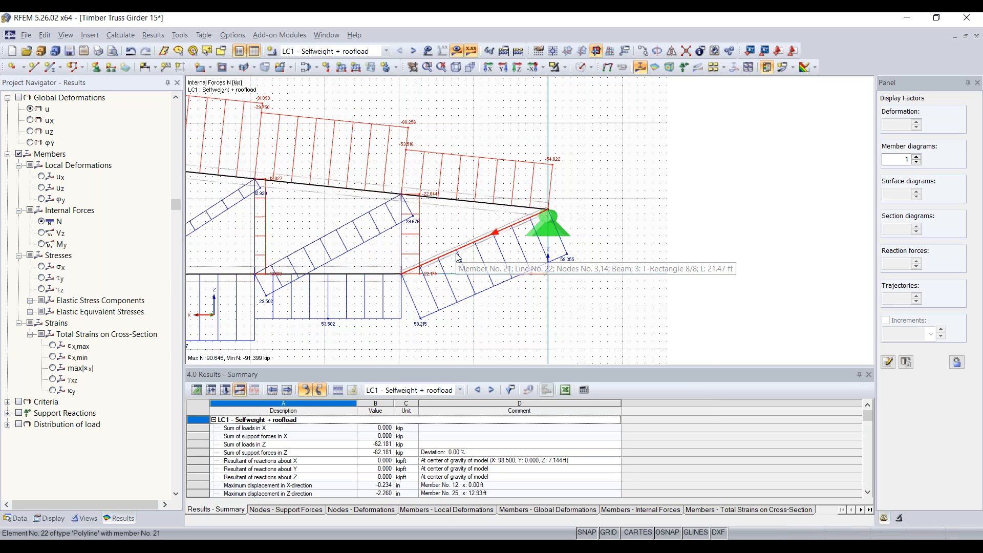
{"action": "left_click", "coordinate": [237, 275]}
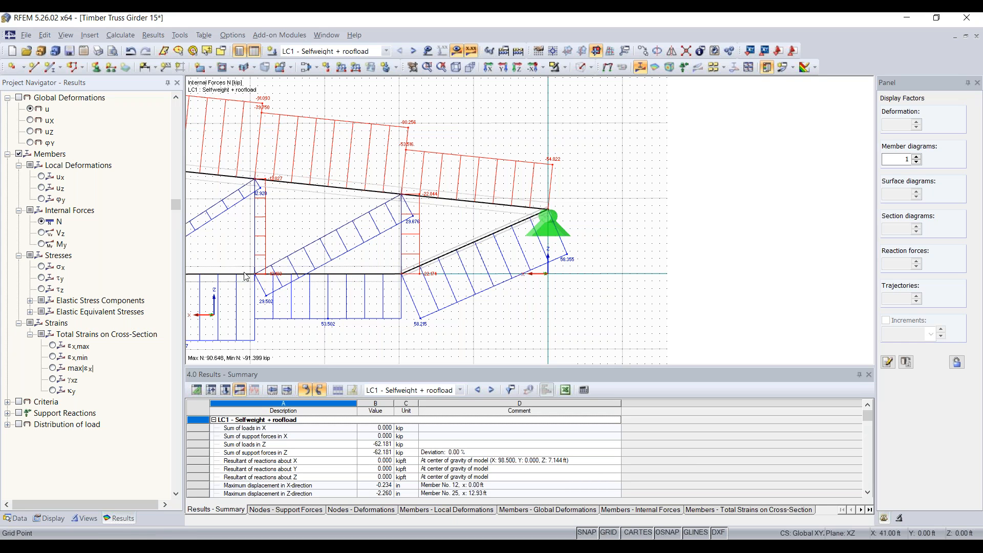
{"action": "scroll", "coordinate": [258, 274], "scroll_direction": "down", "scroll_amount": 1}
{"action": "scroll", "coordinate": [259, 274], "scroll_direction": "down", "scroll_amount": 6}
{"action": "middle_click_drag", "start_coordinate": [259, 275], "coordinate": [578, 249]}
{"action": "middle_click_drag", "start_coordinate": [504, 263], "coordinate": [586, 255]}
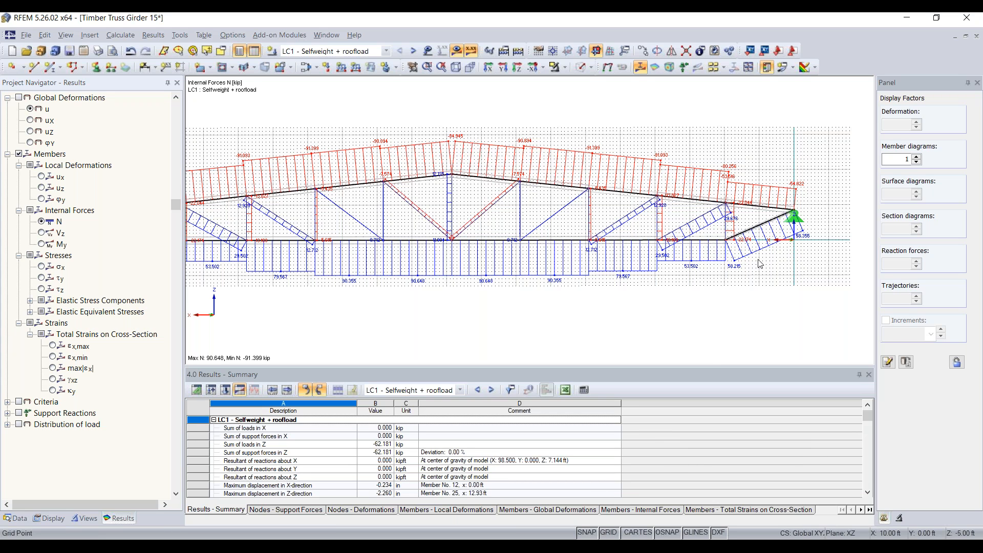
{"action": "scroll", "coordinate": [586, 248], "scroll_direction": "down", "scroll_amount": 2}
{"action": "middle_click_drag", "start_coordinate": [571, 249], "coordinate": [640, 240]}
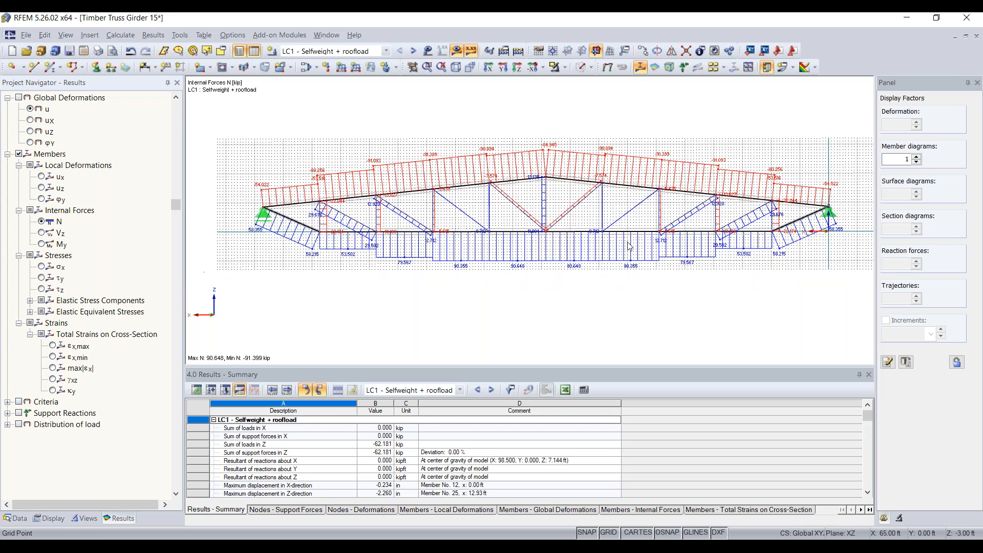
Switch the diagram from Vz to My and display the support reactions (-31.091 kip).
{"action": "left_click", "coordinate": [42, 233]}
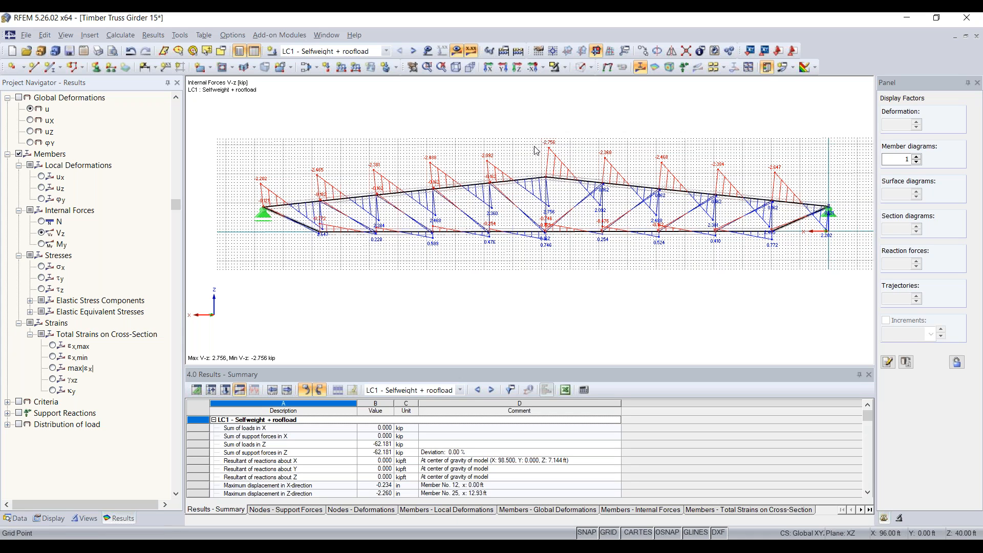
{"action": "mouse_move", "coordinate": [619, 190]}
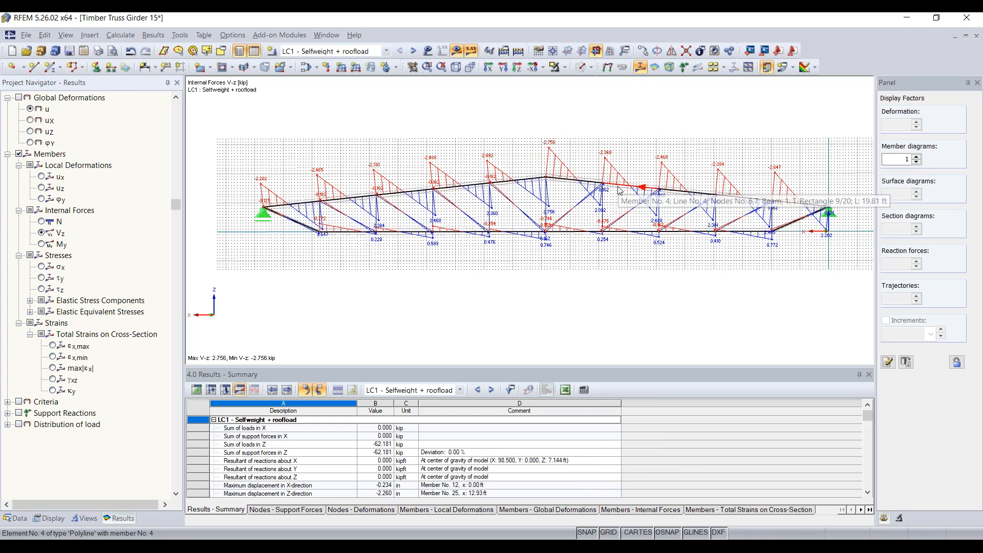
{"action": "left_click", "coordinate": [42, 244]}
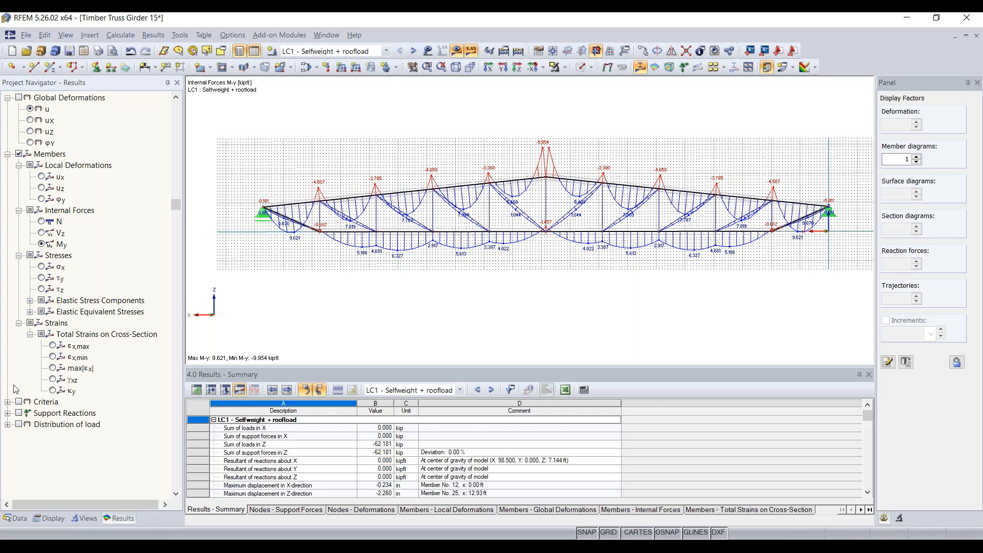
{"action": "left_click", "coordinate": [19, 412]}
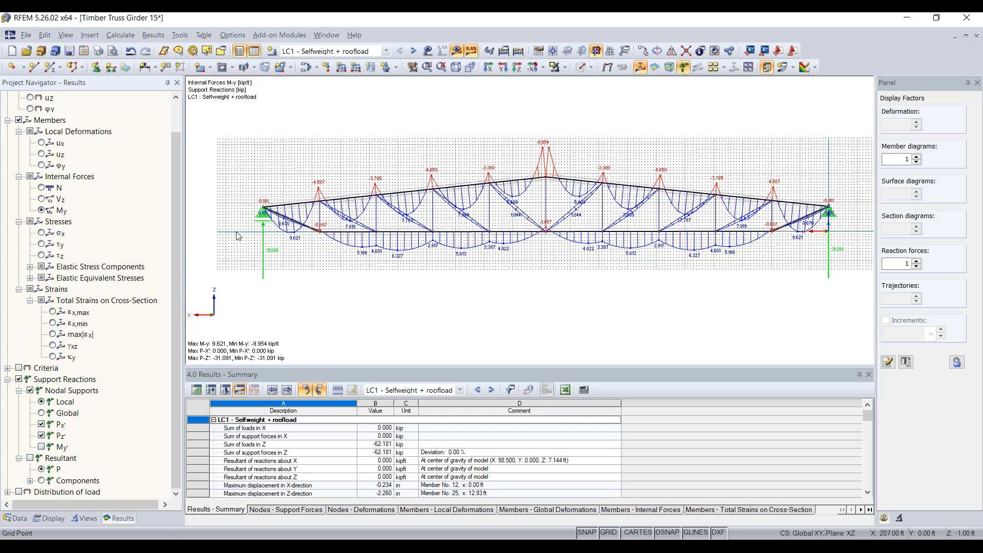
Nudge the truss view left and turn off the background GRID dots.
{"action": "middle_click_drag", "start_coordinate": [303, 272], "coordinate": [266, 274]}
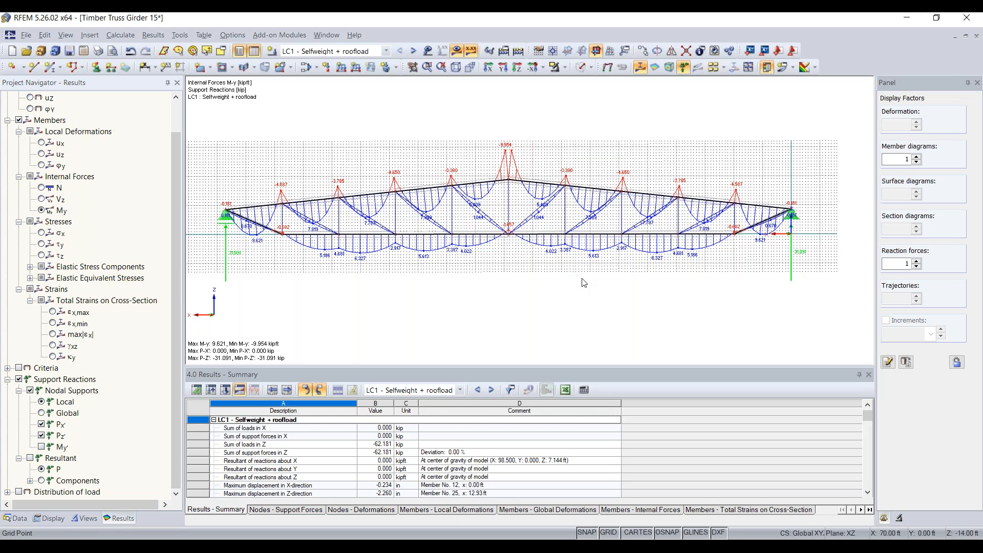
{"action": "left_click", "coordinate": [610, 533]}
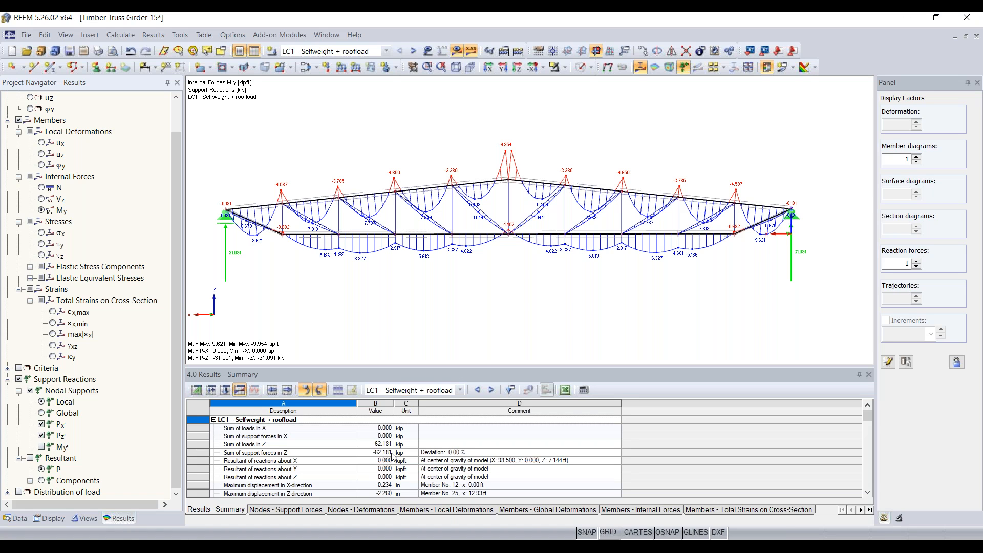
{"action": "left_click", "coordinate": [238, 446]}
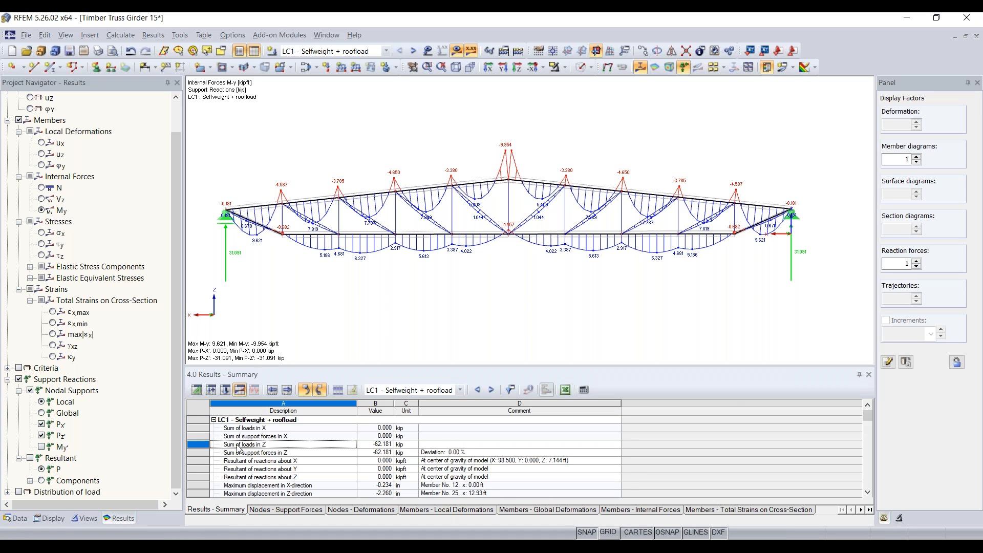
{"action": "left_click", "coordinate": [266, 453]}
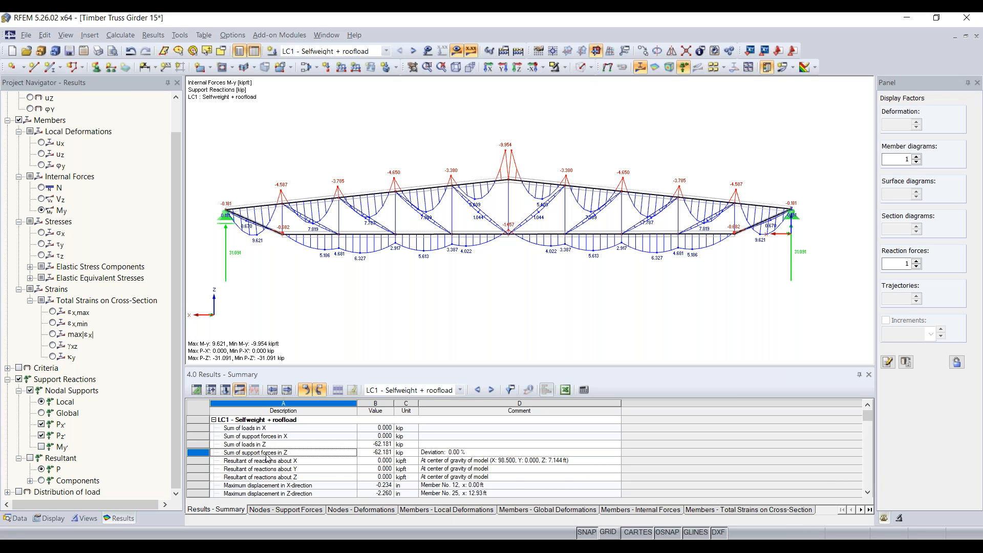
{"action": "left_click", "coordinate": [377, 447]}
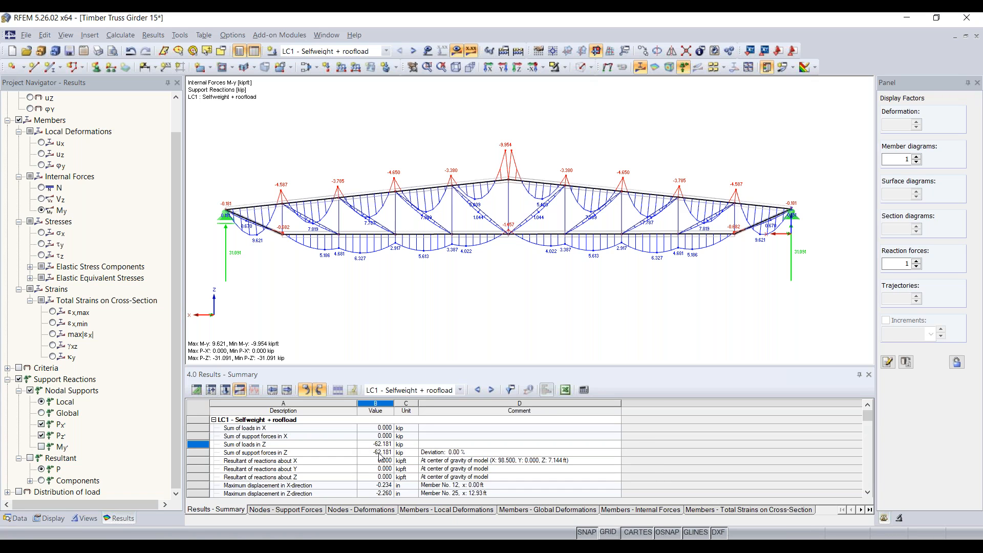
{"action": "left_click", "coordinate": [380, 452]}
{"action": "left_click", "coordinate": [452, 455]}
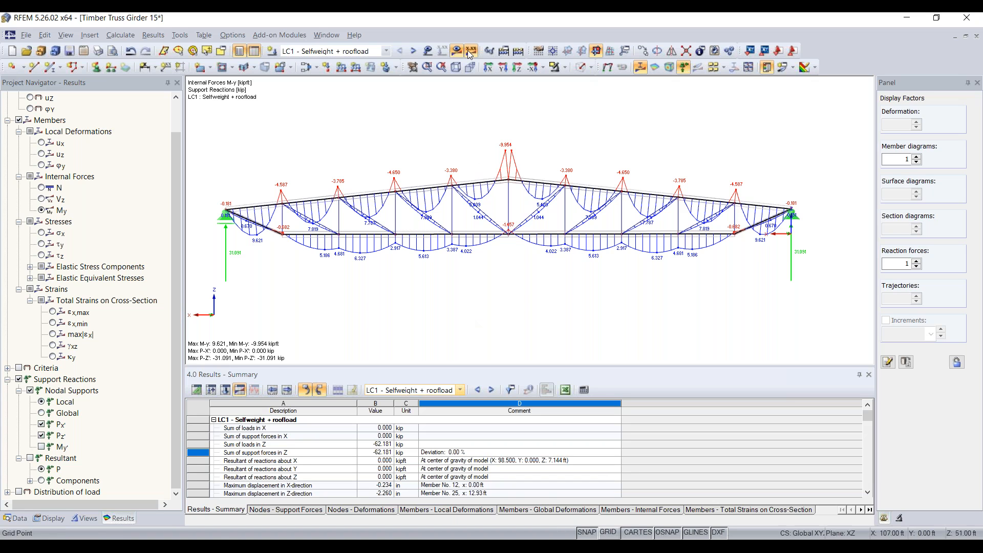
Show the LC1 axial force N diagram (90.648 to -91.399 kip) and browse Design - Timber add-ons.
{"action": "scroll", "coordinate": [76, 209], "scroll_direction": "up", "scroll_amount": 1}
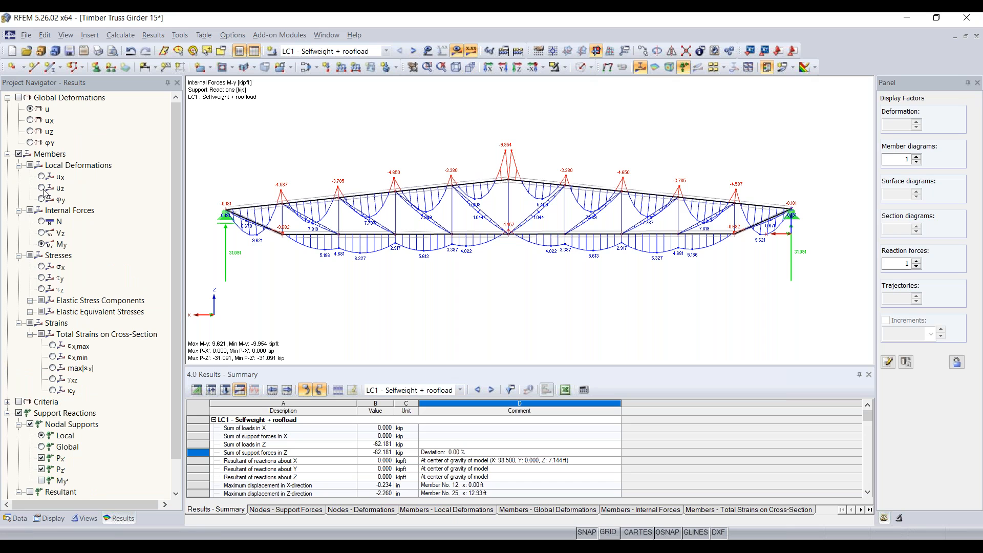
{"action": "left_click", "coordinate": [42, 222]}
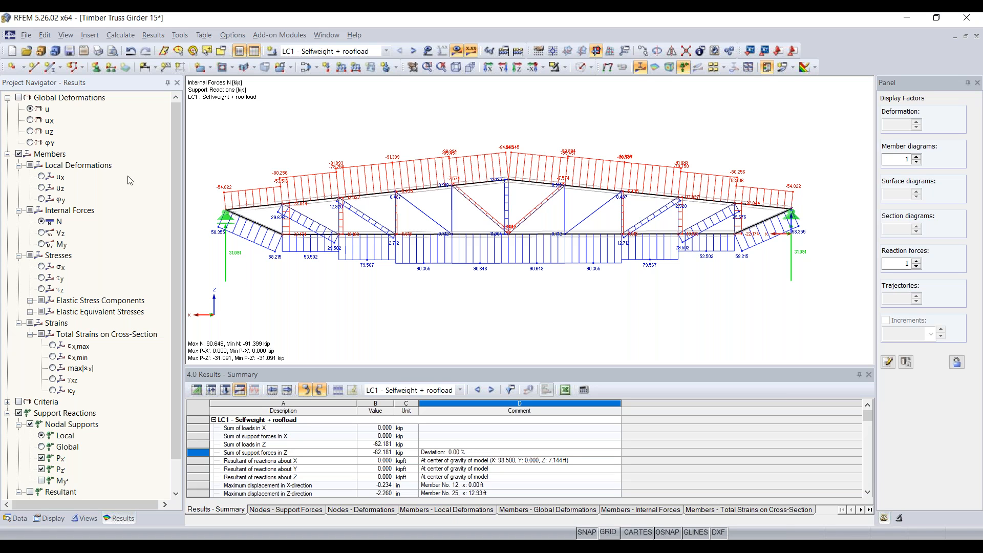
{"action": "left_click", "coordinate": [276, 35]}
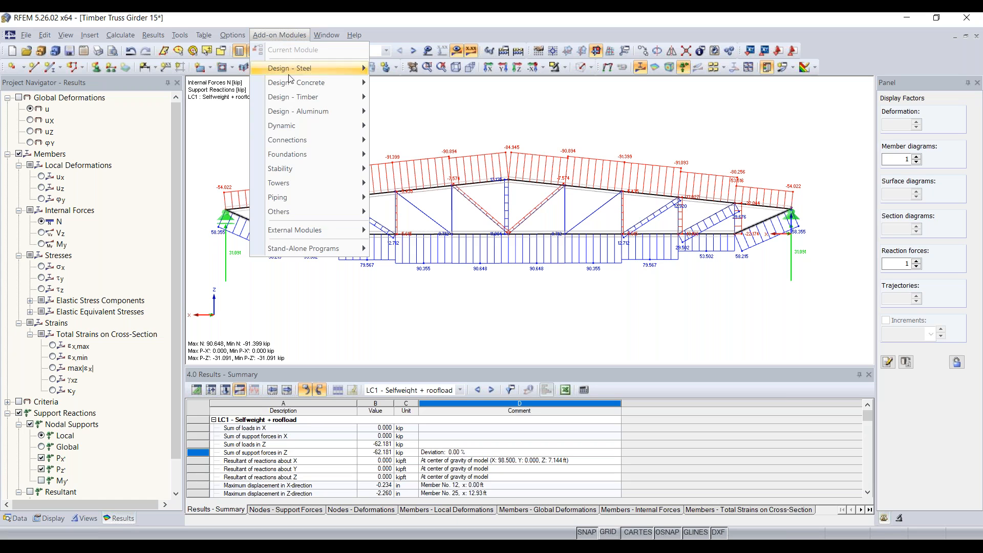
{"action": "mouse_move", "coordinate": [294, 97]}
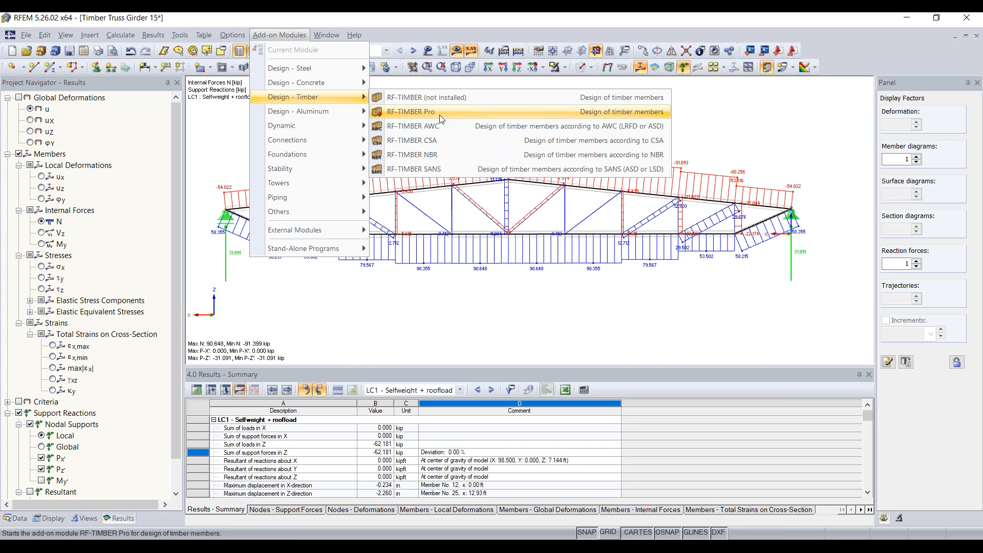
{"action": "left_click", "coordinate": [297, 35]}
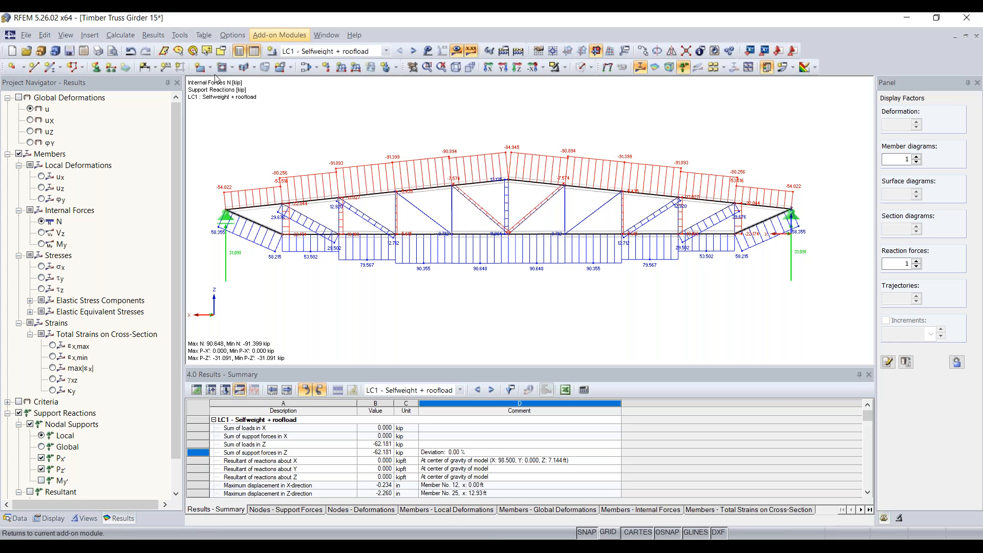
Locate RF-ALUMINUM among the add-on modules in the Data navigator and mark it as favorite.
{"action": "left_click", "coordinate": [20, 520]}
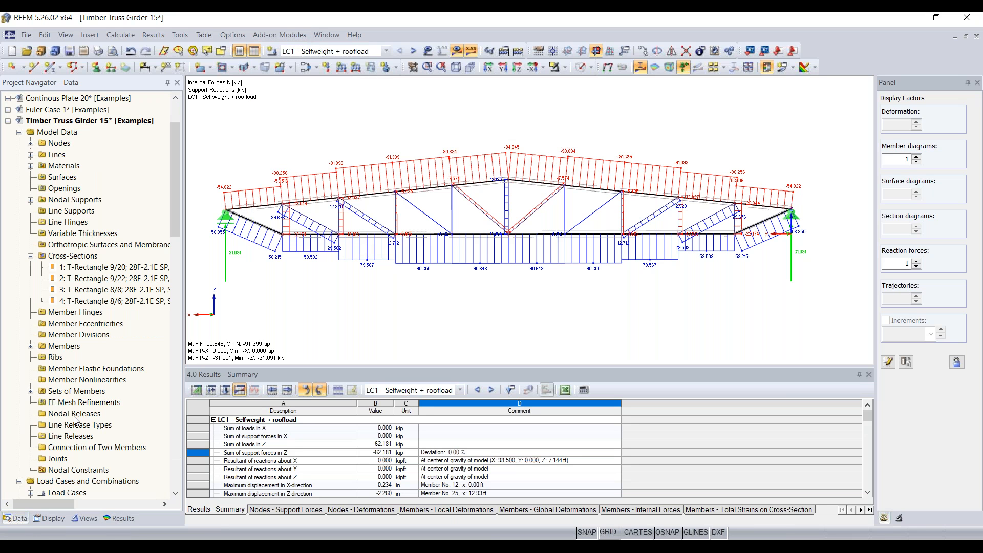
{"action": "scroll", "coordinate": [86, 397], "scroll_direction": "down", "scroll_amount": 7}
{"action": "scroll", "coordinate": [86, 397], "scroll_direction": "down", "scroll_amount": 10}
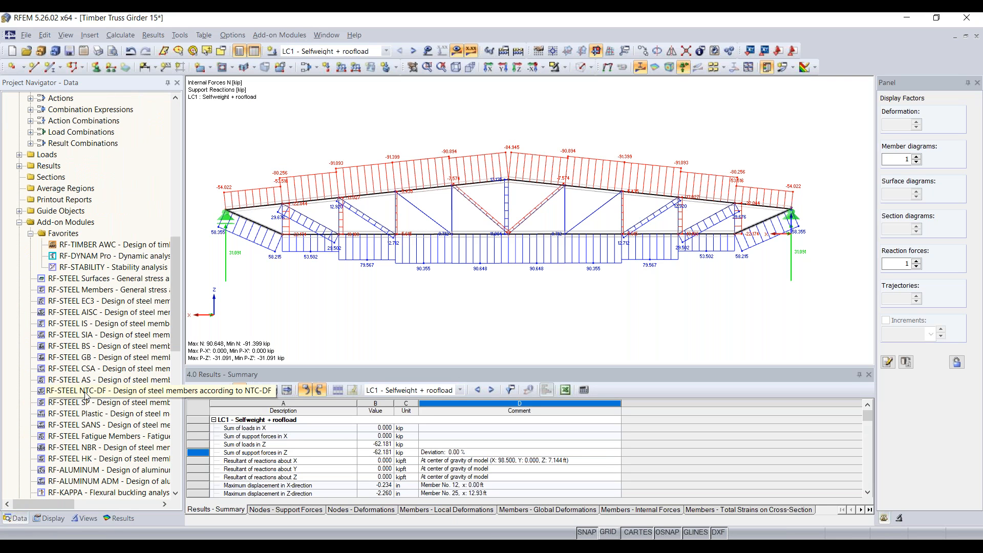
{"action": "scroll", "coordinate": [87, 391], "scroll_direction": "down", "scroll_amount": 5}
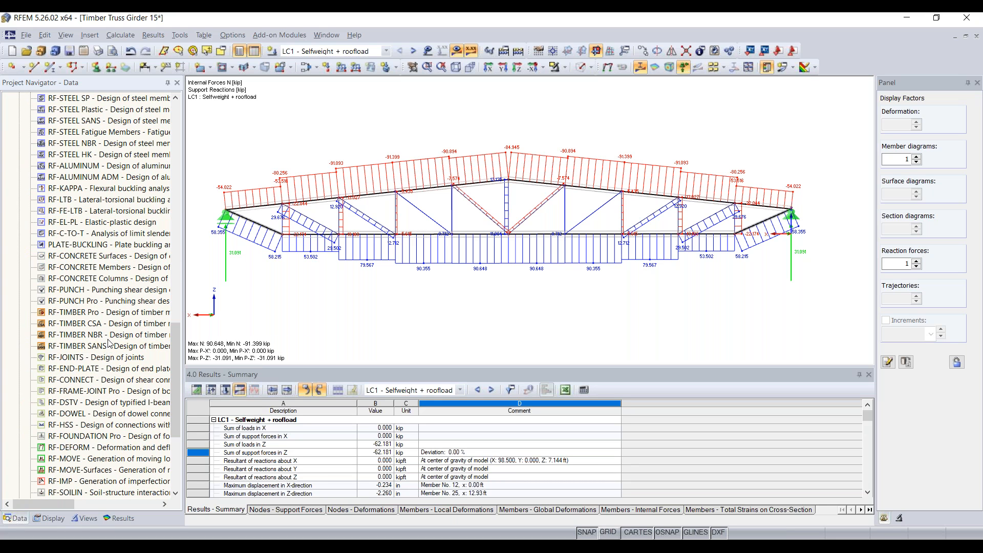
{"action": "scroll", "coordinate": [110, 327], "scroll_direction": "up", "scroll_amount": 1}
{"action": "scroll", "coordinate": [110, 326], "scroll_direction": "up", "scroll_amount": 8}
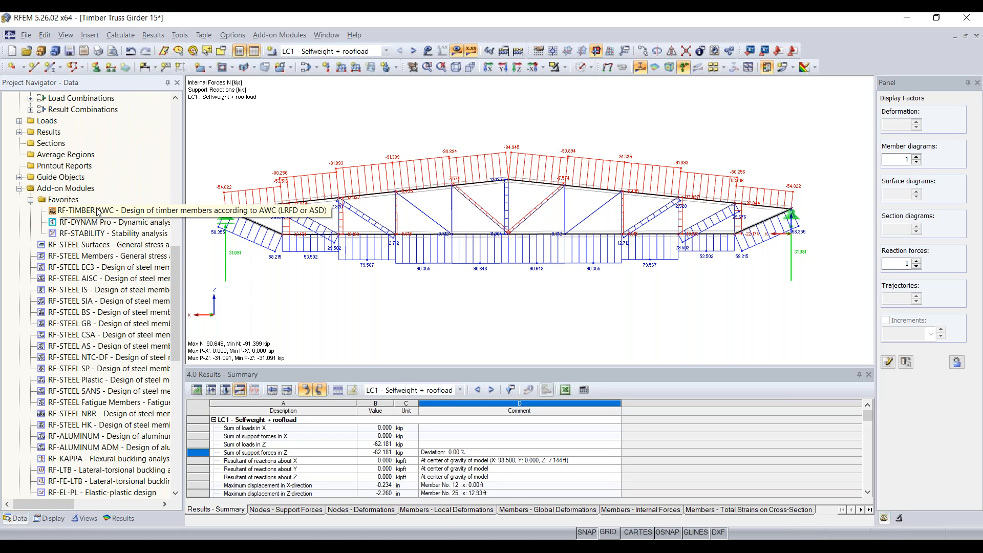
{"action": "scroll", "coordinate": [106, 277], "scroll_direction": "down", "scroll_amount": 5}
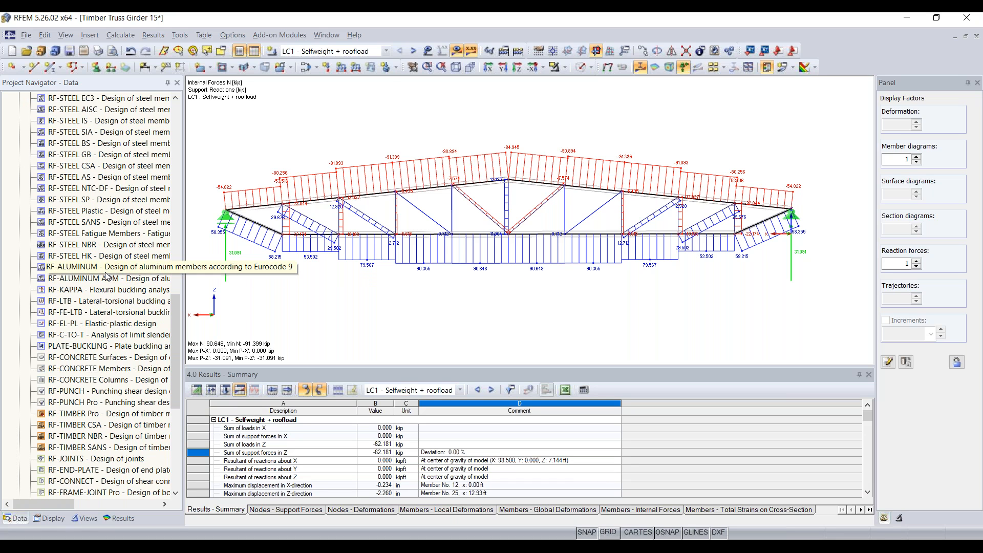
{"action": "right_click", "coordinate": [106, 267]}
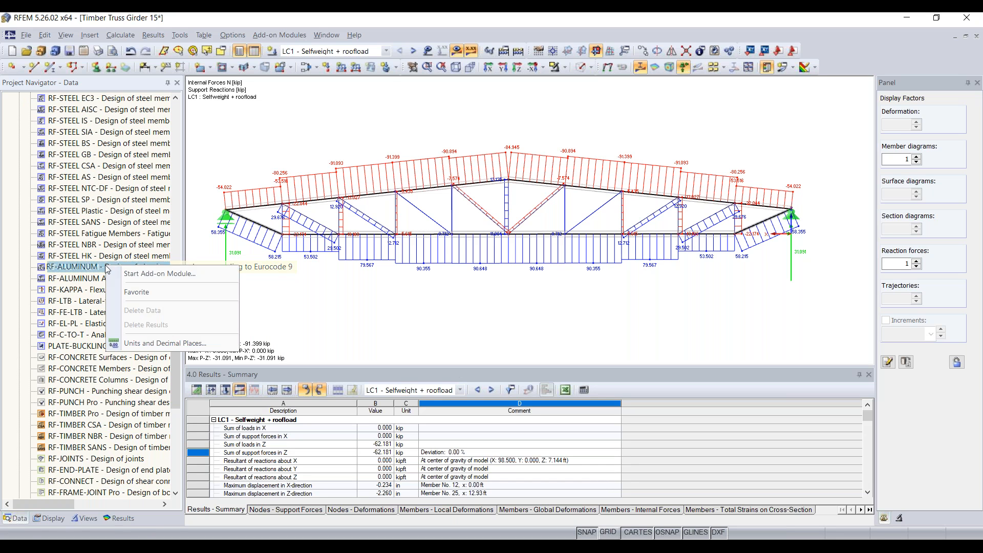
{"action": "left_click", "coordinate": [140, 294]}
Unmark RF-ALUMINUM in Favorites, leaving RF-TIMBER AWC, RF-DYNAM Pro and RF-STABILITY.
{"action": "scroll", "coordinate": [142, 296], "scroll_direction": "up", "scroll_amount": 8}
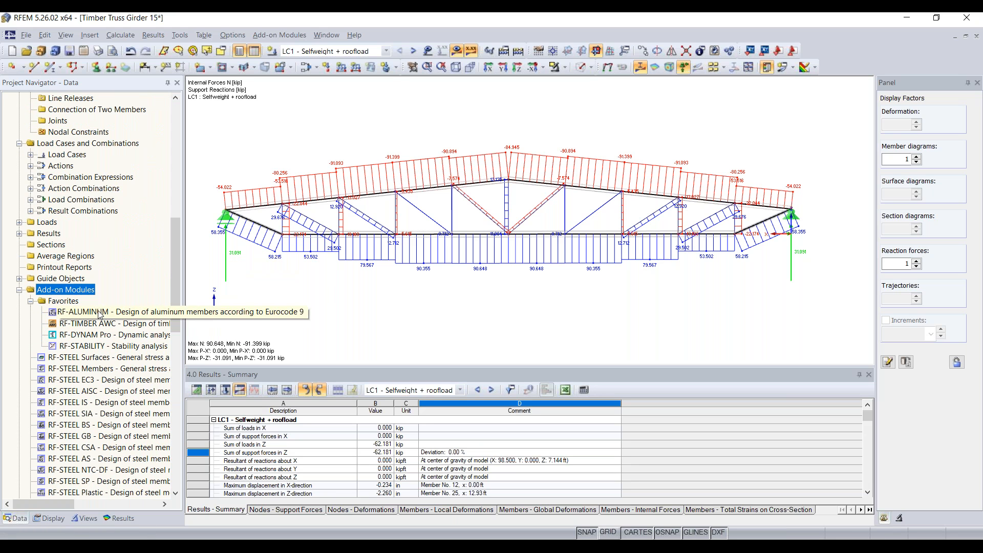
{"action": "right_click", "coordinate": [99, 311]}
{"action": "left_click", "coordinate": [163, 345]}
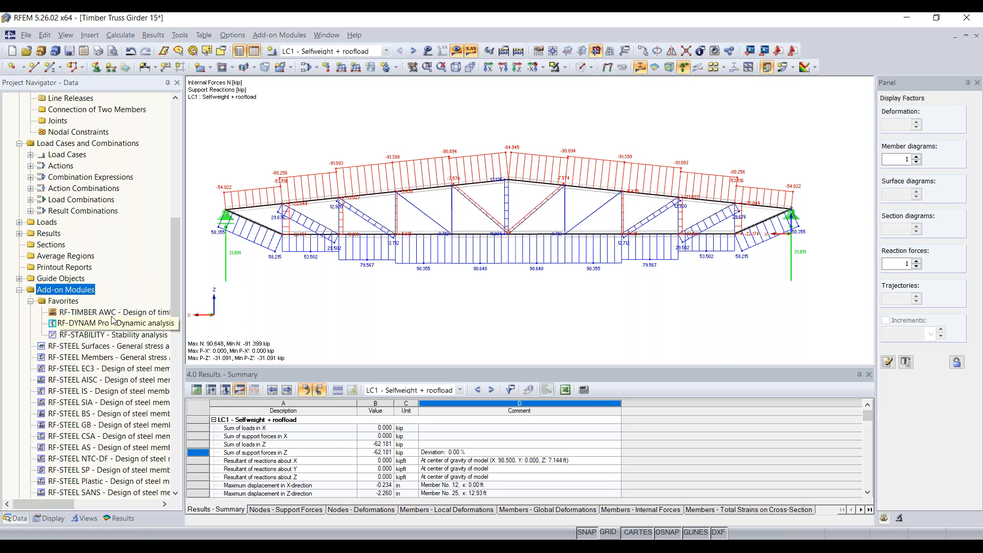
Launch RF-TIMBER AWC from Favorites and go to case CA1's General Data page.
{"action": "double_click", "coordinate": [105, 315]}
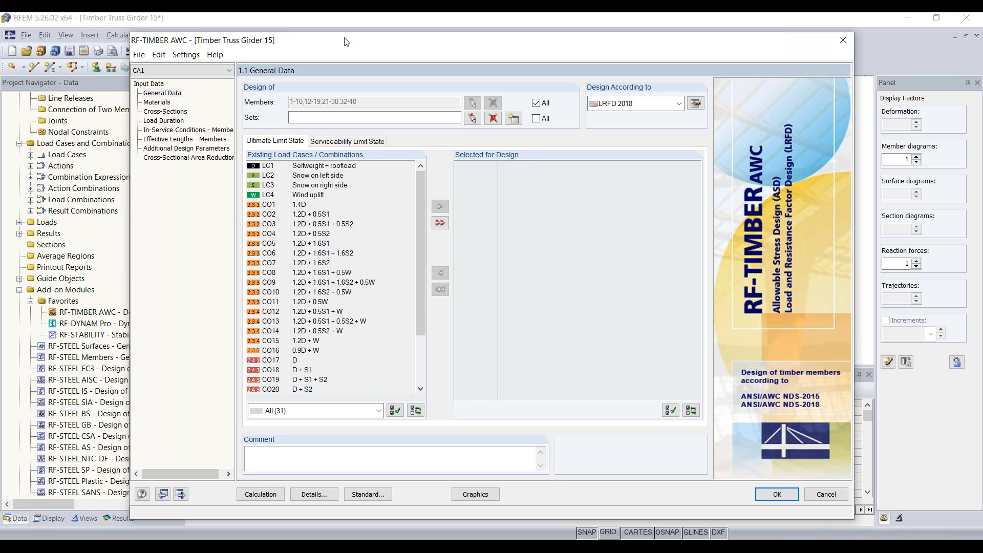
{"action": "left_click_drag", "start_coordinate": [346, 42], "coordinate": [334, 39]}
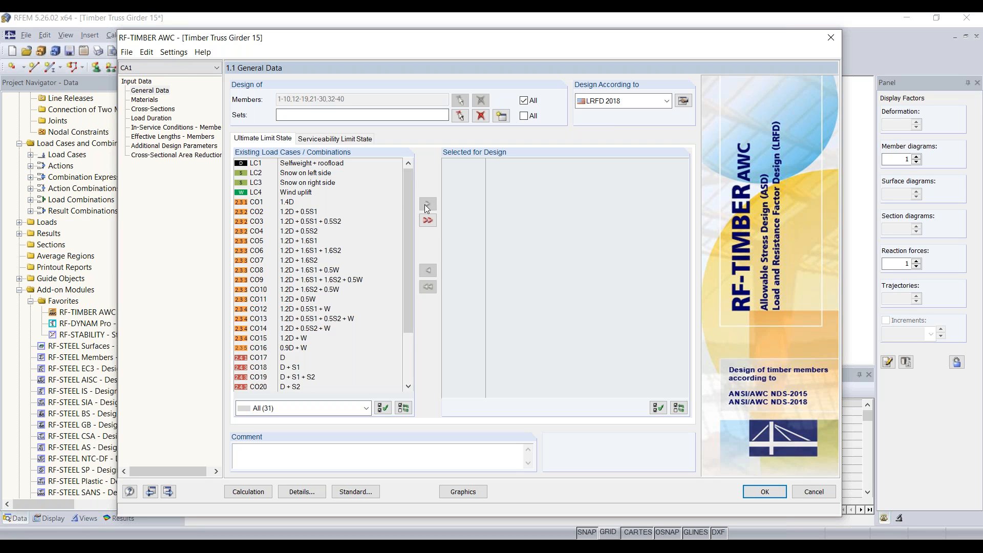
{"action": "left_click", "coordinate": [160, 91]}
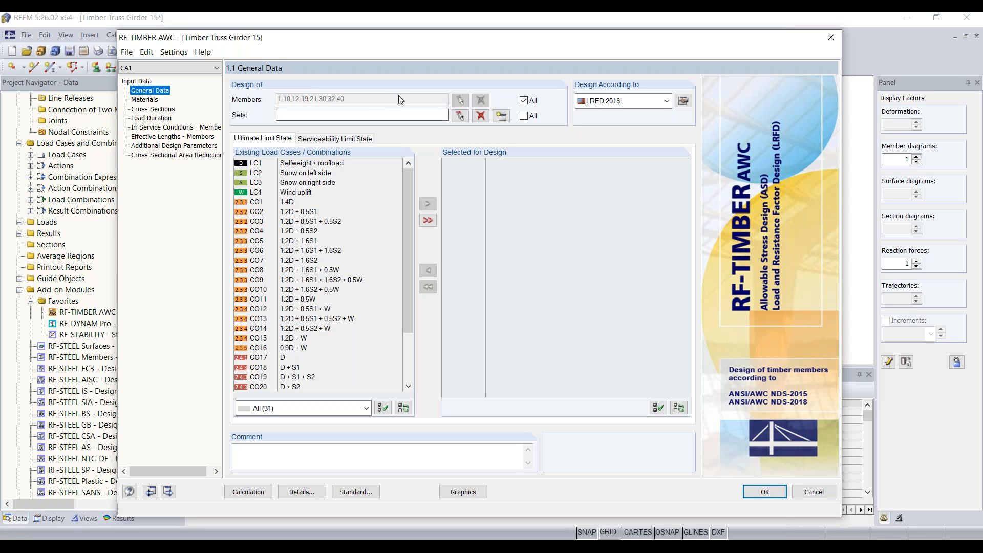
Switch CA1 from all members to all member sets (1,2), keeping LRFD 2018 as standard.
{"action": "left_click", "coordinate": [523, 101]}
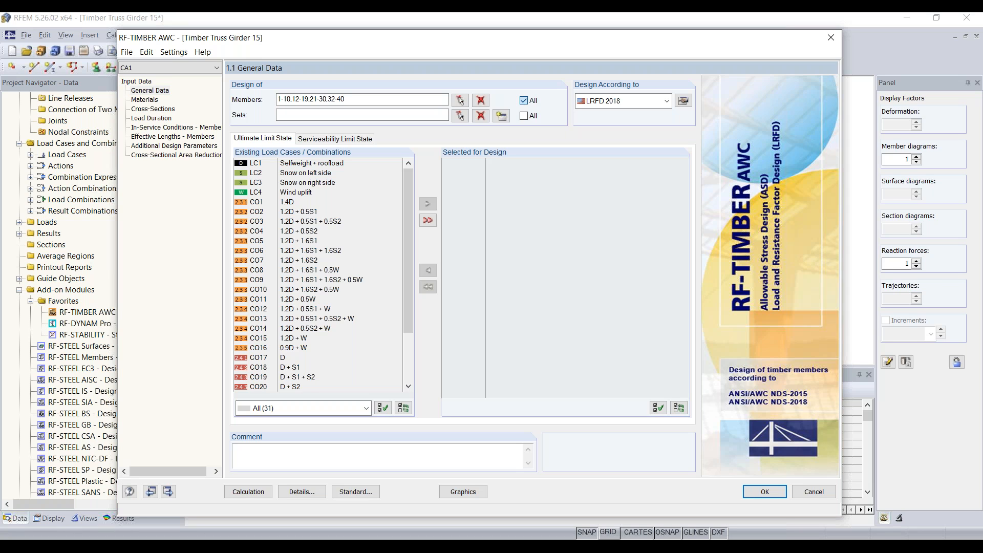
{"action": "left_click", "coordinate": [532, 101]}
{"action": "left_click", "coordinate": [480, 102]}
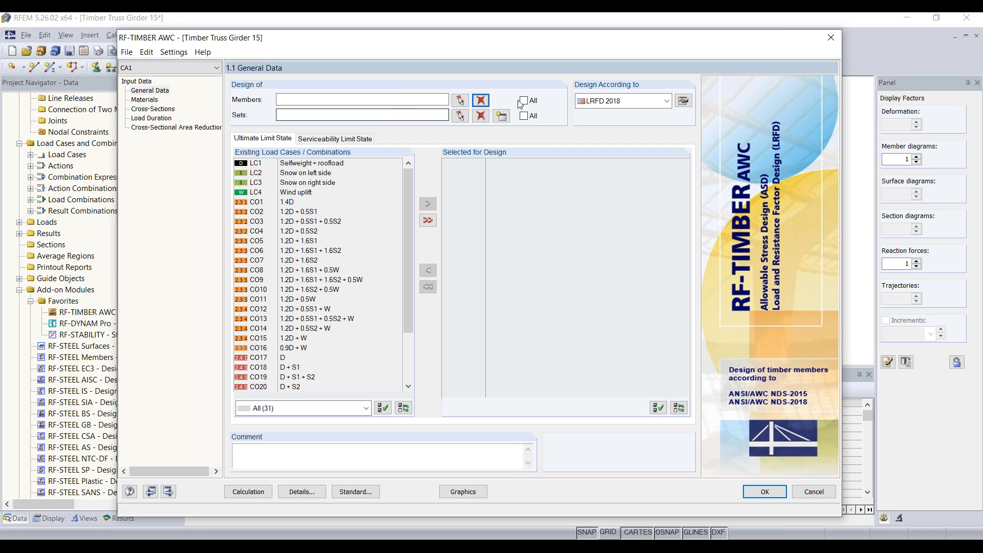
{"action": "left_click", "coordinate": [526, 116]}
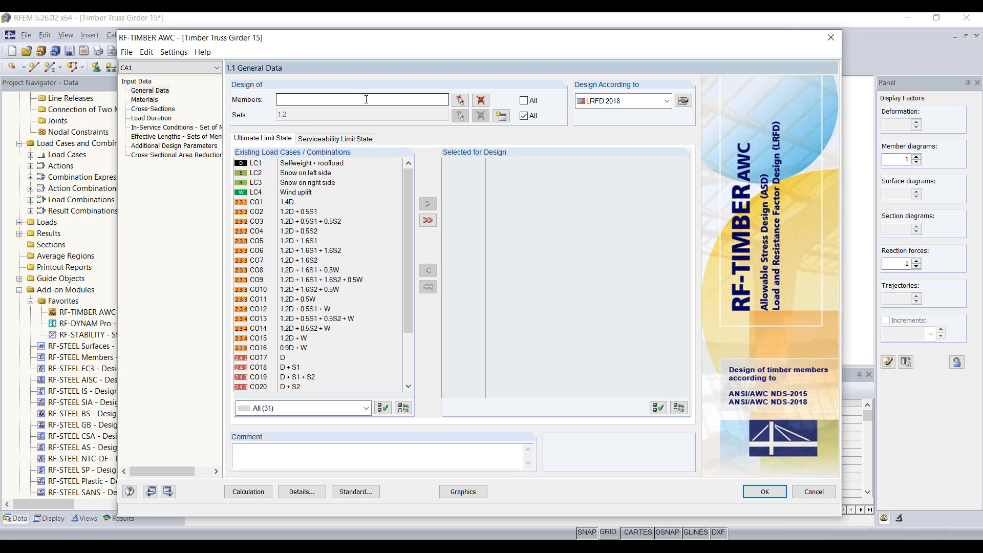
{"action": "left_click", "coordinate": [633, 105]}
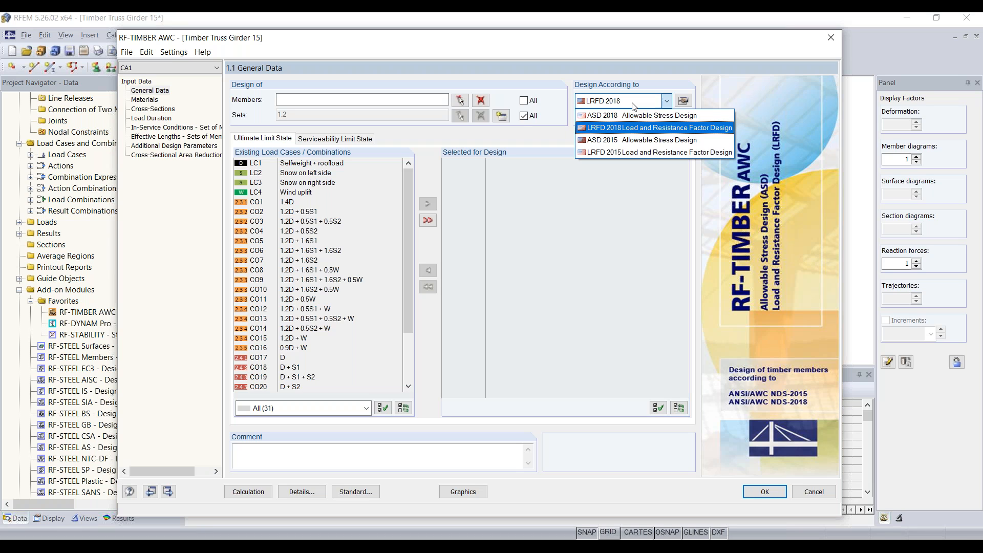
{"action": "left_click", "coordinate": [640, 129]}
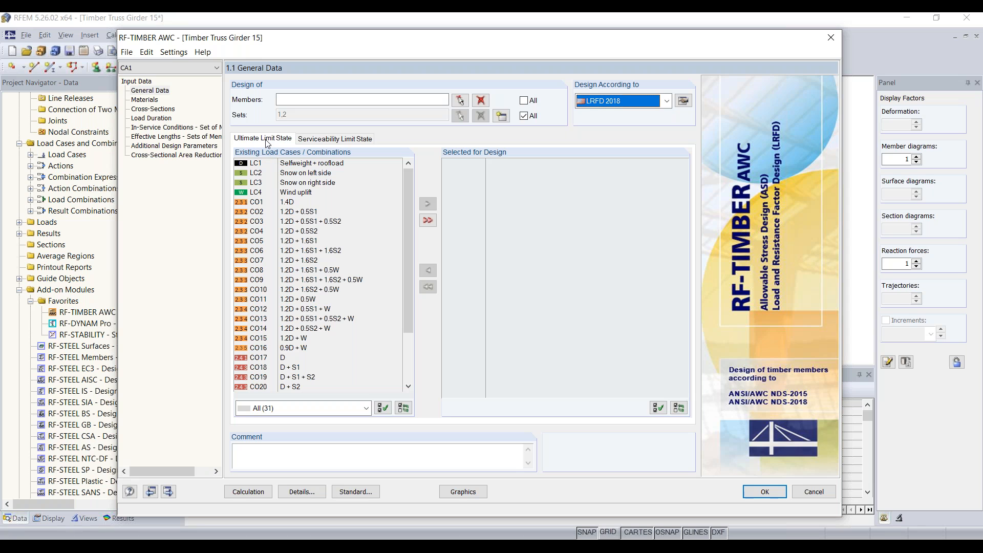
Move CO1 through CO16 into the ultimate limit state selection, then highlight RC1.
{"action": "left_click", "coordinate": [274, 202]}
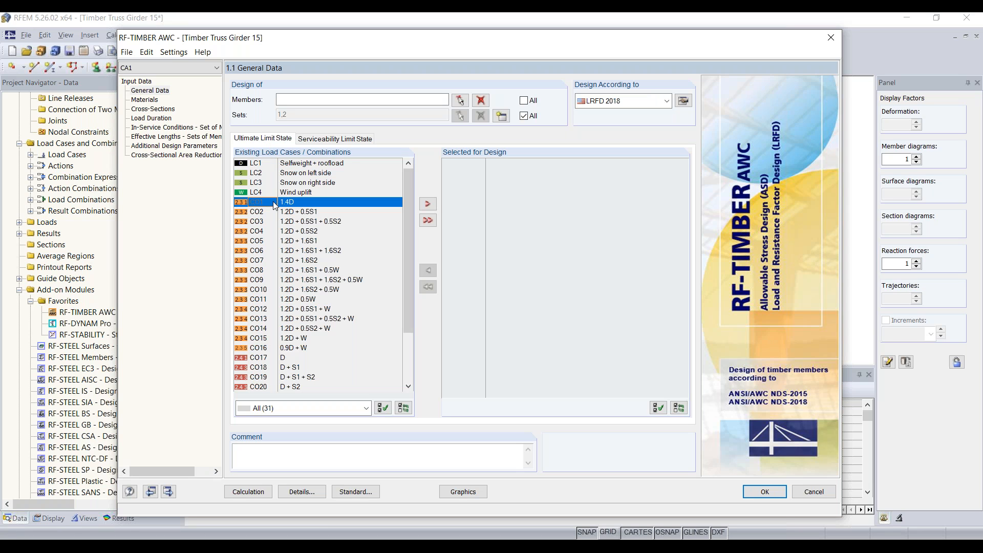
{"action": "left_click", "coordinate": [290, 349], "text": "shift"}
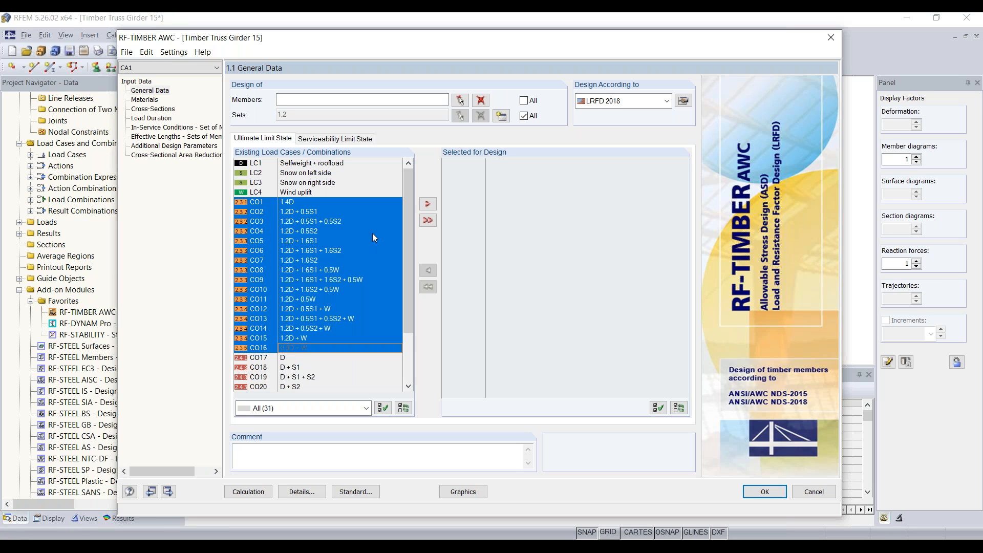
{"action": "left_click", "coordinate": [427, 203]}
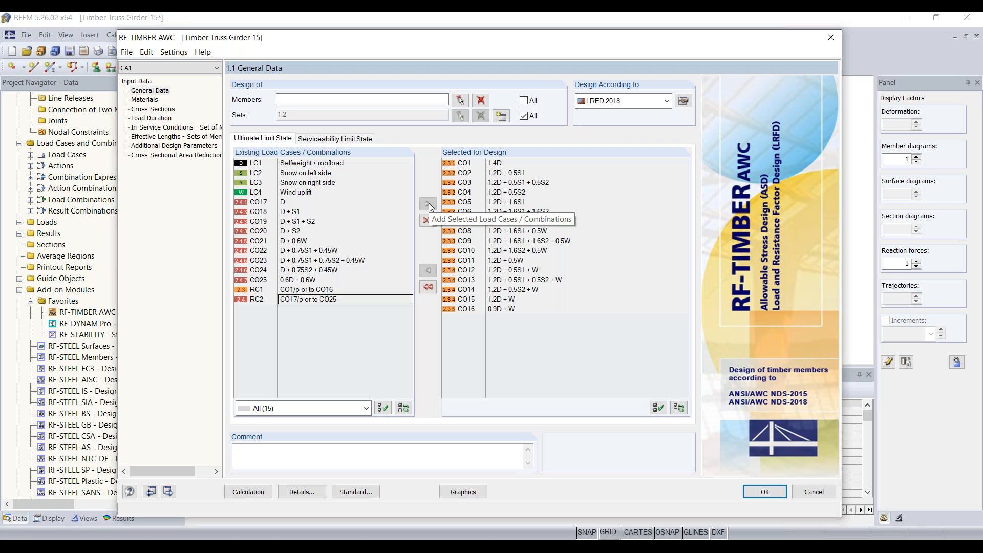
{"action": "left_click", "coordinate": [282, 291]}
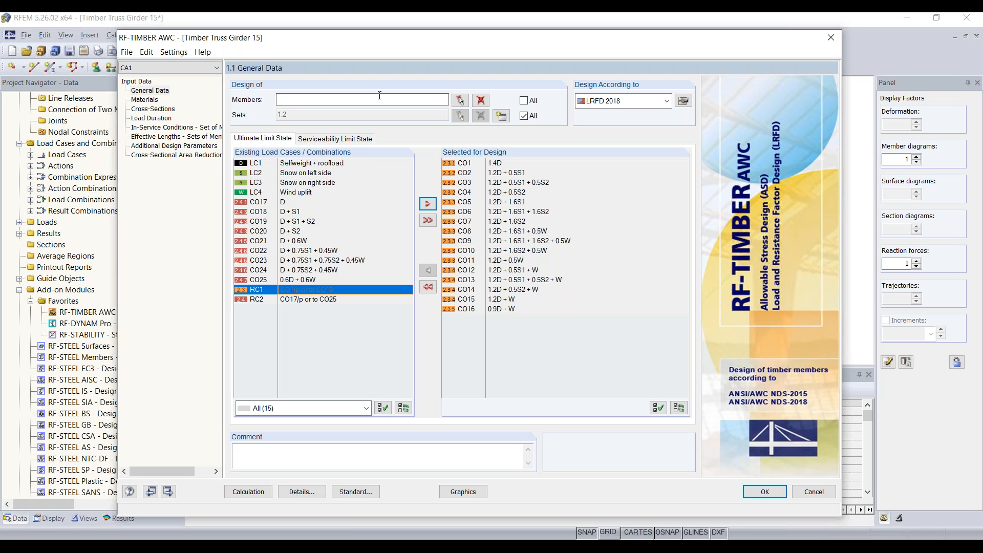
Review the 28F-2.1E SP Softwoods glulam properties of material 2 in the Materials table.
{"action": "left_click", "coordinate": [151, 101]}
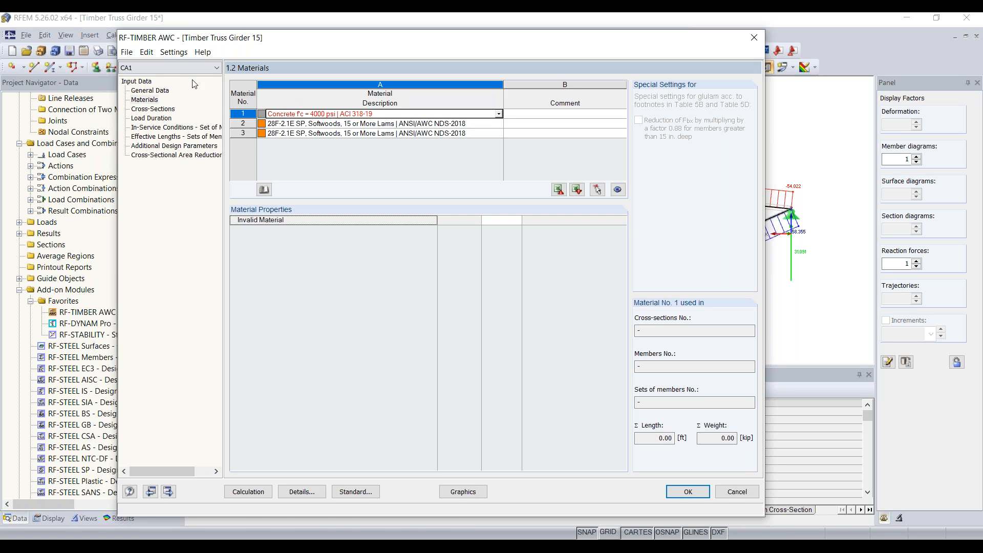
{"action": "left_click", "coordinate": [297, 124]}
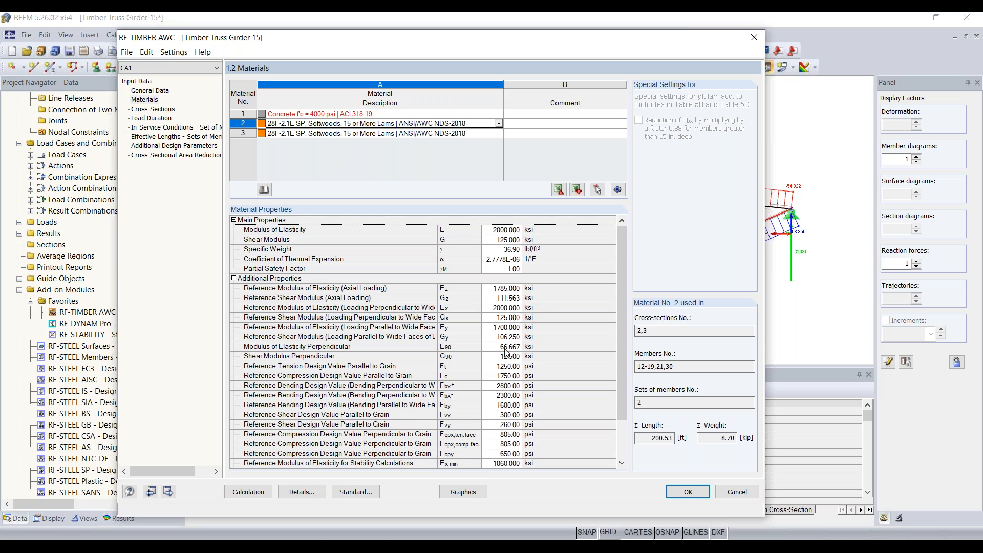
{"action": "scroll", "coordinate": [474, 368], "scroll_direction": "down", "scroll_amount": 2}
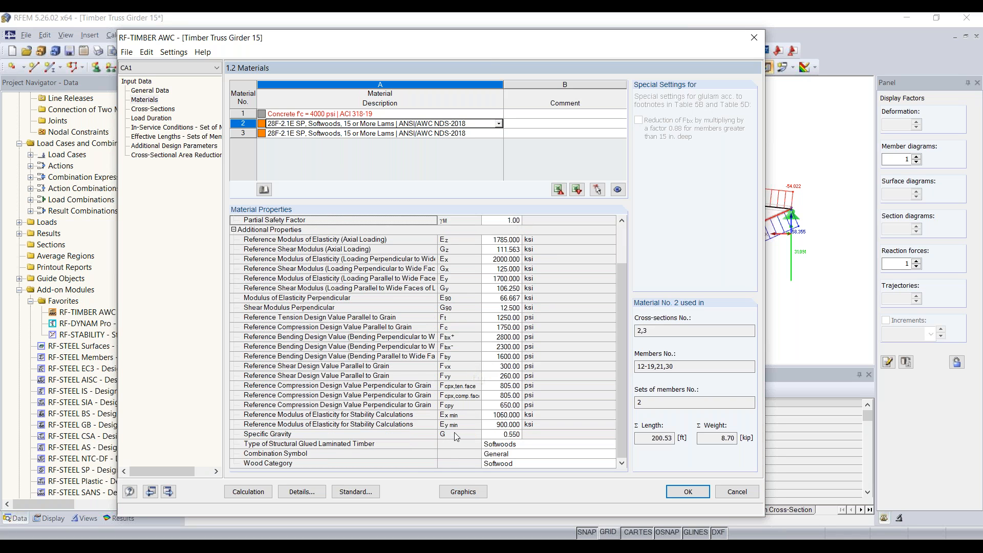
{"action": "scroll", "coordinate": [430, 386], "scroll_direction": "up", "scroll_amount": 2}
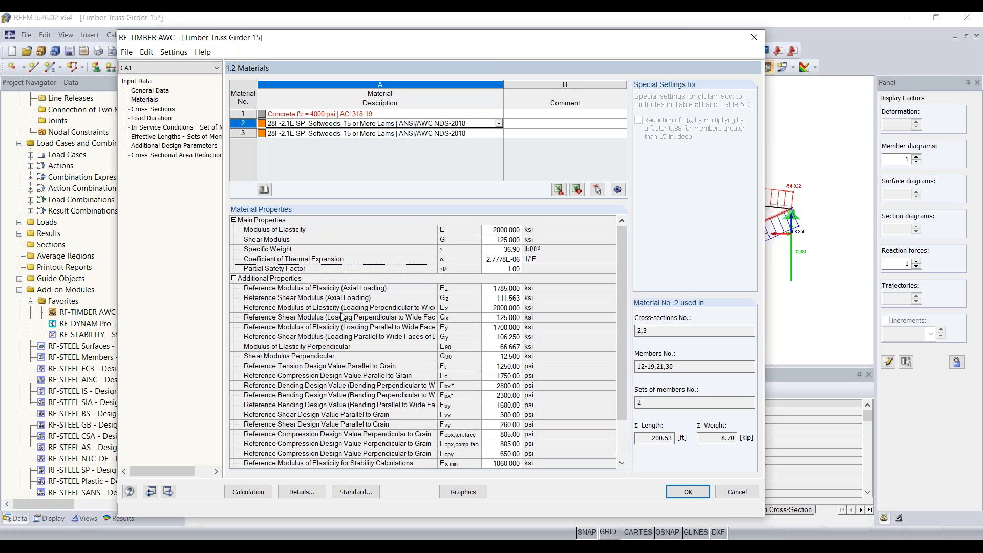
{"action": "left_click", "coordinate": [148, 110]}
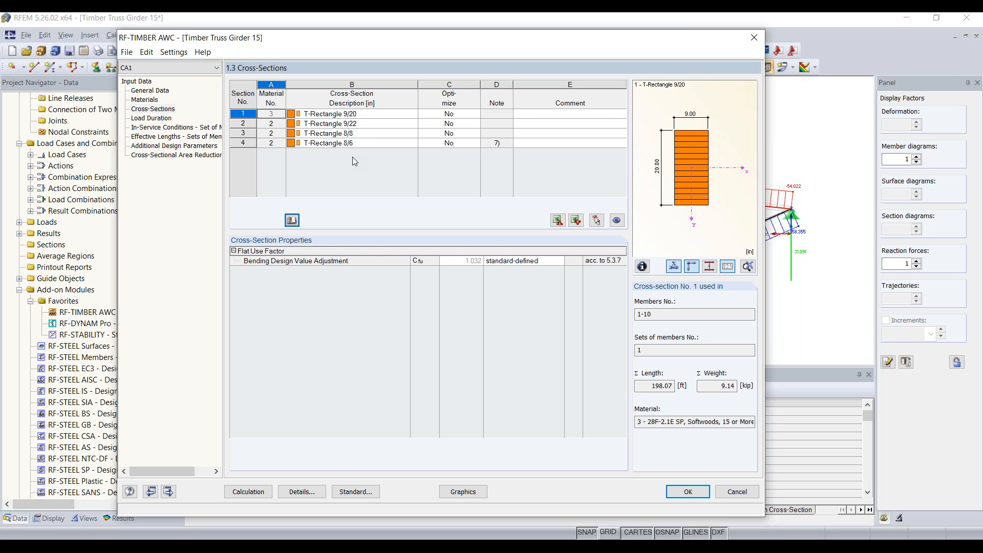
Inspect cross-section 1 (T-Rectangle 9/20), then view the CO1–CO16 load duration factors.
{"action": "left_click", "coordinate": [356, 114]}
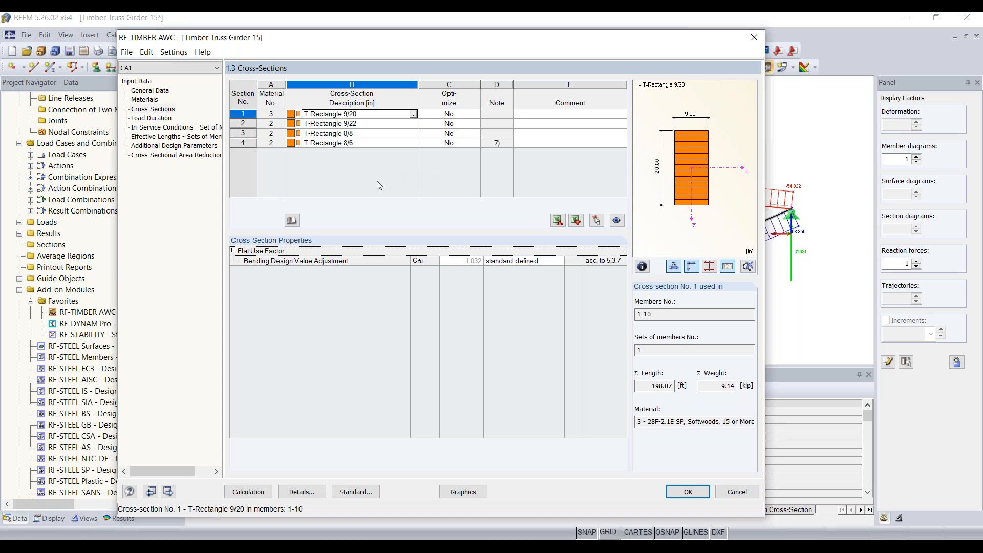
{"action": "left_click", "coordinate": [143, 118]}
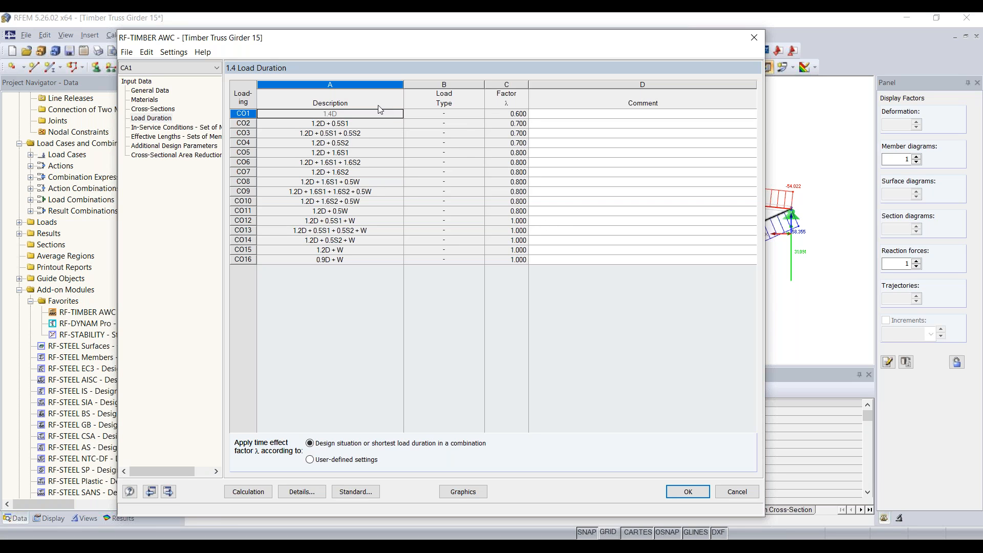
Keep the CO1–CO16 time effect factors based on design situation instead of user-defined settings.
{"action": "left_click", "coordinate": [470, 115]}
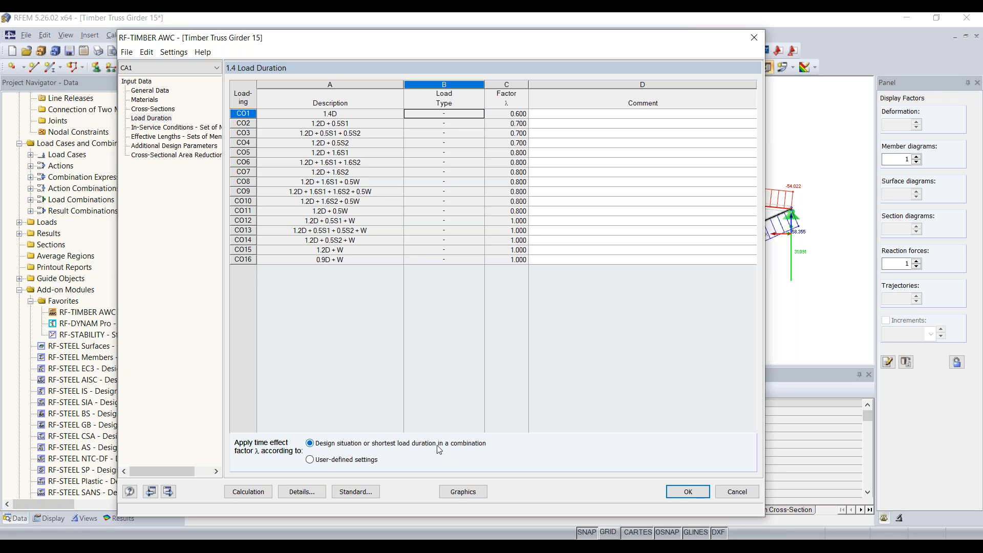
{"action": "left_click", "coordinate": [357, 463]}
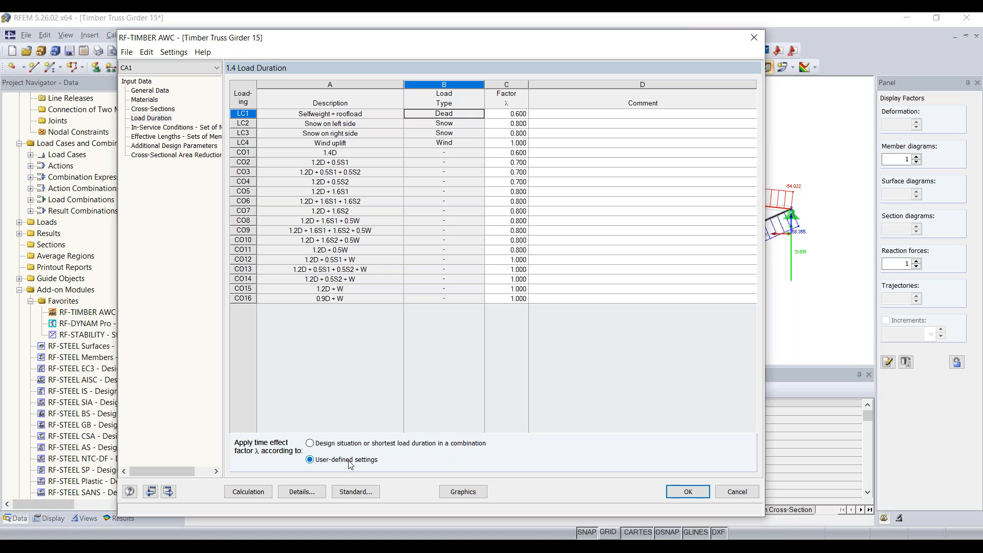
{"action": "left_click", "coordinate": [337, 444]}
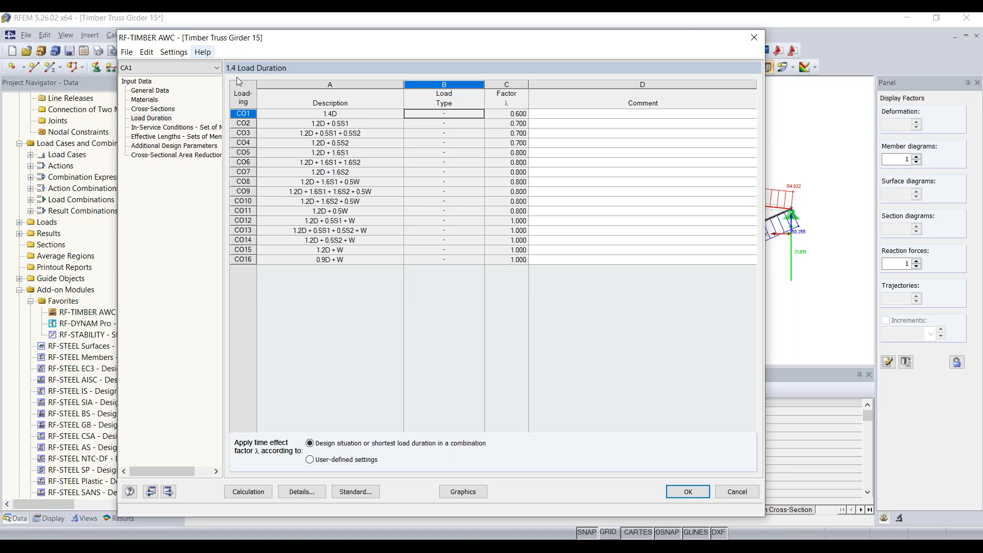
{"action": "left_click", "coordinate": [180, 127]}
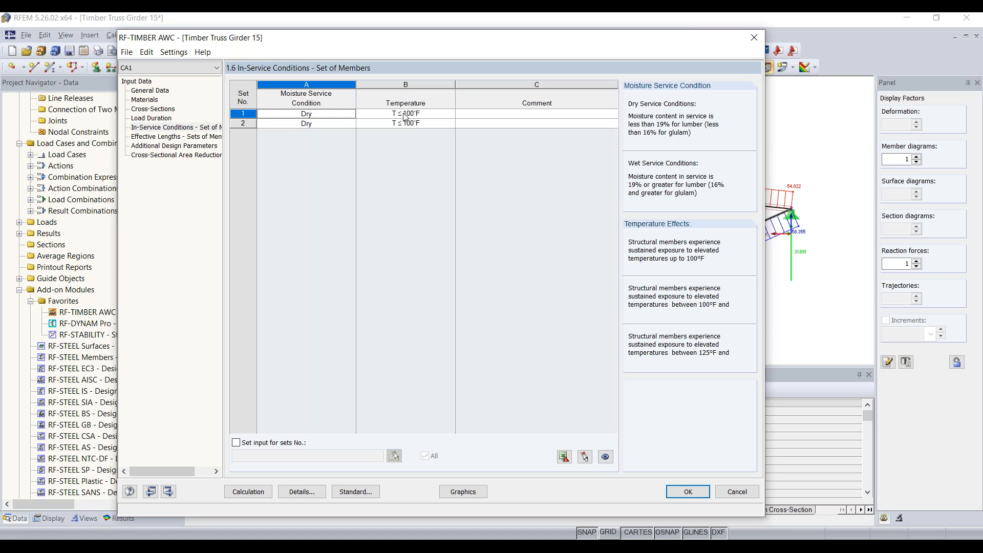
Keep member set 1's service conditions at Dry moisture and T ≤ 100°F.
{"action": "left_click", "coordinate": [338, 114]}
{"action": "left_click", "coordinate": [351, 114]}
{"action": "left_click", "coordinate": [352, 115]}
{"action": "left_click", "coordinate": [402, 115]}
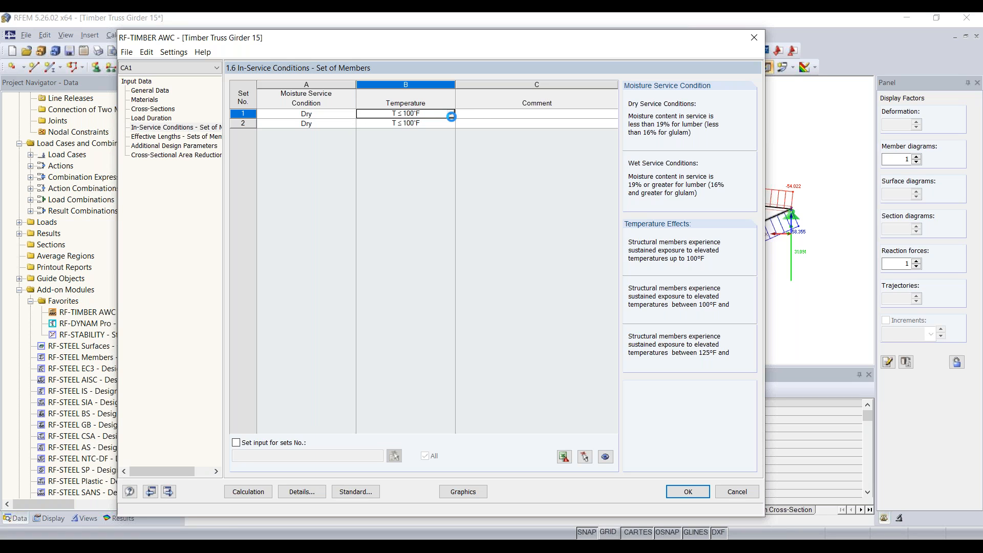
{"action": "left_click", "coordinate": [451, 114]}
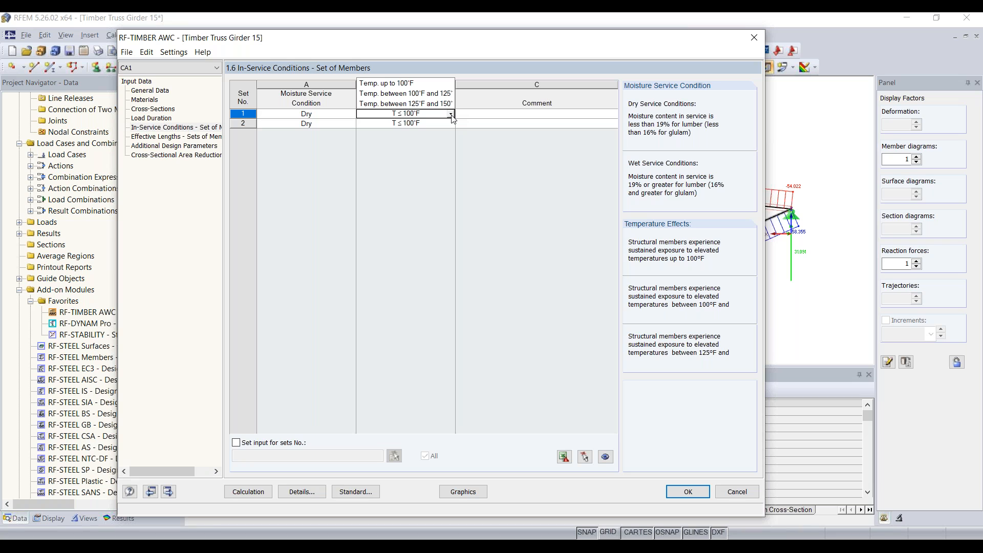
{"action": "left_click", "coordinate": [450, 114]}
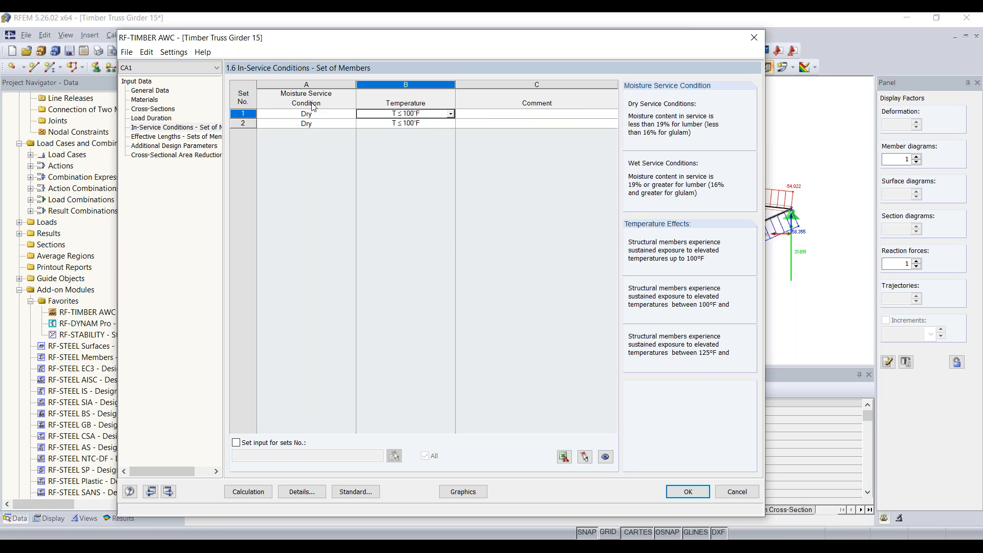
{"action": "left_click", "coordinate": [156, 138]}
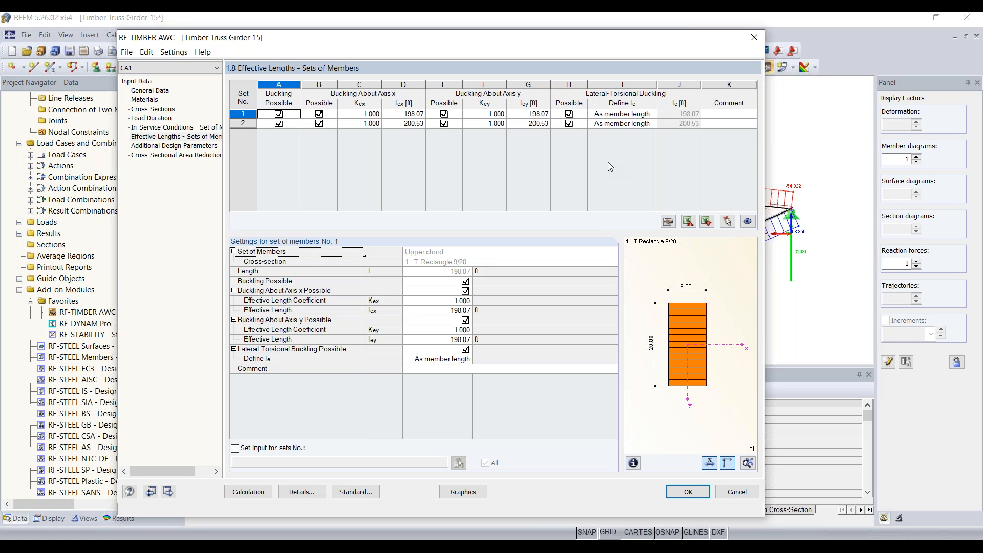
Switch off buckling and lateral-torsional buckling for member set 1.
{"action": "left_click_drag", "start_coordinate": [491, 41], "coordinate": [557, 280]}
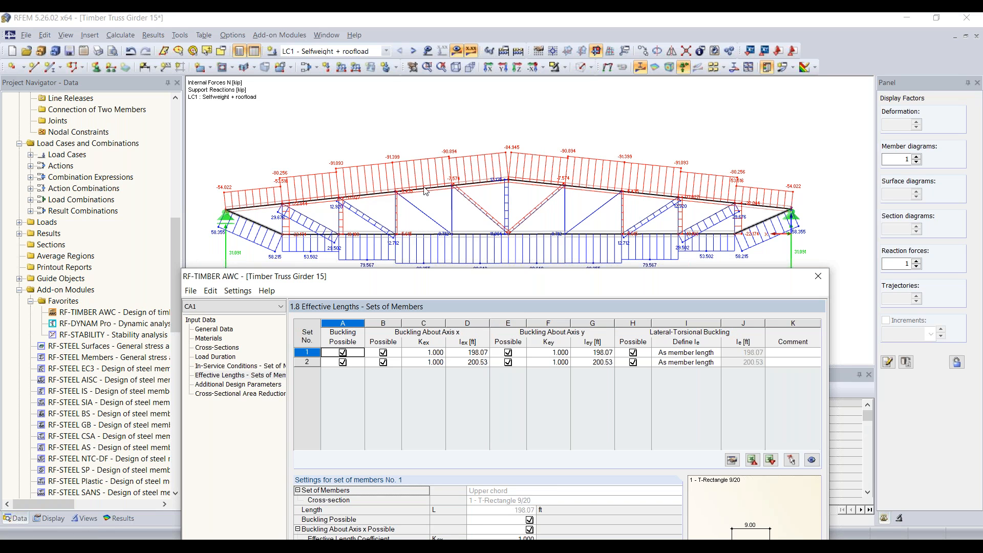
{"action": "left_click_drag", "start_coordinate": [425, 276], "coordinate": [387, 55]}
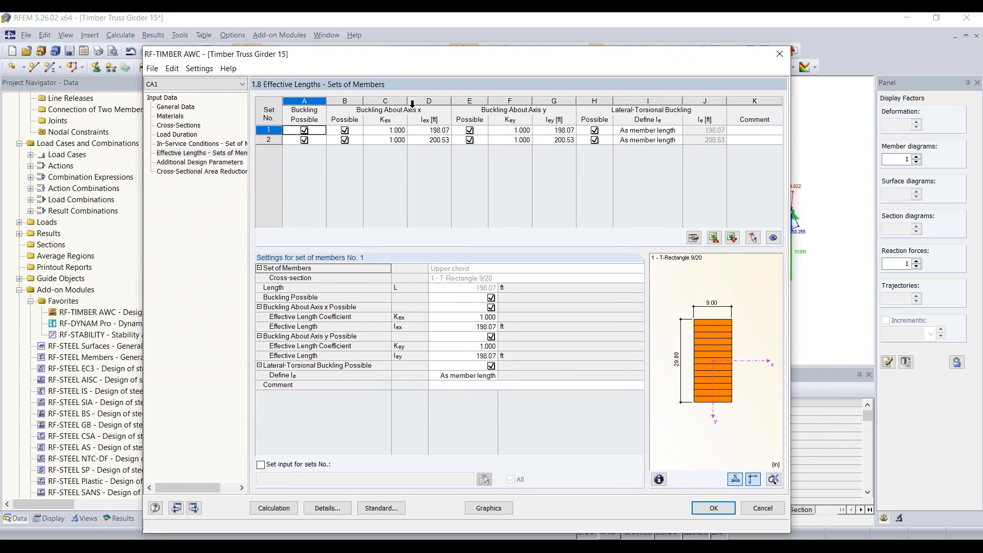
{"action": "left_click", "coordinate": [272, 130]}
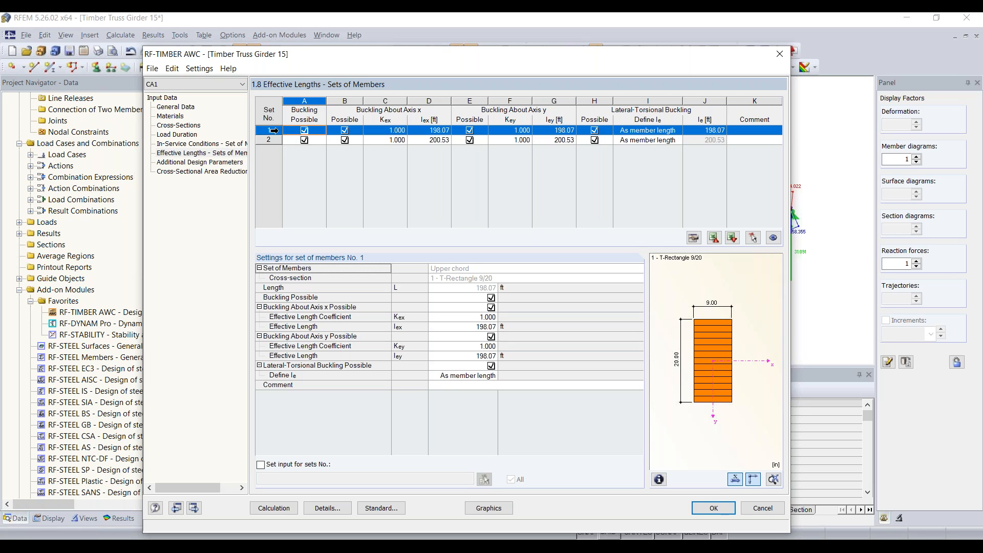
{"action": "left_click", "coordinate": [304, 130]}
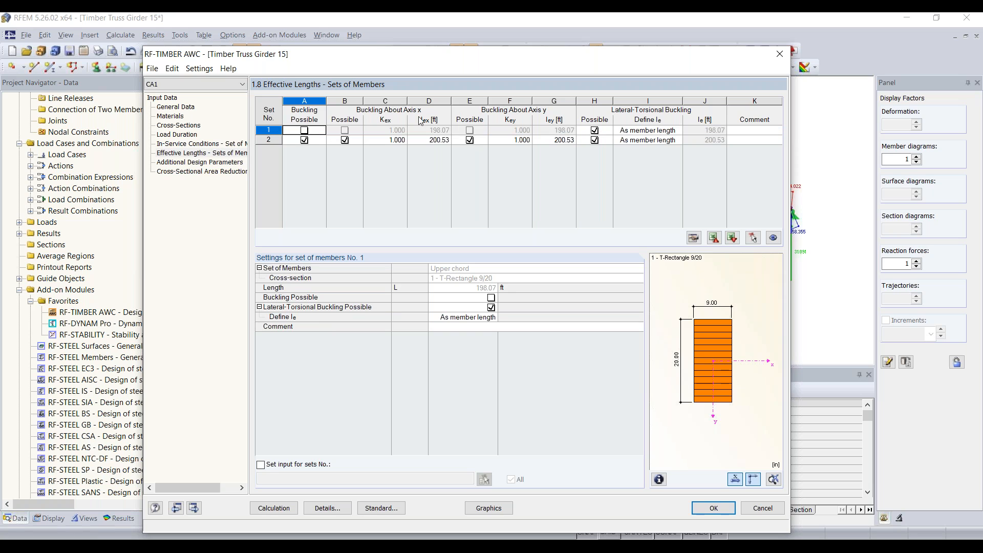
{"action": "left_click", "coordinate": [594, 131]}
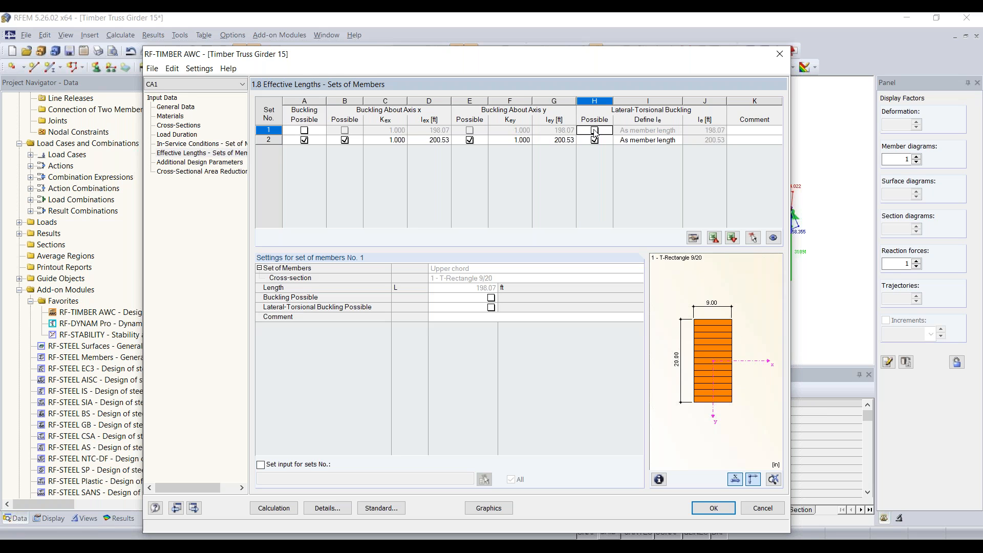
Switch off buckling and lateral-torsional buckling for member set 2.
{"action": "left_click_drag", "start_coordinate": [499, 56], "coordinate": [540, 295]}
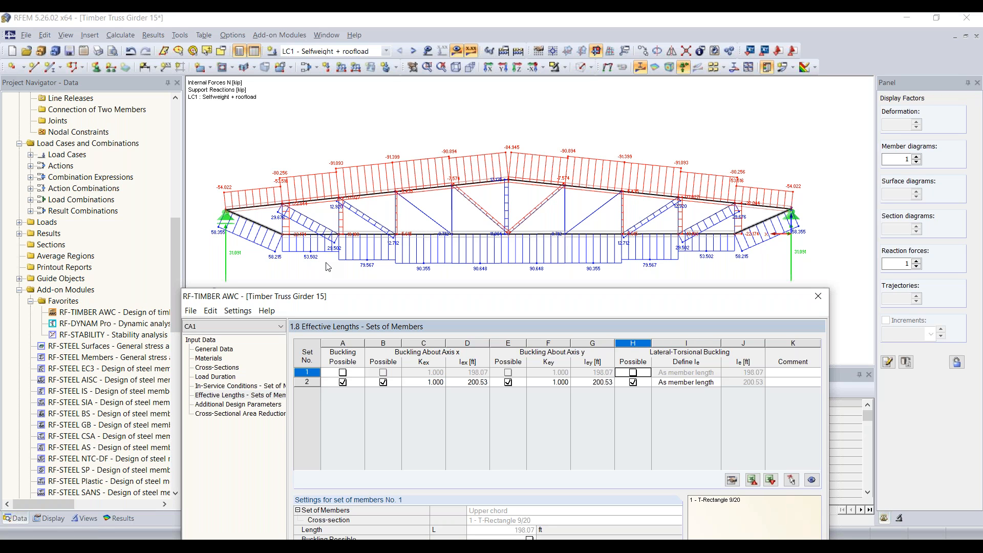
{"action": "left_click_drag", "start_coordinate": [368, 290], "coordinate": [357, 59]}
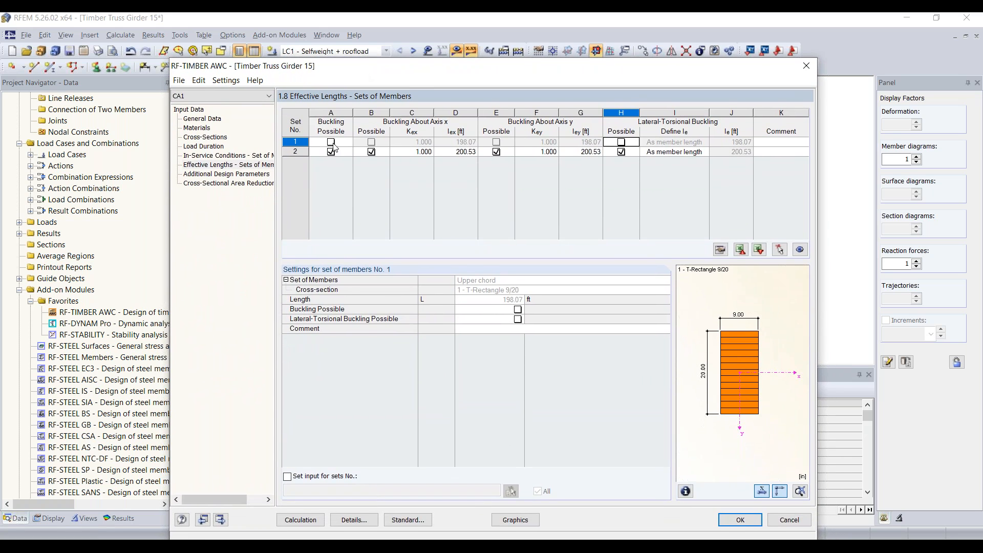
{"action": "left_click", "coordinate": [331, 152]}
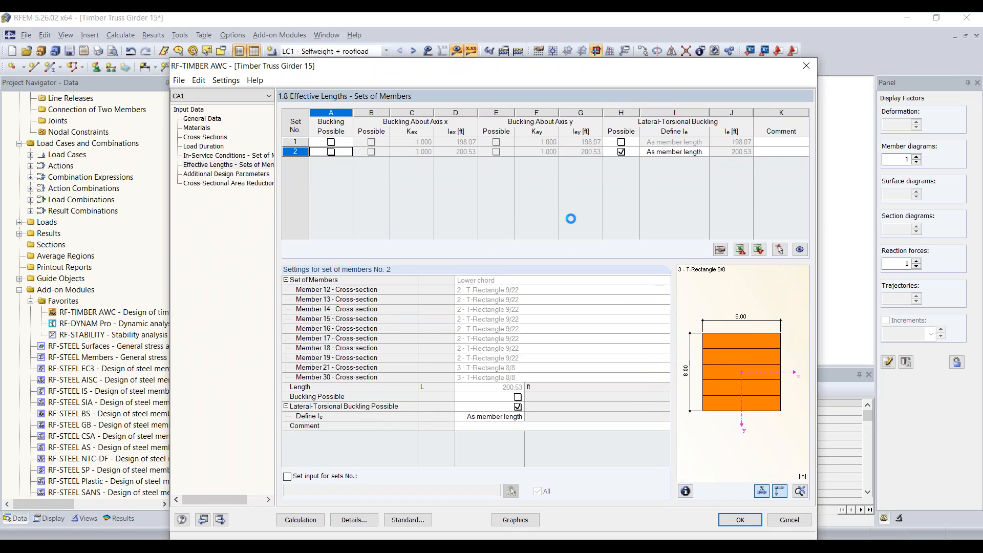
{"action": "left_click", "coordinate": [621, 152]}
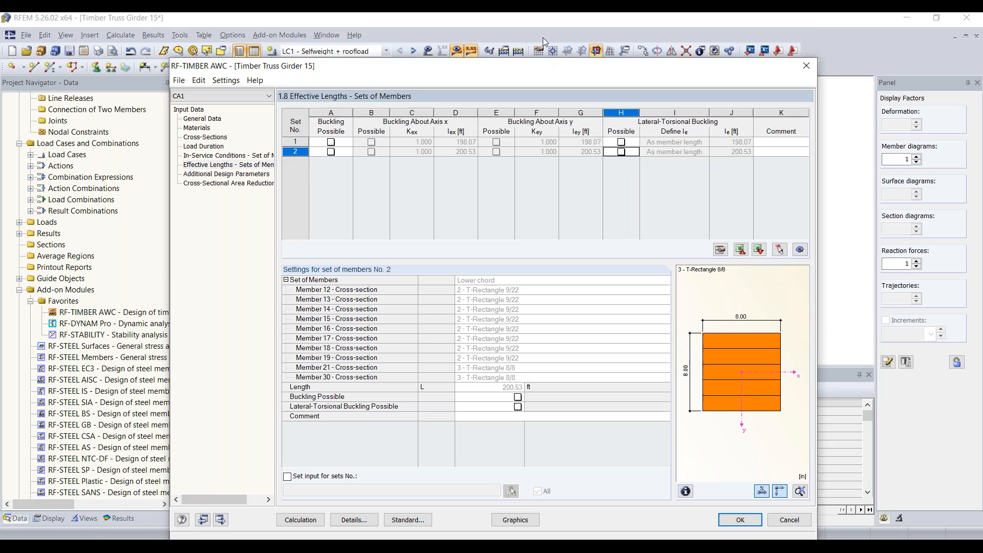
{"action": "left_click_drag", "start_coordinate": [543, 66], "coordinate": [542, 39]}
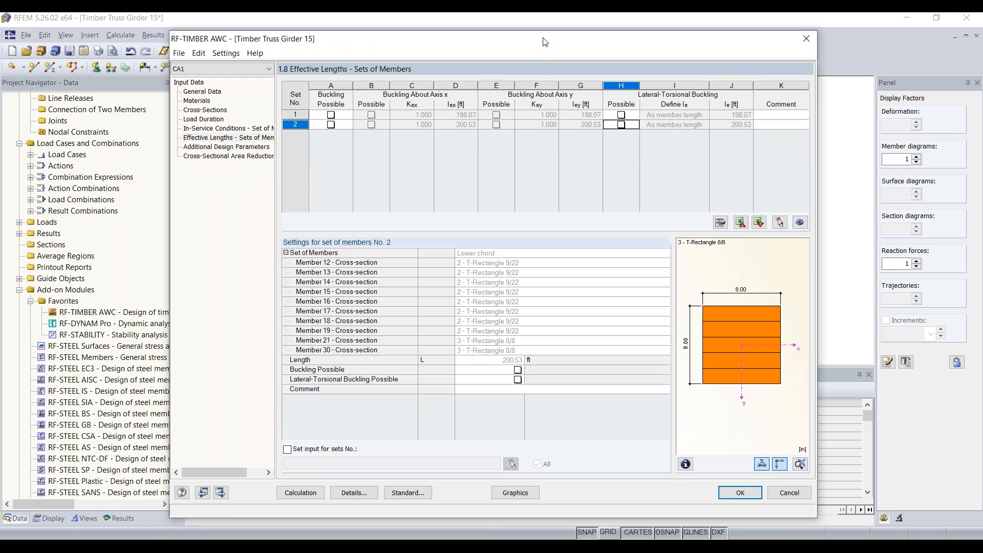
{"action": "left_click", "coordinate": [363, 493]}
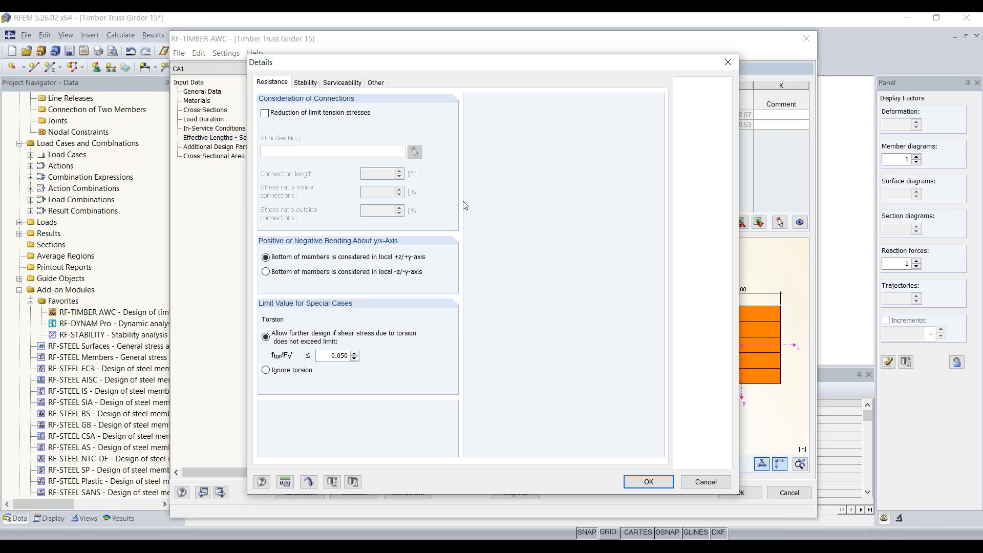
{"action": "left_click", "coordinate": [315, 85]}
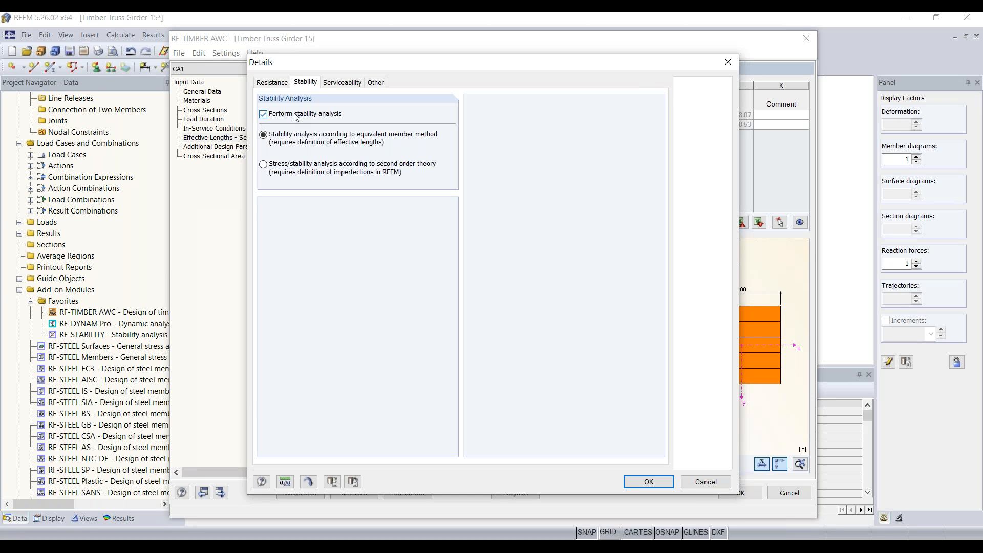
{"action": "left_click", "coordinate": [648, 482]}
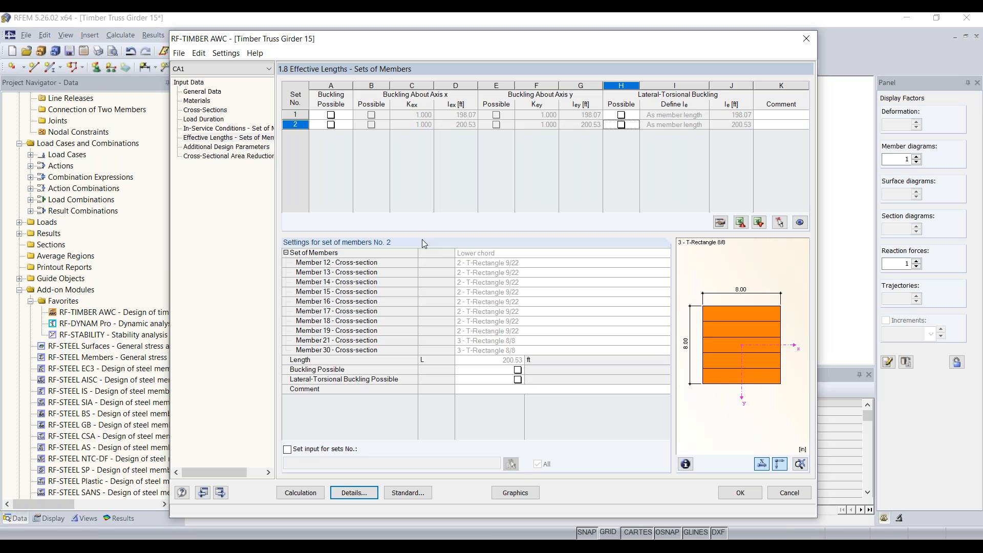
Check member 1's additional parameters, leaving Edge-Bonded and No Shear Reduction unchanged.
{"action": "left_click", "coordinate": [240, 147]}
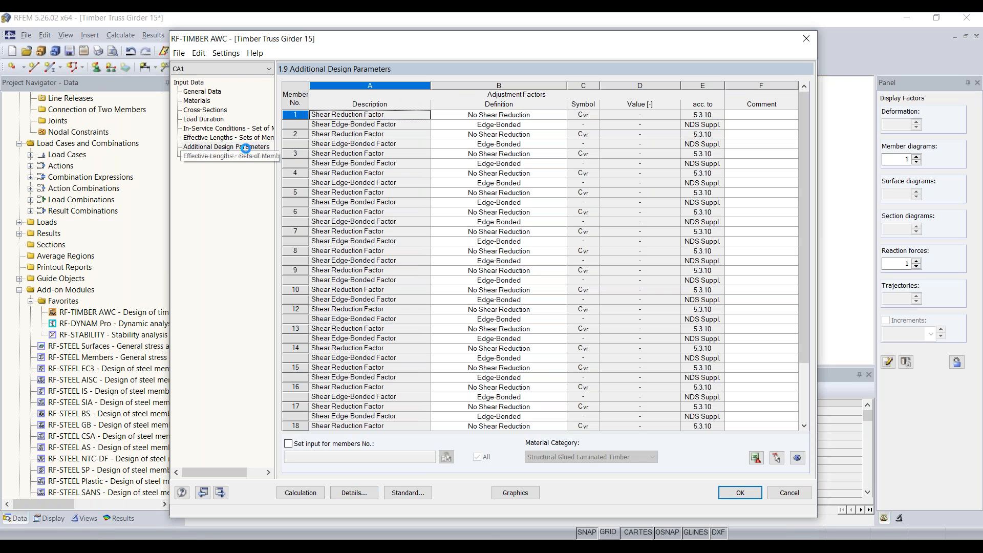
{"action": "left_click", "coordinate": [524, 118]}
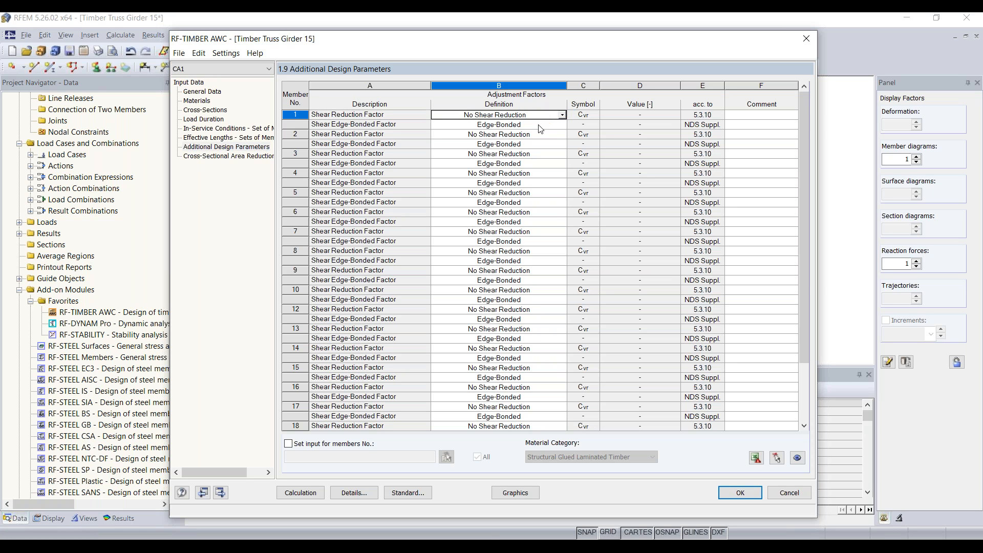
{"action": "left_click", "coordinate": [540, 127]}
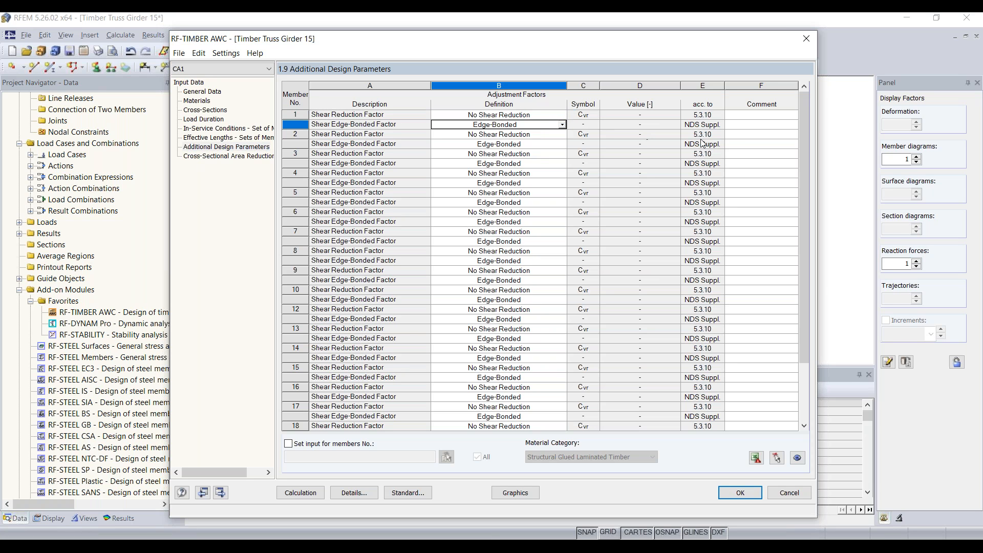
{"action": "left_click", "coordinate": [562, 126]}
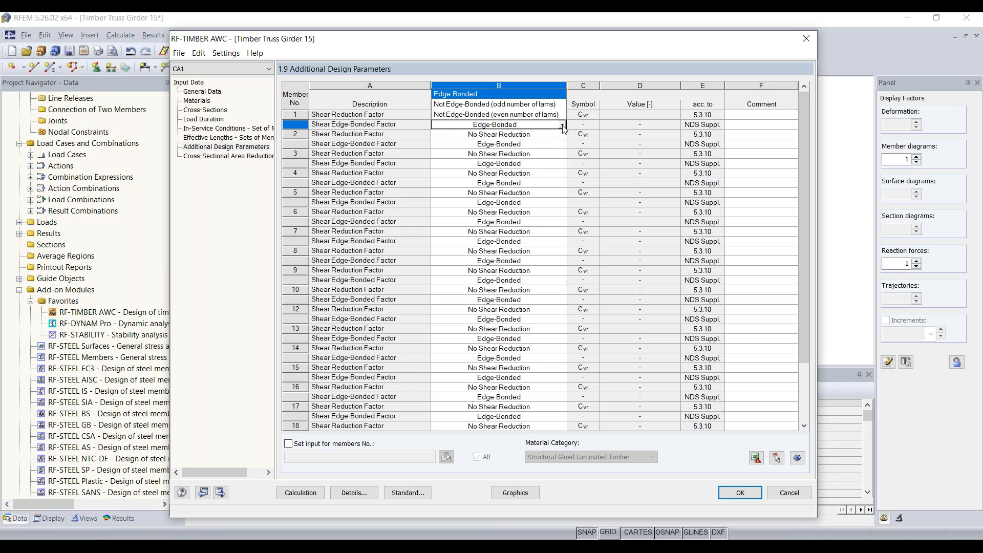
{"action": "key", "text": "Down"}
{"action": "key", "text": "Down"}
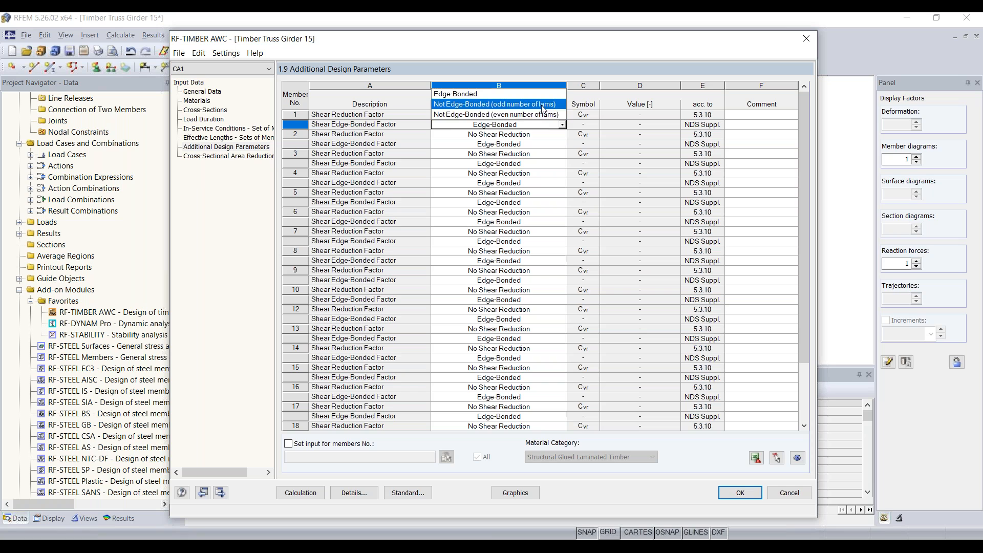
{"action": "left_click", "coordinate": [563, 127]}
{"action": "left_click", "coordinate": [553, 117]}
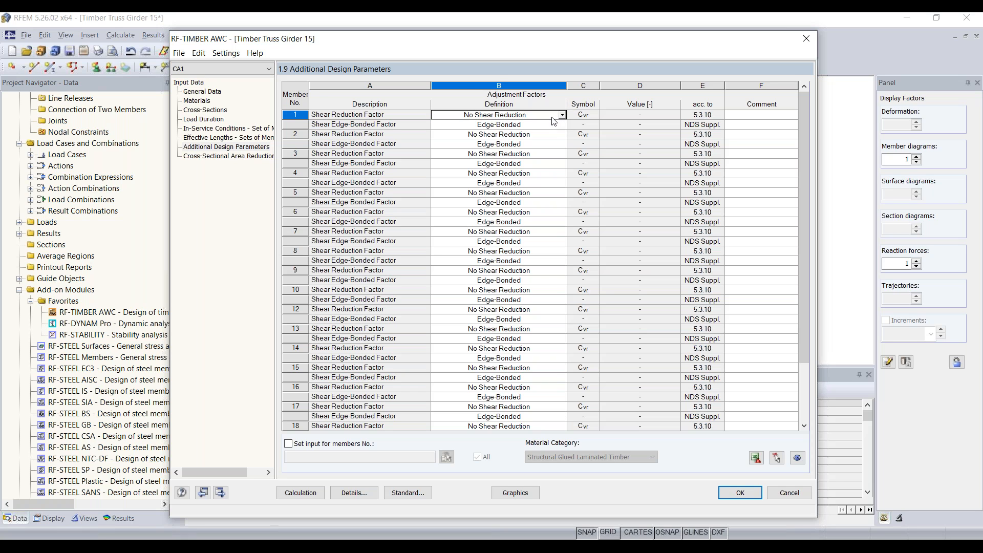
{"action": "left_click", "coordinate": [562, 116]}
{"action": "key", "text": "Down"}
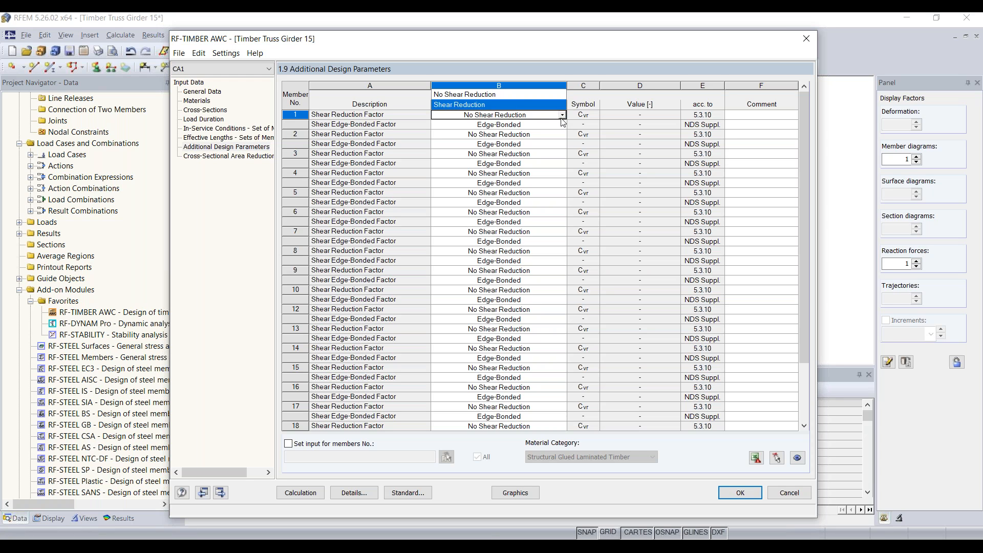
{"action": "key", "text": "Escape"}
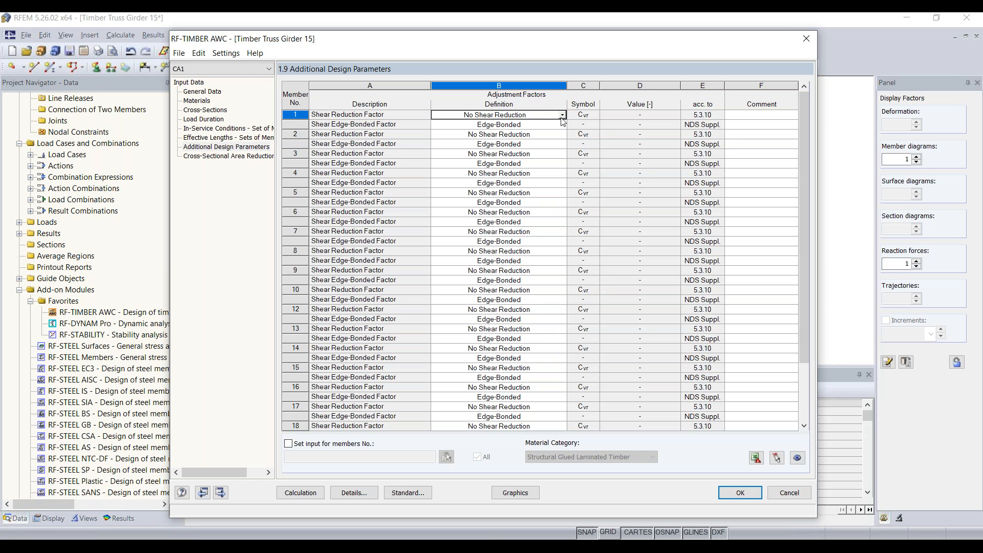
{"action": "left_click", "coordinate": [225, 156]}
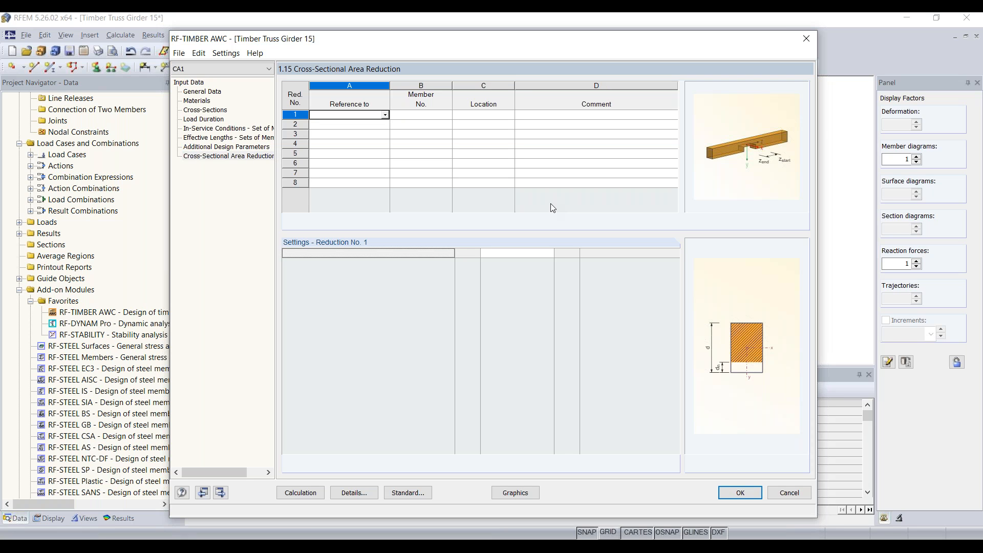
Run the RF-TIMBER AWC design calculation, then switch over to the presentation slides.
{"action": "left_click", "coordinate": [300, 494]}
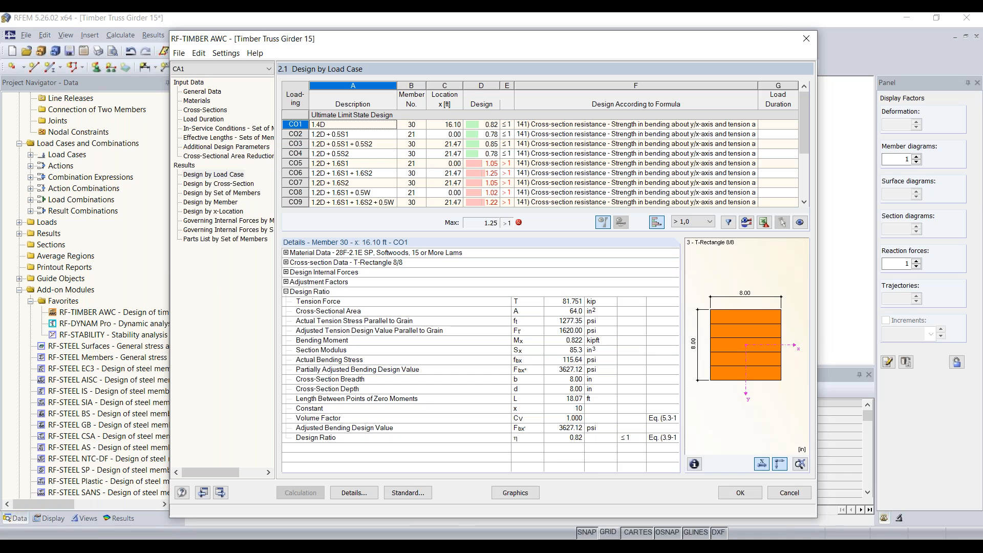
{"action": "mouse_move", "coordinate": [617, 540]}
{"action": "left_click", "coordinate": [735, 511]}
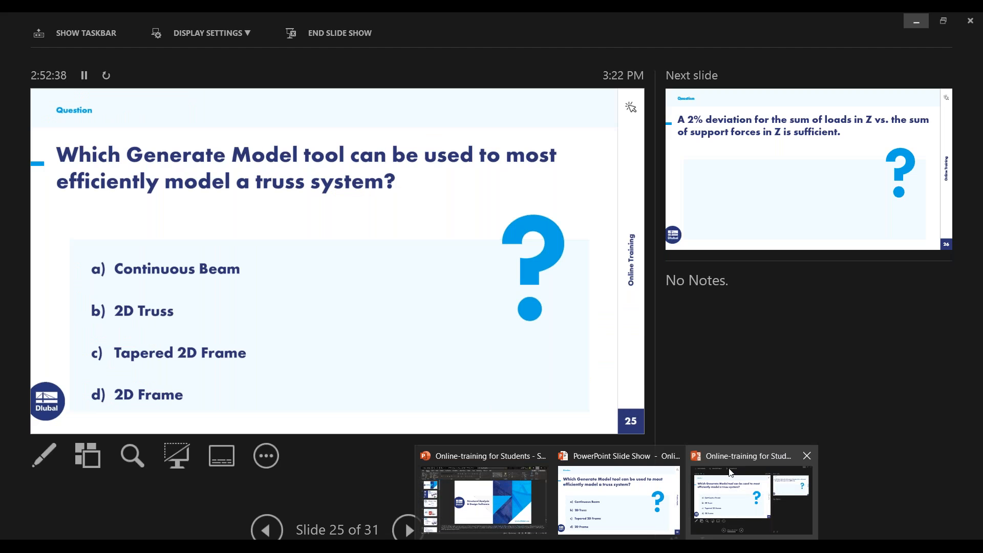
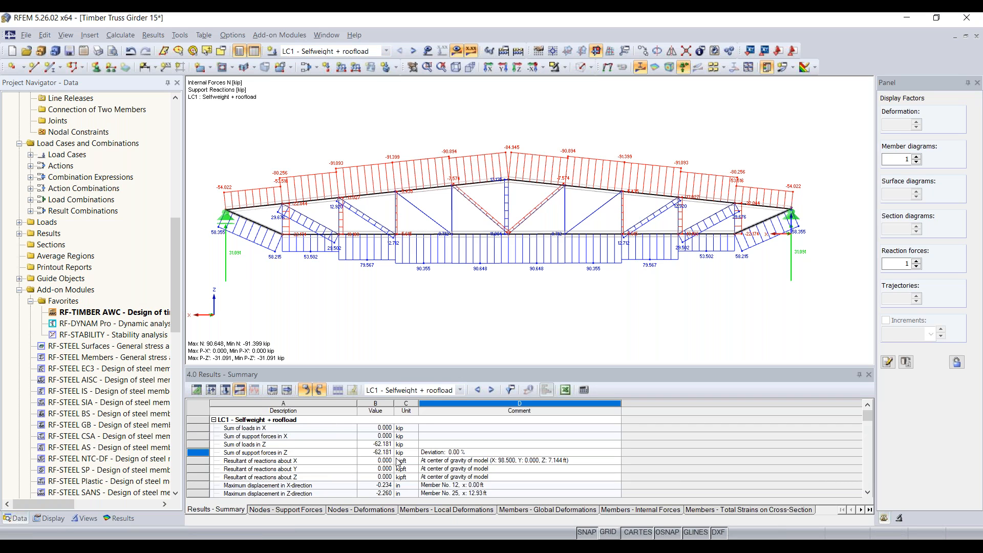
Compare the Z load sum with the Z support force sum (zero deviation), then launch RF-TIMBER AWC.
{"action": "left_click", "coordinate": [344, 443]}
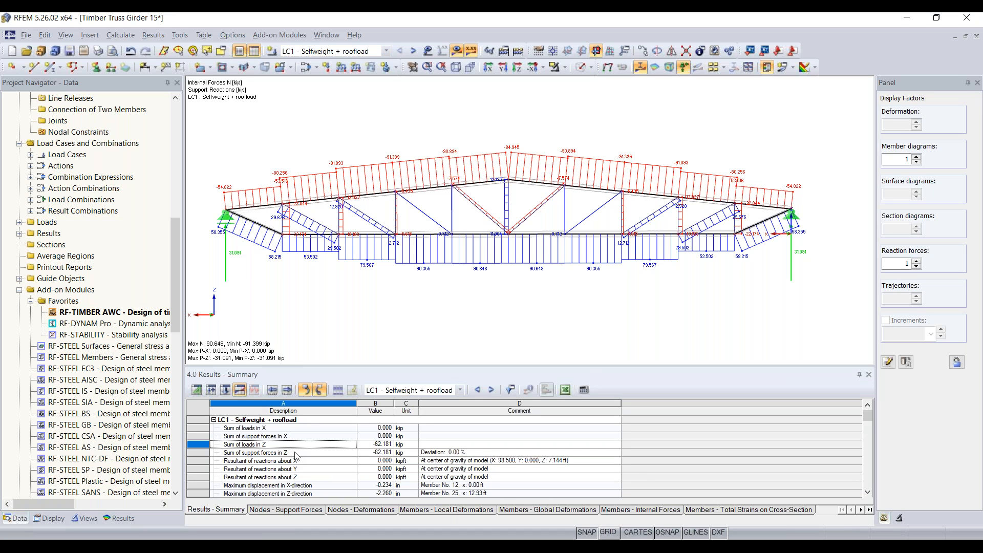
{"action": "left_click", "coordinate": [297, 453]}
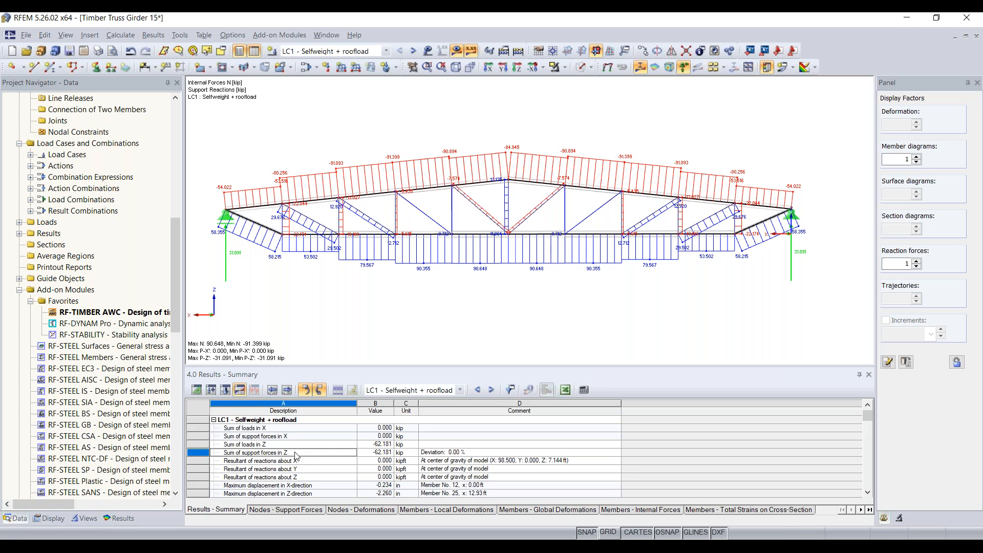
{"action": "left_click", "coordinate": [458, 453]}
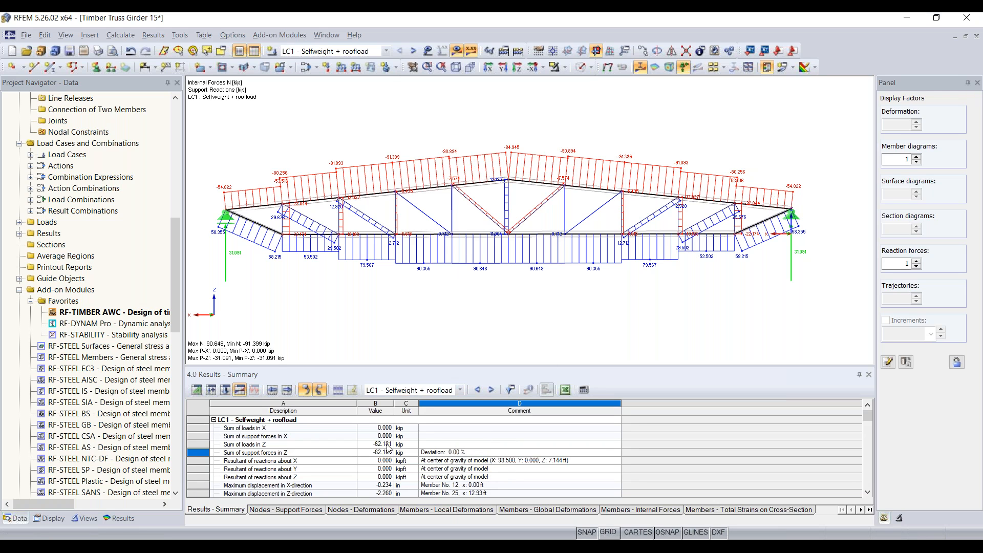
{"action": "left_click", "coordinate": [233, 445]}
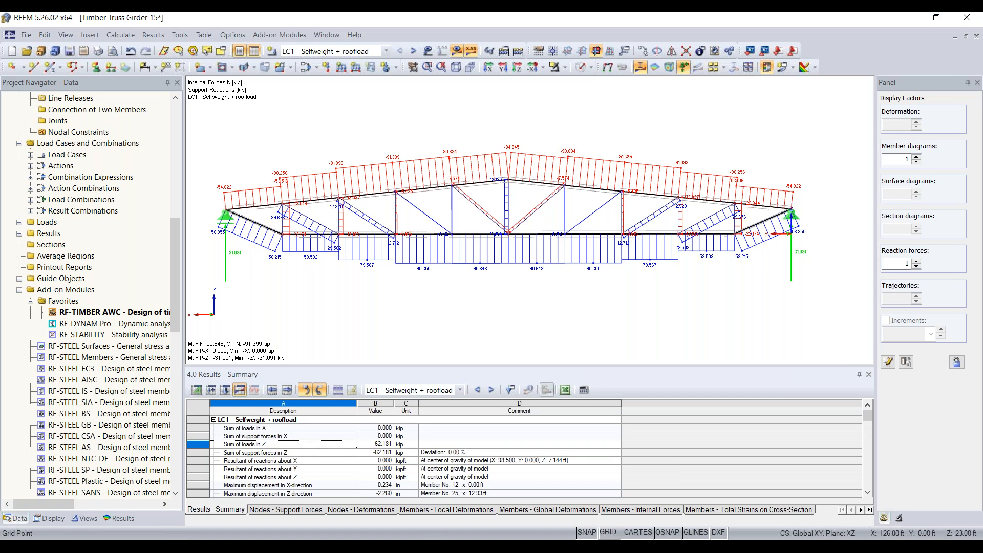
{"action": "left_click", "coordinate": [326, 453]}
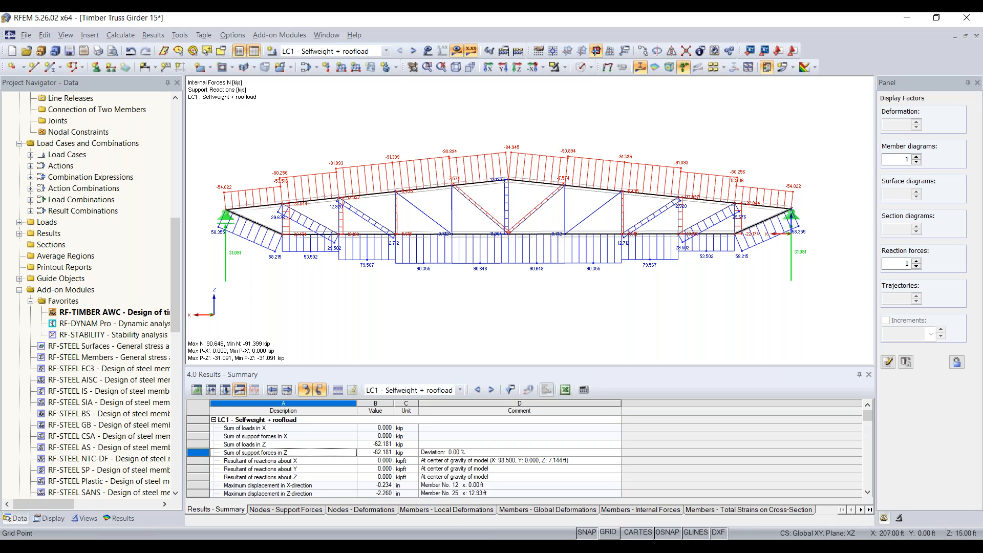
{"action": "double_click", "coordinate": [145, 310]}
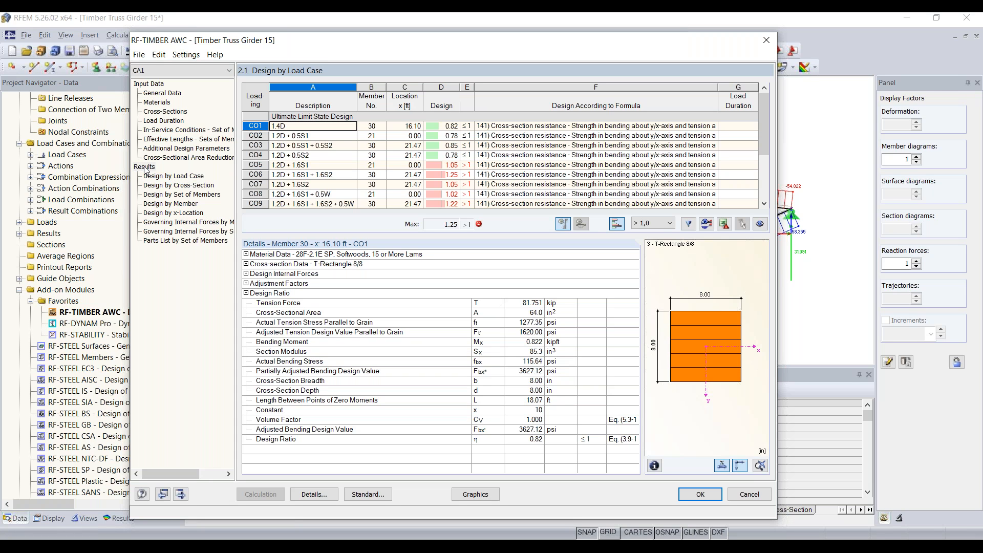
Show design results by cross-section and select member 30's T-Rectangle 8/8 bending check at ratio 1.25.
{"action": "left_click", "coordinate": [187, 187]}
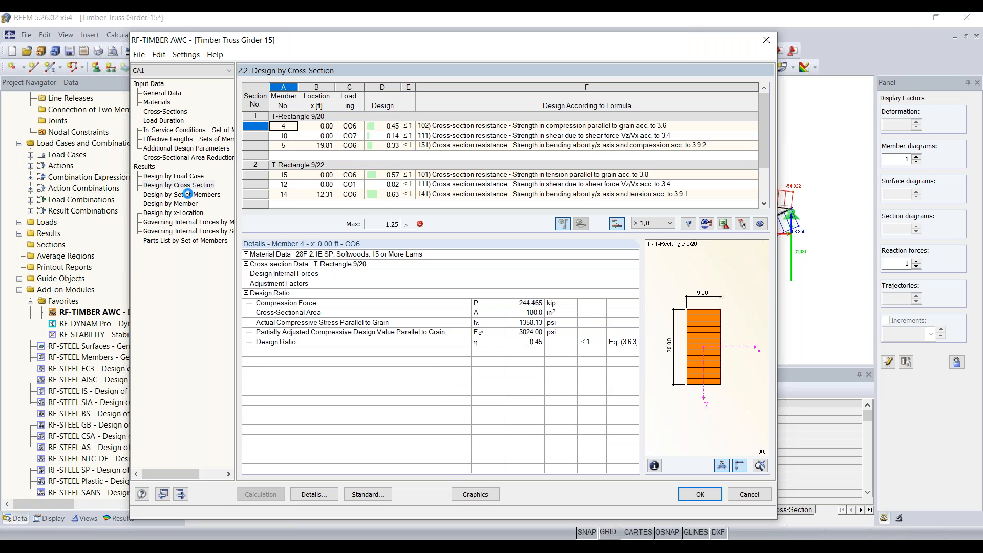
{"action": "left_click", "coordinate": [187, 194]}
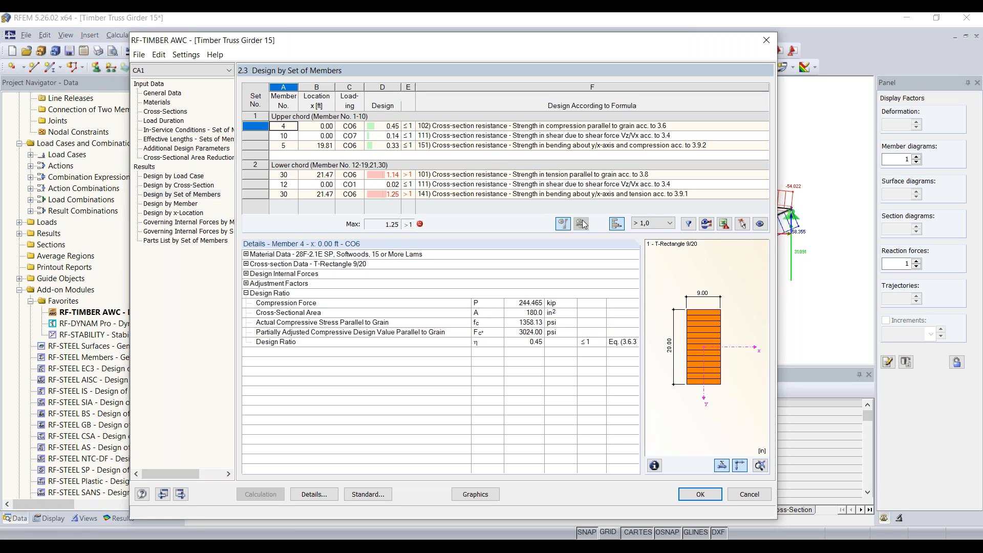
{"action": "left_click", "coordinate": [191, 186]}
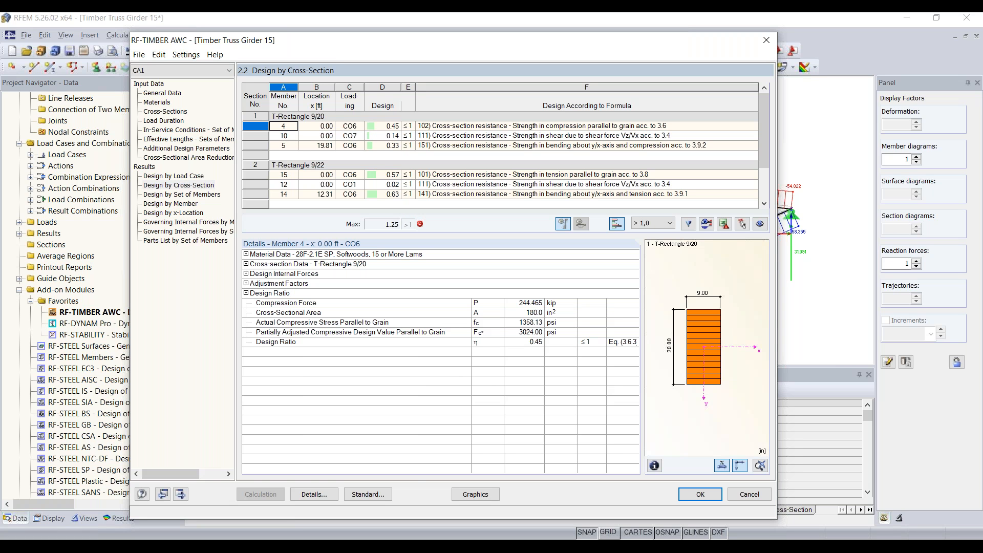
{"action": "scroll", "coordinate": [325, 147], "scroll_direction": "down", "scroll_amount": 2}
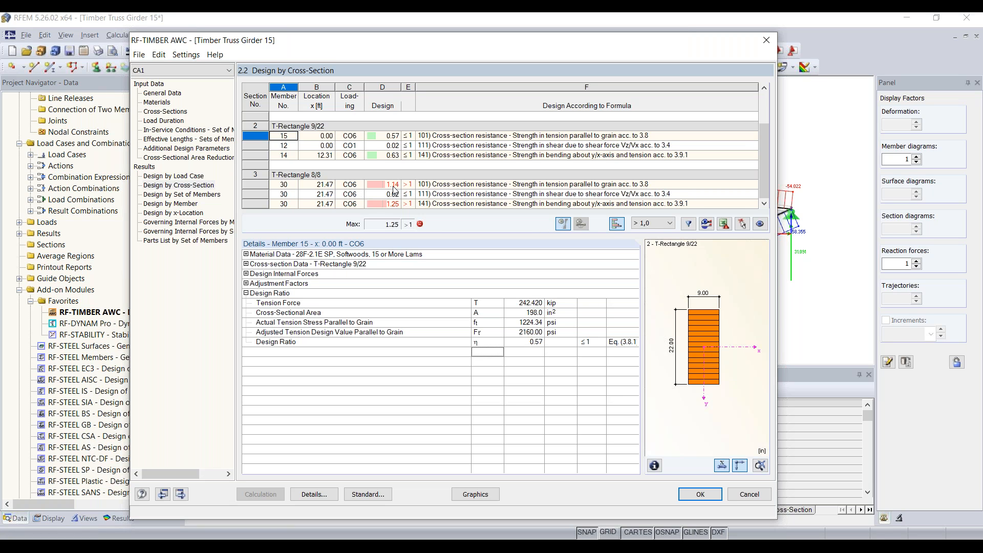
{"action": "left_click", "coordinate": [479, 185]}
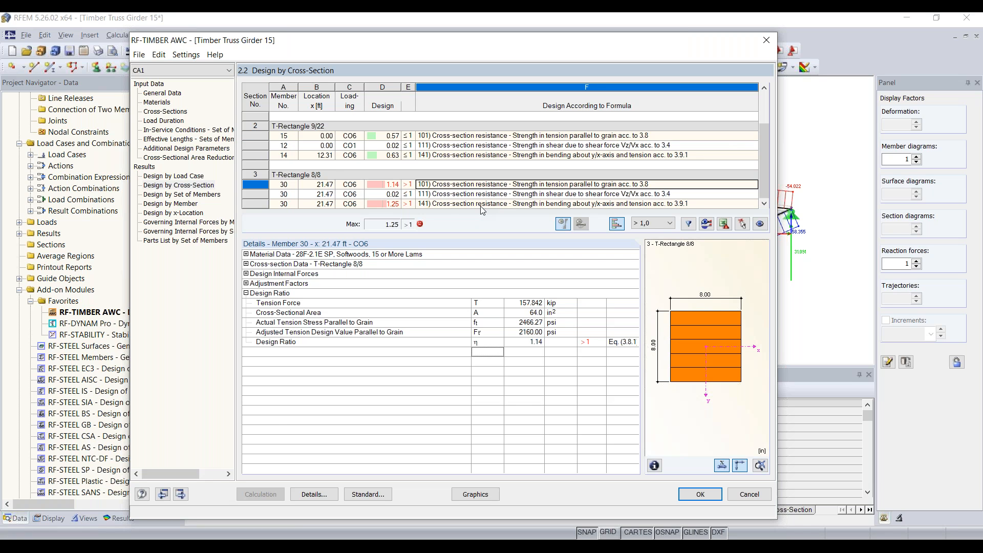
{"action": "left_click", "coordinate": [481, 204]}
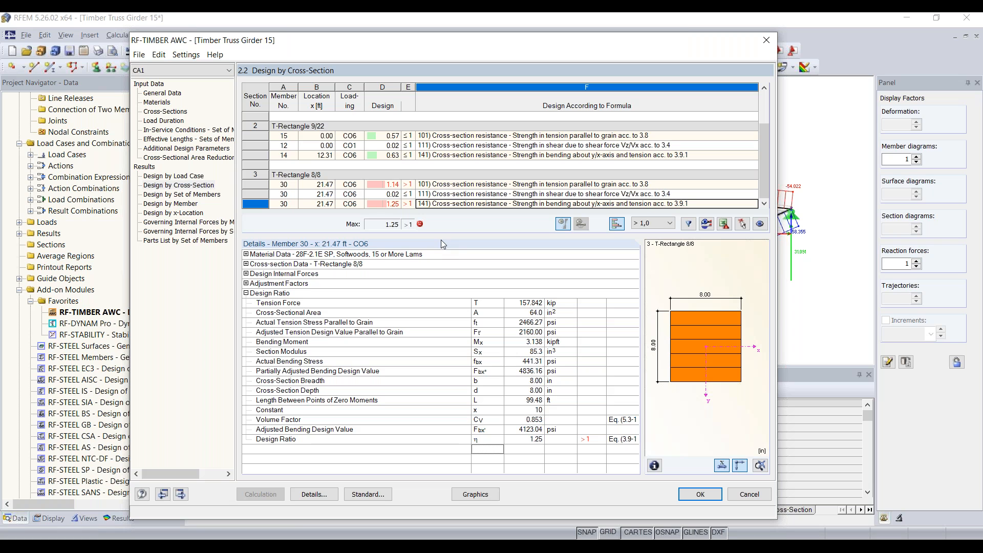
Expand material, T-Rectangle 8/8 section data and design internal forces, noting the 157.842 kip normal force.
{"action": "left_click", "coordinate": [246, 254]}
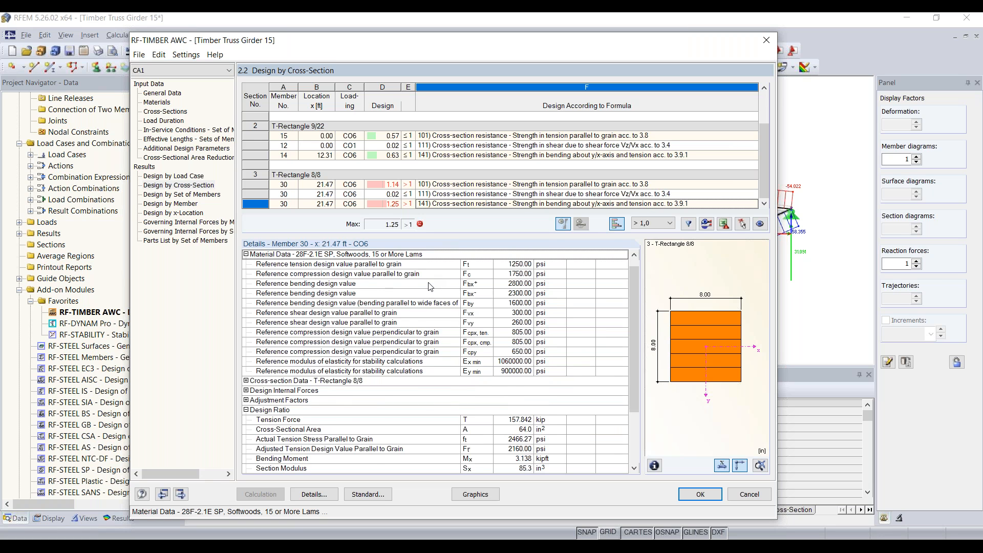
{"action": "scroll", "coordinate": [430, 284], "scroll_direction": "down", "scroll_amount": 2}
{"action": "left_click", "coordinate": [246, 322]}
{"action": "scroll", "coordinate": [404, 335], "scroll_direction": "down", "scroll_amount": 1}
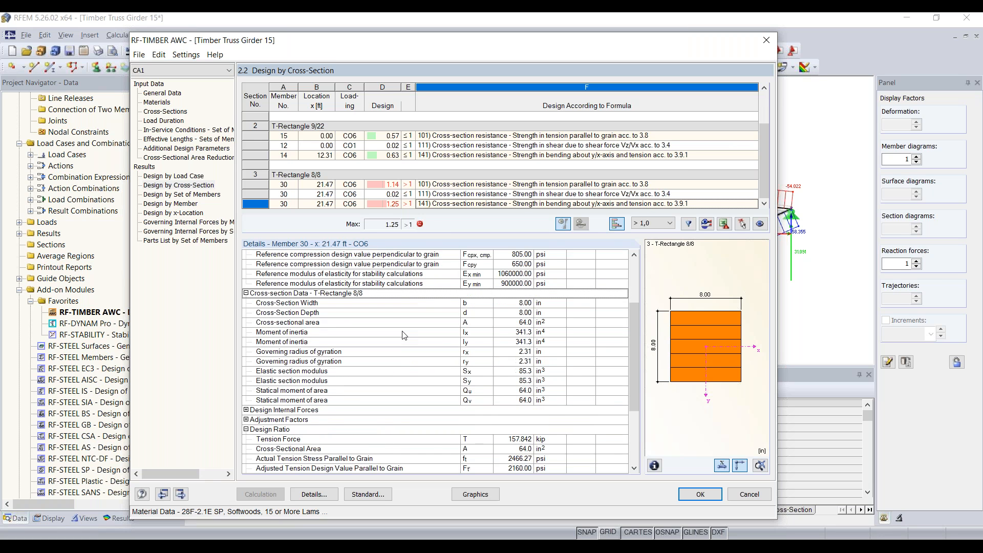
{"action": "scroll", "coordinate": [443, 339], "scroll_direction": "down", "scroll_amount": 3}
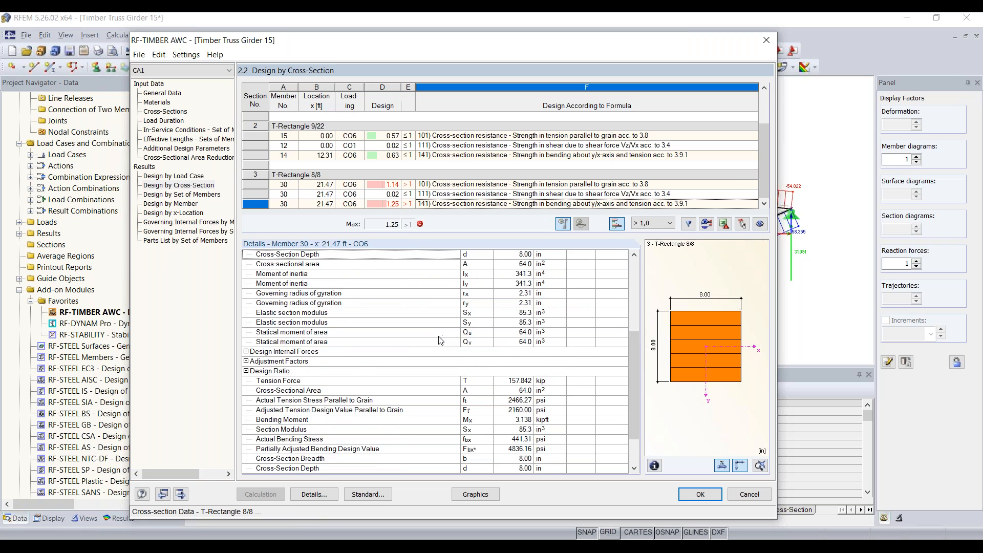
{"action": "left_click", "coordinate": [246, 322]}
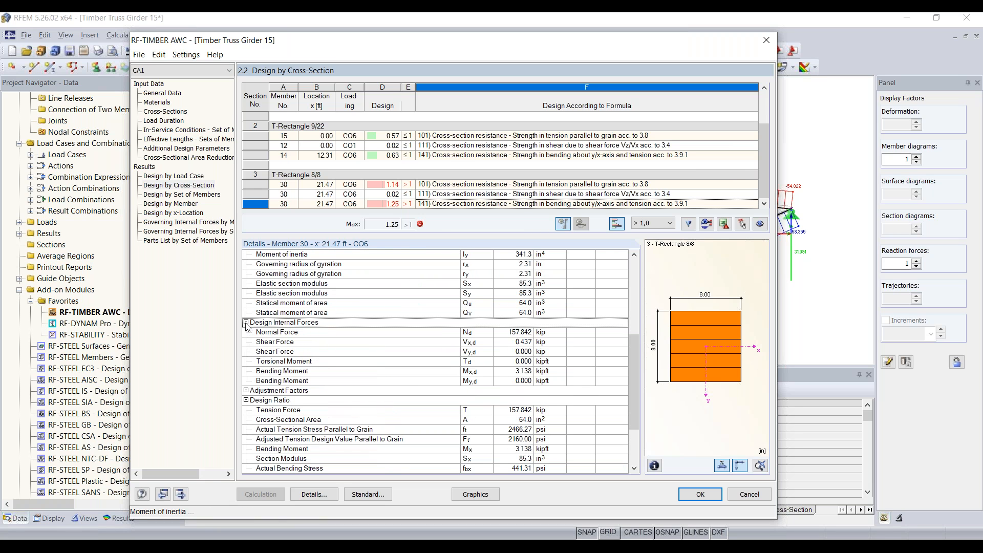
{"action": "left_click", "coordinate": [403, 333]}
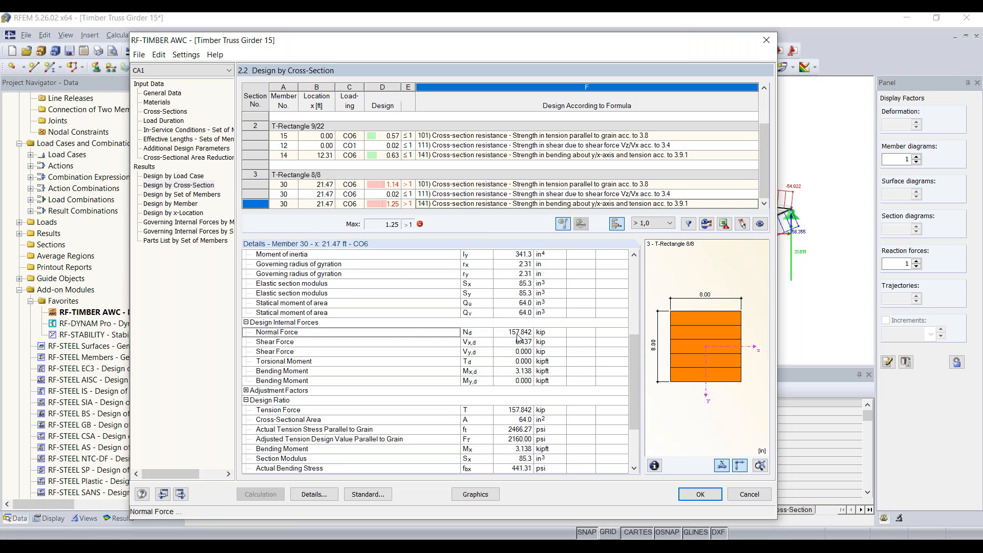
{"action": "scroll", "coordinate": [519, 338], "scroll_direction": "down", "scroll_amount": 1}
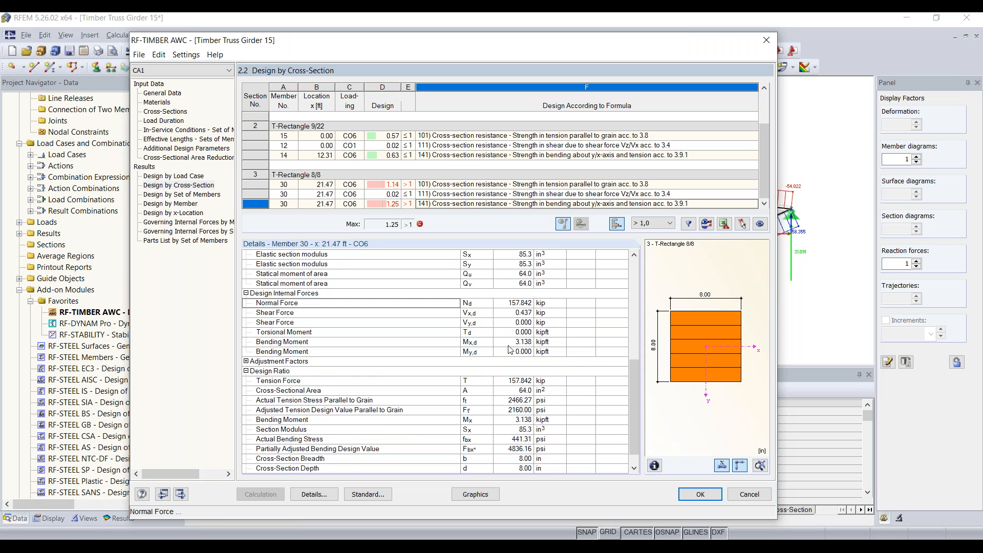
{"action": "scroll", "coordinate": [510, 349], "scroll_direction": "down", "scroll_amount": 2}
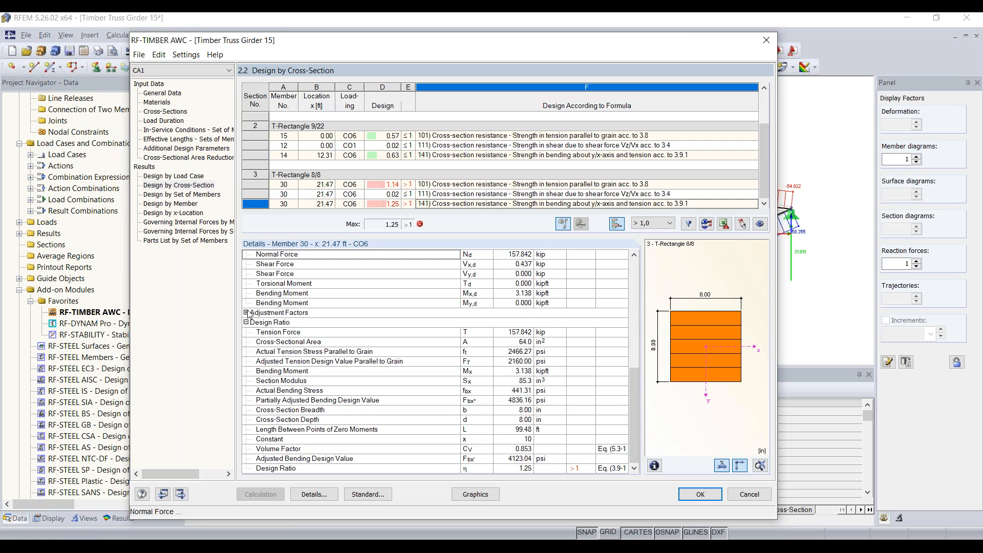
Expand the adjustment factors and scroll through them down to the 1.25 design ratio.
{"action": "left_click", "coordinate": [246, 312]}
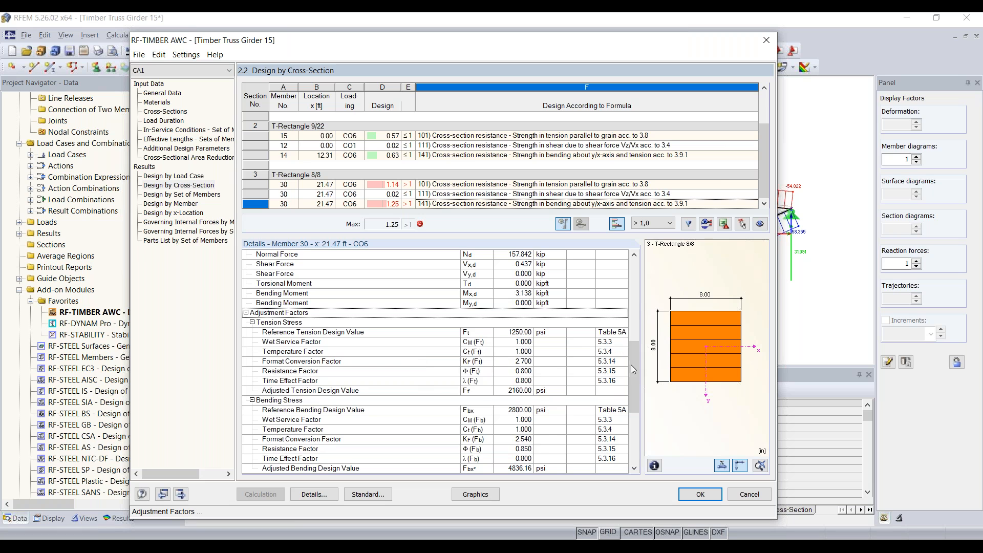
{"action": "scroll", "coordinate": [558, 369], "scroll_direction": "down", "scroll_amount": 2}
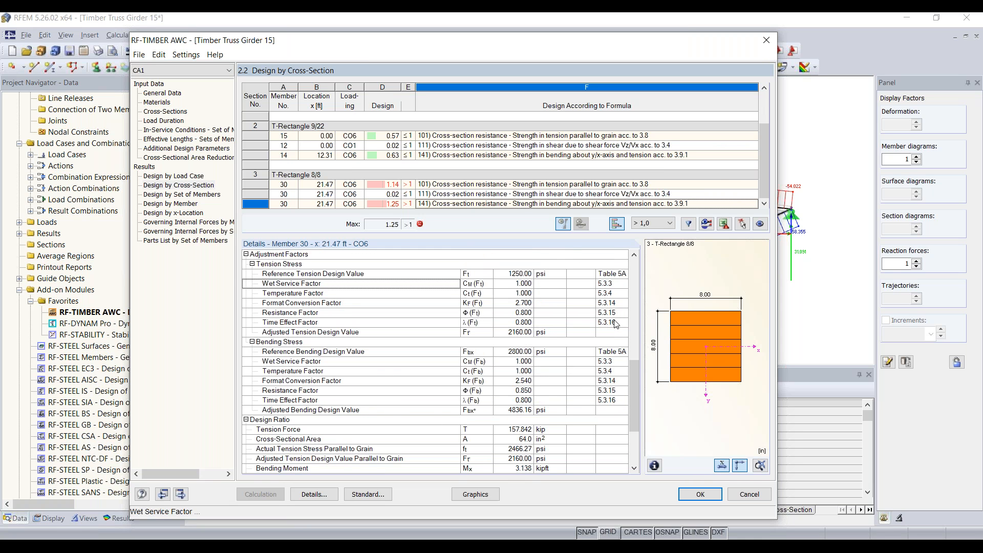
{"action": "scroll", "coordinate": [607, 324], "scroll_direction": "down", "scroll_amount": 1}
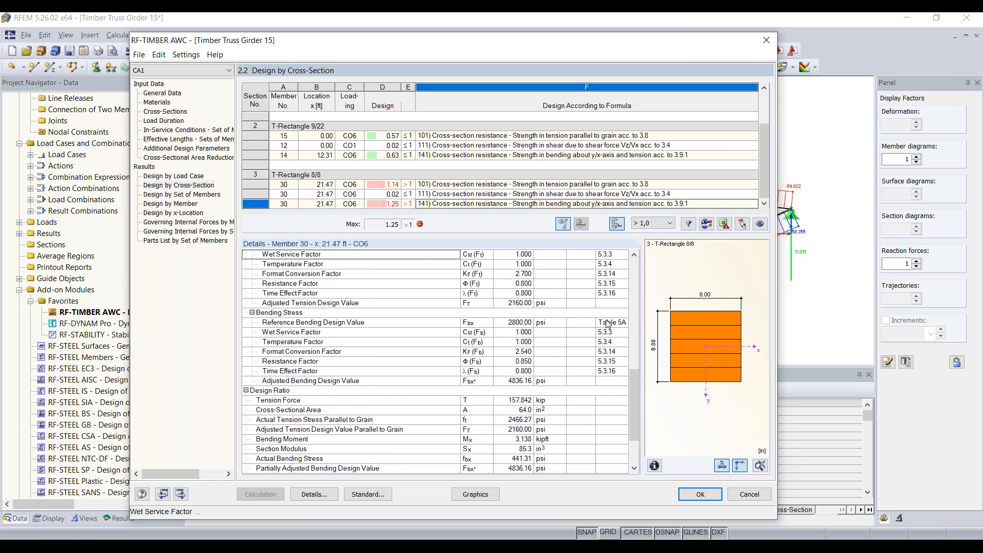
{"action": "scroll", "coordinate": [608, 323], "scroll_direction": "down", "scroll_amount": 1}
{"action": "scroll", "coordinate": [358, 328], "scroll_direction": "up", "scroll_amount": 1}
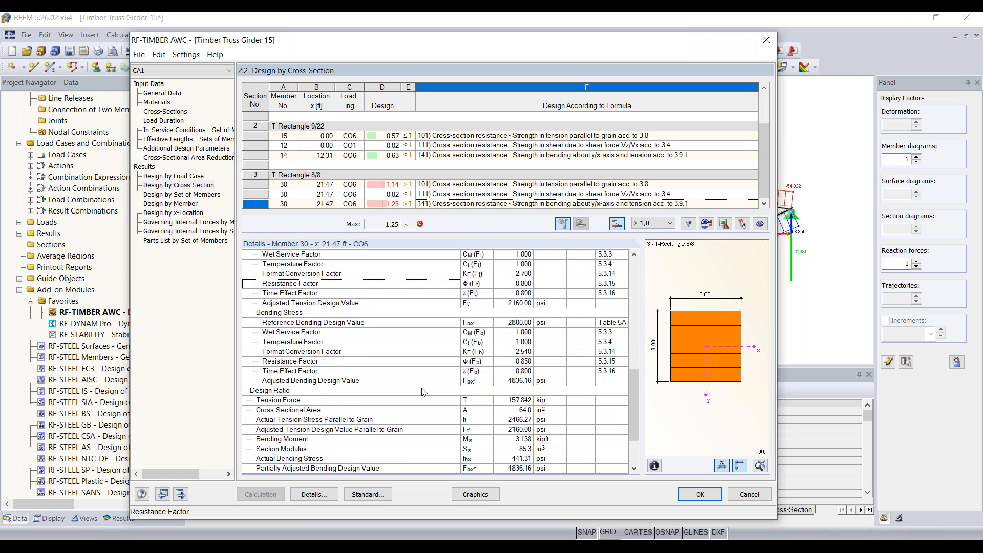
{"action": "scroll", "coordinate": [471, 354], "scroll_direction": "up", "scroll_amount": 2}
{"action": "scroll", "coordinate": [471, 354], "scroll_direction": "down", "scroll_amount": 2}
{"action": "scroll", "coordinate": [527, 342], "scroll_direction": "down", "scroll_amount": 2}
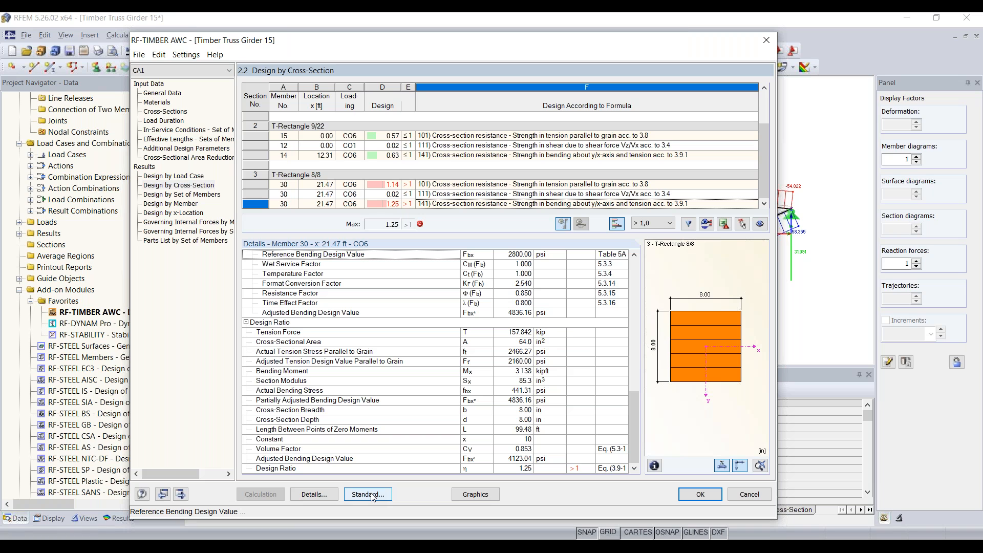
Set the maximum allowable design ratio for cross-section optimization to 0.90 in the Details settings.
{"action": "left_click", "coordinate": [313, 496]}
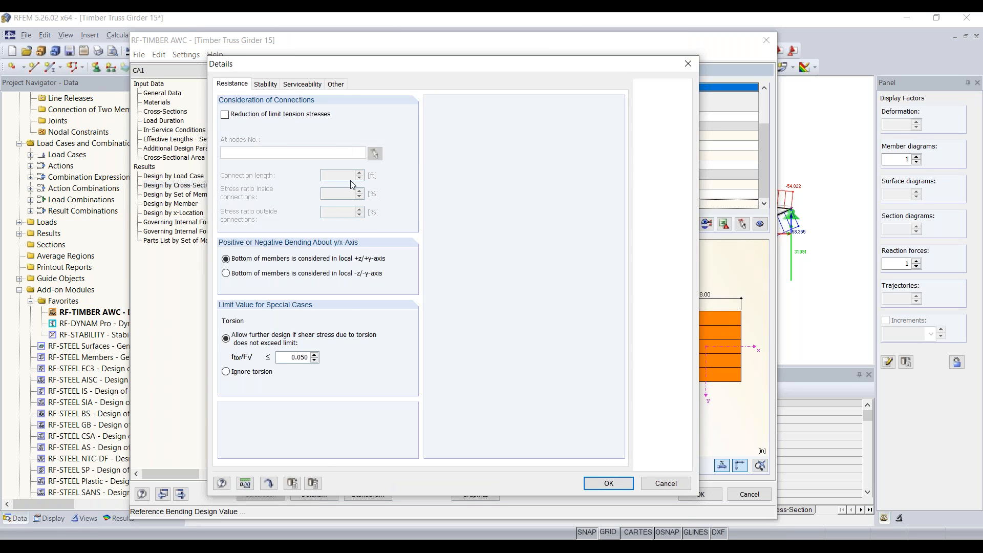
{"action": "left_click", "coordinate": [335, 84]}
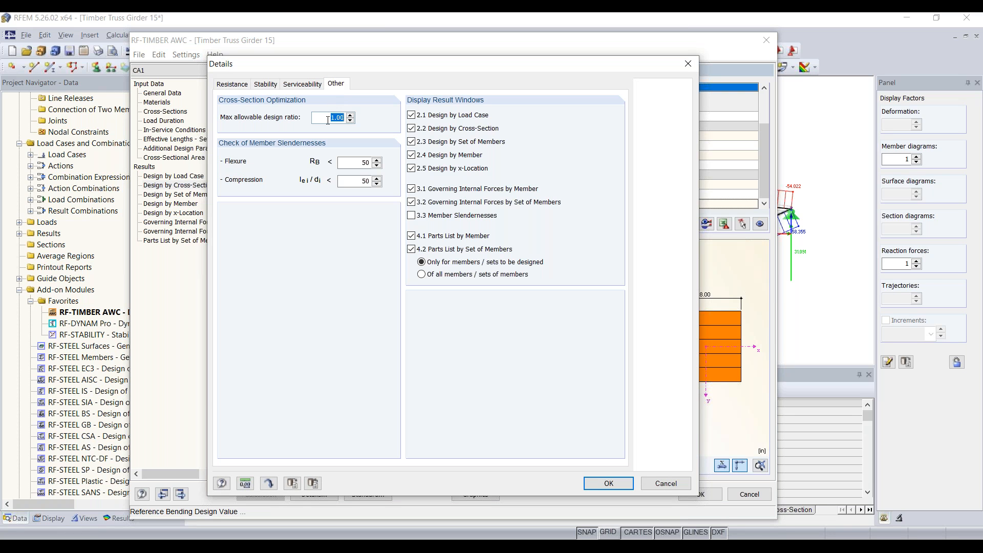
{"action": "type", "text": "0.90"}
{"action": "left_click", "coordinate": [610, 483]}
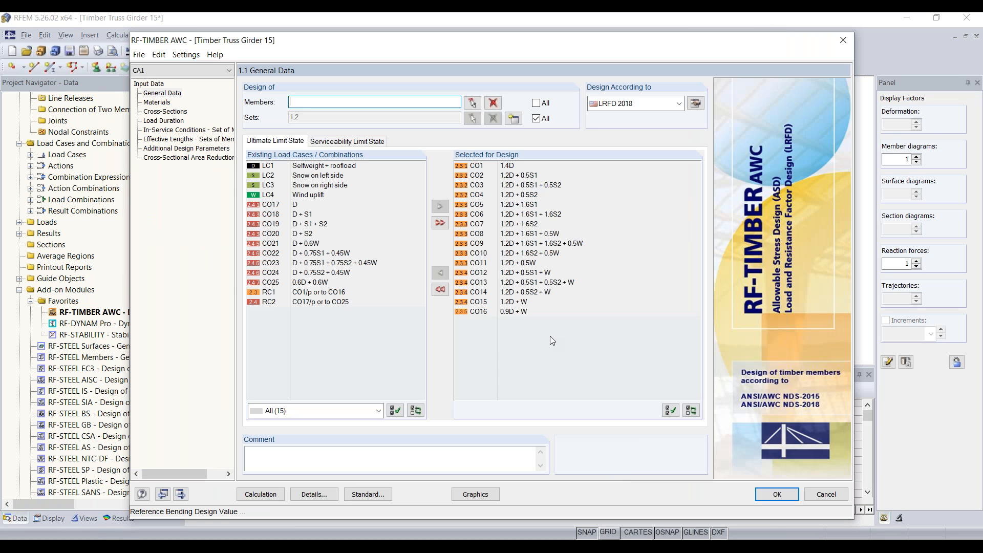
Set Optimize to Yes for cross-section 3, T-Rectangle 8/8, in the Cross-Sections table.
{"action": "left_click", "coordinate": [176, 114]}
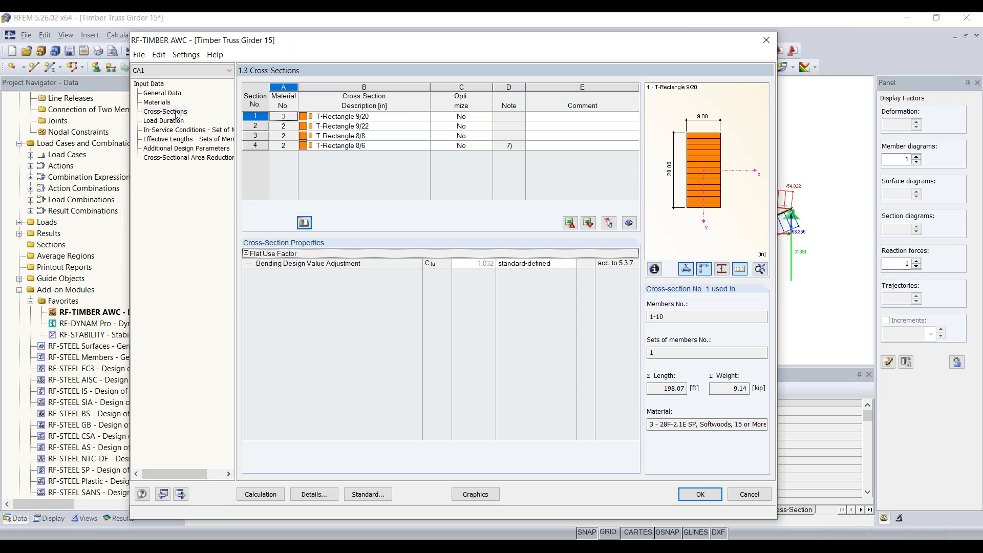
{"action": "left_click", "coordinate": [371, 137]}
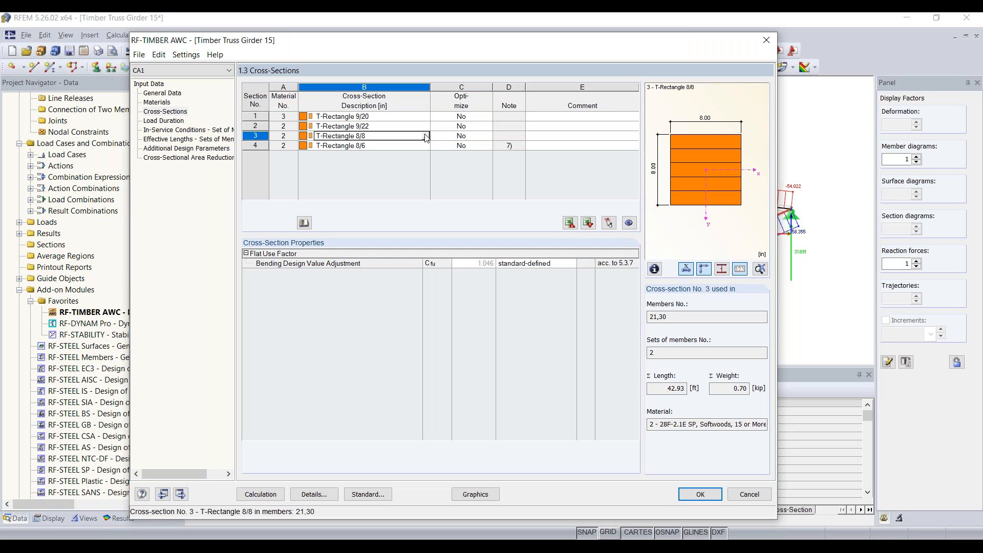
{"action": "left_click", "coordinate": [457, 136]}
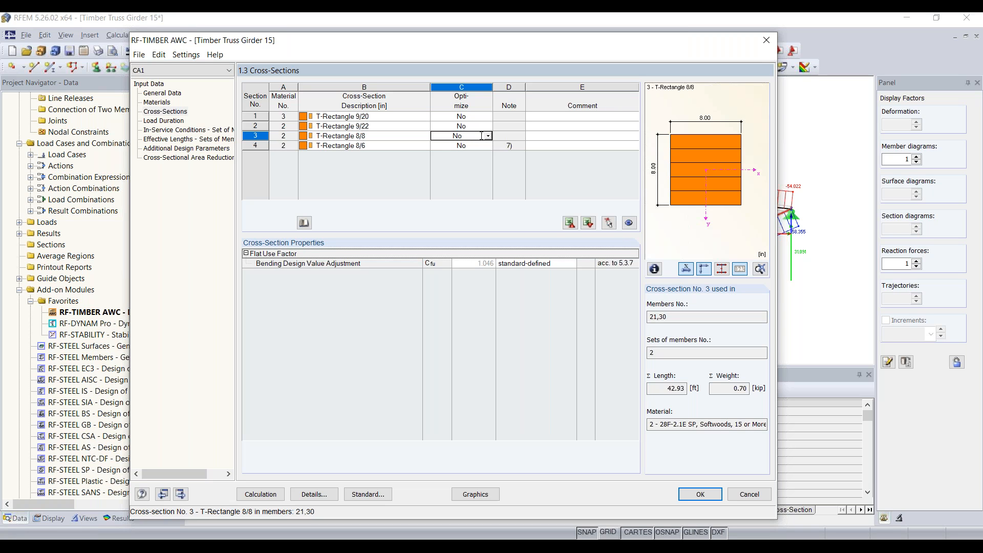
{"action": "left_click", "coordinate": [488, 136]}
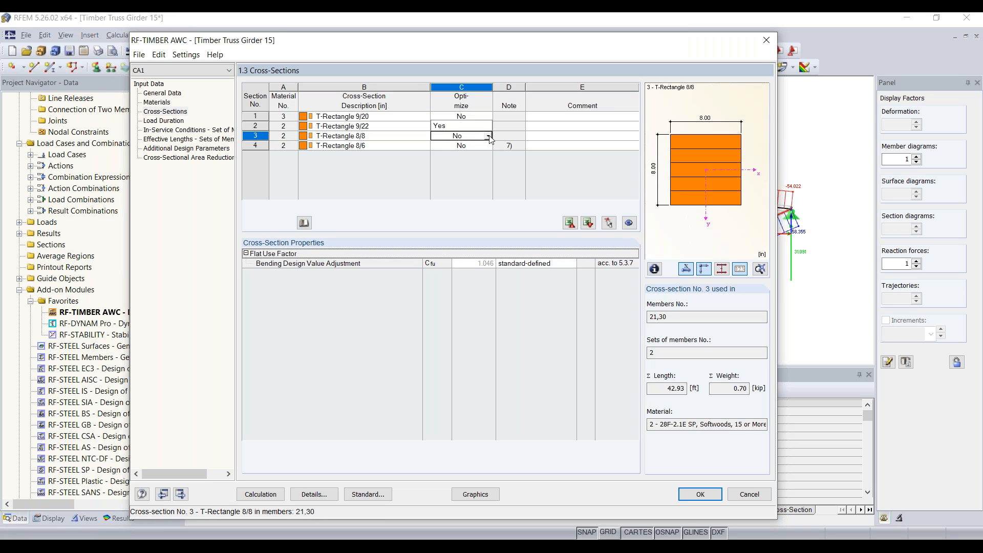
{"action": "left_click", "coordinate": [461, 127]}
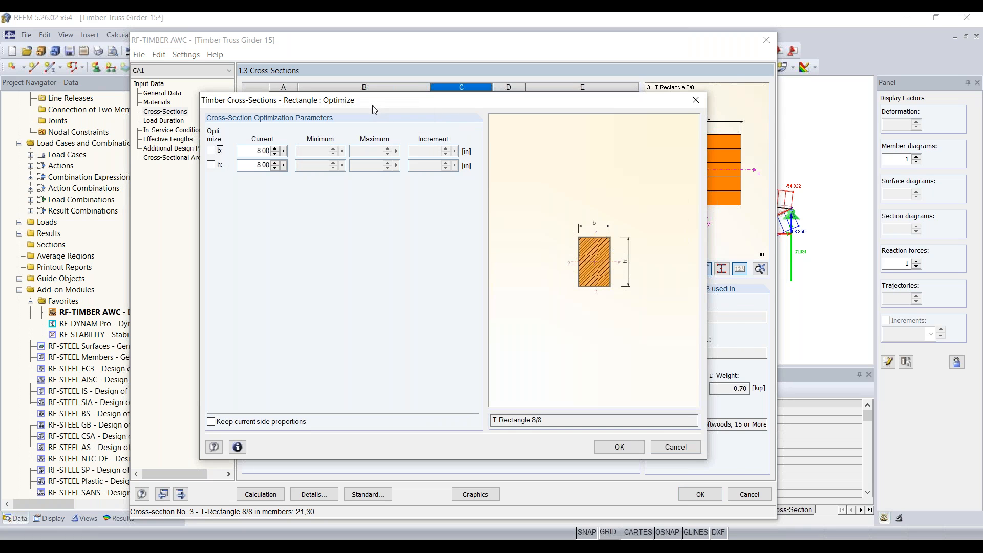
Optimize width b and depth h from 8 to 17 in with 1 in increments, keeping proportions.
{"action": "left_click_drag", "start_coordinate": [373, 106], "coordinate": [369, 95]}
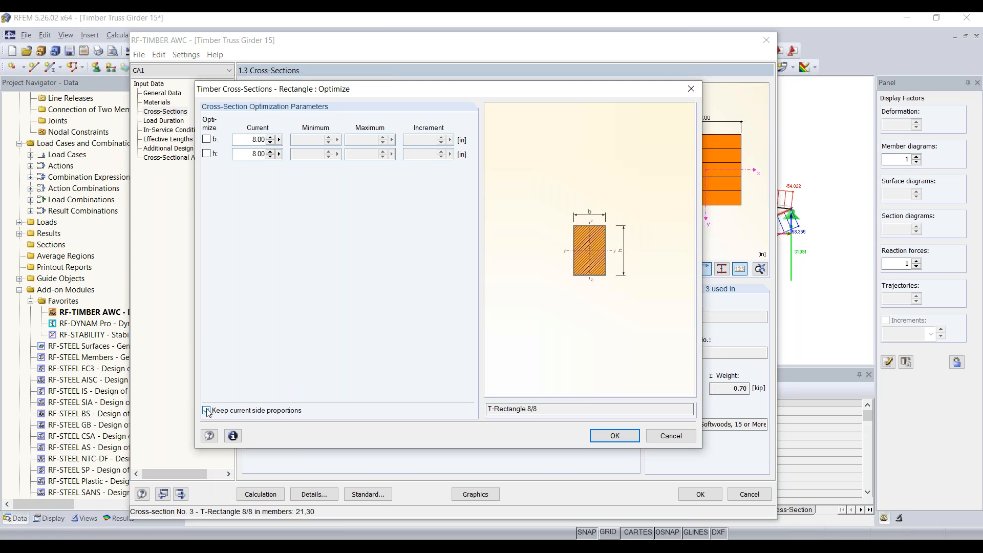
{"action": "left_click", "coordinate": [207, 139]}
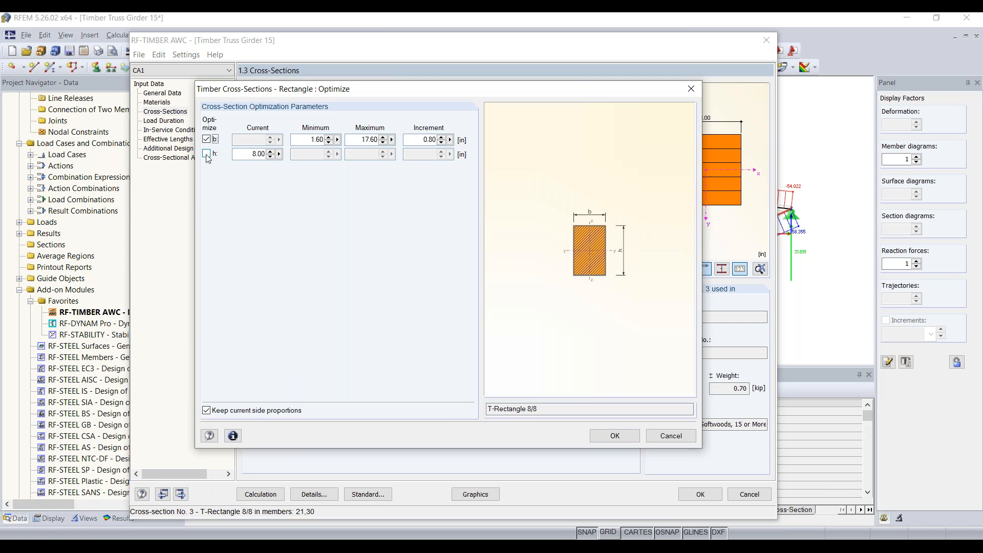
{"action": "left_click", "coordinate": [206, 154]}
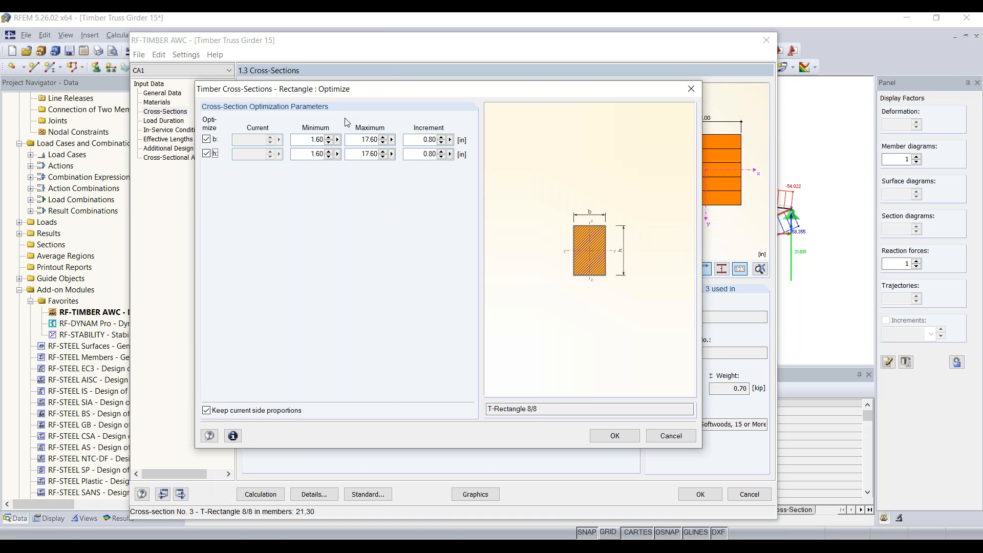
{"action": "left_click", "coordinate": [306, 138]}
{"action": "double_click", "coordinate": [307, 138]}
{"action": "type", "text": "8"}
{"action": "left_click_drag", "start_coordinate": [303, 157], "coordinate": [422, 151]}
{"action": "type", "text": "8"}
{"action": "left_click_drag", "start_coordinate": [360, 139], "coordinate": [398, 149]}
{"action": "type", "text": "17"}
{"action": "left_click_drag", "start_coordinate": [359, 154], "coordinate": [485, 141]}
{"action": "type", "text": "171"}
{"action": "left_click_drag", "start_coordinate": [415, 154], "coordinate": [450, 155]}
{"action": "type", "text": "1"}
{"action": "left_click", "coordinate": [616, 436]}
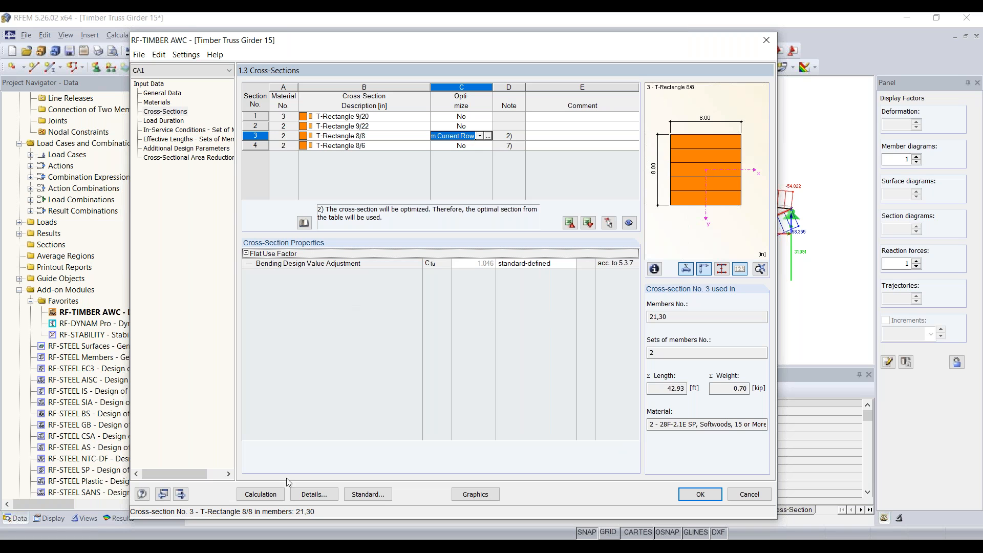
Run the design and review results: section 3 becomes T-Rectangle 10/10 with maximum ratio 0.79.
{"action": "left_click", "coordinate": [272, 500]}
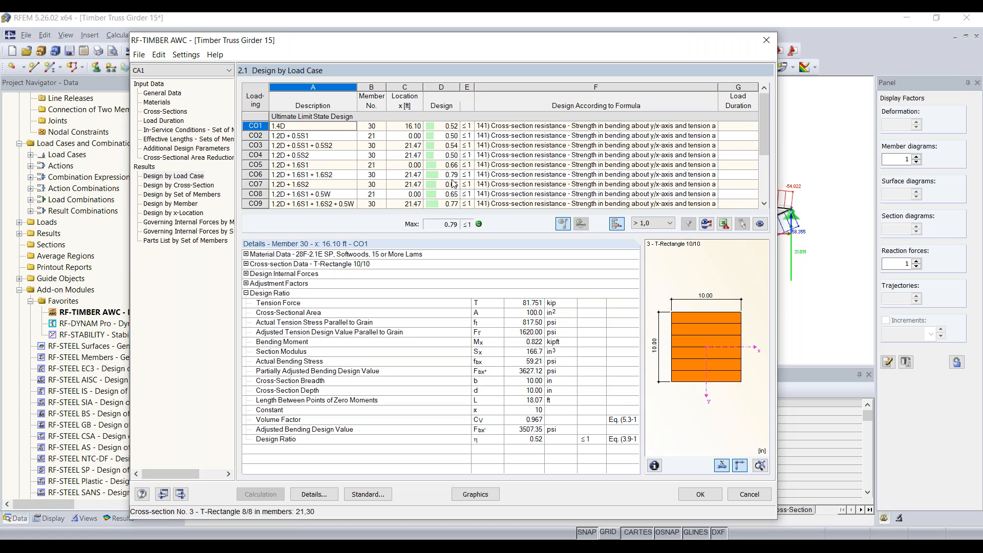
{"action": "scroll", "coordinate": [454, 185], "scroll_direction": "down", "scroll_amount": 3}
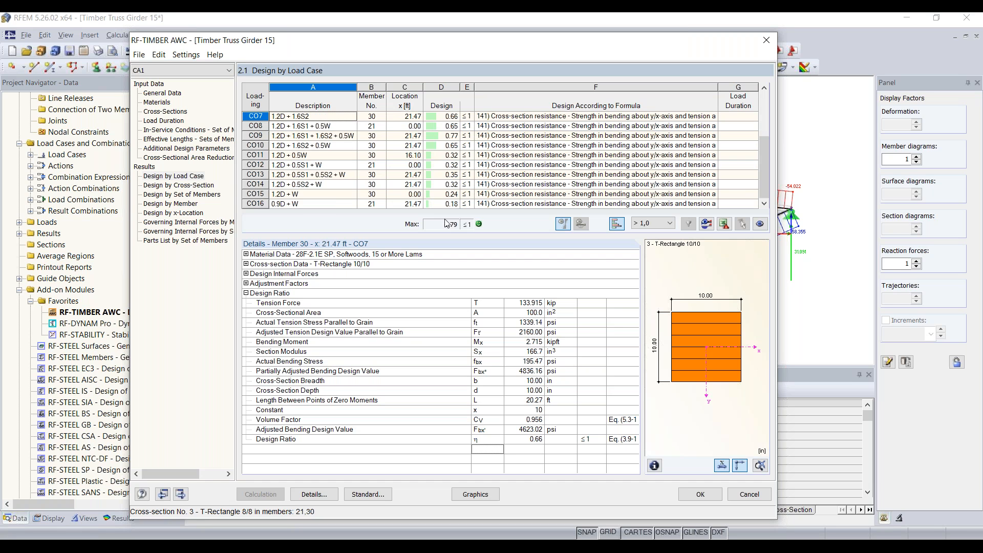
{"action": "left_click", "coordinate": [165, 186]}
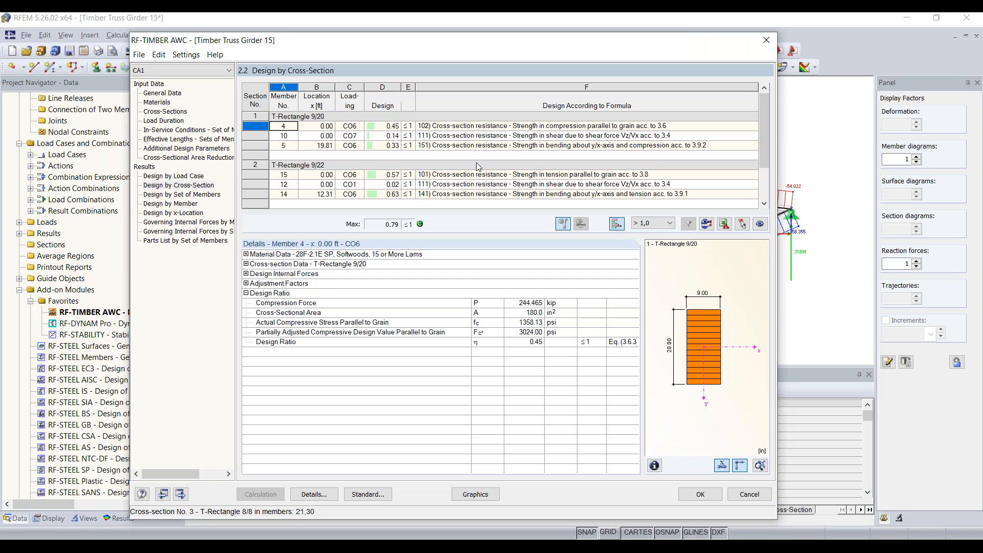
{"action": "left_click_drag", "start_coordinate": [762, 116], "coordinate": [762, 138]}
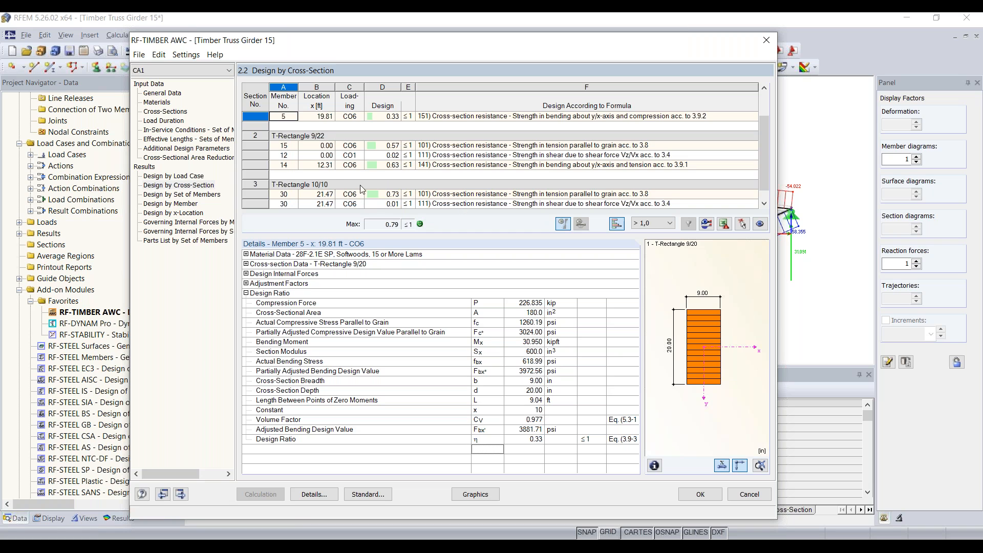
{"action": "scroll", "coordinate": [369, 183], "scroll_direction": "up", "scroll_amount": 1}
{"action": "left_click", "coordinate": [180, 111]}
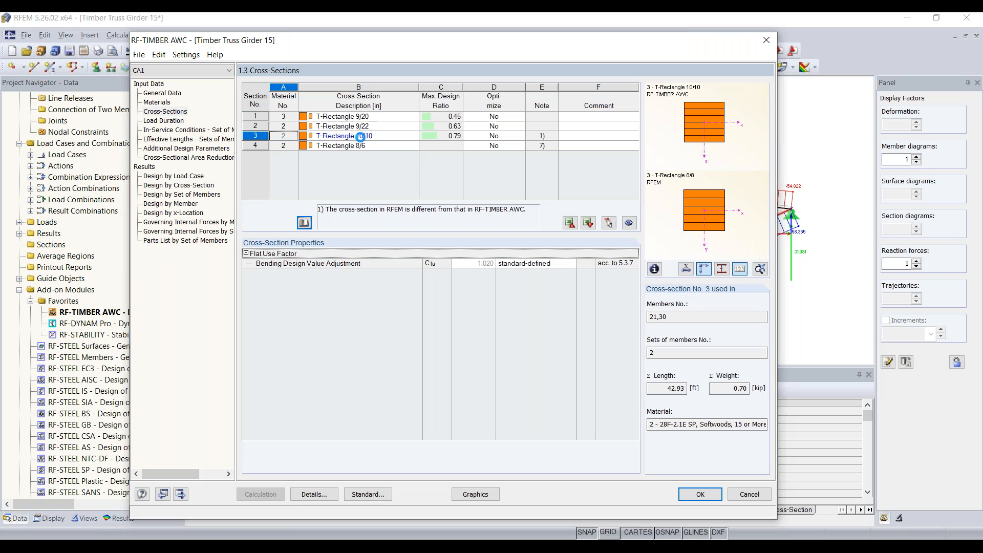
{"action": "left_click", "coordinate": [256, 136]}
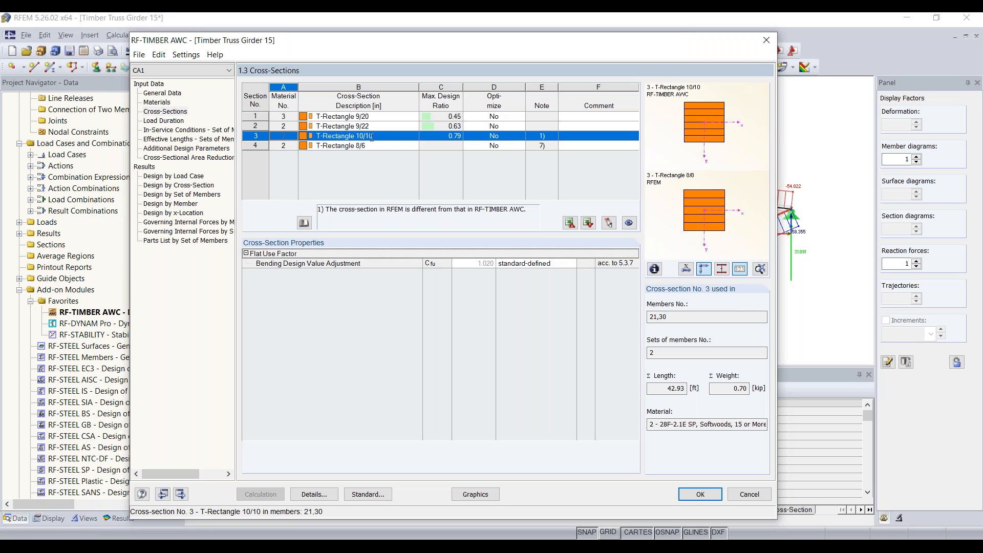
{"action": "left_click", "coordinate": [398, 145]}
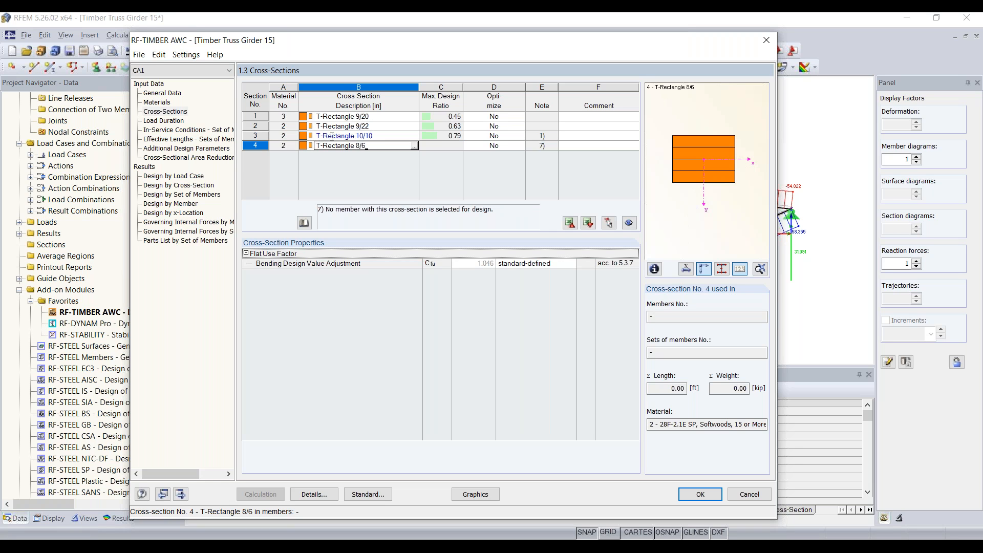
{"action": "left_click", "coordinate": [331, 136]}
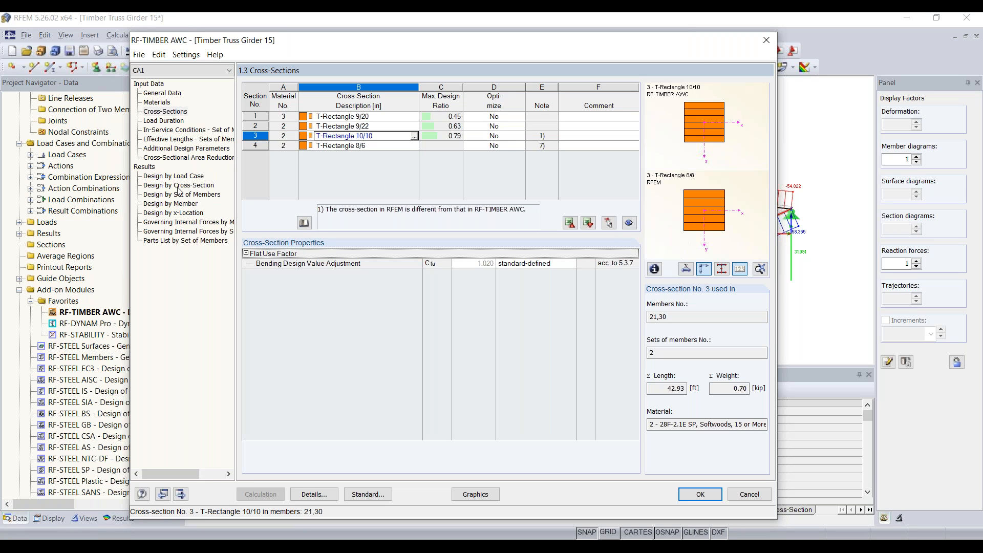
{"action": "left_click_drag", "start_coordinate": [371, 45], "coordinate": [373, 124]}
{"action": "left_click_drag", "start_coordinate": [371, 73], "coordinate": [376, 295]}
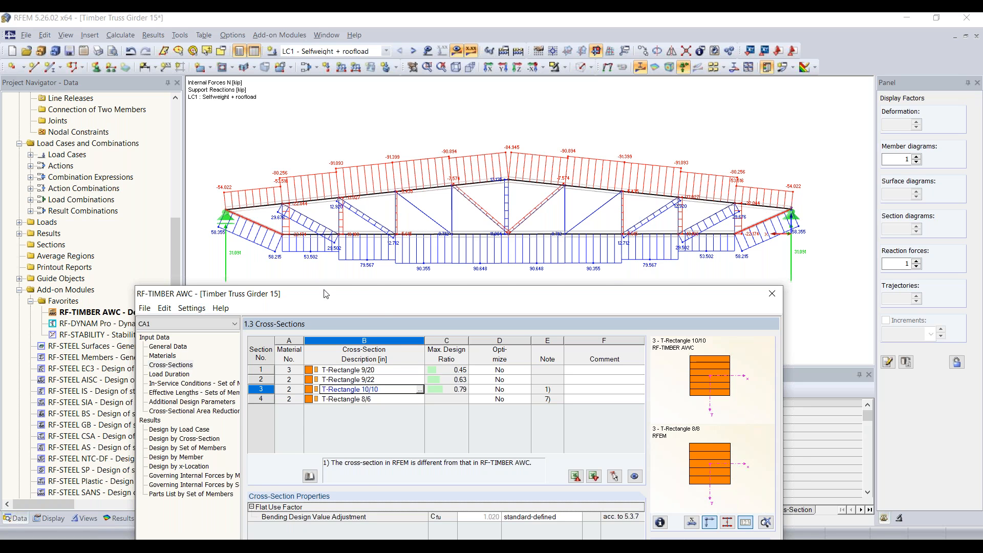
{"action": "left_click_drag", "start_coordinate": [325, 293], "coordinate": [294, 56]}
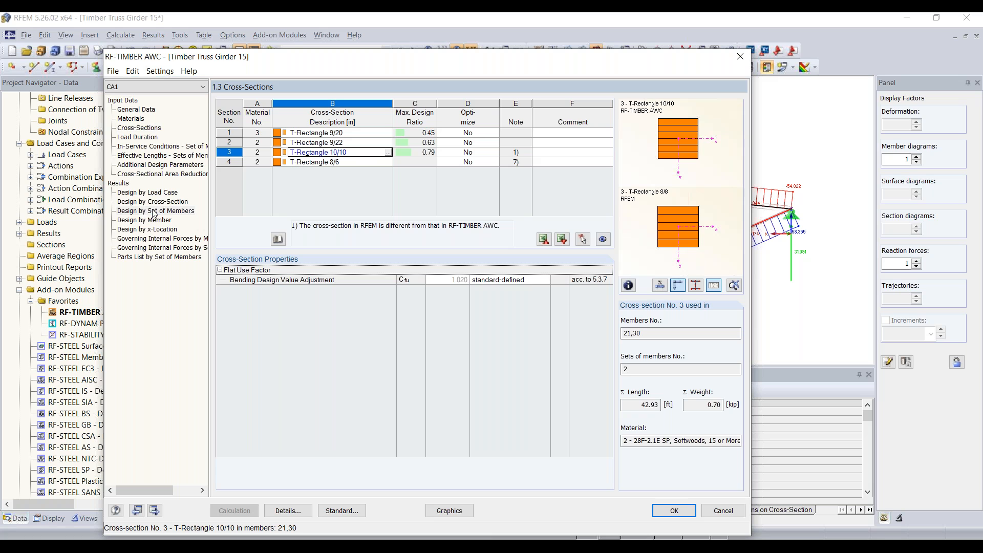
{"action": "left_click", "coordinate": [154, 210]}
{"action": "left_click", "coordinate": [153, 203]}
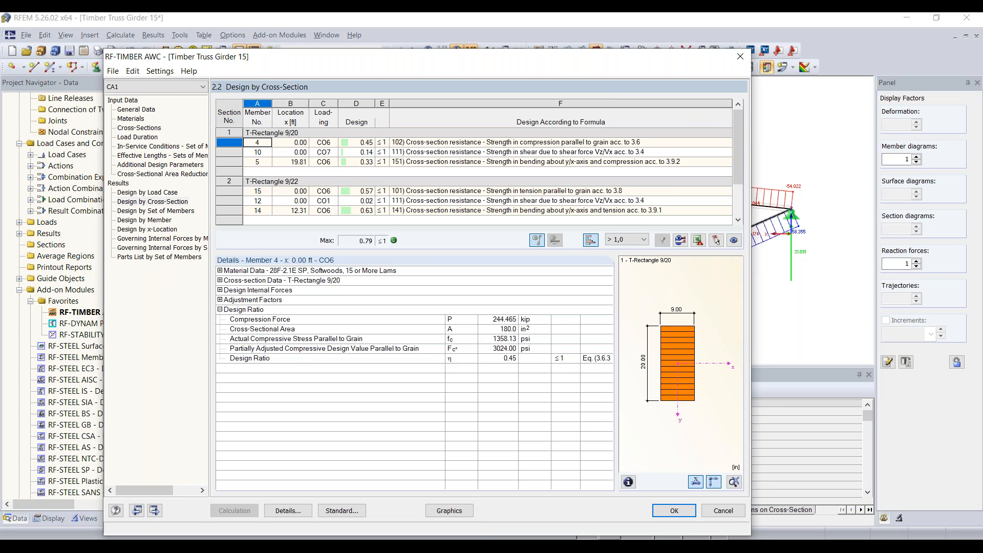
{"action": "left_click", "coordinate": [139, 128]}
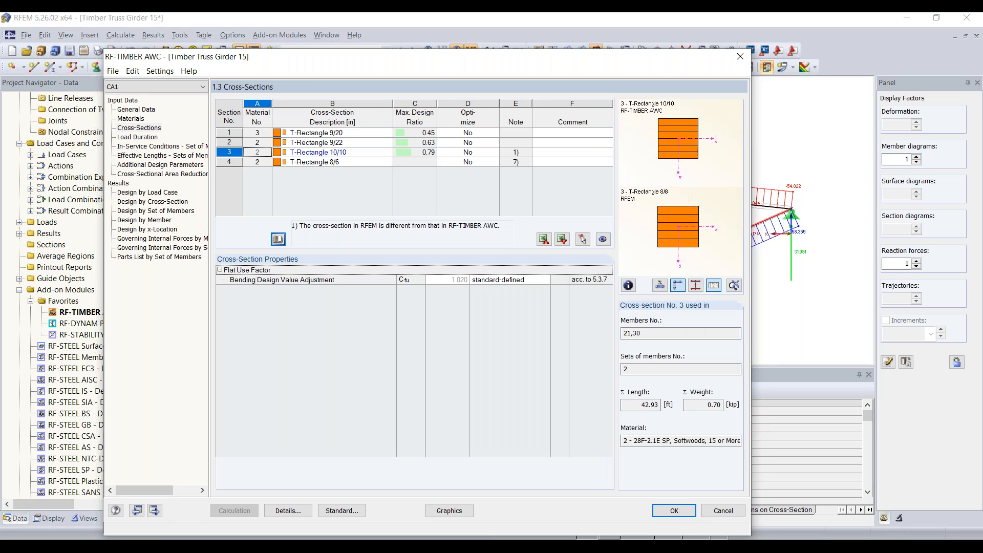
Export the optimized T-Rectangle 10/10 cross-section to RFEM and rerun the timber design calculation.
{"action": "right_click", "coordinate": [339, 152]}
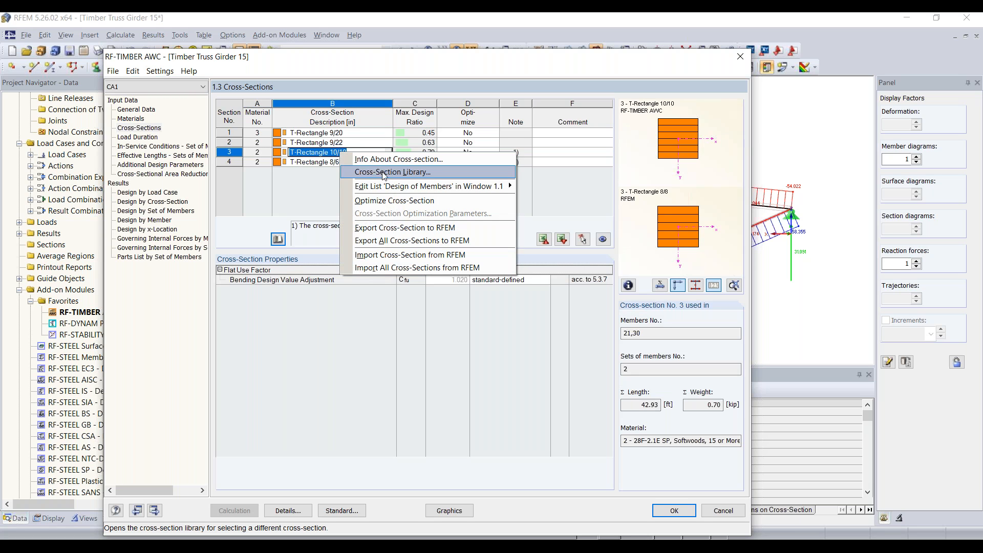
{"action": "left_click", "coordinate": [414, 241]}
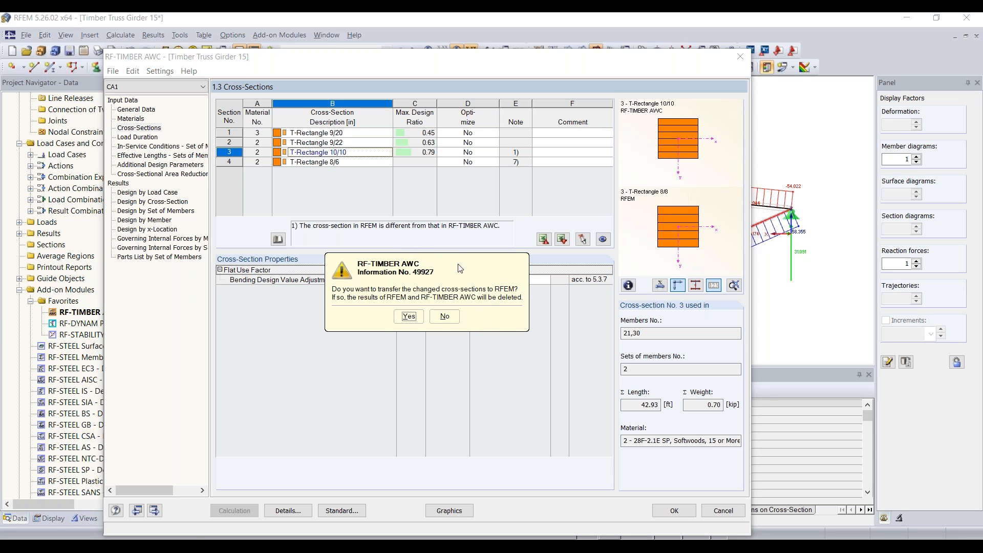
{"action": "left_click", "coordinate": [409, 317]}
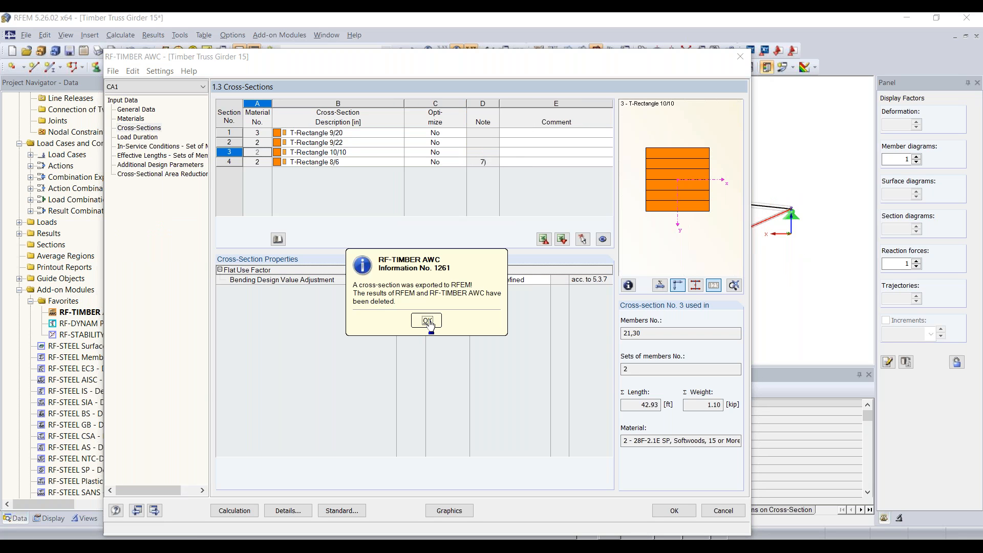
{"action": "left_click", "coordinate": [427, 321]}
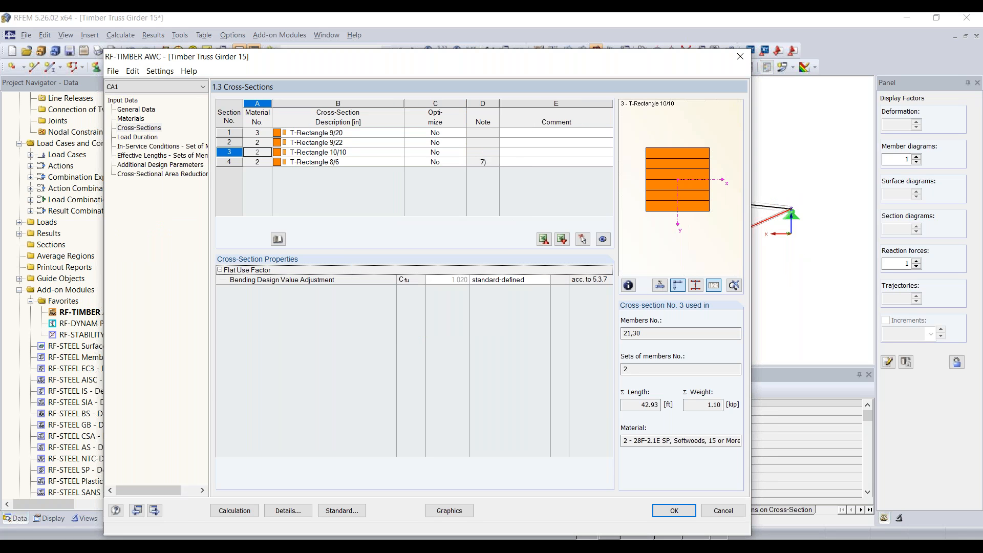
{"action": "left_click", "coordinate": [247, 510]}
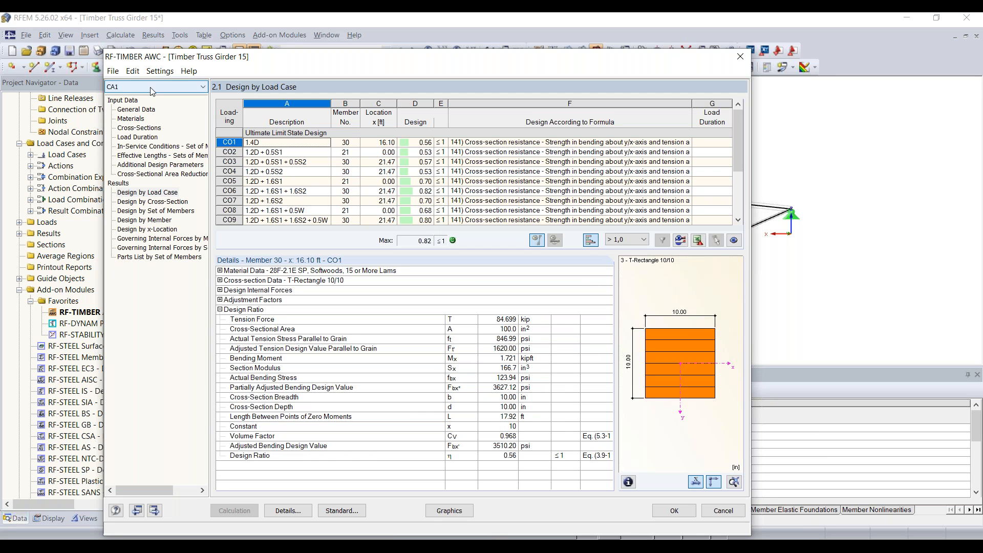
Rename the first design case to 'Upper + lower chords'.
{"action": "left_click", "coordinate": [113, 72]}
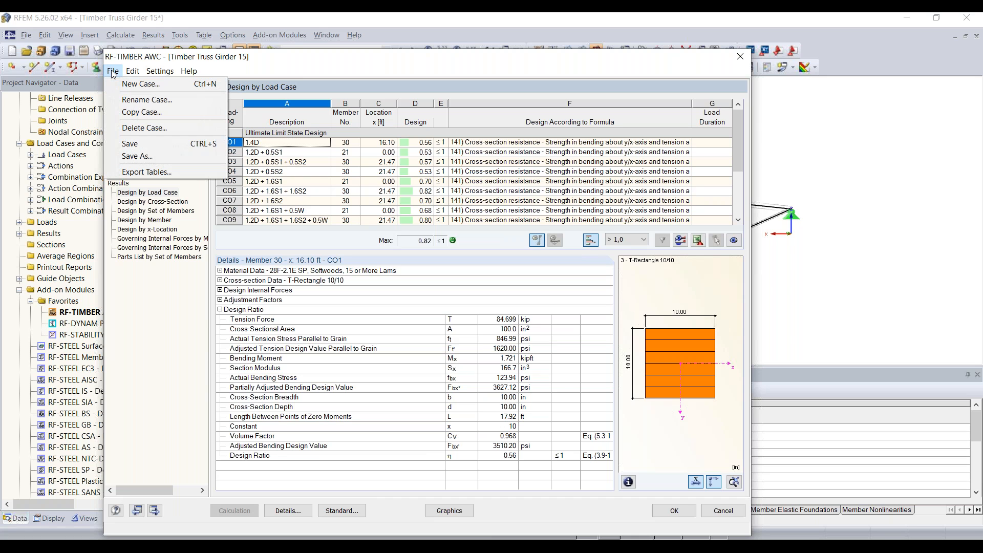
{"action": "left_click", "coordinate": [146, 99]}
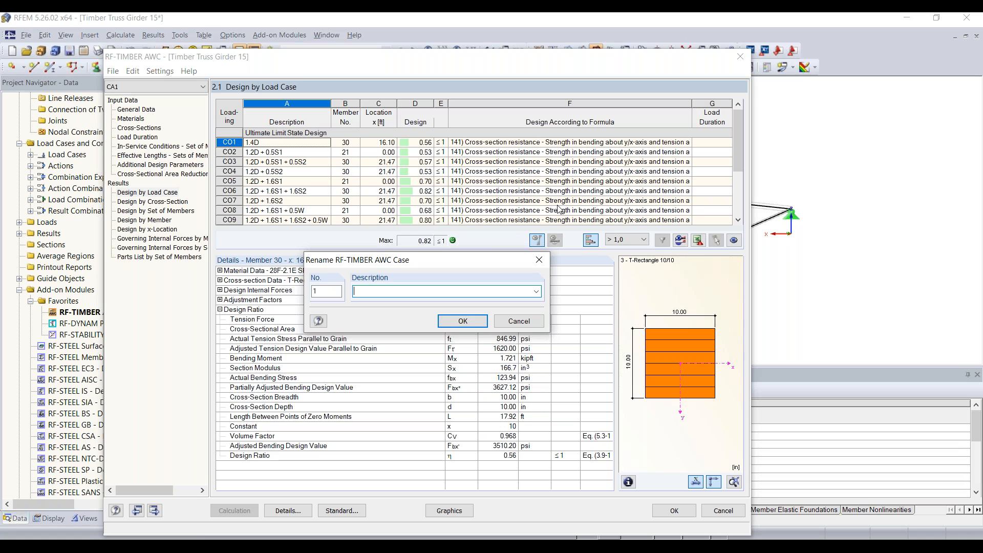
{"action": "type", "text": "Upper + lower chords"}
{"action": "key", "text": "Return"}
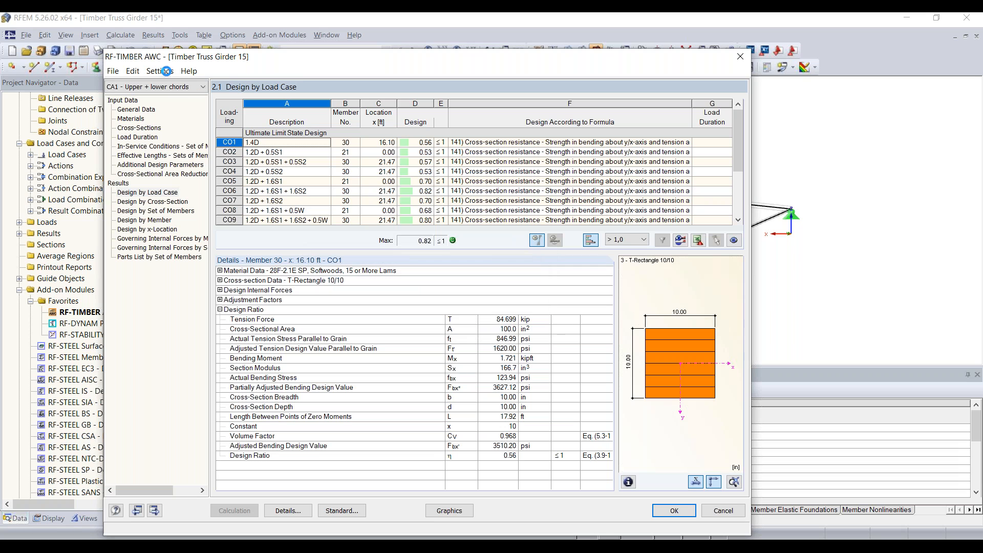
Create design case 2 described 'Diagonals', saving the changes to case 1.
{"action": "left_click", "coordinate": [111, 74]}
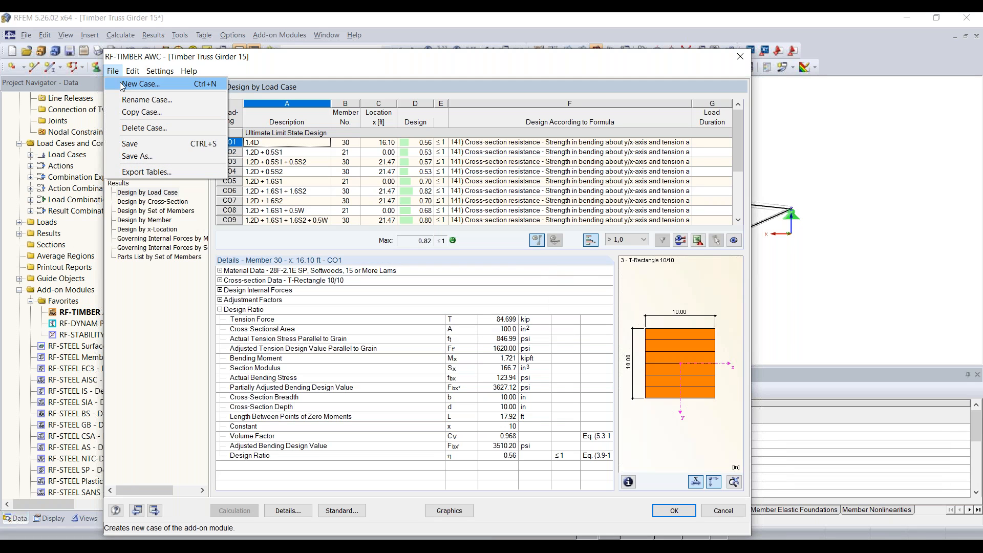
{"action": "left_click", "coordinate": [140, 84]}
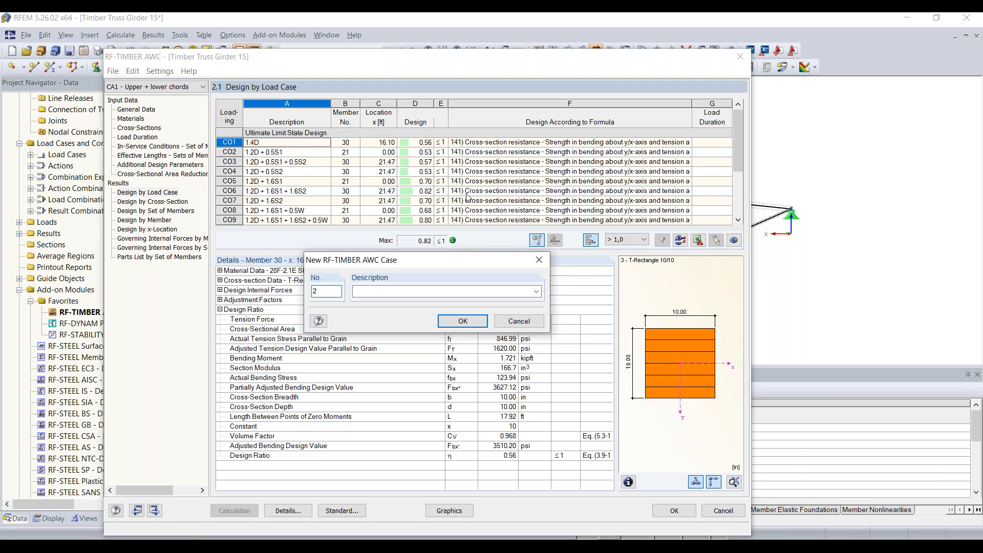
{"action": "left_click", "coordinate": [426, 288]}
{"action": "type", "text": "Diag"}
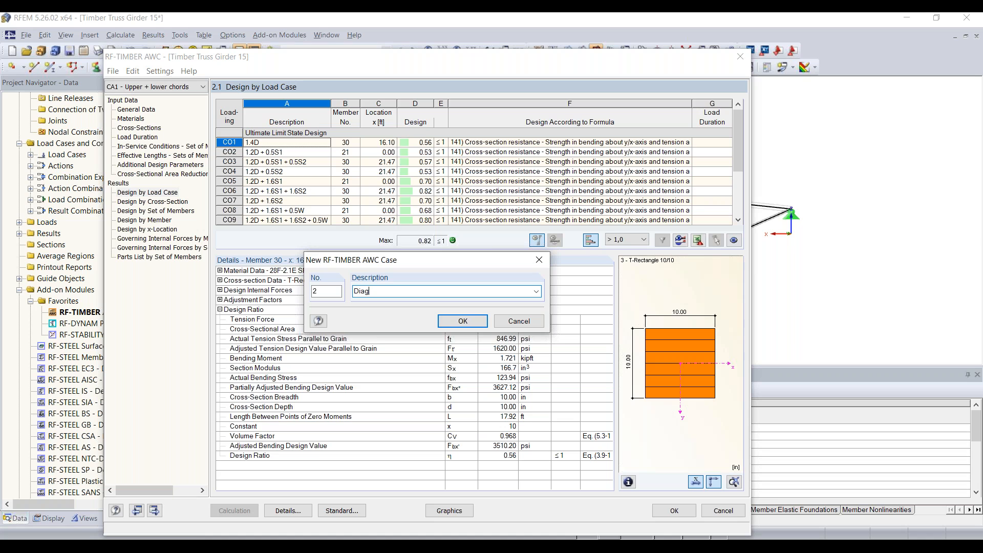
{"action": "type", "text": "onals"}
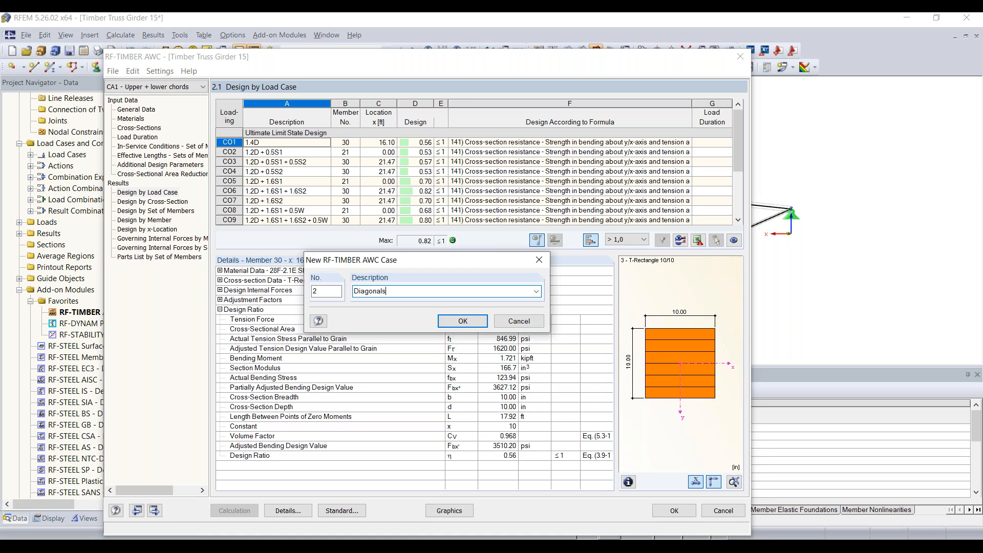
{"action": "left_click", "coordinate": [463, 321]}
{"action": "left_click", "coordinate": [391, 313]}
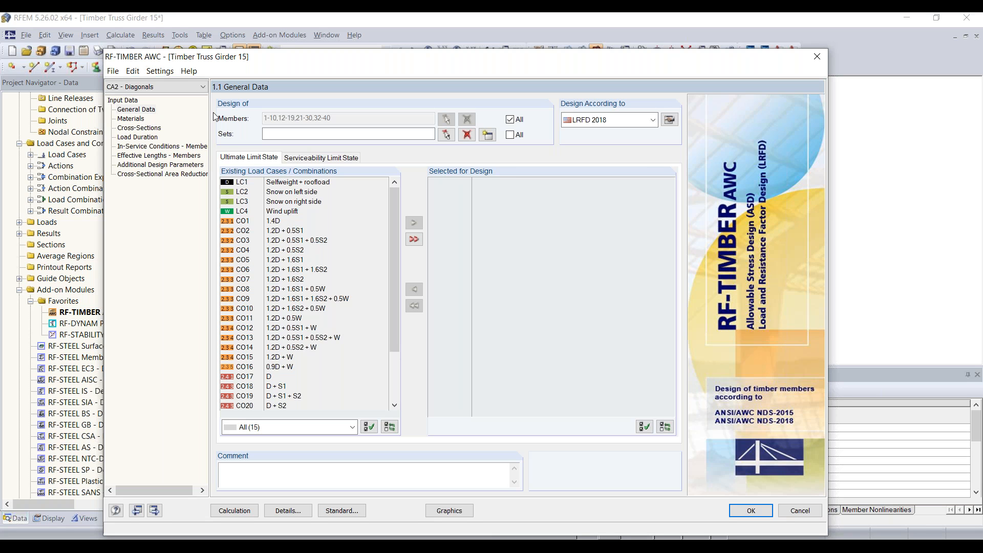
Uncheck All members, clear the member list, and pick members in the model using Select Special.
{"action": "left_click", "coordinate": [510, 121]}
{"action": "left_click", "coordinate": [466, 118]}
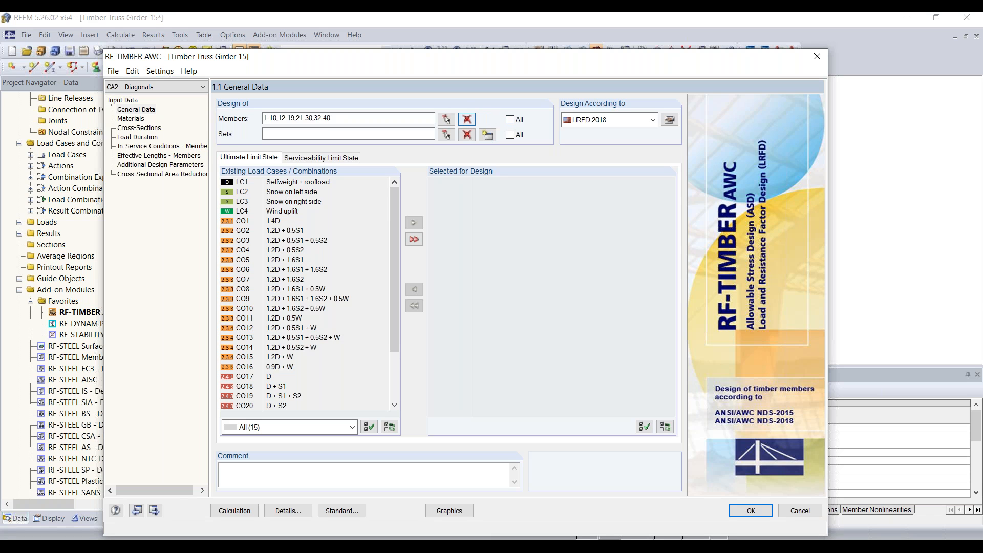
{"action": "left_click", "coordinate": [446, 120]}
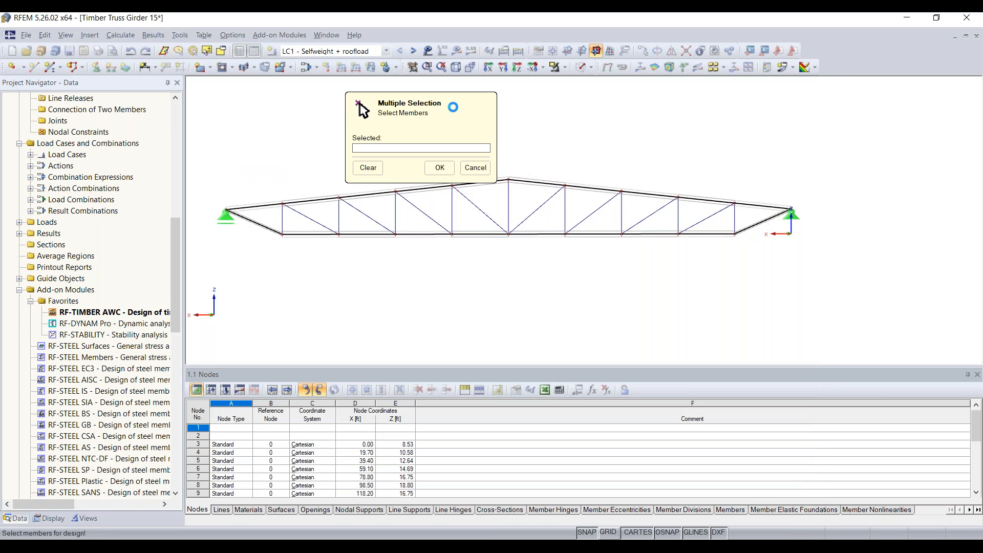
{"action": "left_click_drag", "start_coordinate": [453, 107], "coordinate": [158, 115]}
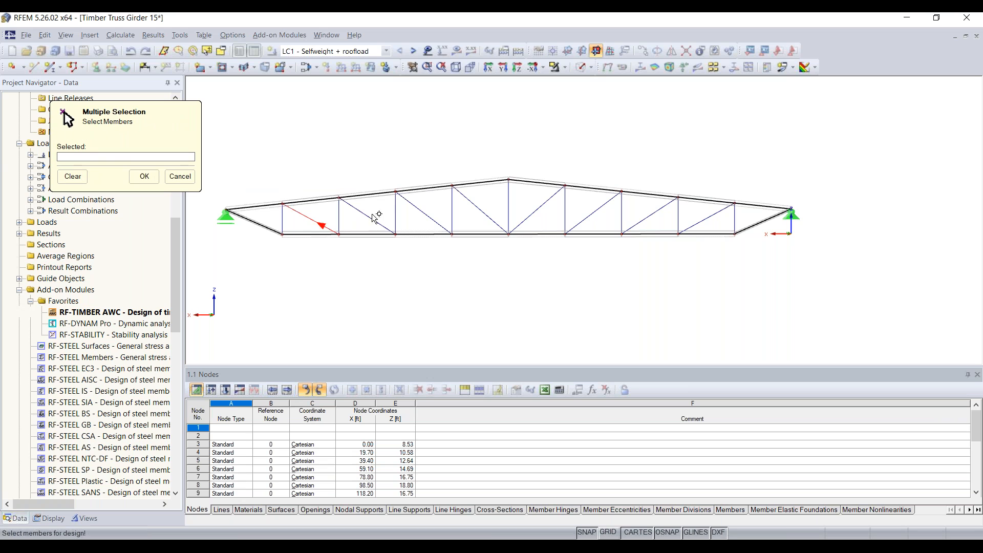
{"action": "left_click", "coordinate": [221, 53]}
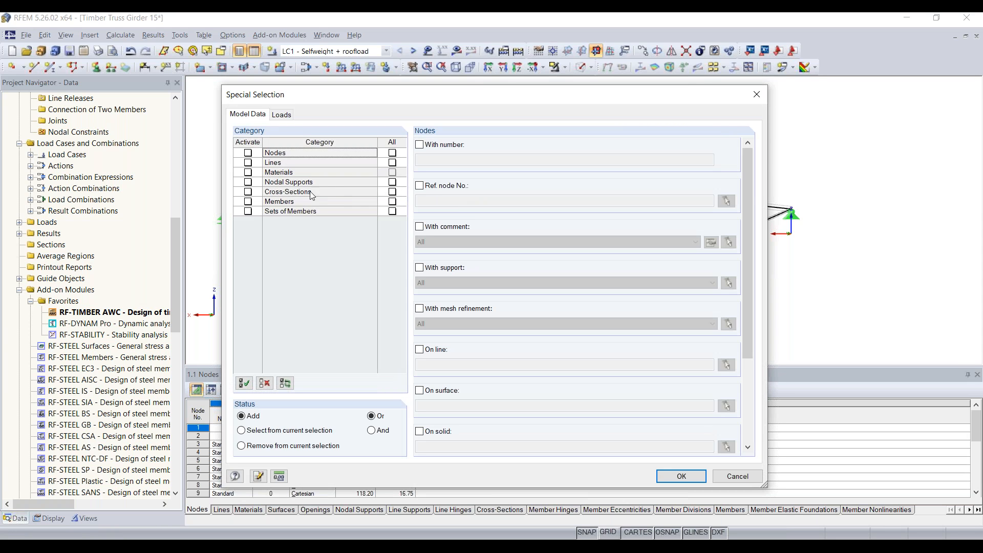
Select all members with cross-section 3: T-Rectangle 10/10 (members 21-30) through Special Selection.
{"action": "left_click", "coordinate": [248, 205]}
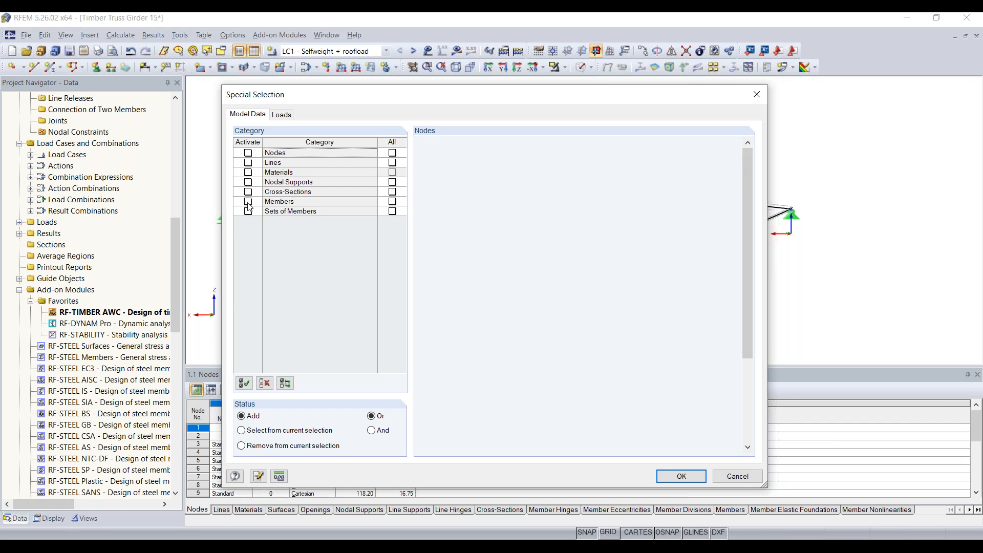
{"action": "left_click", "coordinate": [249, 202]}
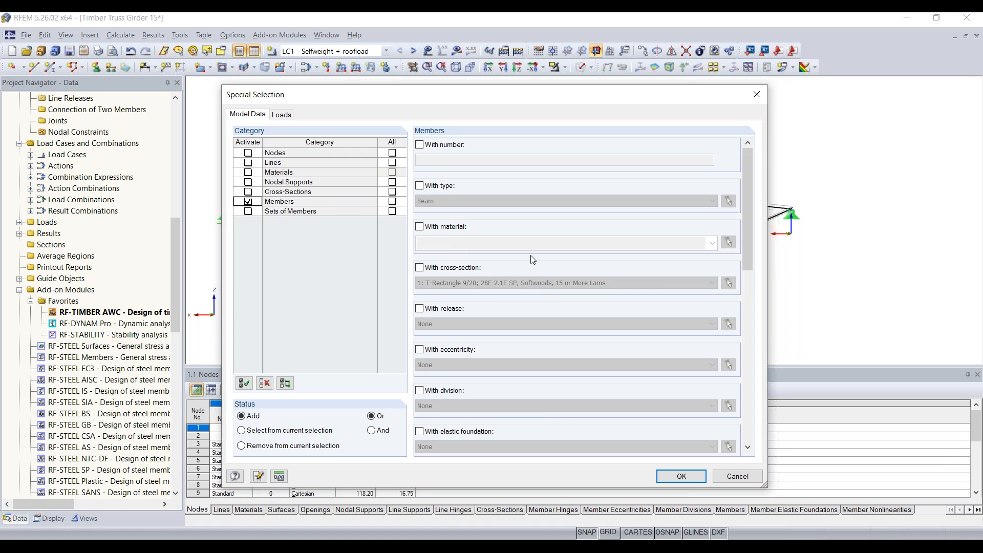
{"action": "scroll", "coordinate": [518, 297], "scroll_direction": "down", "scroll_amount": 1}
{"action": "scroll", "coordinate": [515, 294], "scroll_direction": "down", "scroll_amount": 4}
{"action": "scroll", "coordinate": [515, 293], "scroll_direction": "up", "scroll_amount": 5}
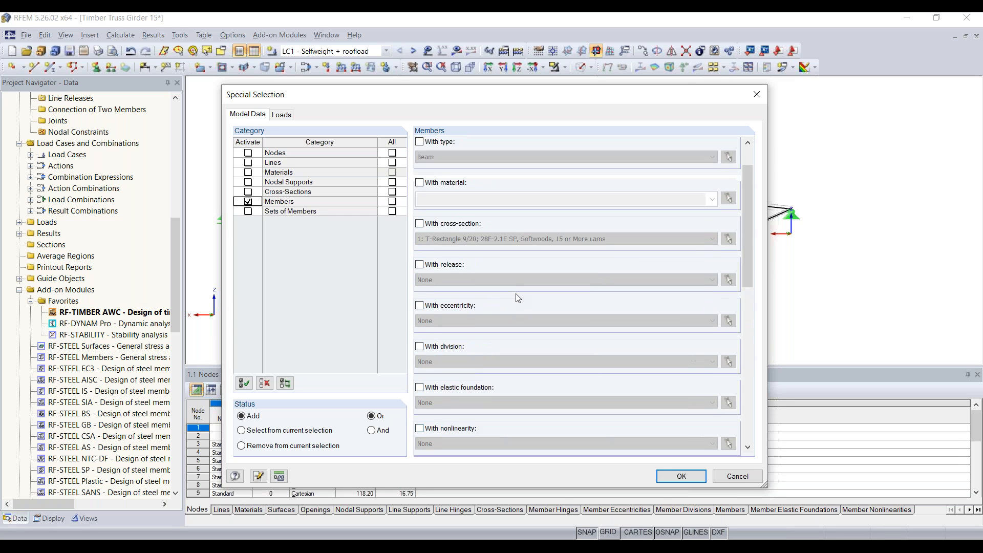
{"action": "left_click", "coordinate": [419, 267]}
{"action": "left_click", "coordinate": [482, 285]}
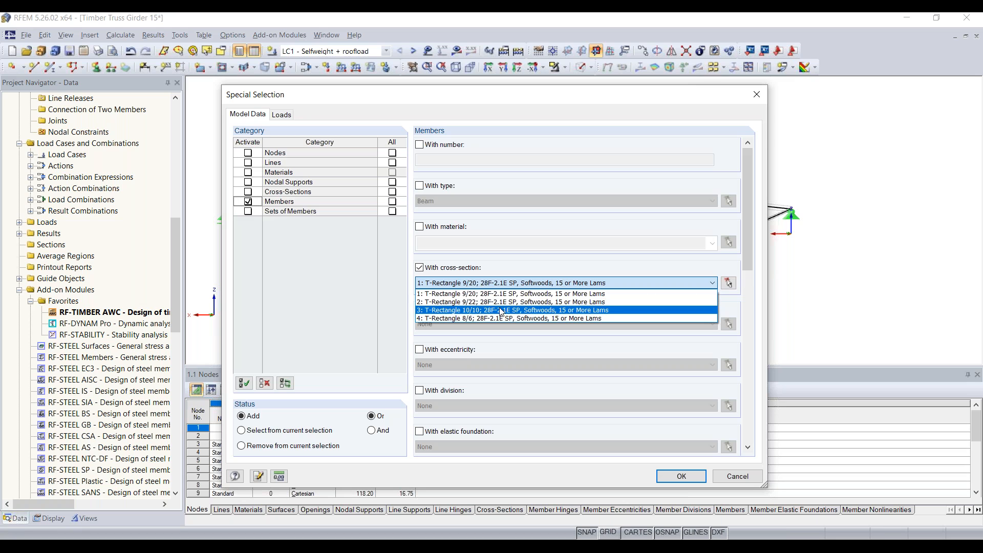
{"action": "left_click", "coordinate": [502, 310]}
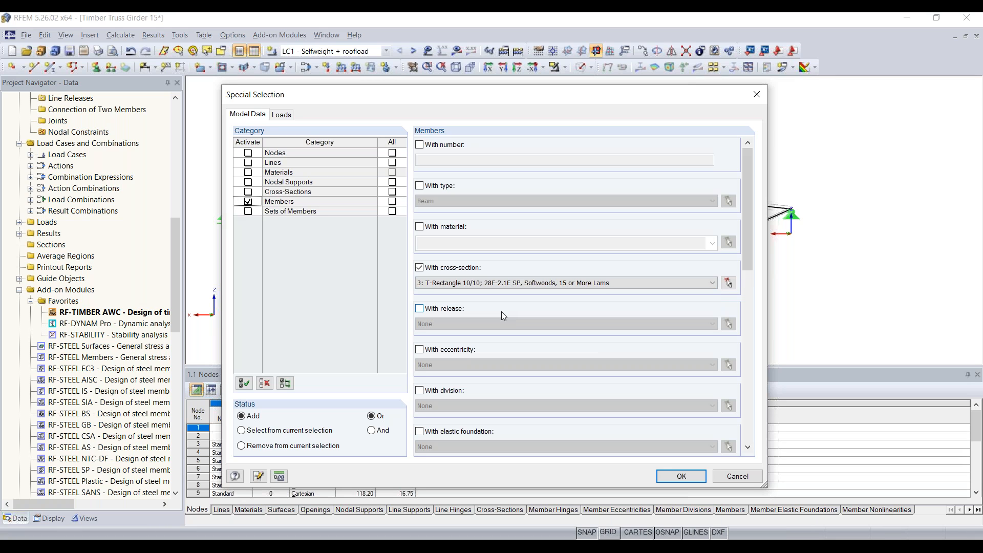
{"action": "left_click", "coordinate": [513, 288]}
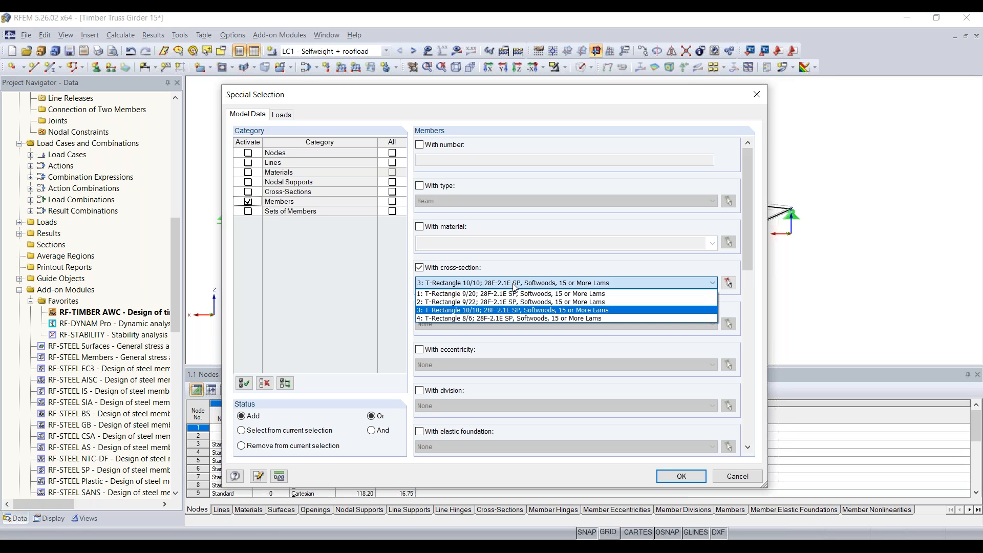
{"action": "left_click", "coordinate": [514, 288]}
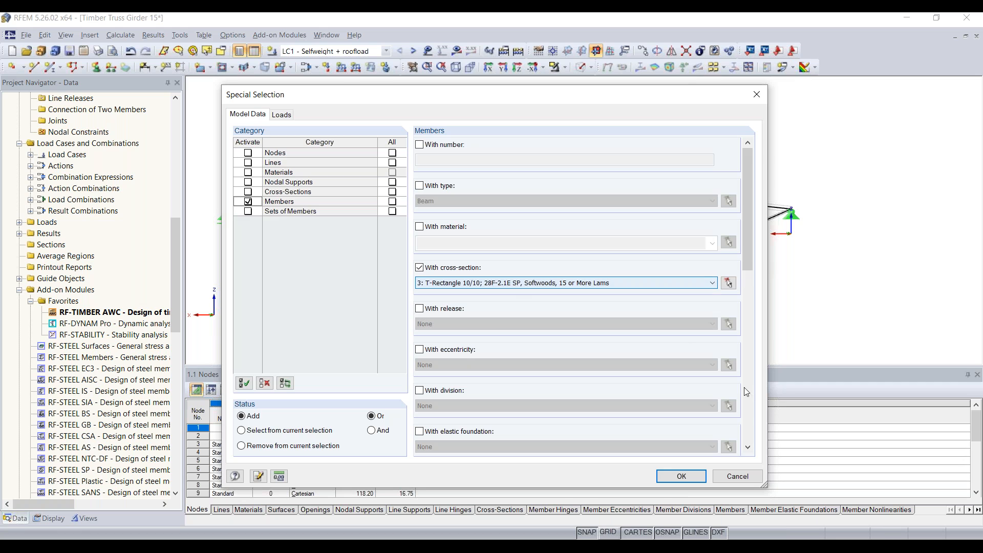
{"action": "left_click", "coordinate": [695, 477]}
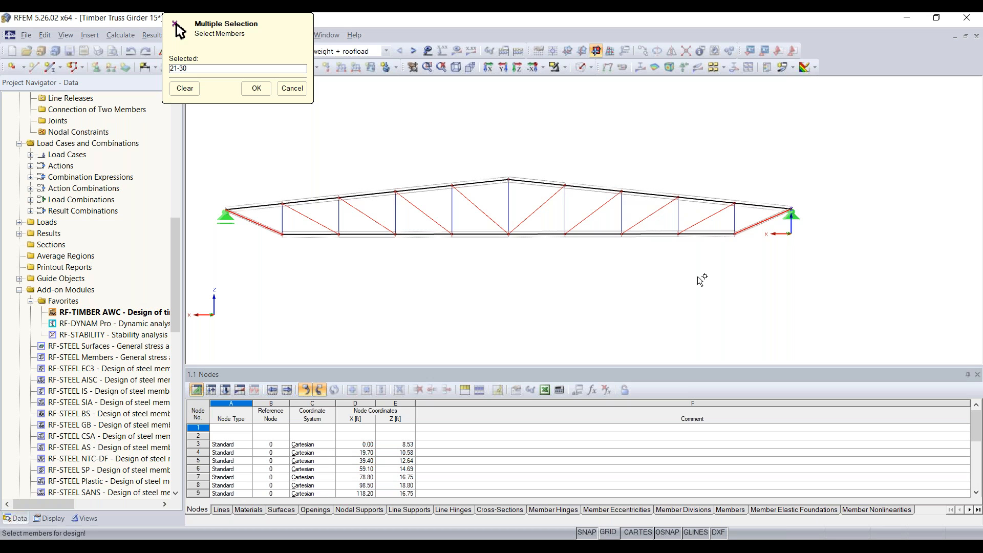
Accept members 21-30 and add load combinations CO1 to CO16 to the design.
{"action": "left_click", "coordinate": [257, 89]}
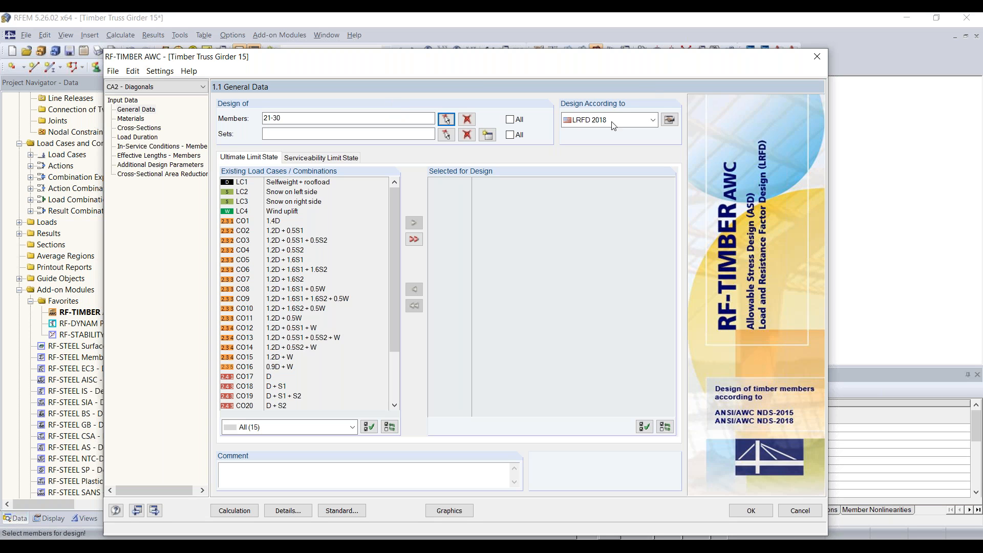
{"action": "left_click", "coordinate": [285, 222]}
{"action": "left_click", "coordinate": [288, 368], "text": "shift"}
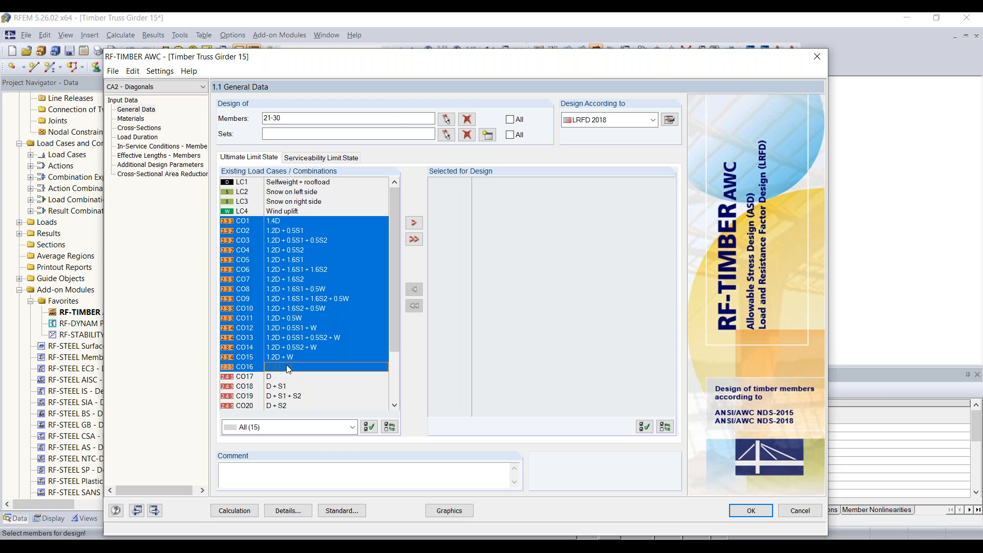
{"action": "left_click", "coordinate": [414, 222]}
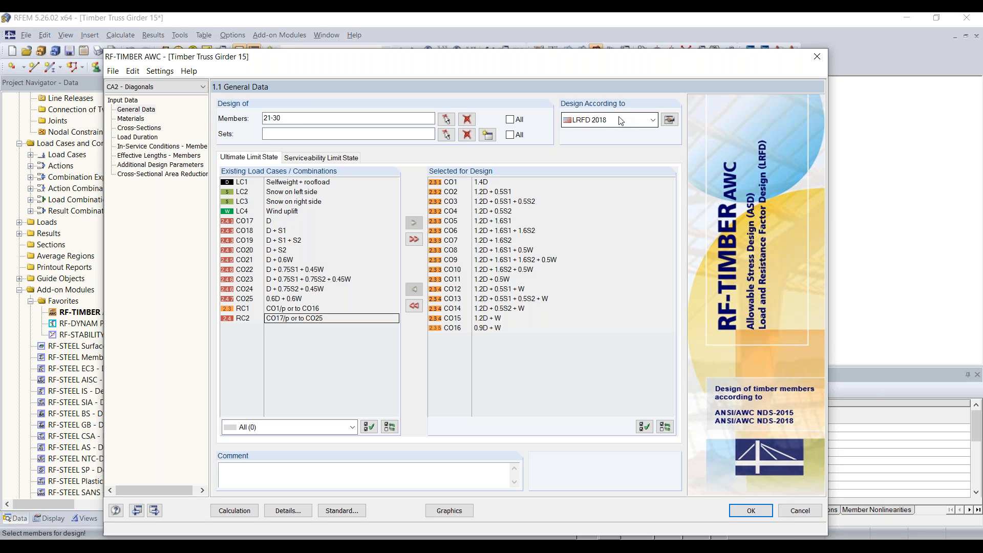
Review the Materials, Cross-Sections and Load Duration input tables.
{"action": "left_click", "coordinate": [135, 120]}
{"action": "left_click", "coordinate": [123, 128]}
{"action": "left_click", "coordinate": [138, 137]}
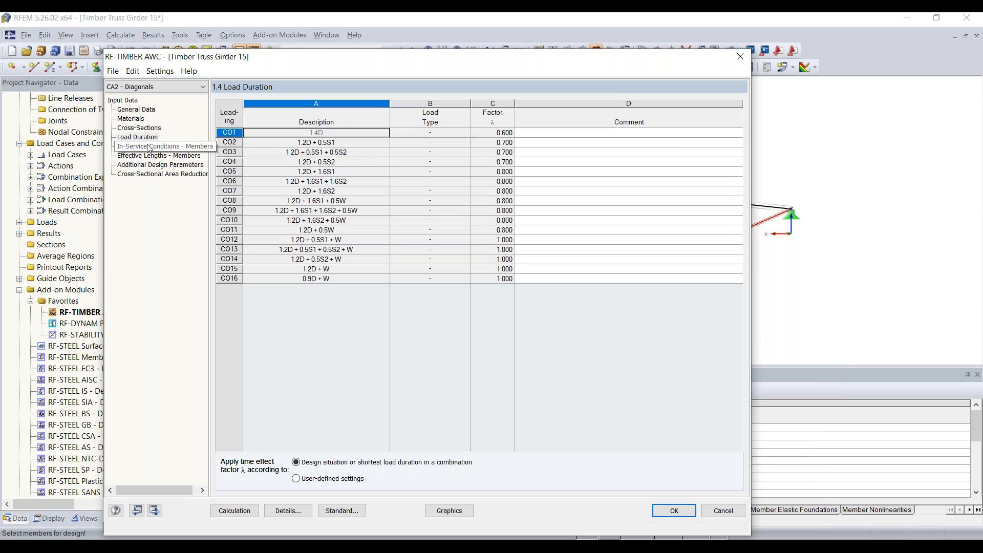
Check in-service conditions, effective lengths and additional parameters, then calculate the Diagonals case.
{"action": "left_click", "coordinate": [149, 147]}
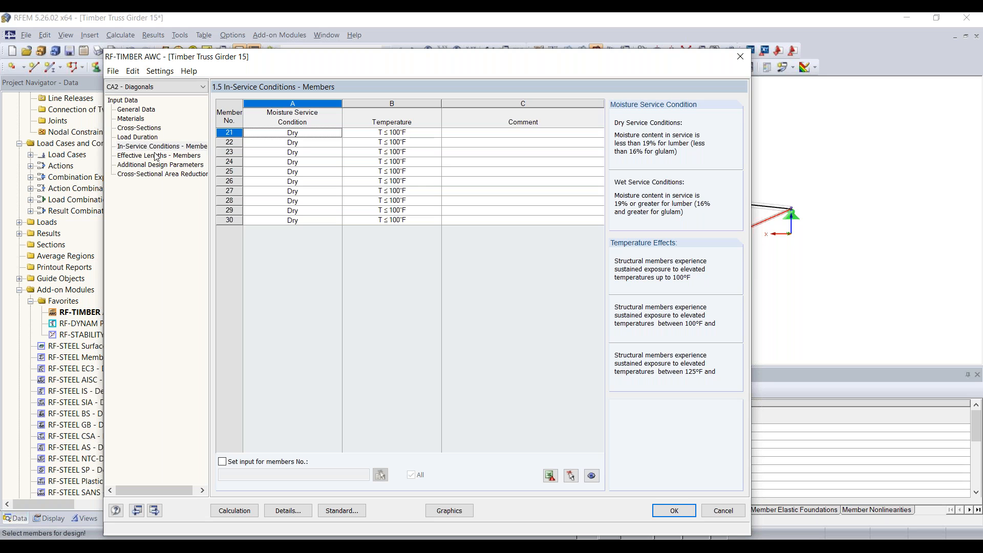
{"action": "left_click", "coordinate": [156, 156]}
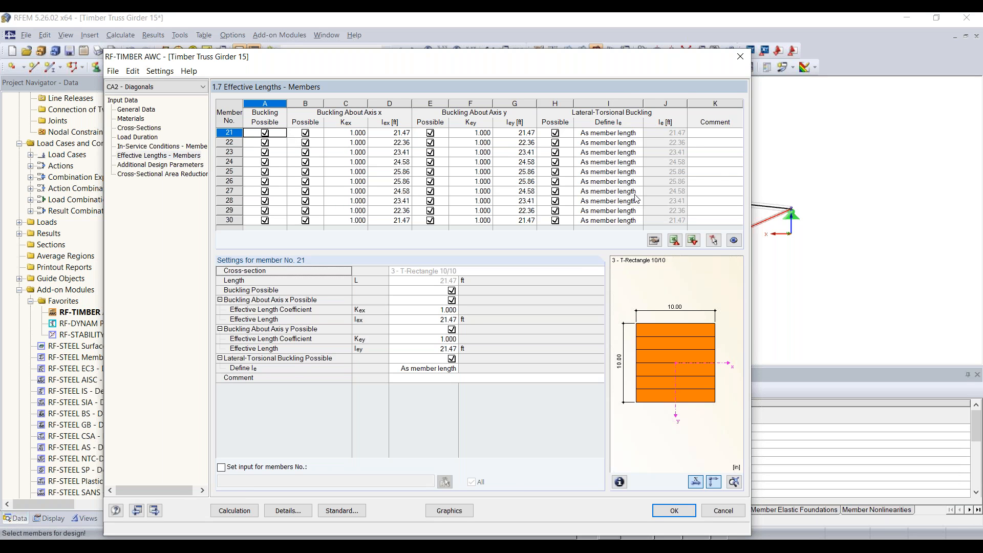
{"action": "left_click", "coordinate": [160, 166]}
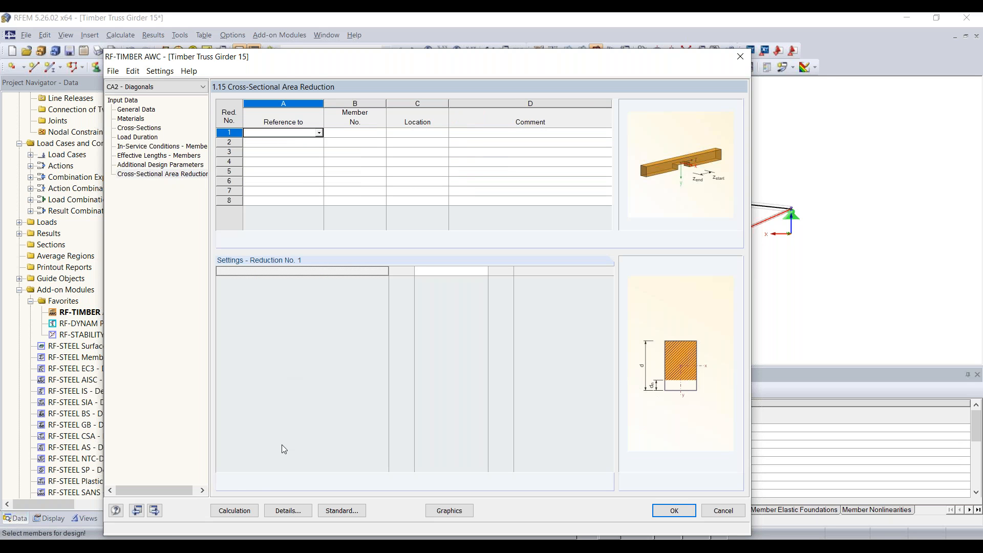
{"action": "left_click", "coordinate": [232, 510]}
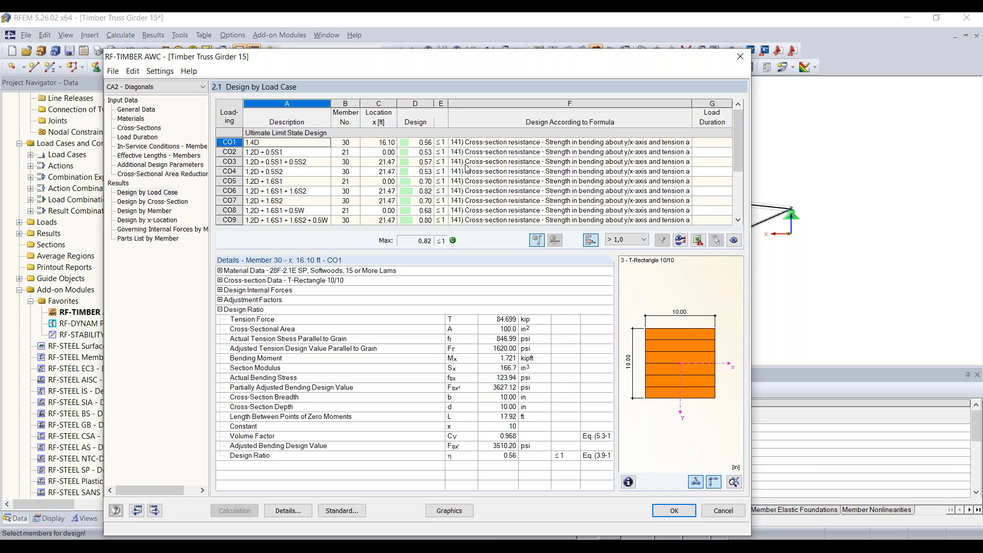
Filter the results to the maximum ratio, governing CO6, and select member 30's row.
{"action": "scroll", "coordinate": [467, 168], "scroll_direction": "down", "scroll_amount": 2}
{"action": "scroll", "coordinate": [467, 174], "scroll_direction": "up", "scroll_amount": 2}
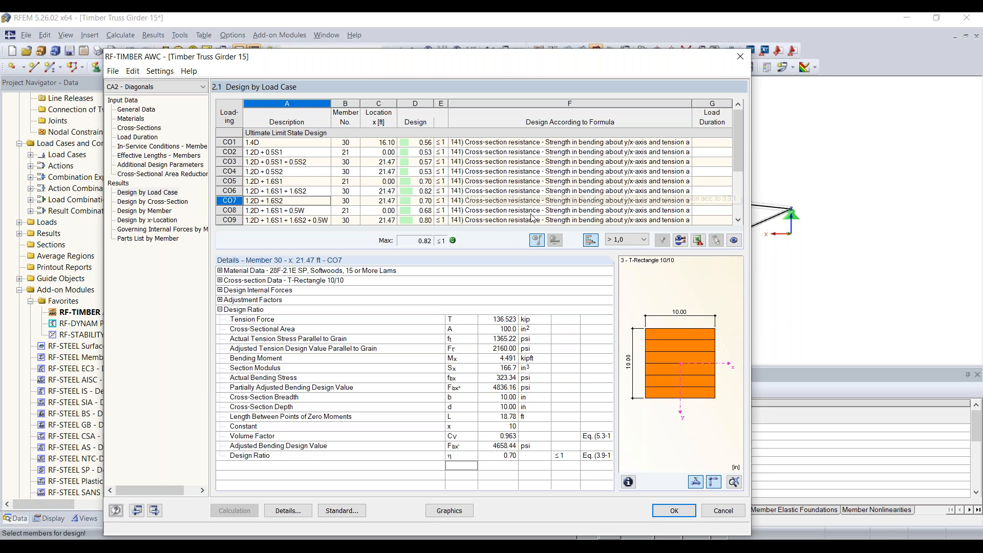
{"action": "left_click", "coordinate": [636, 244]}
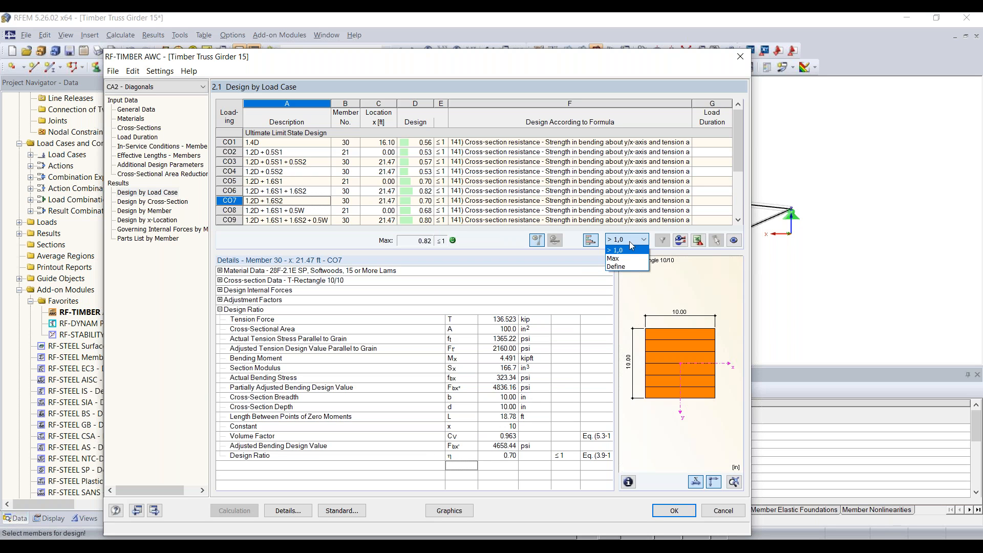
{"action": "left_click", "coordinate": [613, 258]}
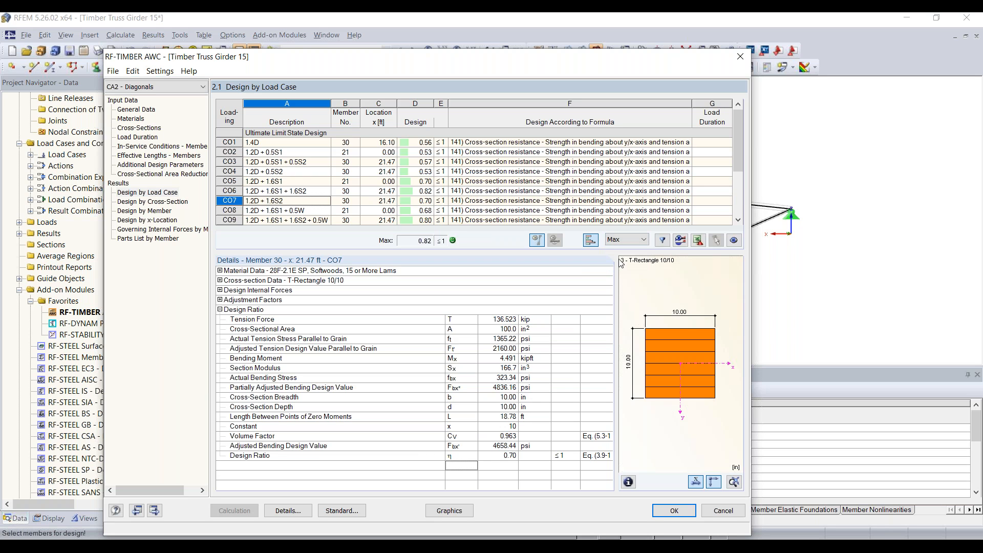
{"action": "left_click", "coordinate": [662, 240]}
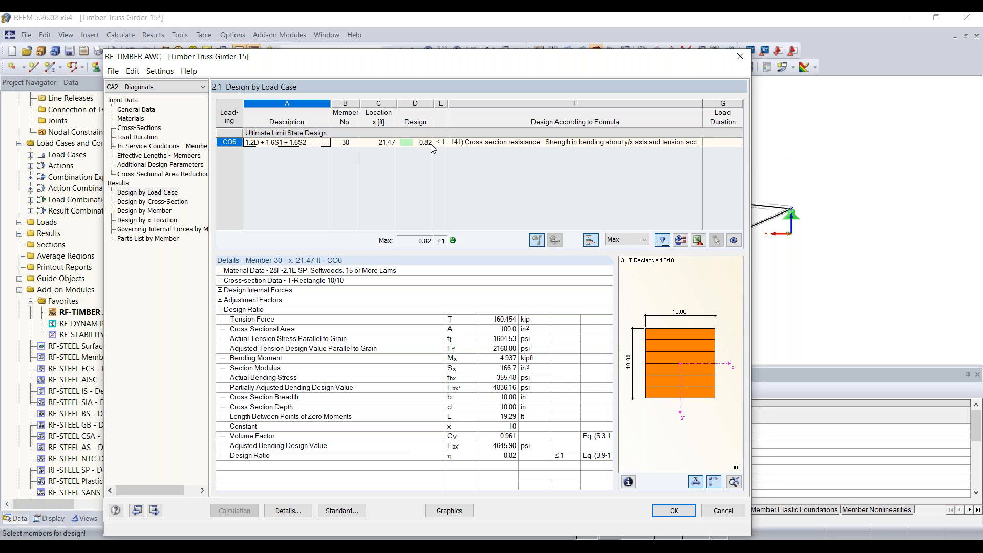
{"action": "left_click", "coordinate": [225, 143]}
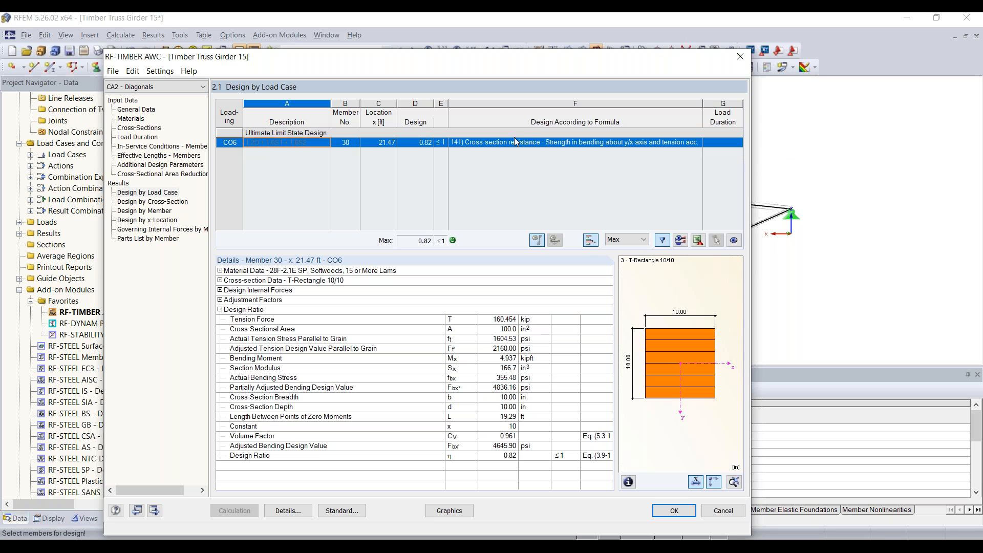
{"action": "left_click", "coordinate": [346, 143]}
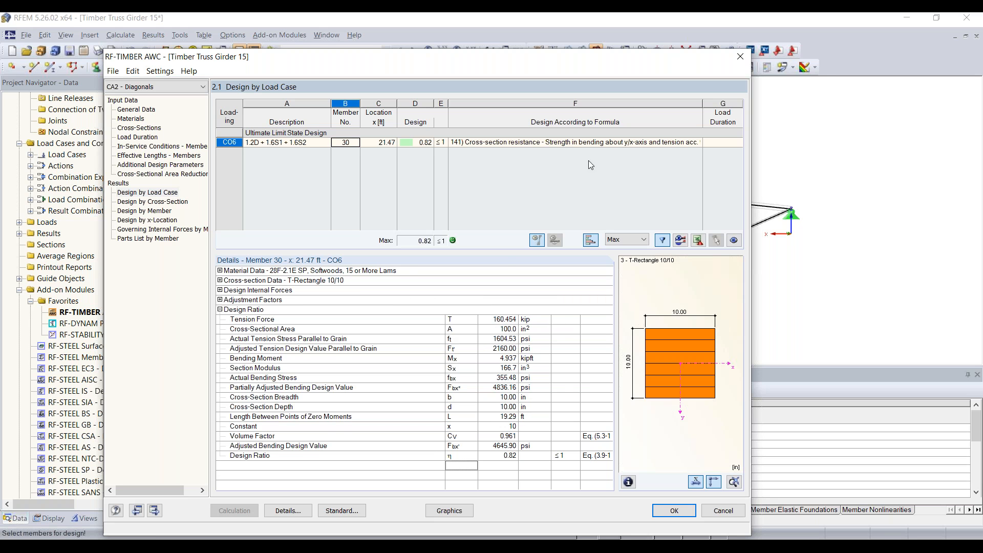
Show 2.2 Design by Cross-Section and plot the design ratios graphically on the truss.
{"action": "left_click_drag", "start_coordinate": [520, 59], "coordinate": [531, 188]}
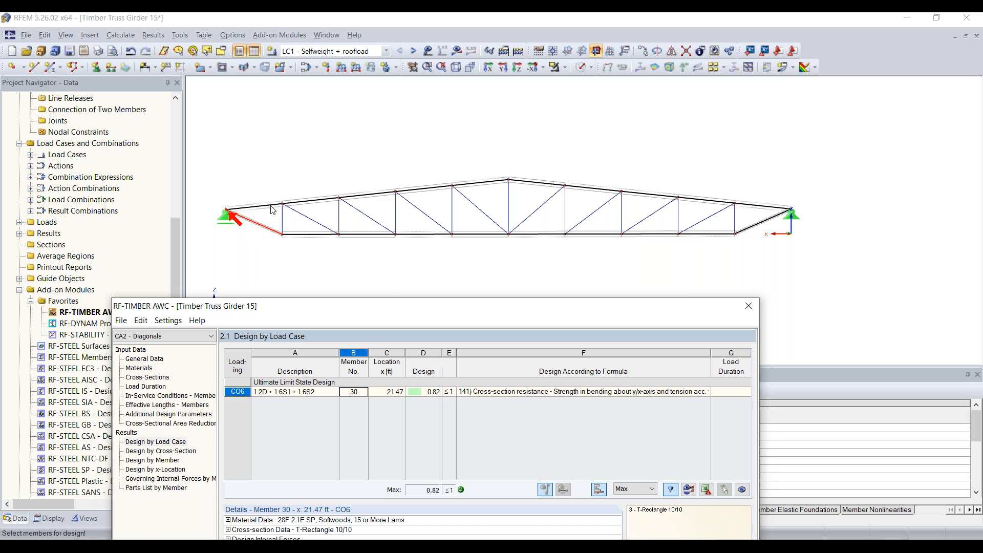
{"action": "left_click_drag", "start_coordinate": [387, 314], "coordinate": [399, 79]}
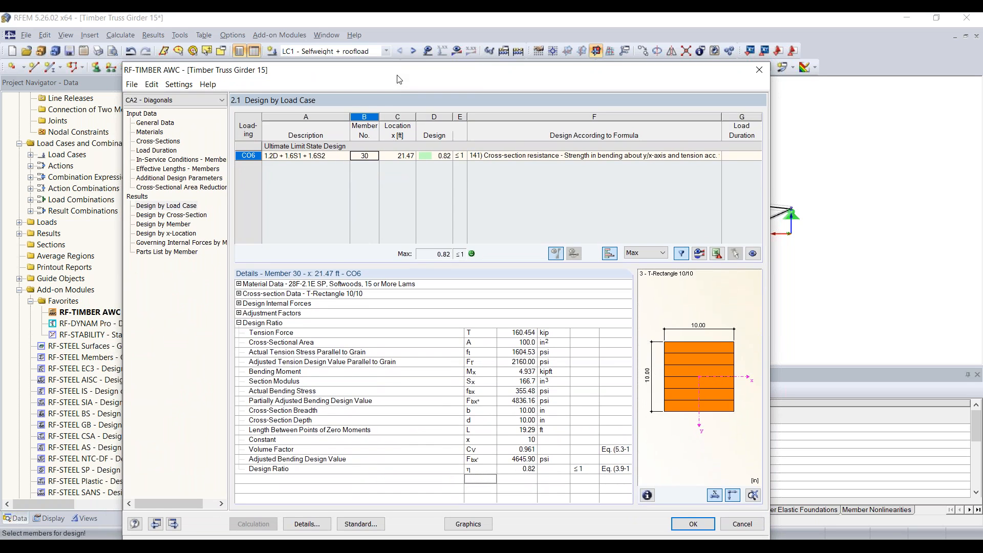
{"action": "left_click", "coordinate": [188, 216]}
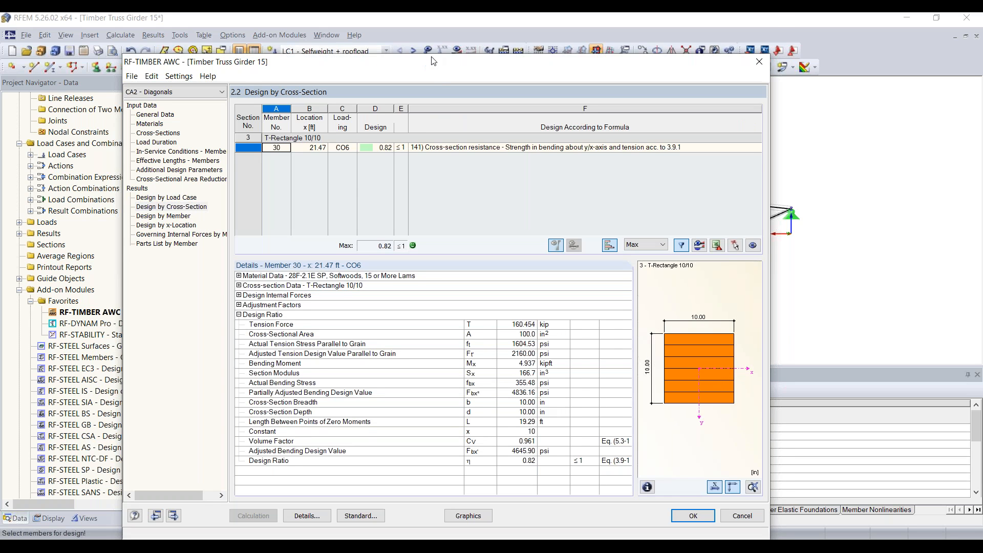
{"action": "left_click_drag", "start_coordinate": [427, 69], "coordinate": [433, 31]}
{"action": "left_click", "coordinate": [476, 486]}
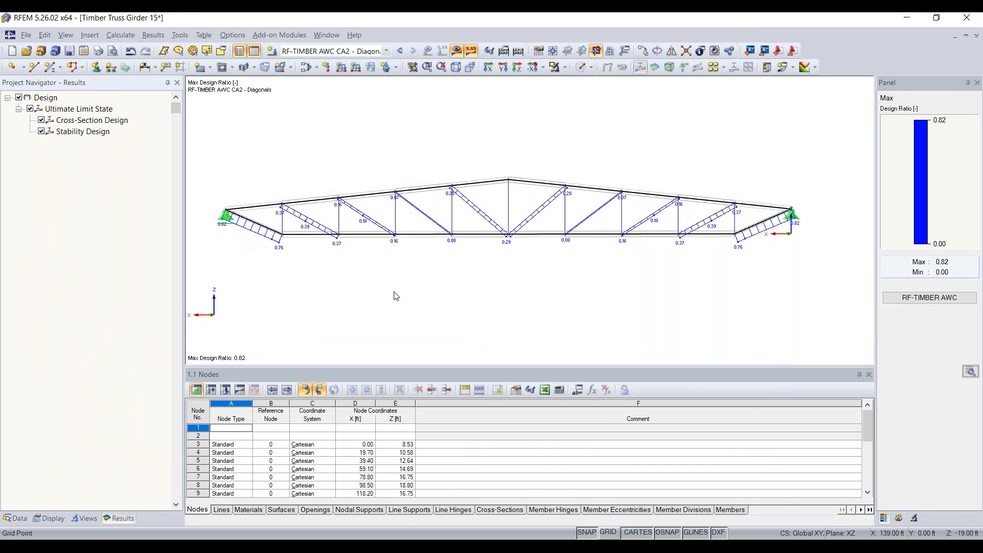
Zoom and pan over the plotted diagonal ratios, then reopen RF-TIMBER AWC.
{"action": "middle_click_drag", "start_coordinate": [393, 295], "coordinate": [420, 298]}
{"action": "scroll", "coordinate": [360, 244], "scroll_direction": "up", "scroll_amount": 1}
{"action": "middle_click_drag", "start_coordinate": [355, 247], "coordinate": [308, 248]}
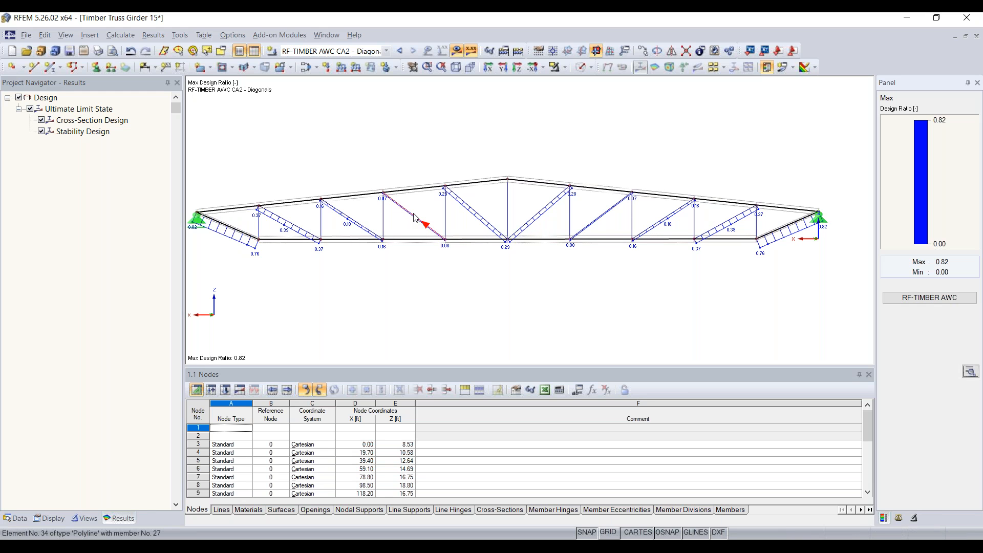
{"action": "scroll", "coordinate": [407, 219], "scroll_direction": "up", "scroll_amount": 2}
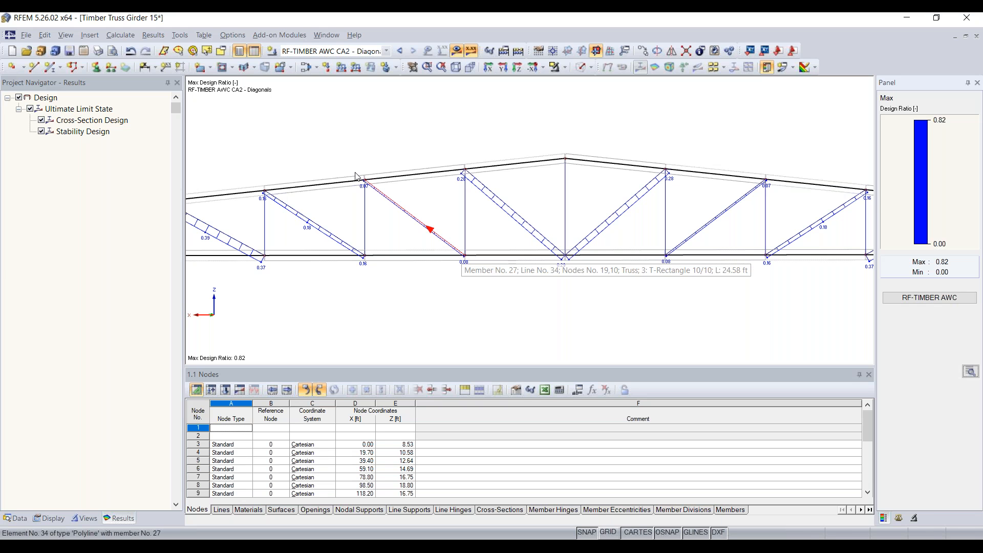
{"action": "scroll", "coordinate": [520, 299], "scroll_direction": "down", "scroll_amount": 1}
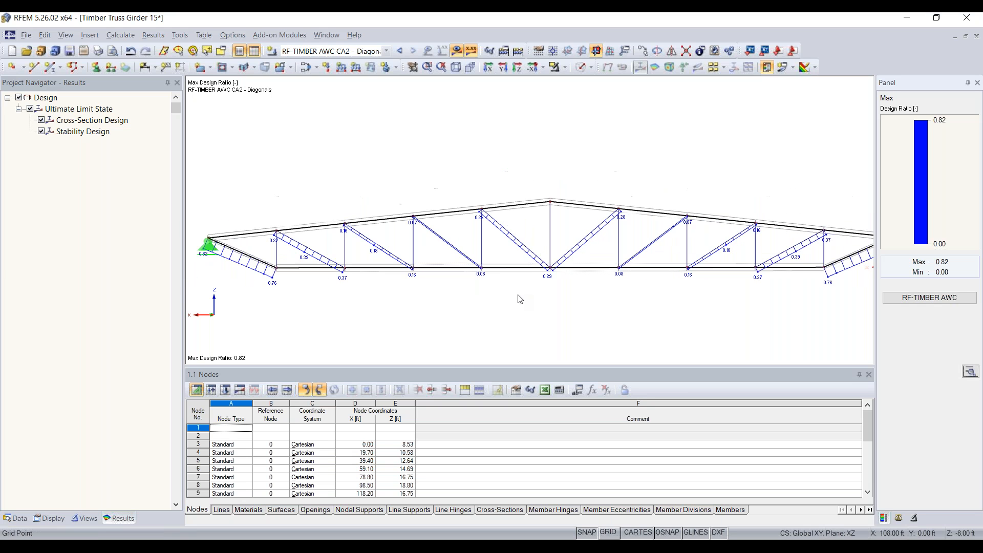
{"action": "middle_click_drag", "start_coordinate": [642, 308], "coordinate": [560, 281]}
{"action": "scroll", "coordinate": [566, 281], "scroll_direction": "down", "scroll_amount": 1}
{"action": "left_click", "coordinate": [929, 297]}
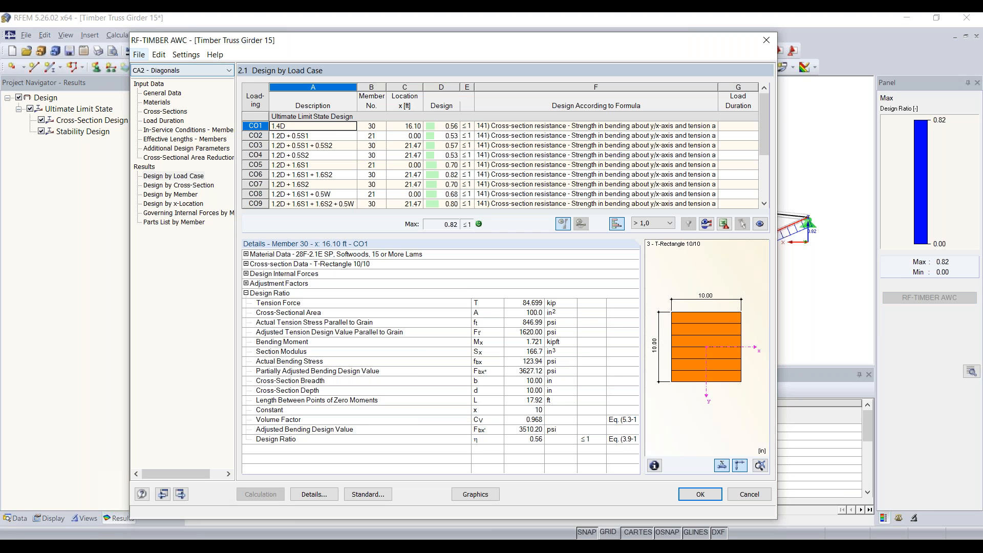
Create a new design case named CA3 - Verticals.
{"action": "left_click", "coordinate": [138, 54]}
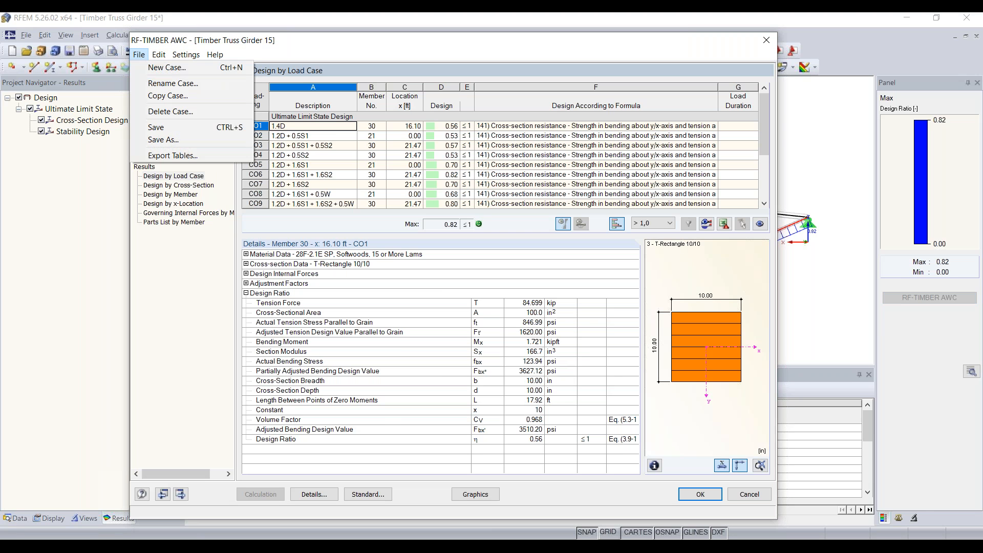
{"action": "left_click", "coordinate": [166, 68]}
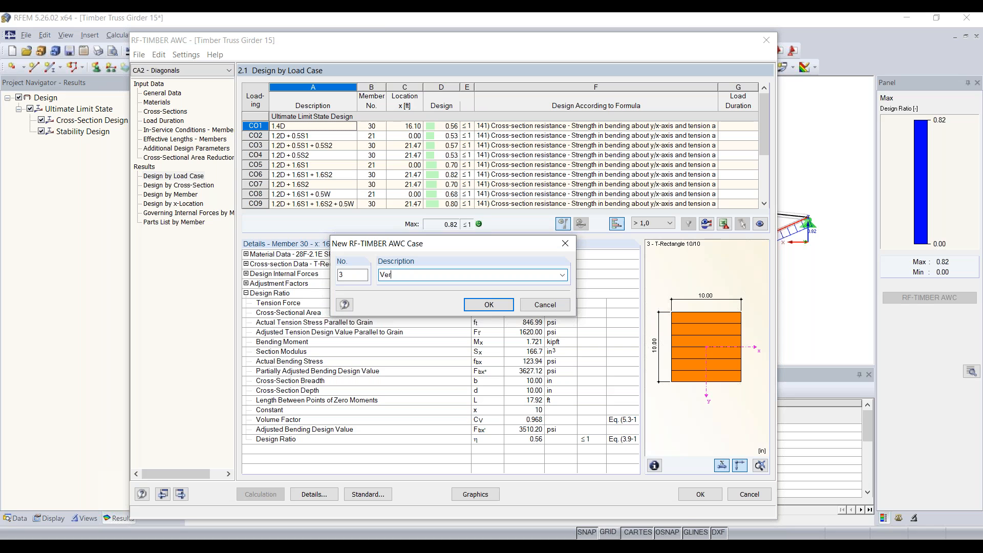
{"action": "left_click", "coordinate": [489, 306]}
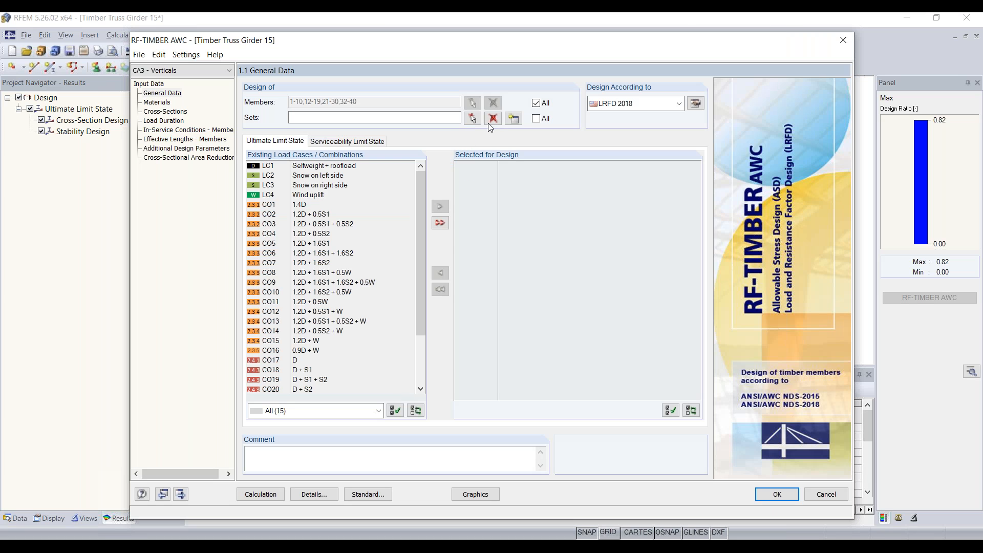
Untick Members All and switch to picking the Verticals members graphically on the truss.
{"action": "left_click", "coordinate": [536, 103]}
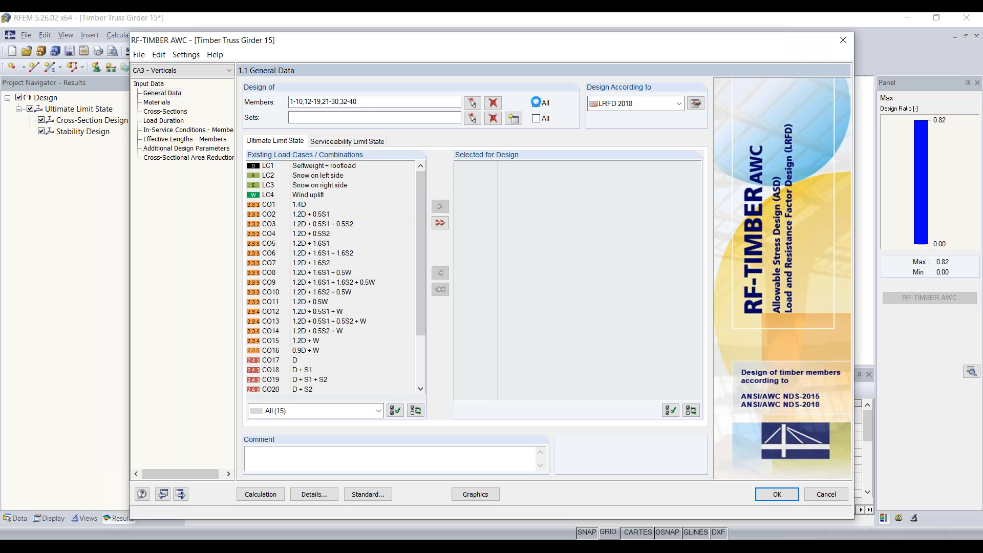
{"action": "left_click", "coordinate": [471, 118]}
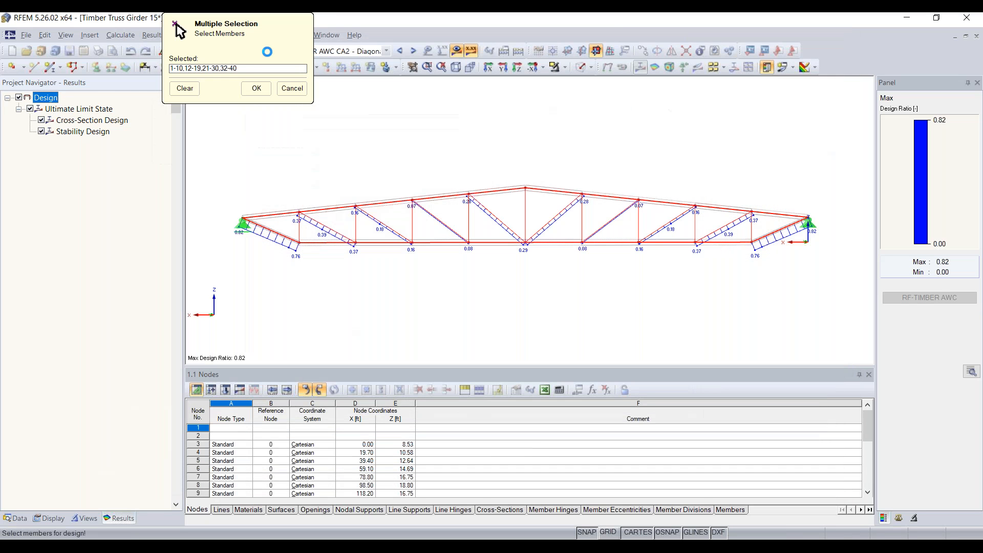
{"action": "left_click_drag", "start_coordinate": [251, 57], "coordinate": [130, 110]}
{"action": "left_click", "coordinate": [222, 55]}
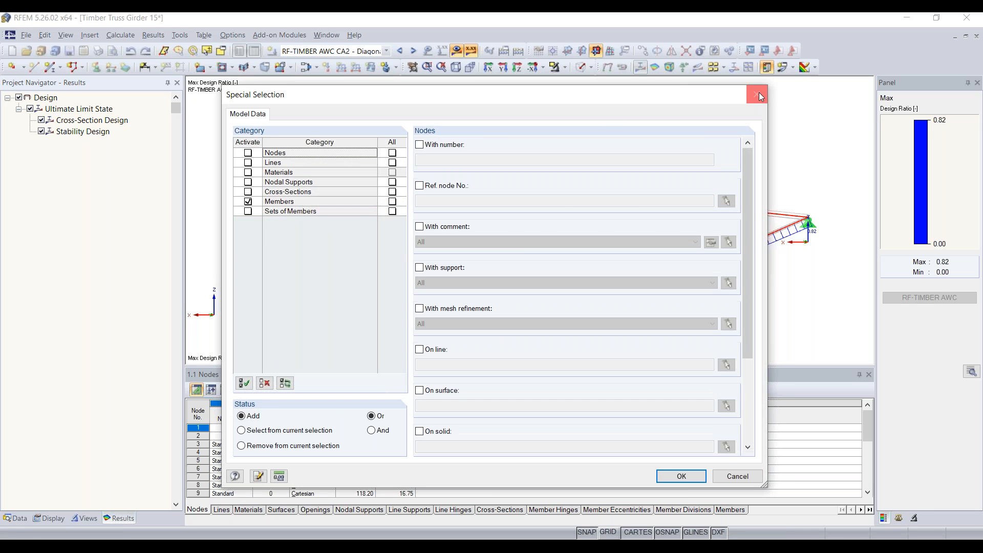
{"action": "left_click", "coordinate": [746, 101]}
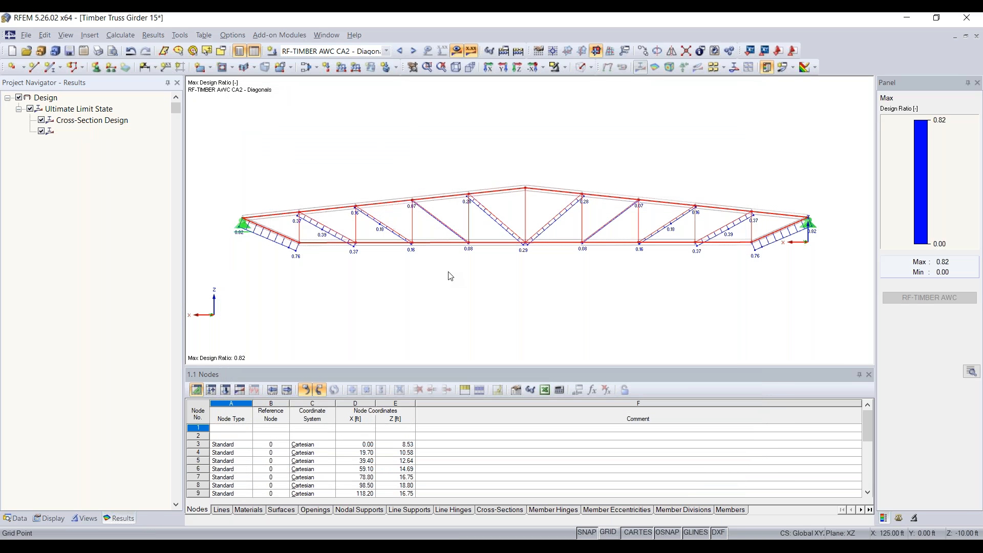
{"action": "left_click", "coordinate": [451, 275]}
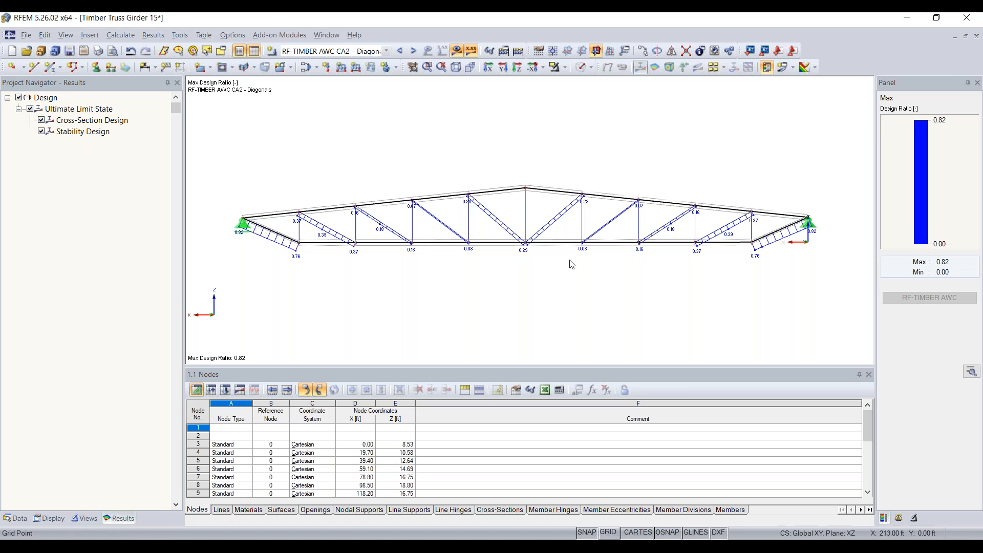
Show the Data navigator, close Edit Member unchanged, and switch between RF-TIMBER AWC and the model.
{"action": "left_click", "coordinate": [16, 518]}
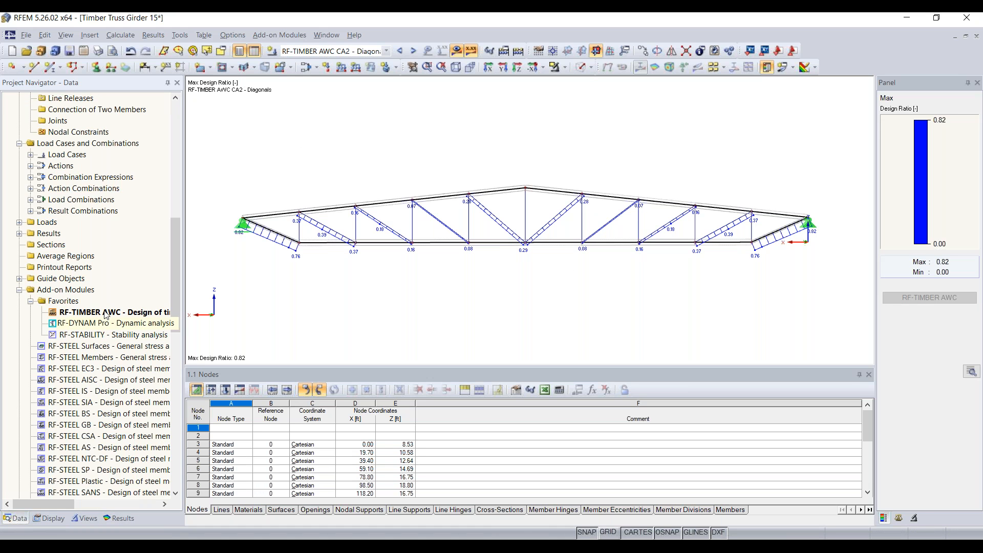
{"action": "left_click_drag", "start_coordinate": [116, 315], "coordinate": [124, 326]}
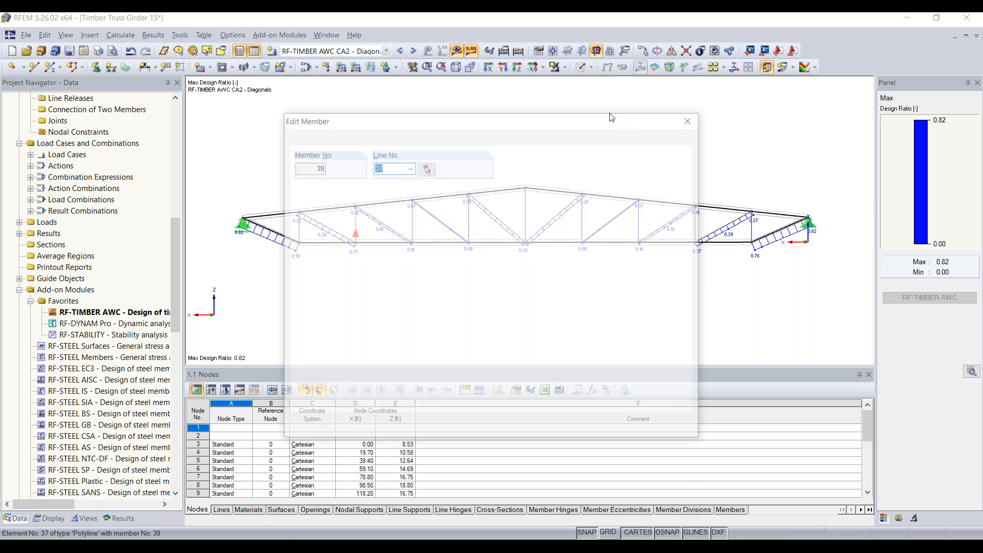
{"action": "left_click", "coordinate": [691, 118]}
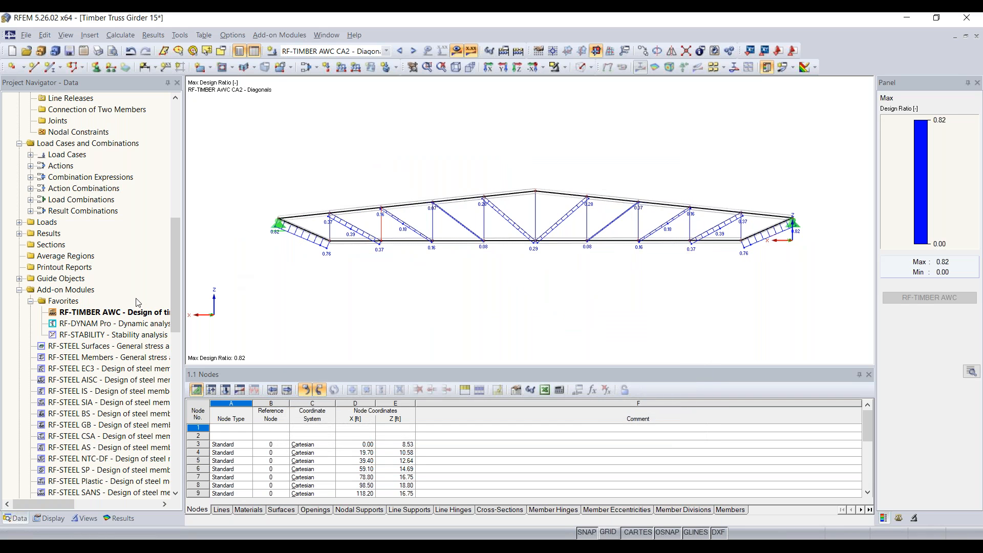
{"action": "double_click", "coordinate": [123, 313]}
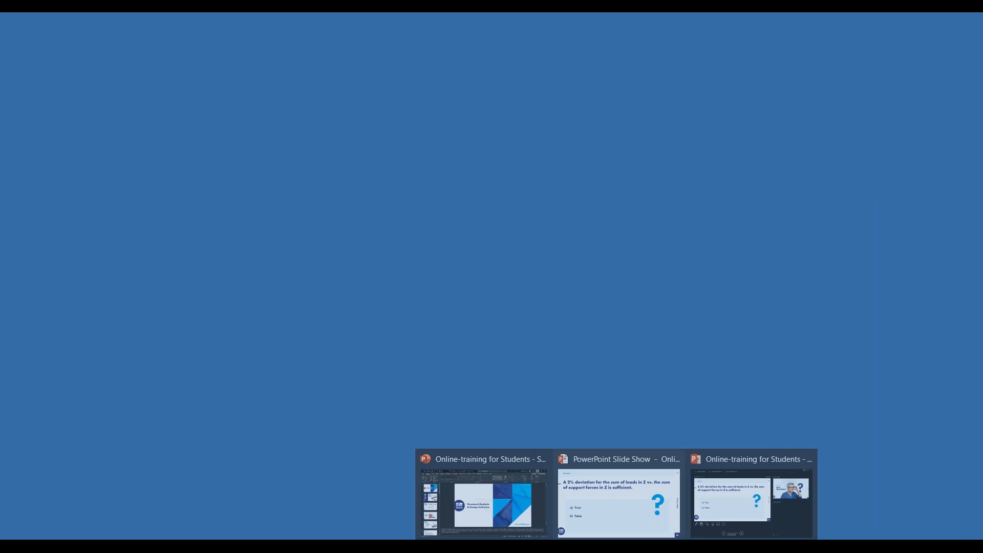
{"action": "left_click", "coordinate": [626, 546]}
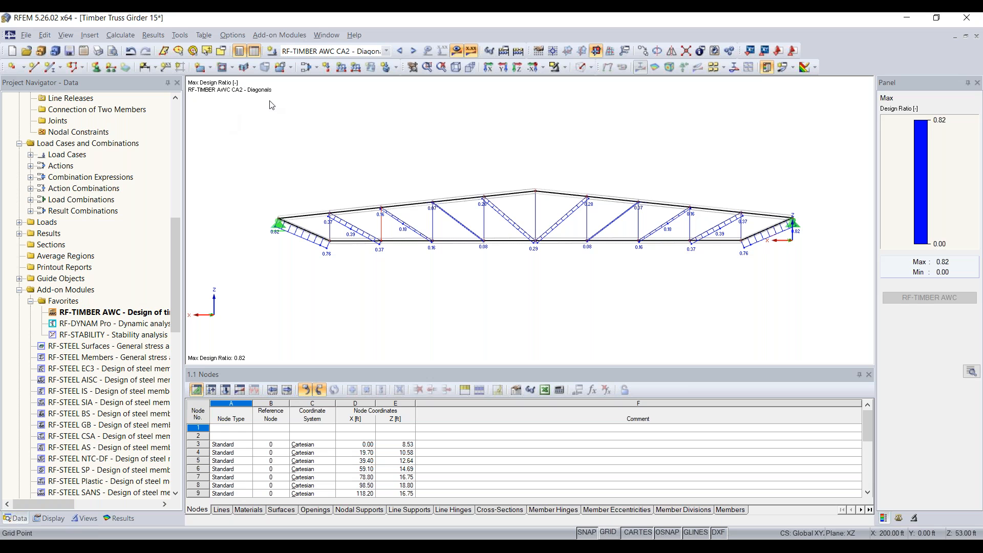
{"action": "double_click", "coordinate": [136, 312]}
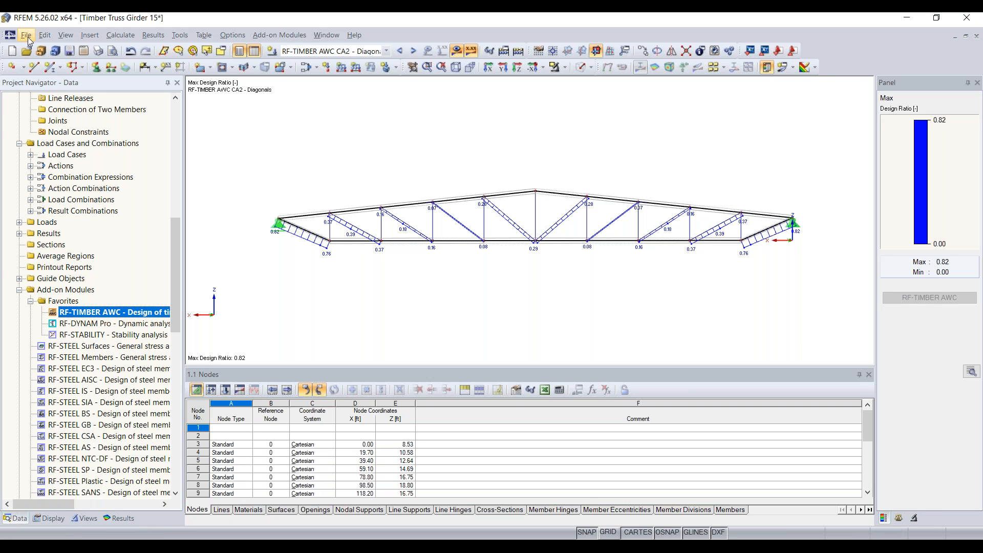
Save the Timber Truss Girder 15 model with all results using Save All.
{"action": "left_click", "coordinate": [68, 51]}
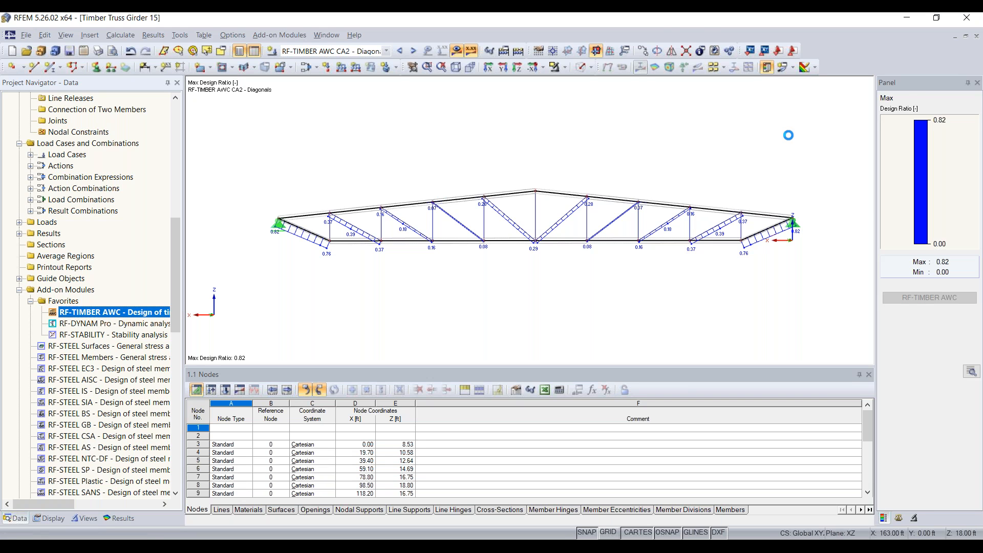
{"action": "left_click", "coordinate": [25, 35]}
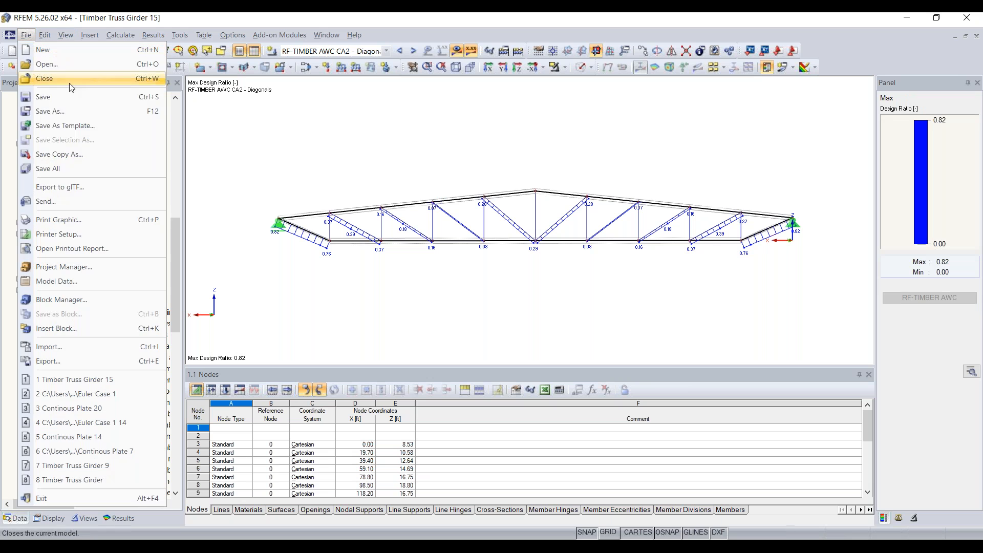
{"action": "left_click", "coordinate": [68, 174]}
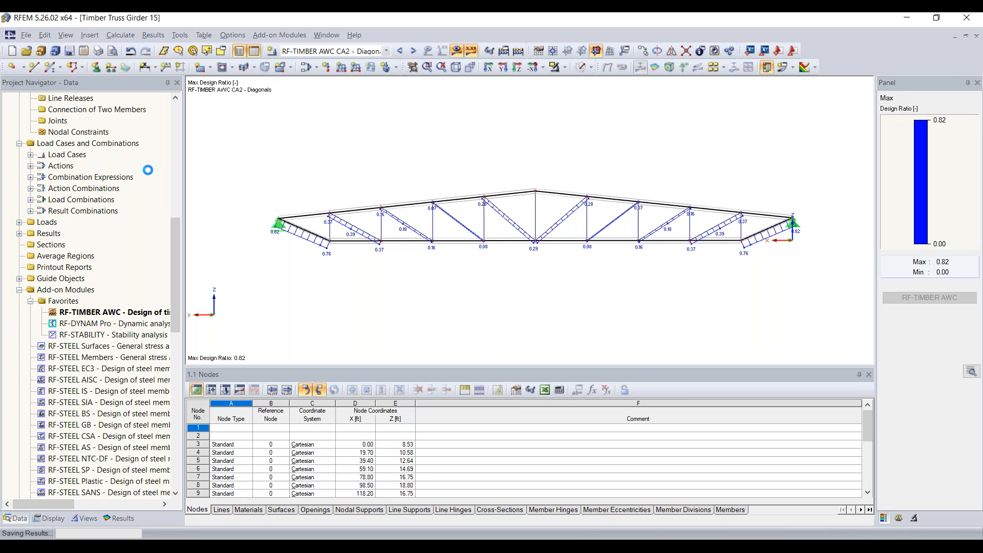